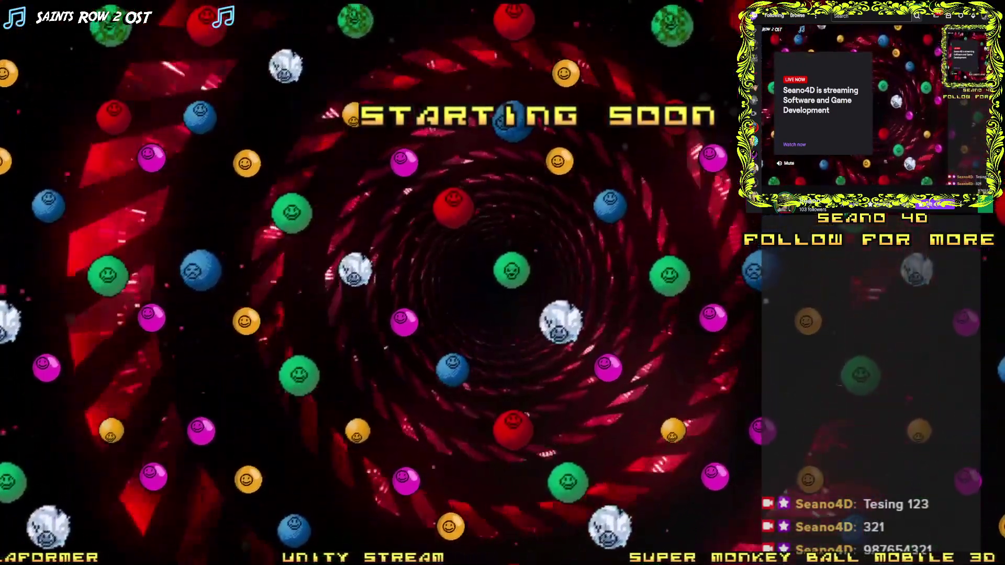
- Put the stream on the ImBack Games scene and select the TwitchVideoBg source
left_click(157, 429)
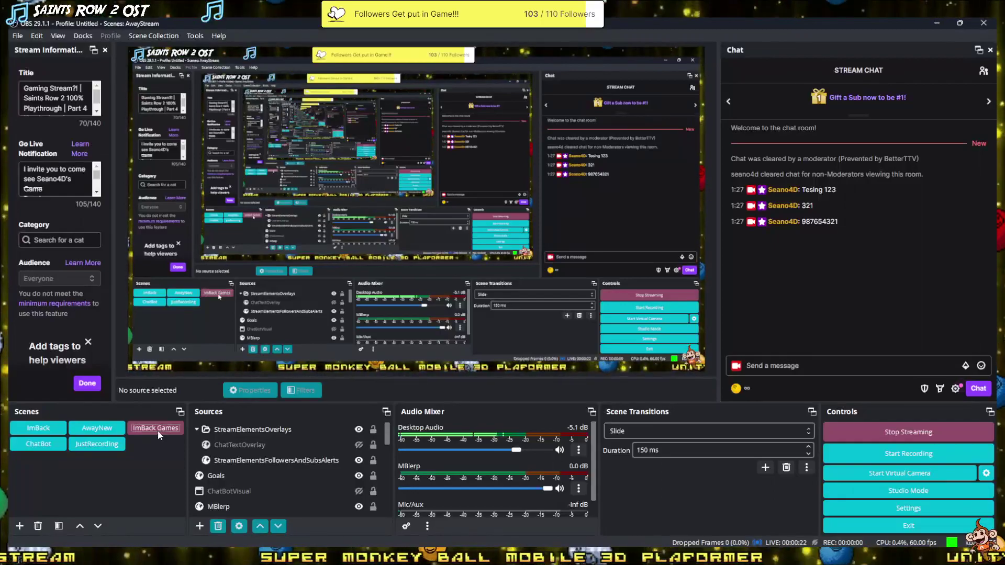
left_click(89, 429)
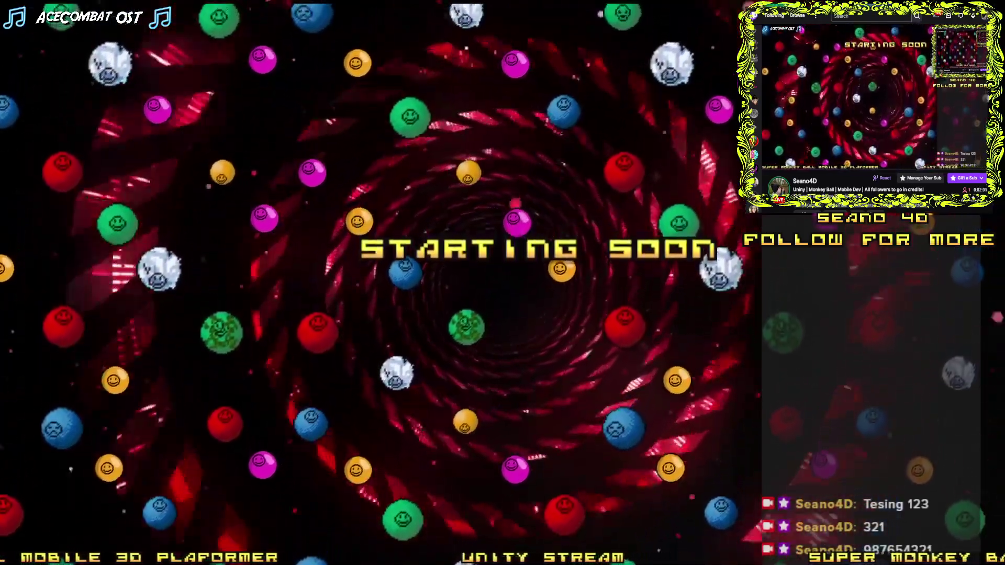
left_click(154, 429)
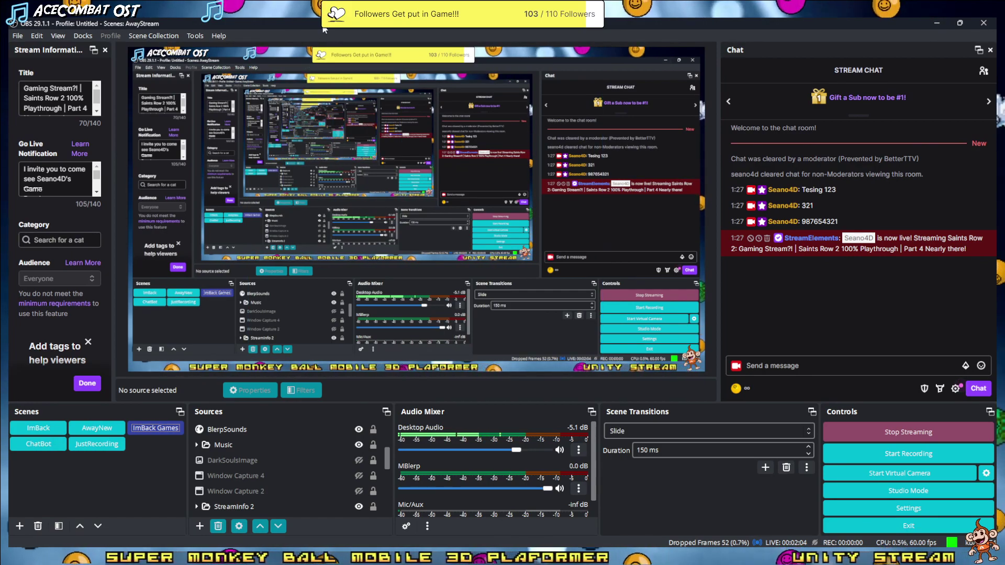
left_click(252, 56)
left_click(253, 58)
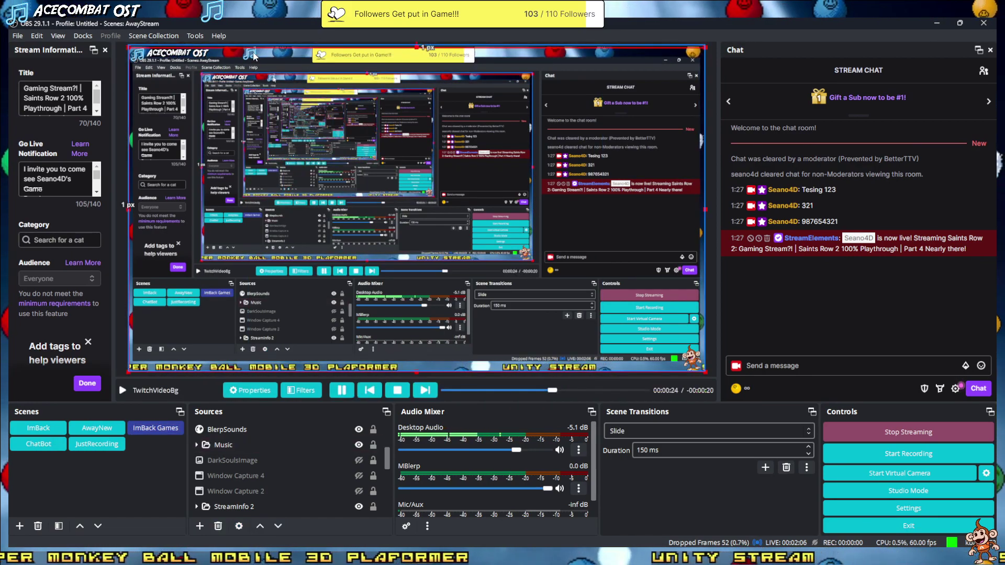
- Move the Music group down and to the left in the preview
scroll(242, 459, "down", 1)
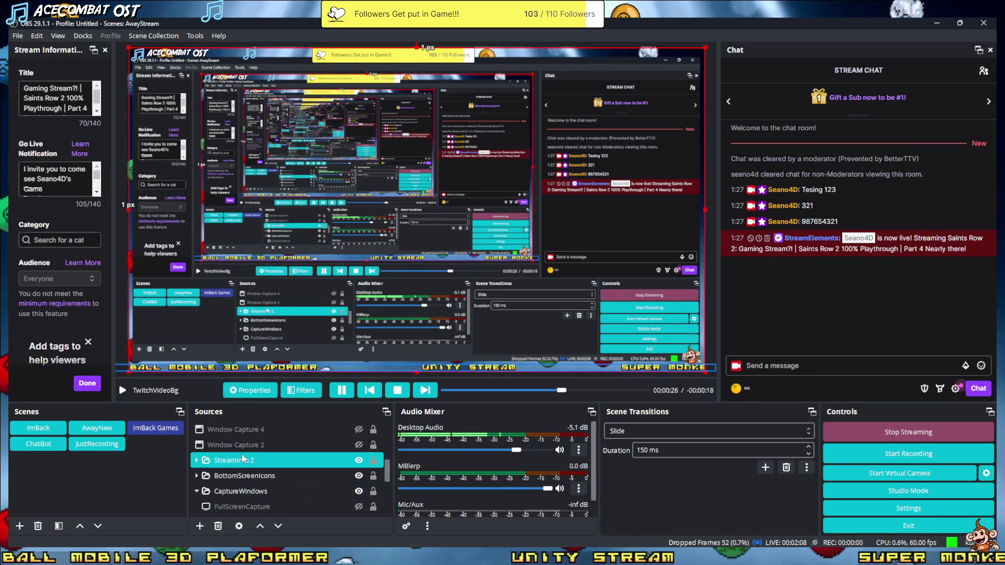
scroll(246, 499, "down", 1)
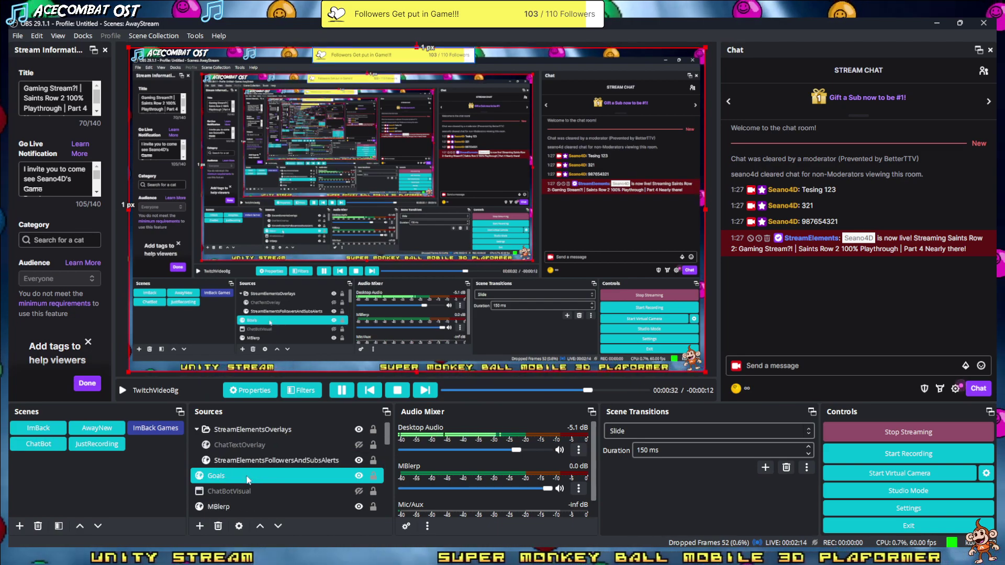
scroll(246, 475, "down", 1)
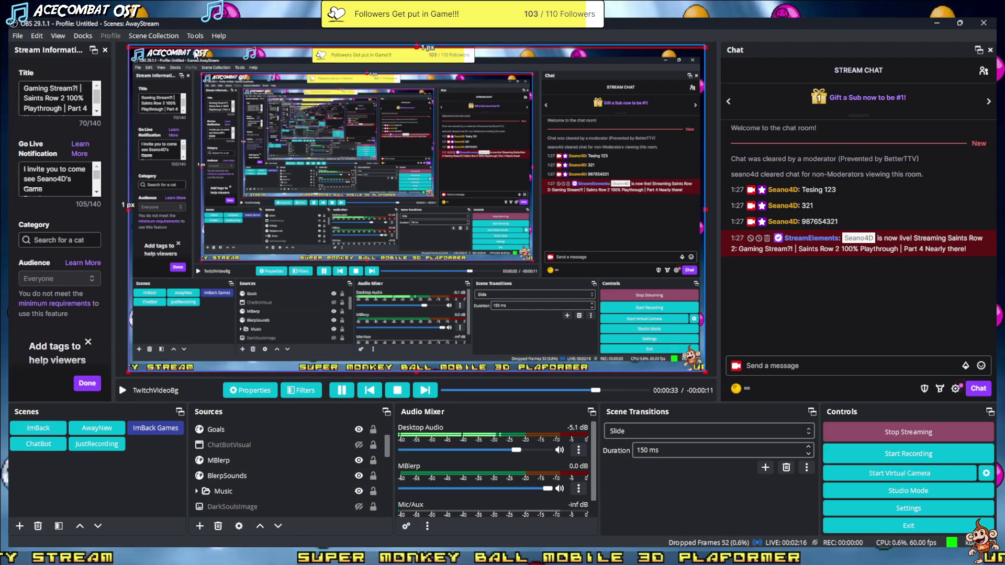
left_click(223, 491)
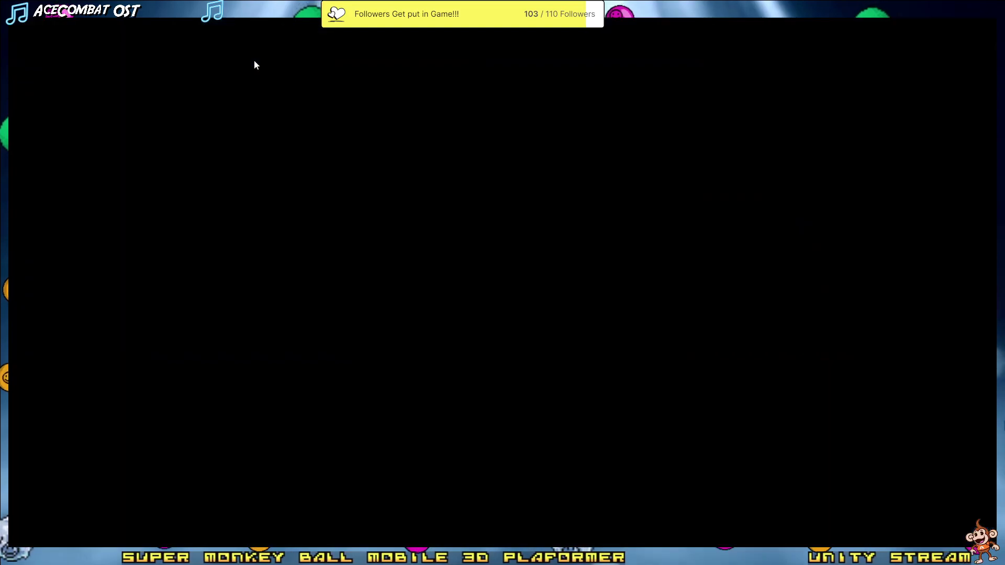
left_click(255, 57)
left_click(256, 47)
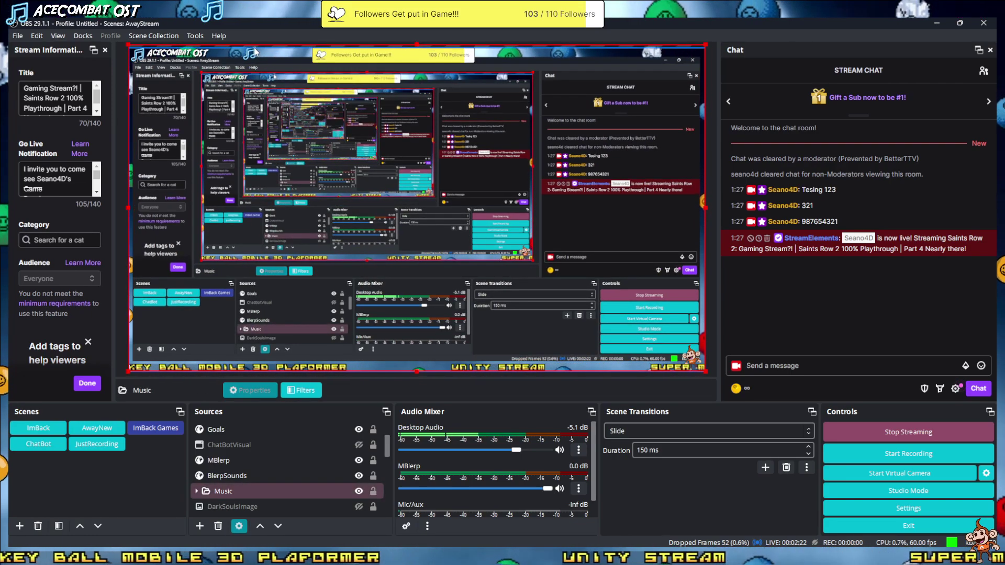
left_click_drag(256, 46, 256, 52)
key("ctrl+z")
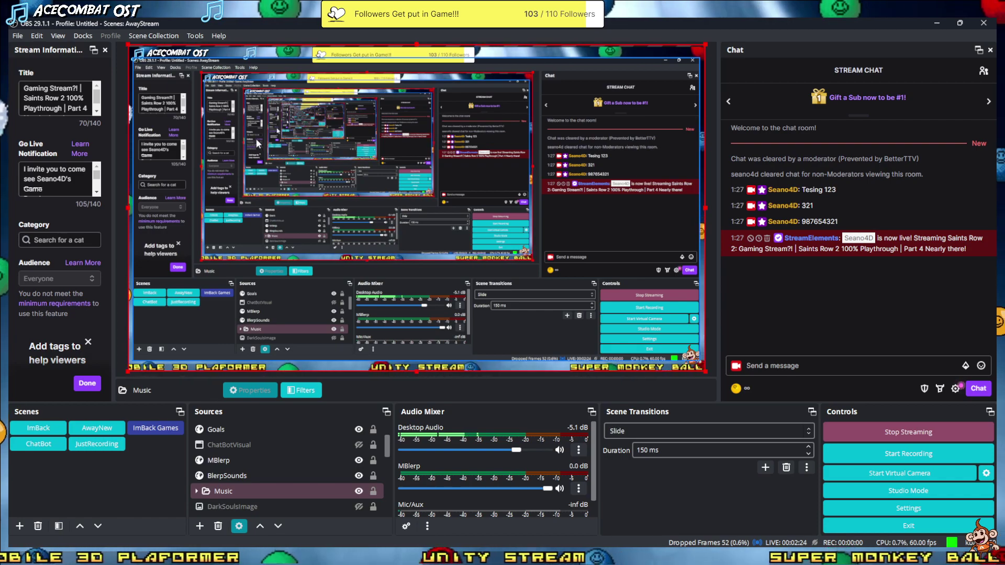
mouse_move(248, 59)
left_mouse_down()
mouse_move(185, 137)
mouse_move(229, 118)
left_mouse_up()
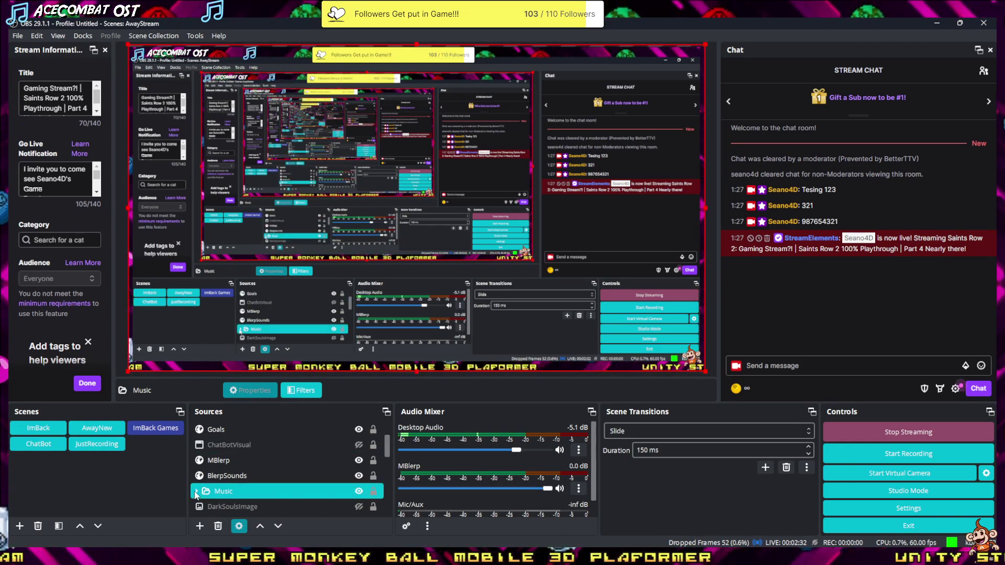
- Shift the music-note image about 10 px left, then hide OBS to reveal the Twitch page
scroll(199, 494, "down", 1)
left_click(236, 506)
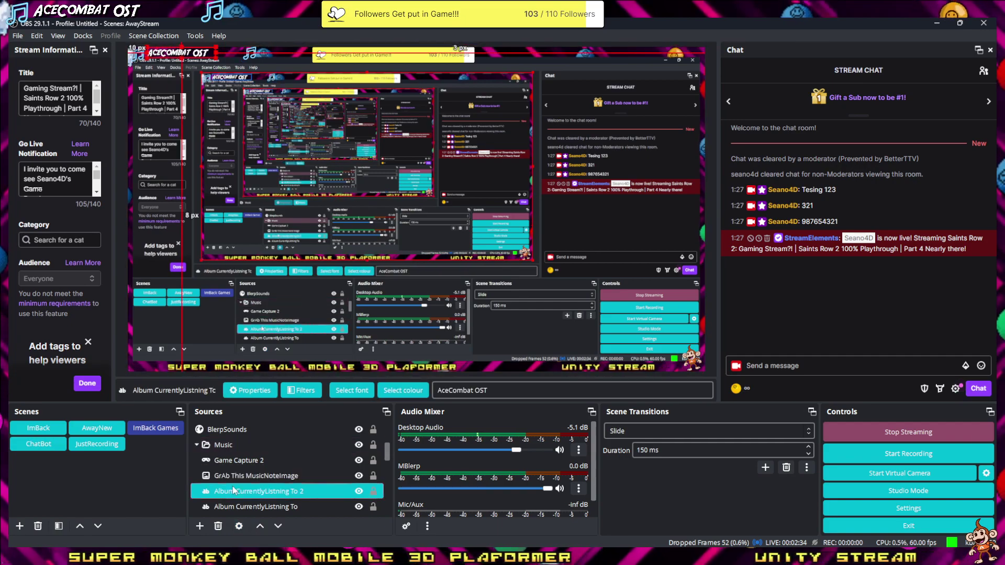
left_click(244, 472)
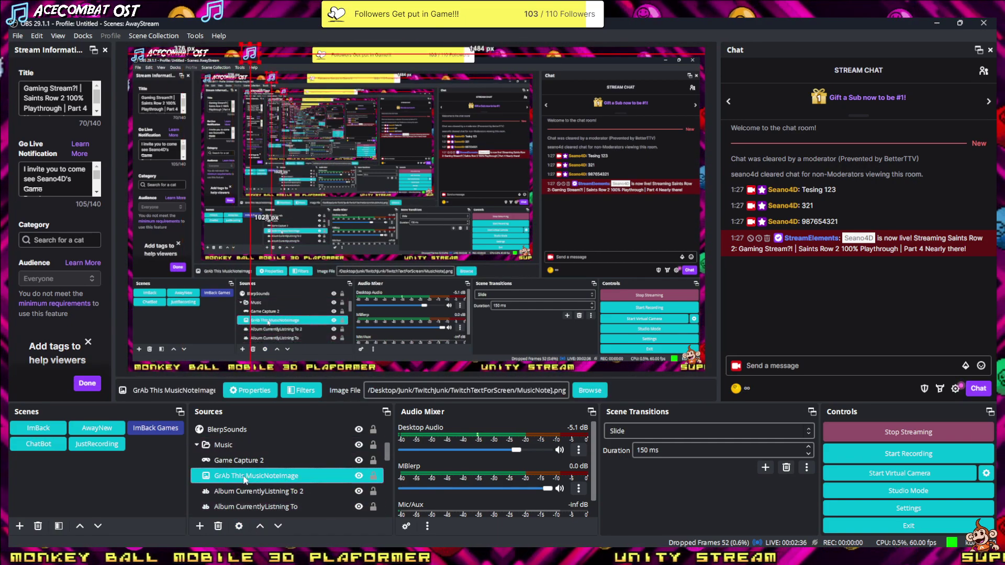
left_click_drag(250, 52, 244, 52)
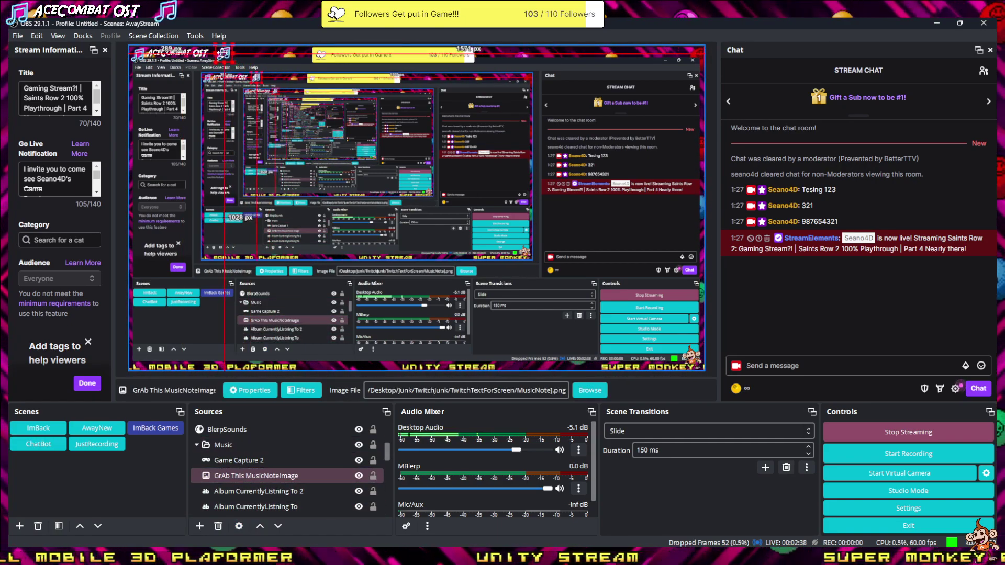
left_click(942, 22)
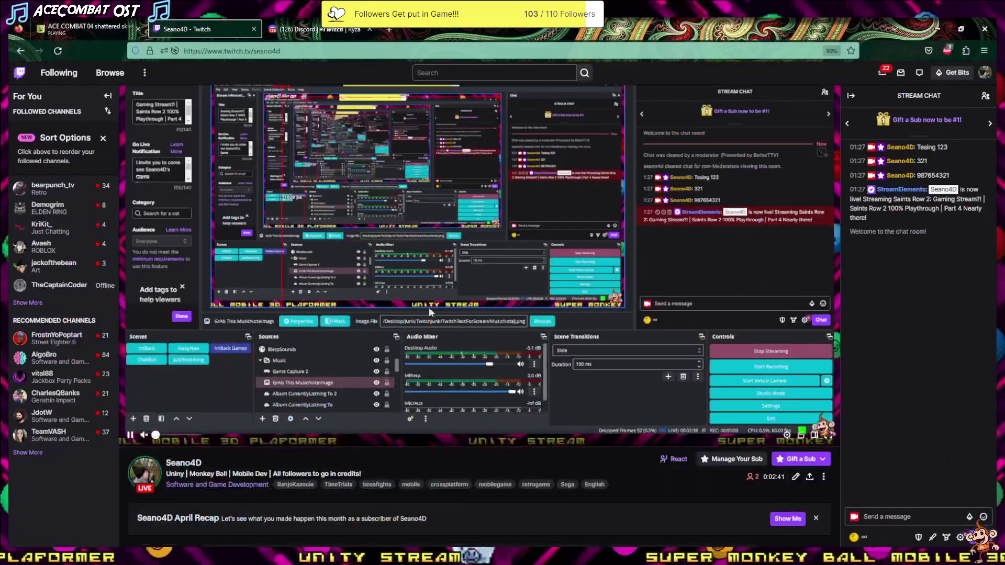
- Back in Unity, frame the sign post in the Scene view and stop the running PlanetMarblousNew level
left_click(937, 29)
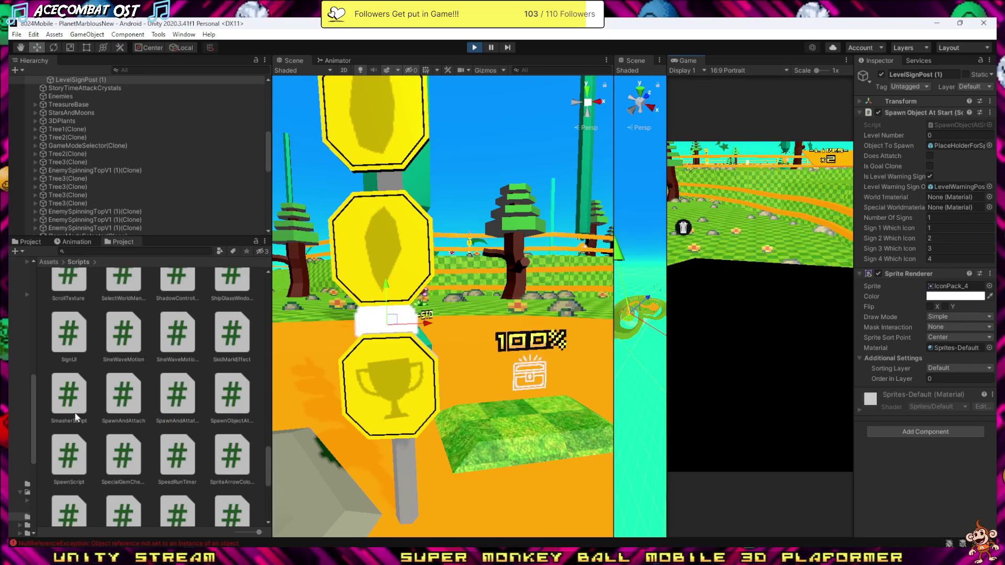
right_click_drag(422, 314, 423, 330)
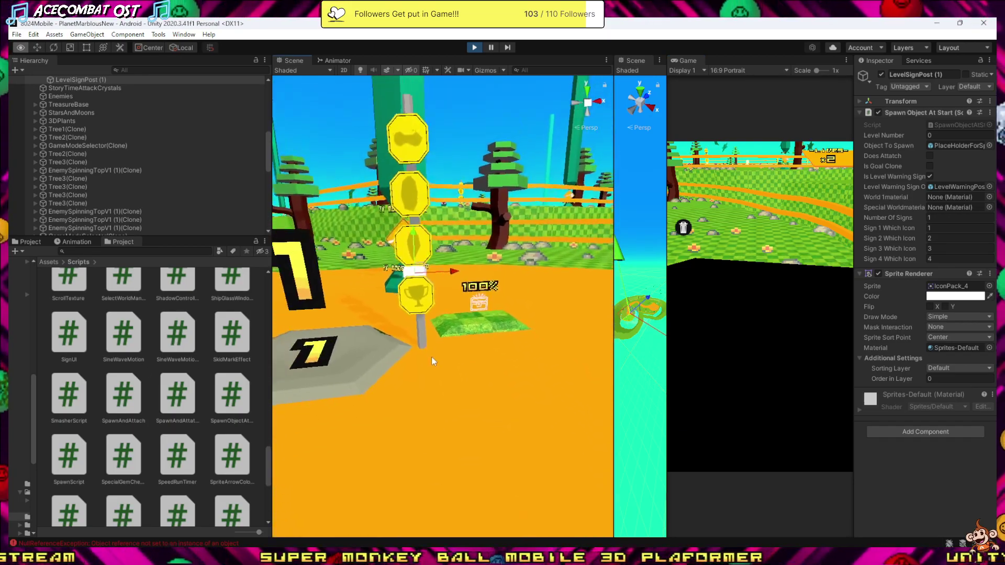
scroll(422, 326, "up", 3)
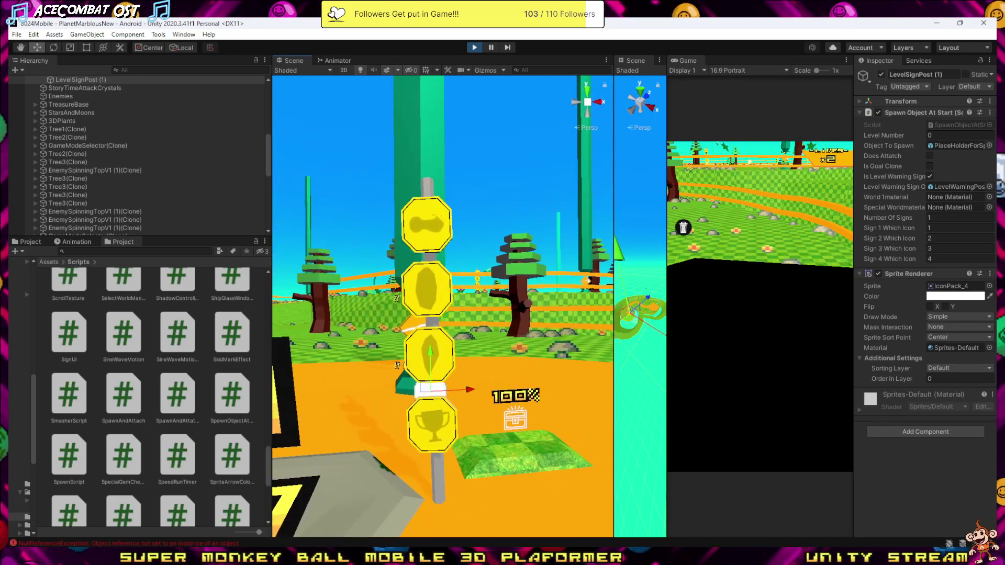
key("alt+Tab")
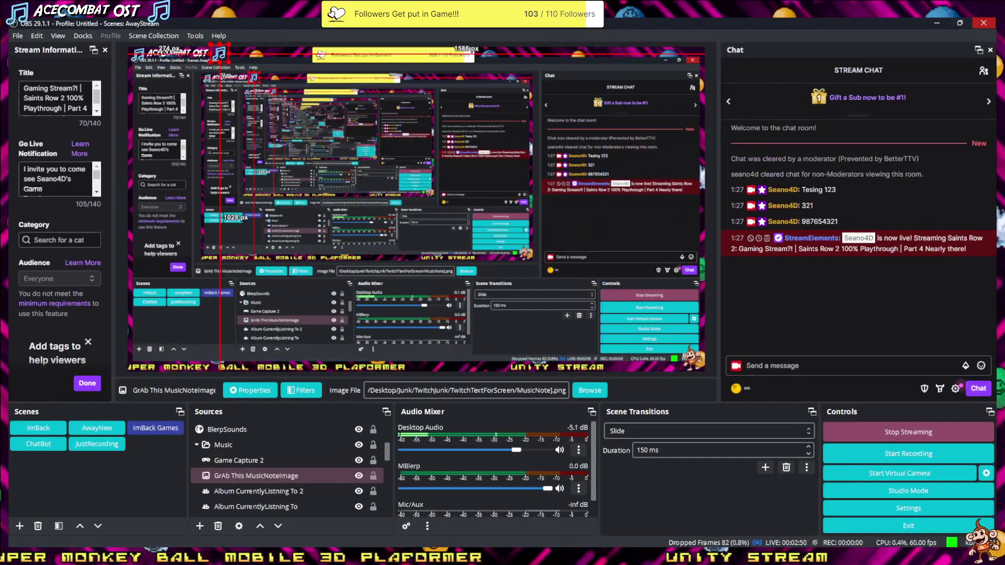
key("alt+Tab")
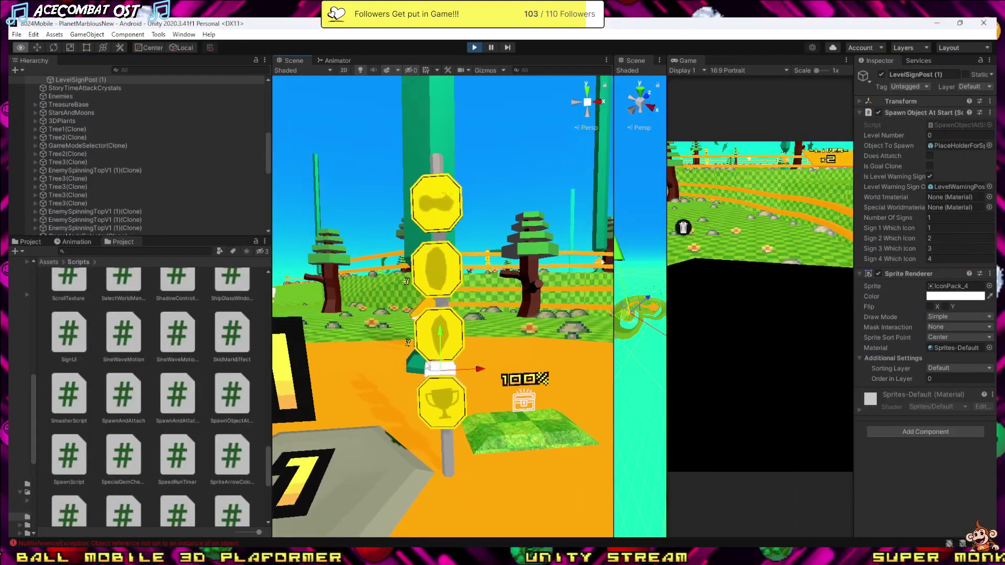
key("alt+Tab")
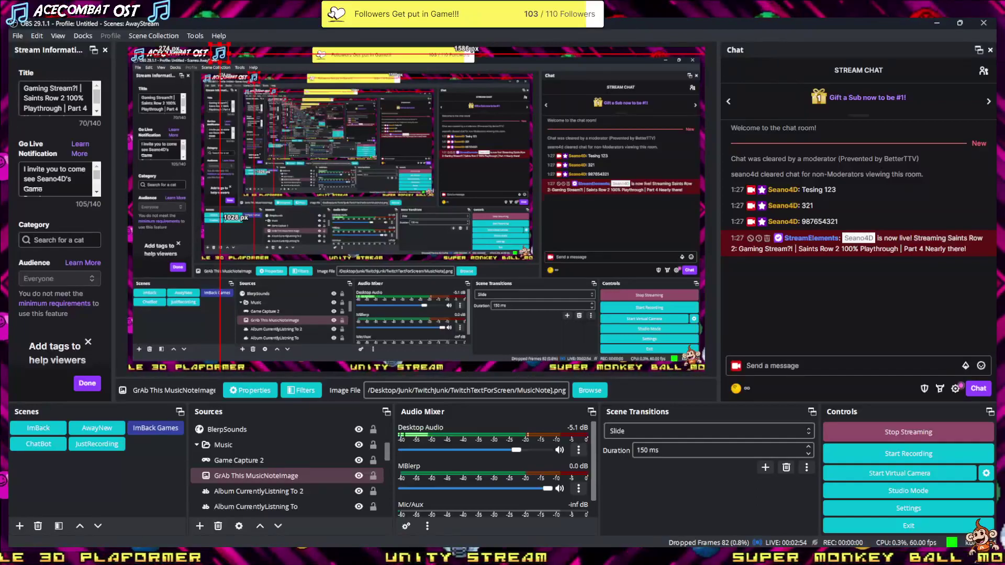
key("alt+Tab")
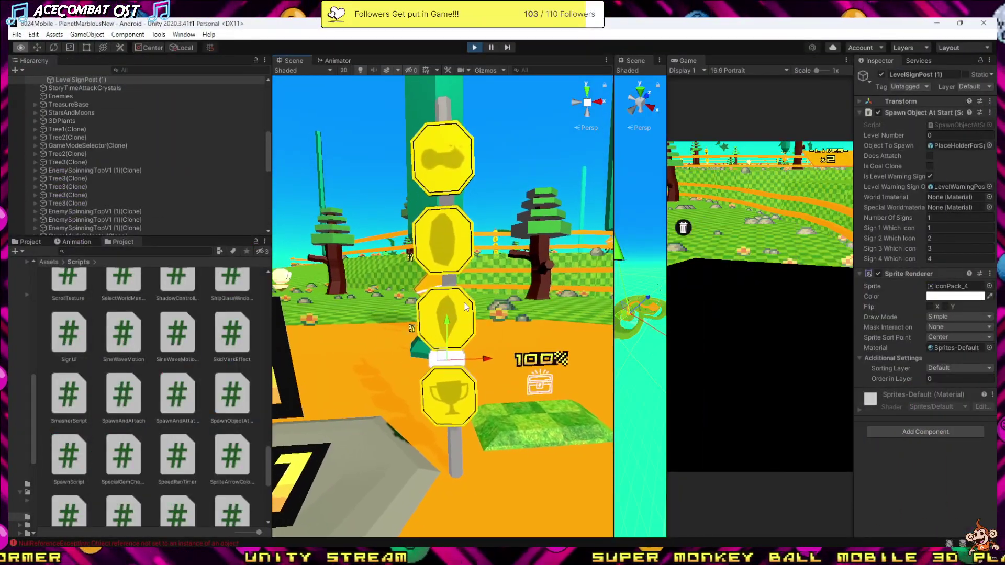
mouse_move(467, 301)
right_mouse_down()
mouse_move(469, 262)
mouse_move(469, 286)
right_mouse_up()
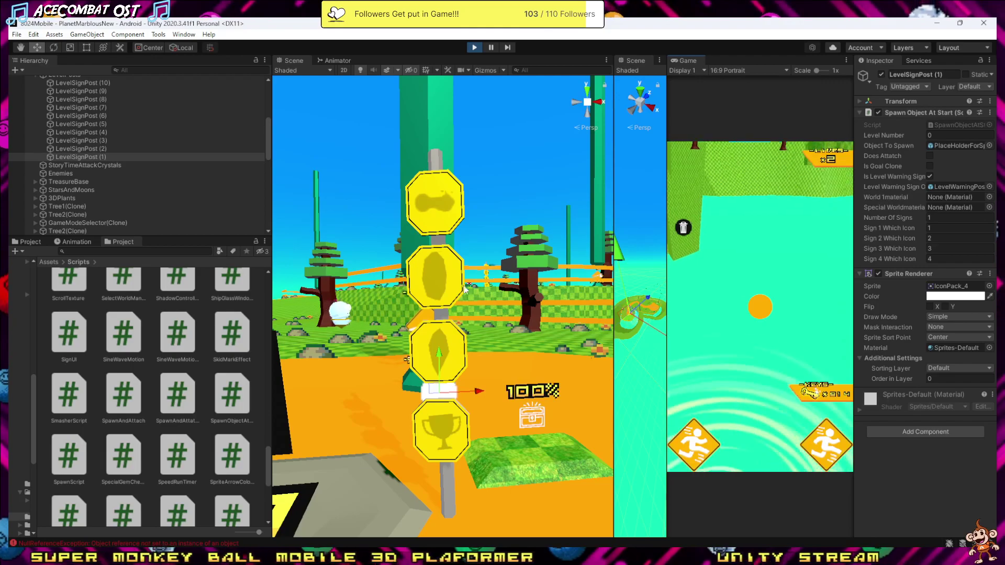
left_click(475, 48)
type("menu")
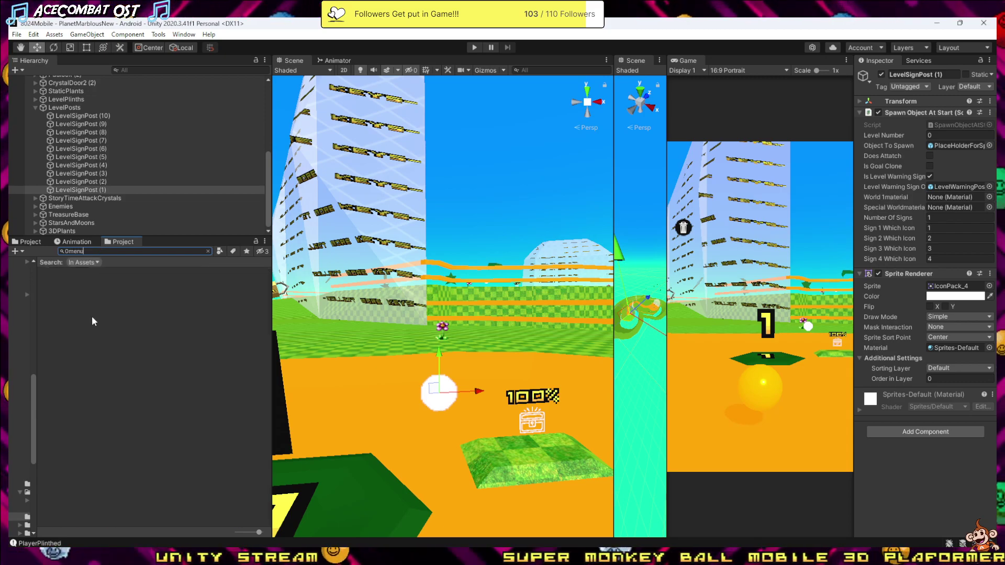
- Search the project for 'menu' and open the MenuNew scene
key("ctrl+a")
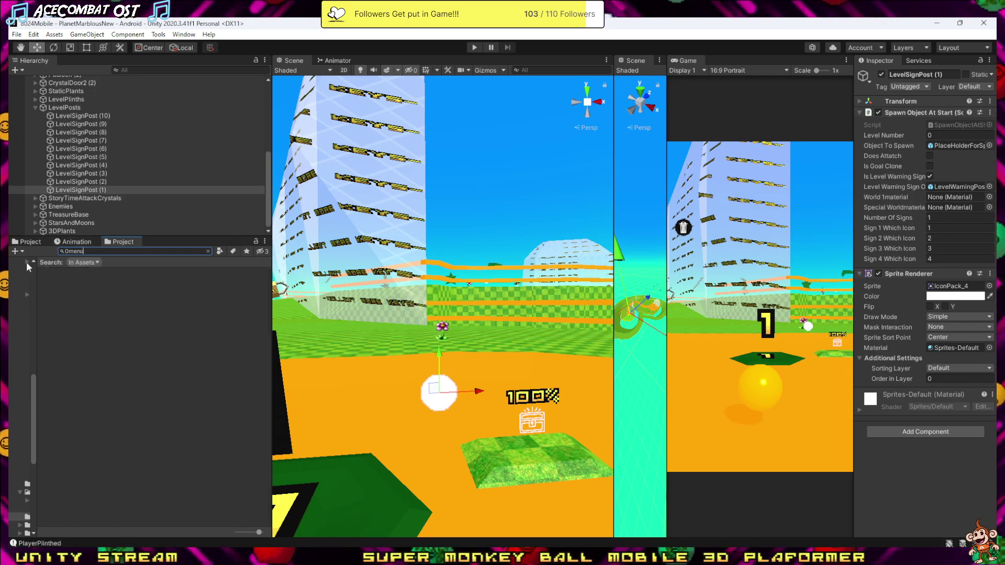
type("menu")
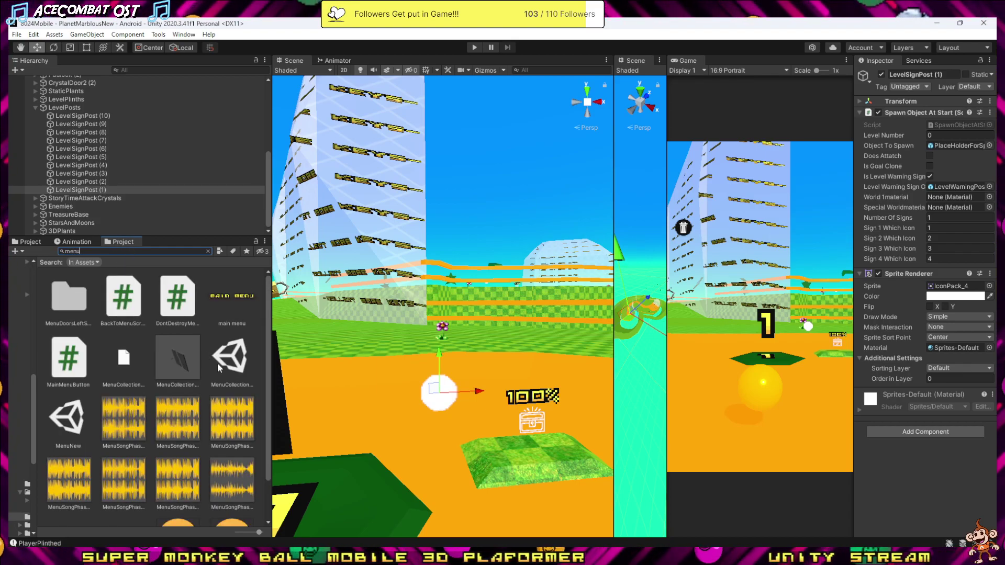
left_click(79, 428)
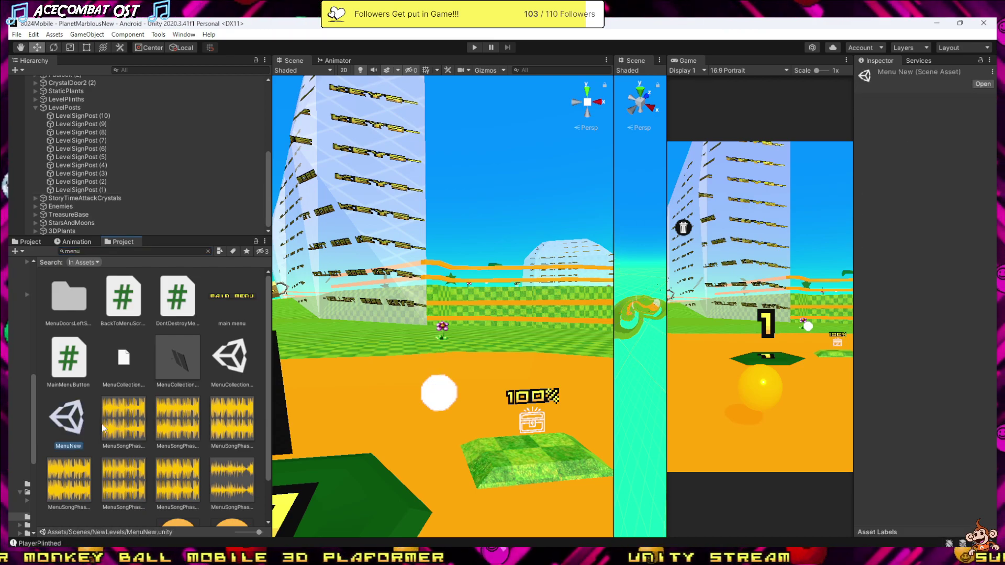
double_click(70, 416)
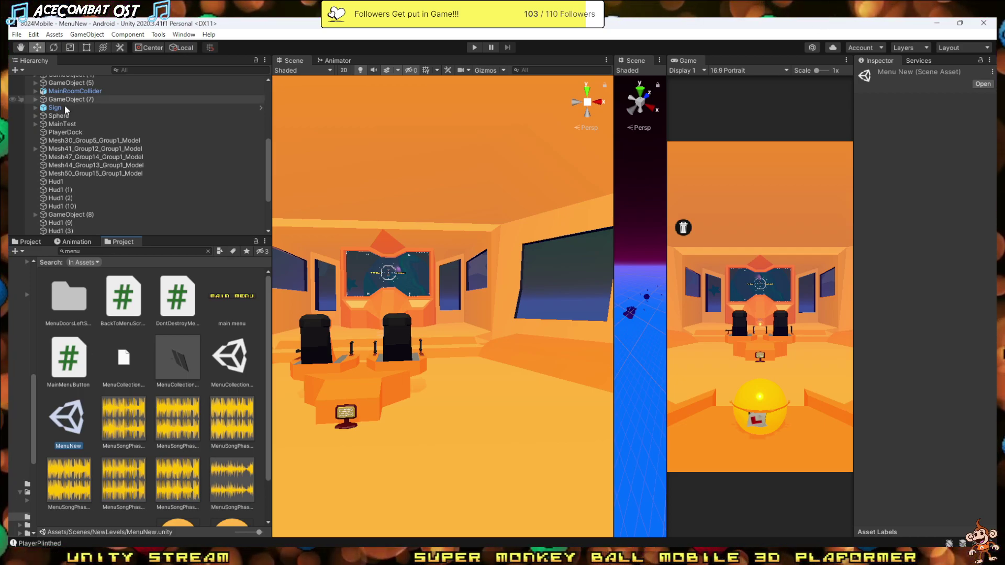
- Play-test from the menu room into the PlanetMarblousNew level, then stop the game
right_click_drag(418, 341, 313, 480)
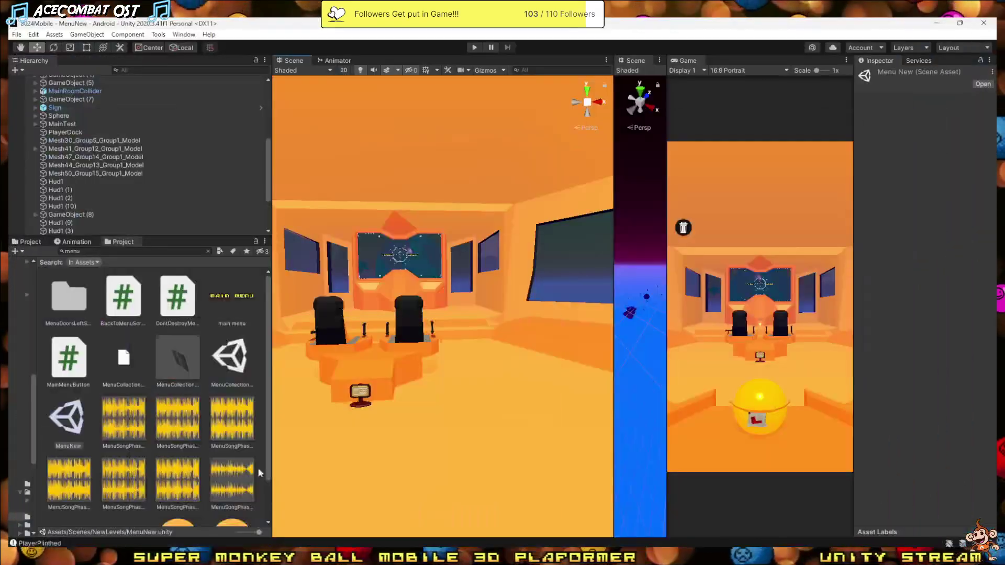
right_click_drag(423, 313, 398, 314)
left_click(471, 47)
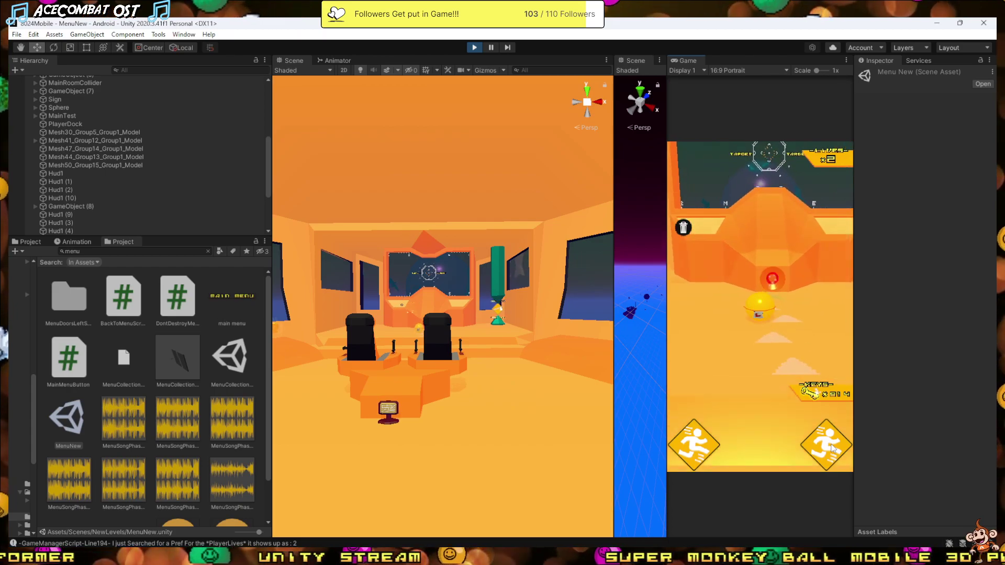
left_click(778, 398)
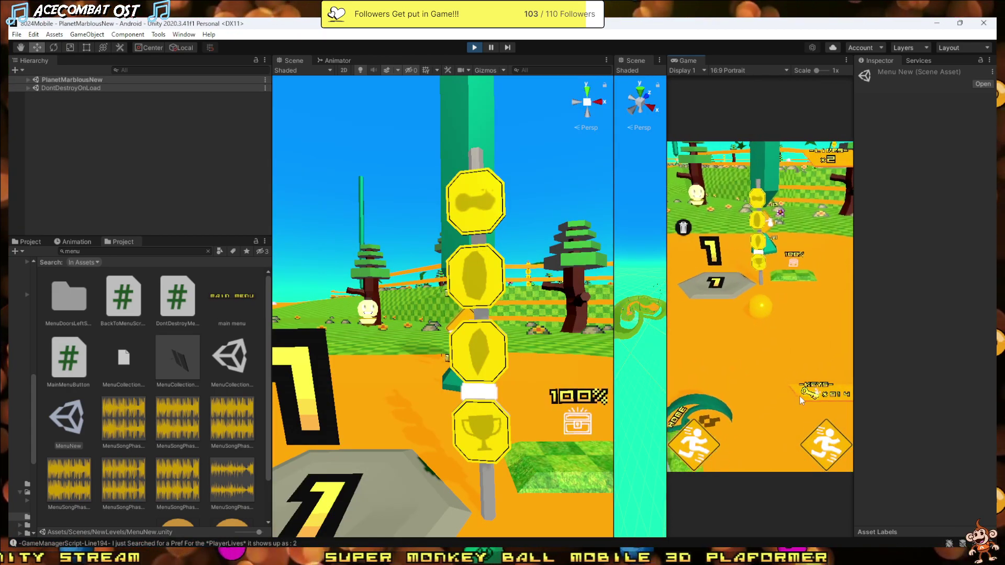
left_click(474, 47)
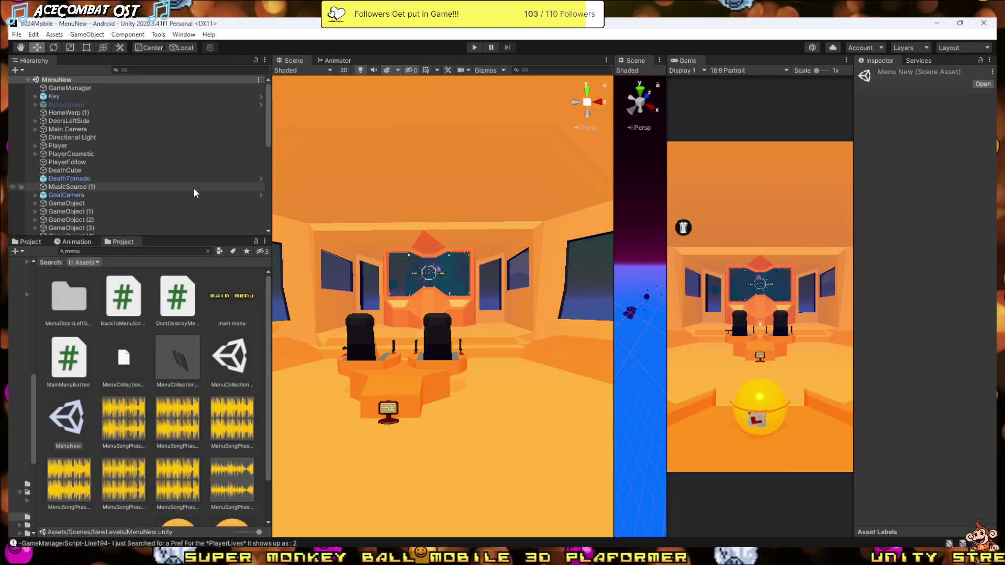
- Open LevelSignPostScript.cs in Visual Studio and add a blank line at the top of Start()
key("alt+Tab")
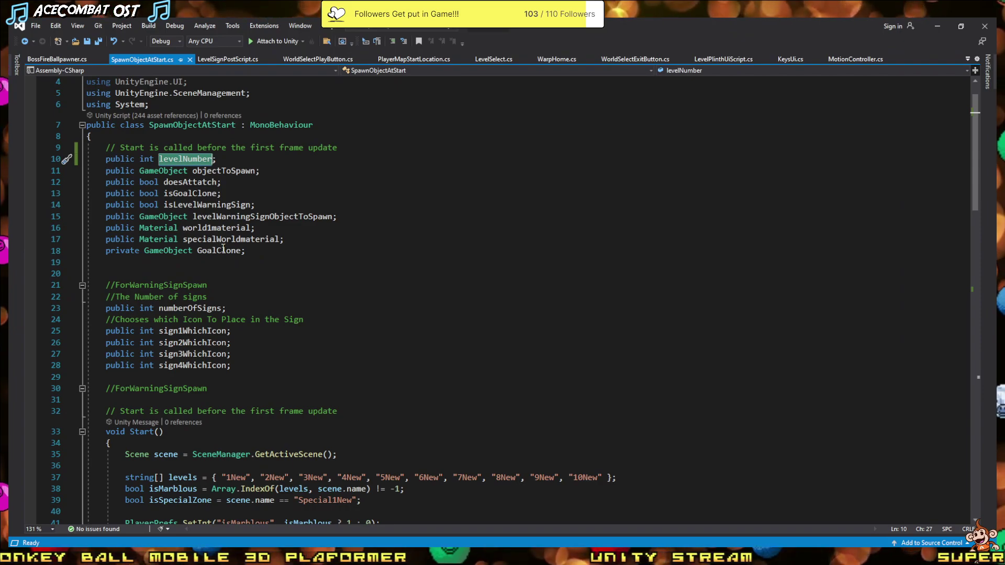
scroll(254, 262, "down", 3)
scroll(272, 269, "down", 12)
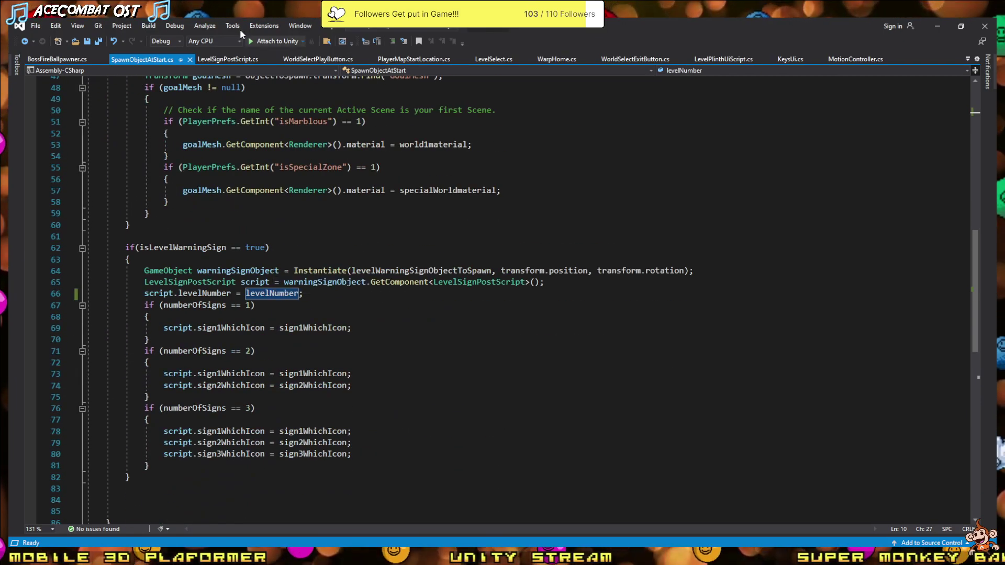
left_click(215, 294, "ctrl")
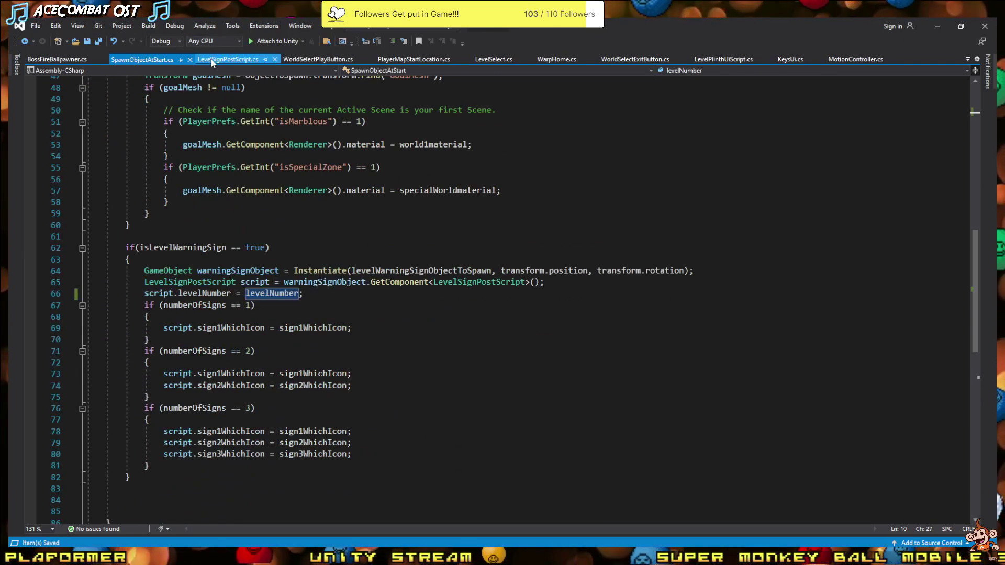
scroll(329, 261, "down", 6)
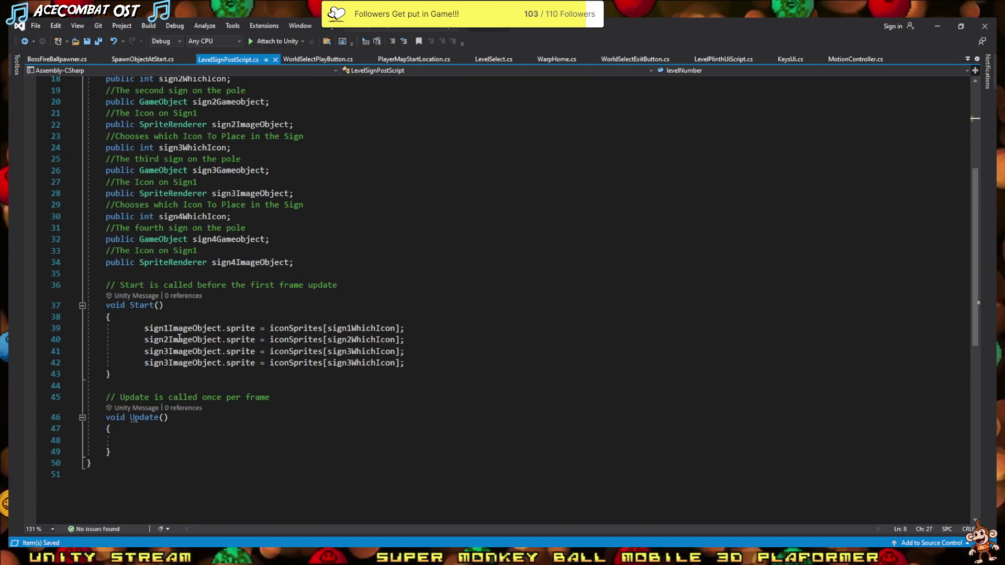
left_click(153, 314)
key("Return")
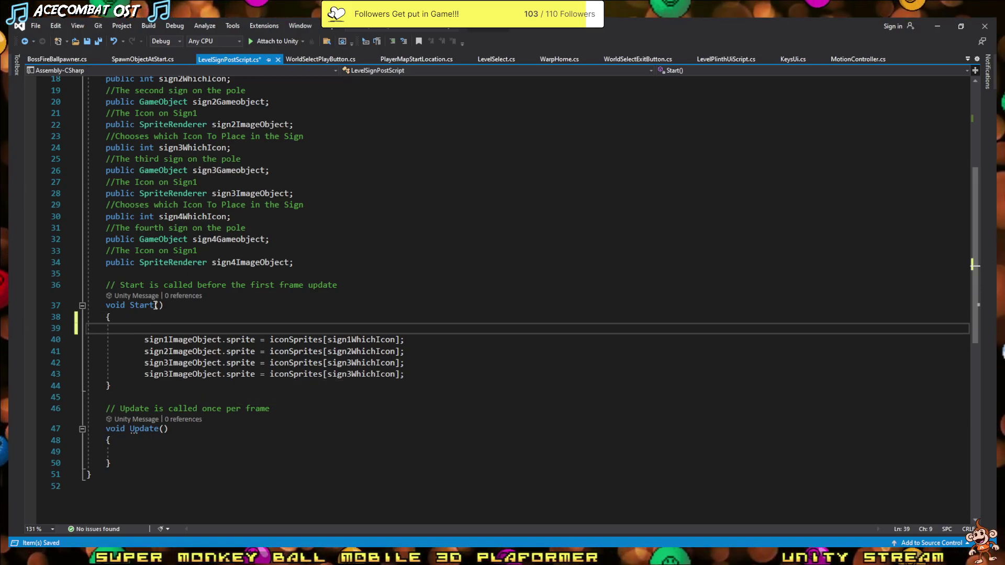
- Write an empty if(levelNumber = 1) block with its braces on the new line
scroll(167, 316, "up", 4)
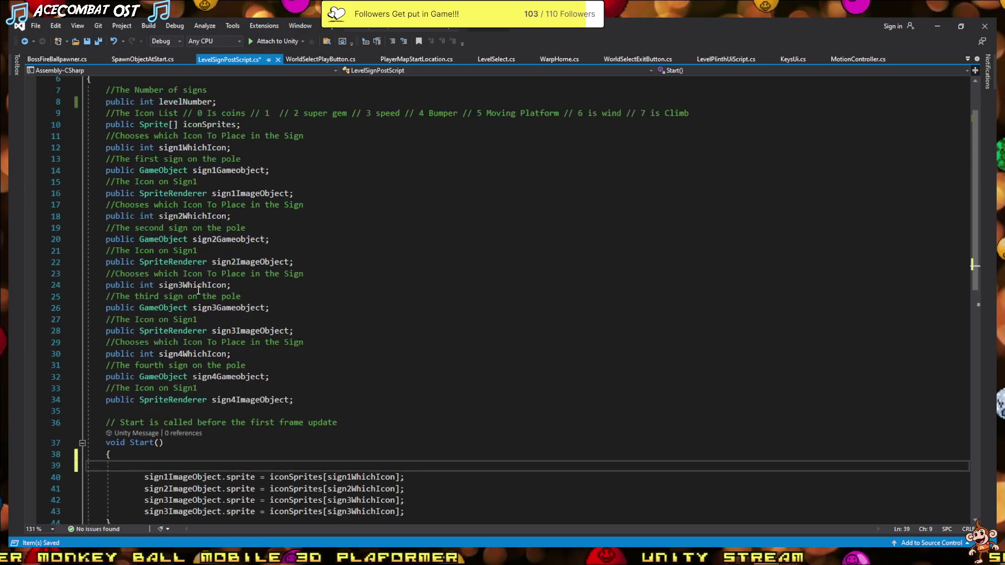
scroll(173, 236, "up", 1)
double_click(184, 137)
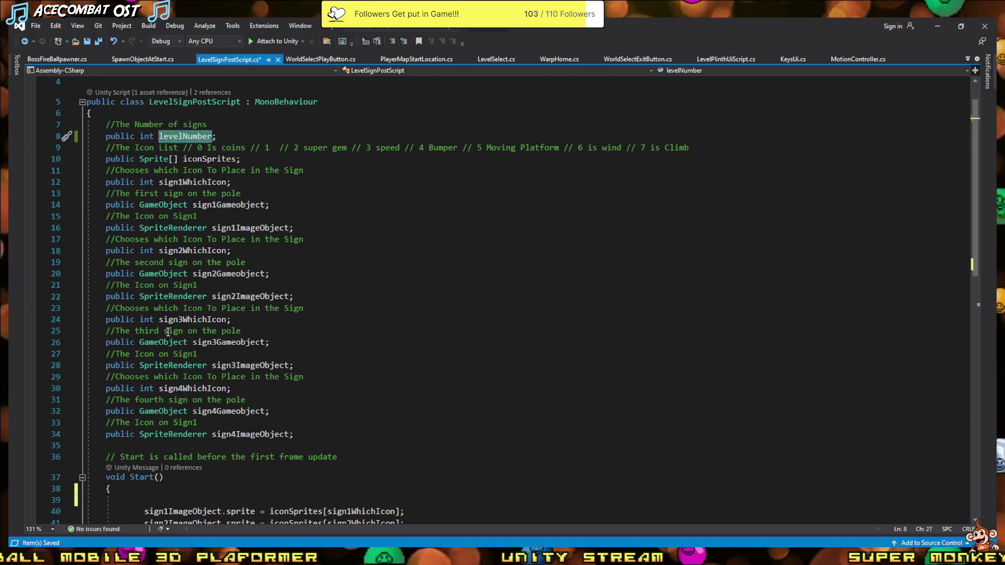
scroll(159, 472, "down", 3)
left_click(147, 399)
type("levelNumber")
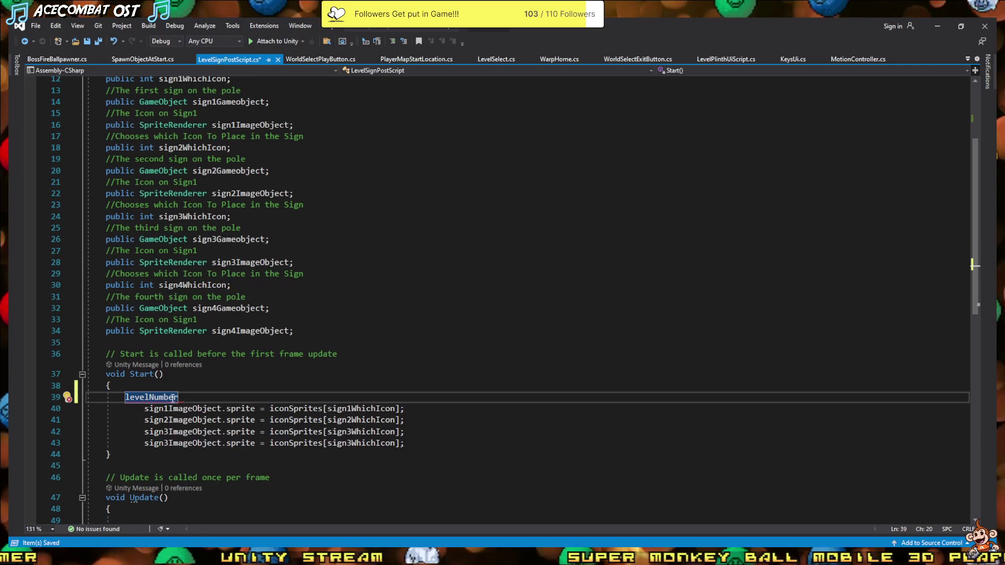
mouse_move(172, 398)
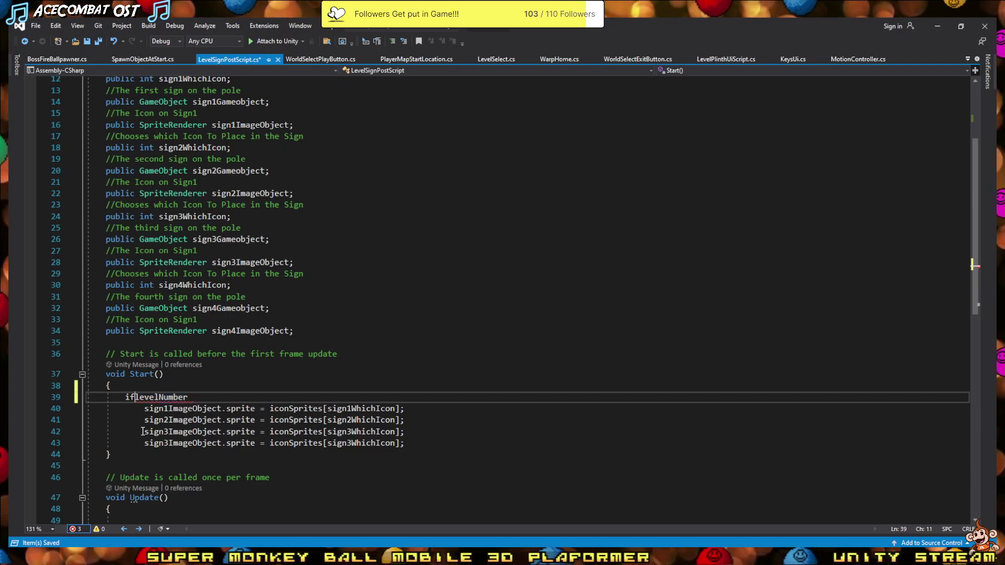
key("End")
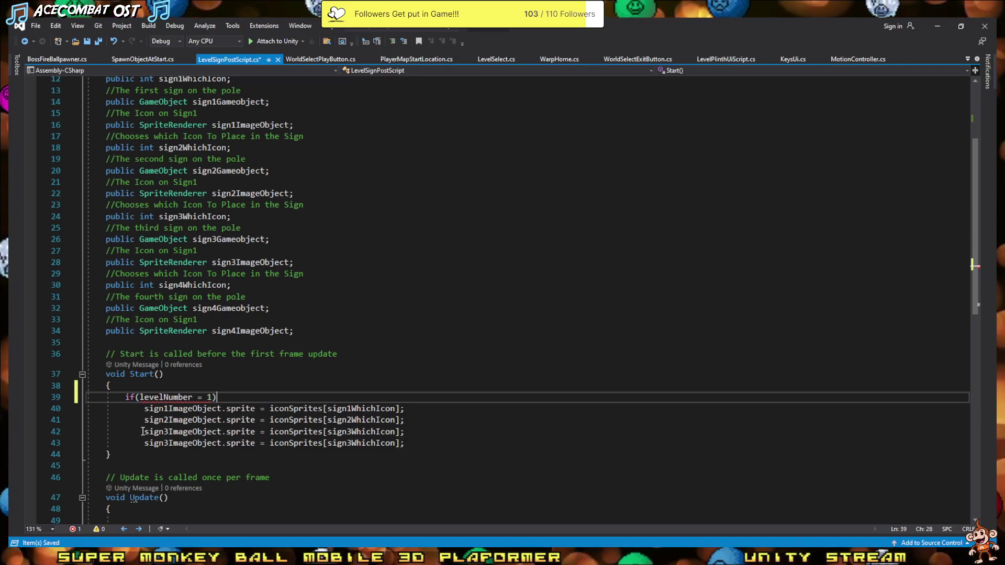
key("Return")
type("{")
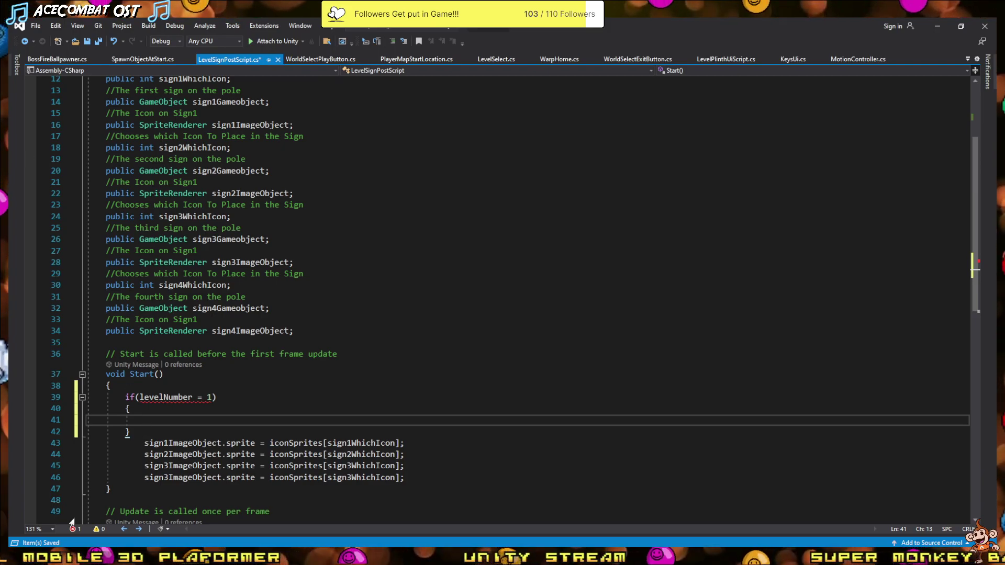
left_click_drag(148, 434, 97, 402)
left_click(147, 424)
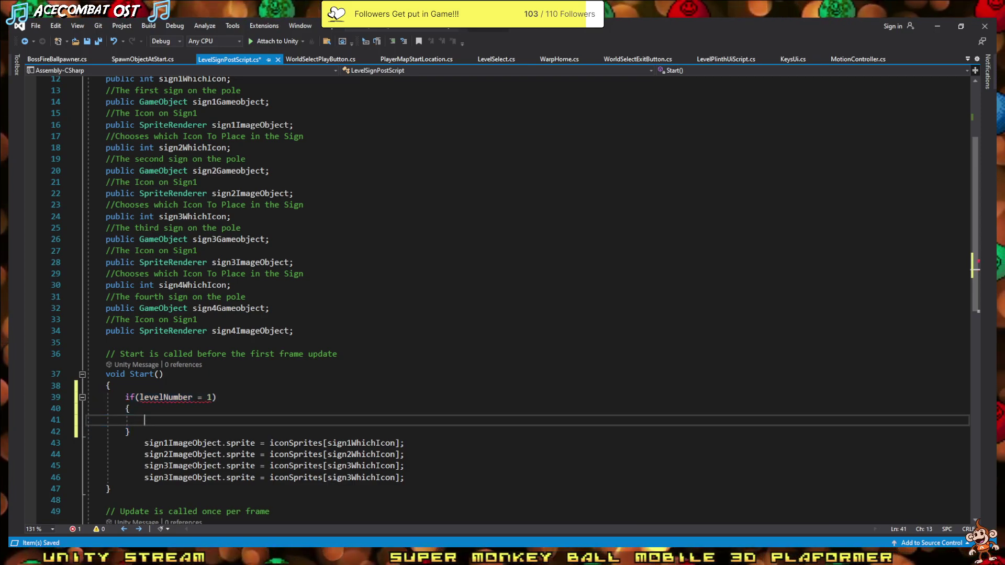
- Close the WorldSelectPlayButton and PlayerMapStartLocation script tabs
left_click(337, 61)
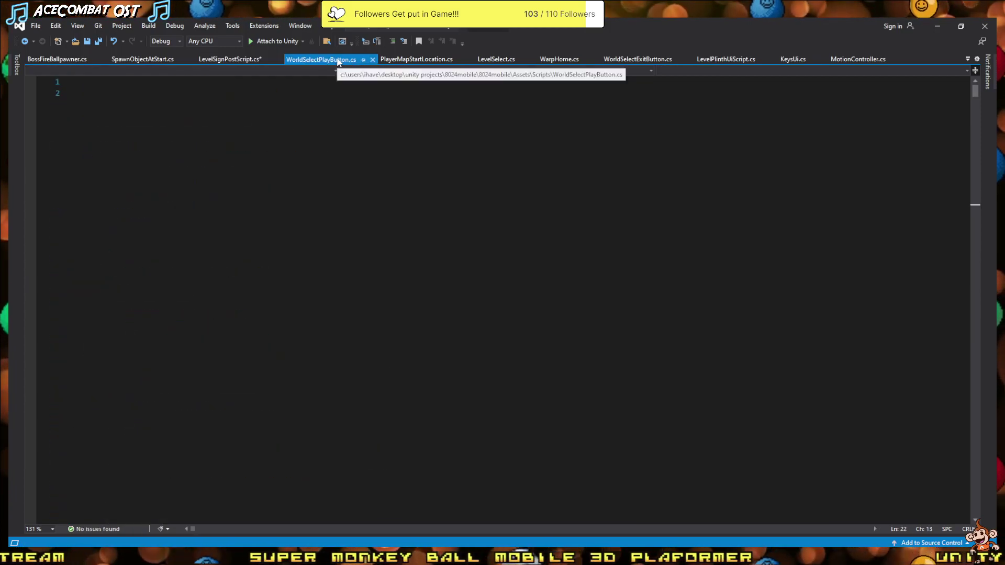
left_click(373, 61)
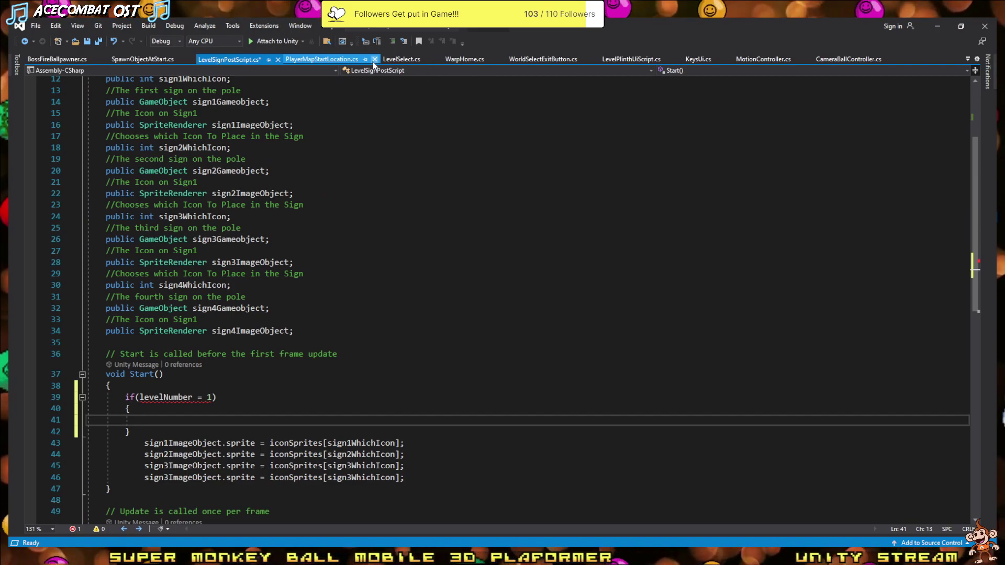
left_click(374, 59)
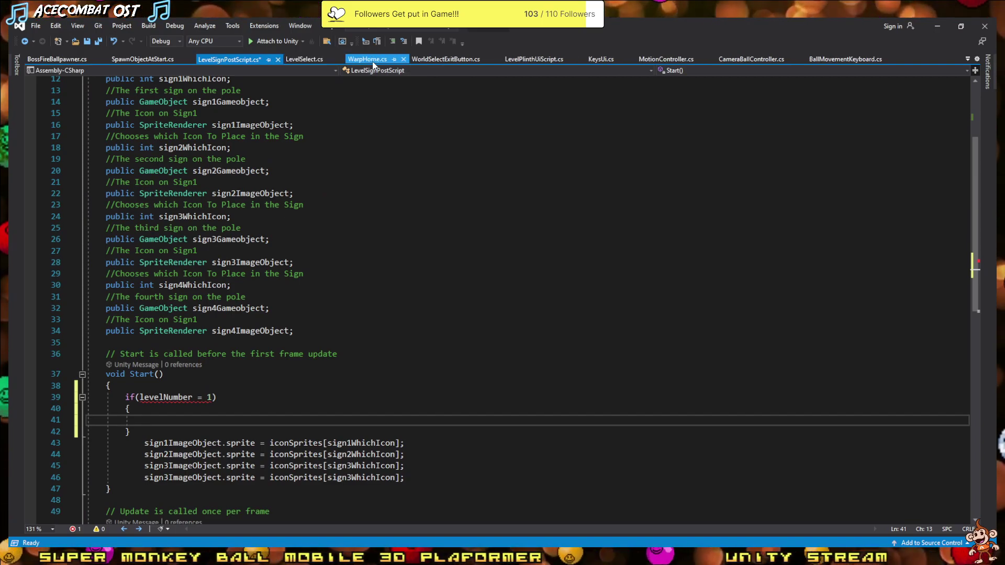
- Close the LevelSelect.cs, WarpHome.cs and WorldSelectExitButton.cs tabs, leaving LevelSignPostScript.cs open
left_click(309, 62)
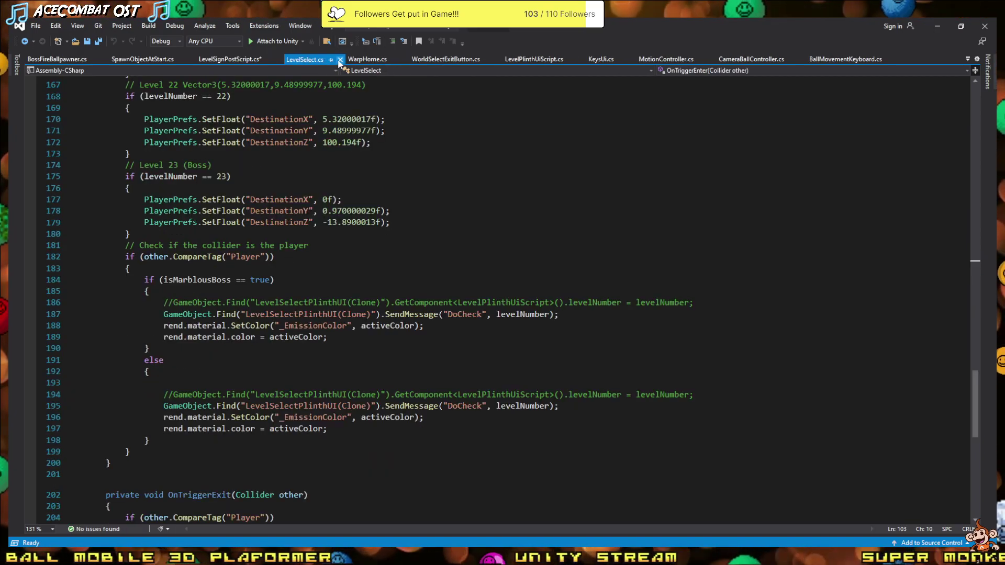
scroll(339, 61, "up", 5)
scroll(340, 62, "up", 8)
scroll(340, 62, "up", 7)
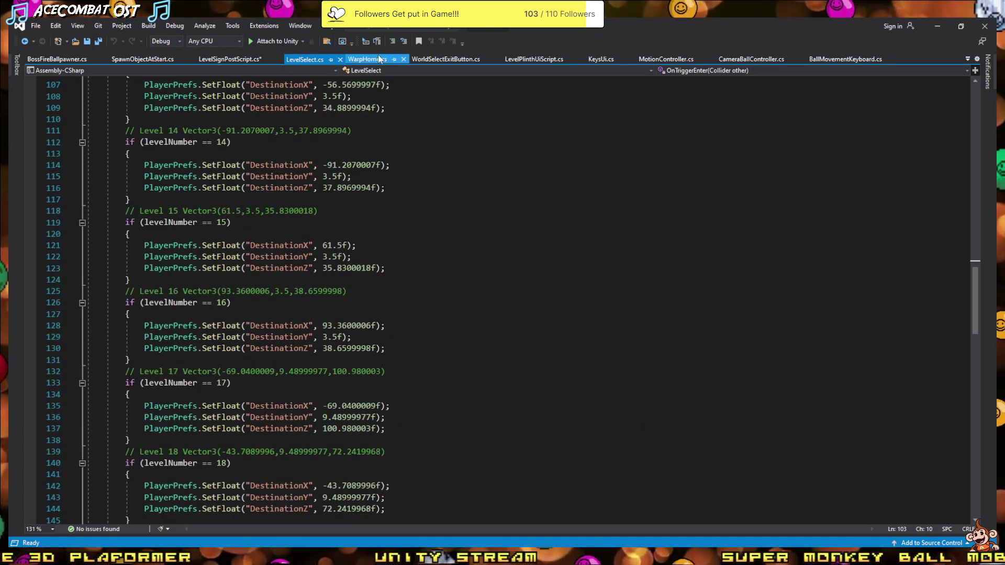
left_click(339, 60)
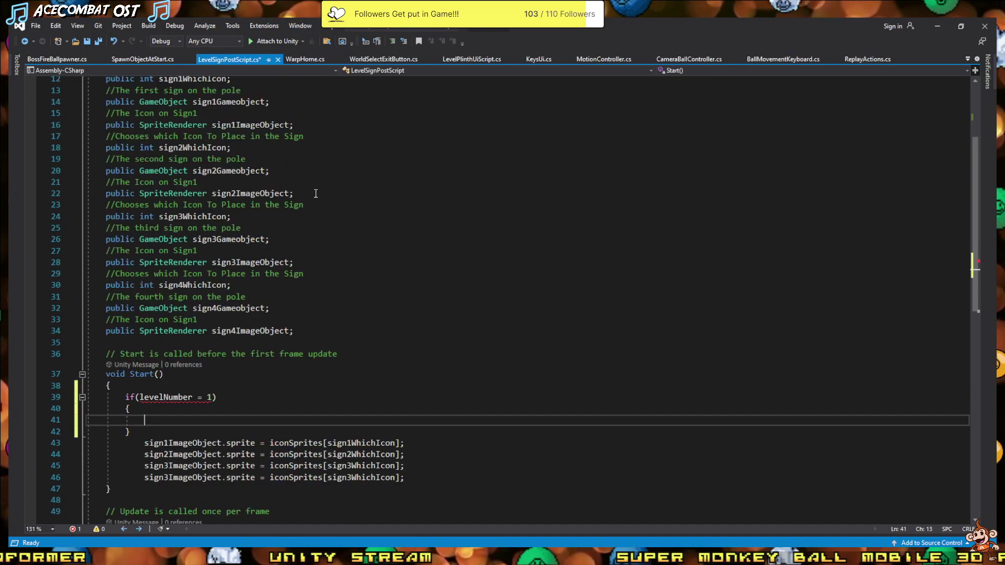
left_click(319, 60)
left_click(341, 59)
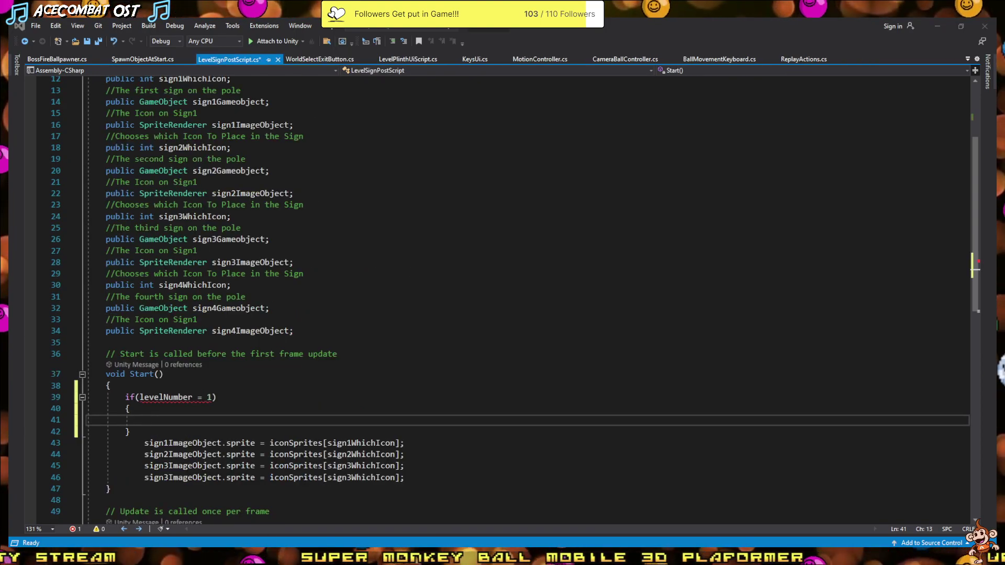
key("alt+Tab")
key("alt+Tab")
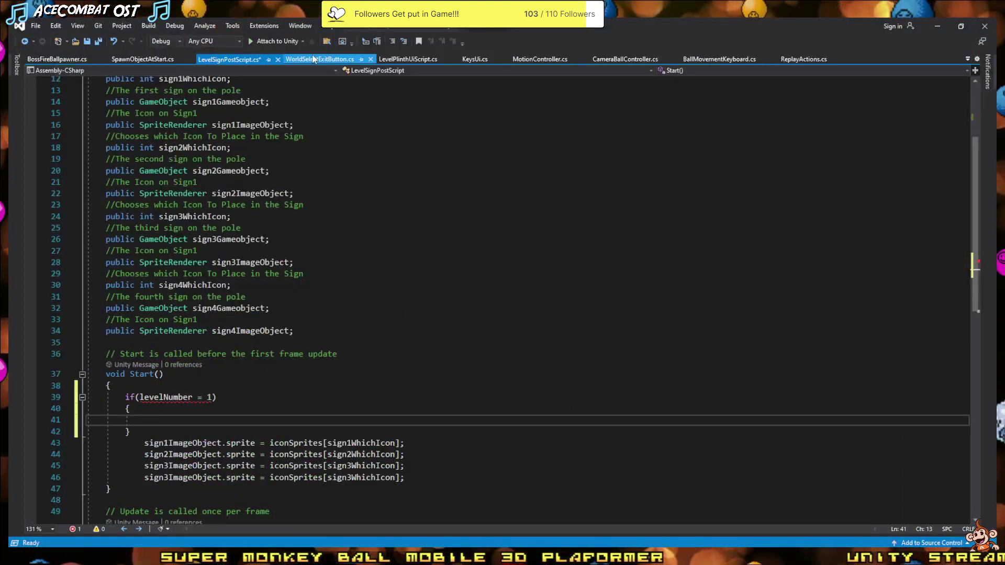
left_click(296, 61)
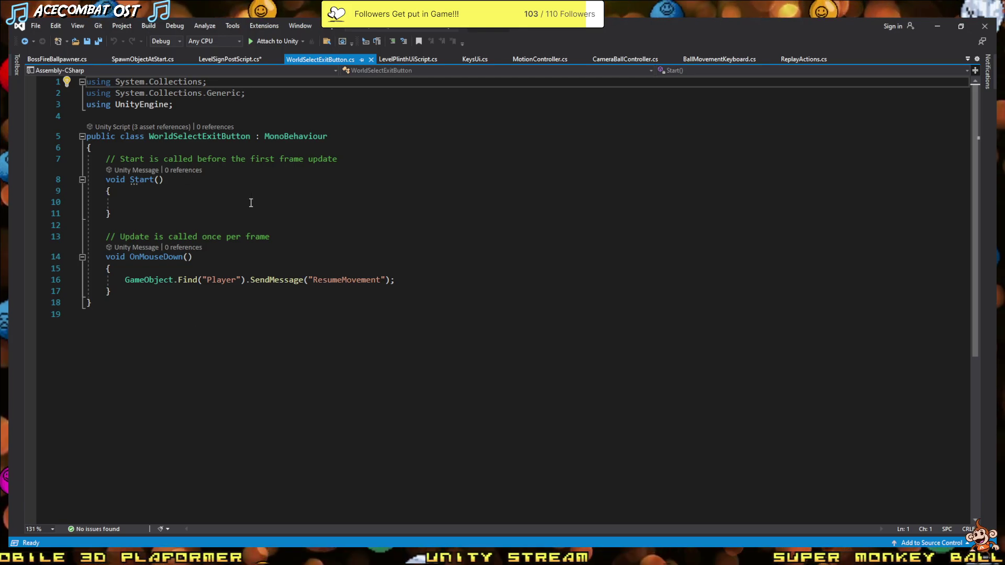
left_click(371, 60)
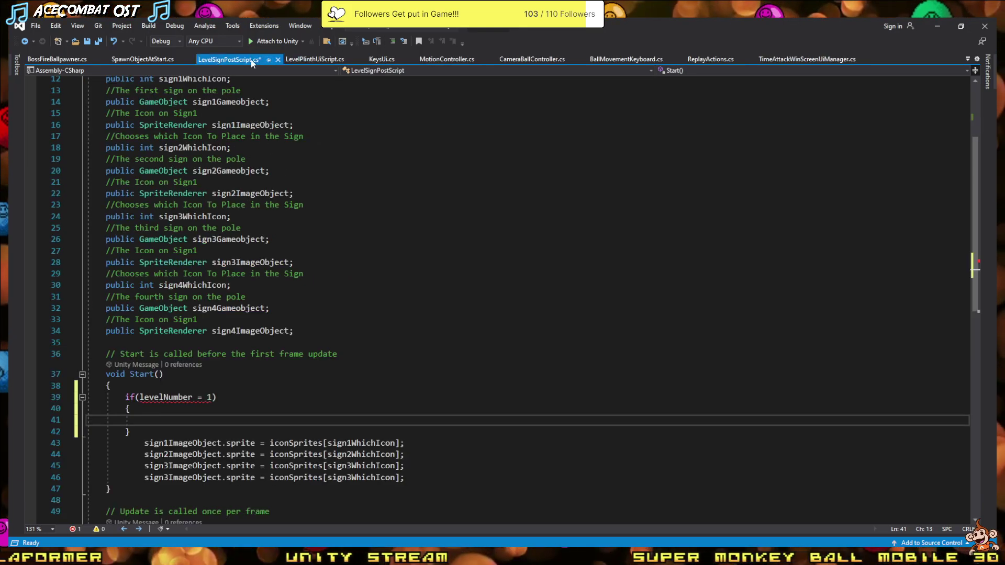
- Open LevelPlinthUiScript.cs and find its DoCheck method
left_click(319, 60)
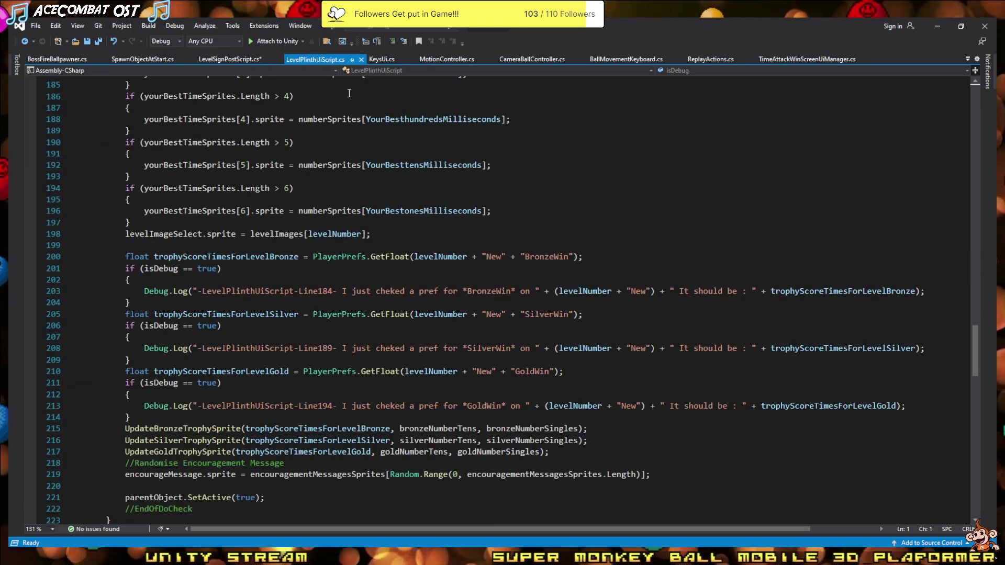
scroll(330, 330, "up", 10)
scroll(319, 314, "up", 11)
scroll(314, 309, "up", 11)
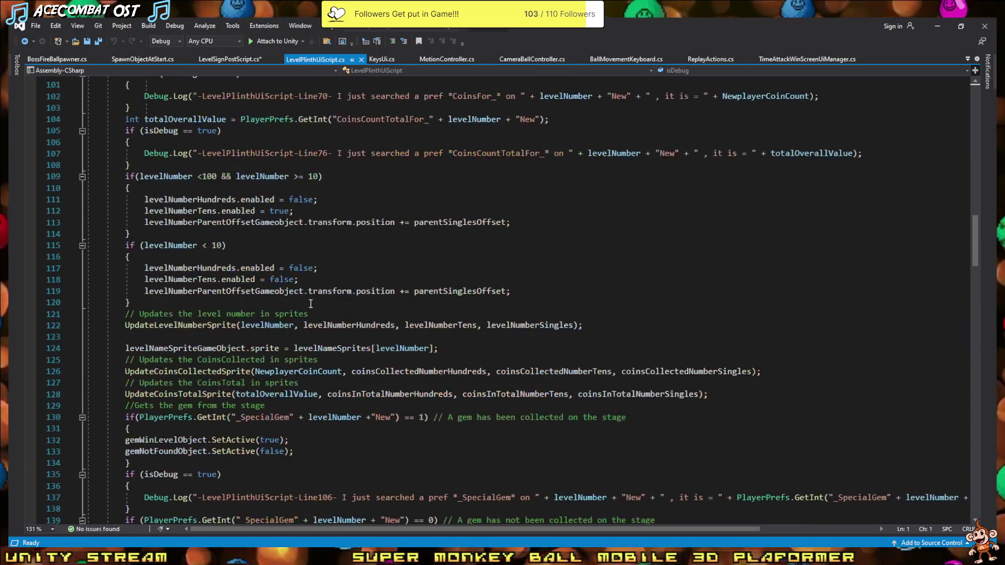
scroll(312, 305, "up", 11)
scroll(309, 314, "up", 8)
scroll(299, 330, "down", 7)
scroll(285, 346, "down", 3)
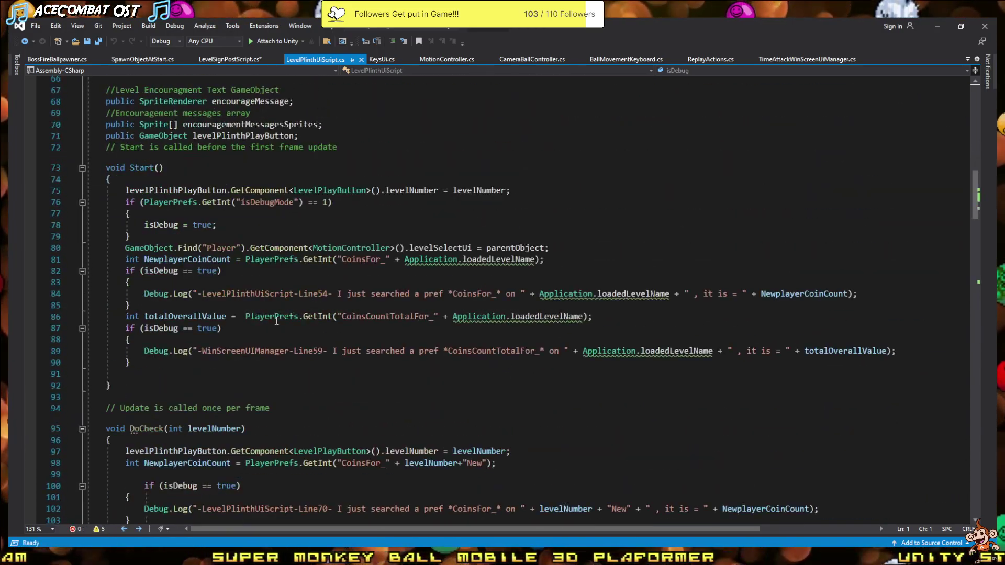
scroll(272, 359, "down", 1)
scroll(272, 358, "down", 3)
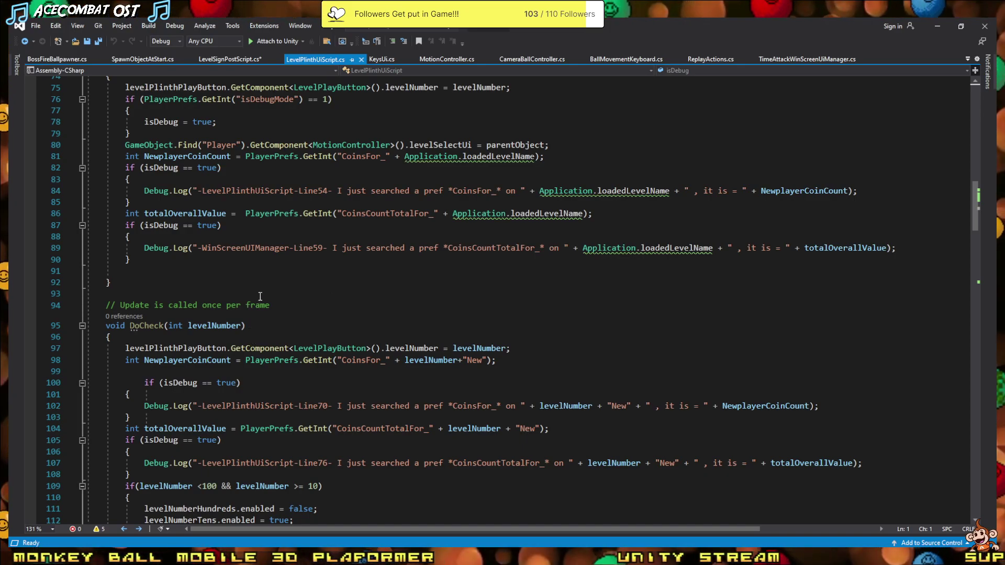
scroll(257, 327, "down", 5)
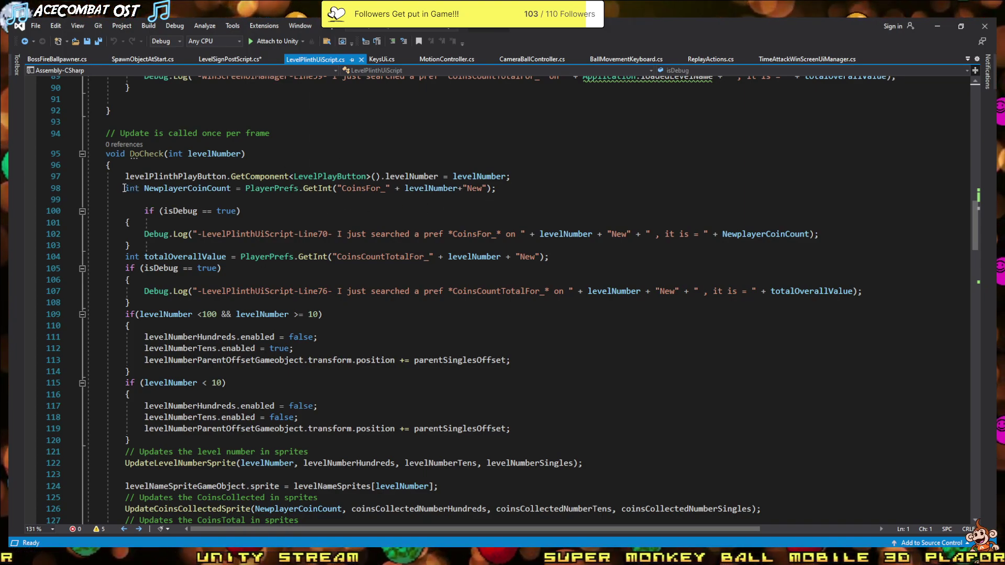
- Select the DoCheck coin-count code through //EndOfDoCheck, then return to LevelSignPostScript.cs
left_click_drag(126, 188, 249, 327)
scroll(249, 286, "down", 1)
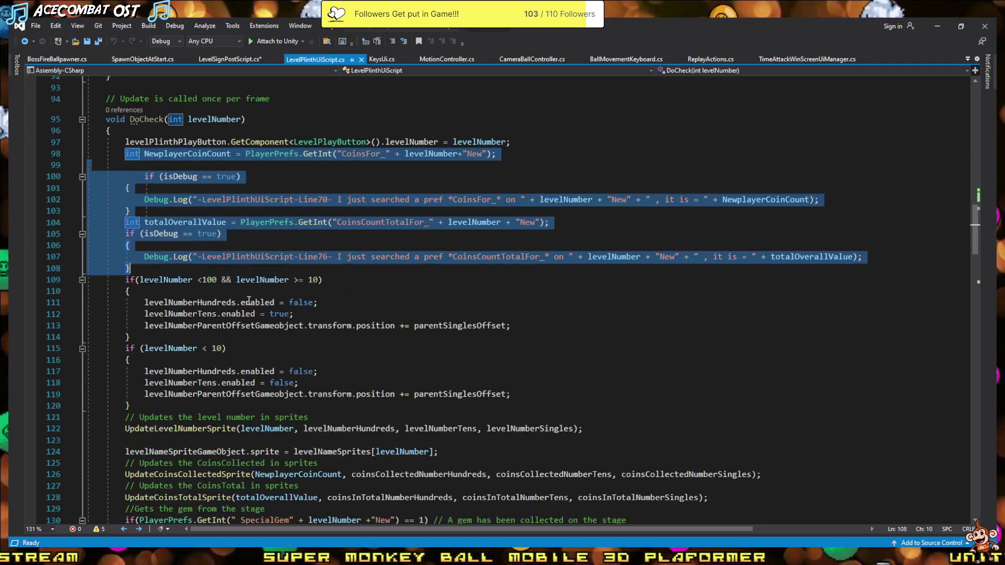
scroll(249, 328, "down", 1)
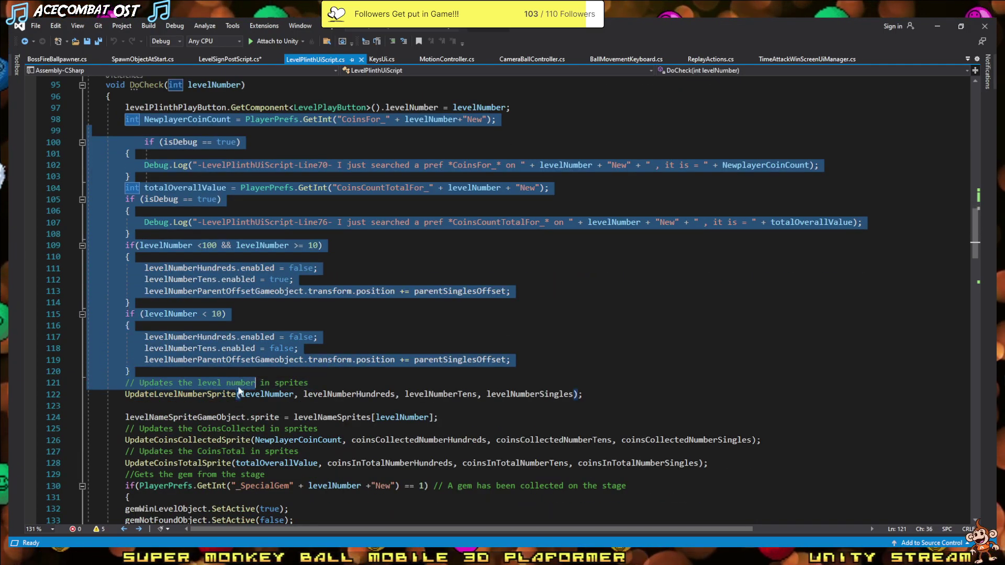
mouse_move(249, 327)
left_mouse_down()
mouse_move(244, 370)
mouse_move(234, 336)
mouse_move(185, 303)
left_mouse_up()
scroll(244, 370, "down", 2)
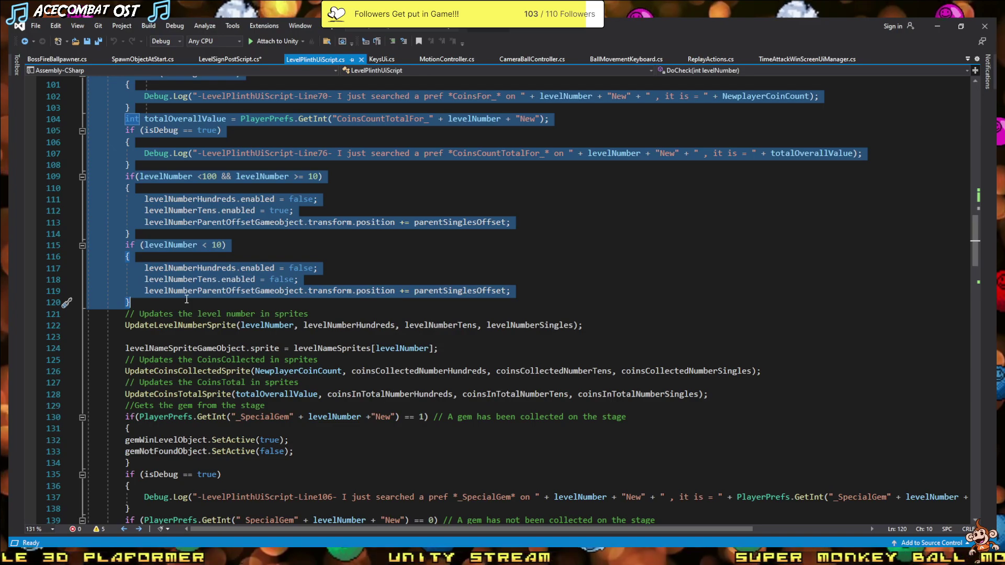
left_click_drag(187, 301, 240, 375)
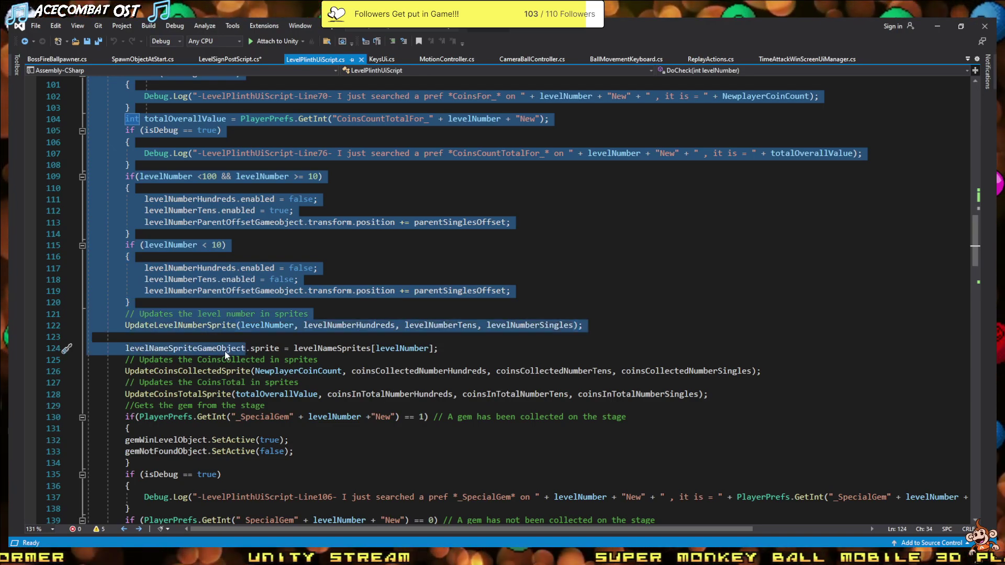
scroll(231, 362, "down", 5)
scroll(244, 385, "down", 16)
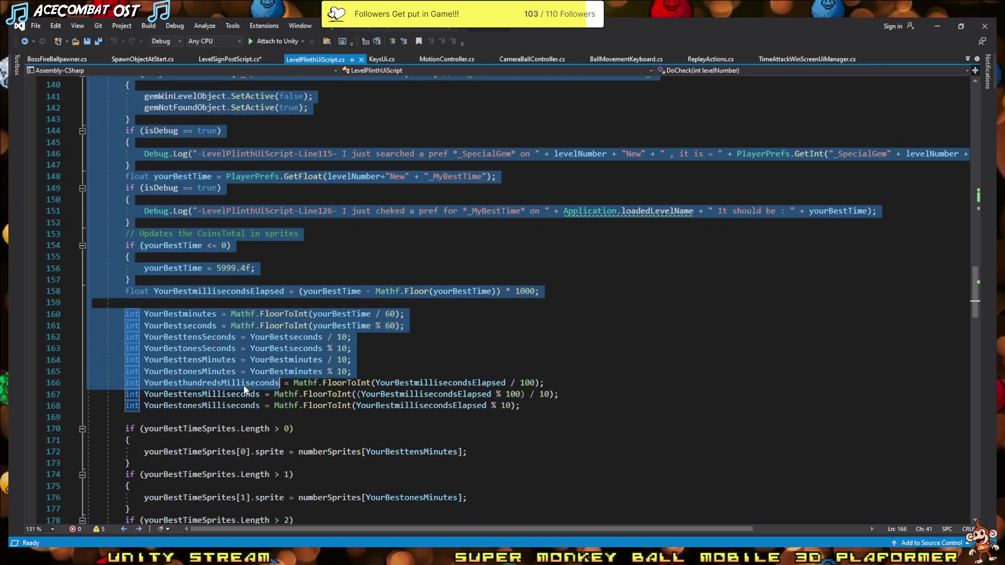
left_click_drag(241, 375, 249, 404)
scroll(247, 395, "down", 8)
scroll(249, 403, "down", 2)
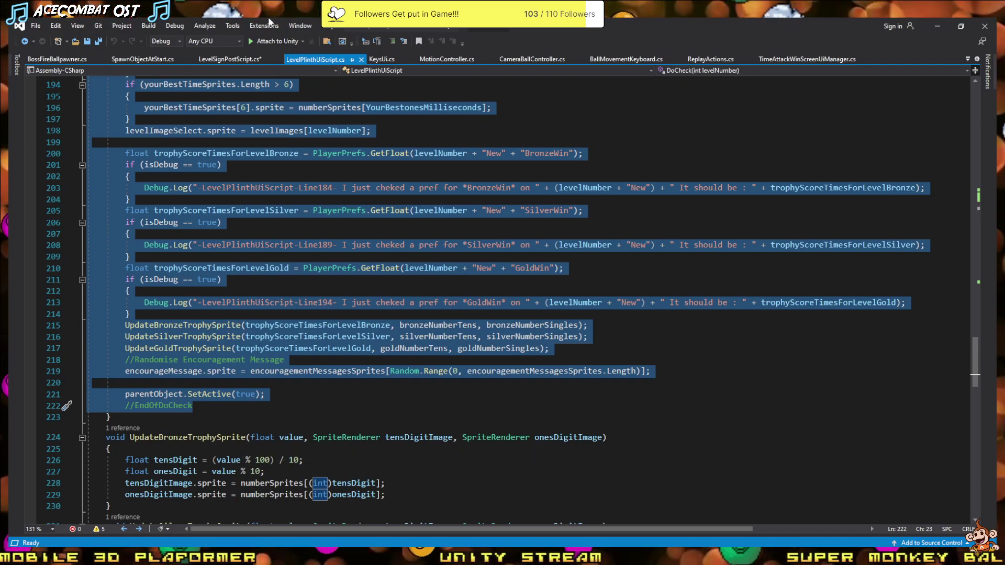
left_click(223, 59)
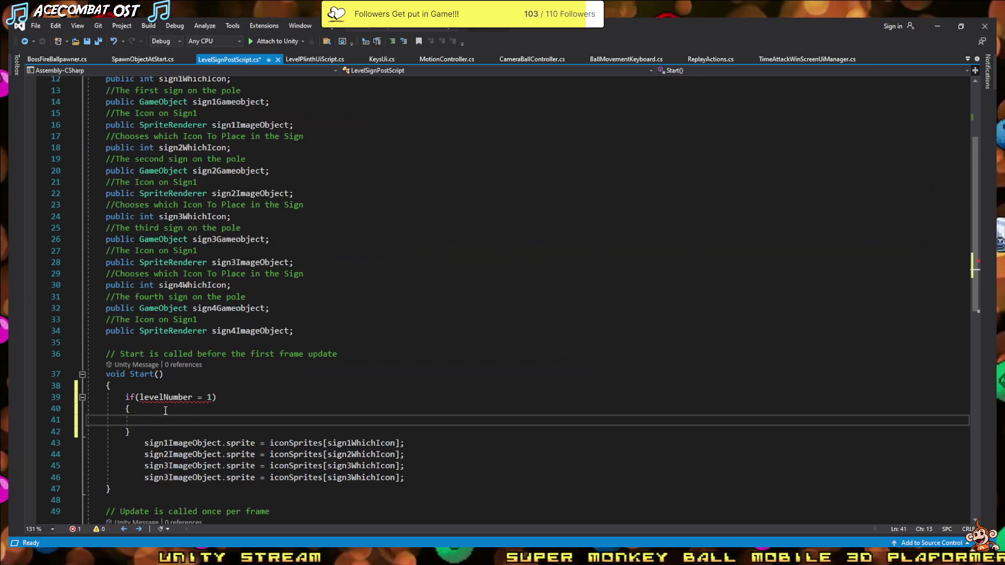
- Undo the unfinished if block, keeping the indented levelNumber line
left_click_drag(158, 434, 59, 399)
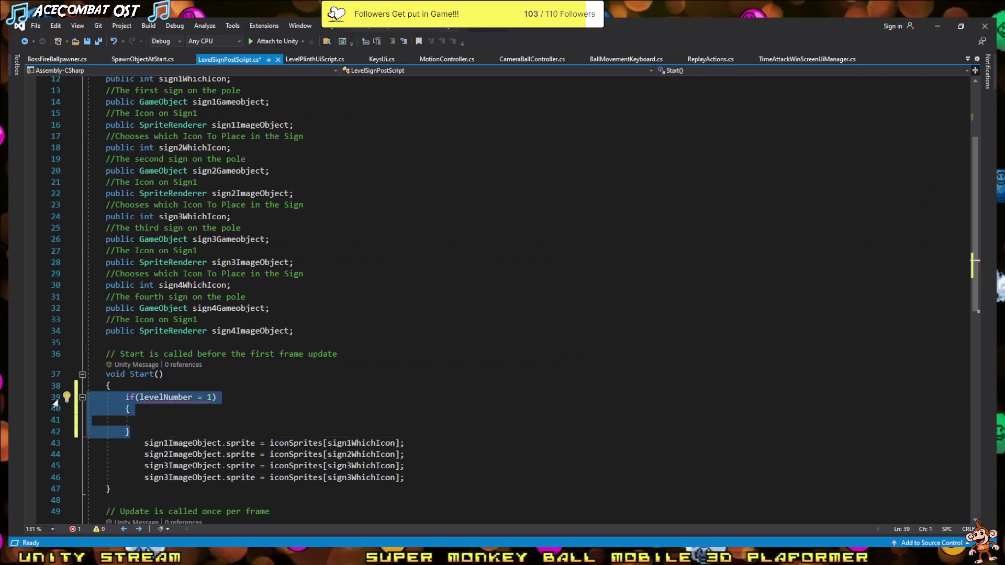
key("ctrl+z")
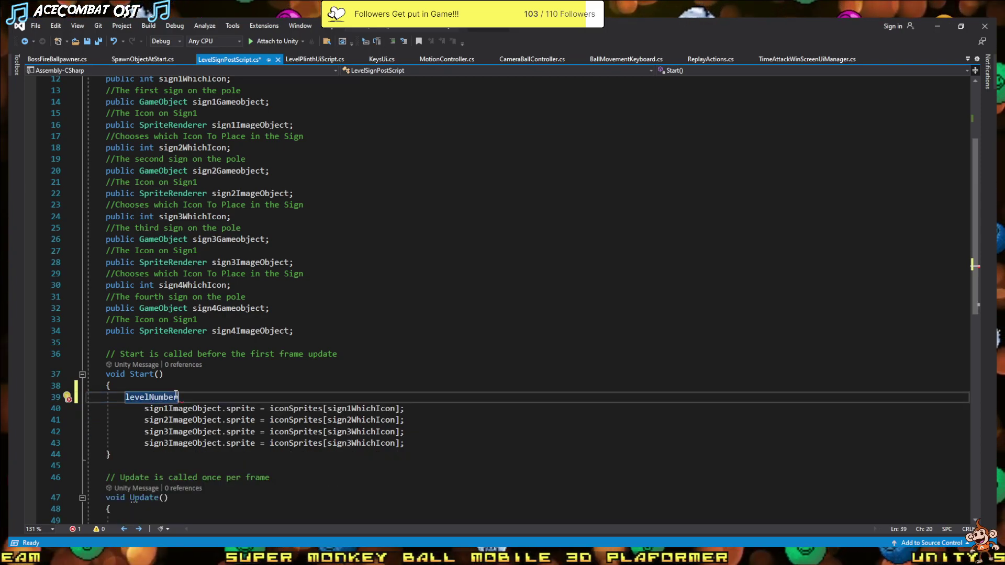
key("ctrl+z")
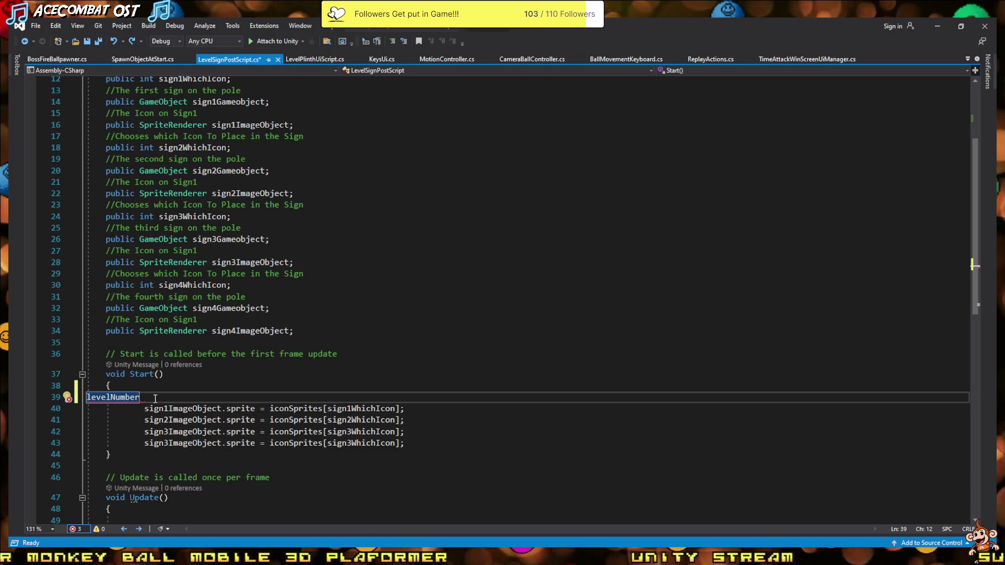
key("ctrl+y")
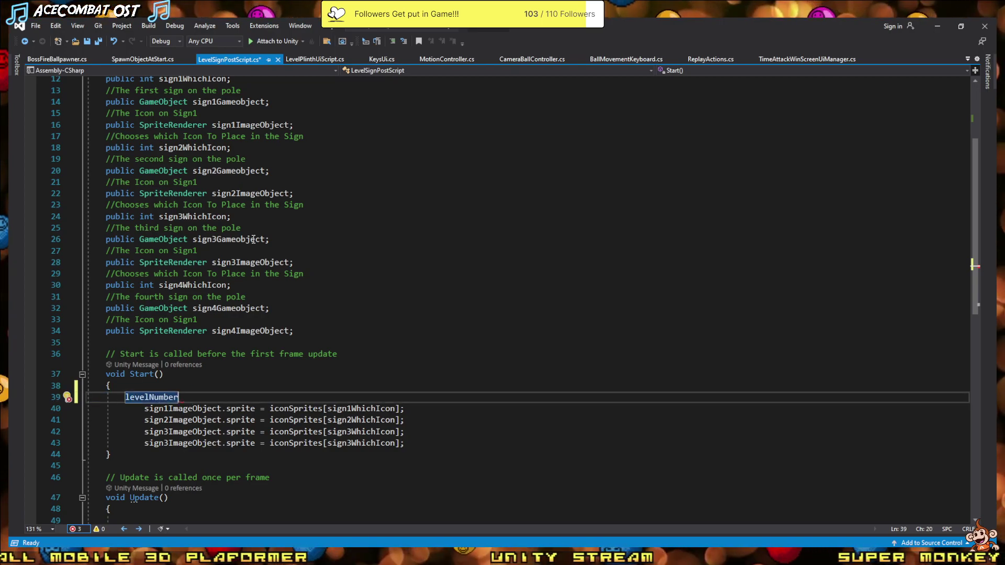
- Replace the leftover levelNumber word in Start() with the copied DoCheck code
left_click(326, 60)
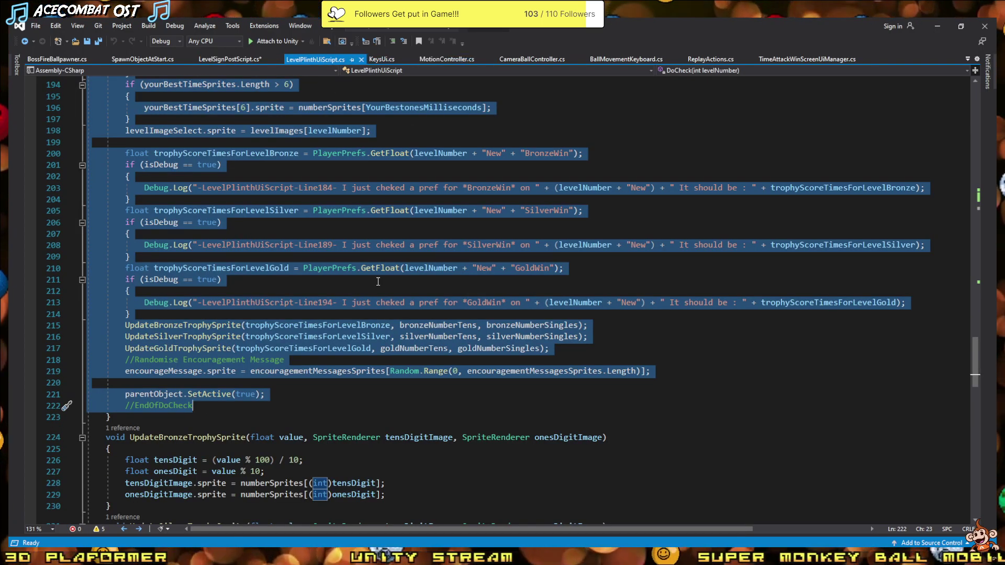
left_click(231, 60)
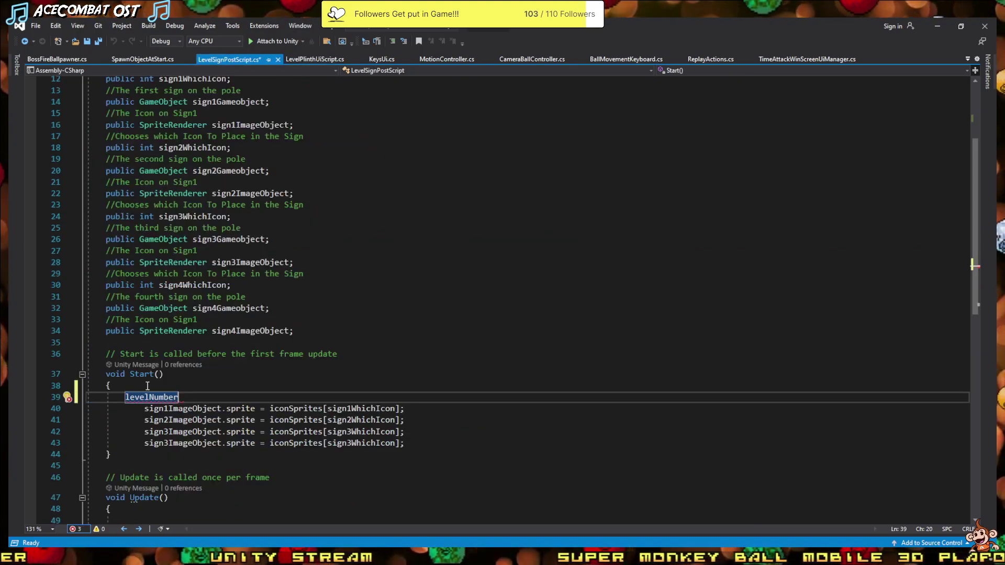
left_click_drag(178, 398, 123, 399)
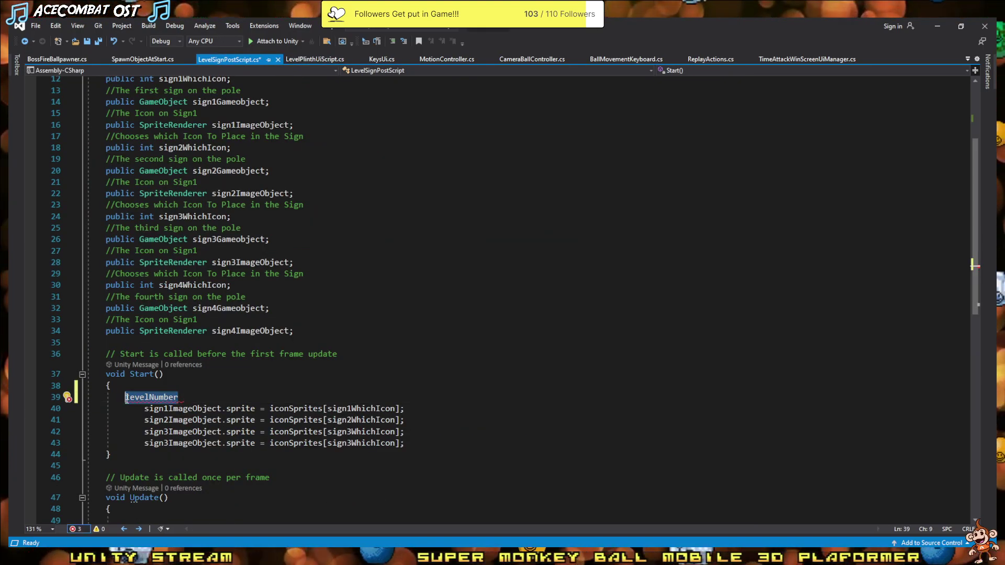
key("ctrl+v")
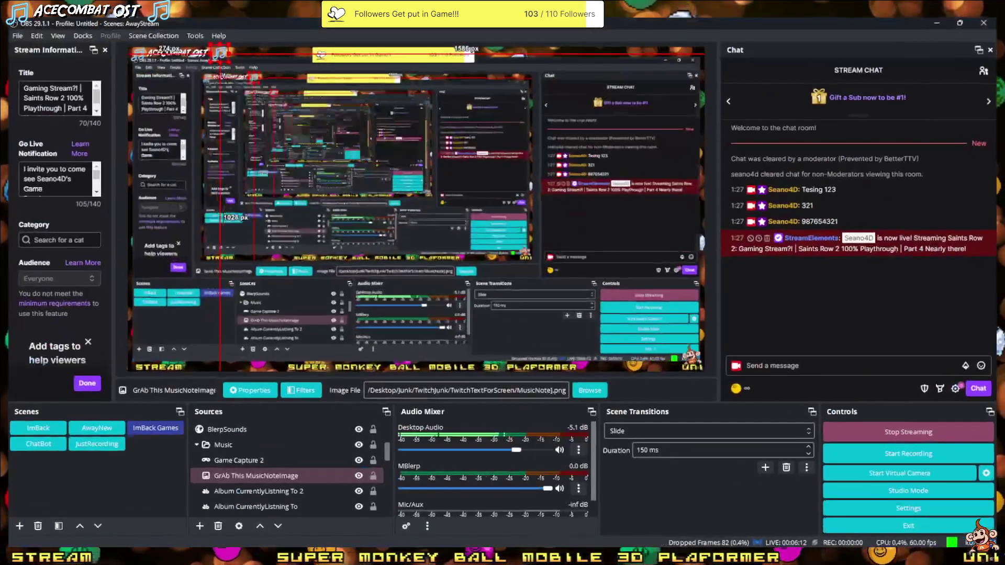
scroll(246, 350, "up", 6)
scroll(247, 349, "up", 6)
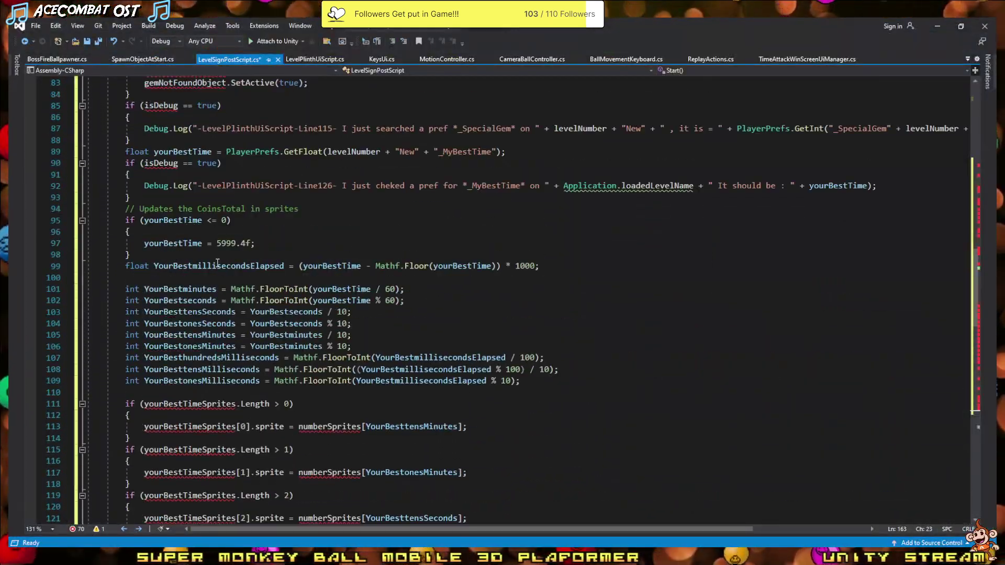
scroll(209, 314, "up", 8)
scroll(181, 268, "up", 8)
scroll(181, 268, "up", 5)
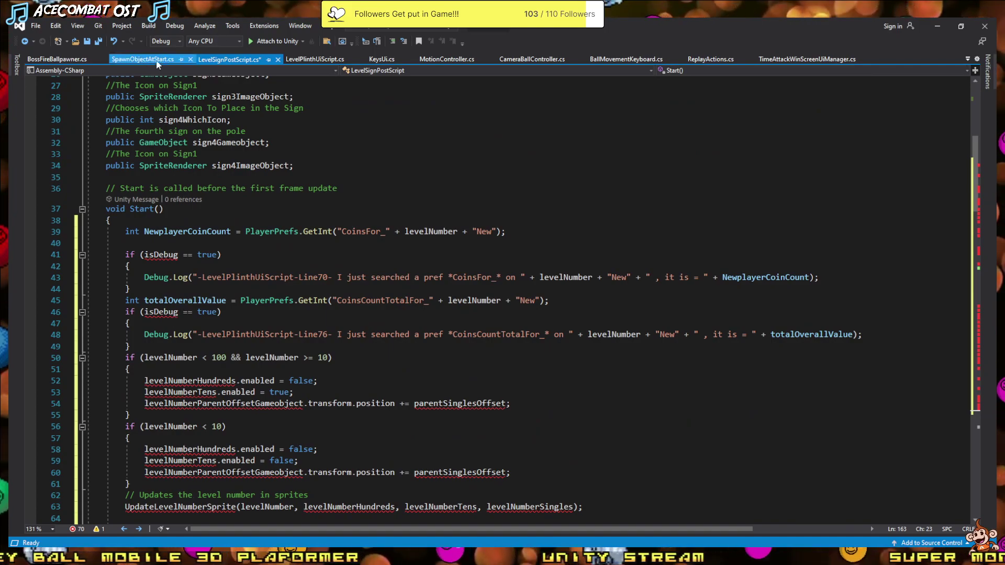
- In LevelPlinthUiScript.cs, select the isDebug field and its comment
left_click(314, 59)
scroll(234, 186, "up", 13)
scroll(244, 204, "up", 15)
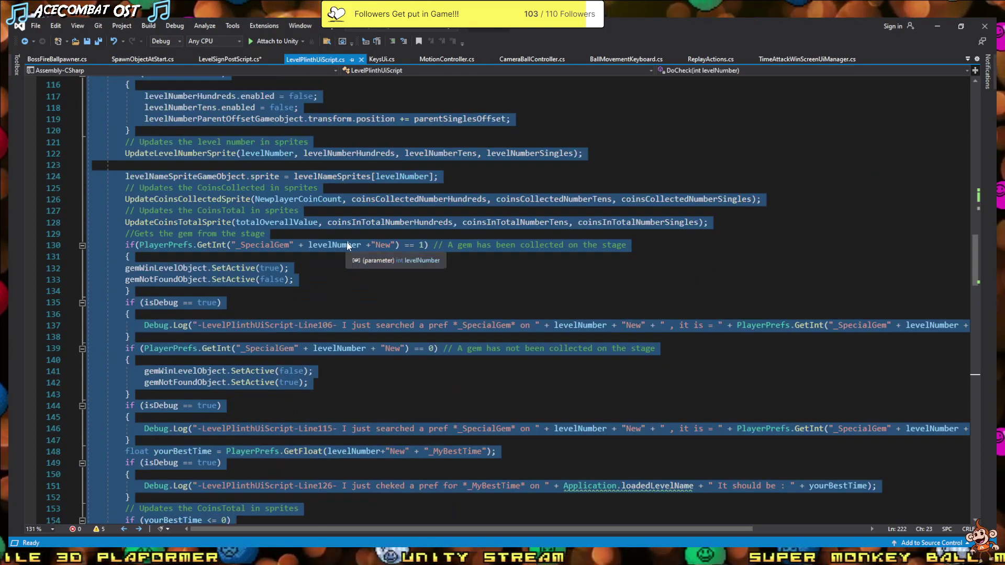
scroll(293, 225, "up", 14)
scroll(350, 242, "up", 12)
scroll(350, 242, "up", 10)
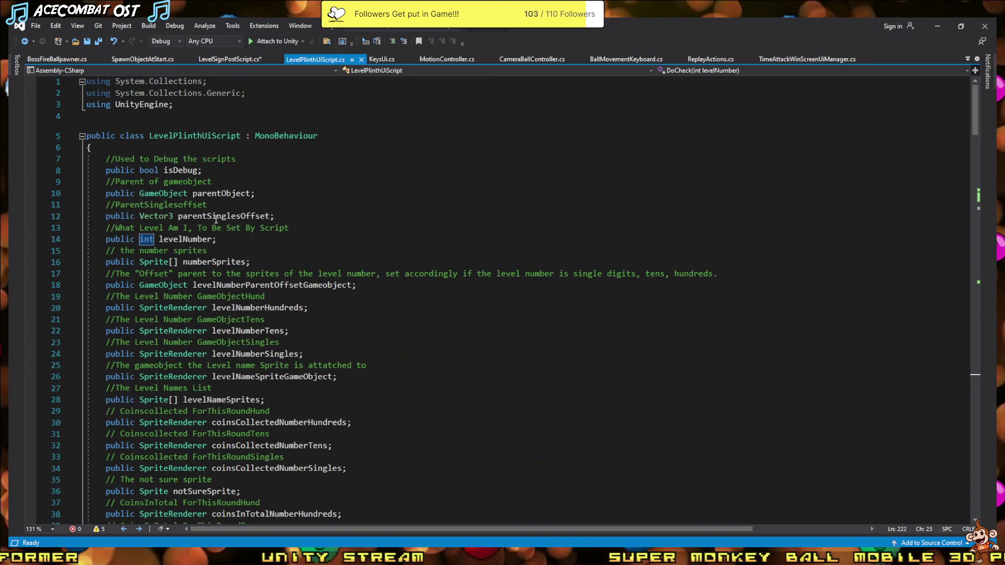
left_click(108, 239)
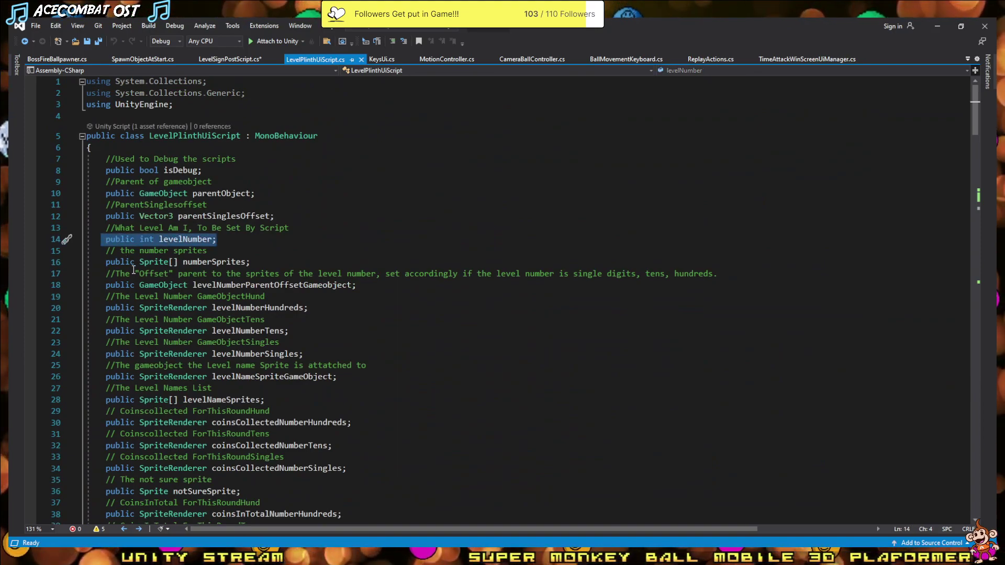
scroll(159, 327, "down", 12)
scroll(183, 261, "up", 8)
scroll(215, 170, "up", 4)
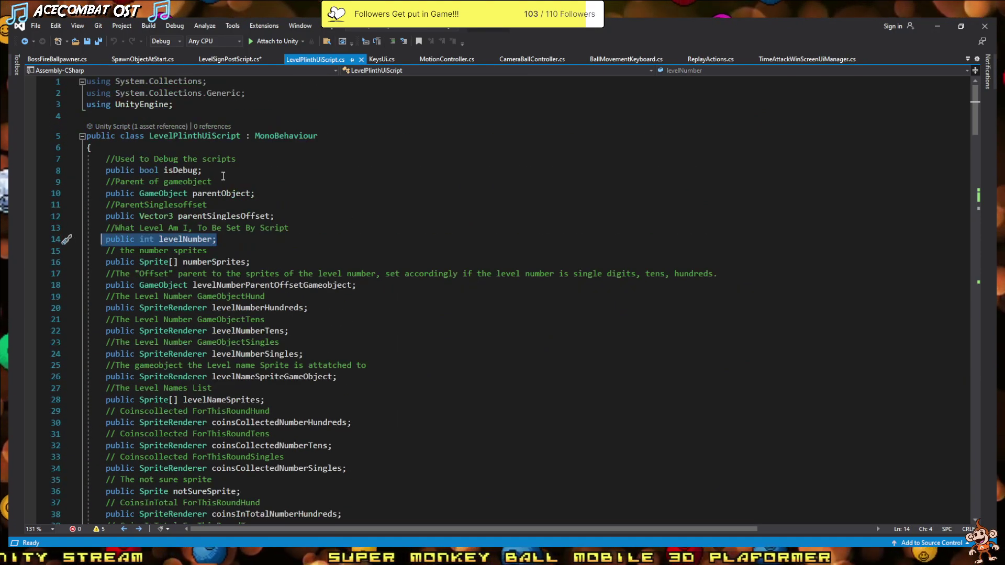
left_click_drag(215, 171, 107, 158)
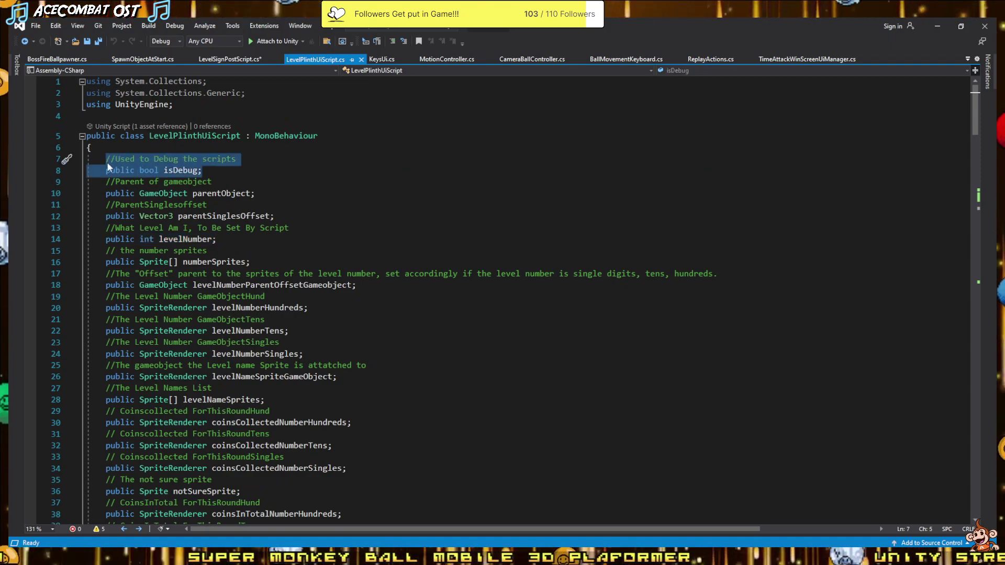
- Paste the isDebug declaration at the top of the LevelSignPostScript class body
left_click(230, 59)
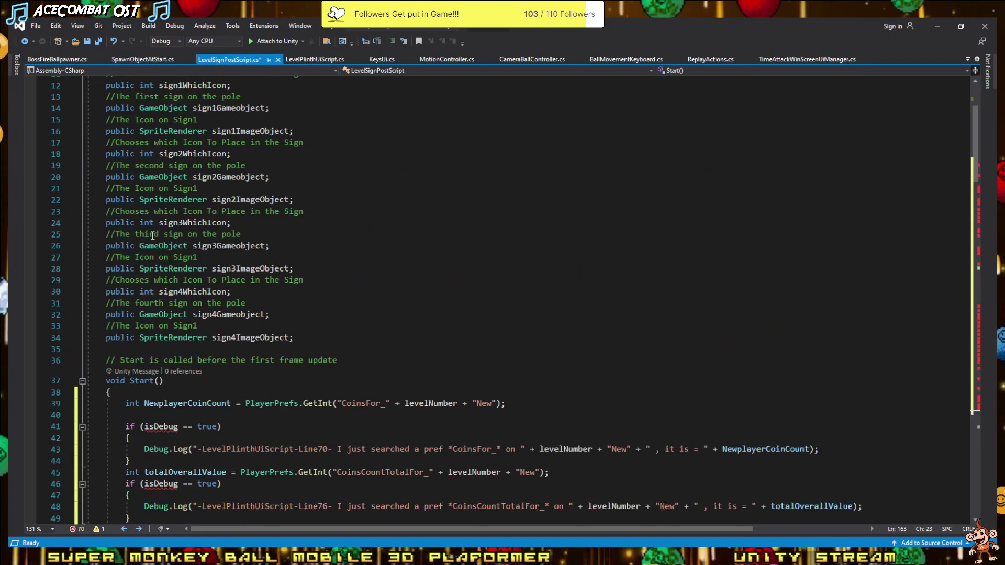
scroll(152, 235, "up", 4)
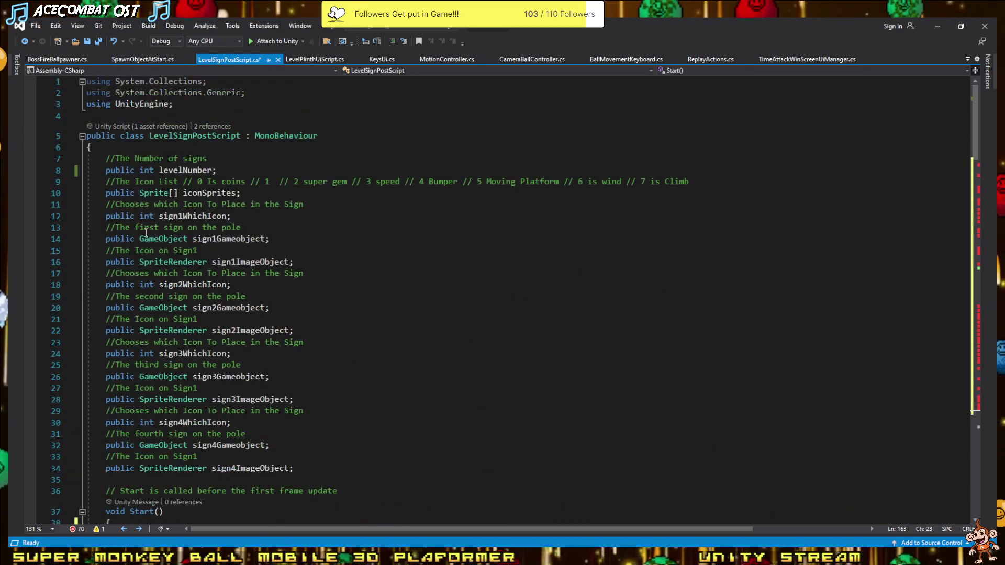
left_click(113, 147)
key("Return")
type("//Used to Debug the scripts     public bool isDebug;")
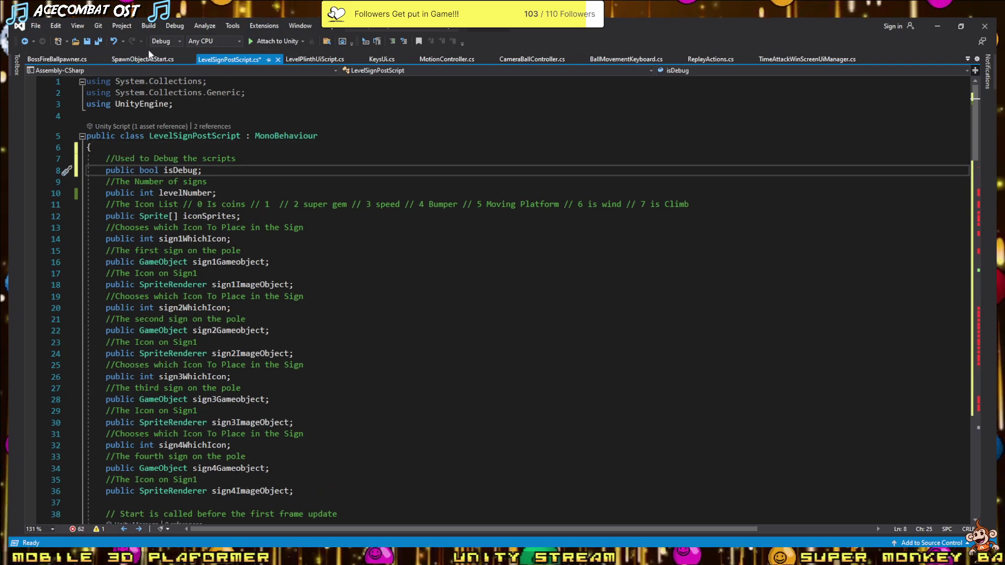
left_click(142, 60)
- Scroll through SpawnObjectAtStart's Start() to see how levelNumber and sign icons reach the sign post
scroll(223, 228, "up", 8)
scroll(169, 226, "up", 7)
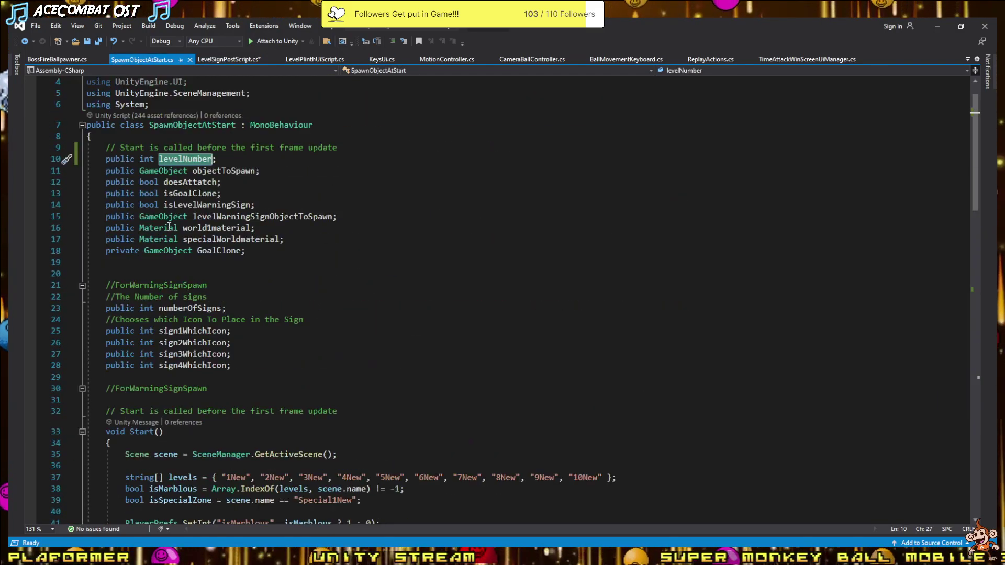
scroll(173, 378, "down", 4)
scroll(166, 187, "down", 3)
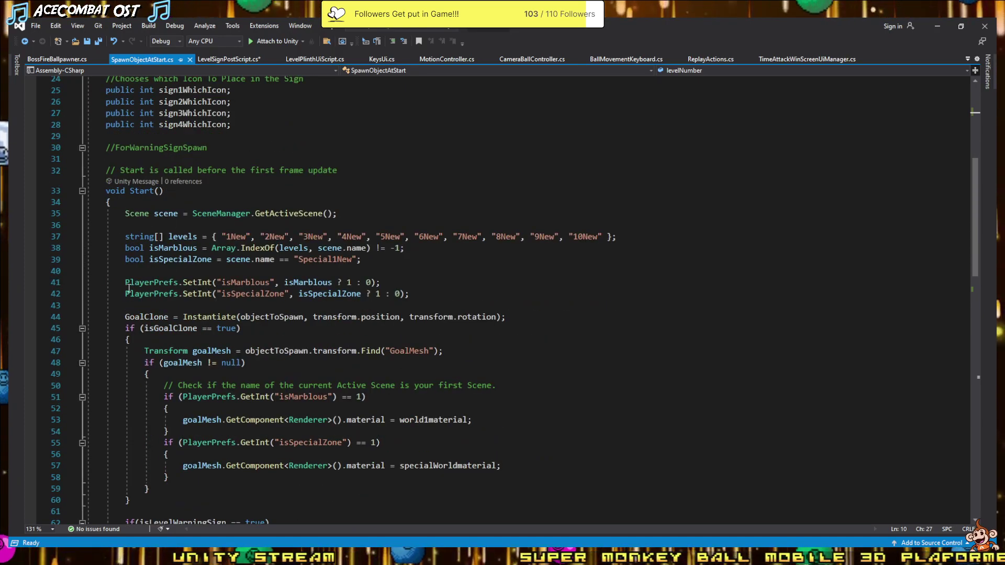
scroll(193, 312, "down", 4)
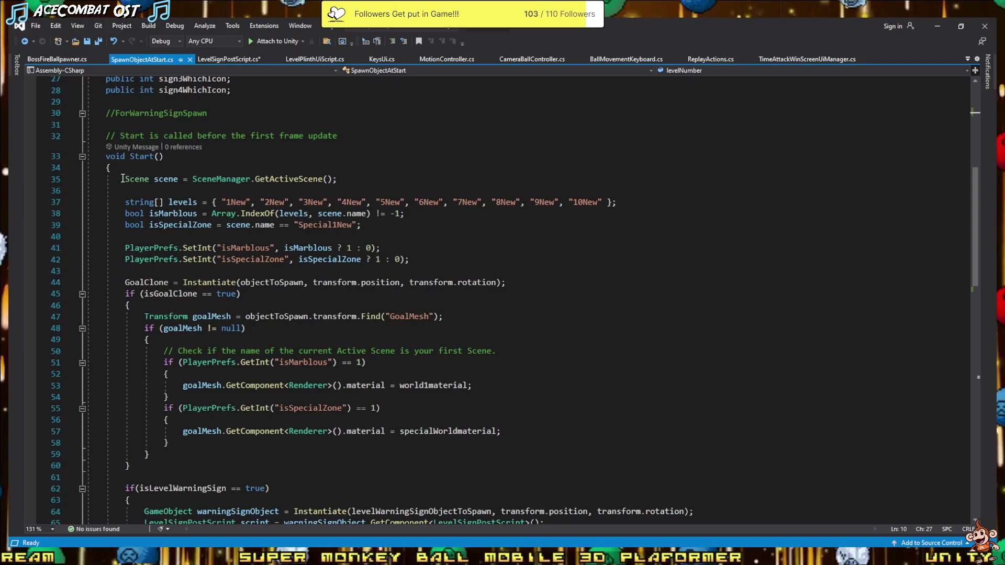
scroll(147, 272, "down", 4)
scroll(167, 367, "down", 5)
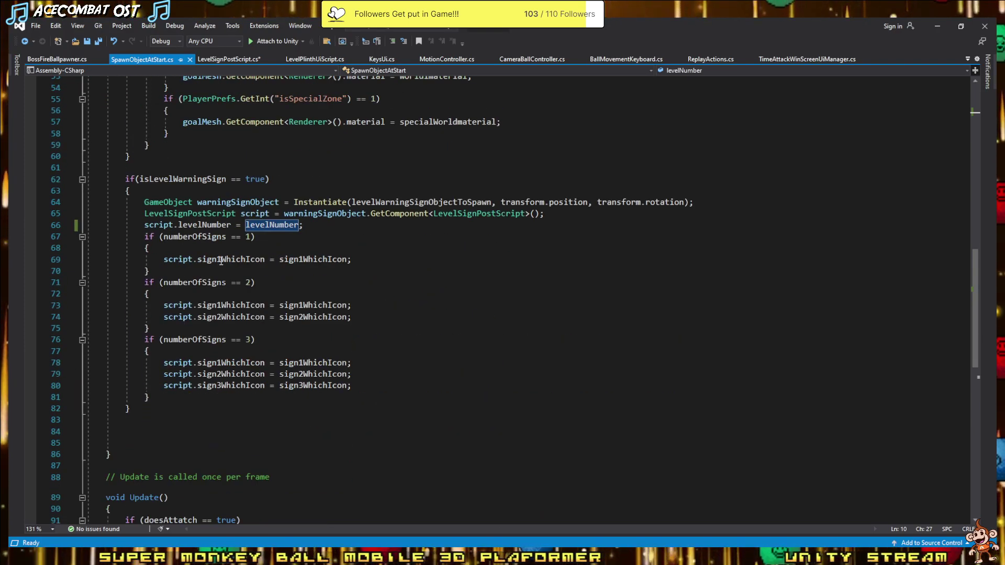
scroll(178, 460, "down", 4)
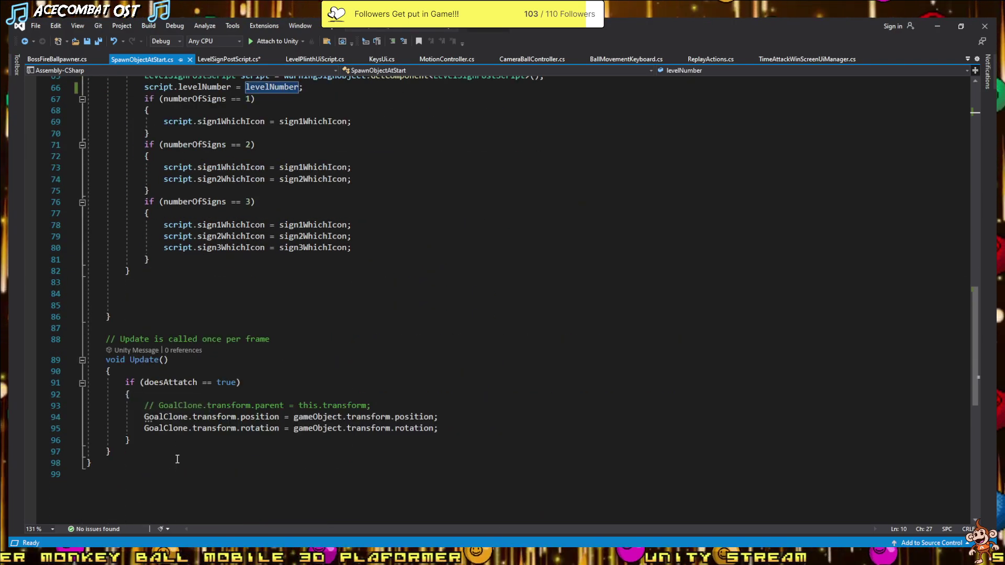
scroll(178, 460, "up", 13)
scroll(199, 262, "up", 9)
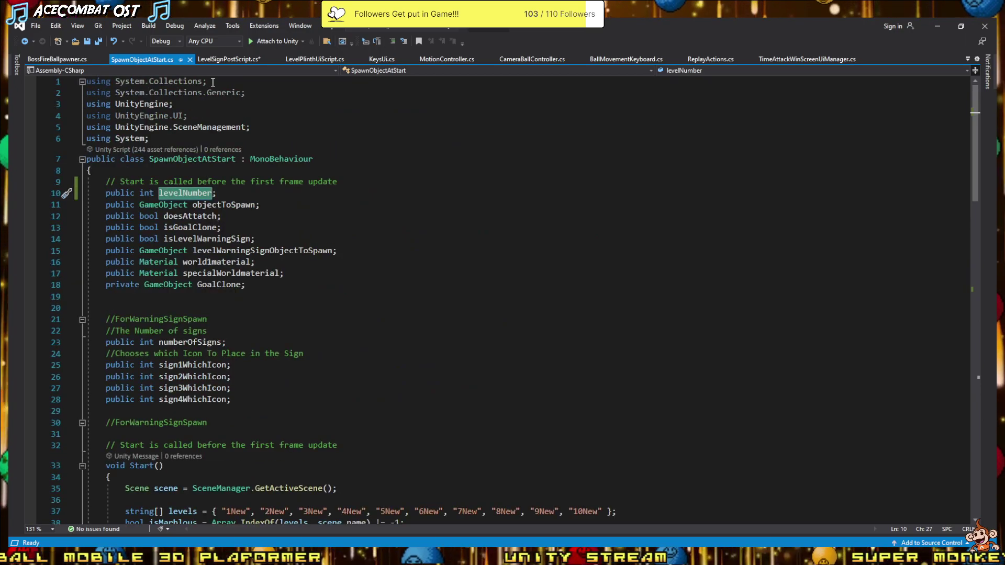
- Copy the isDebugMode if-block from LevelPlinthUiScript's Start() and return to LevelSignPostScript.cs
left_click(314, 59)
scroll(164, 214, "down", 7)
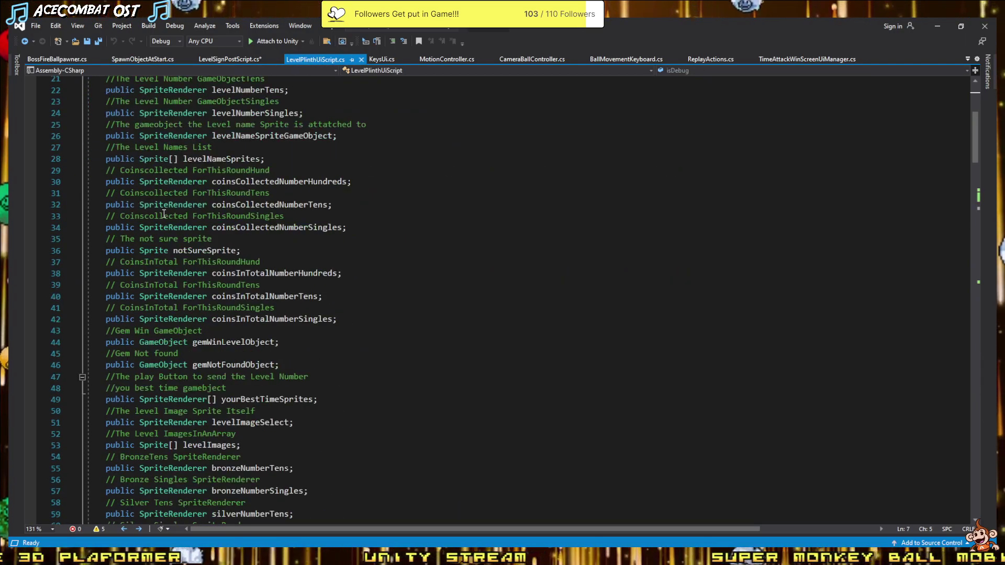
scroll(163, 214, "down", 14)
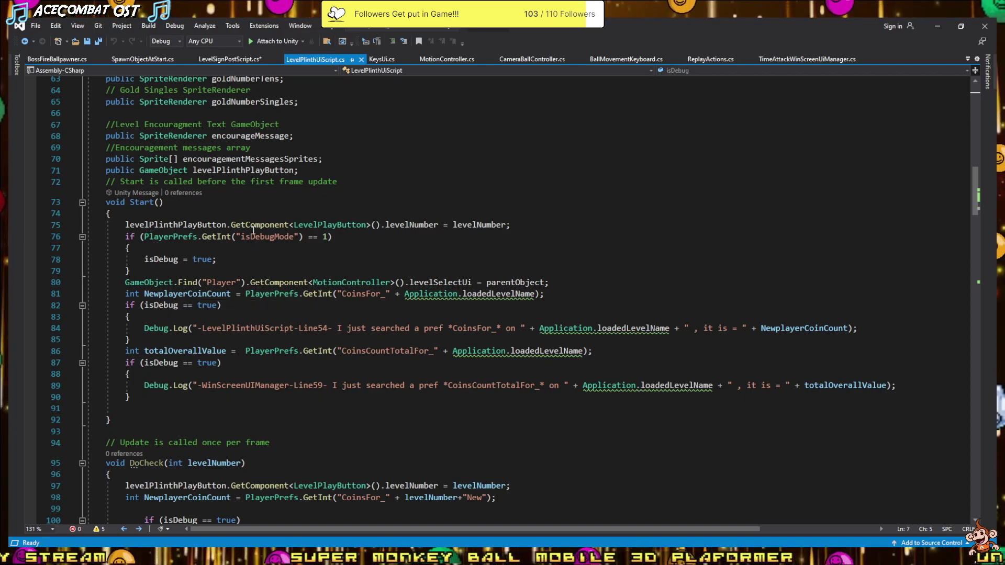
left_click_drag(131, 271, 125, 238)
key("ctrl+c")
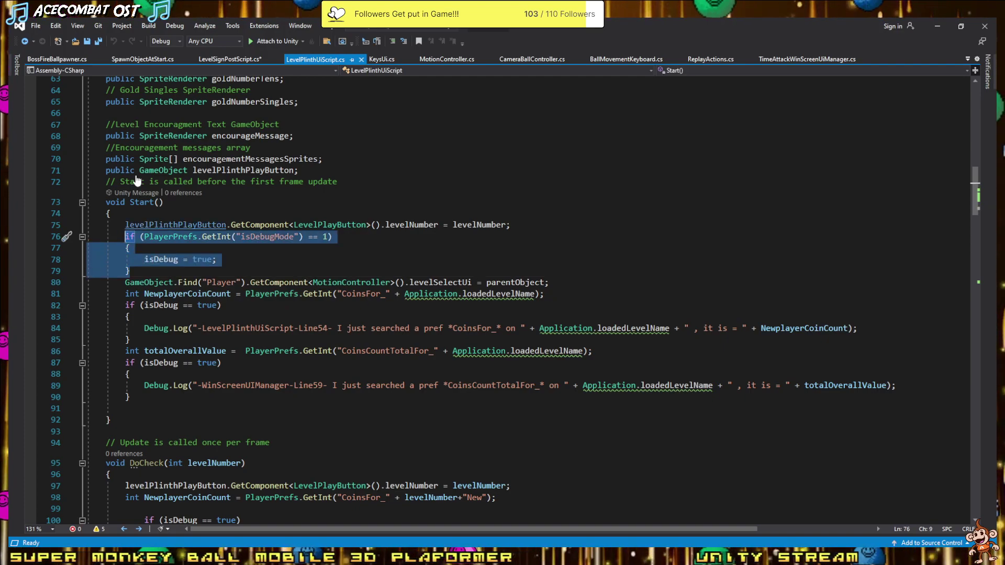
left_click(225, 59)
- Paste the isDebugMode check that sets isDebug to true as the first lines of Start()
scroll(166, 343, "down", 7)
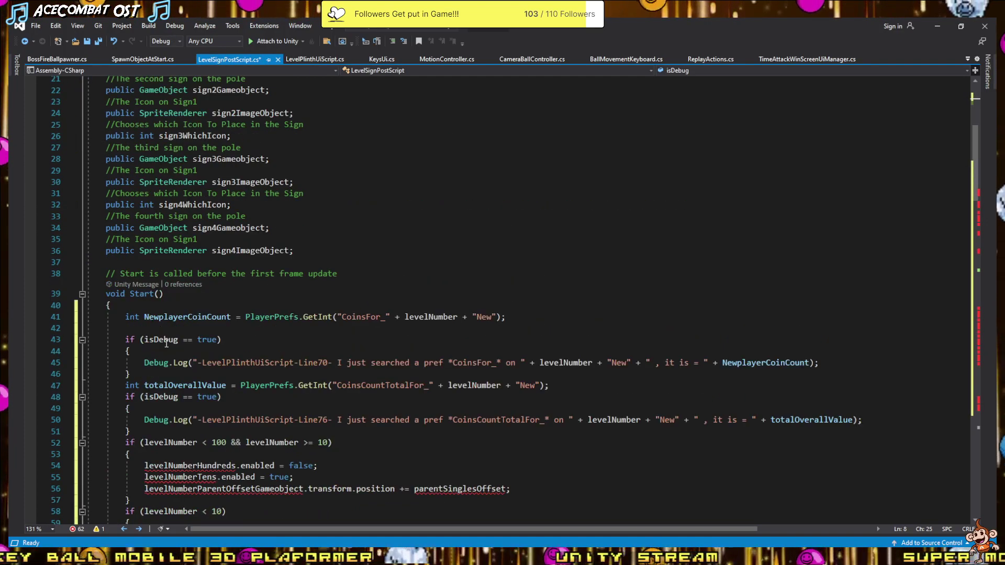
scroll(167, 343, "down", 1)
left_click(151, 272)
key("Return")
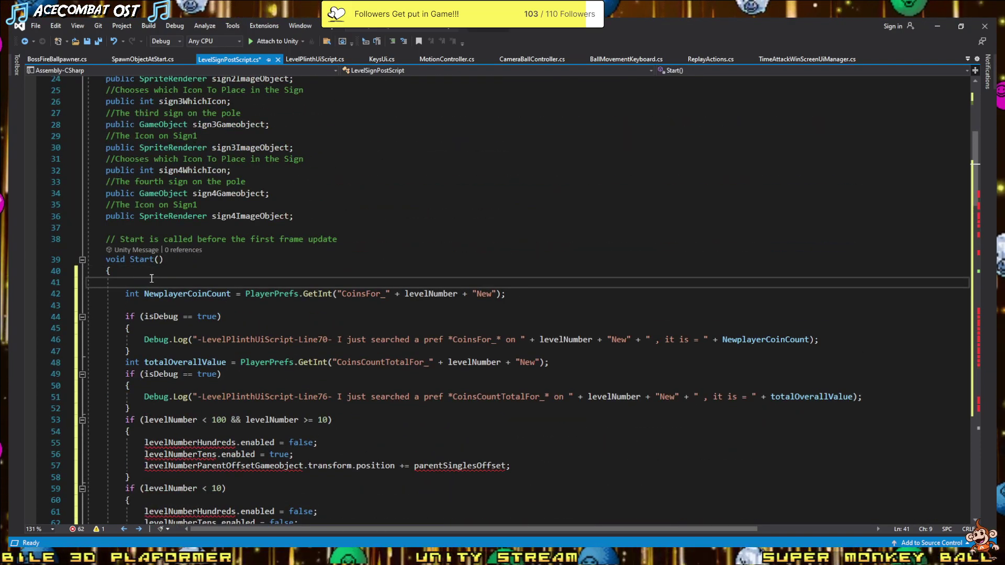
key("ctrl+v")
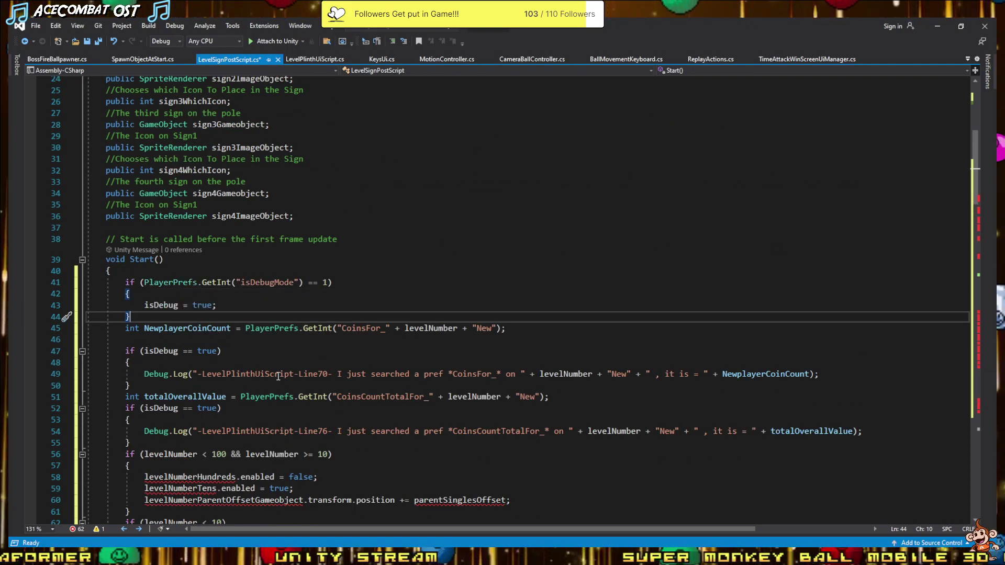
scroll(278, 376, "down", 5)
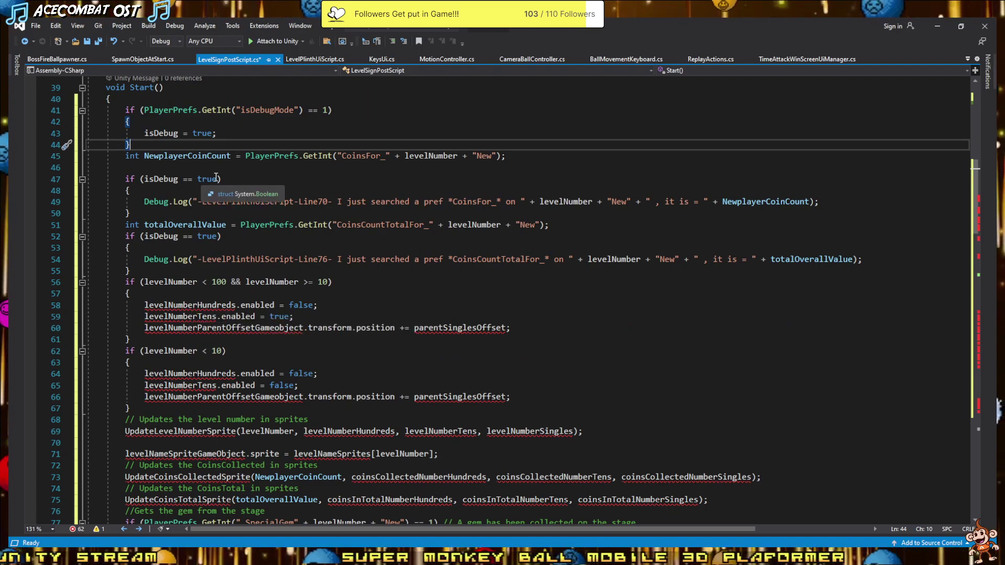
scroll(312, 183, "up", 7)
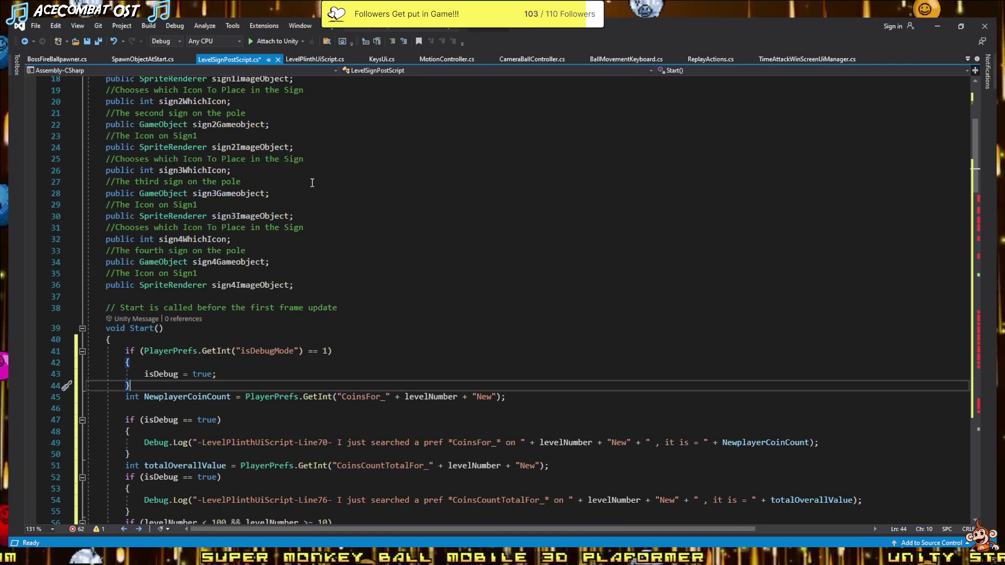
scroll(312, 183, "up", 6)
scroll(438, 209, "down", 11)
scroll(437, 209, "down", 1)
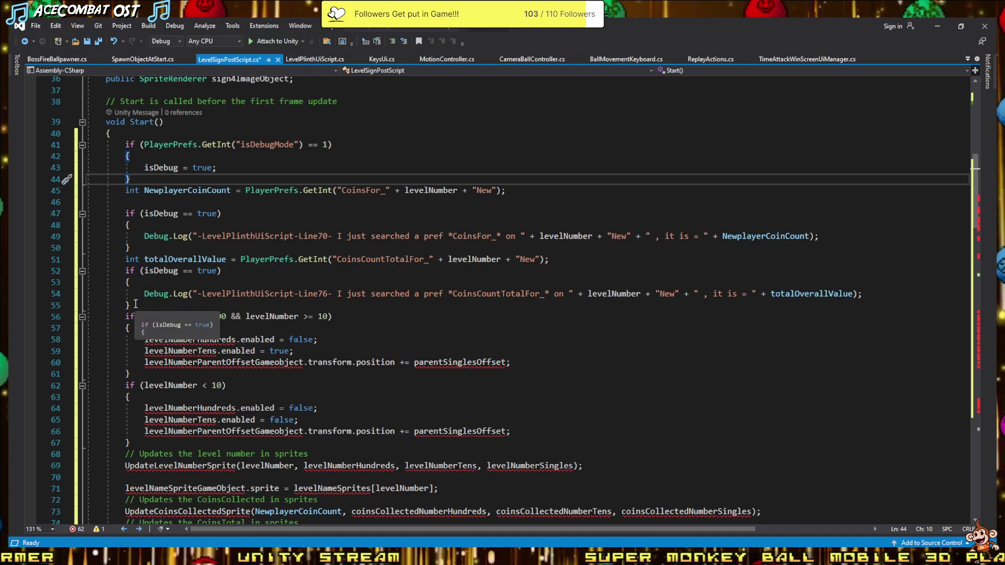
- Delete the levelNumber < 100 and < 10 if-blocks and the level-number sprite update lines
left_click_drag(136, 304, 61, 275)
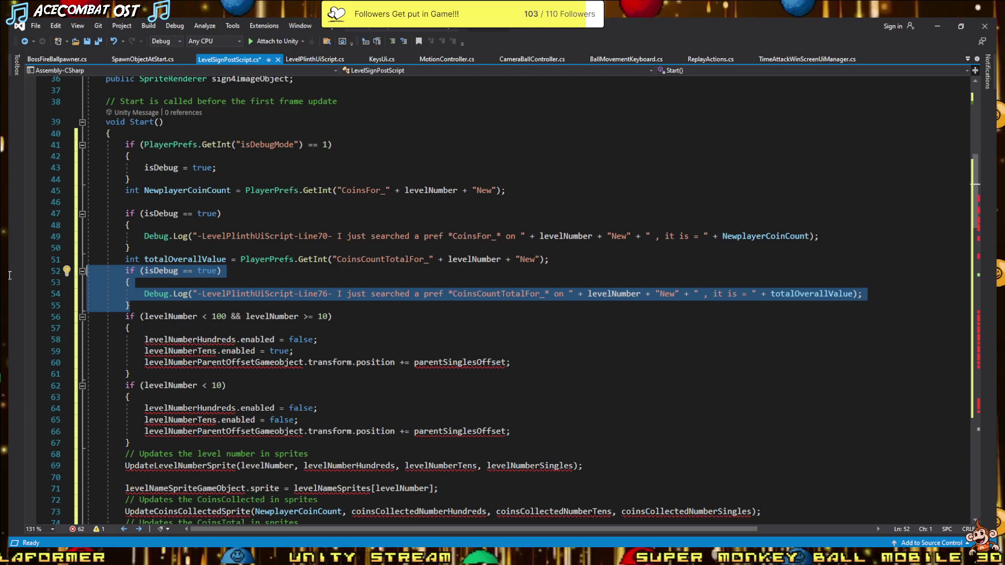
scroll(154, 333, "down", 2)
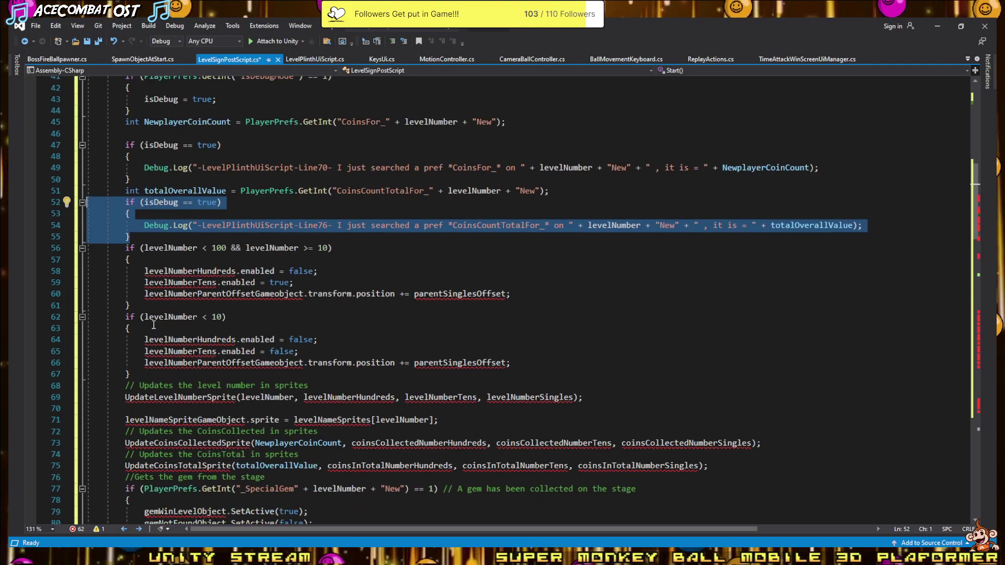
left_click_drag(130, 305, 9, 251)
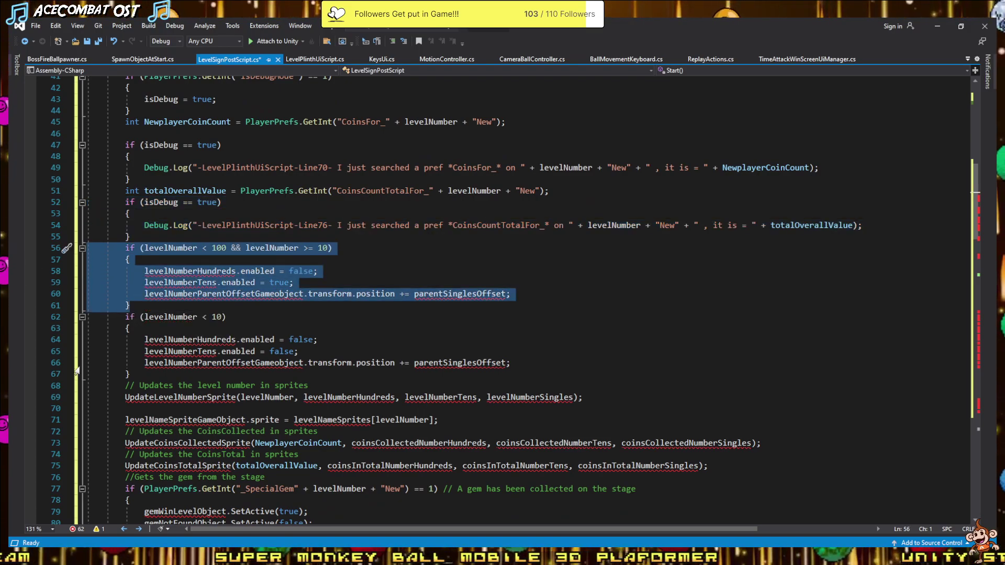
key("Delete")
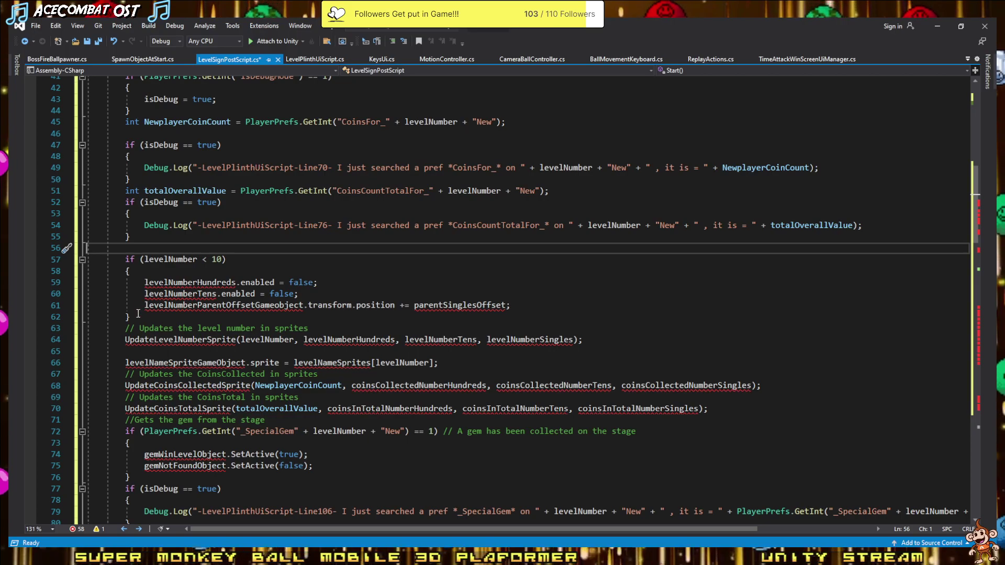
left_click_drag(138, 313, 6, 255)
key("Delete")
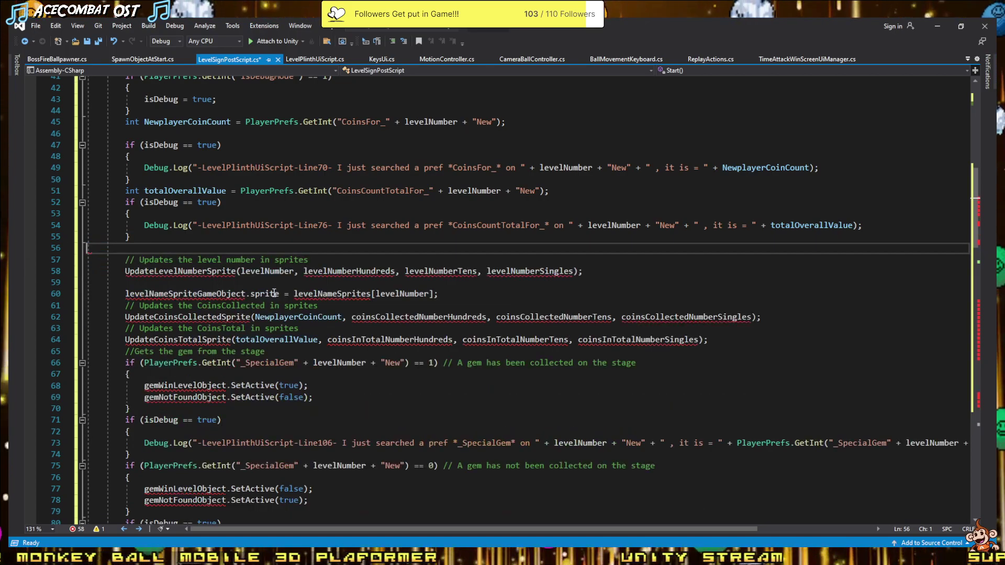
left_click_drag(590, 274, 44, 257)
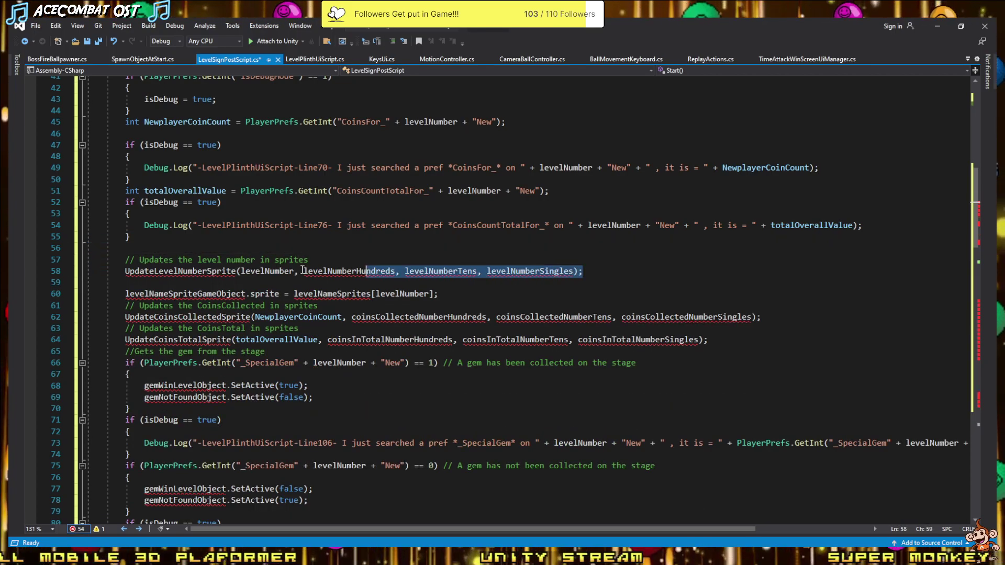
key("Delete")
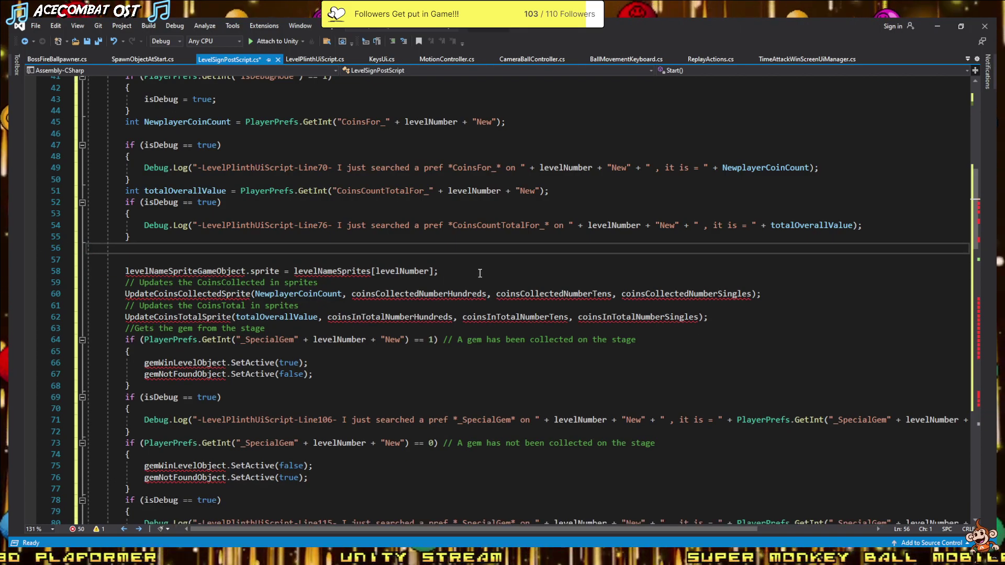
- Remove the levelNameSprite assignment and the UpdateCoinsCollectedSprite and UpdateCoinsTotalSprite lines
left_click_drag(480, 273, 89, 259)
key("Delete")
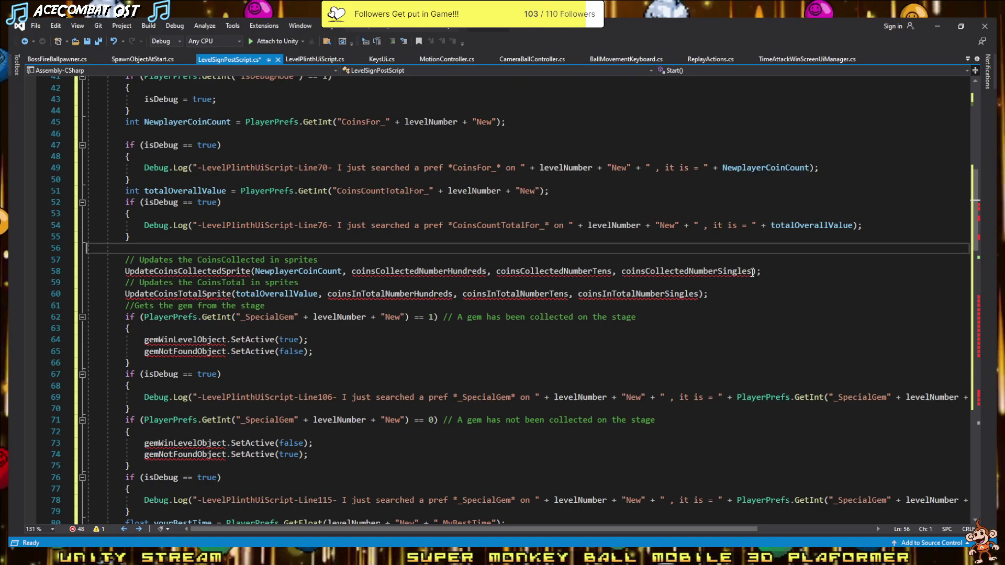
mouse_move(751, 272)
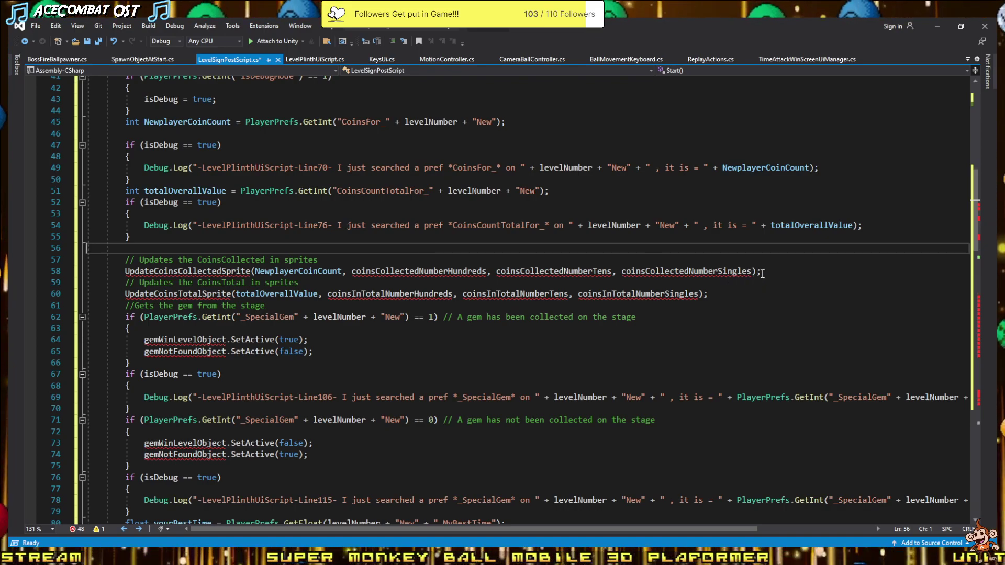
left_click_drag(762, 271, 13, 252)
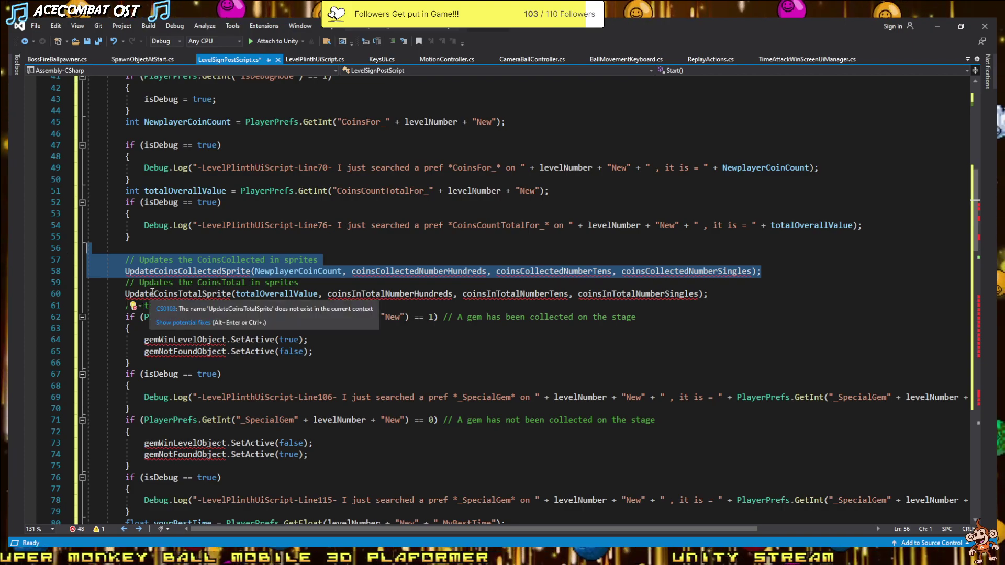
key("Delete")
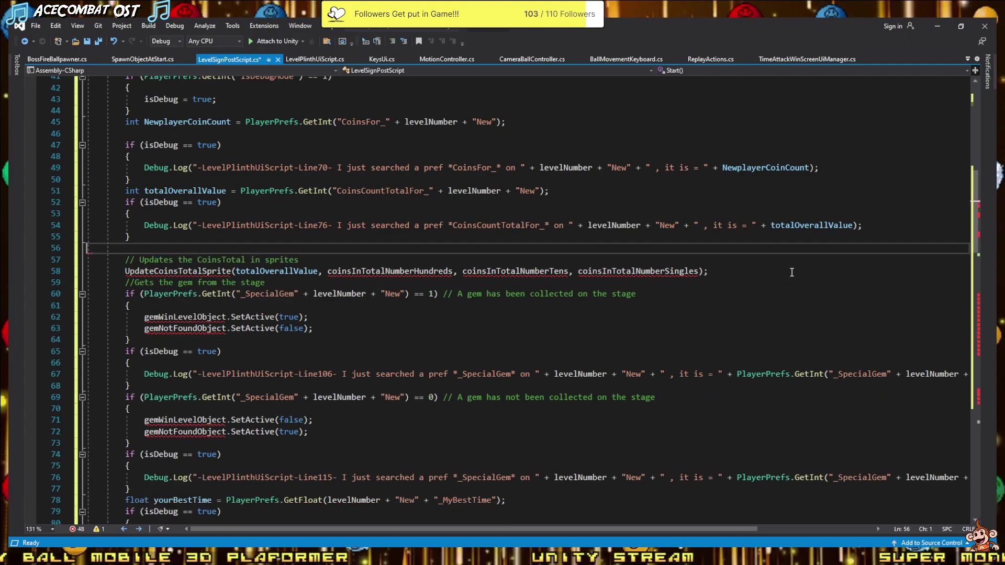
left_click_drag(785, 271, 9, 262)
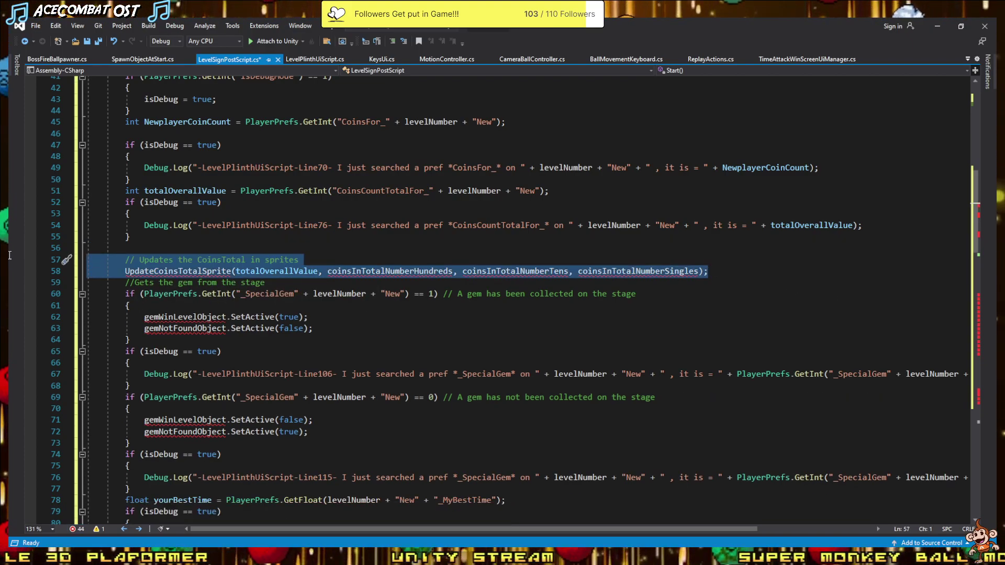
key("Delete")
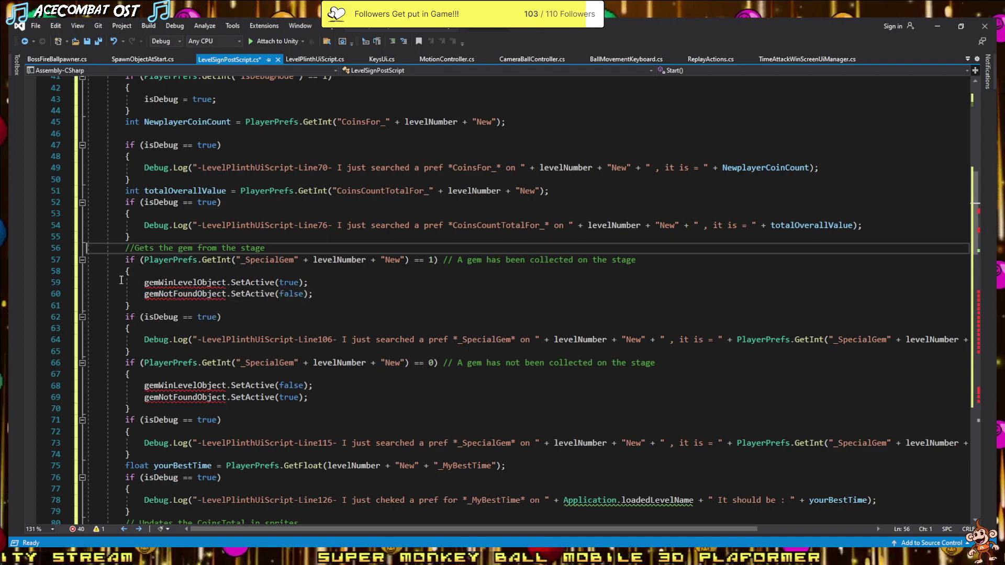
- Delete the SetActive lines from both _SpecialGem if-blocks, leaving them empty, then switch to OBS Studio
mouse_move(165, 283)
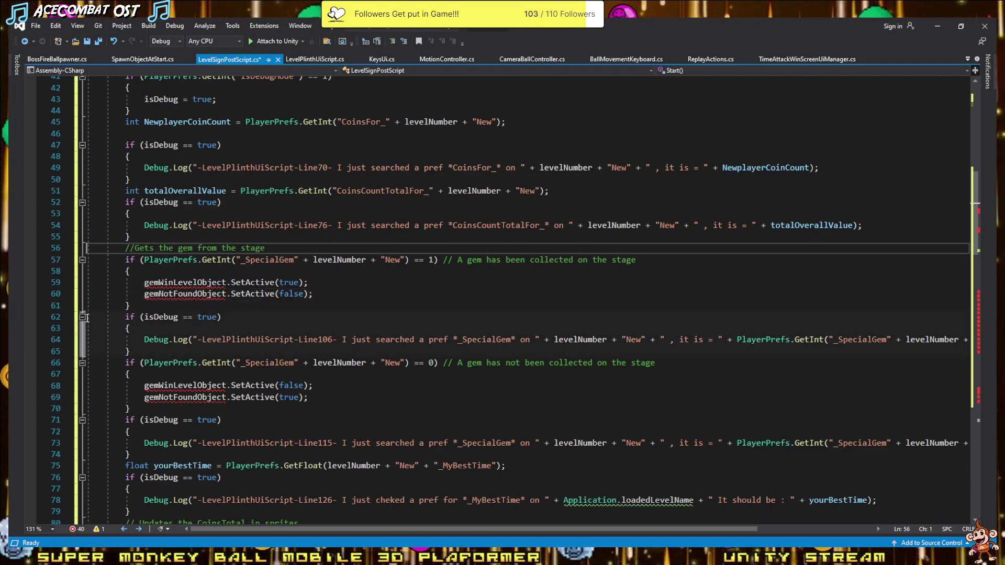
scroll(90, 314, "down", 2)
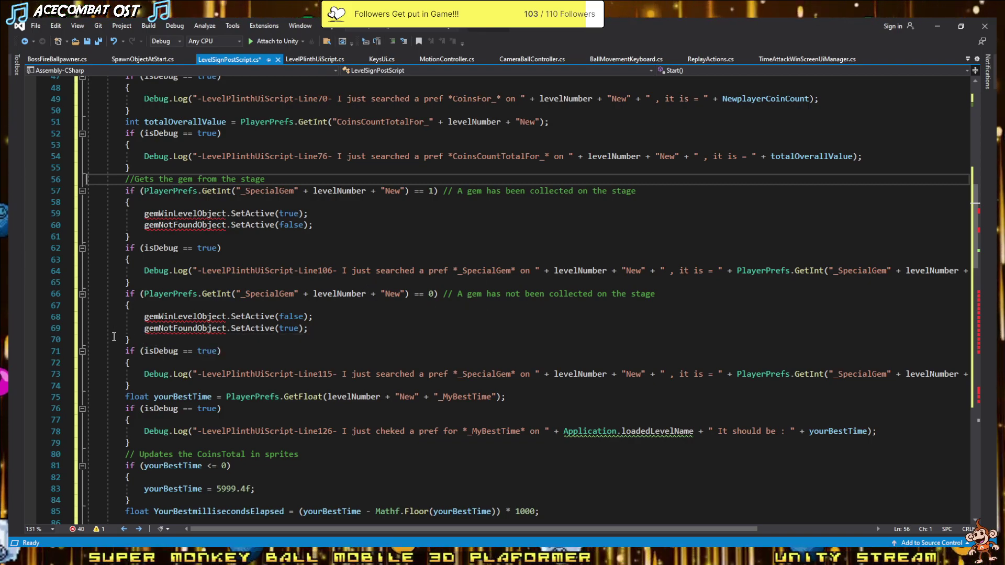
scroll(111, 338, "down", 1)
scroll(110, 341, "down", 1)
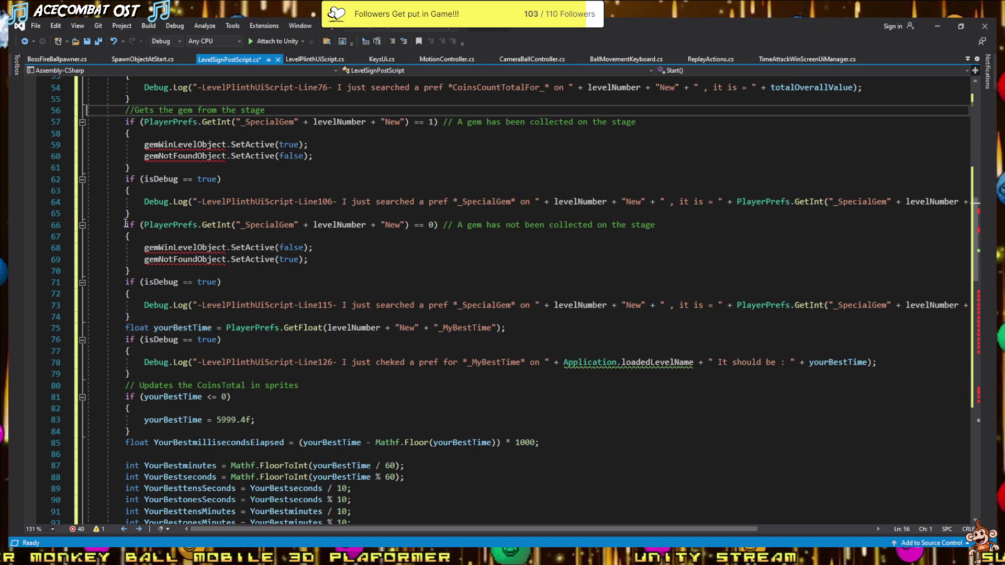
left_click_drag(125, 224, 178, 277)
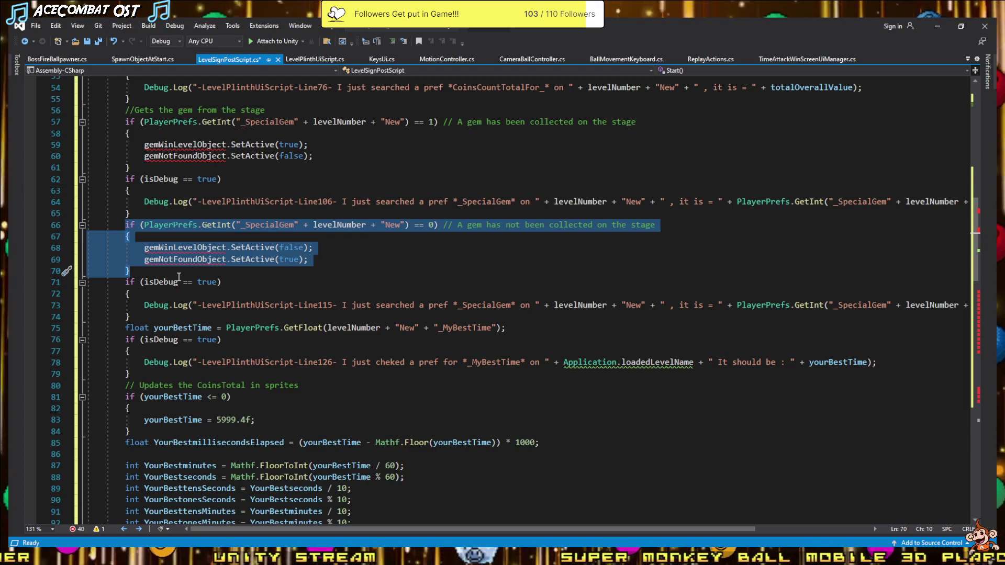
left_click(255, 248)
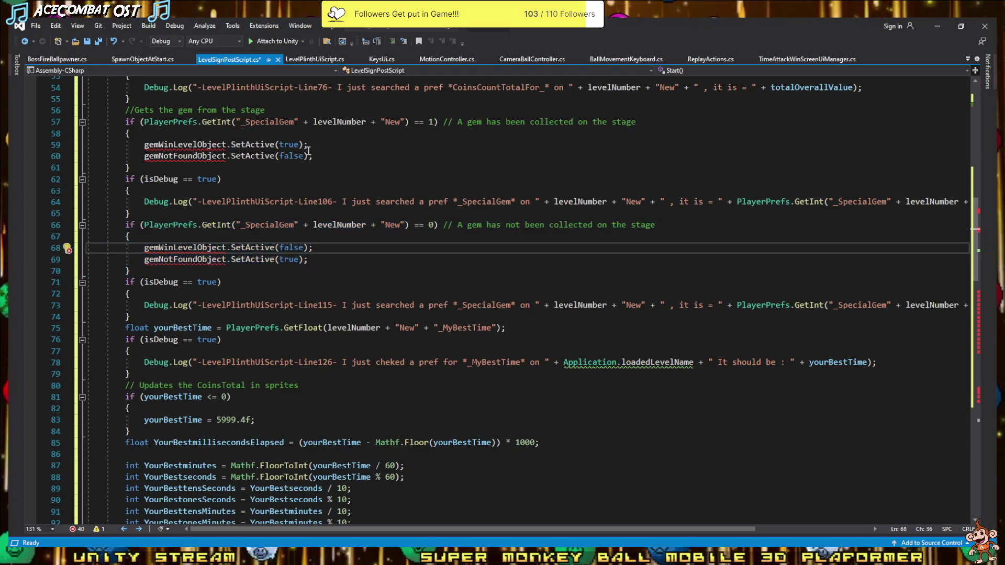
left_click_drag(313, 156, 34, 143)
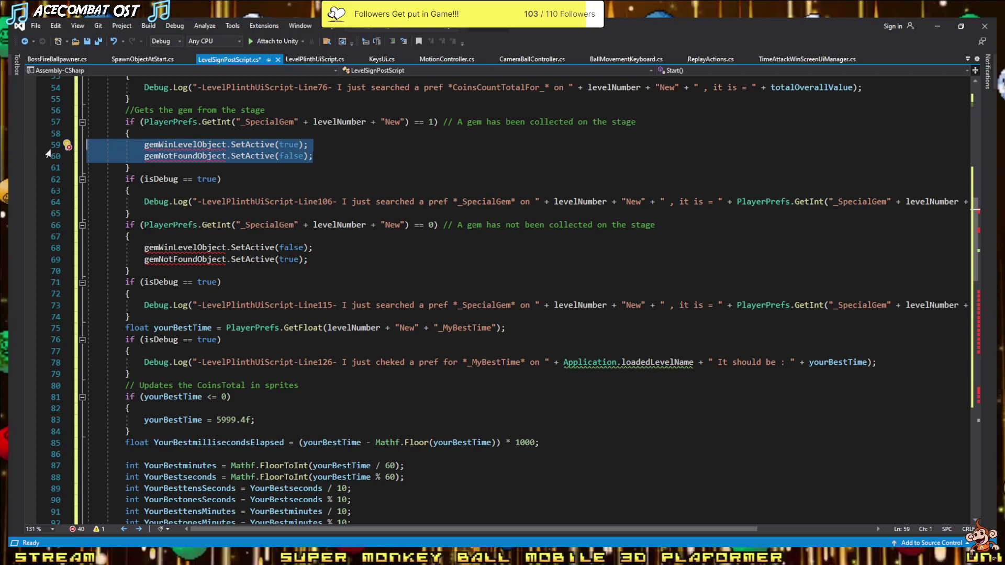
key("Delete")
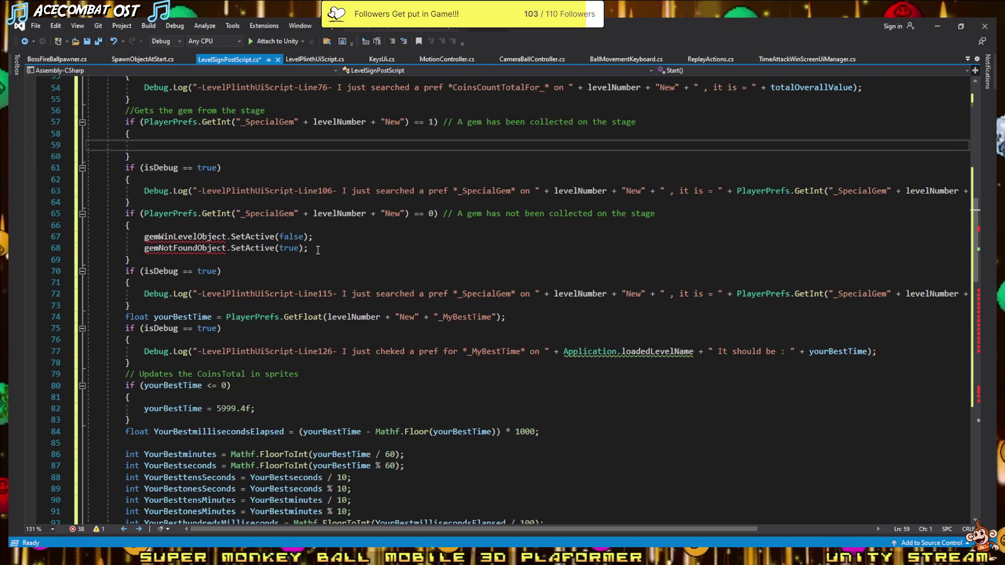
left_click_drag(309, 248, 8, 240)
key("Delete")
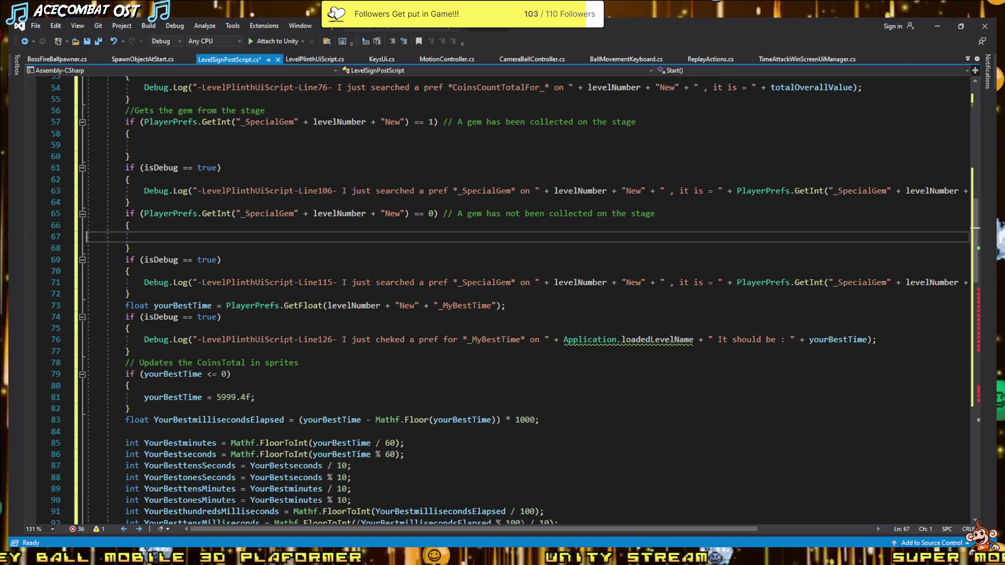
key("alt+Tab")
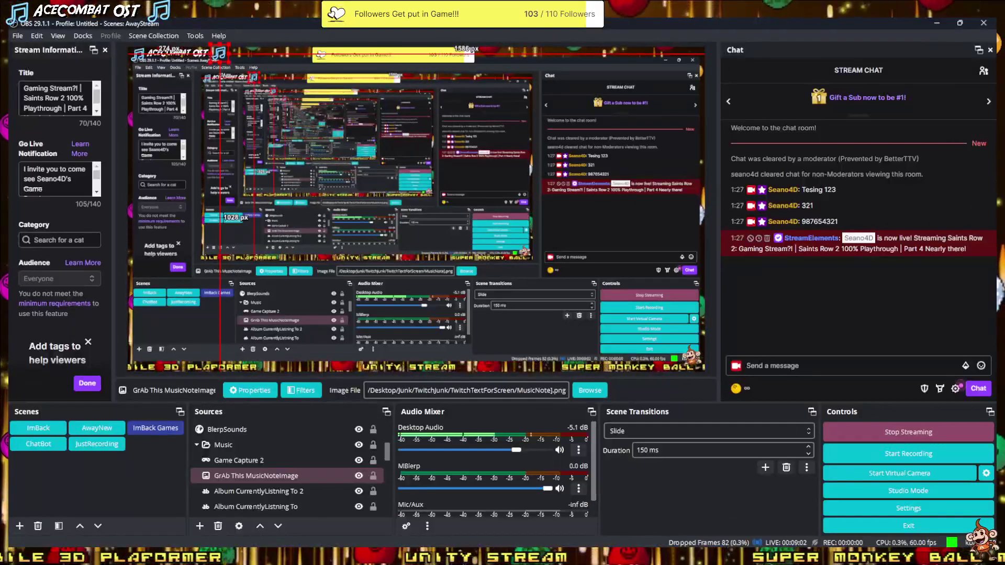
- Switch from OBS Studio back to the LevelSignPostScript code in Visual Studio
key("alt+Tab")
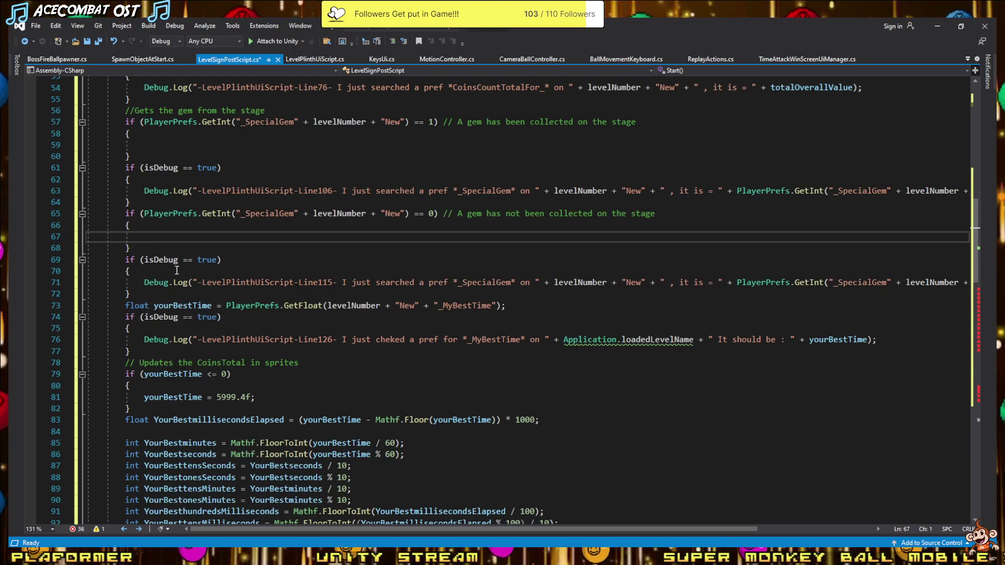
- Delete the best-time calculation and sprite display code from Start()
left_click_drag(131, 271, 372, 284)
scroll(206, 296, "down", 1)
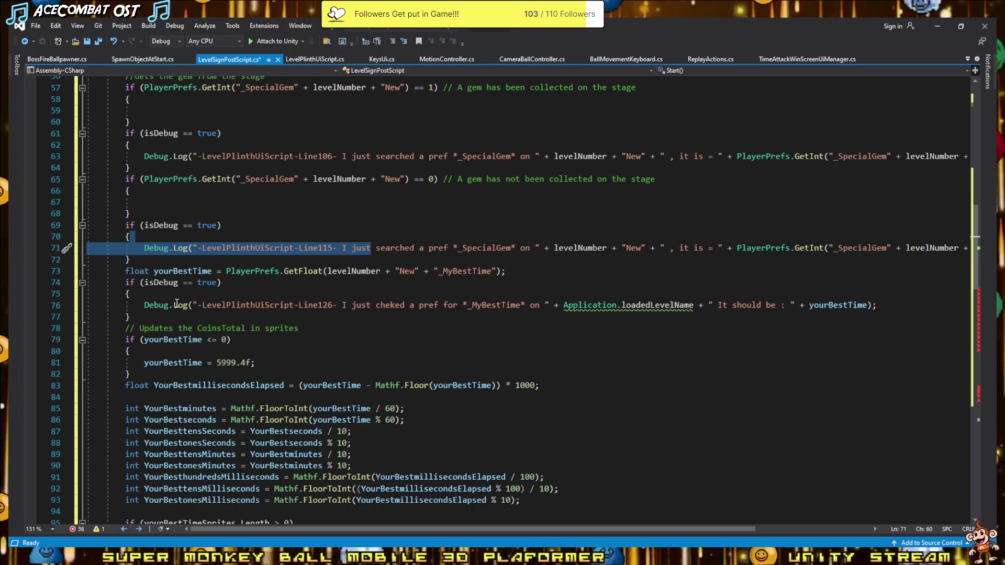
scroll(177, 303, "down", 2)
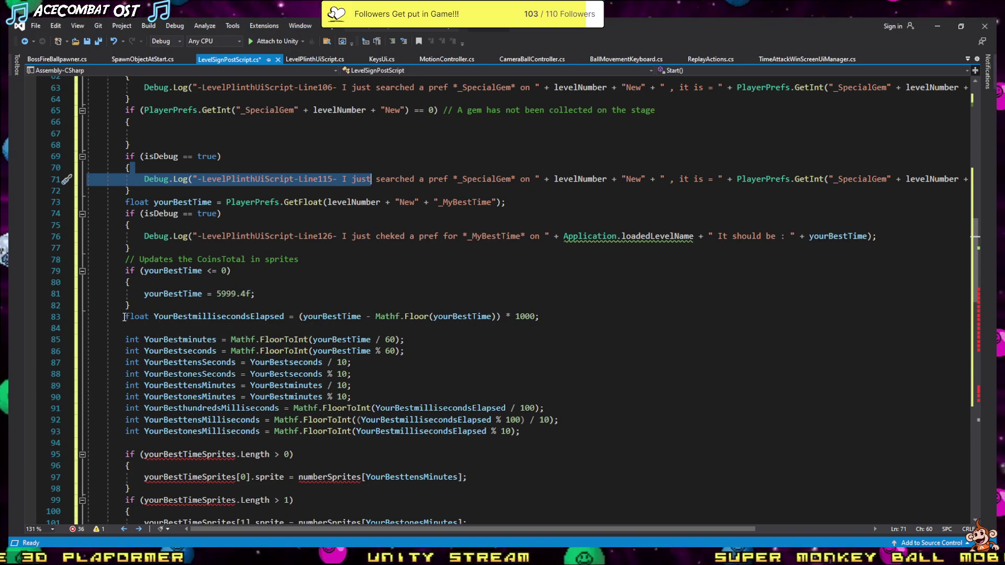
mouse_move(125, 316)
left_mouse_down()
mouse_move(253, 322)
mouse_move(274, 387)
left_mouse_up()
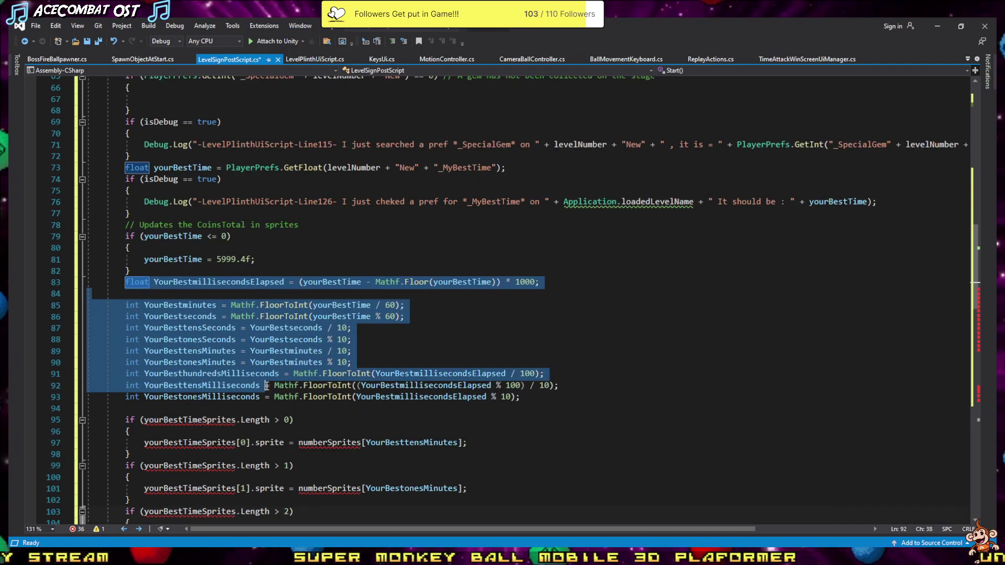
mouse_move(263, 385)
left_mouse_down()
mouse_move(529, 264)
mouse_move(451, 311)
mouse_move(395, 369)
left_mouse_up()
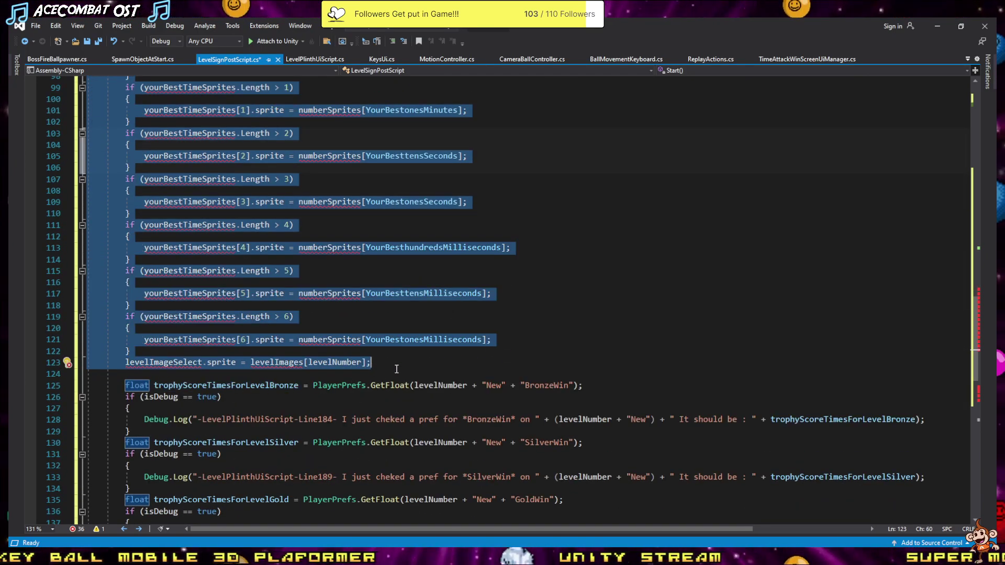
key("Delete")
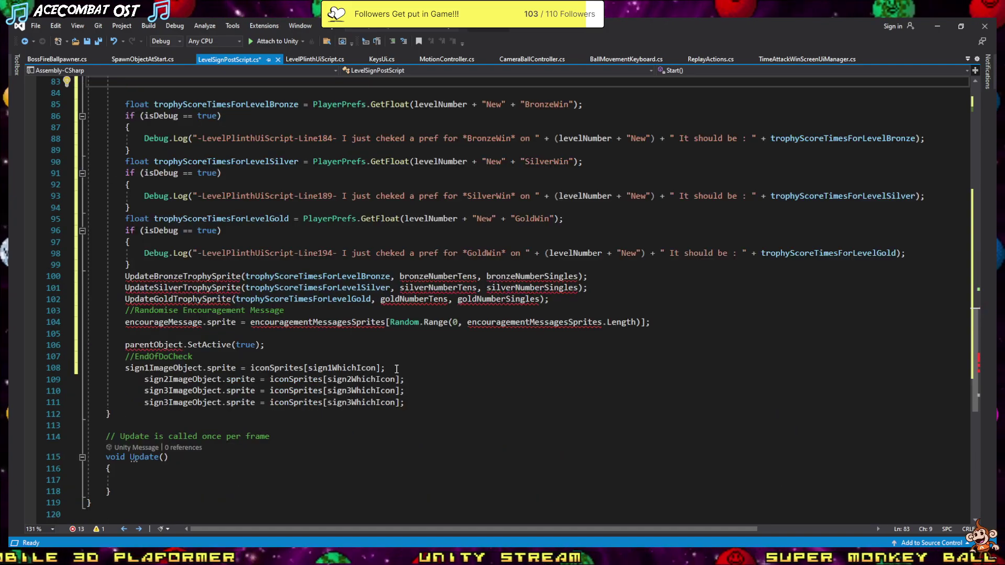
- Remove the three Update*TrophySprite calls, the encouragement message and parentObject.SetActive(true), then bring OBS forward
scroll(254, 330, "up", 3)
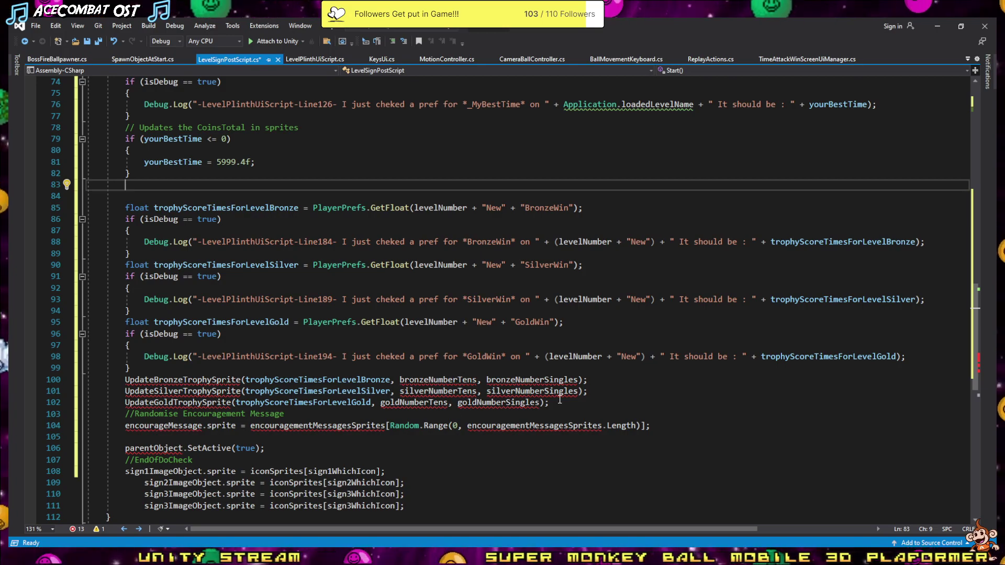
left_click_drag(560, 400, 50, 384)
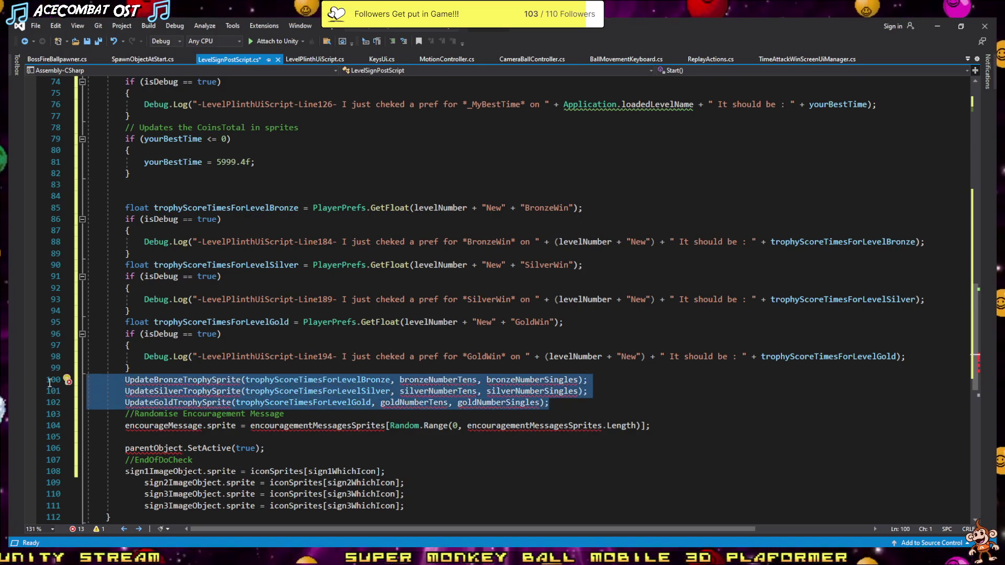
key("Delete")
key("Delete")
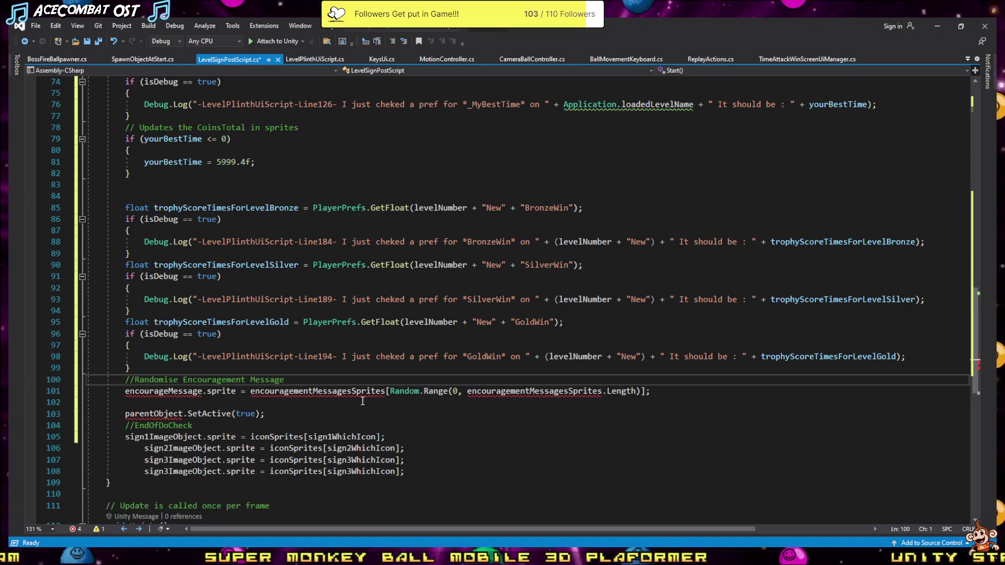
left_click(662, 389, "shift")
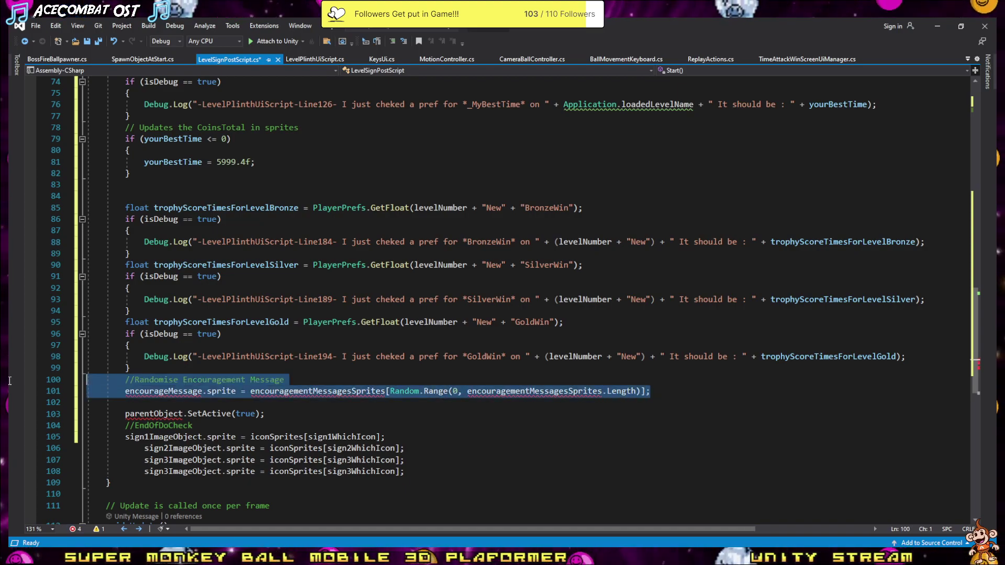
key("Delete")
key("Delete")
left_click_drag(266, 391, 9, 385)
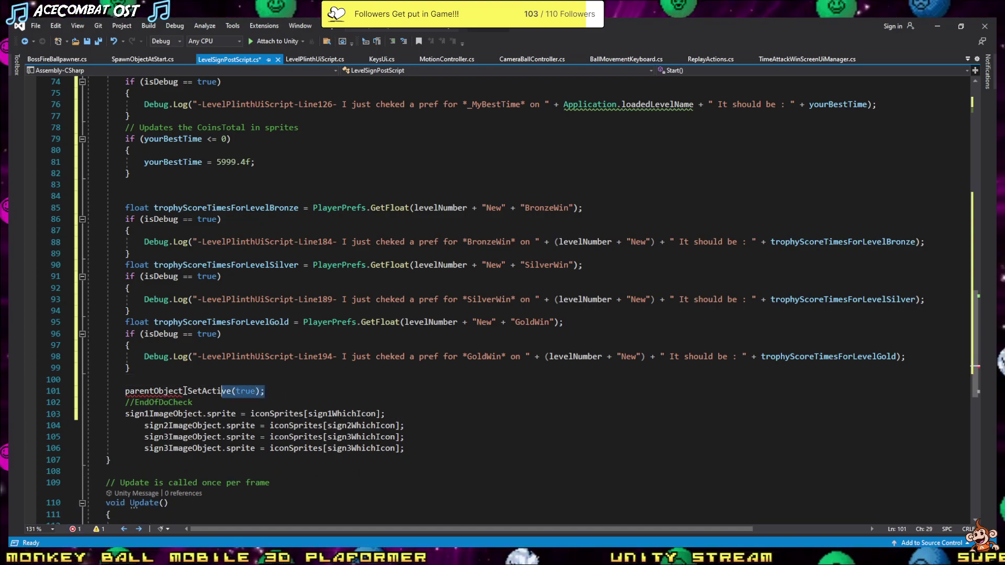
key("Delete")
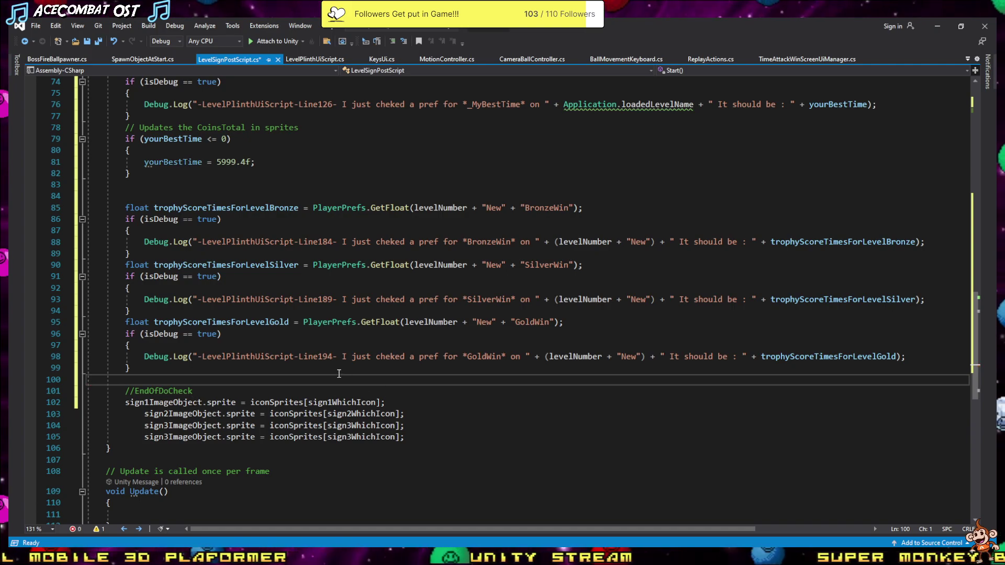
scroll(131, 377, "up", 2)
scroll(145, 382, "up", 7)
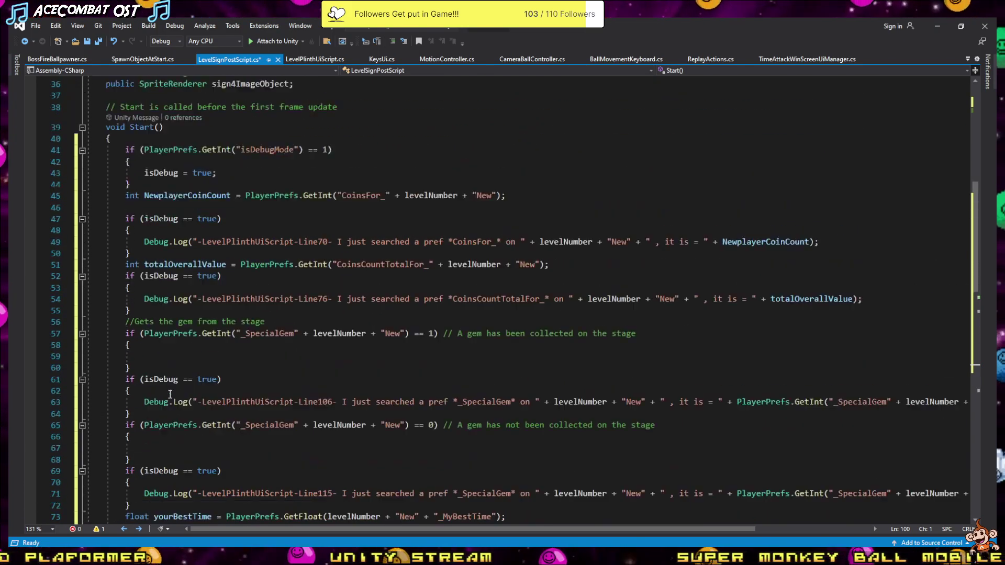
scroll(190, 337, "up", 6)
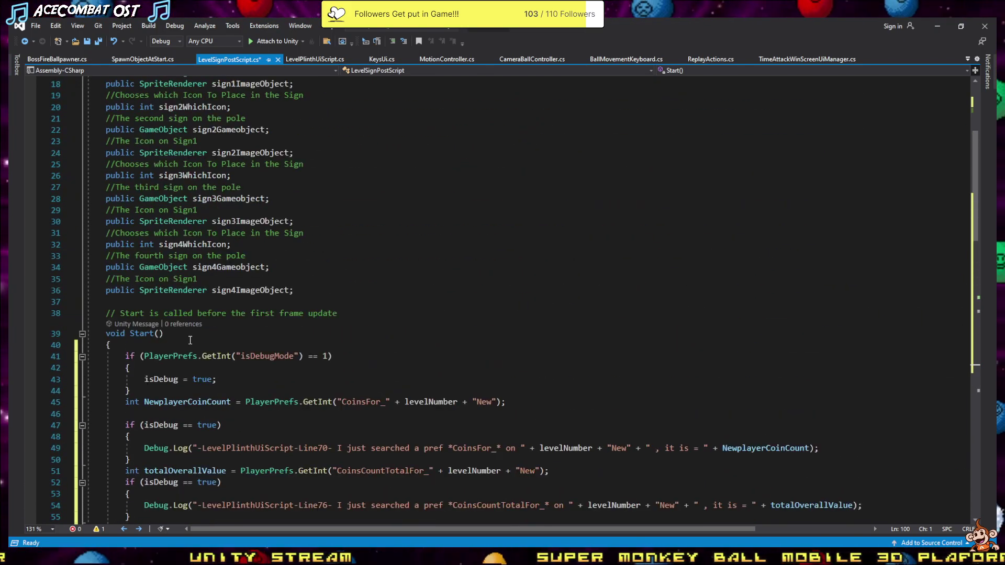
scroll(193, 338, "down", 2)
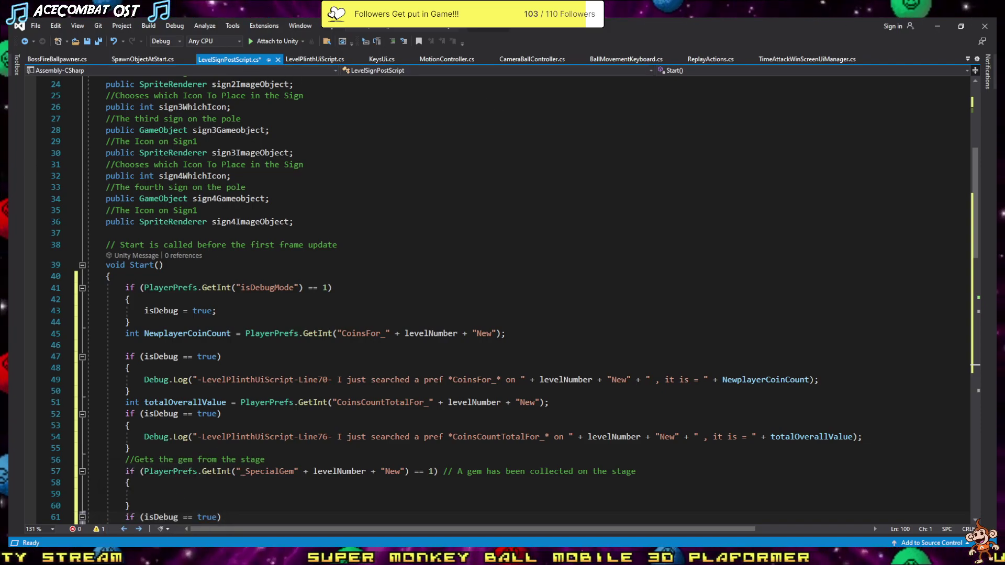
key("alt+Tab")
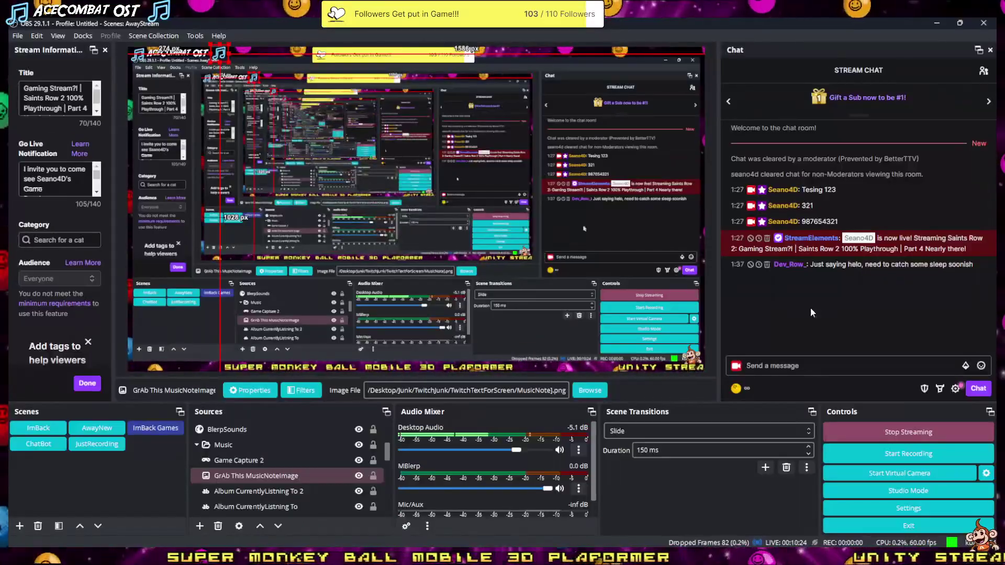
- Unmute the Mic/Aux input and set its volume to -7.0 dB
left_click(819, 366)
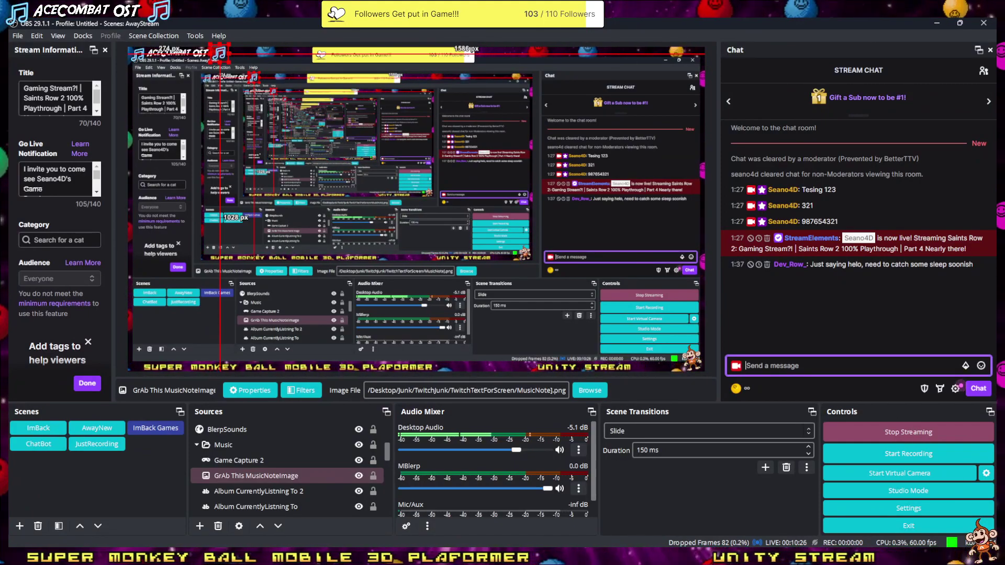
type("Now")
key("BackSpace")
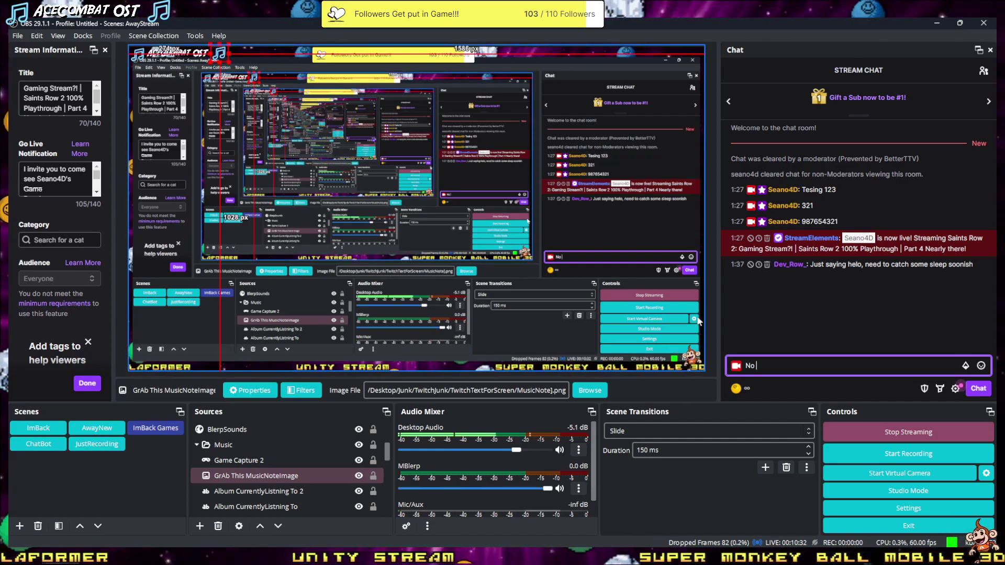
scroll(480, 498, "down", 1)
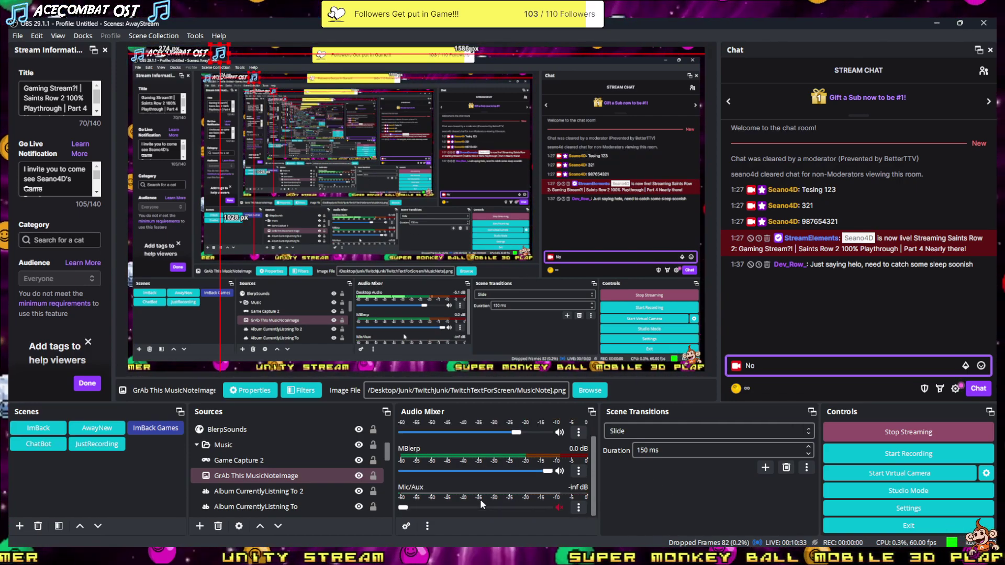
left_click(559, 507)
left_click(508, 508)
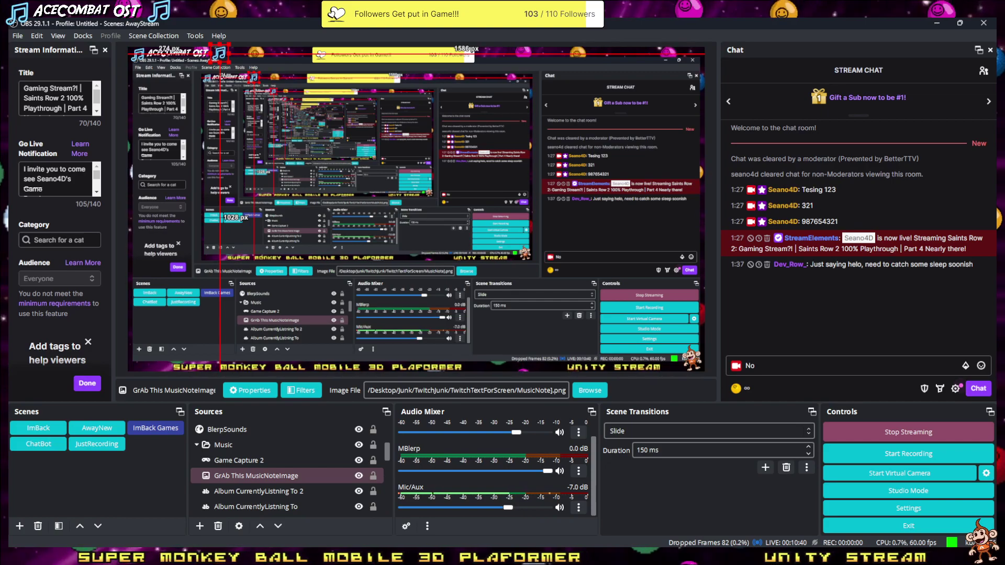
left_click(720, 455)
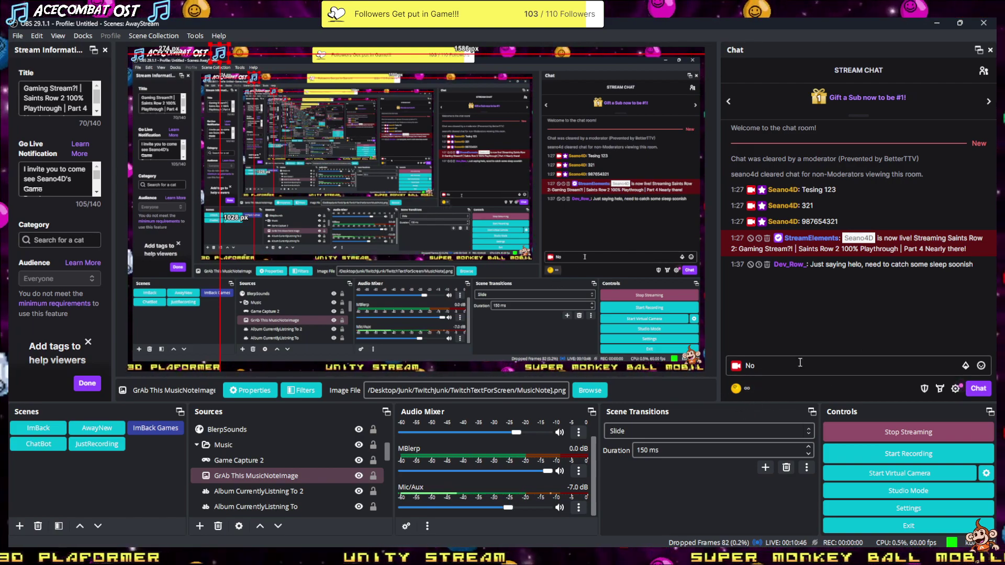
- Reply 'Have a good sleep bud!' to the viewer's goodnight chat message, then minimize OBS
left_click(984, 259)
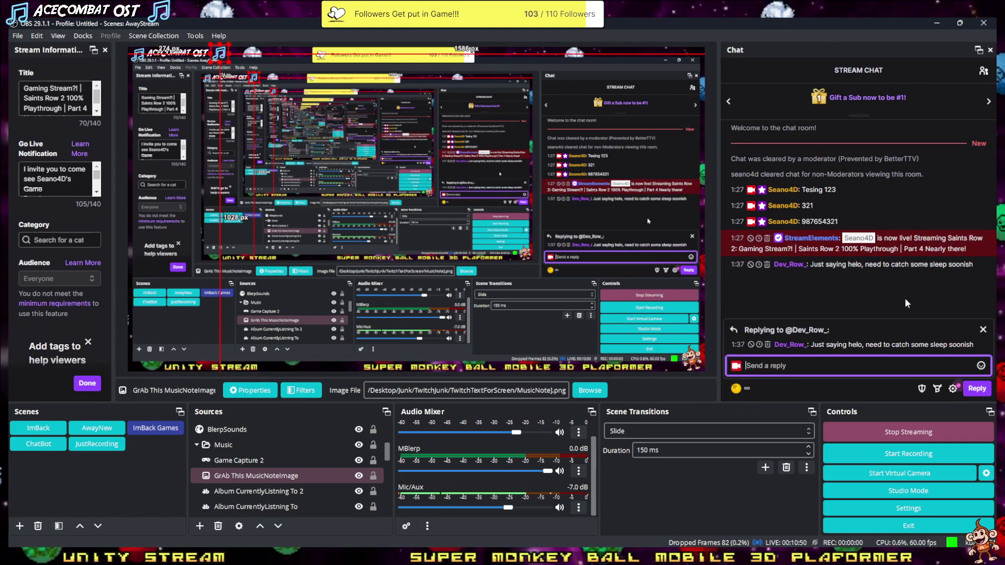
type("Have a")
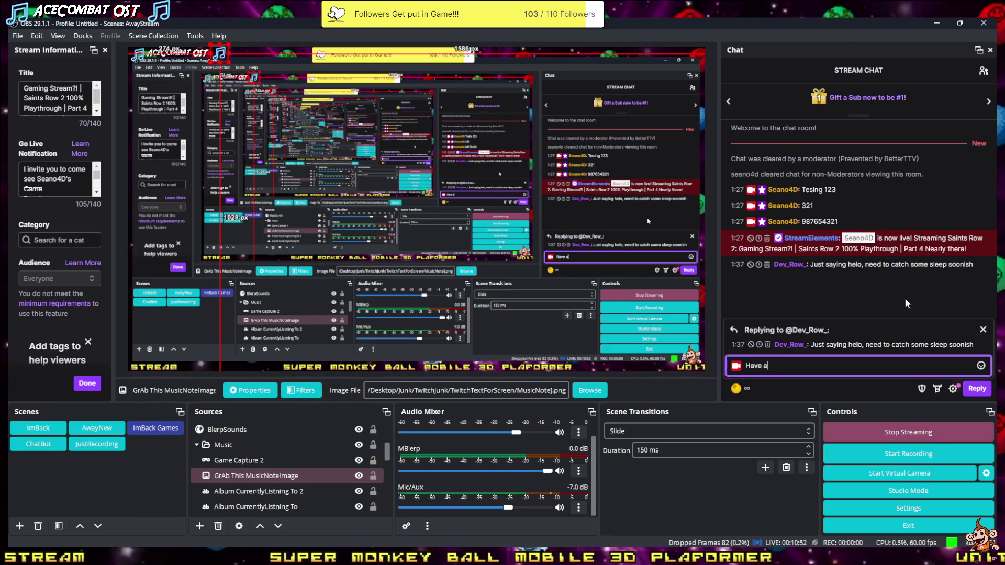
type(" good")
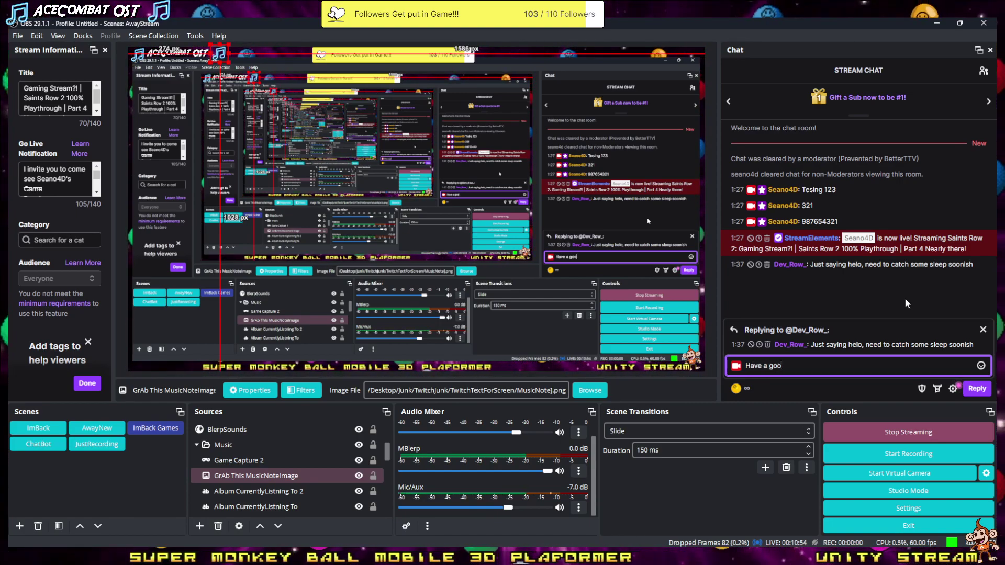
type(" sleep bu")
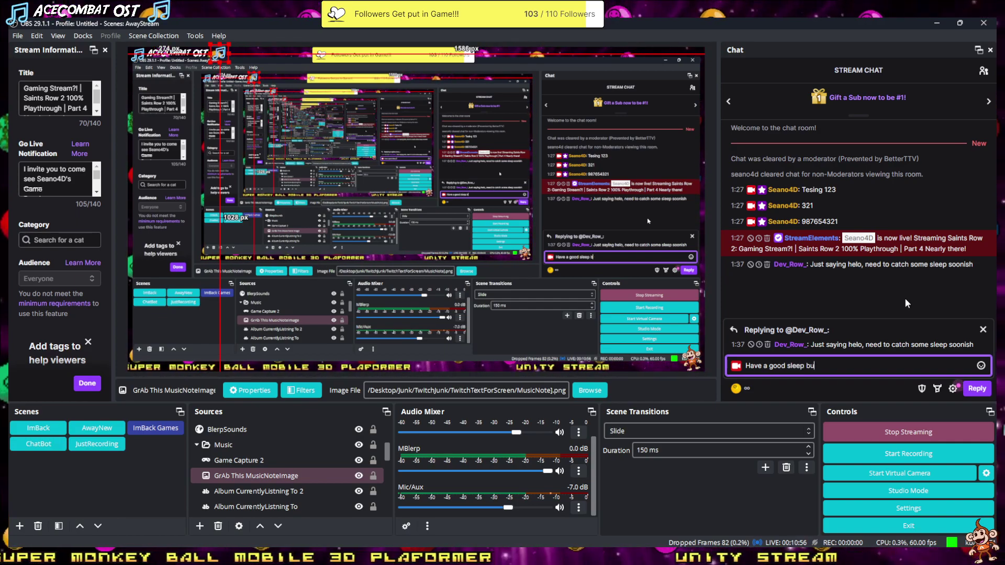
type("d!")
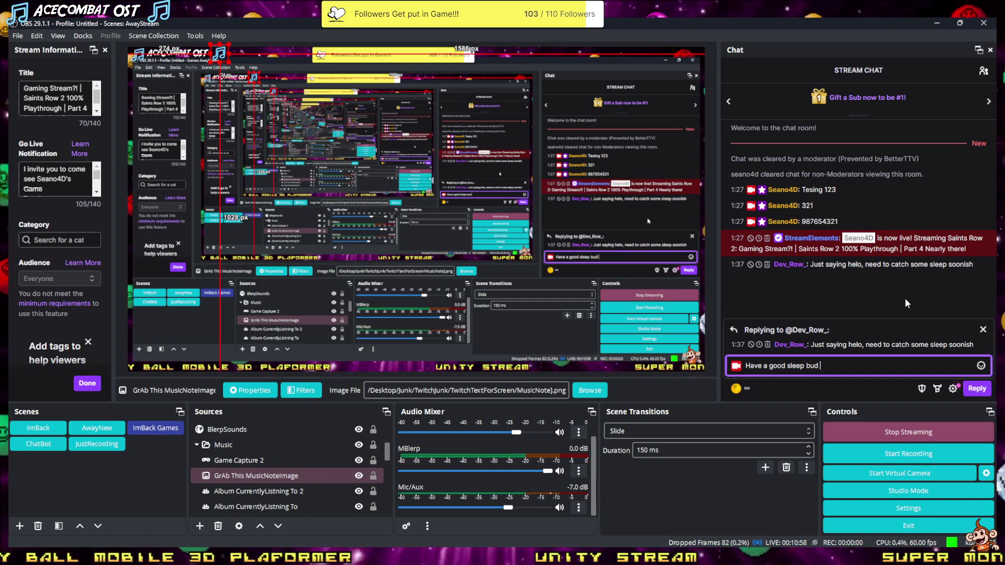
key("Return")
type("No")
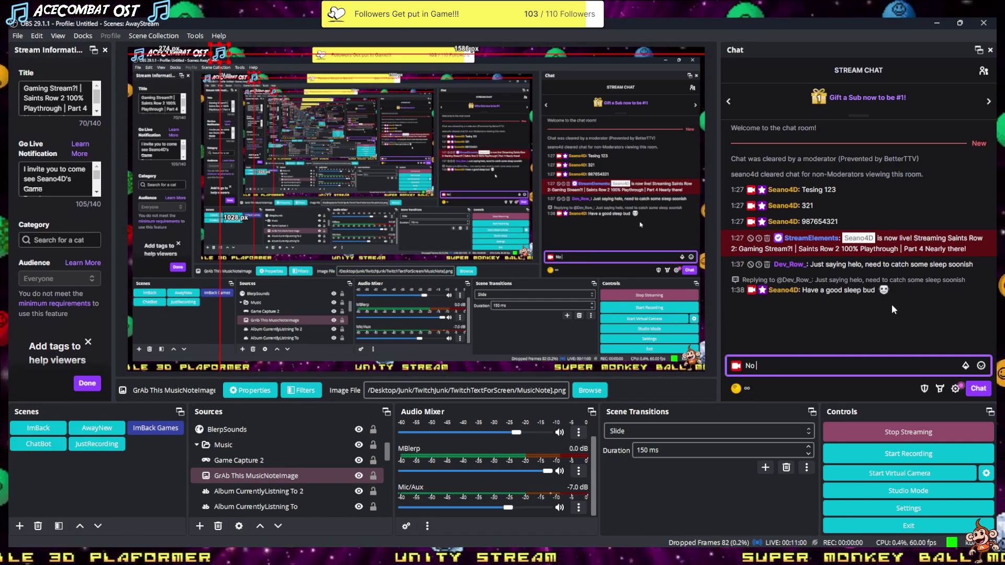
left_click(938, 23)
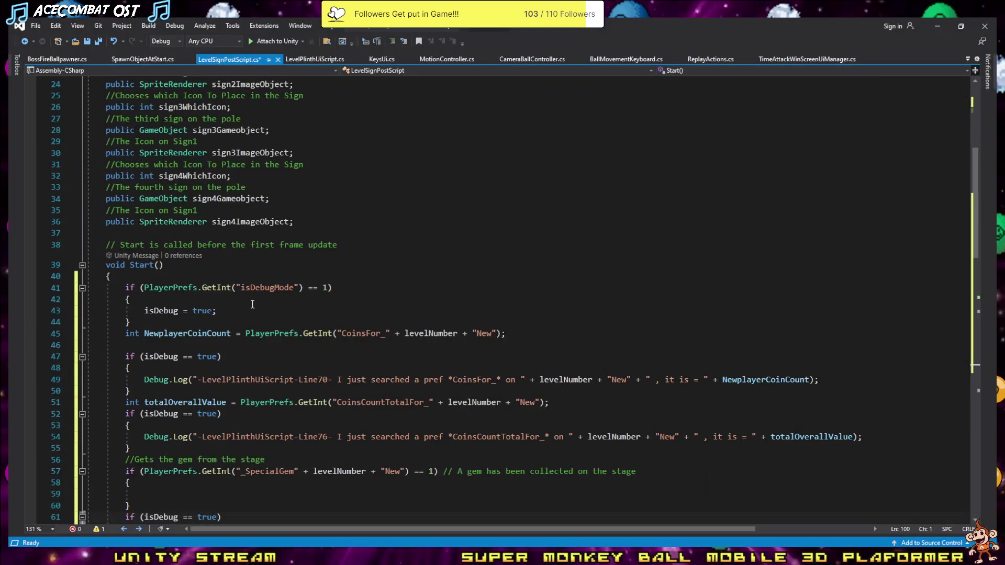
- Review Start() in LevelSignPostScript, glance at Unity, then switch to the MotionController.cs tab
scroll(423, 352, "down", 3)
scroll(418, 386, "down", 3)
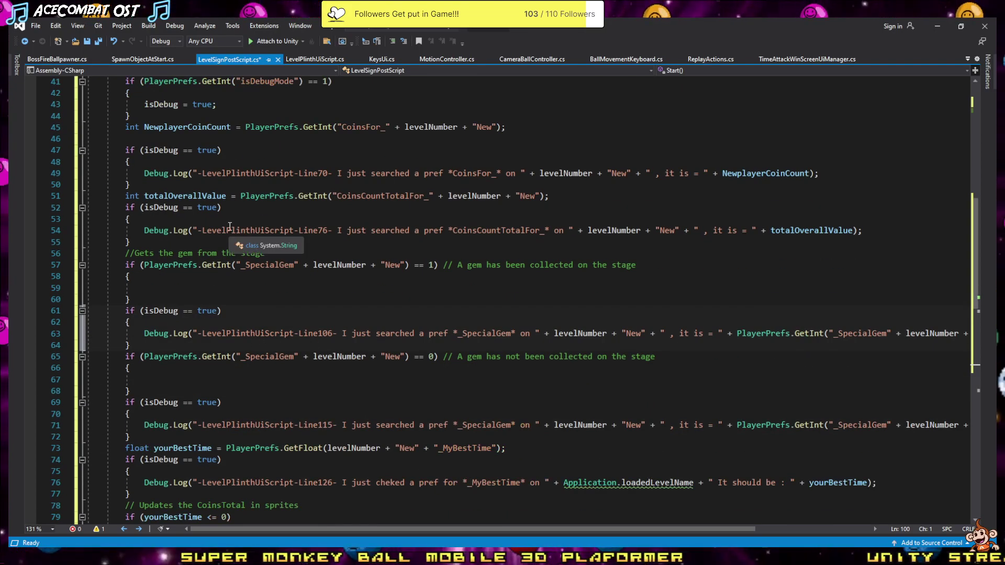
scroll(300, 363, "up", 2)
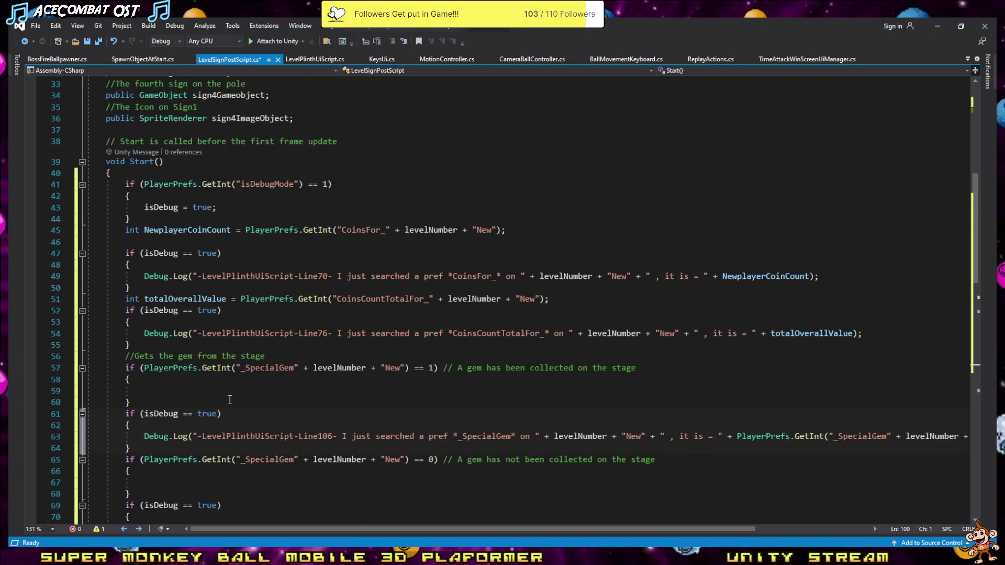
scroll(227, 400, "up", 2)
key("alt+Tab")
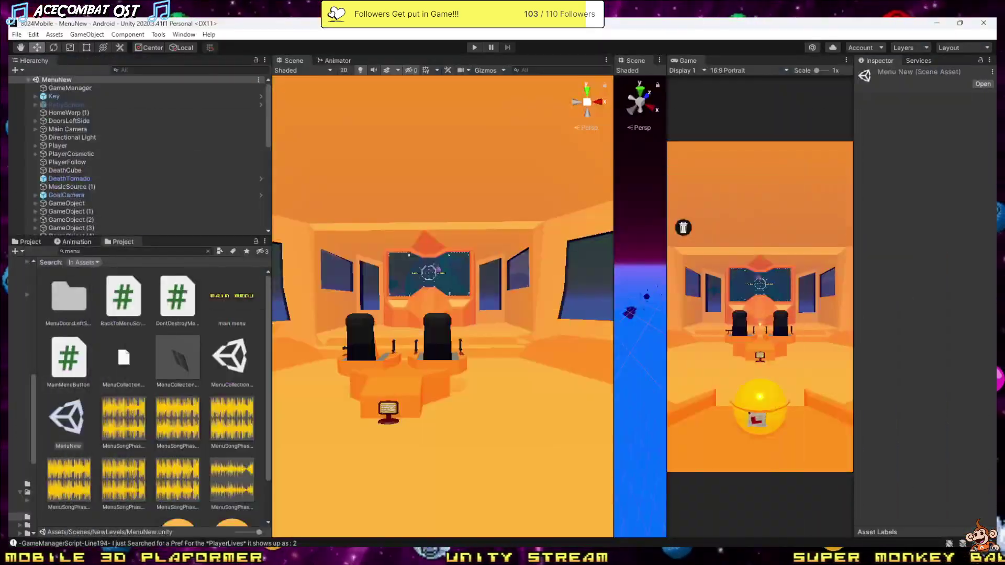
key("alt+Tab")
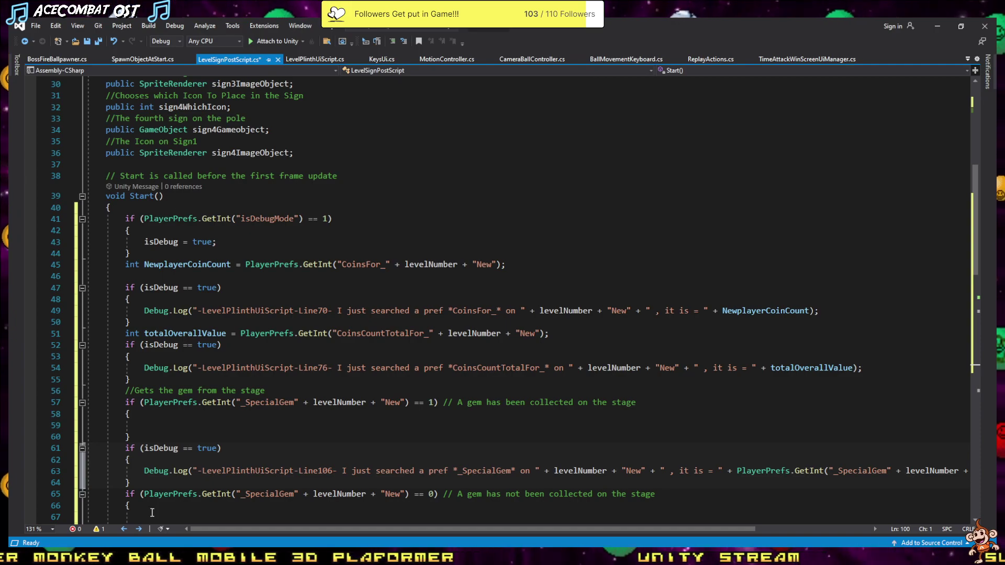
left_click(428, 61)
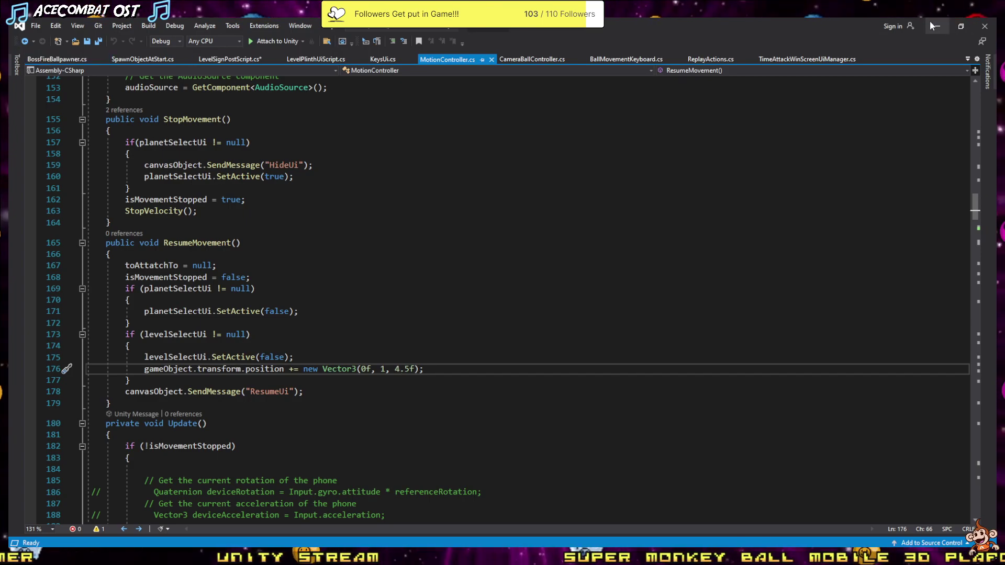
- Read through OnTriggerEnter in MotionController.cs down to the Key block, then minimize Visual Studio
scroll(243, 337, "down", 7)
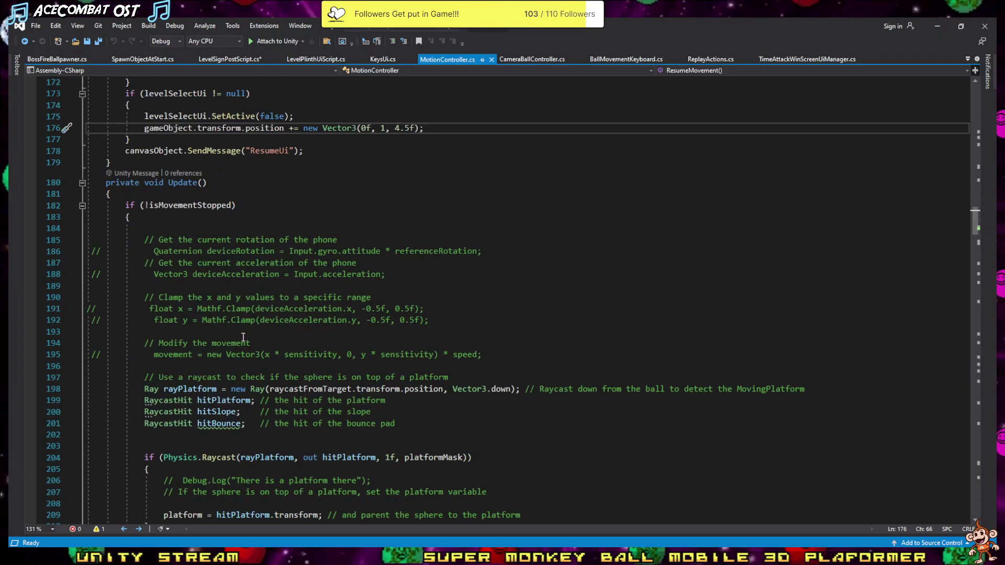
scroll(243, 338, "down", 8)
scroll(314, 283, "down", 8)
scroll(366, 252, "down", 7)
scroll(398, 228, "down", 3)
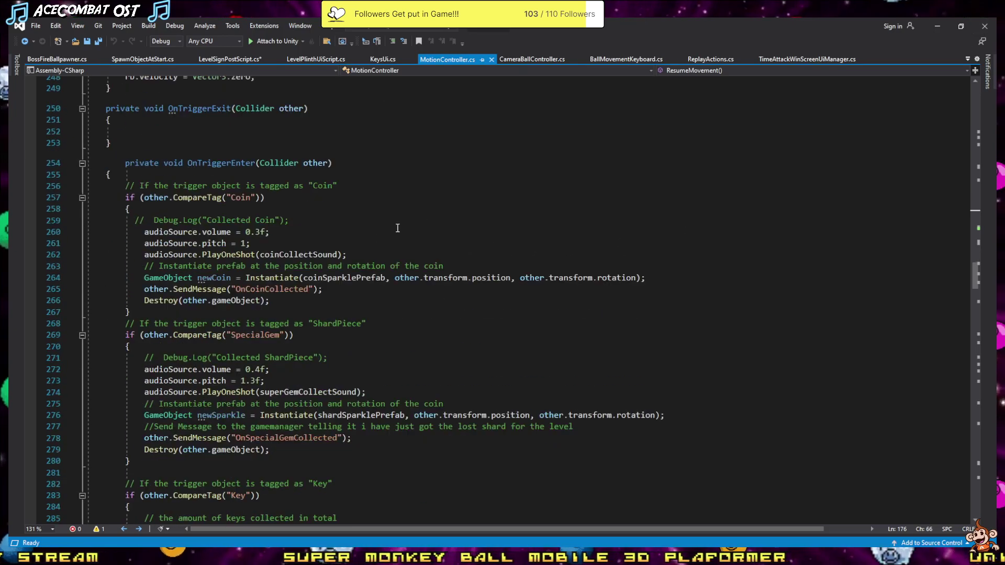
scroll(350, 254, "down", 5)
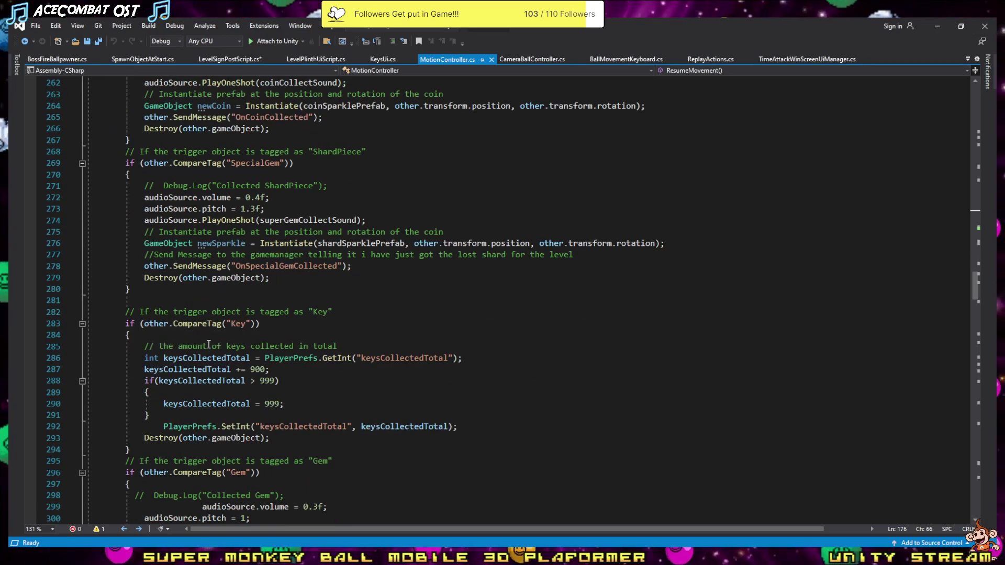
scroll(276, 338, "down", 5)
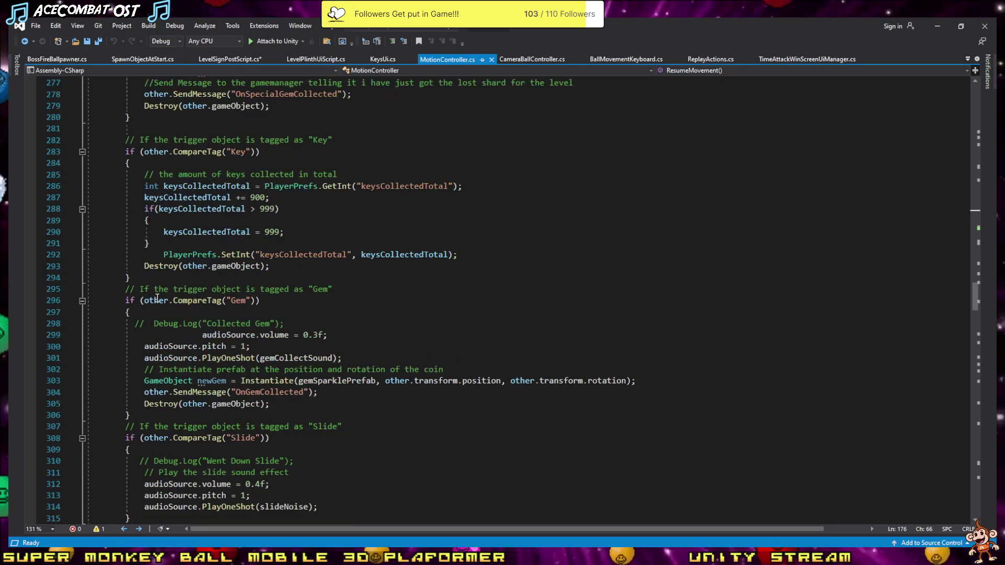
scroll(157, 180, "down", 3)
scroll(178, 286, "down", 10)
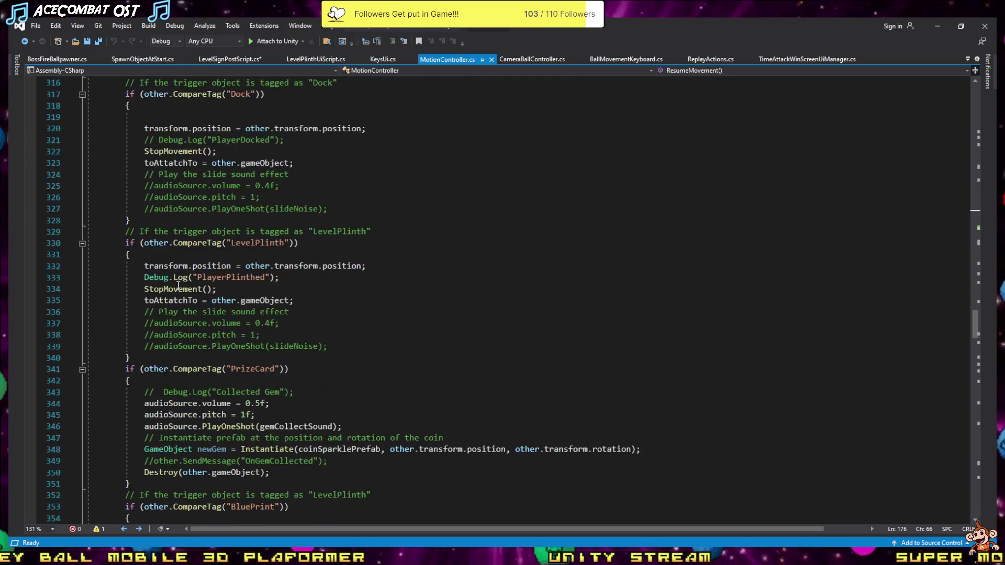
scroll(179, 297, "down", 5)
scroll(179, 297, "up", 2)
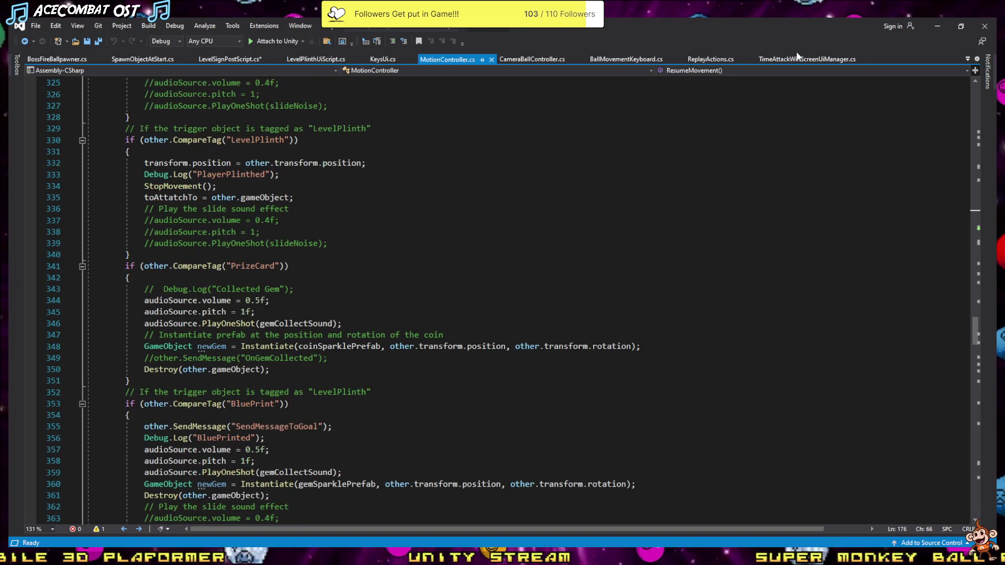
scroll(334, 218, "up", 4)
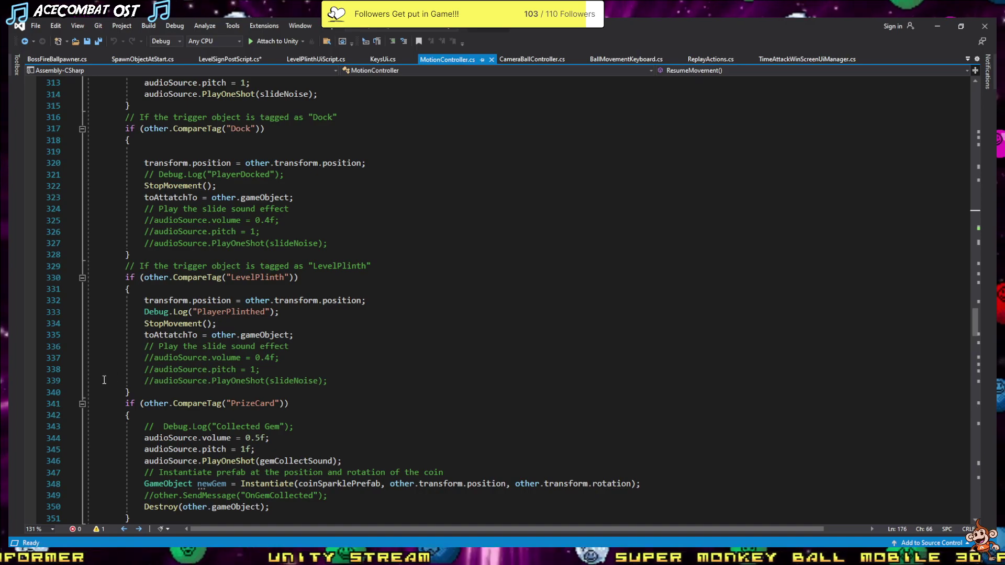
scroll(157, 356, "up", 5)
scroll(220, 330, "up", 4)
scroll(273, 304, "up", 3)
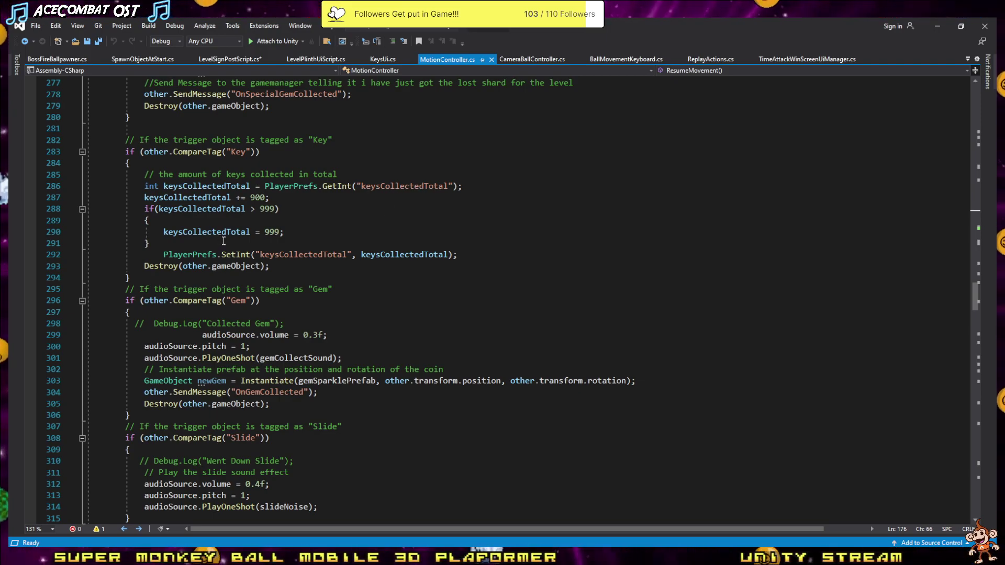
scroll(277, 275, "up", 4)
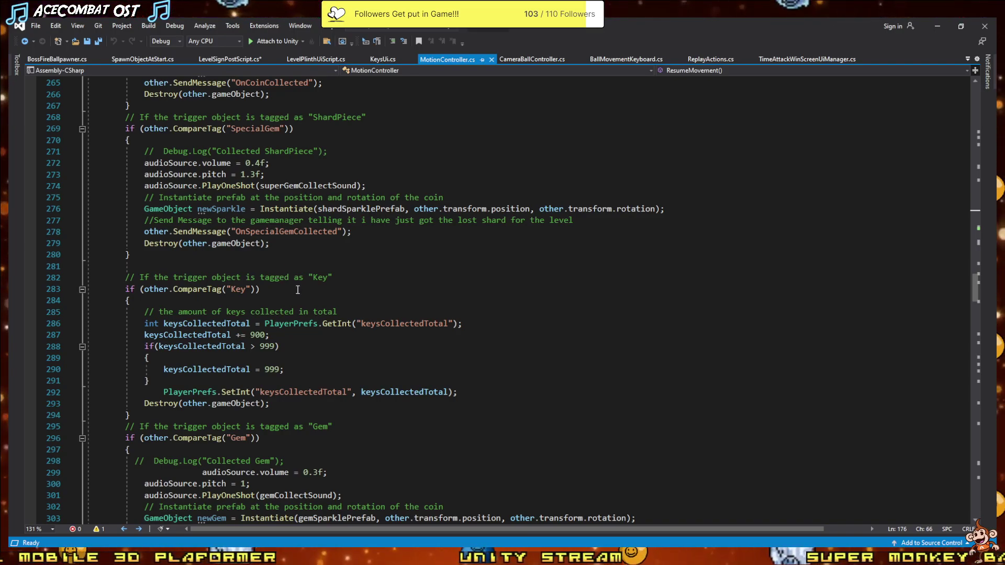
scroll(298, 289, "up", 5)
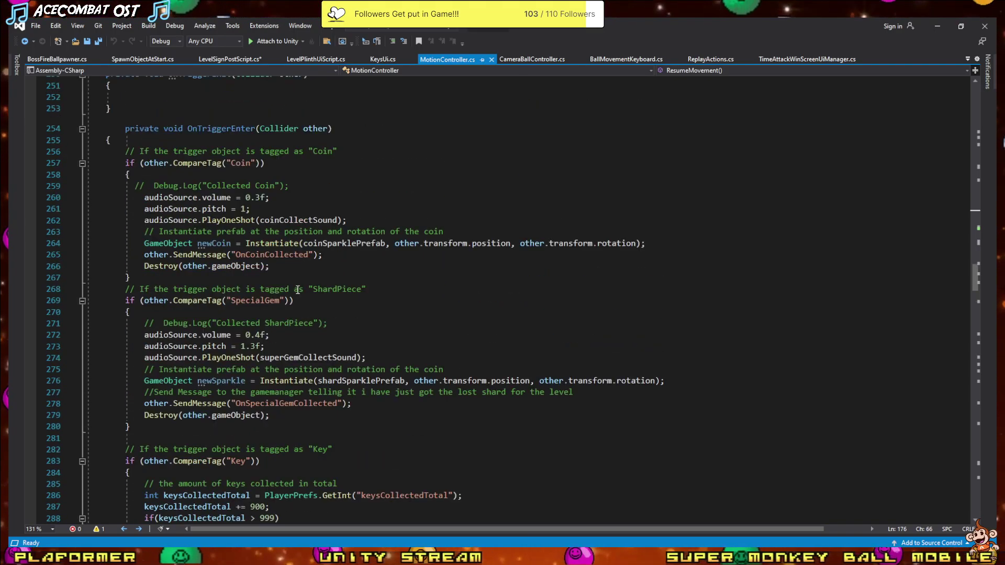
scroll(297, 290, "up", 3)
scroll(297, 290, "up", 3)
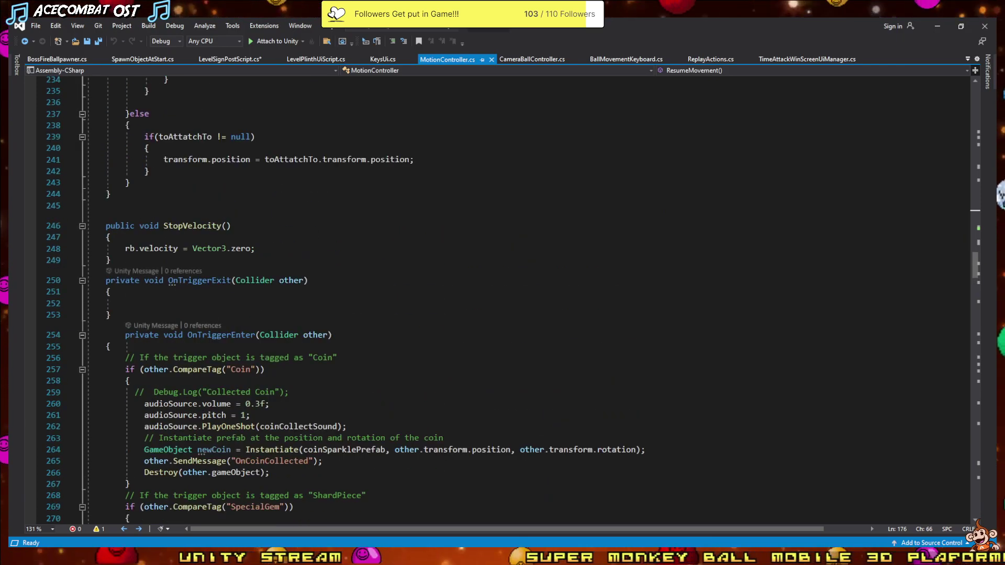
left_click(947, 29)
- Clear the Project search and open the 1New scene from Scenes/NewLevels
scroll(214, 424, "down", 2)
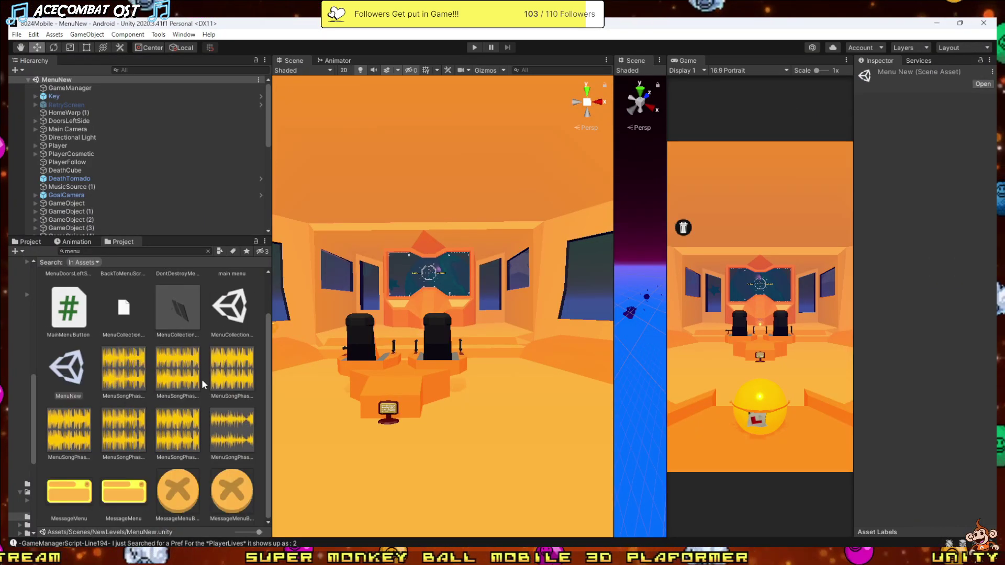
left_click(231, 308)
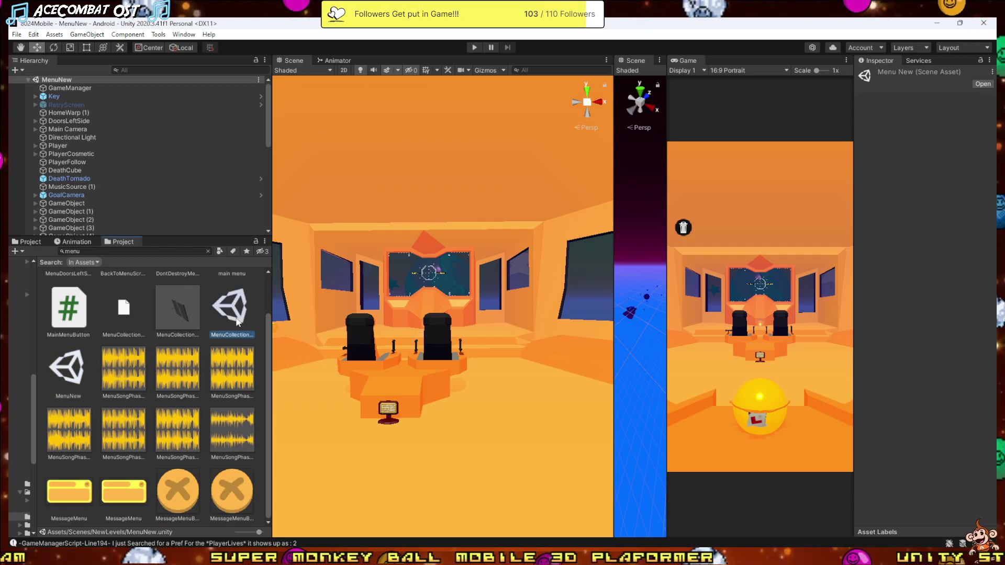
left_click(209, 252)
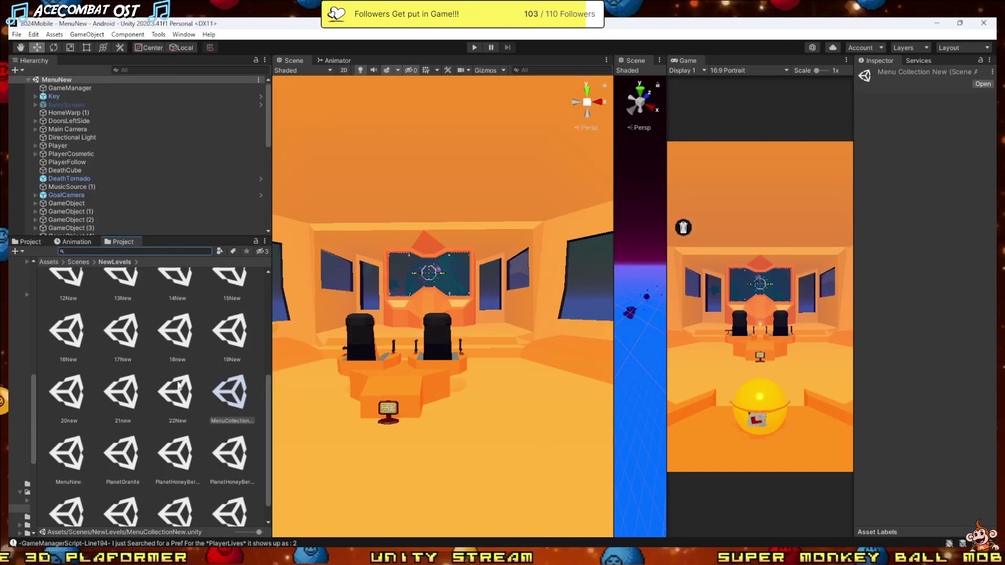
scroll(178, 314, "up", 4)
left_click(178, 283)
double_click(178, 282)
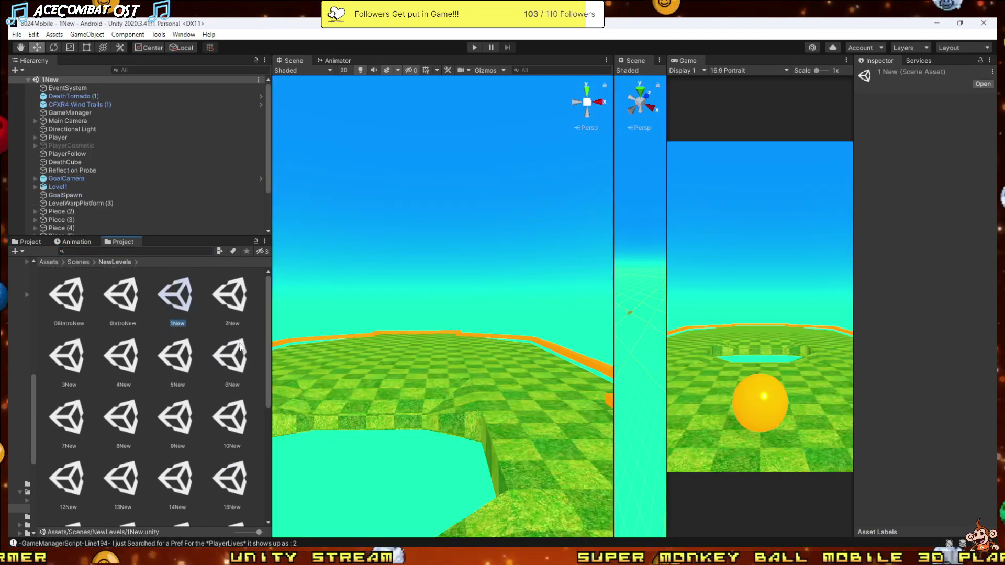
- Select GoalSpawn in the Hierarchy and locate the Goal 1 prefab it spawns
right_click_drag(319, 353, 252, 357)
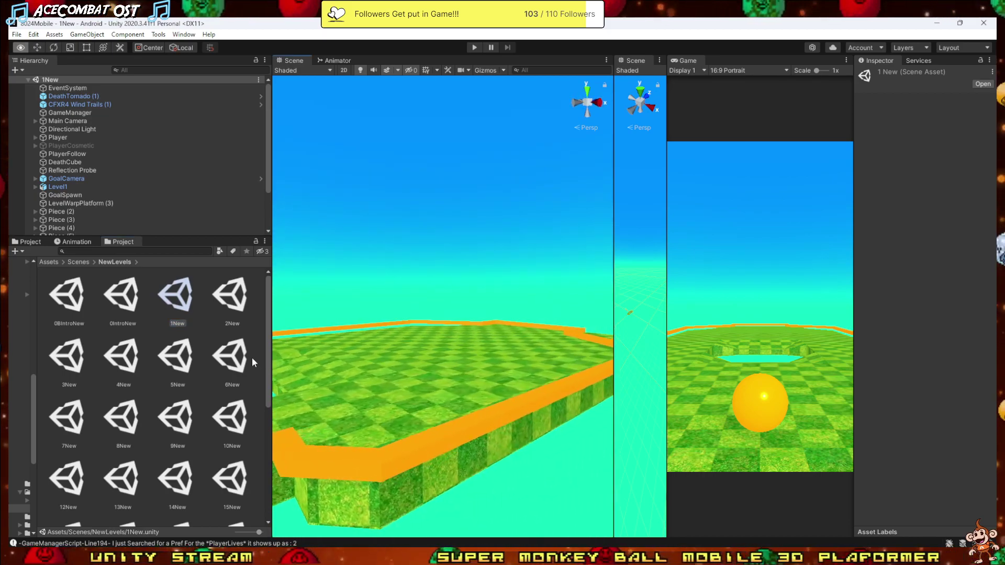
left_click(69, 114)
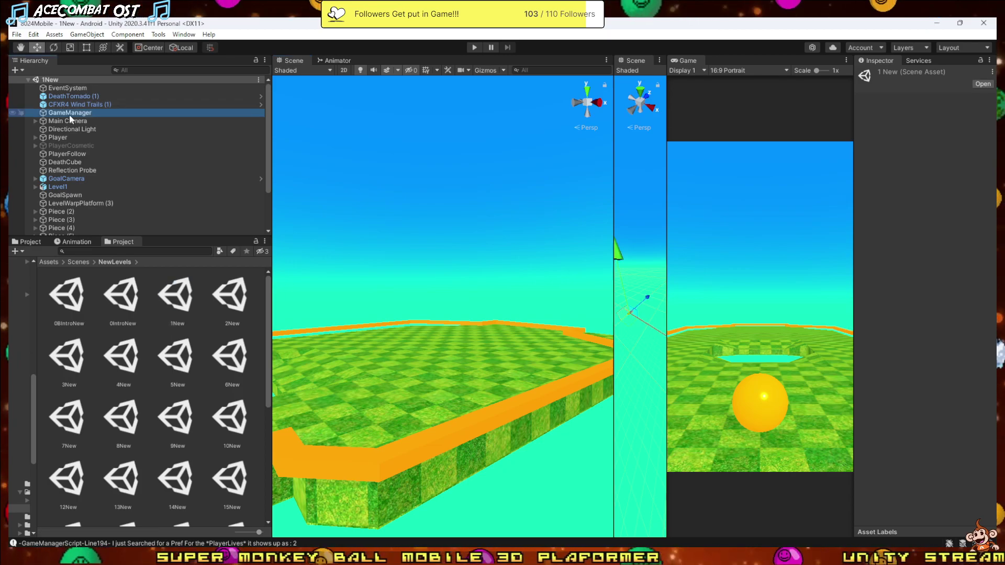
left_click(63, 195)
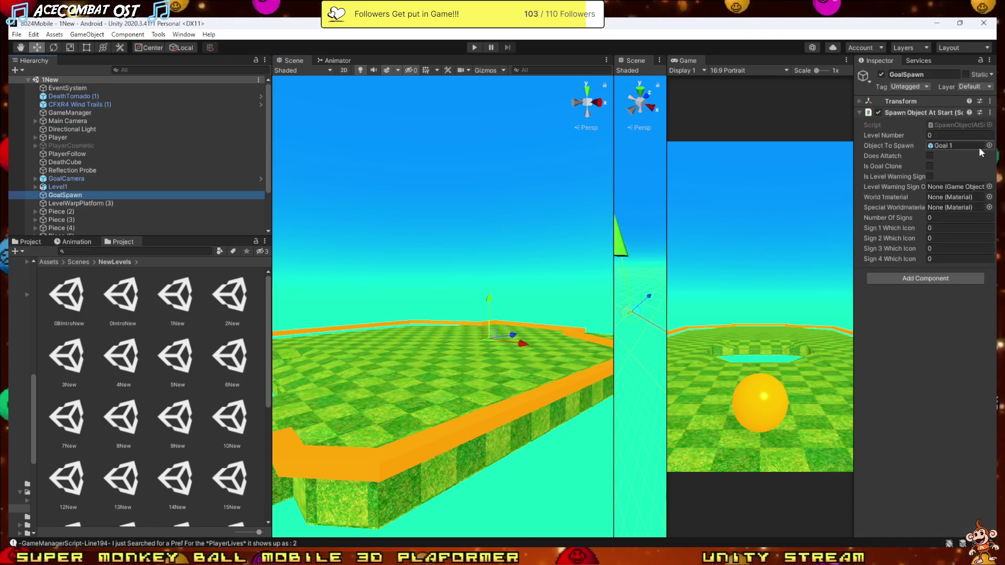
left_click(956, 145)
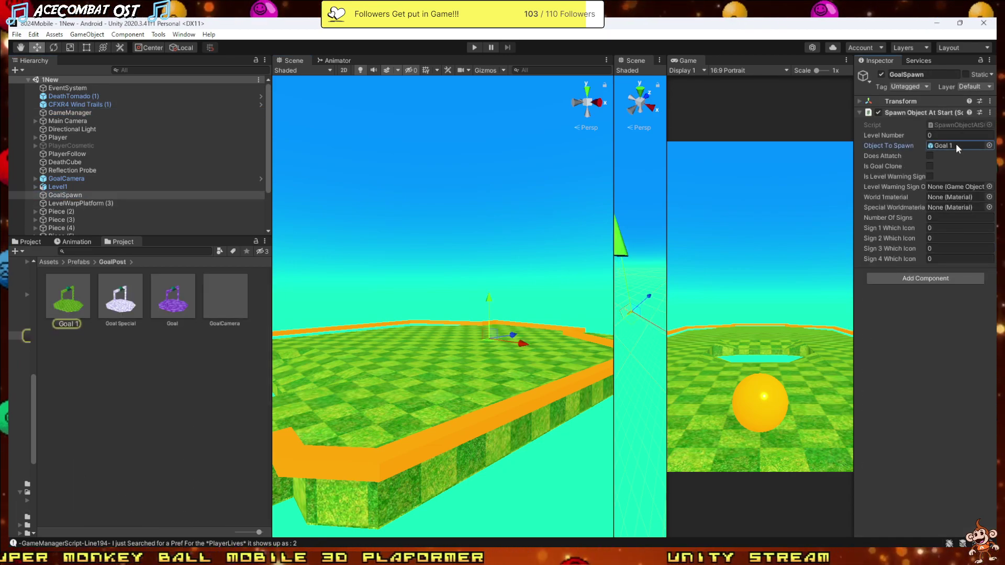
- Open the Goal 1 prefab and inspect the Cube (2) GOAL wall's trigger collider, then return to Visual Studio
double_click(73, 288)
left_click(445, 350)
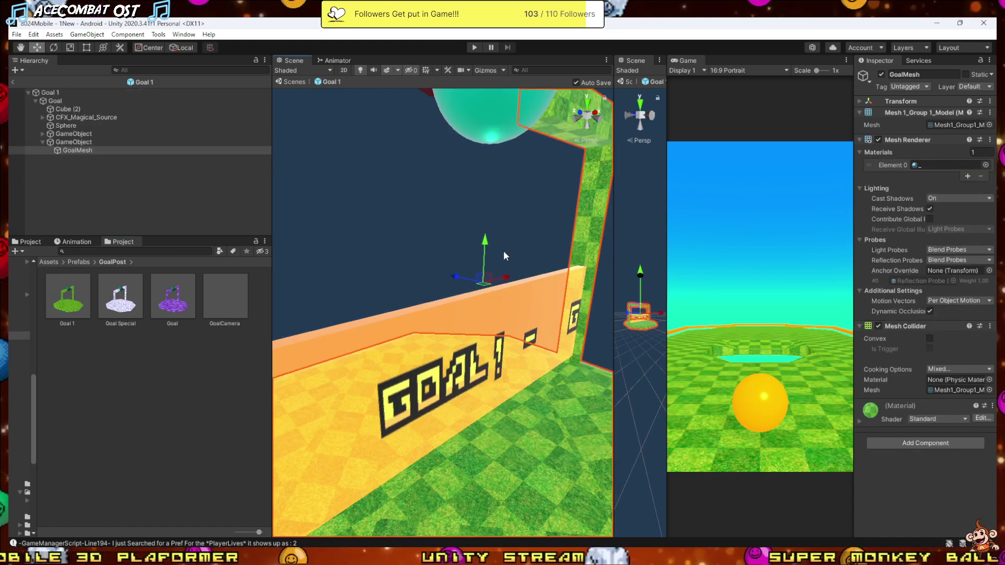
left_click(412, 325)
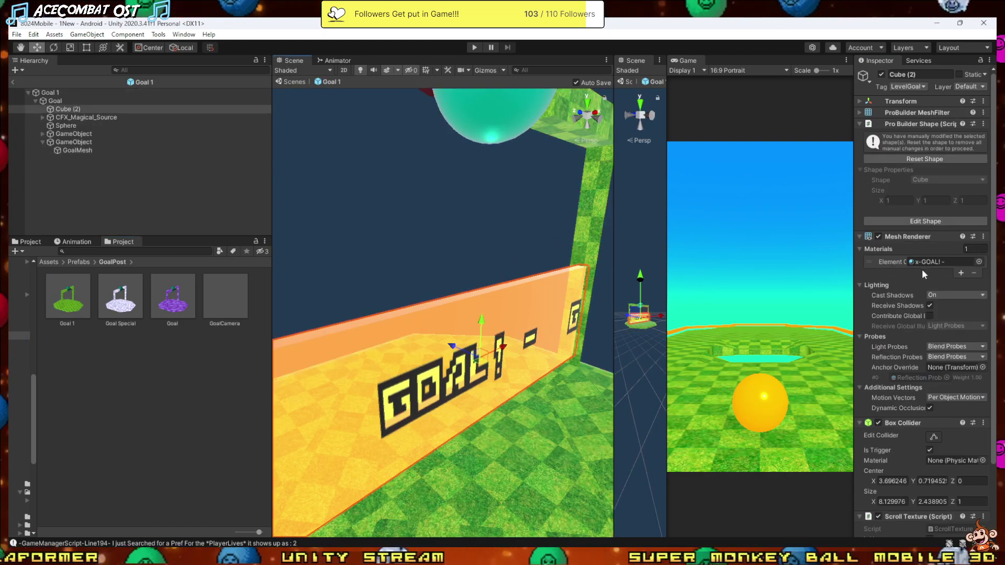
scroll(927, 325, "down", 3)
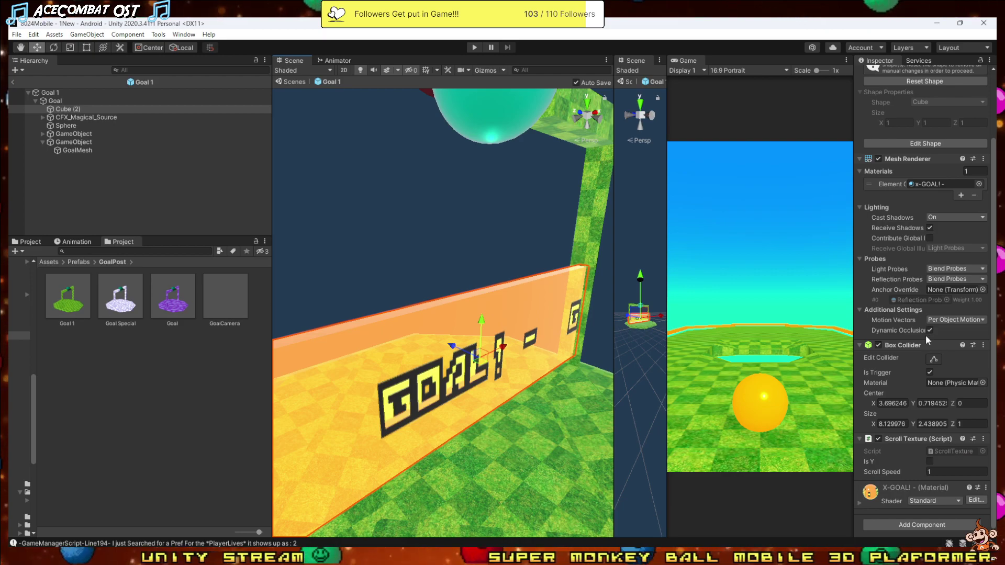
scroll(925, 335, "up", 3)
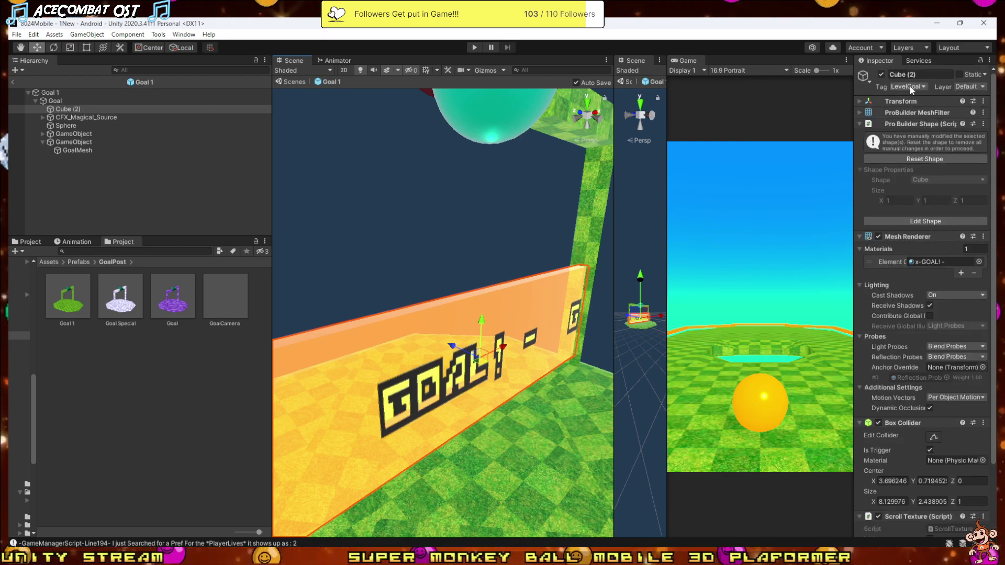
scroll(916, 362, "down", 3)
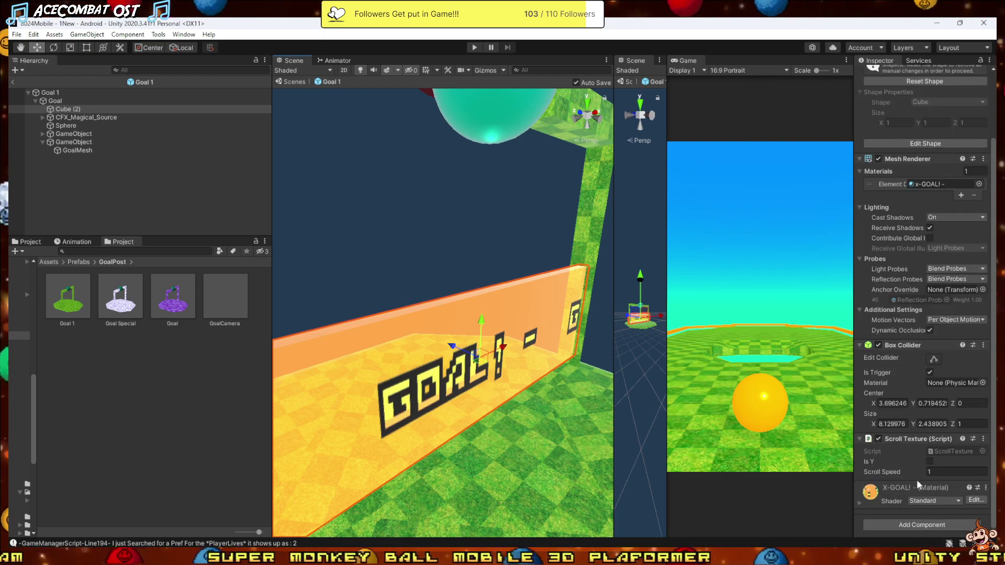
scroll(916, 446, "up", 3)
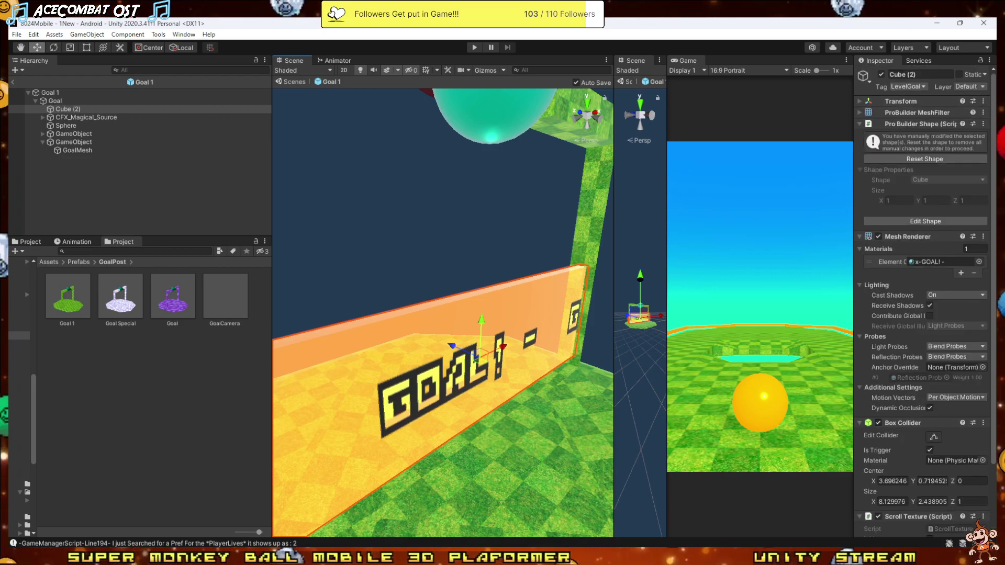
key("alt+Tab")
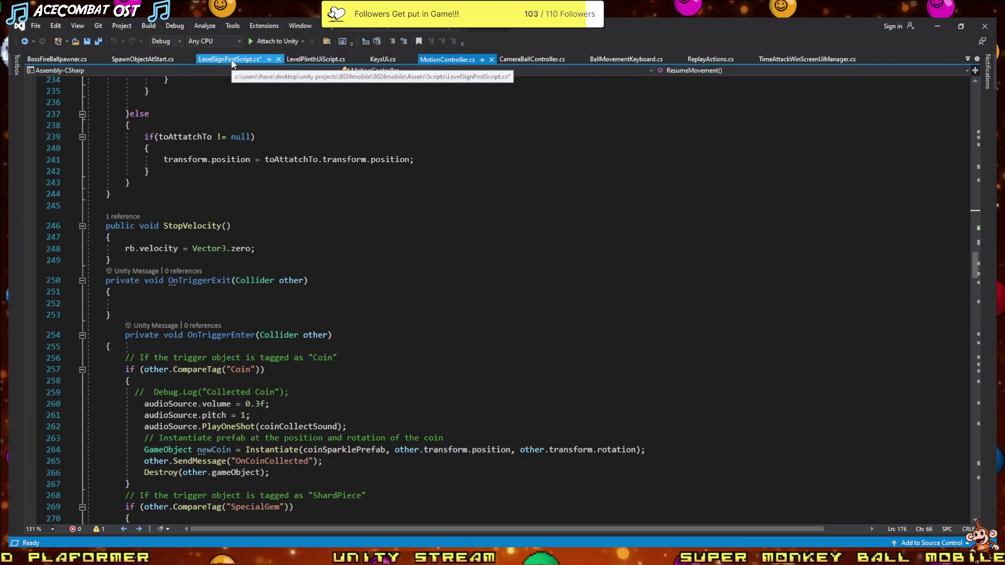
- Read through the rest of MotionController.cs's collision code, then minimize Visual Studio
scroll(149, 359, "up", 1)
scroll(152, 359, "down", 5)
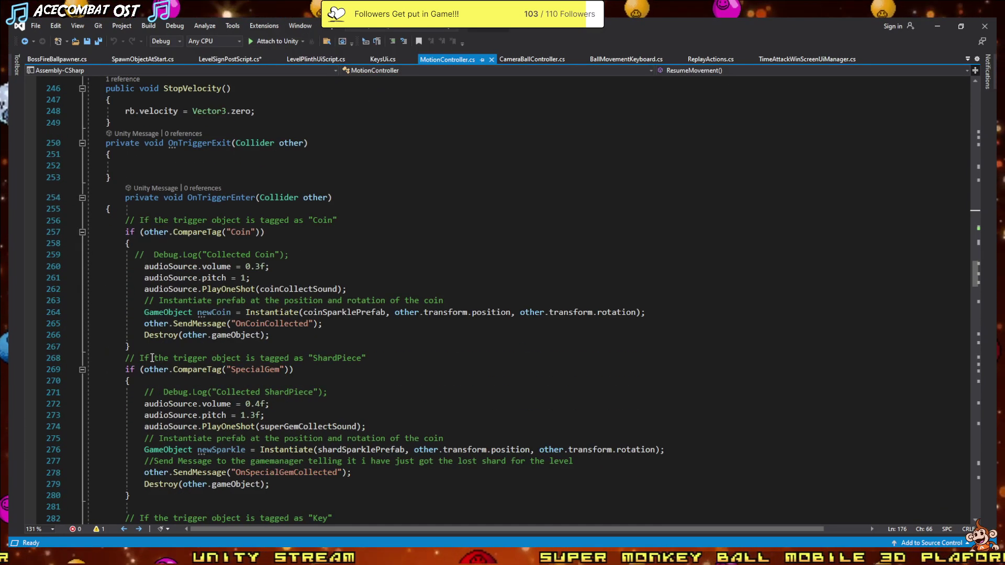
scroll(152, 358, "down", 4)
scroll(152, 358, "down", 6)
scroll(152, 358, "down", 4)
scroll(151, 358, "down", 2)
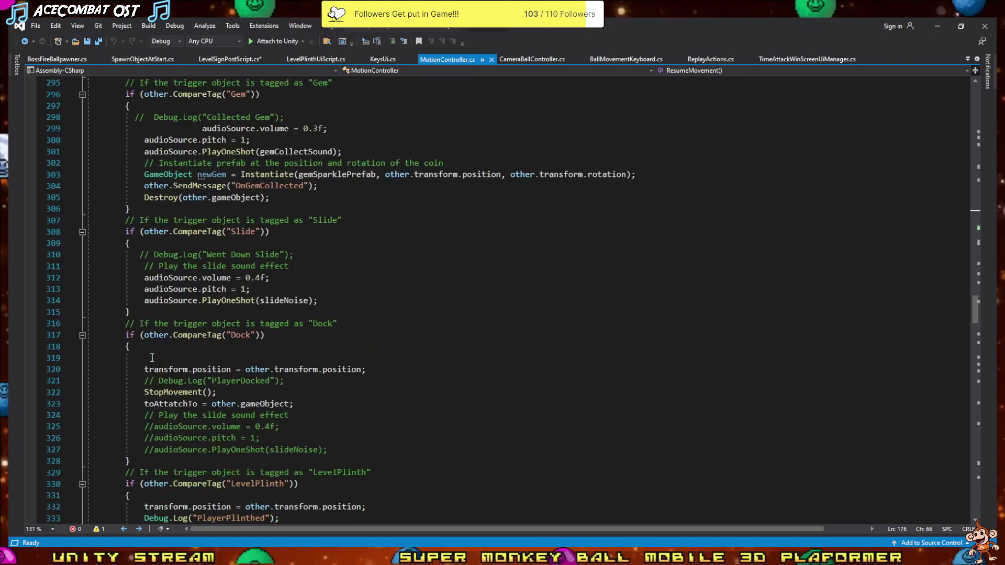
scroll(152, 358, "down", 5)
scroll(152, 359, "down", 2)
scroll(152, 358, "down", 3)
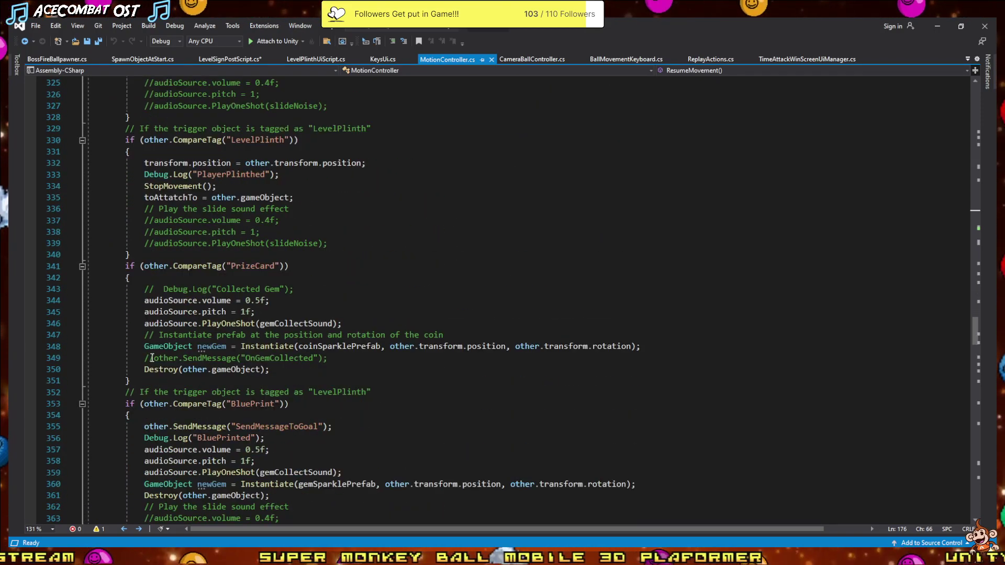
scroll(152, 358, "down", 4)
scroll(152, 358, "down", 1)
scroll(152, 358, "down", 5)
scroll(152, 358, "down", 4)
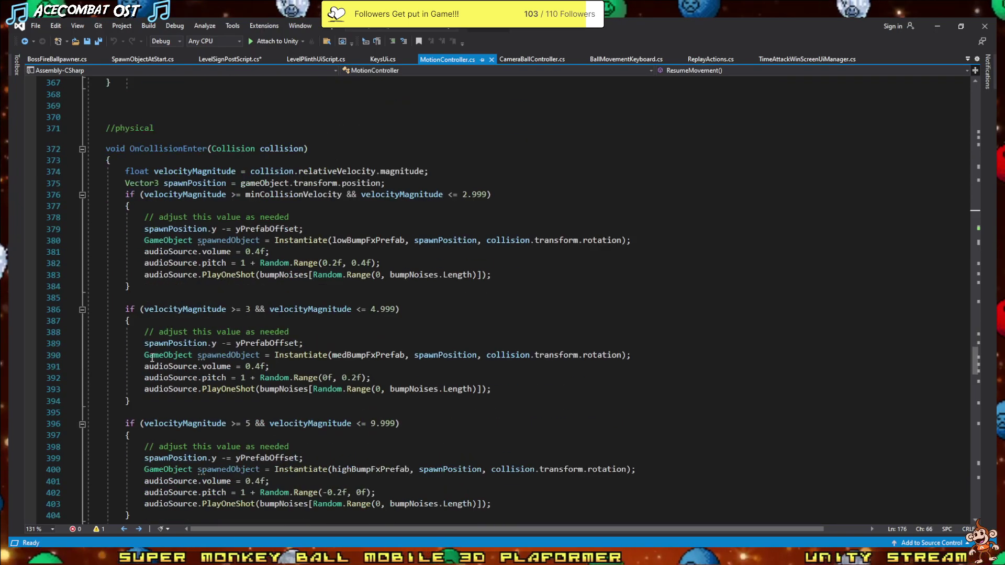
scroll(151, 358, "down", 8)
scroll(151, 358, "down", 6)
scroll(152, 358, "down", 5)
scroll(152, 358, "down", 5)
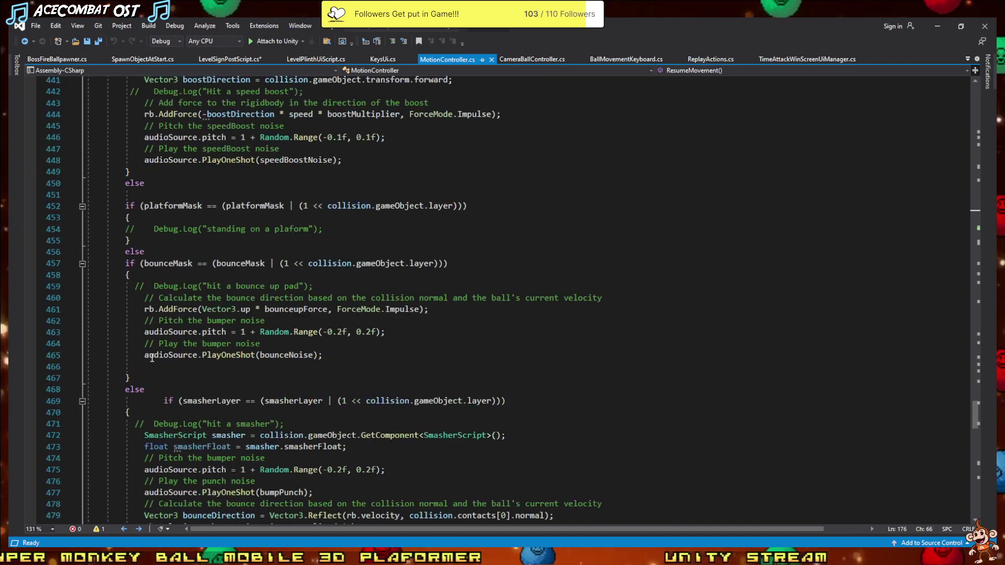
scroll(152, 358, "down", 6)
scroll(152, 358, "down", 5)
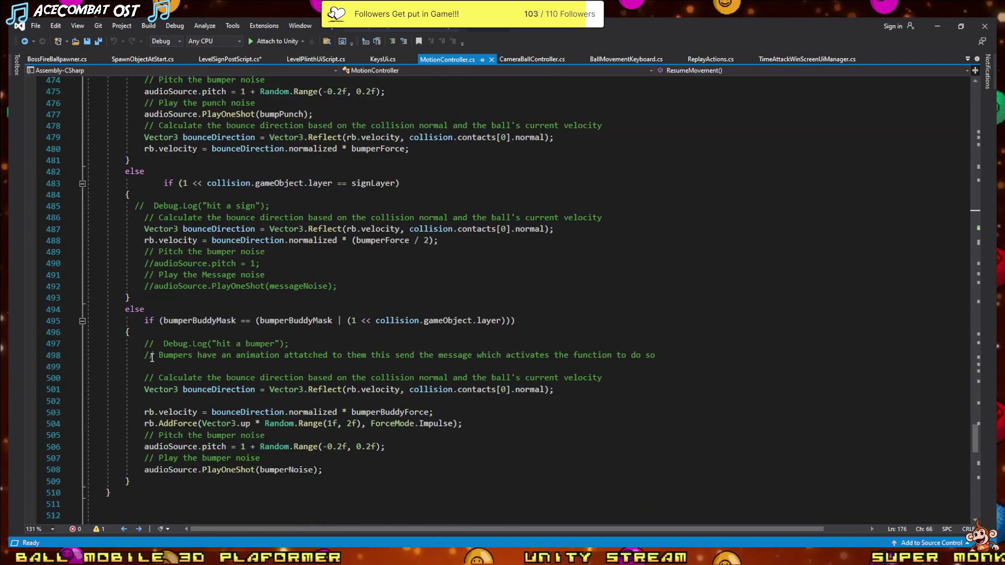
mouse_move(975, 447)
left_mouse_down()
mouse_move(974, 481)
mouse_move(962, 323)
mouse_move(975, 274)
left_mouse_up()
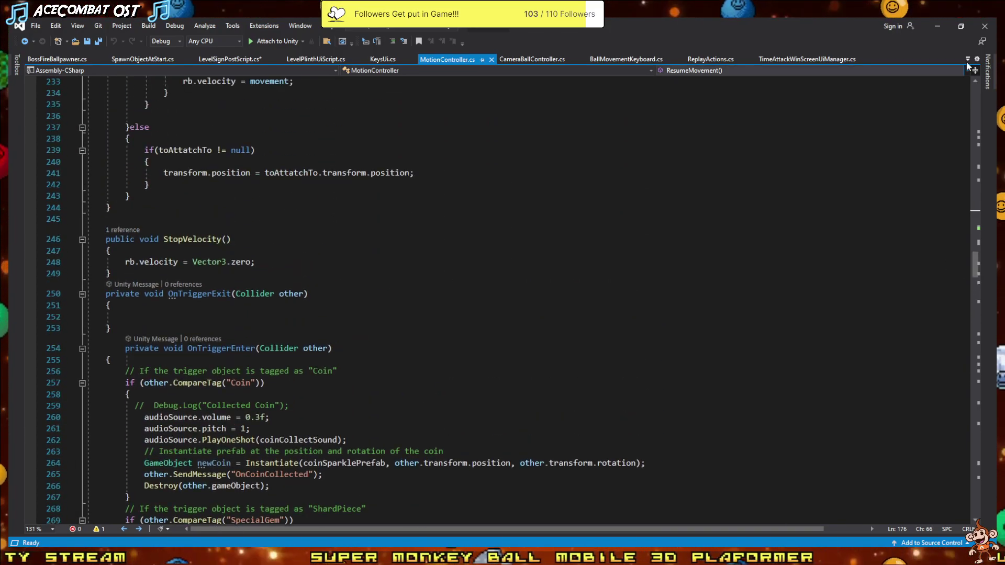
left_click(938, 27)
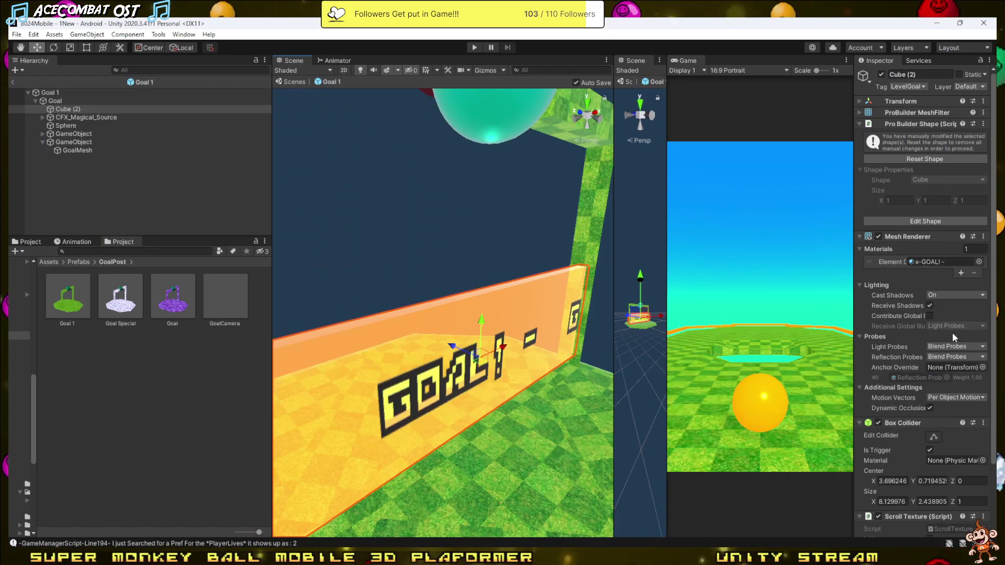
- Reveal the goal wall's x-GOAL! material in the Project panel, then browse back up to Assets
scroll(938, 259, "down", 3)
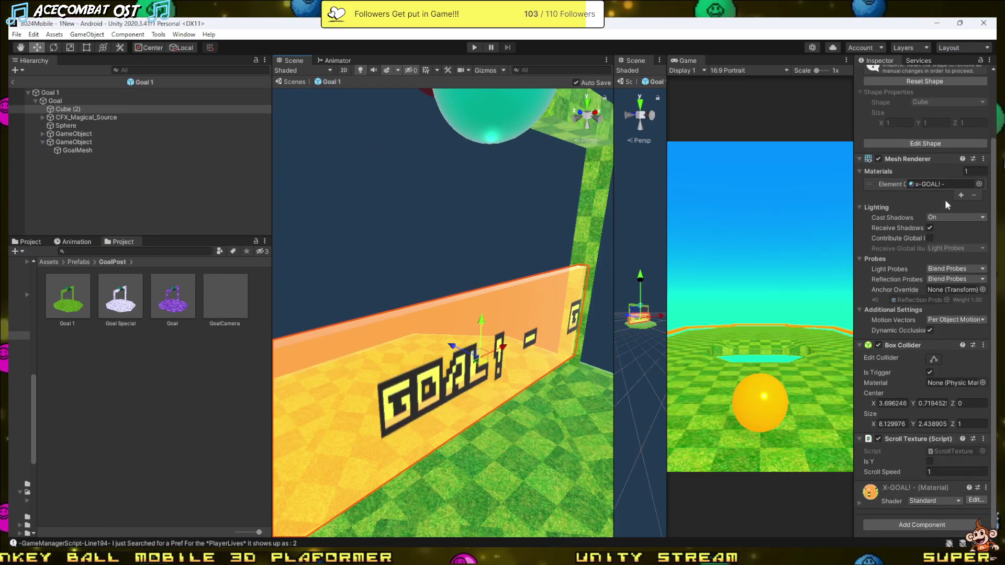
left_click(927, 184)
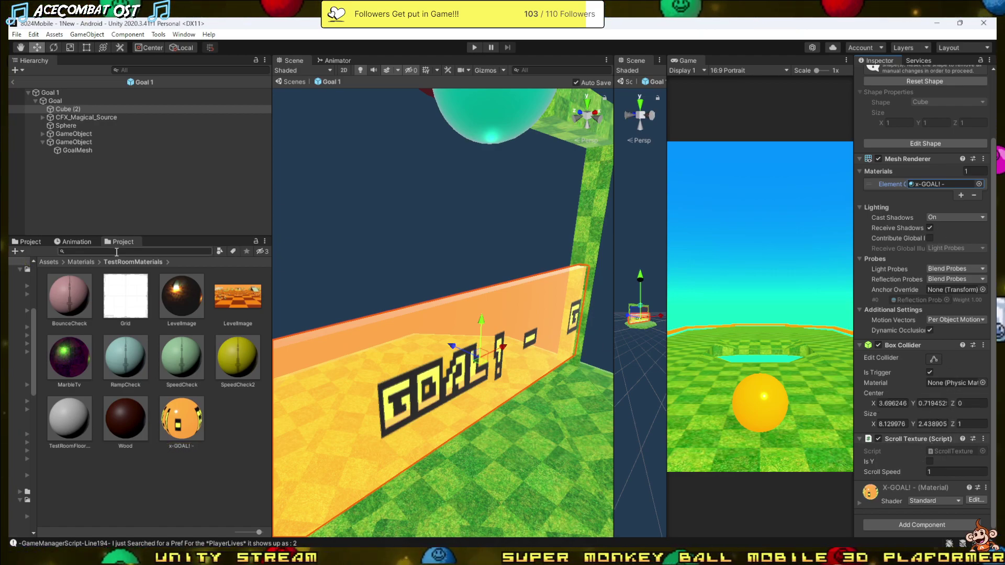
left_click(81, 262)
scroll(143, 395, "down", 5)
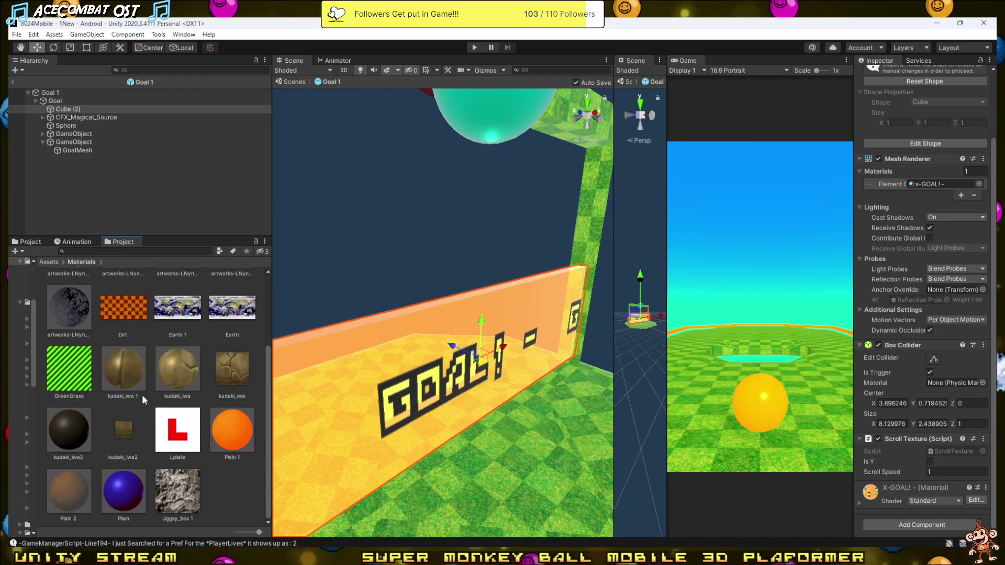
left_click(46, 262)
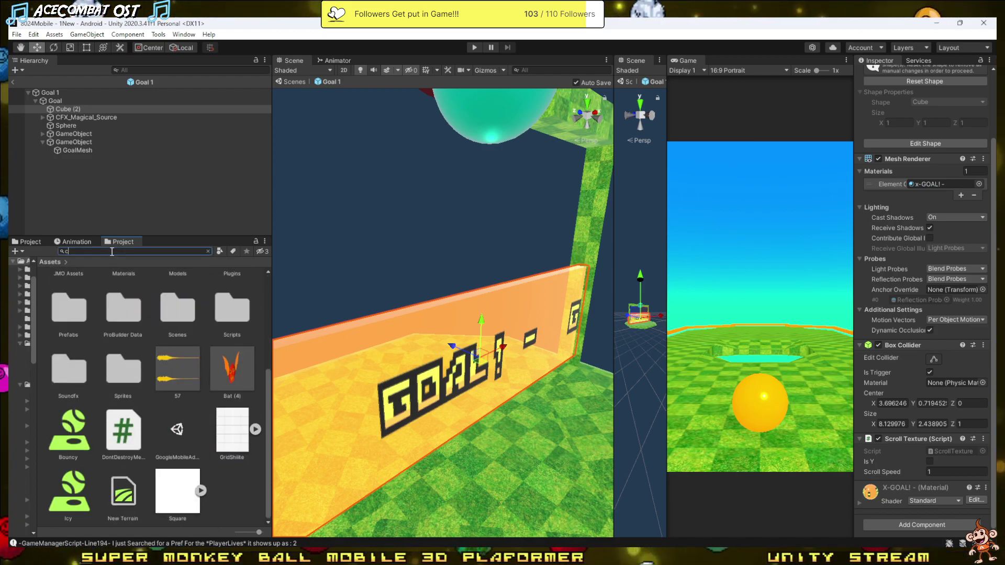
- Search the Project for 'ui' and open WinScreenUi from the UiPrefabs folder
type("ui")
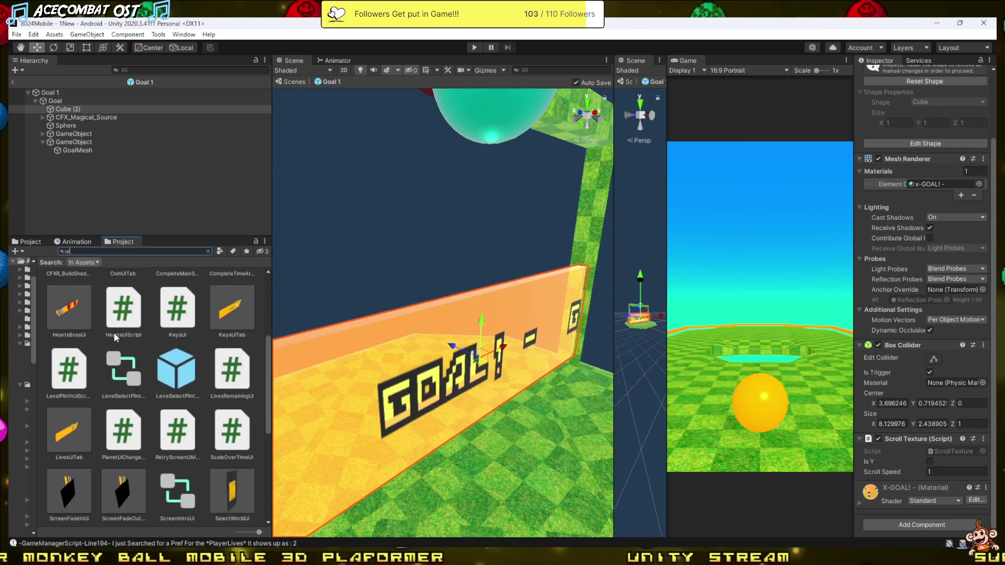
scroll(153, 442, "down", 3)
left_click(232, 461)
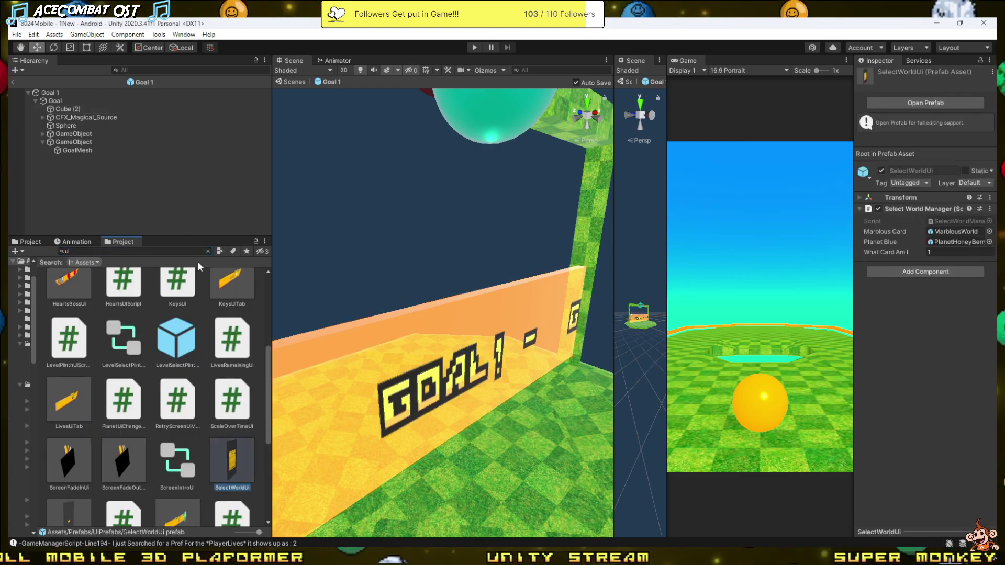
left_click(208, 251)
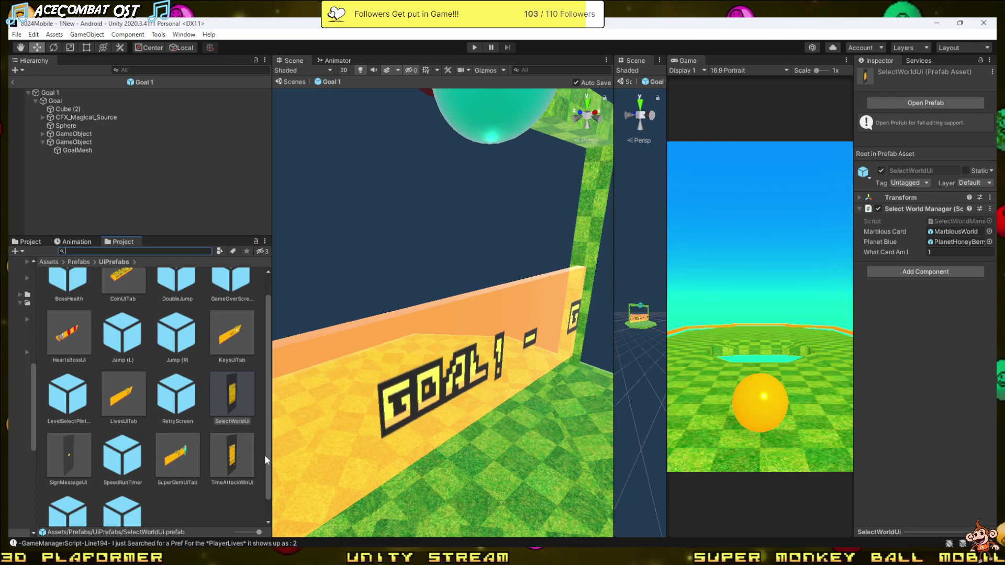
scroll(125, 518, "down", 1)
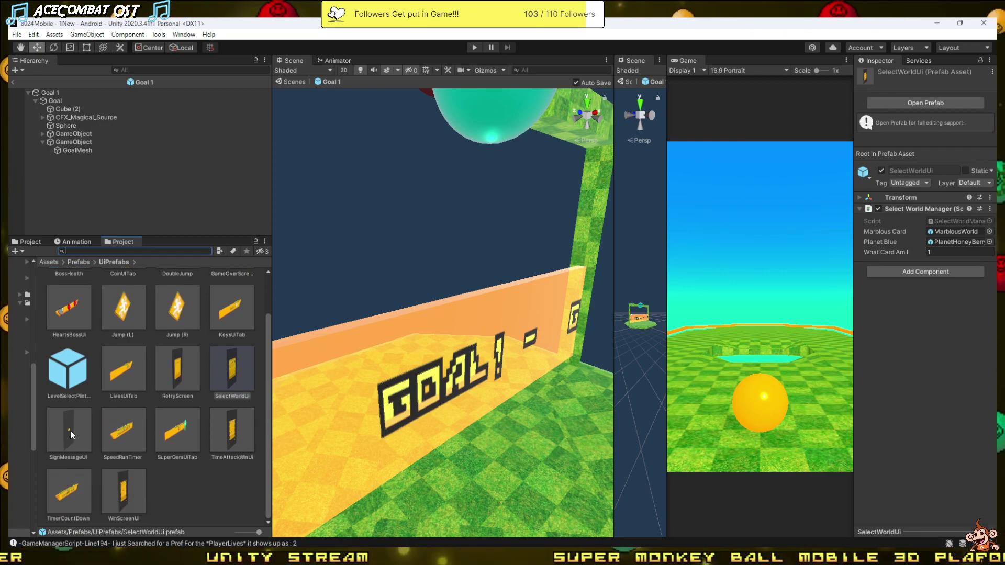
double_click(133, 495)
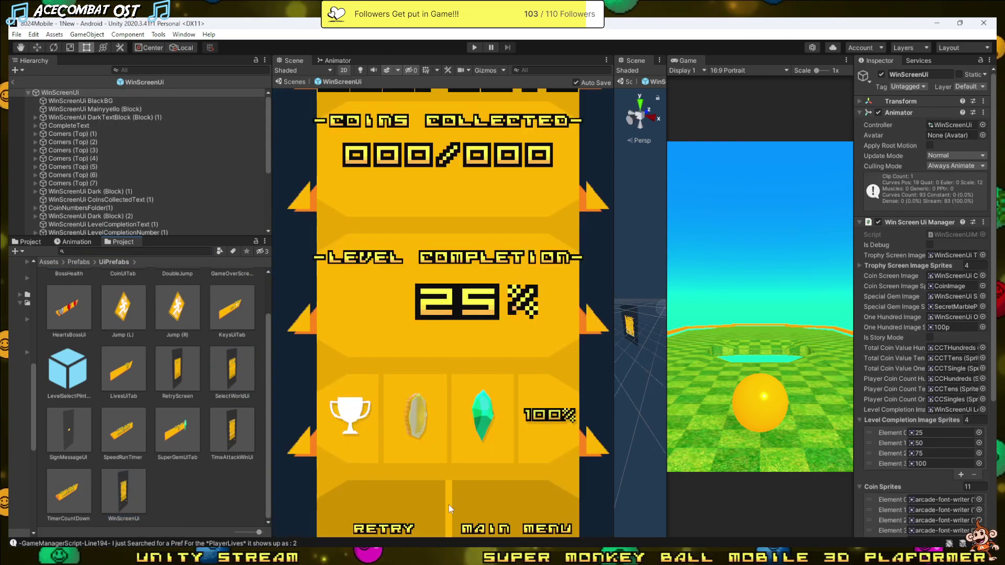
- Open WinScreenUiManager.cs and read down through its UpdateSprite() digit code
double_click(951, 235)
scroll(180, 294, "down", 10)
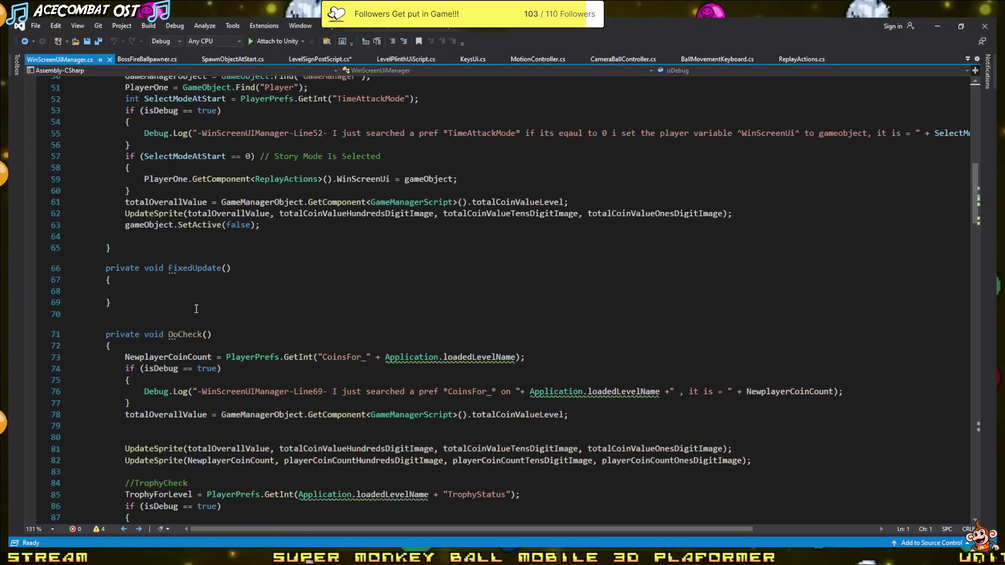
scroll(180, 294, "down", 6)
scroll(196, 309, "down", 5)
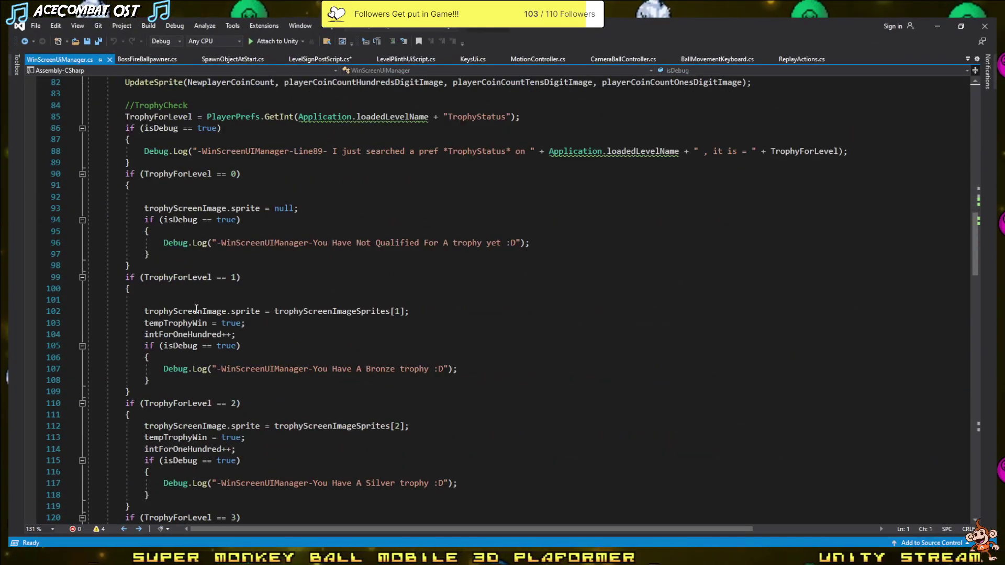
scroll(196, 309, "down", 11)
scroll(196, 308, "down", 6)
scroll(196, 309, "up", 7)
scroll(196, 309, "up", 7)
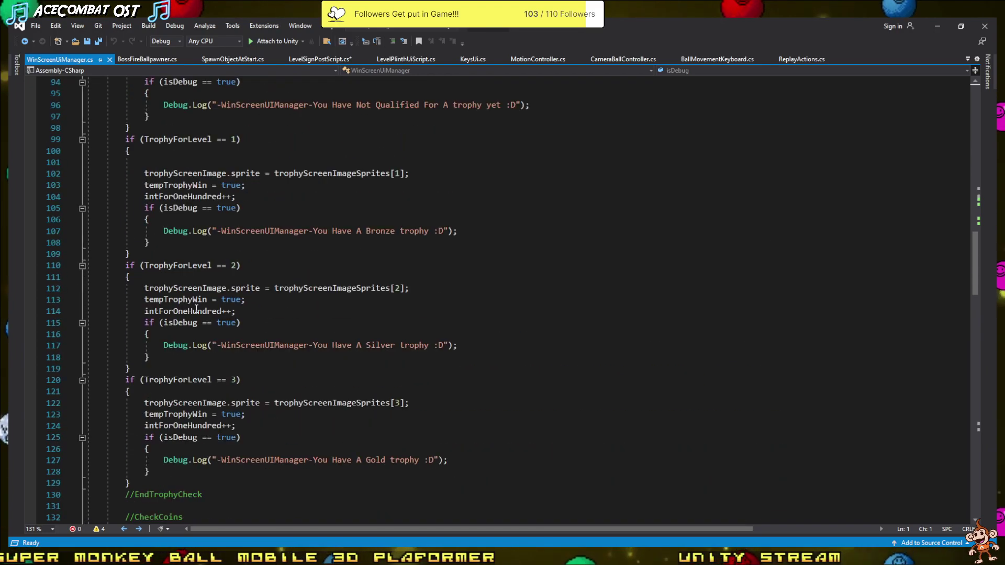
scroll(197, 309, "down", 7)
scroll(196, 309, "down", 14)
scroll(197, 309, "down", 6)
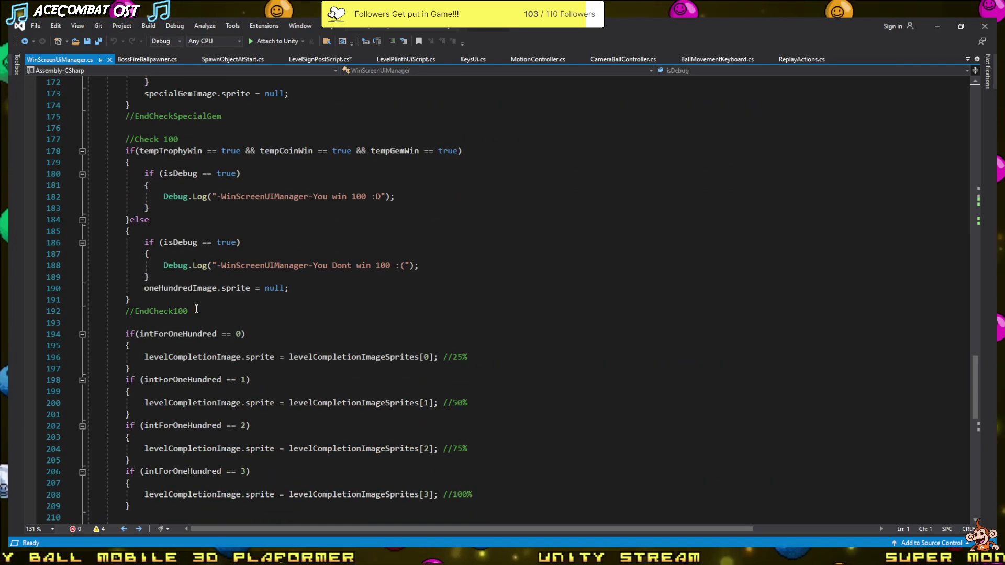
scroll(197, 309, "up", 6)
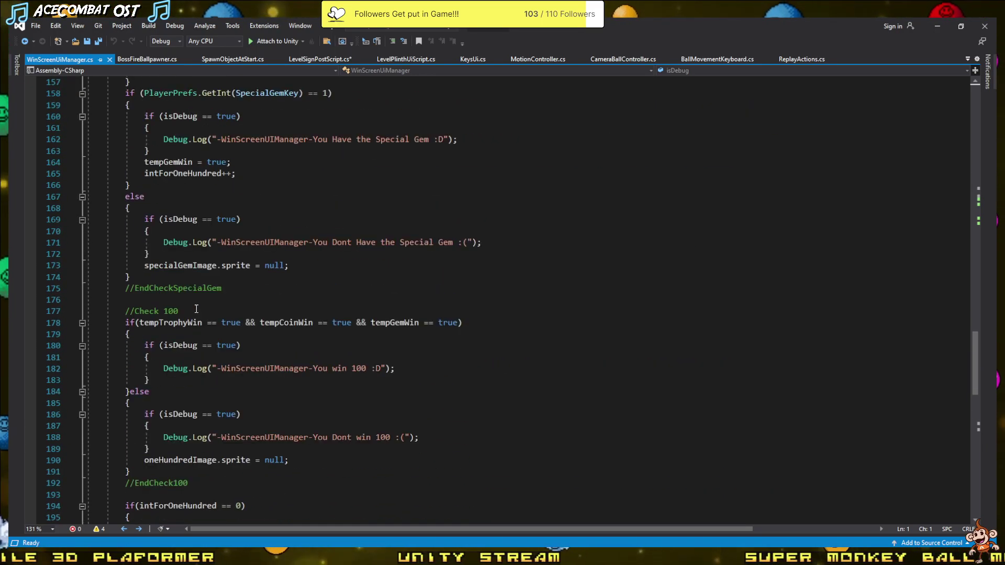
scroll(197, 309, "down", 7)
scroll(197, 309, "down", 6)
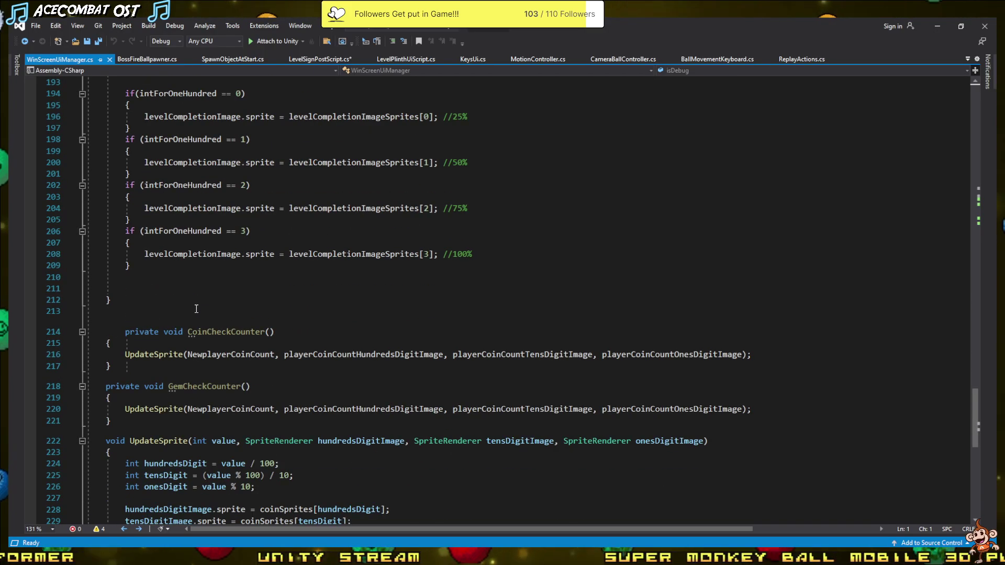
scroll(197, 309, "down", 3)
scroll(196, 309, "down", 1)
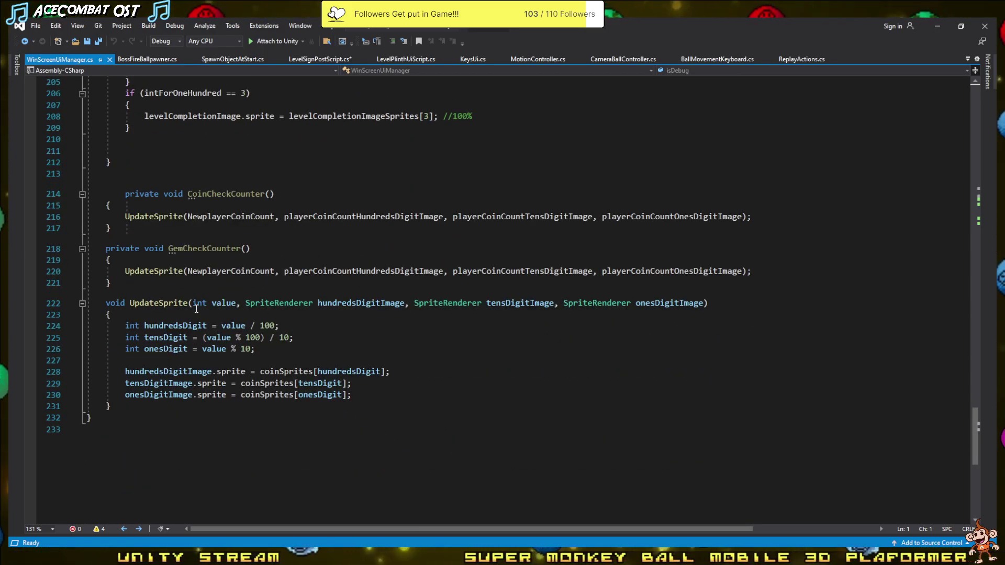
- Read back up through the script to the sprite field declarations at the top
scroll(197, 309, "up", 5)
scroll(196, 308, "up", 12)
scroll(197, 309, "up", 8)
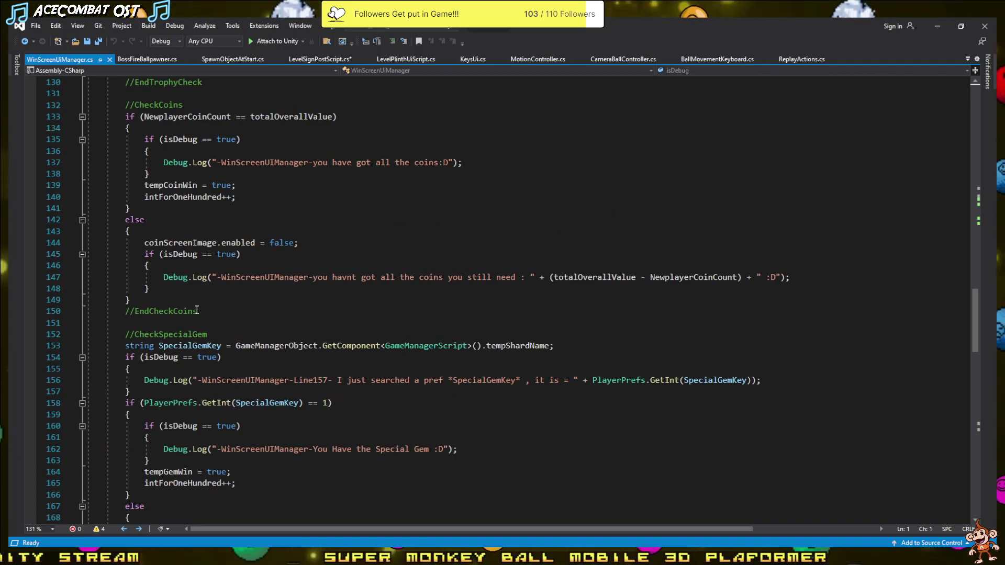
scroll(197, 310, "up", 5)
scroll(196, 309, "up", 4)
scroll(197, 309, "up", 3)
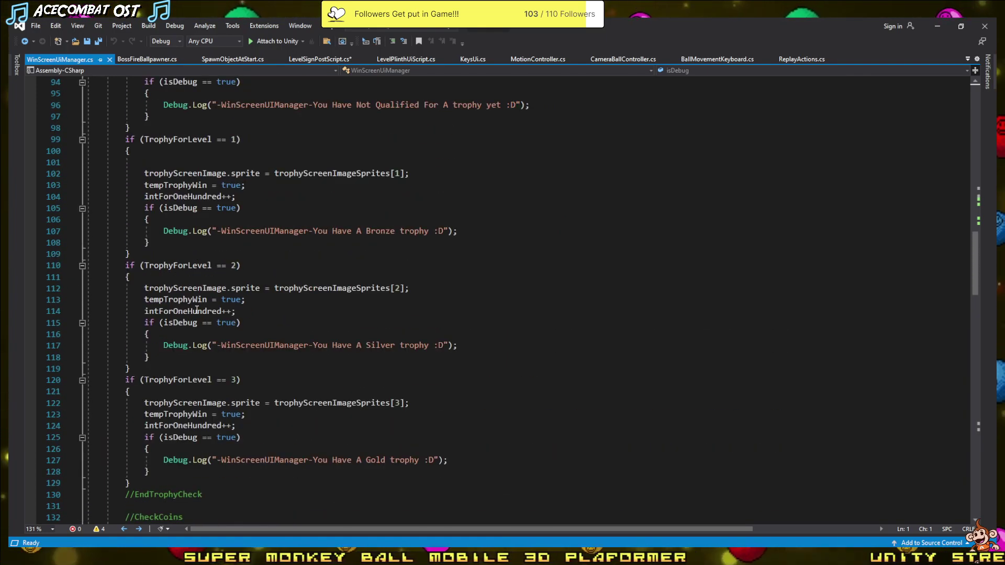
scroll(197, 309, "up", 3)
scroll(197, 310, "up", 3)
scroll(196, 310, "up", 6)
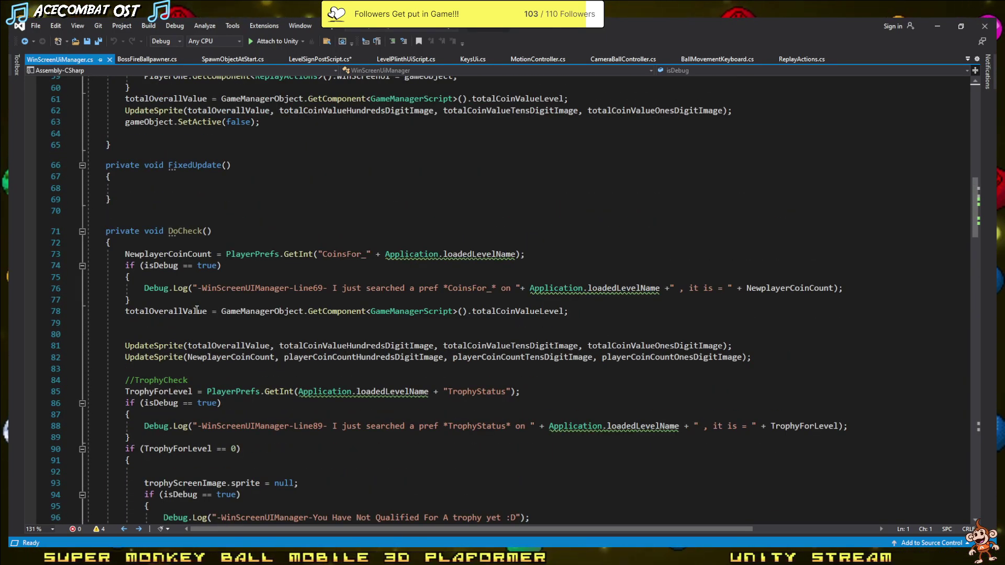
scroll(197, 310, "up", 5)
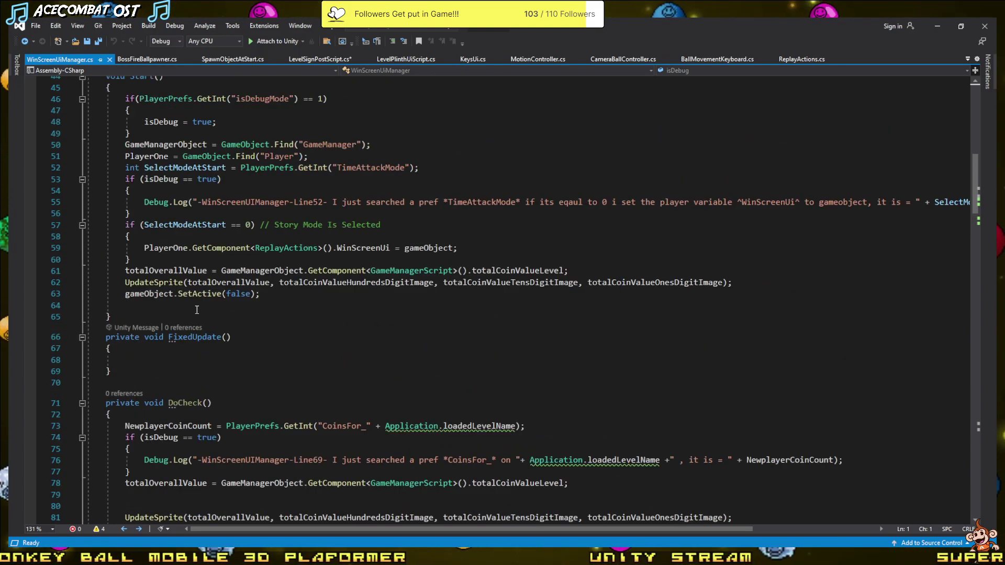
scroll(197, 310, "up", 2)
scroll(196, 310, "up", 5)
scroll(196, 309, "down", 7)
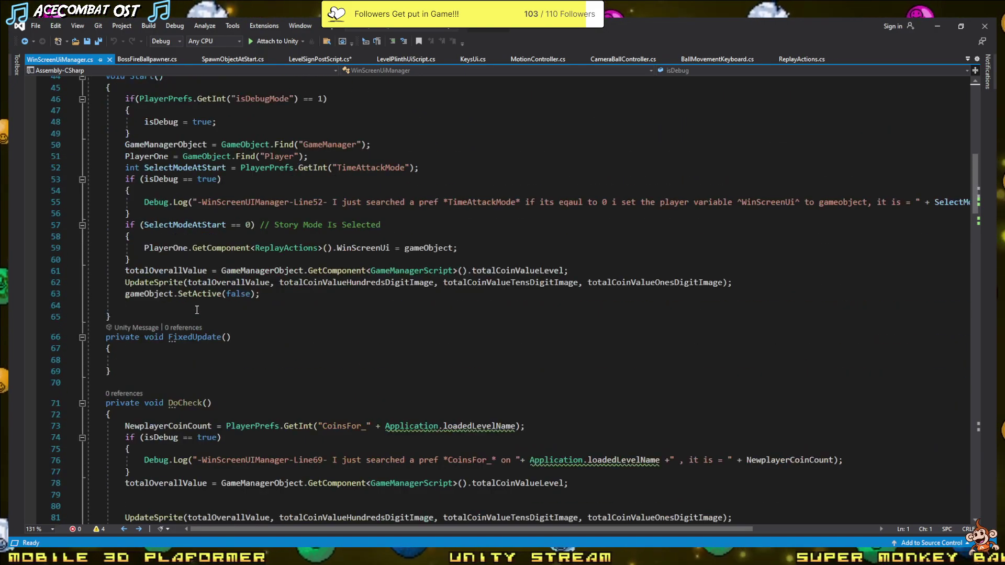
scroll(196, 309, "down", 8)
scroll(196, 309, "down", 14)
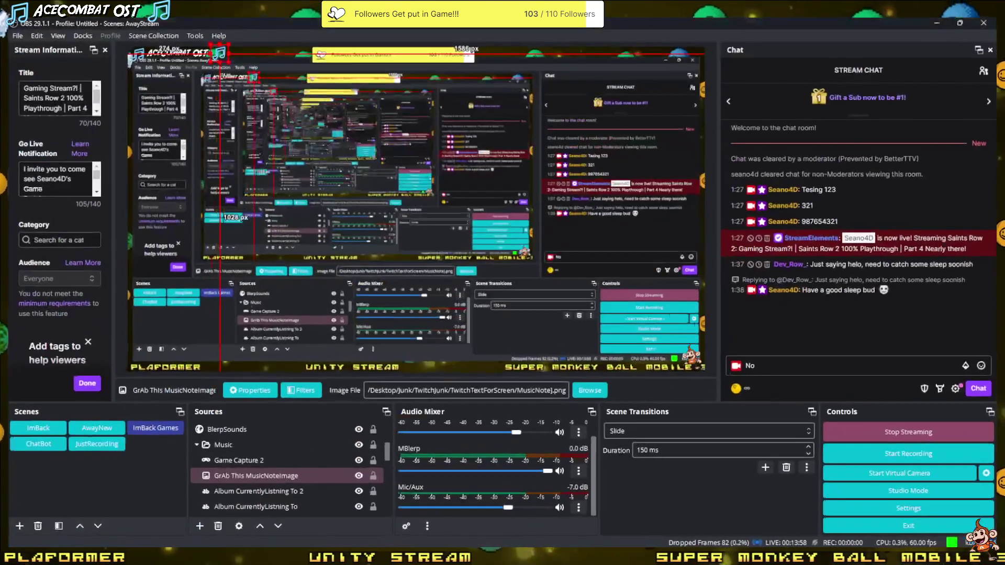
scroll(206, 357, "down", 7)
scroll(207, 357, "down", 6)
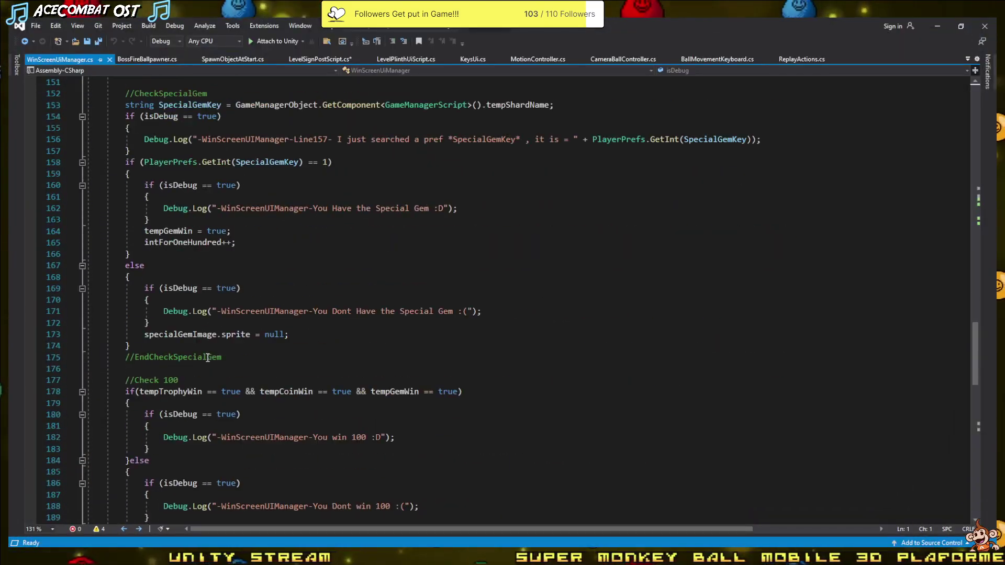
scroll(206, 357, "down", 10)
scroll(207, 356, "down", 6)
scroll(208, 358, "up", 7)
scroll(208, 358, "up", 8)
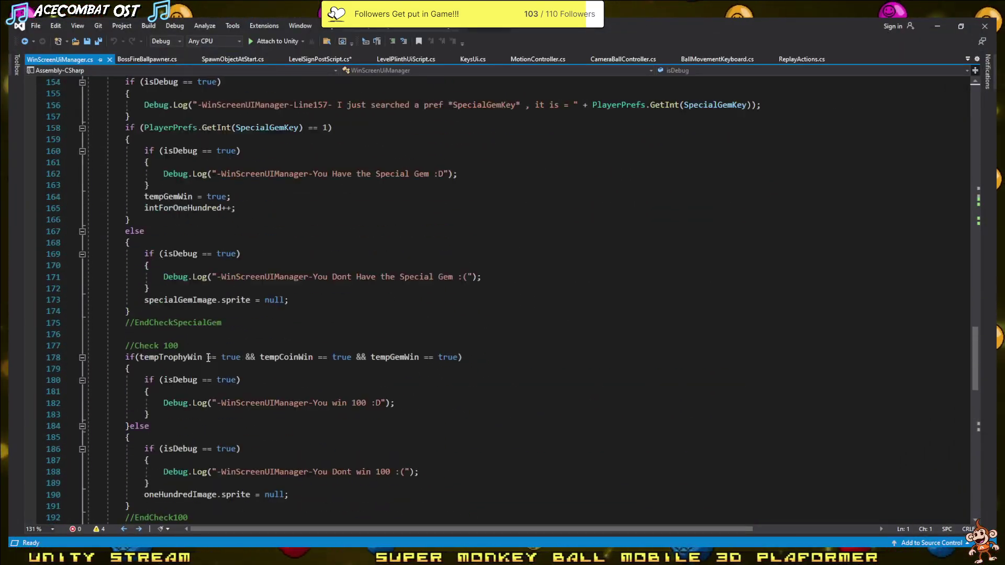
scroll(249, 273, "up", 3)
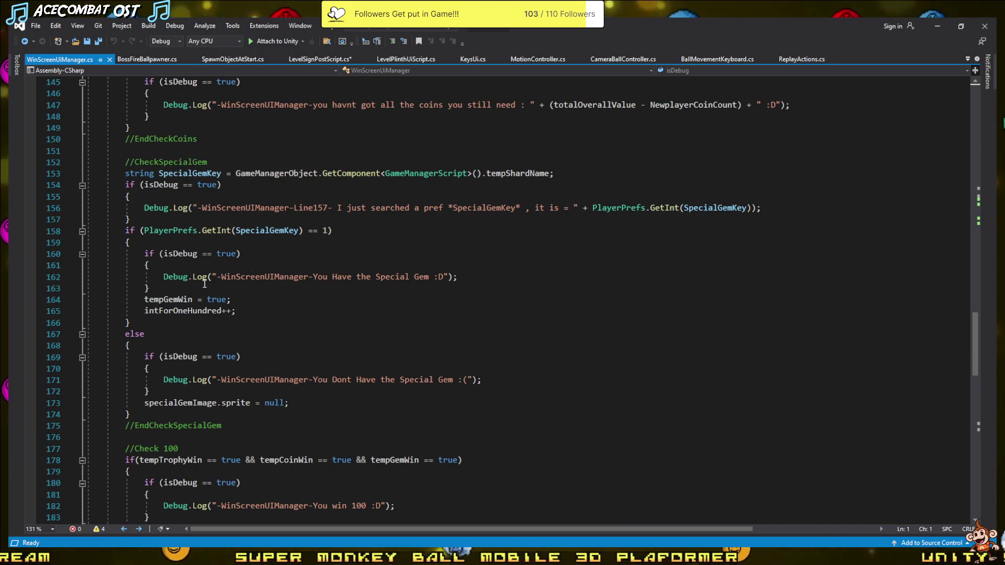
scroll(205, 284, "up", 5)
scroll(157, 297, "up", 5)
scroll(162, 335, "up", 4)
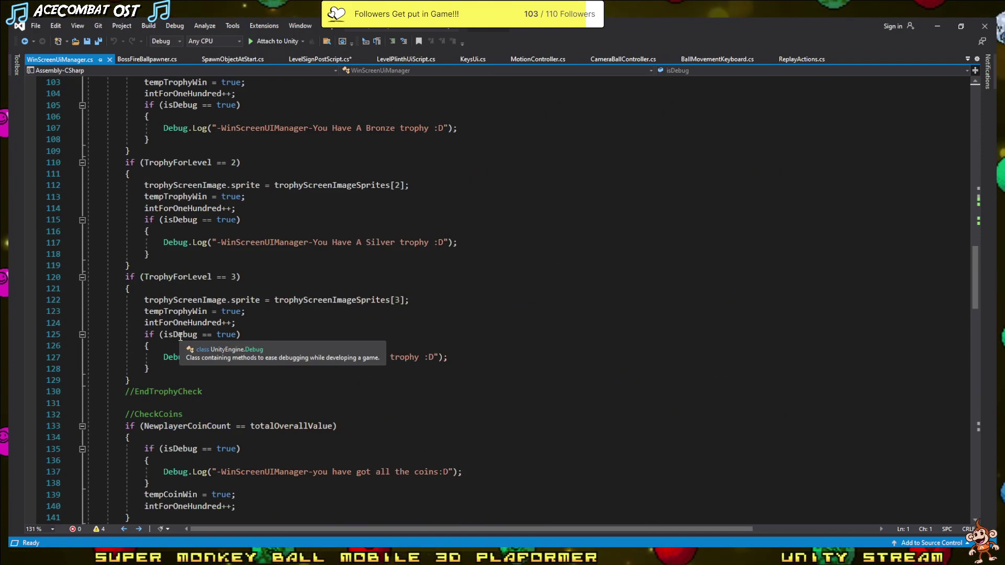
scroll(178, 337, "up", 1)
scroll(180, 337, "down", 11)
scroll(180, 337, "down", 10)
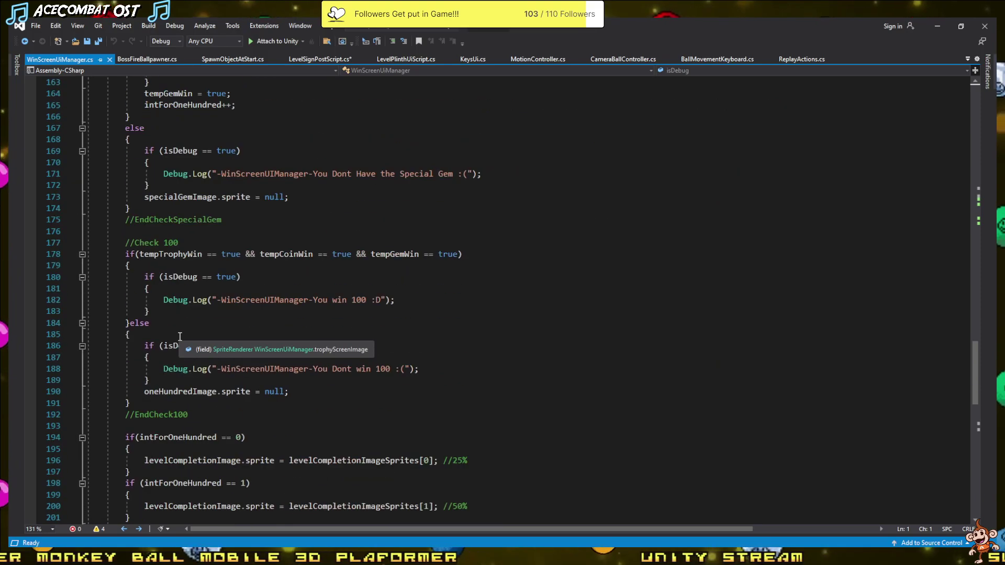
scroll(180, 337, "down", 3)
scroll(180, 337, "down", 4)
scroll(180, 336, "down", 4)
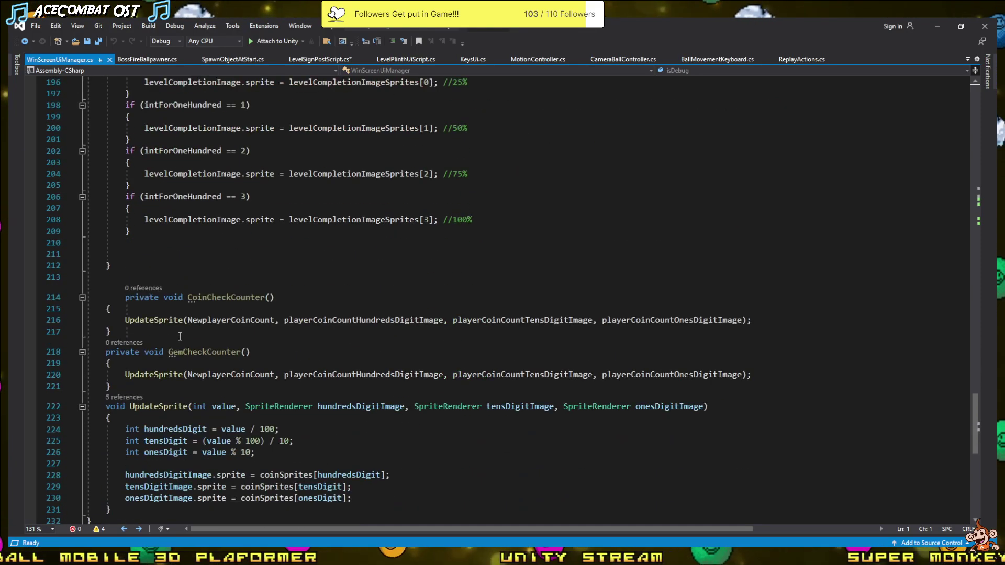
scroll(314, 377, "down", 4)
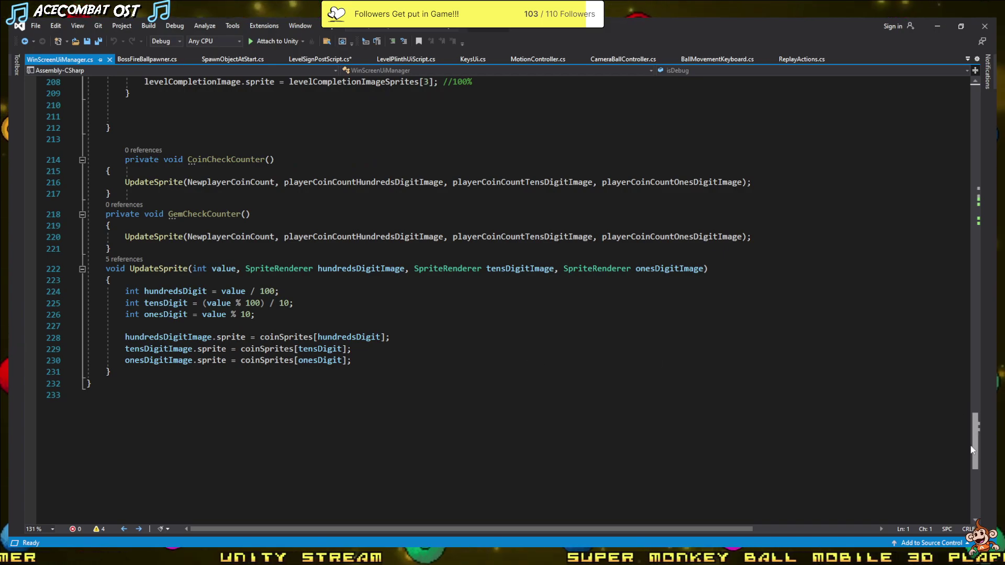
mouse_move(971, 451)
left_mouse_down()
mouse_move(933, 165)
mouse_move(949, 149)
mouse_move(962, 80)
left_mouse_up()
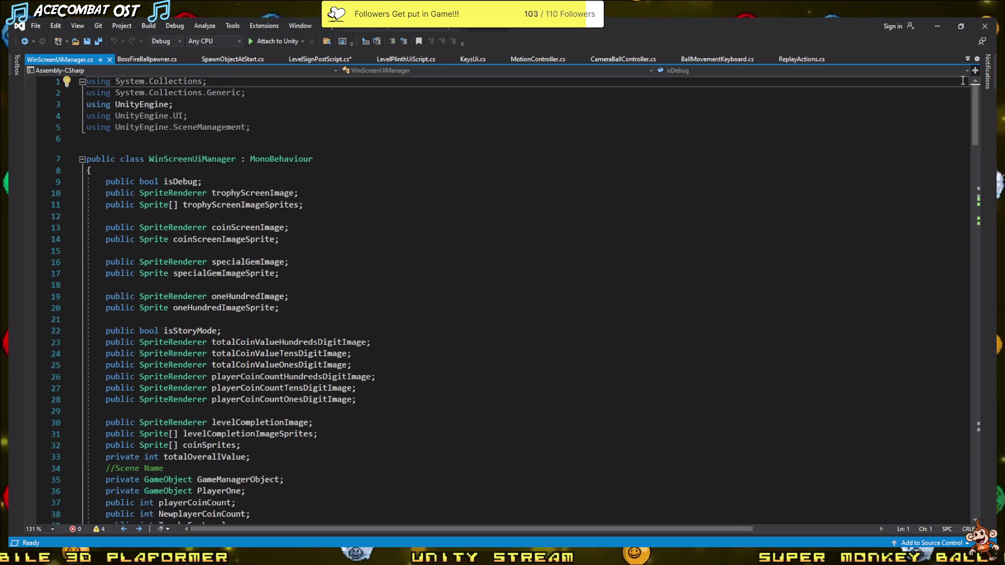
- Back in Unity, inspect the WinScreenUiManager and WorldSelectExitButton script assets
left_click(937, 26)
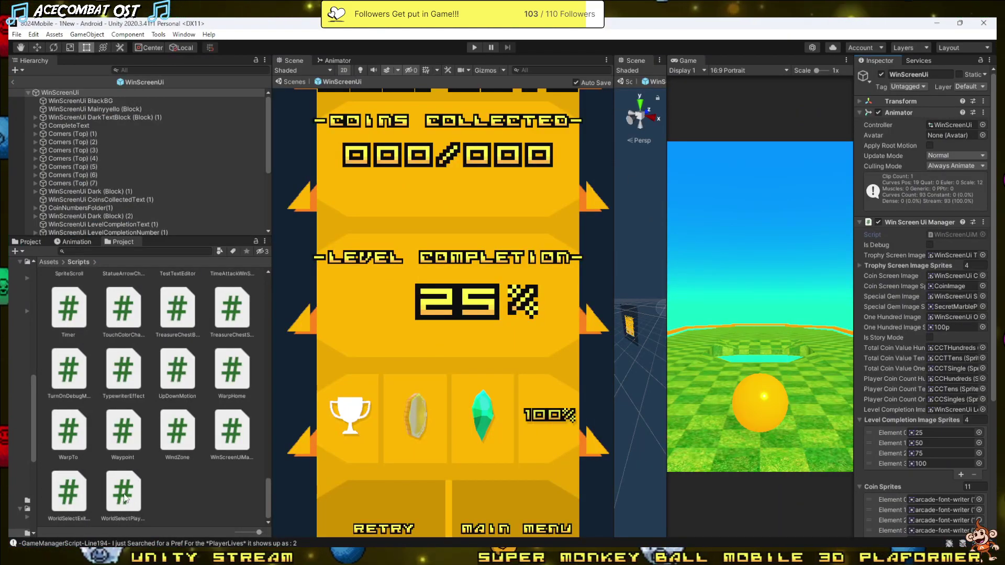
left_click(125, 499)
left_click(232, 431)
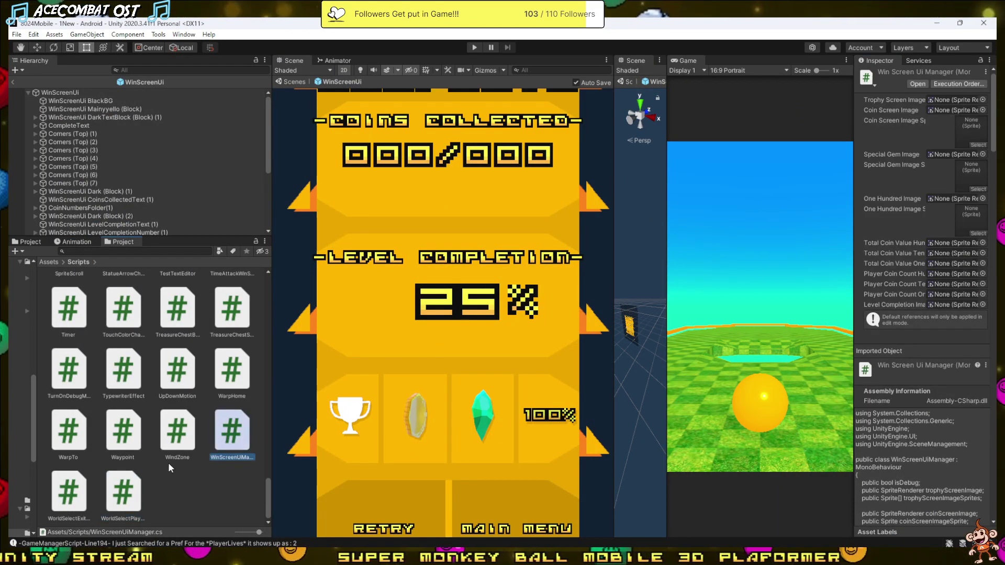
left_click(67, 492)
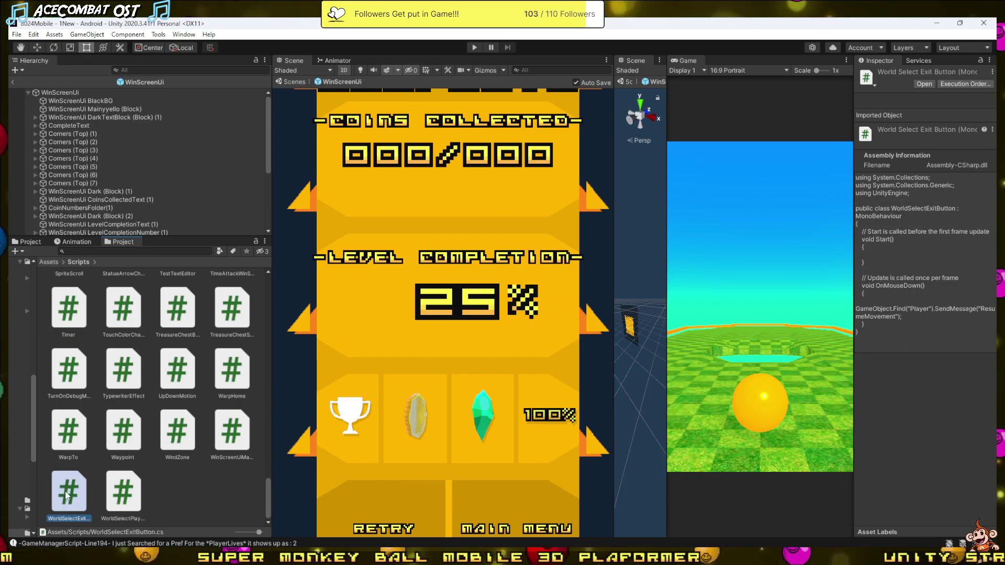
- Select the win screen's MAIN MENU button and review its MainMenuButton script
left_click(486, 492)
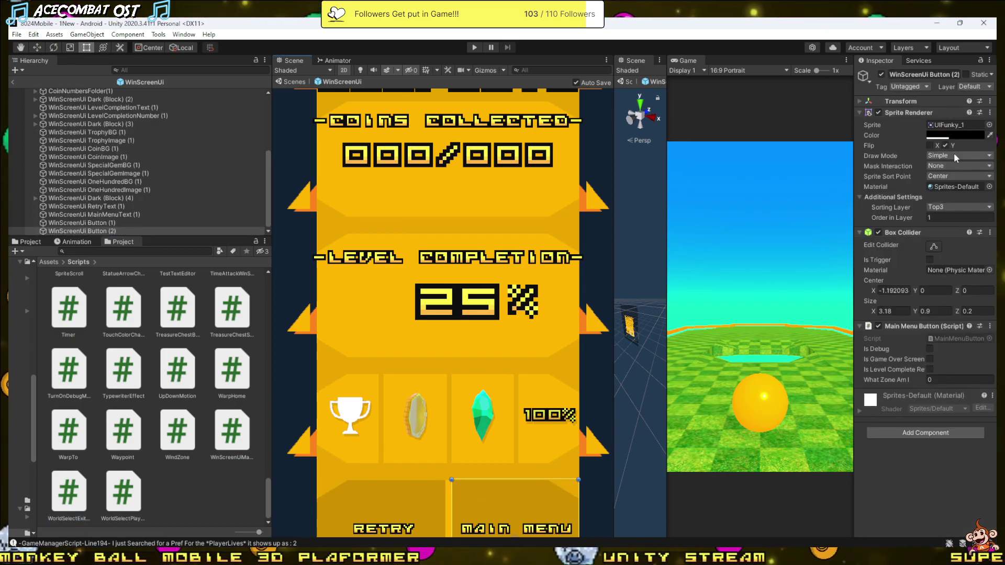
left_click(950, 338)
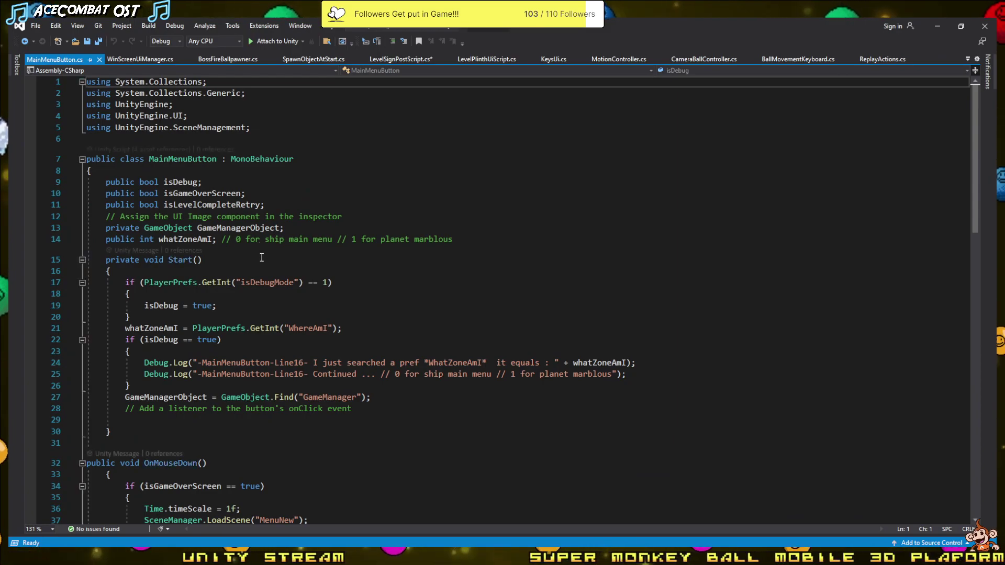
scroll(261, 257, "down", 3)
scroll(262, 257, "down", 8)
scroll(262, 257, "down", 4)
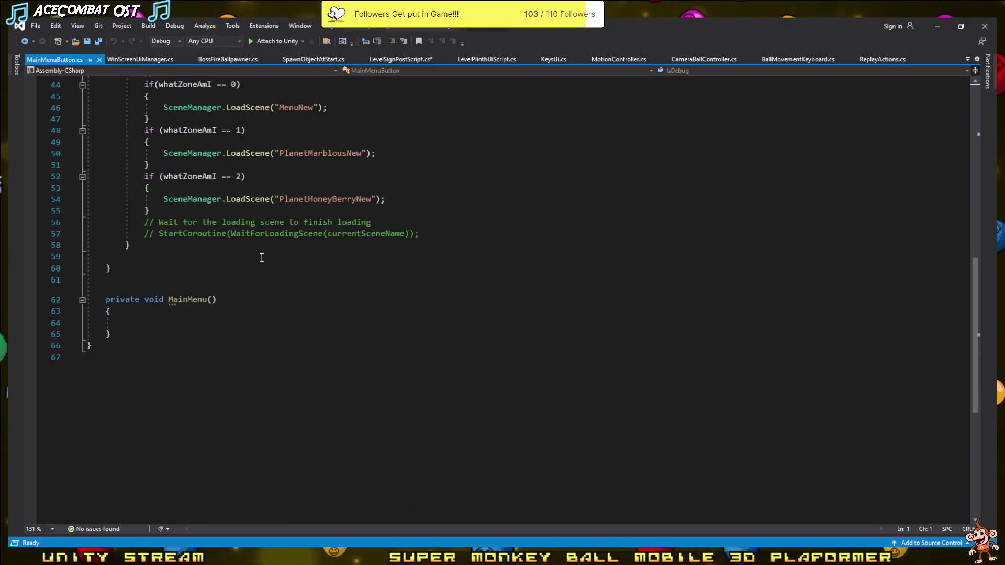
scroll(262, 257, "down", 3)
left_click(936, 25)
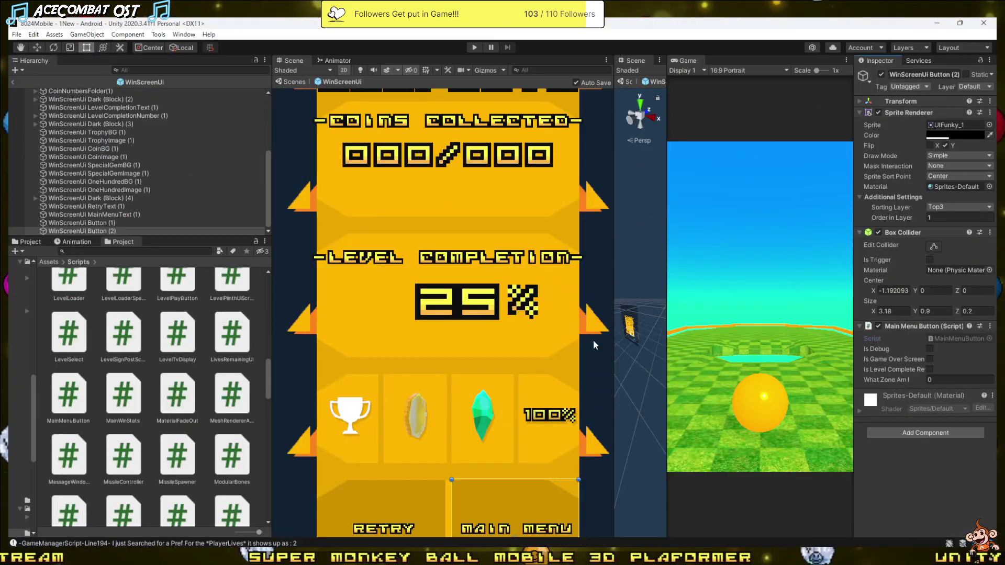
- Select the RETRY button and review its RetryButton script in Visual Studio
left_click(395, 502)
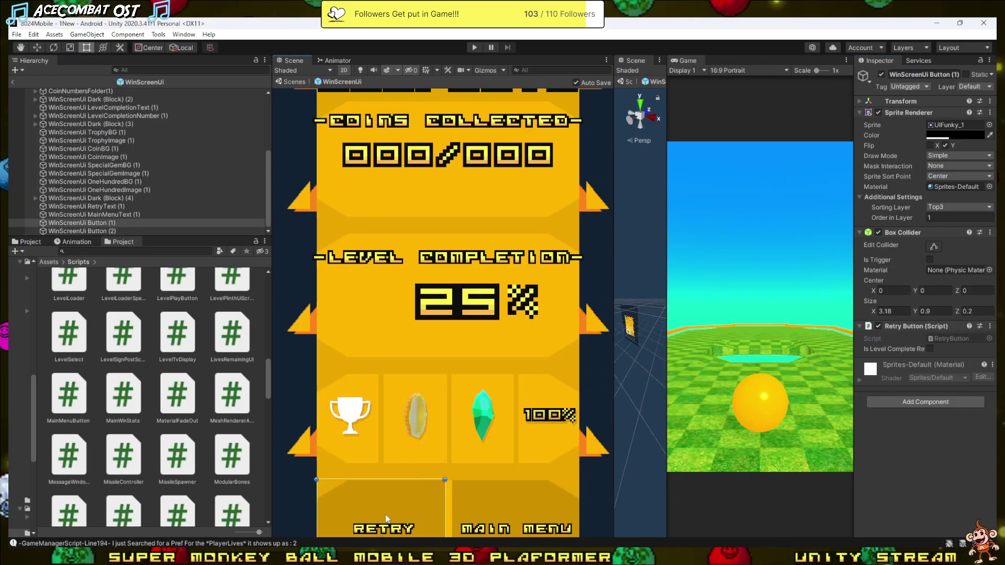
left_click(939, 338)
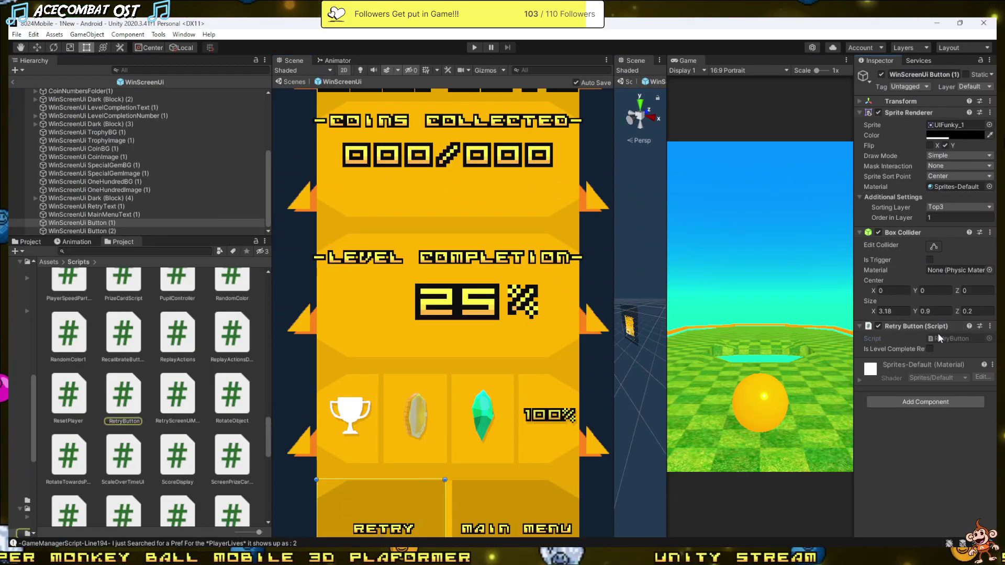
double_click(939, 335)
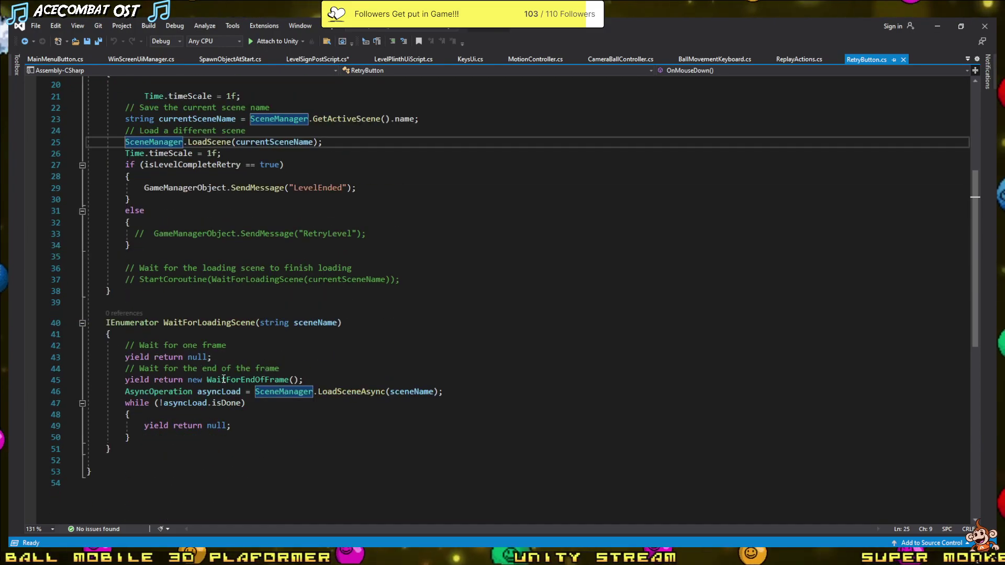
scroll(223, 379, "down", 3)
scroll(173, 293, "up", 5)
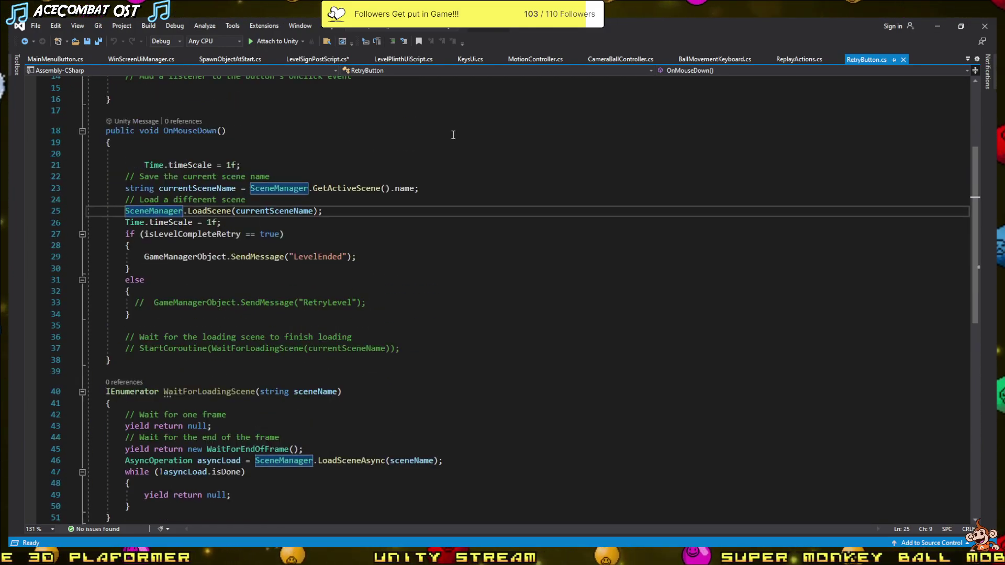
left_click(937, 25)
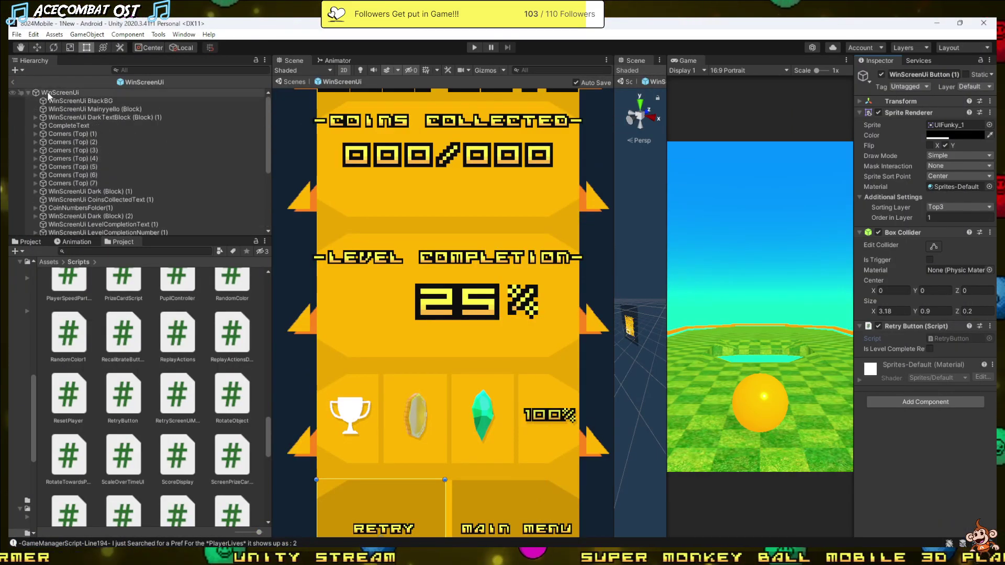
- Exit the WinScreenUi prefab back to scene 1New and select GameManager
left_click(50, 93)
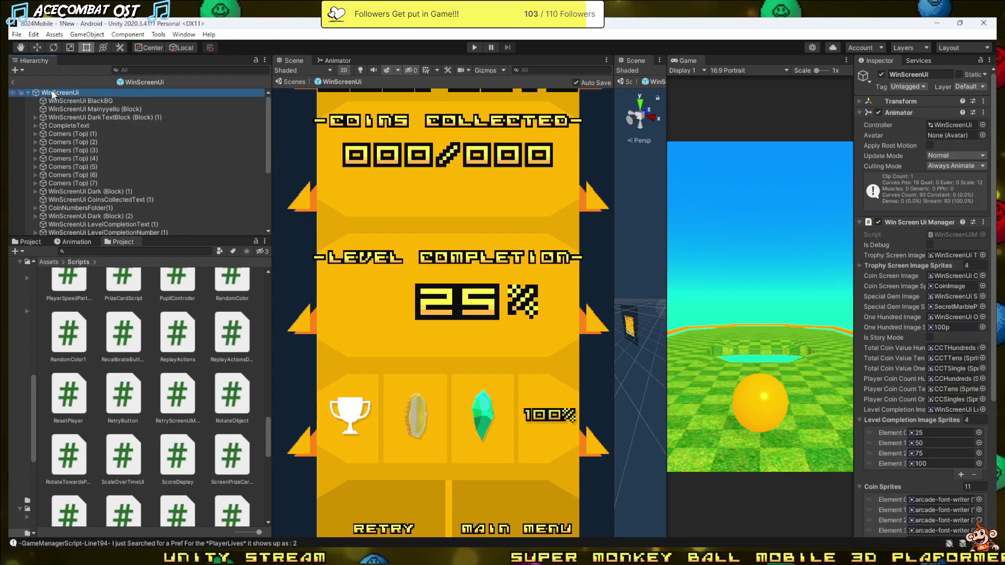
left_click(291, 83)
left_click(63, 112)
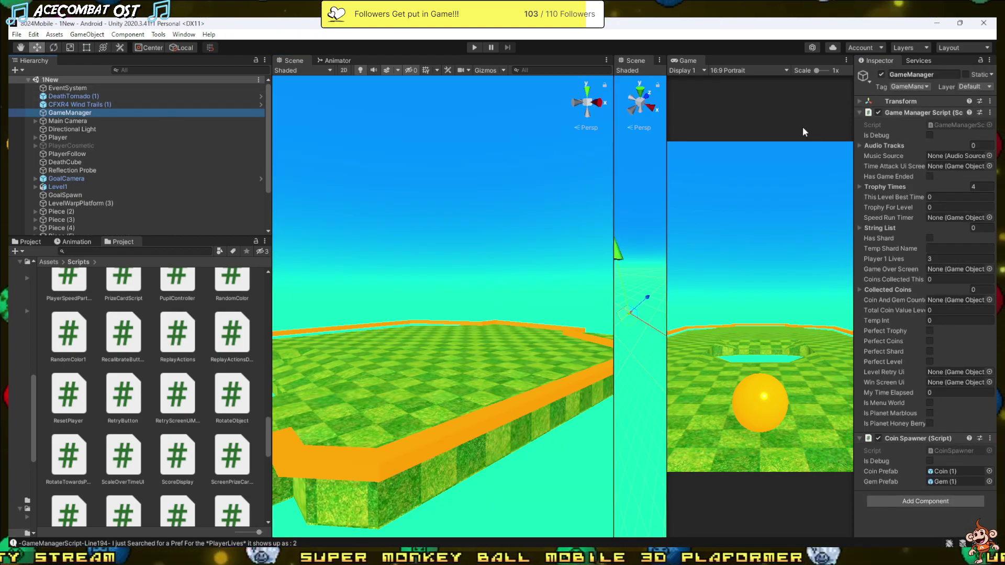
- Open GameManagerScript.cs and look over its secret-shard check lines in LevelEnded()
double_click(952, 124)
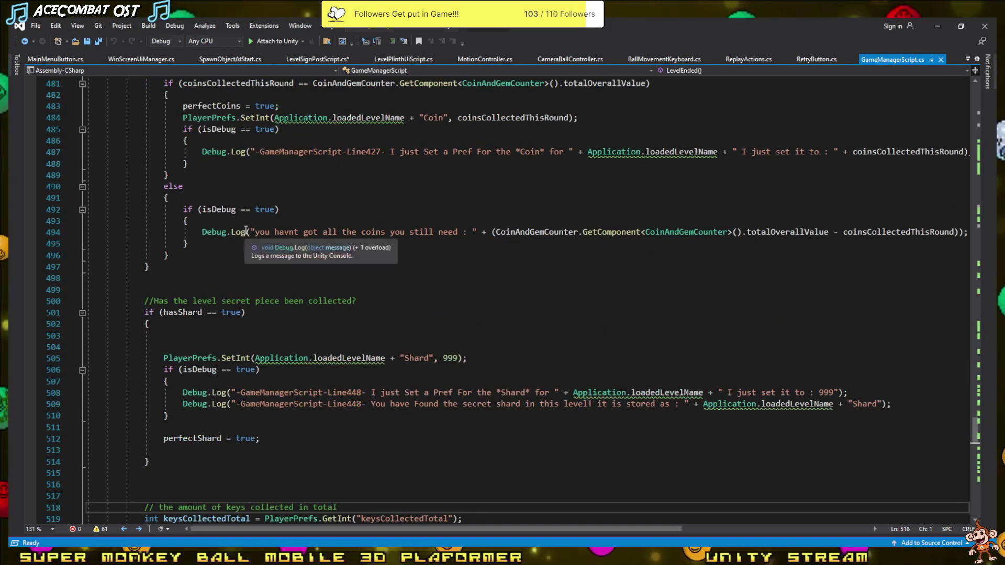
scroll(245, 231, "down", 5)
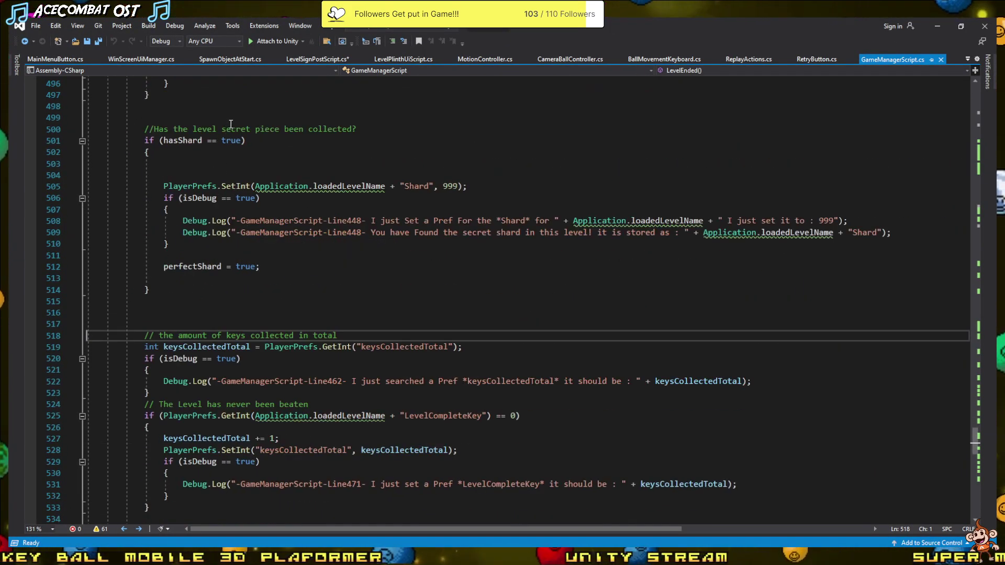
left_click_drag(231, 118, 246, 141)
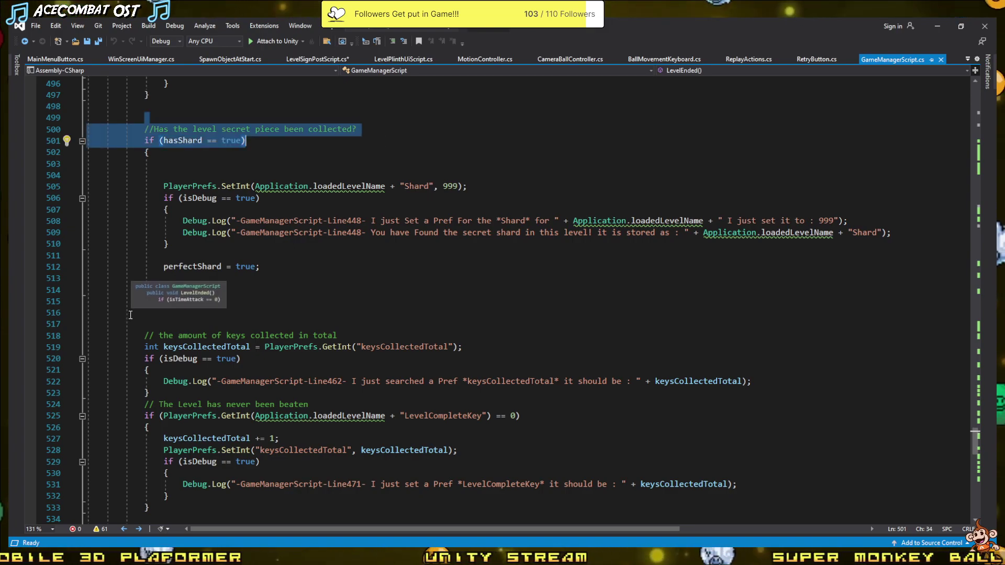
scroll(184, 408, "down", 3)
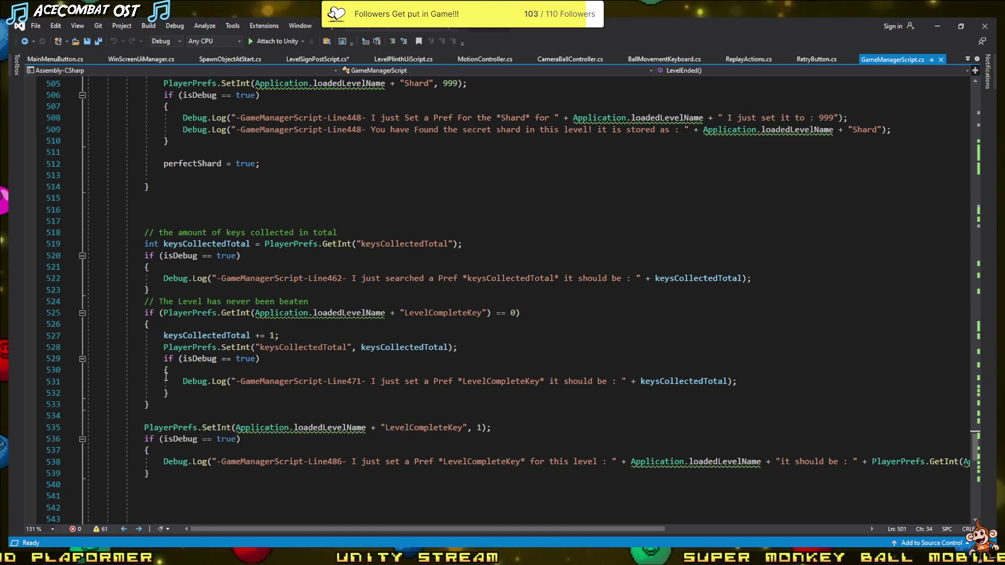
- Select the whole keys-collected block, from the keysCollectedTotal lookup through the level-complete check
left_click_drag(151, 245, 202, 286)
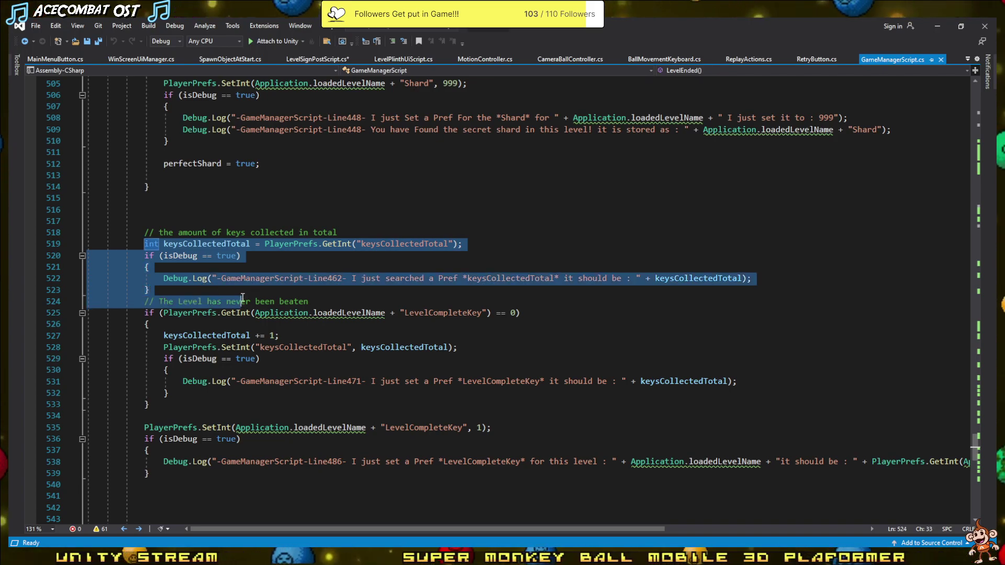
left_click_drag(147, 232, 184, 314)
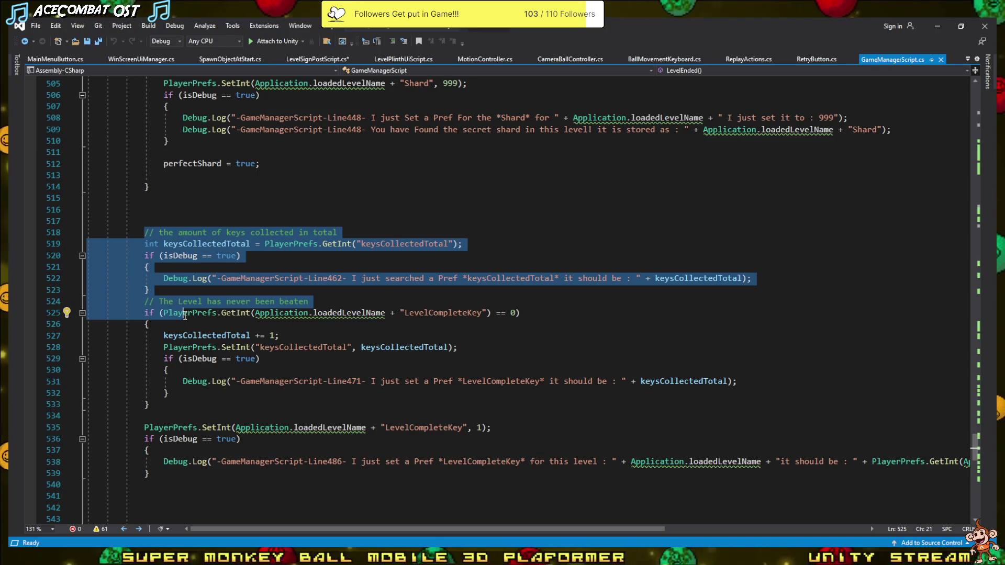
mouse_move(186, 316)
left_mouse_down()
mouse_move(165, 349)
mouse_move(178, 397)
left_mouse_up()
key("ctrl+c")
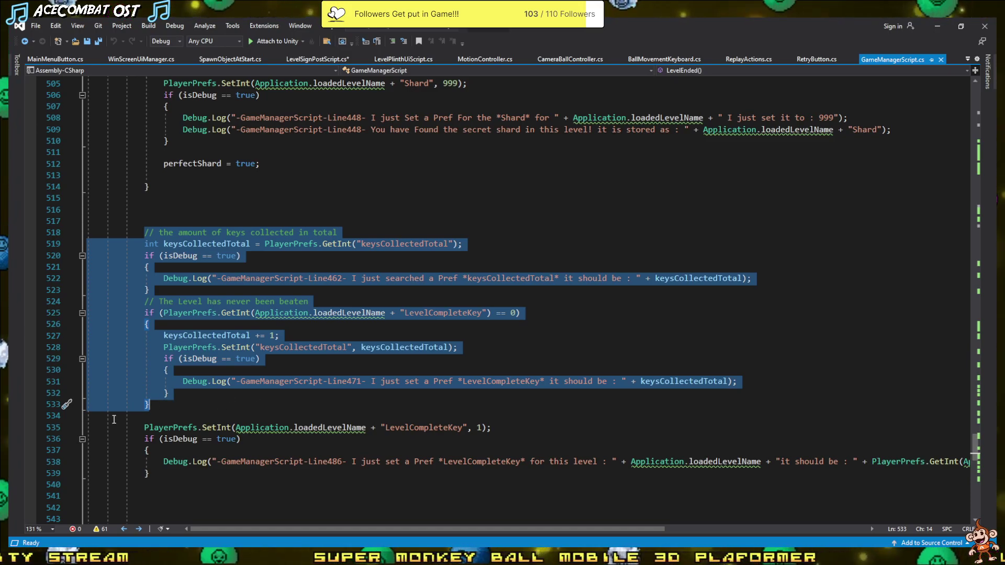
mouse_move(194, 350)
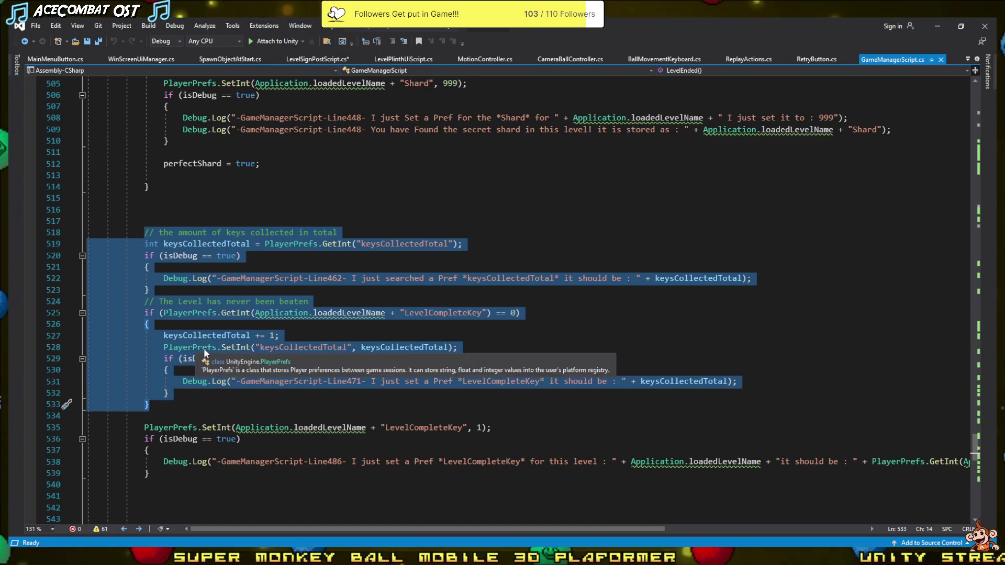
mouse_move(227, 356)
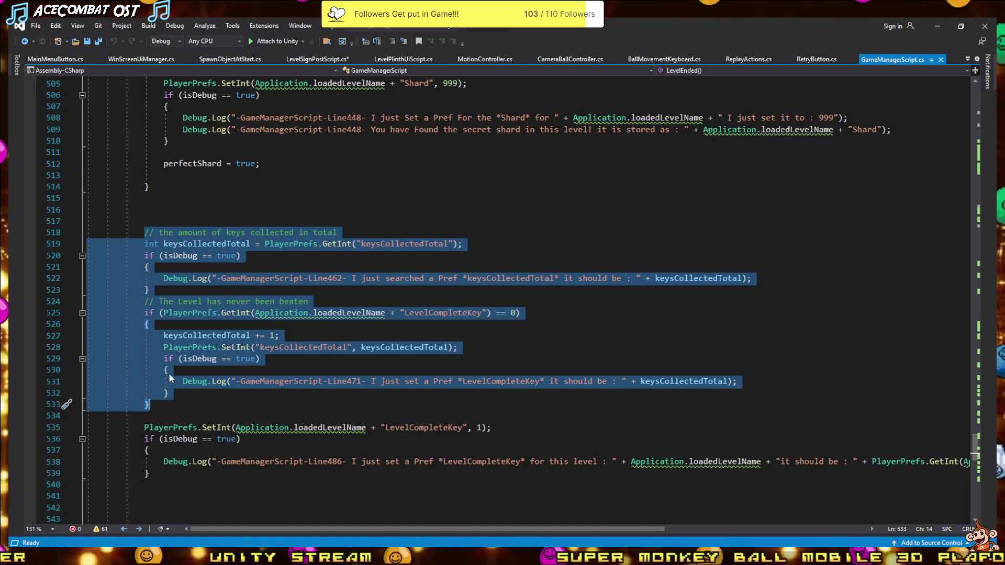
left_click(200, 396)
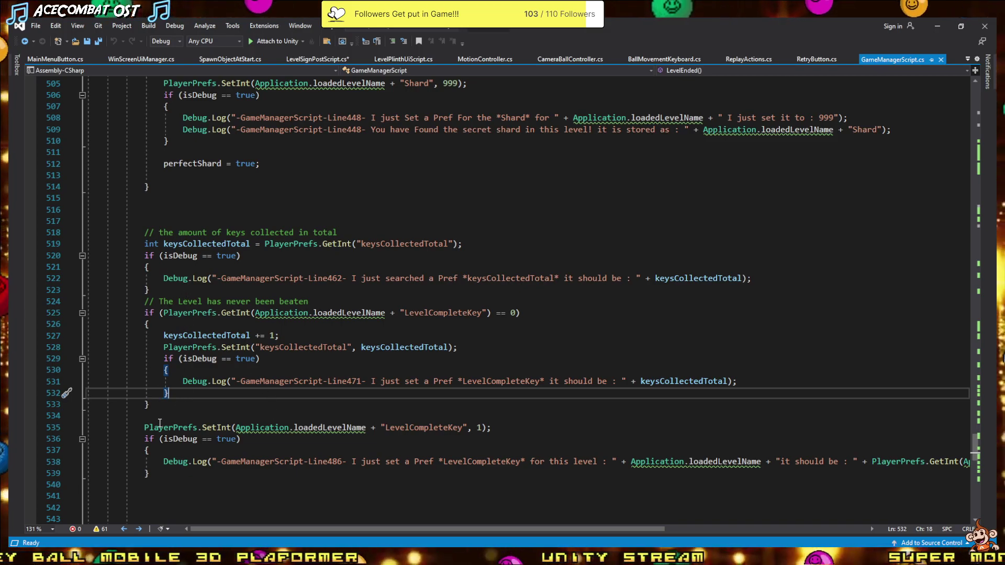
mouse_move(157, 407)
left_mouse_down()
mouse_move(124, 246)
mouse_move(151, 232)
left_mouse_up()
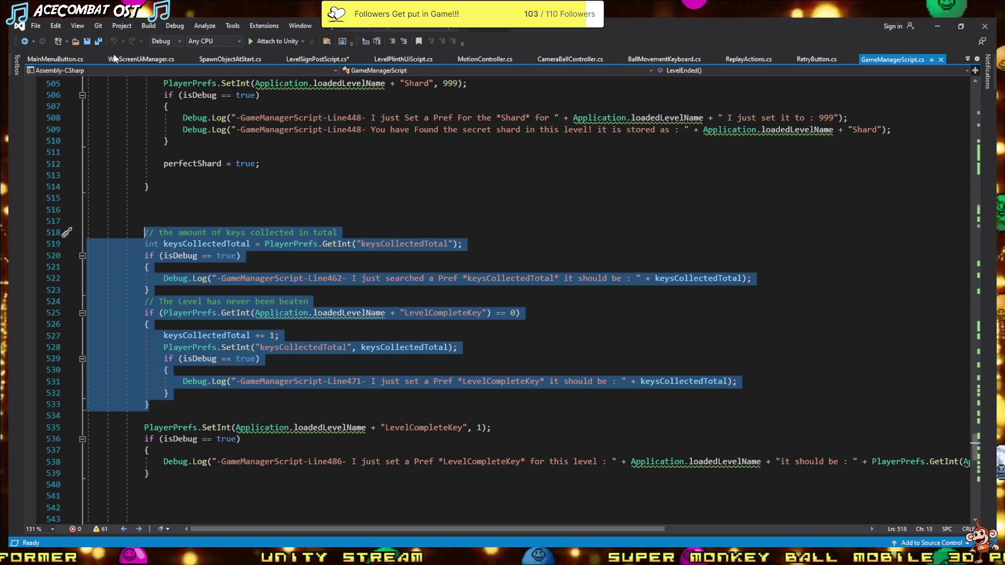
- Paste the keys-collected code into LevelSignPostScript's Start() after the debug-mode check
left_click(316, 59)
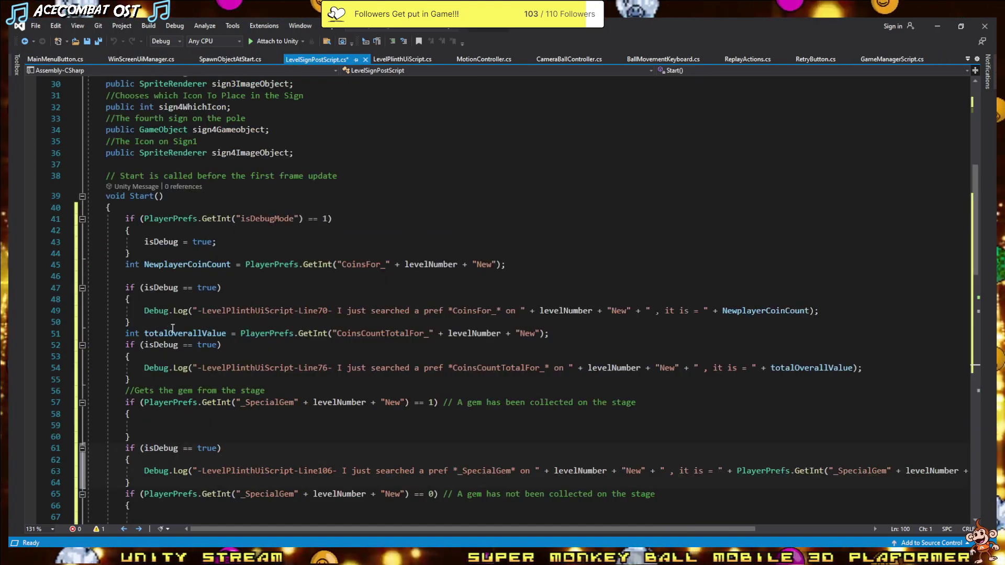
left_click(147, 209)
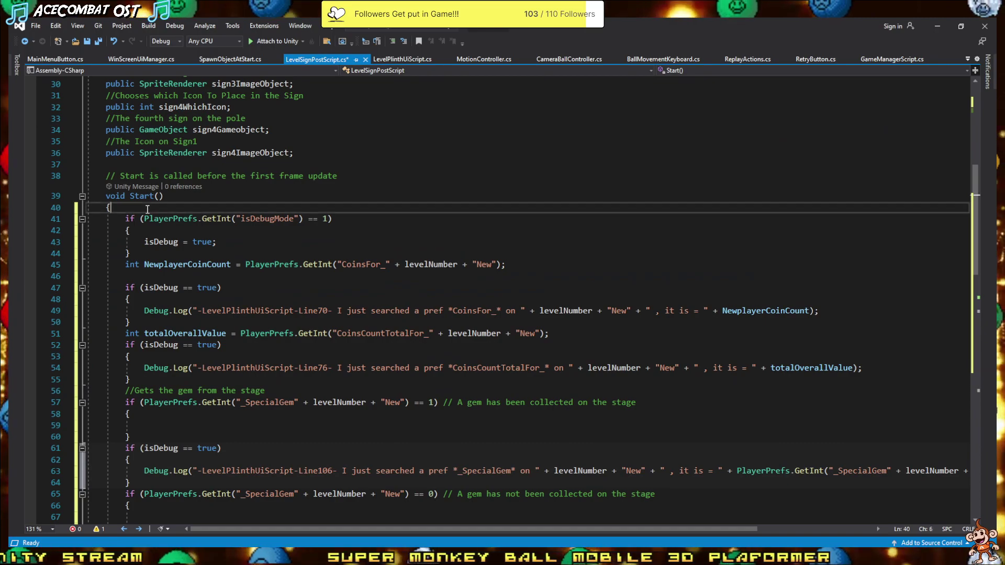
left_click(151, 255)
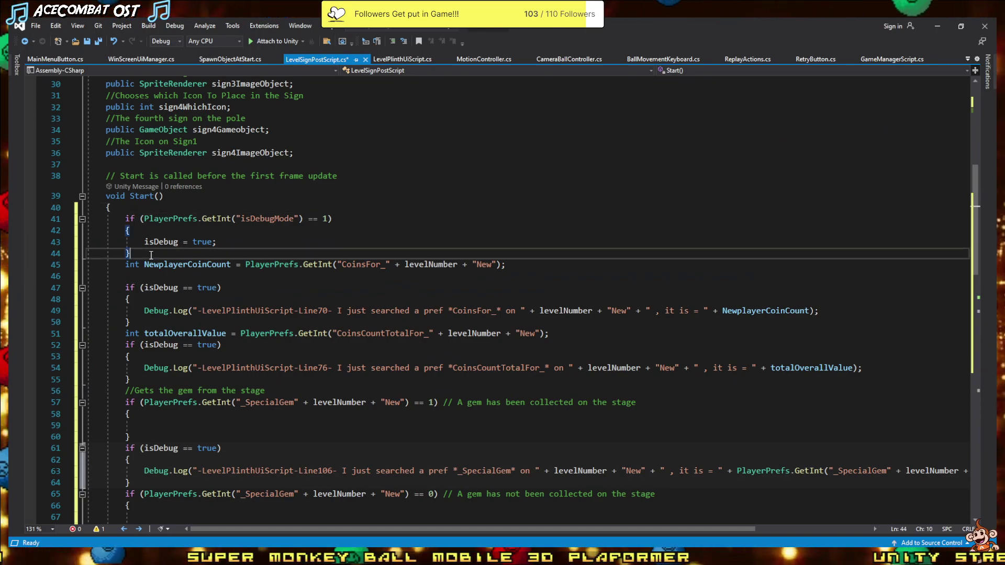
key("Return")
key("ctrl+v")
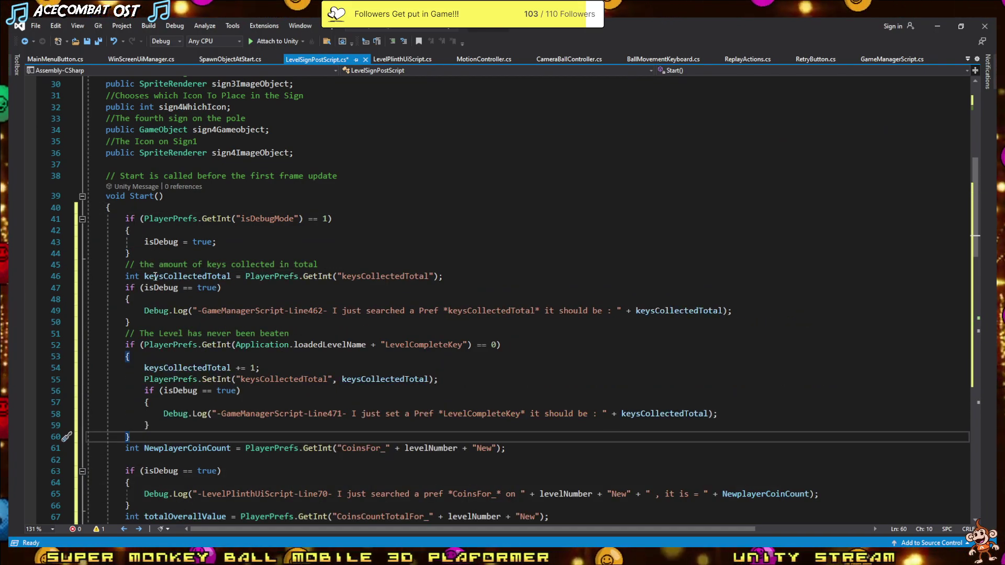
scroll(162, 265, "down", 2)
scroll(157, 251, "down", 4)
scroll(145, 210, "up", 4)
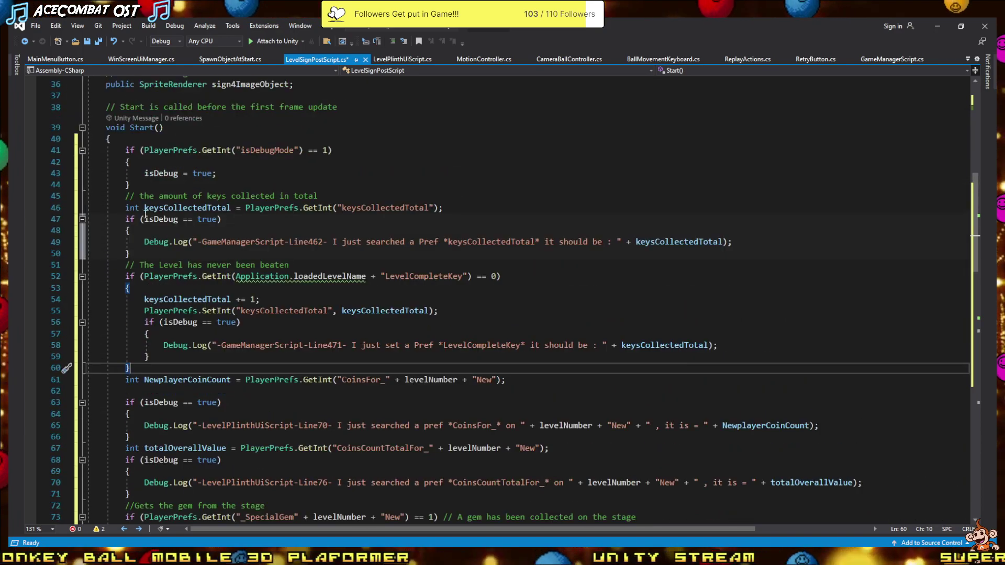
- Add a //////Keys////// divider comment above the pasted keys code
left_click(146, 184)
key("Return")
key("Return")
type("////////////////////////////////////////////////////////")
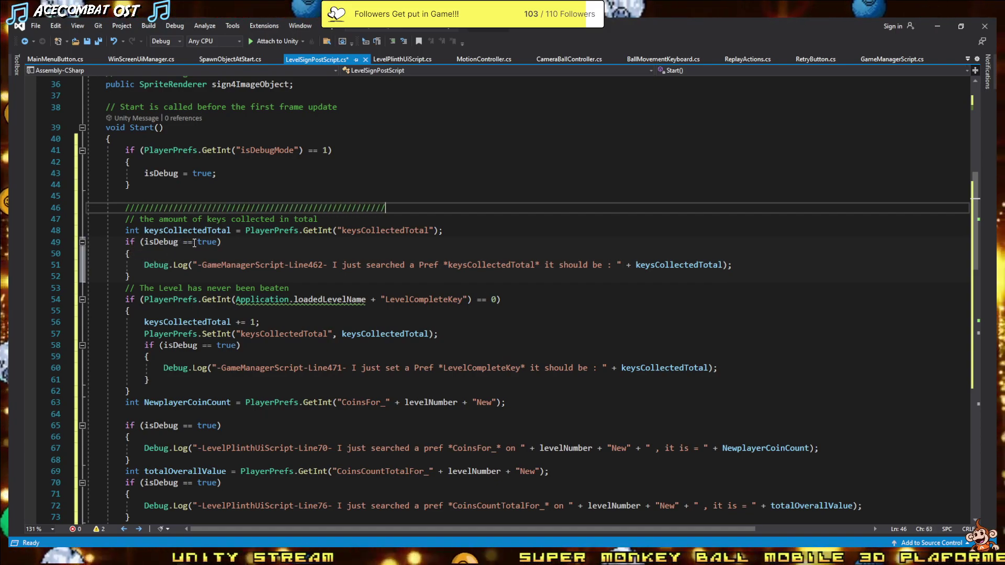
type("K")
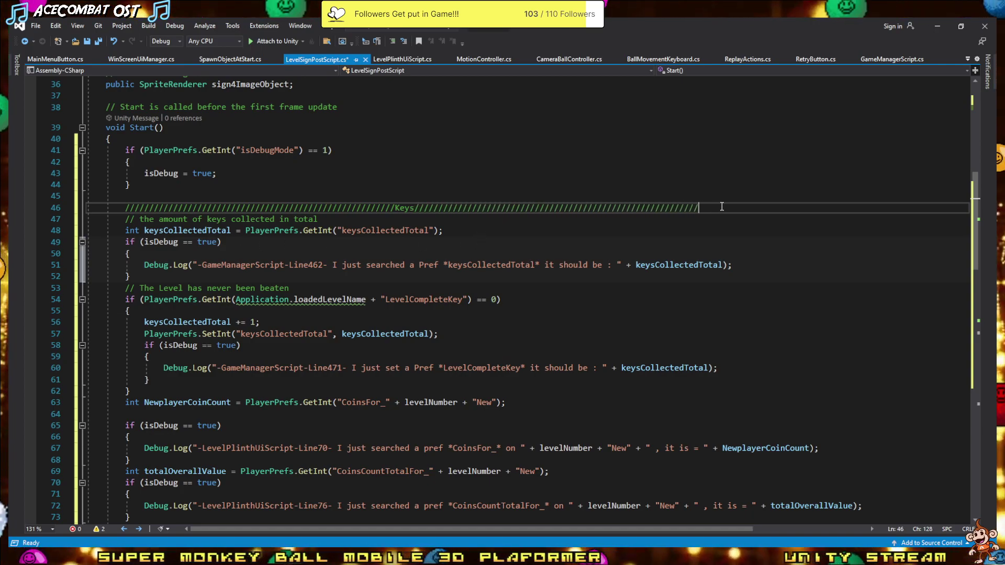
- Copy the divider above int NewplayerCoinCount and rename its label to Coins
left_click_drag(800, 206, 135, 206)
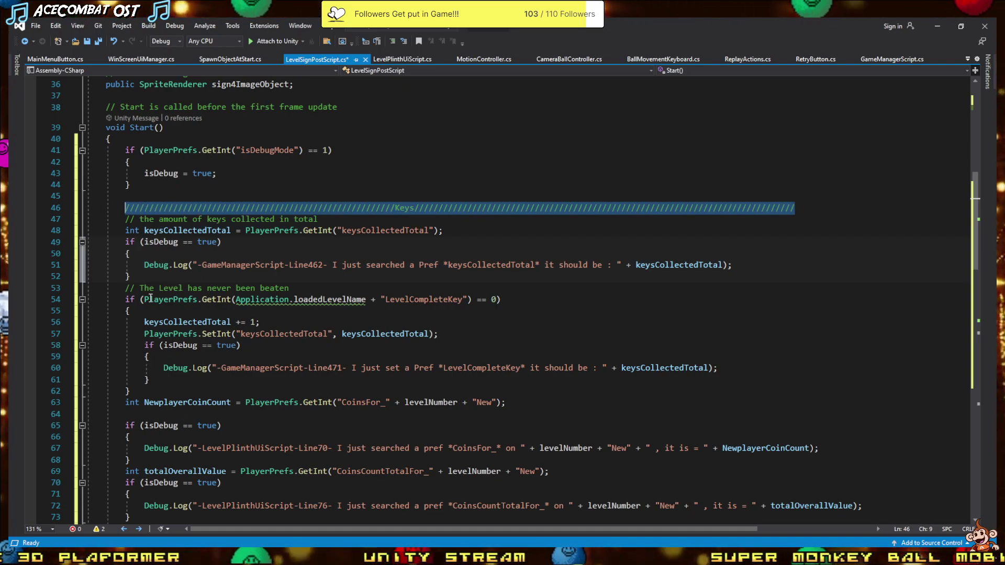
scroll(150, 299, "down", 1)
left_click(136, 365)
key("Return")
key("Up")
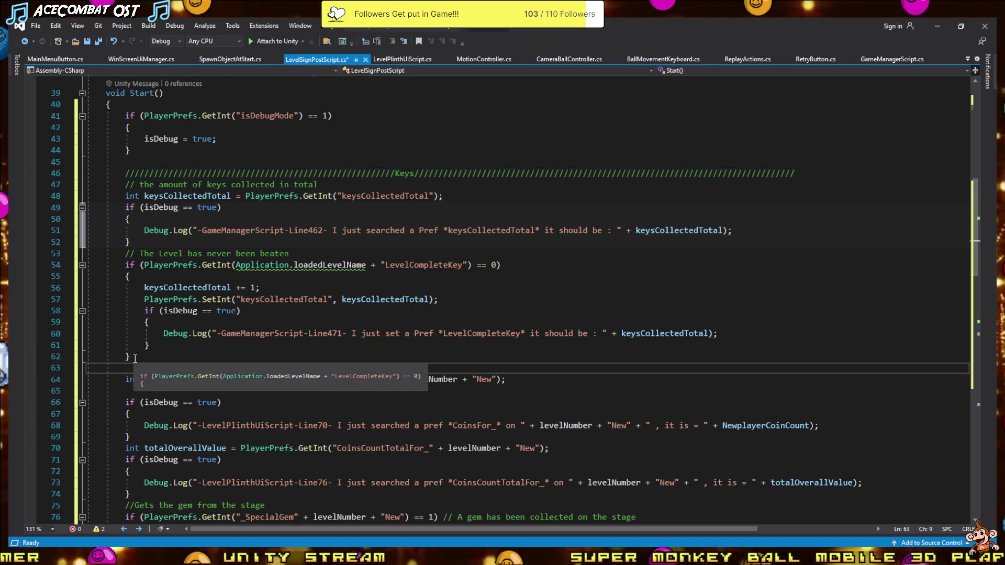
type("////////////////////////////////////////////////////////Keys///////////////////////////////////////////////////////////////////////////////")
double_click(400, 367)
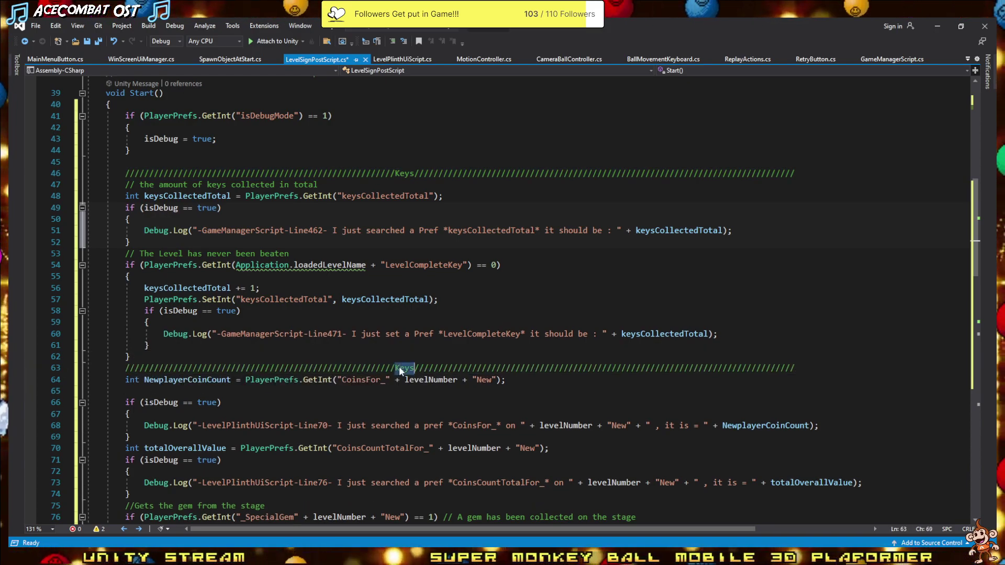
type("Coin")
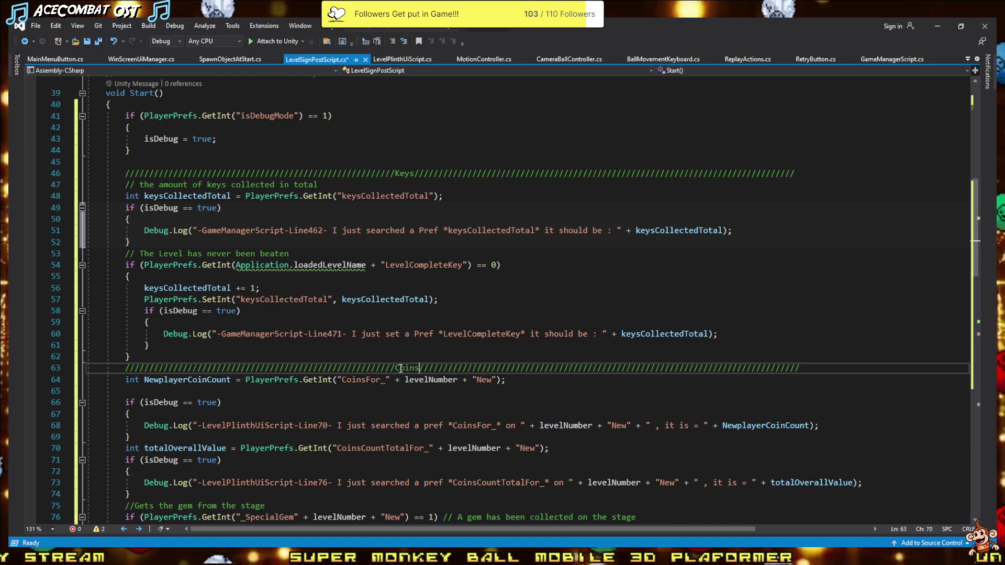
left_click(706, 357)
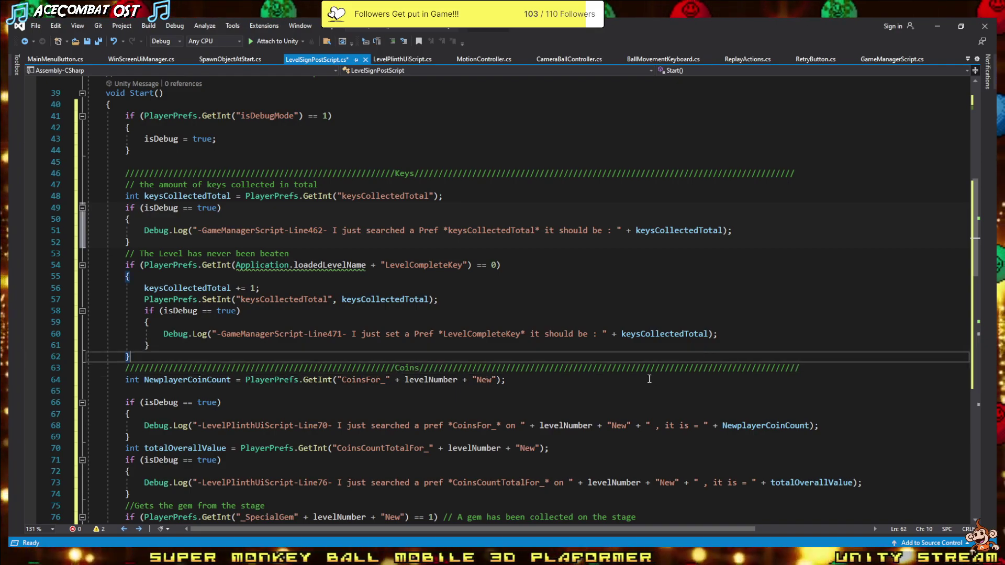
scroll(597, 401, "down", 4)
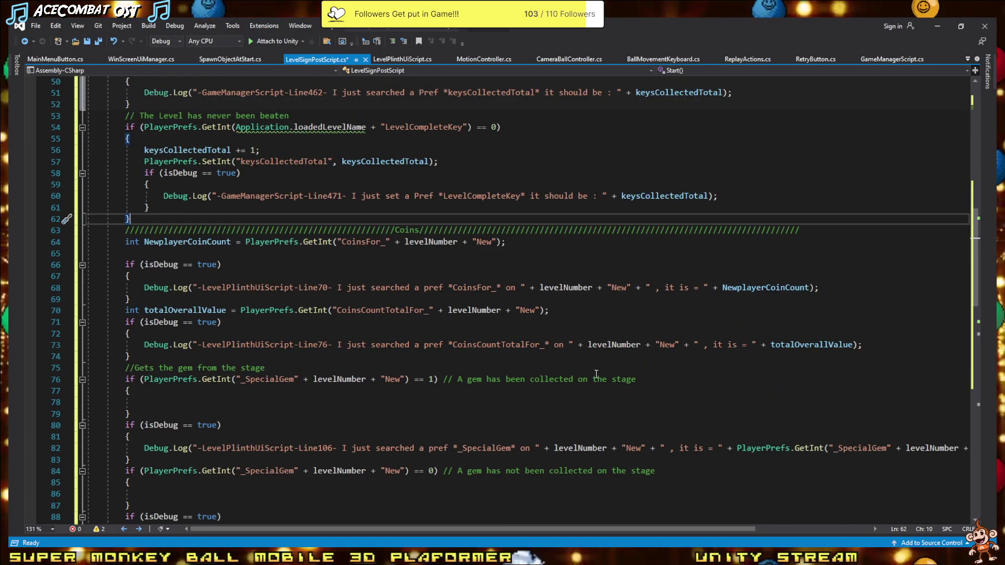
left_click(191, 352)
- Insert a copy of the divider comment above the gem code and label it Gemerald
key("Return")
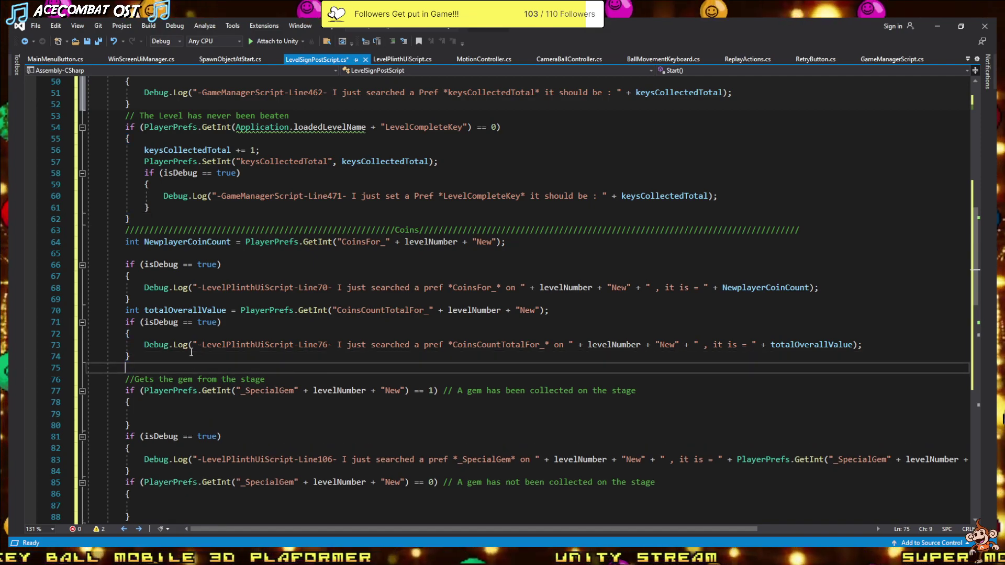
key("Return")
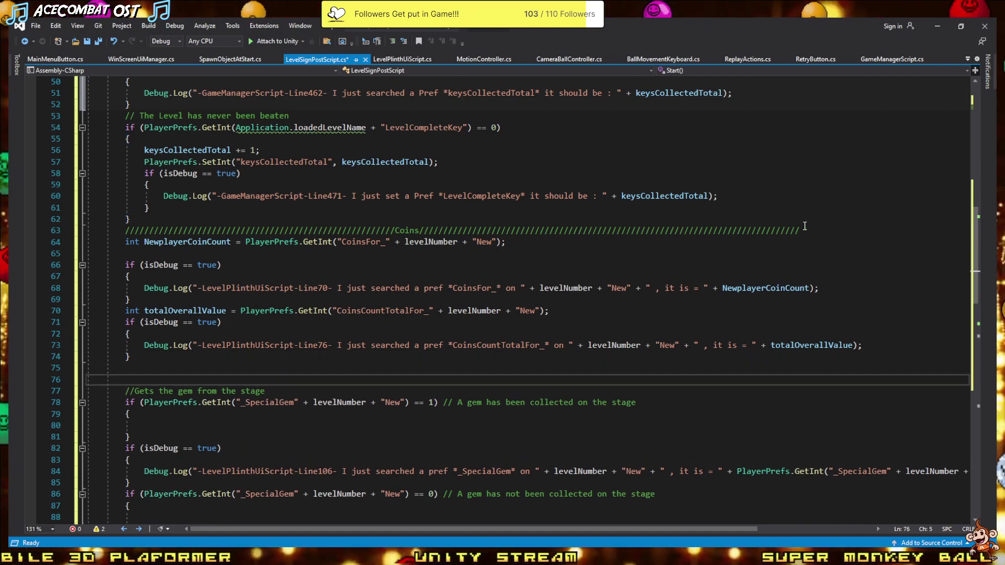
left_click_drag(803, 230, 338, 252)
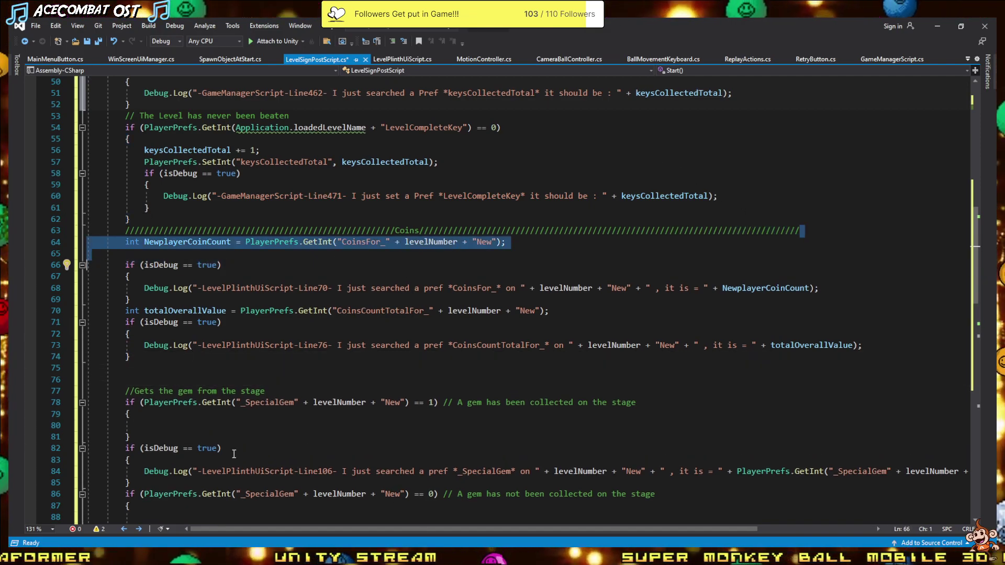
left_click(132, 381)
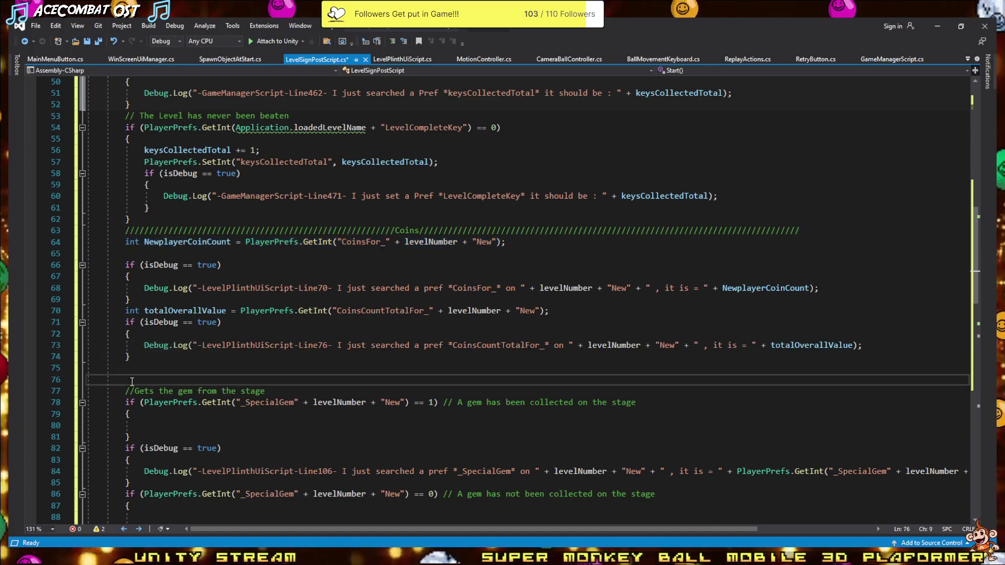
double_click(403, 382)
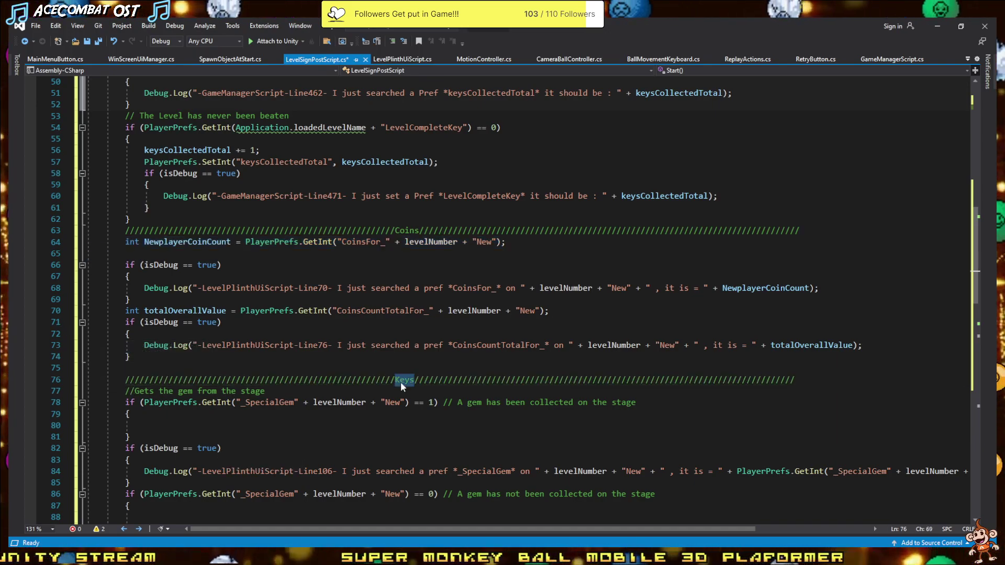
type("Gemerald")
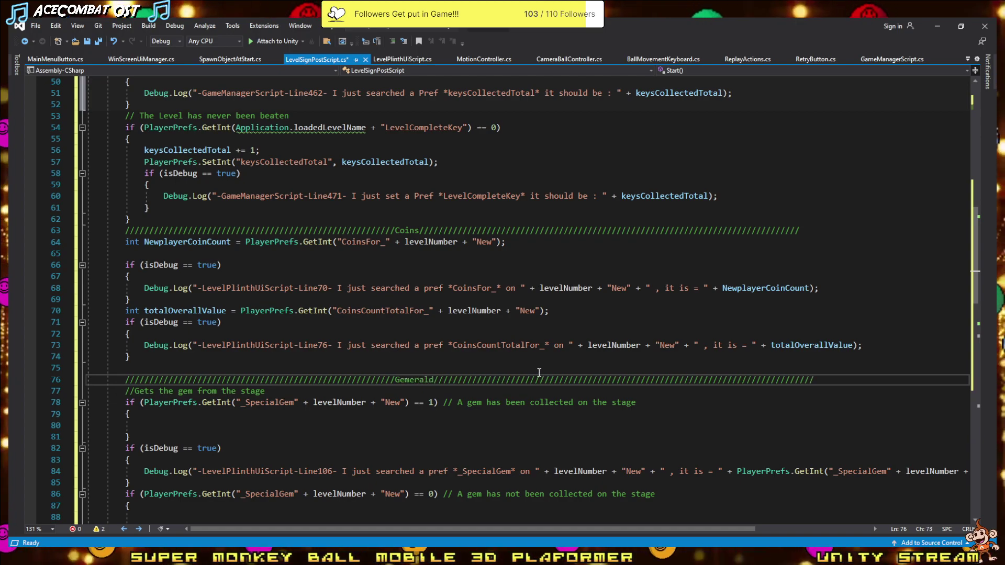
scroll(540, 373, "down", 1)
scroll(374, 389, "down", 5)
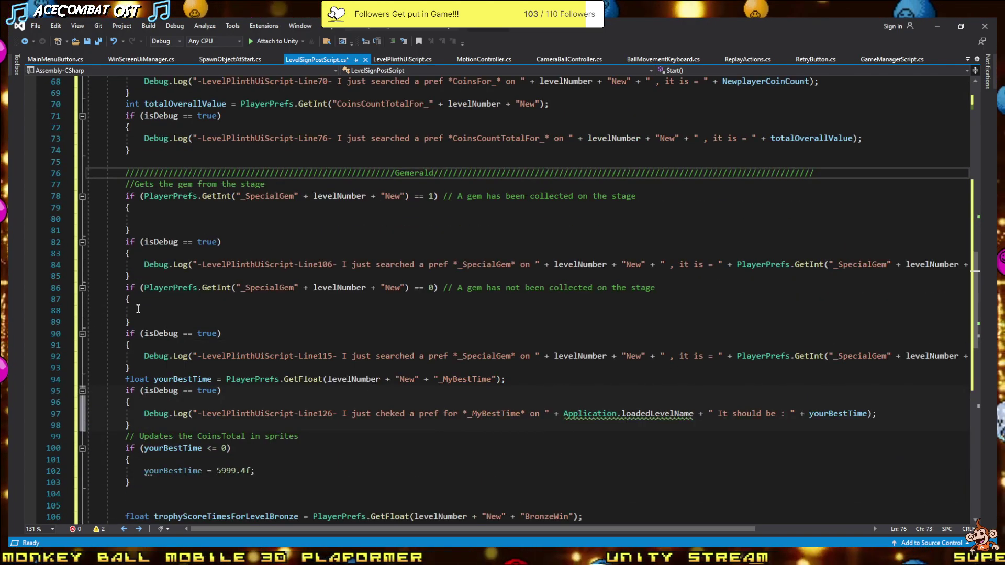
- Paste the divider above the float yourBestTime code and relabel it Trophy
left_click(139, 369)
key("Return")
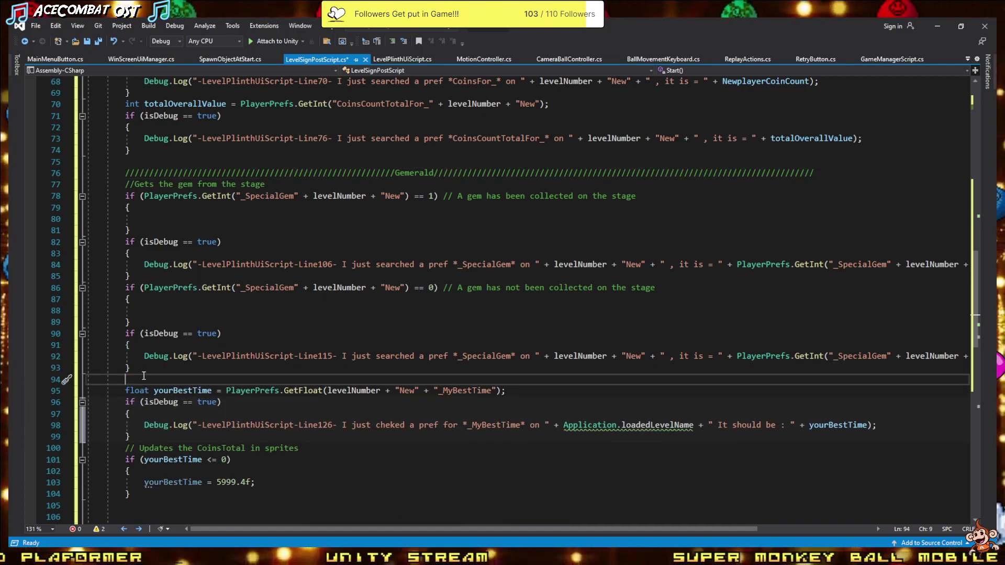
key("Return")
key("ctrl+v")
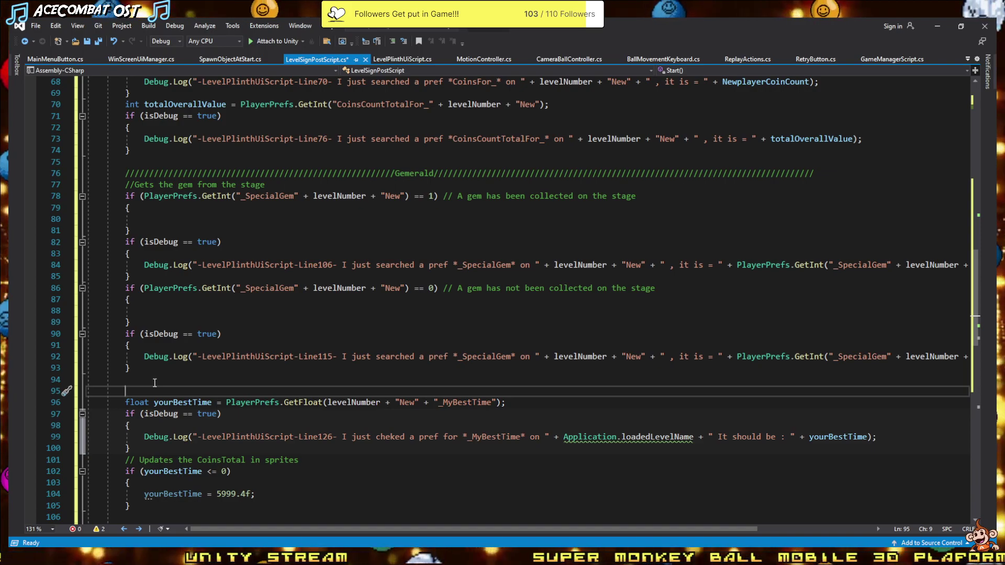
double_click(404, 391)
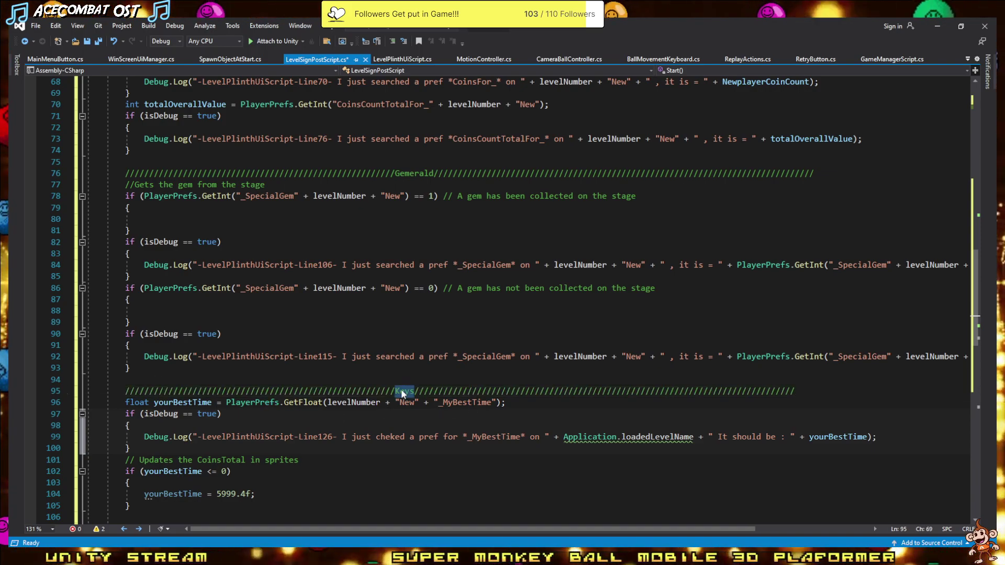
type("Tr")
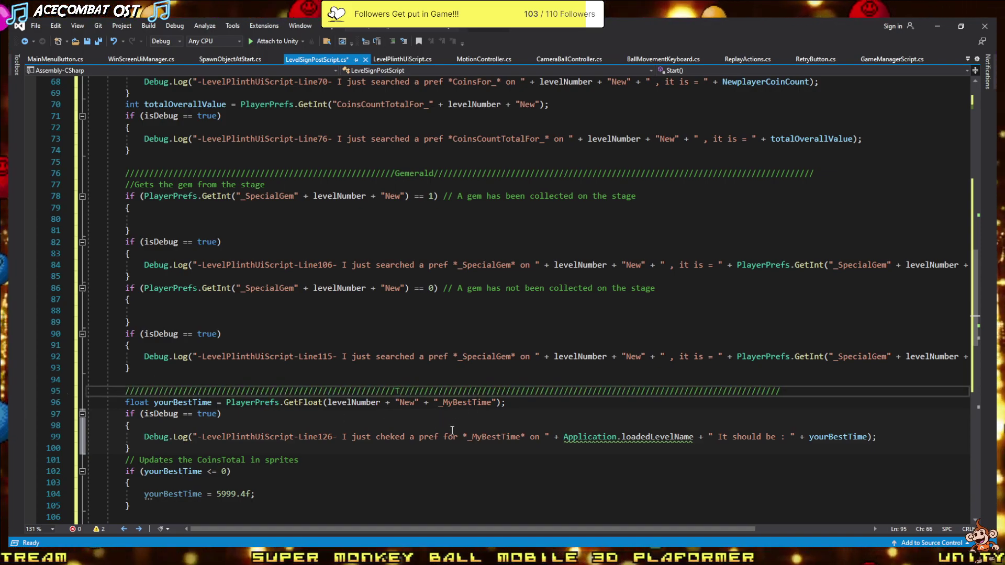
type("ophy")
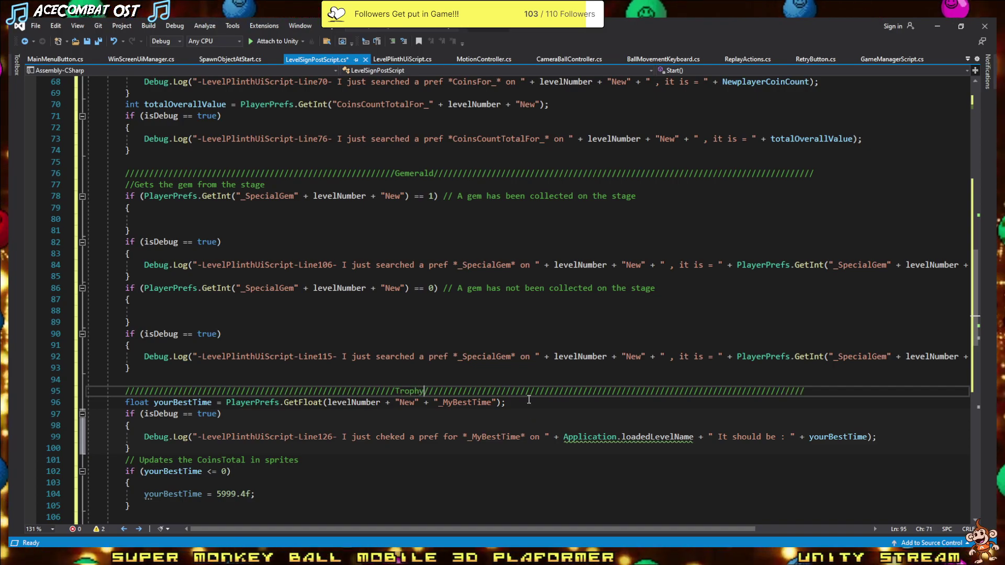
scroll(456, 324, "down", 1)
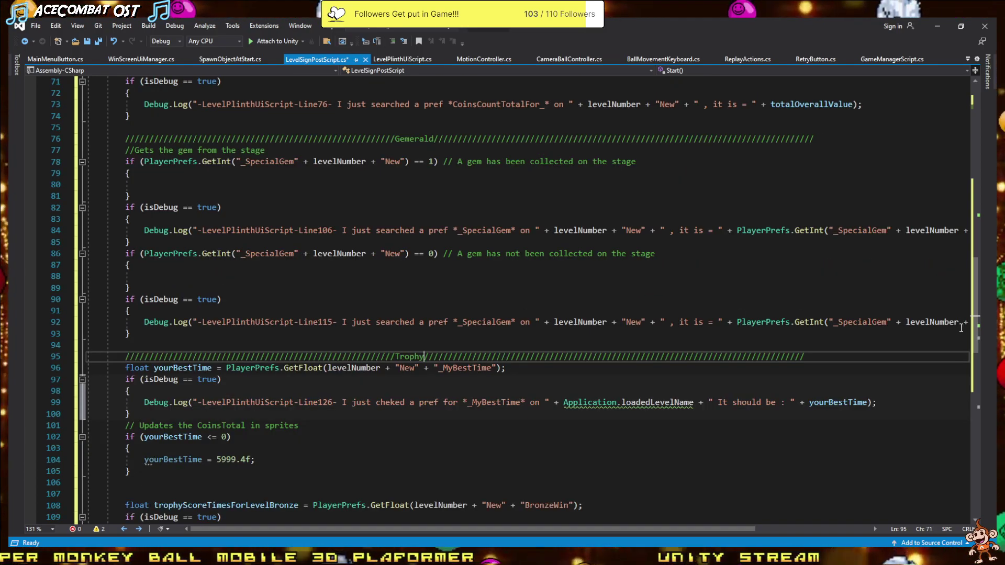
left_click(813, 361)
type("//")
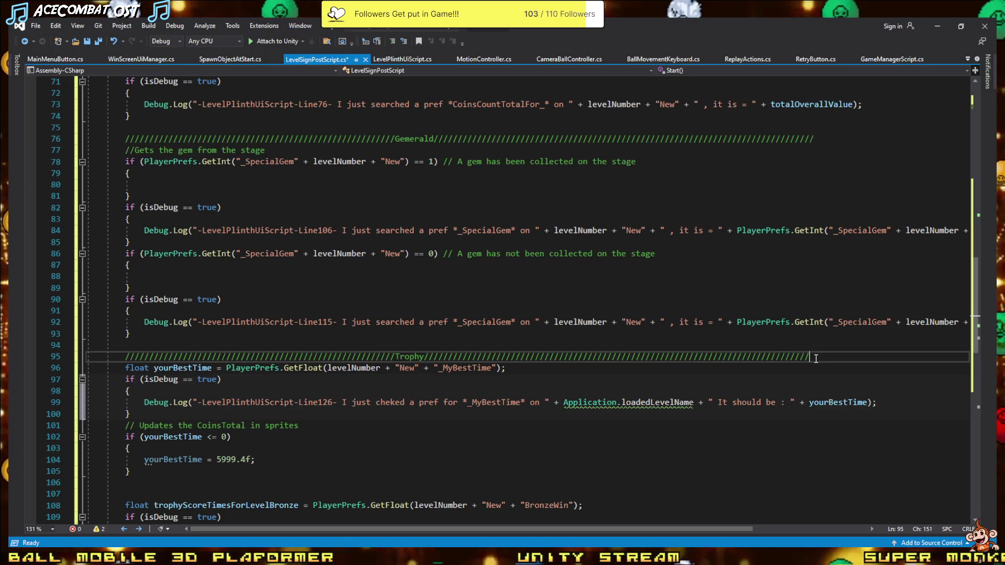
scroll(626, 289, "down", 7)
scroll(626, 289, "down", 2)
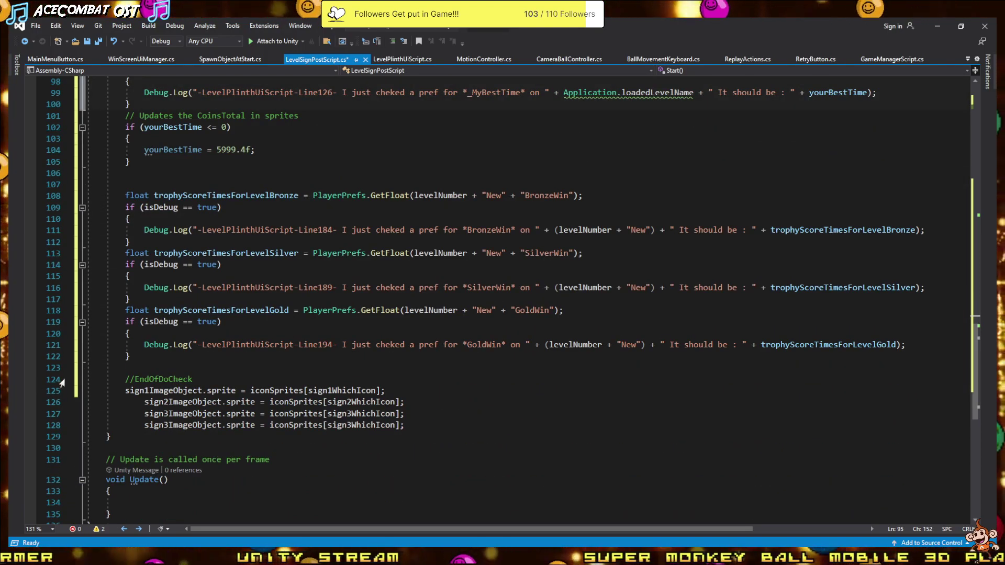
left_click(137, 369)
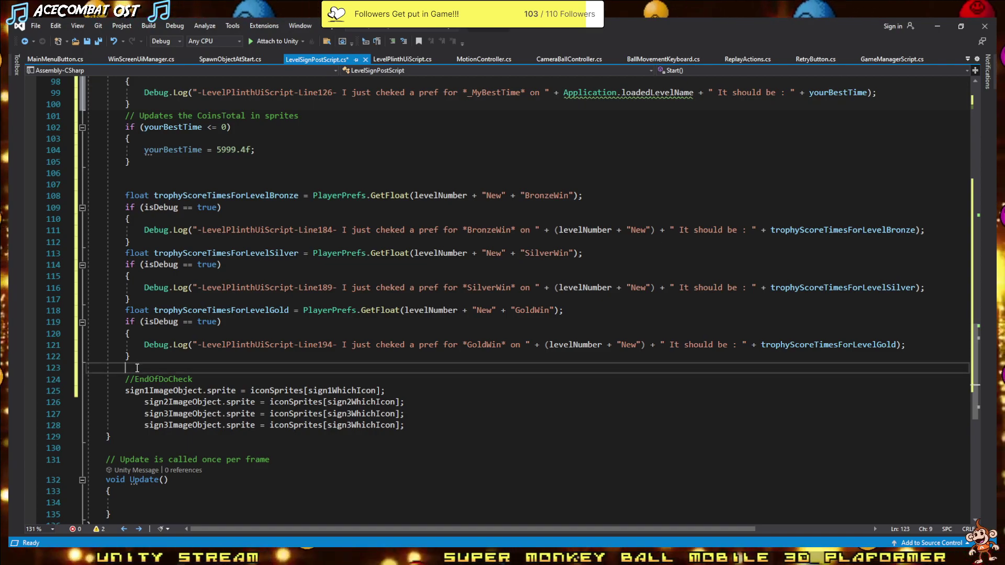
key("Return")
scroll(270, 273, "up", 4)
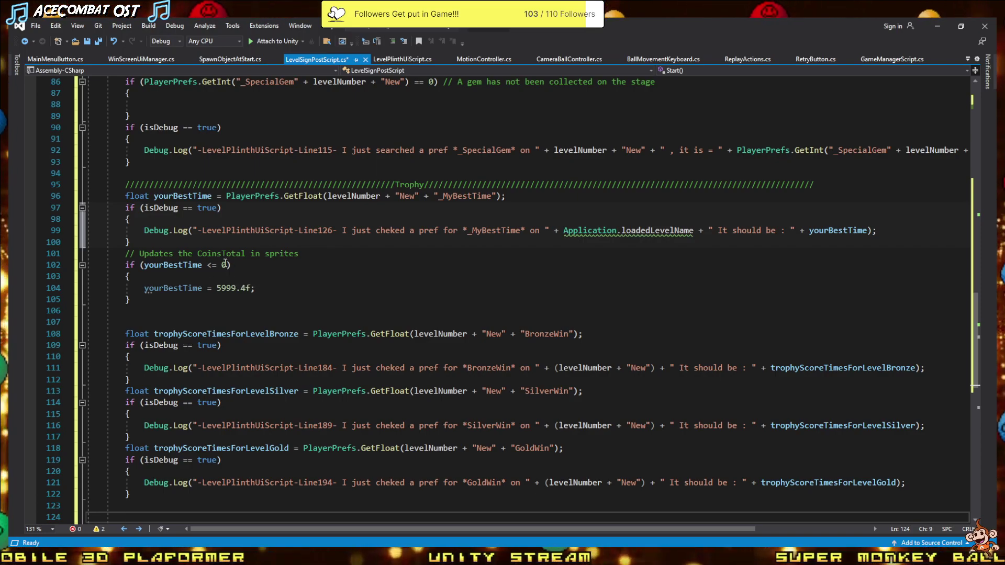
left_click(140, 301)
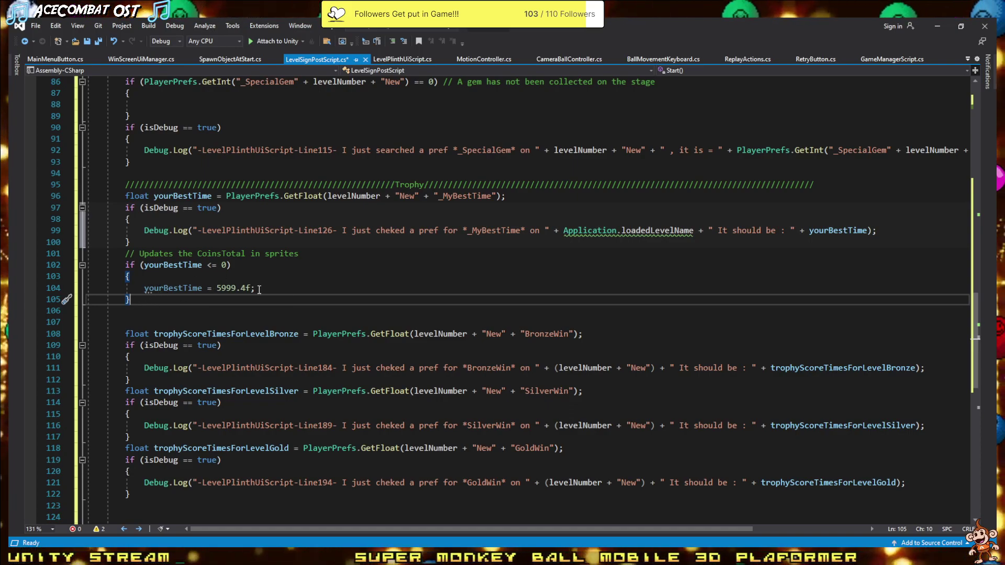
left_click_drag(255, 288, 112, 288)
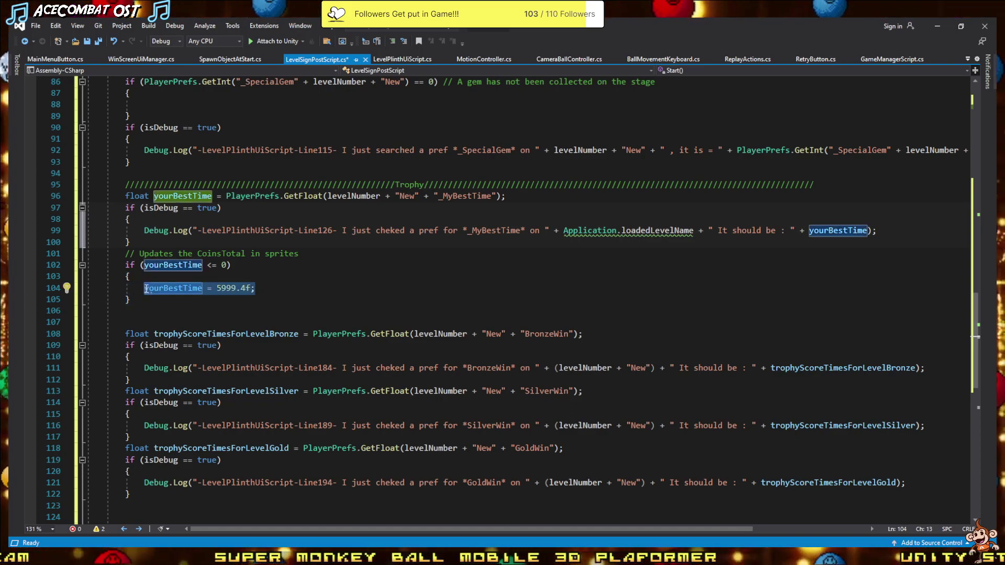
left_click(170, 307)
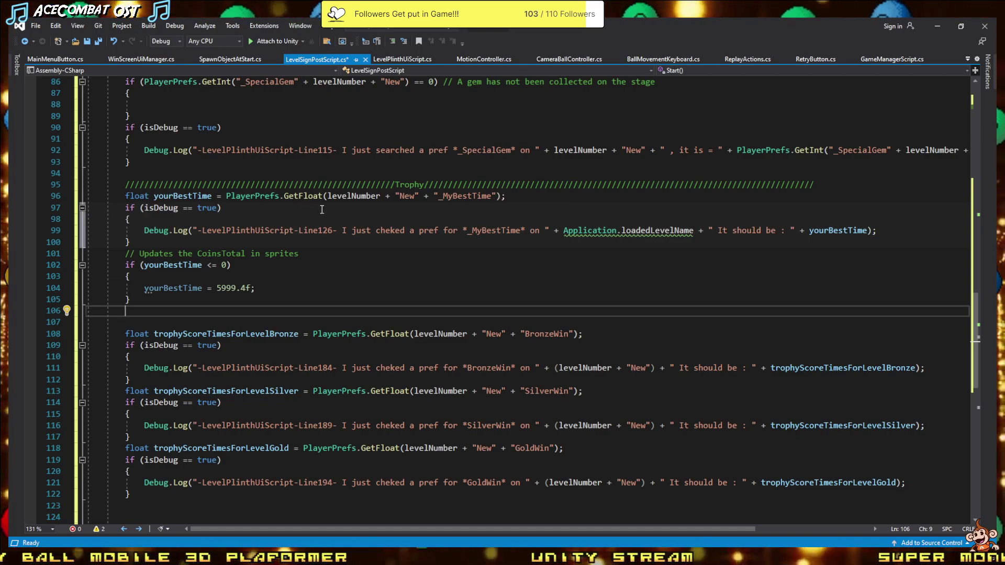
left_click_drag(497, 196, 224, 196)
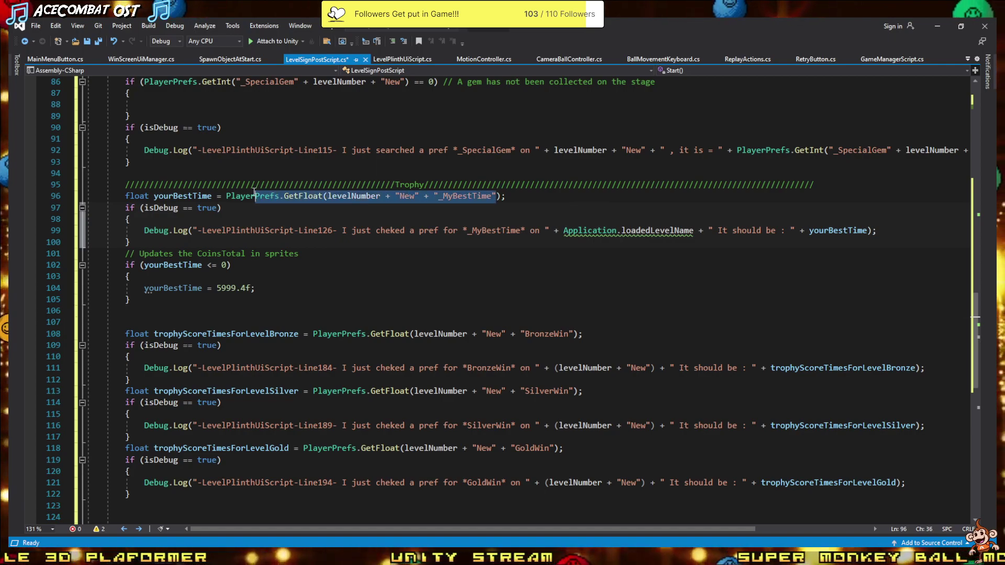
left_click(393, 215)
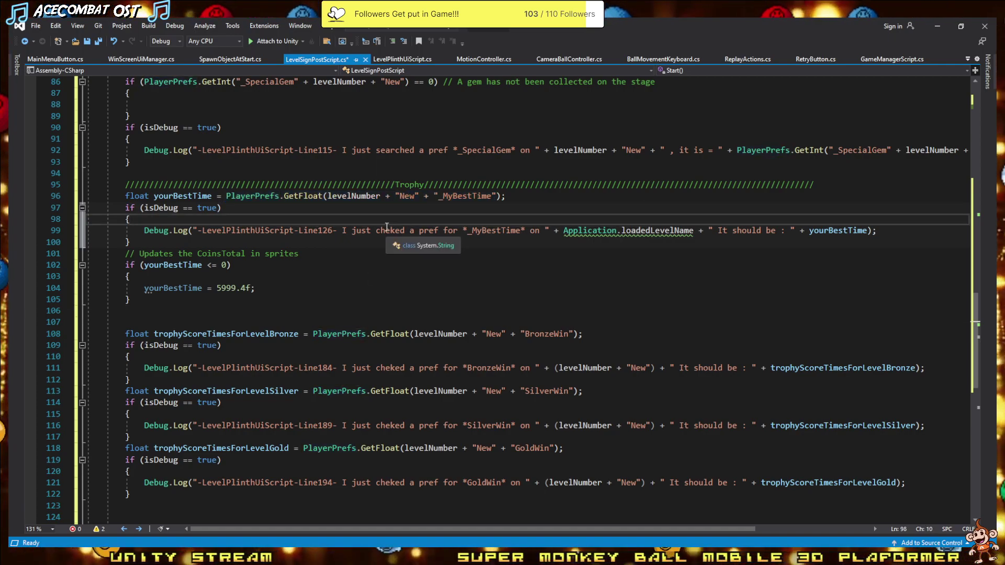
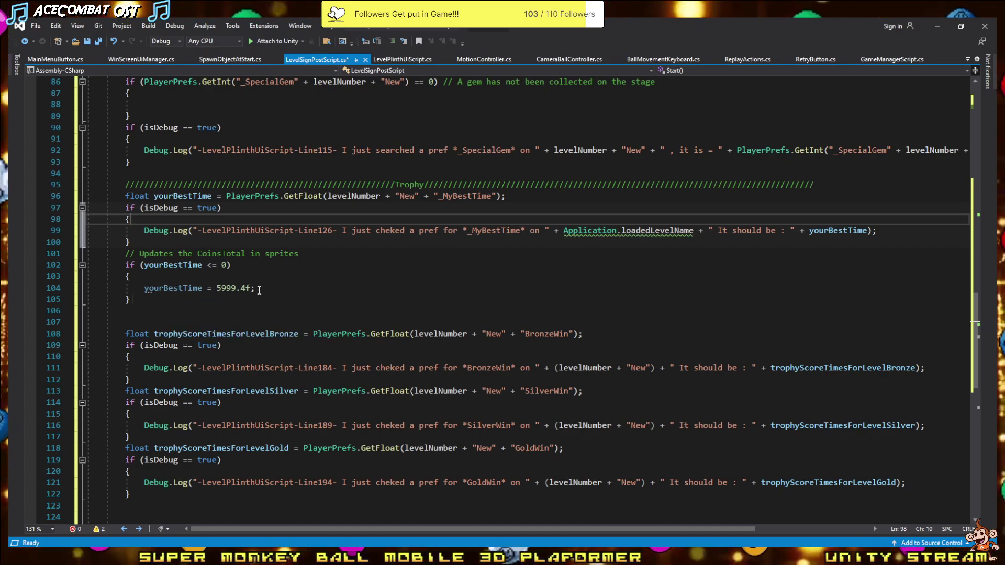
- Remove the yourBestTime = 5999.4f reset and add an empty else branch after the if block
left_click_drag(257, 288, 106, 291)
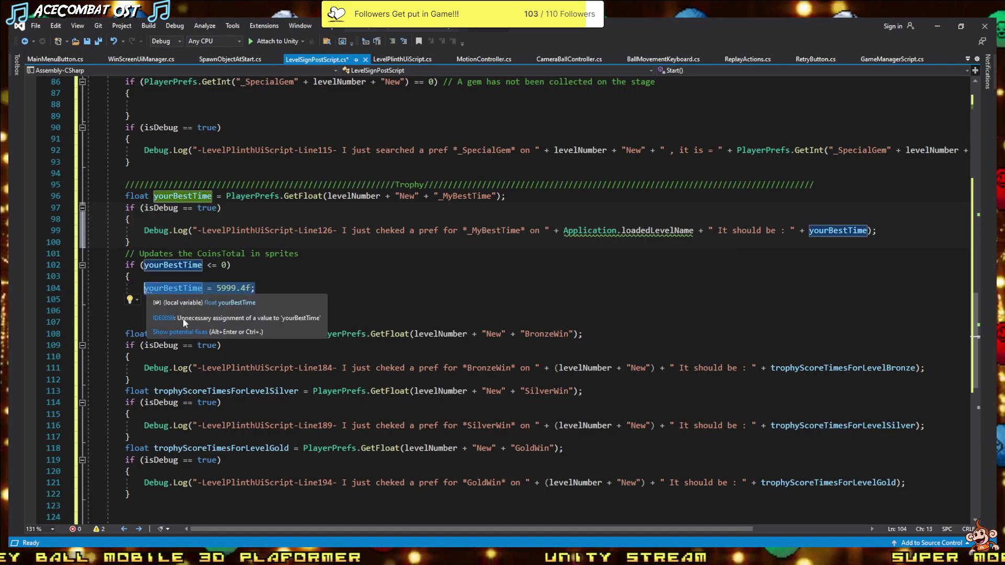
key("BackSpace")
type("//Havent")
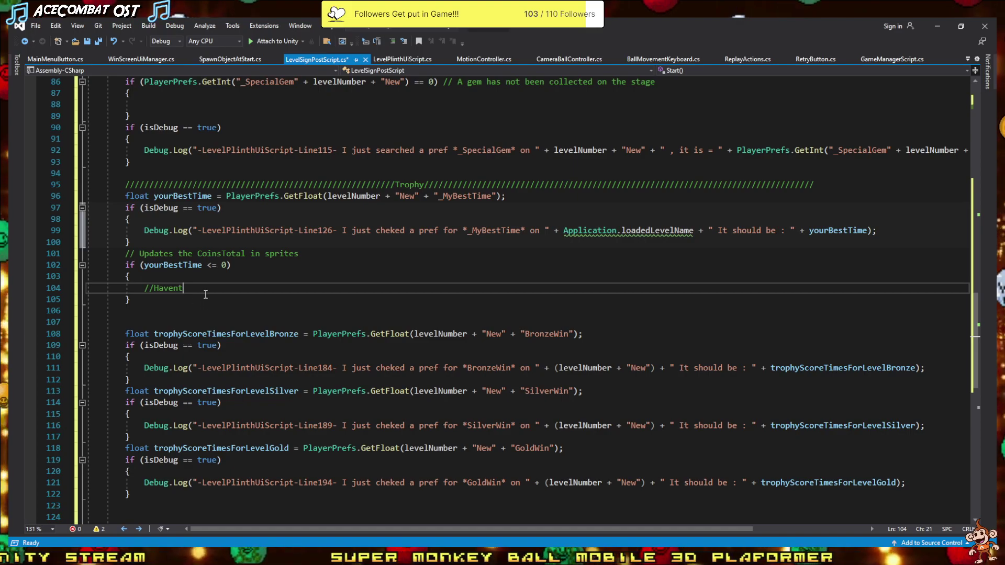
left_click(161, 299)
type("else")
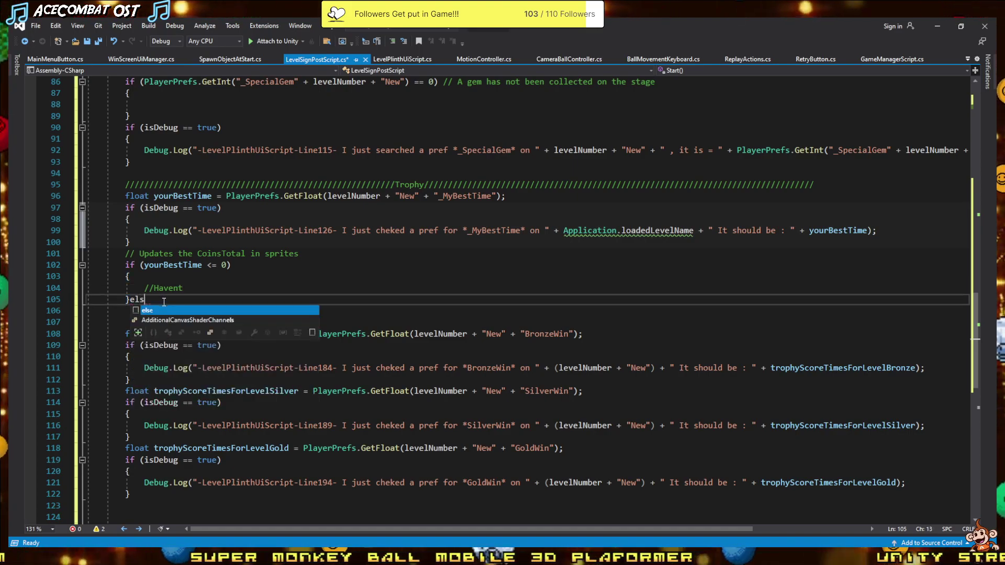
key("Return")
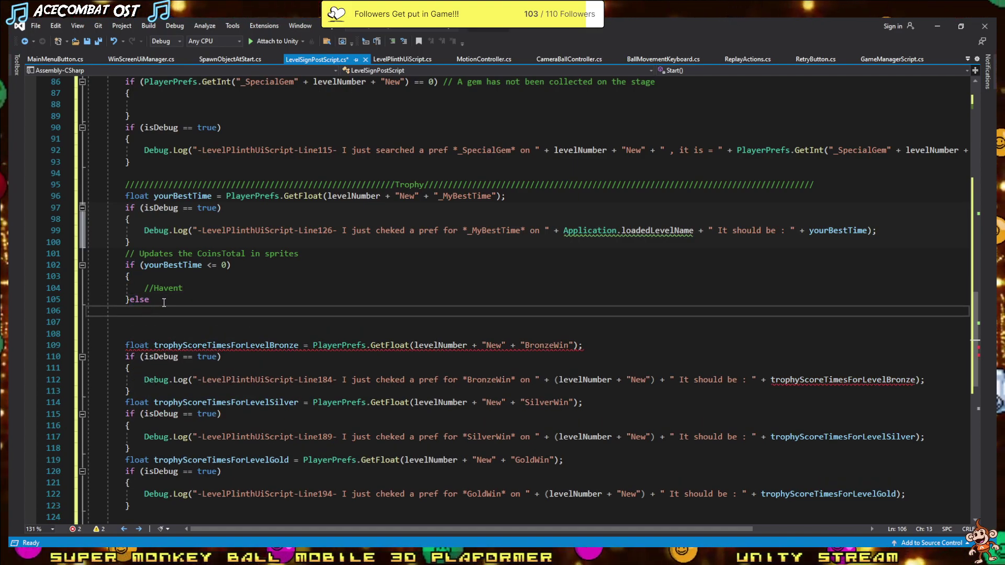
type("{ }")
key("Return")
type("//Has")
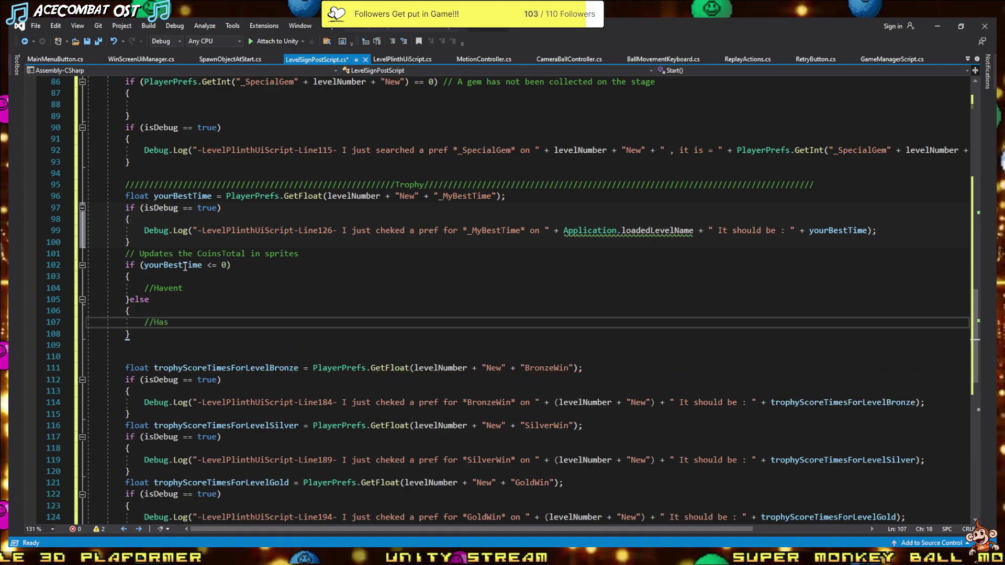
- Place the cursor in the empty gem-collected block at line 80, then switch to OBS
scroll(185, 267, "up", 3)
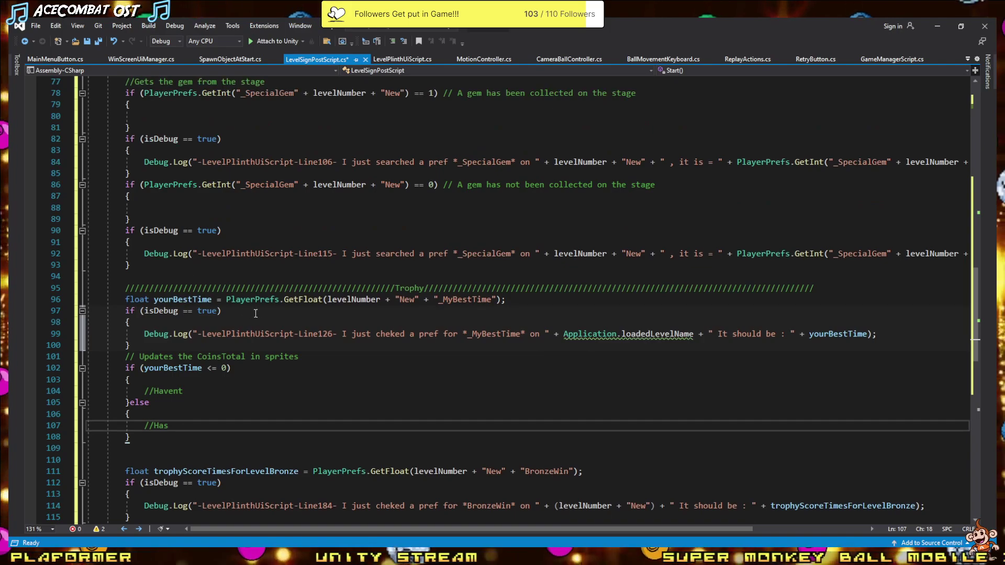
scroll(210, 288, "up", 3)
scroll(235, 310, "up", 3)
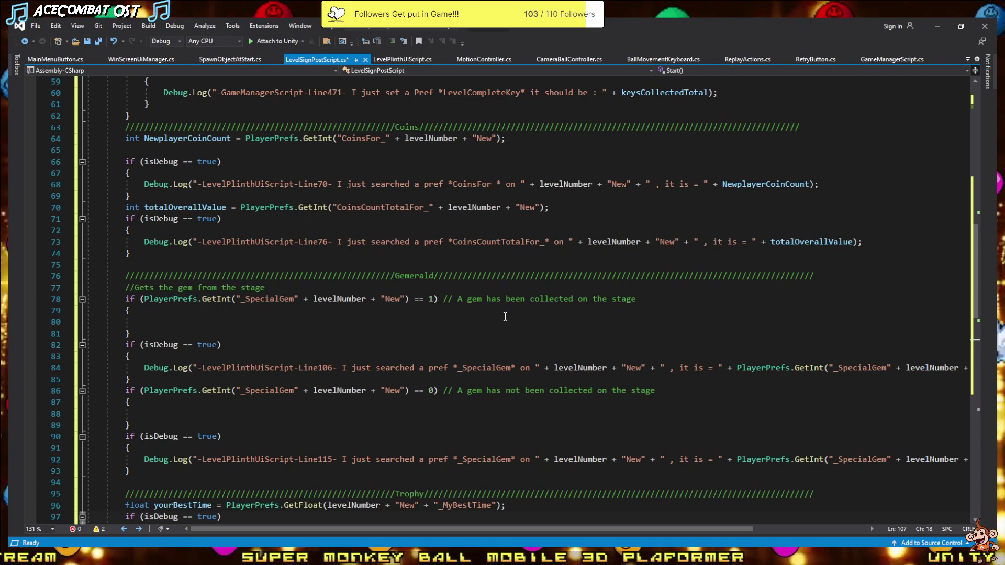
left_click(148, 321)
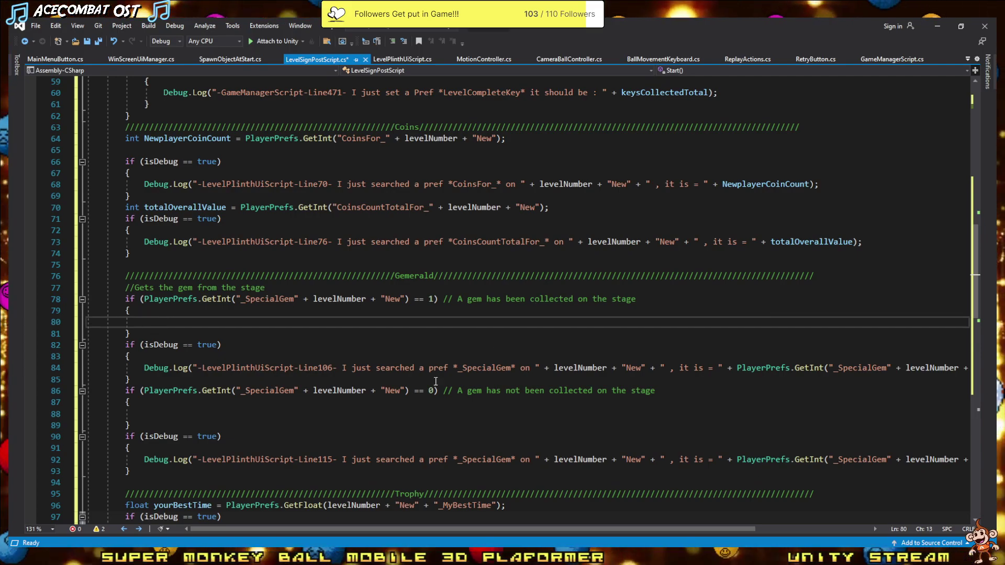
scroll(362, 405, "down", 2)
scroll(362, 406, "down", 3)
scroll(362, 405, "down", 1)
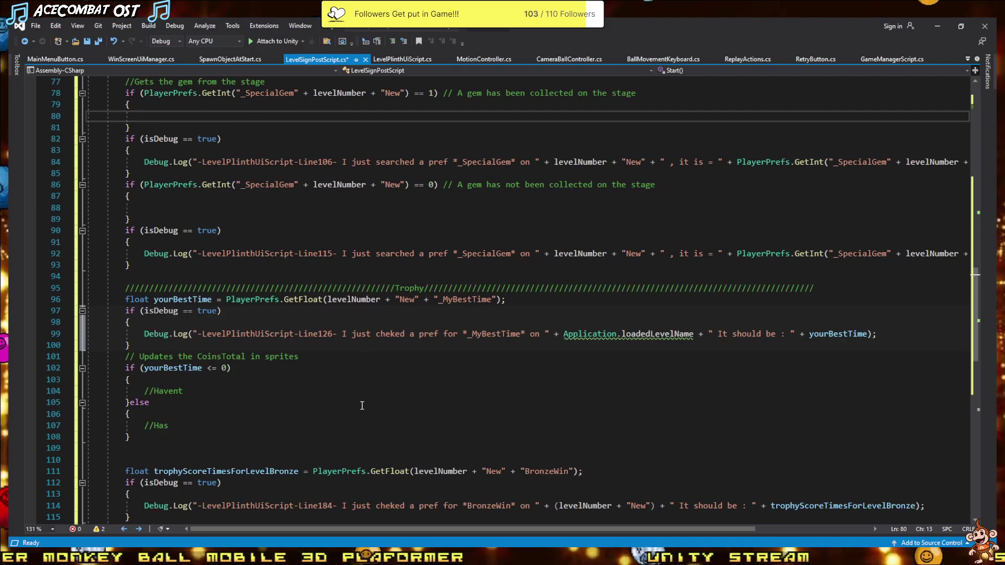
scroll(362, 406, "up", 4)
scroll(361, 405, "up", 3)
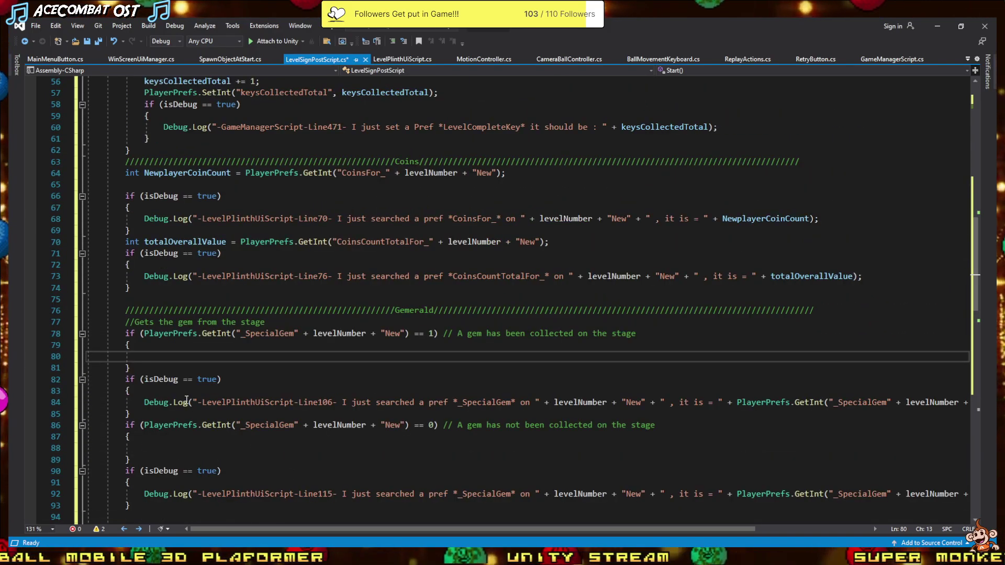
scroll(231, 422, "up", 10)
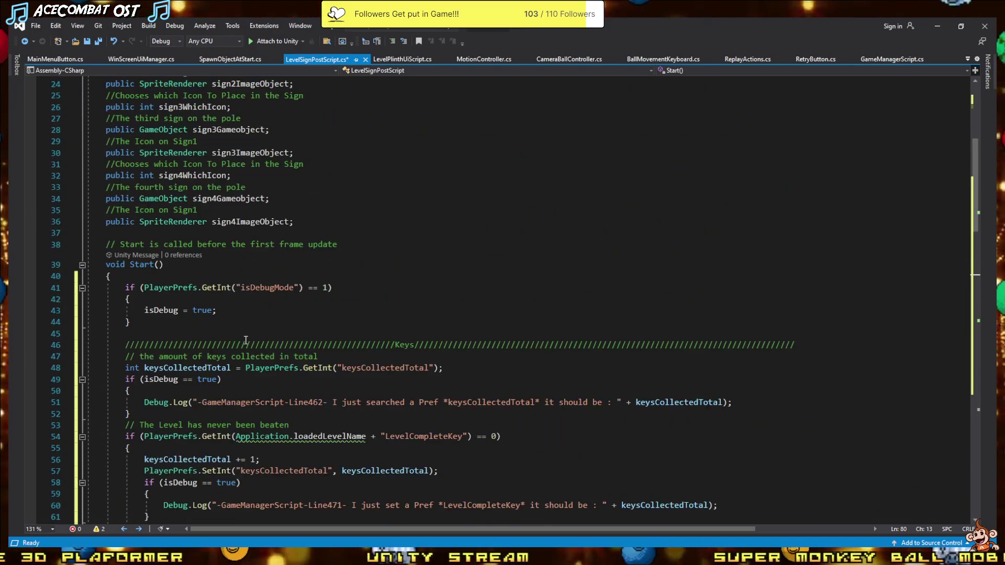
key("alt+Tab")
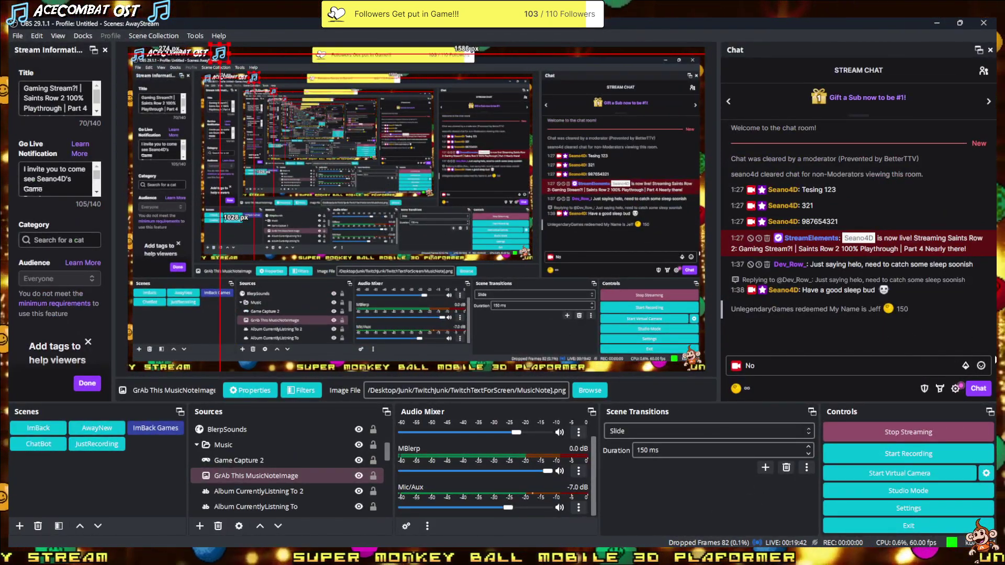
- Replace the chat draft with a message: no mic tonight, but new blerps, ending 'xD'
left_click(844, 375)
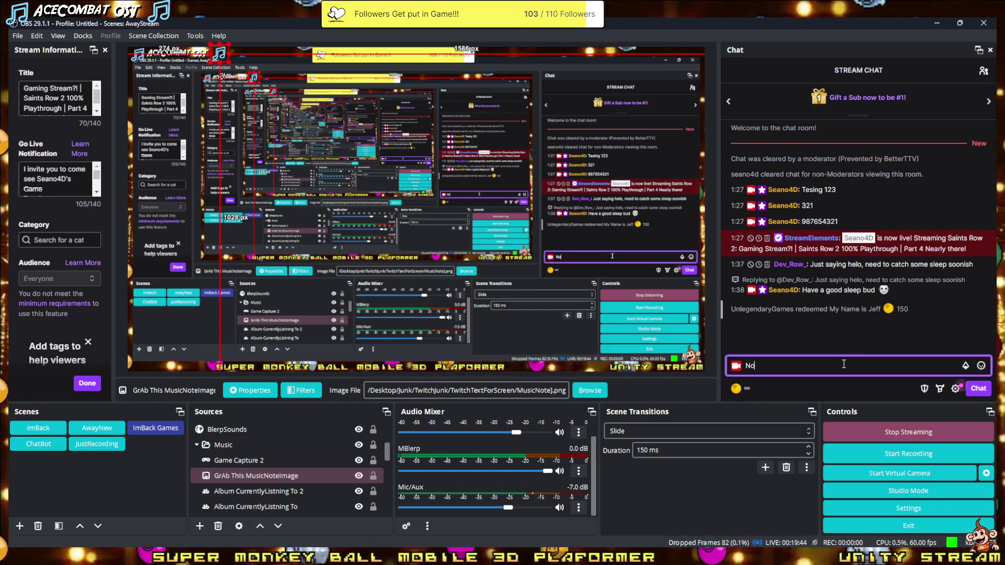
key("BackSpace")
key("BackSpace")
type("I")
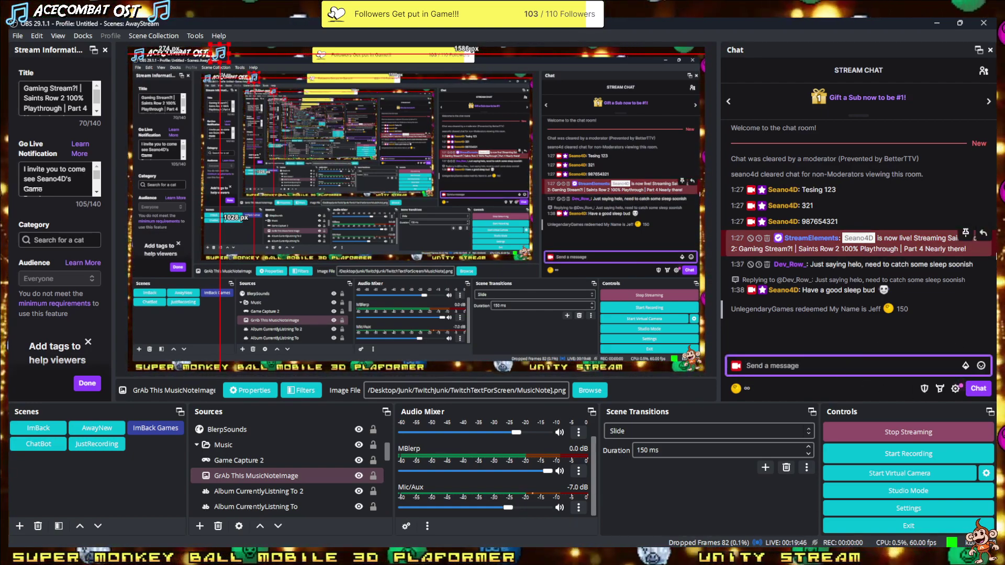
type(" wasnt")
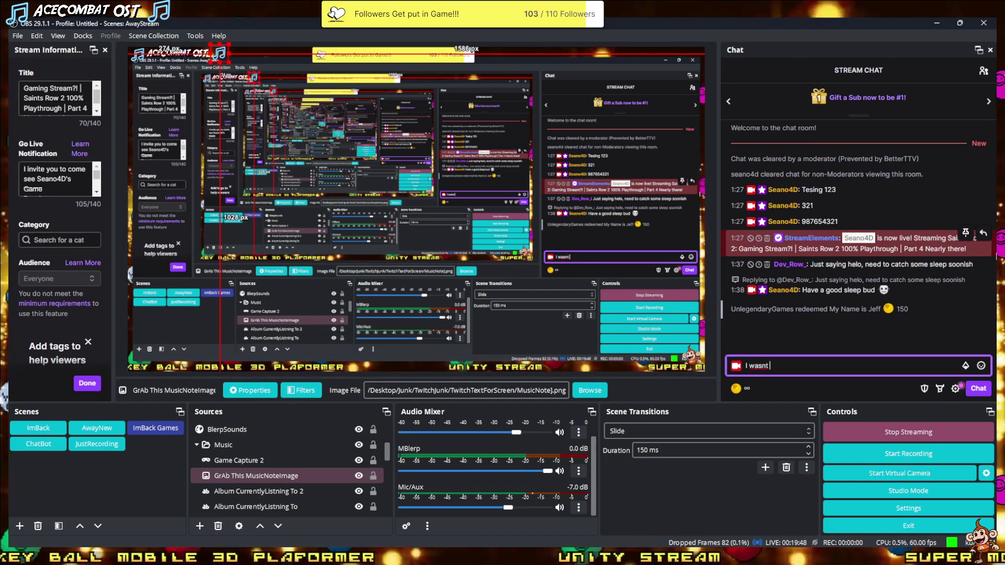
type(" micing it ton")
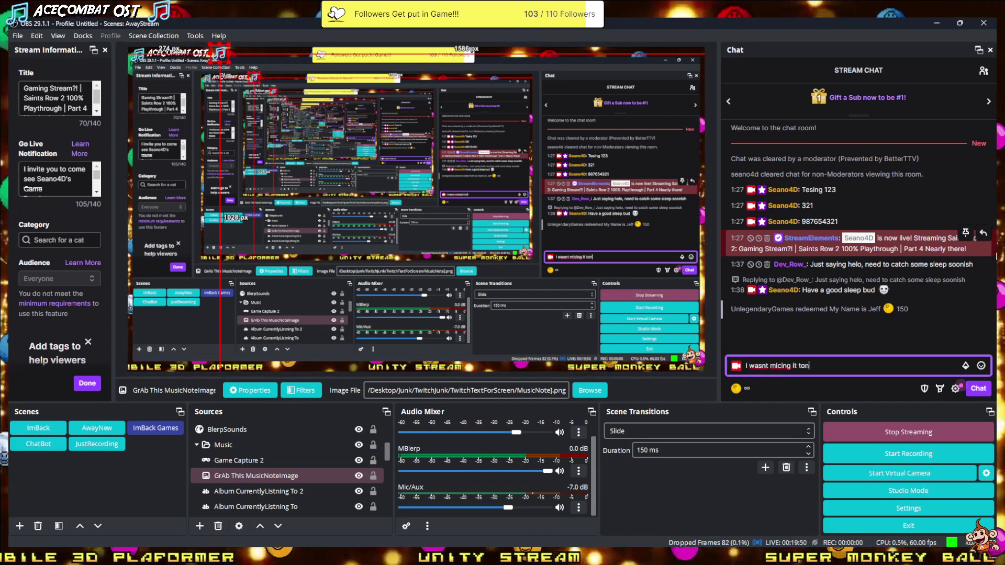
type("ight as")
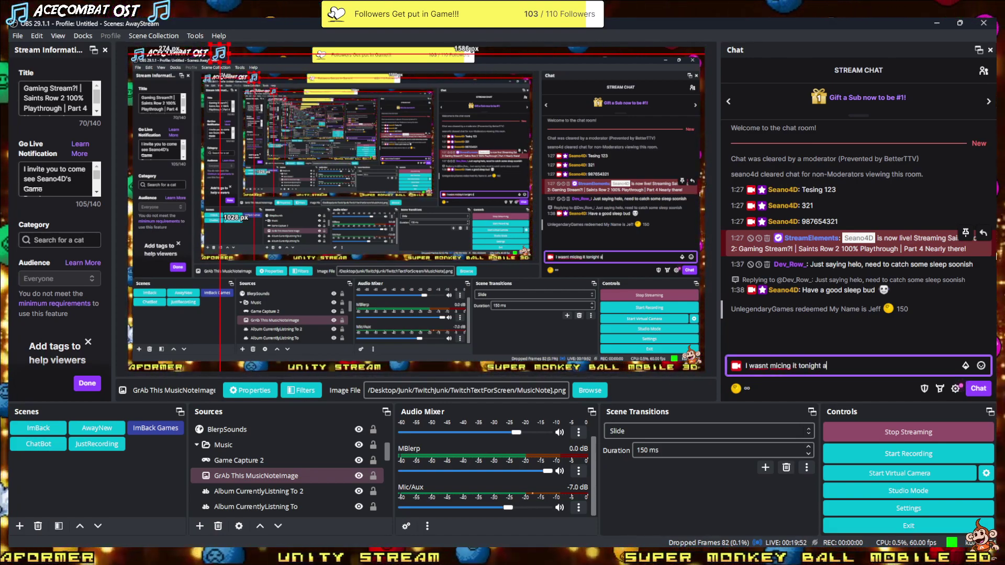
type(" gf is next to me")
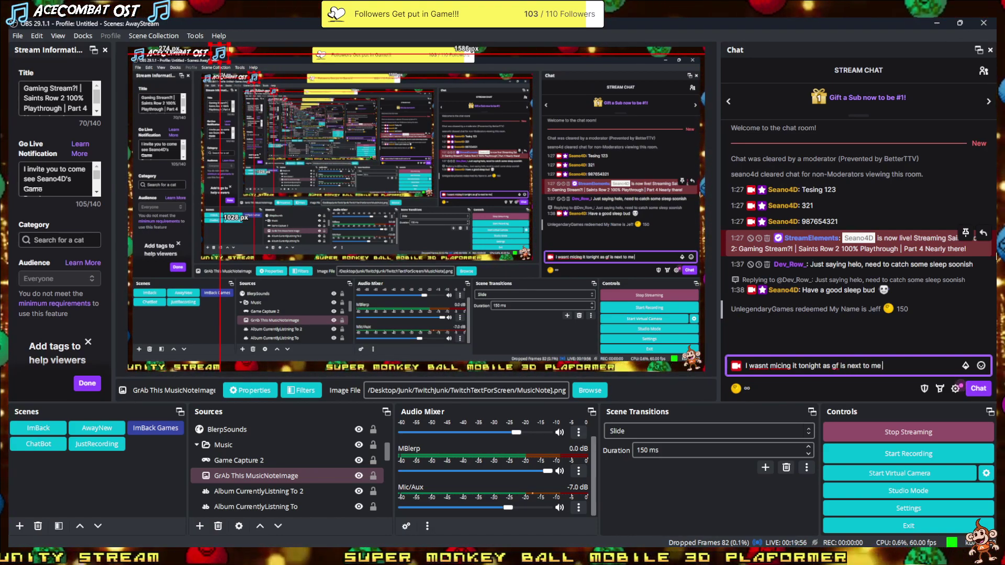
type(" but i have")
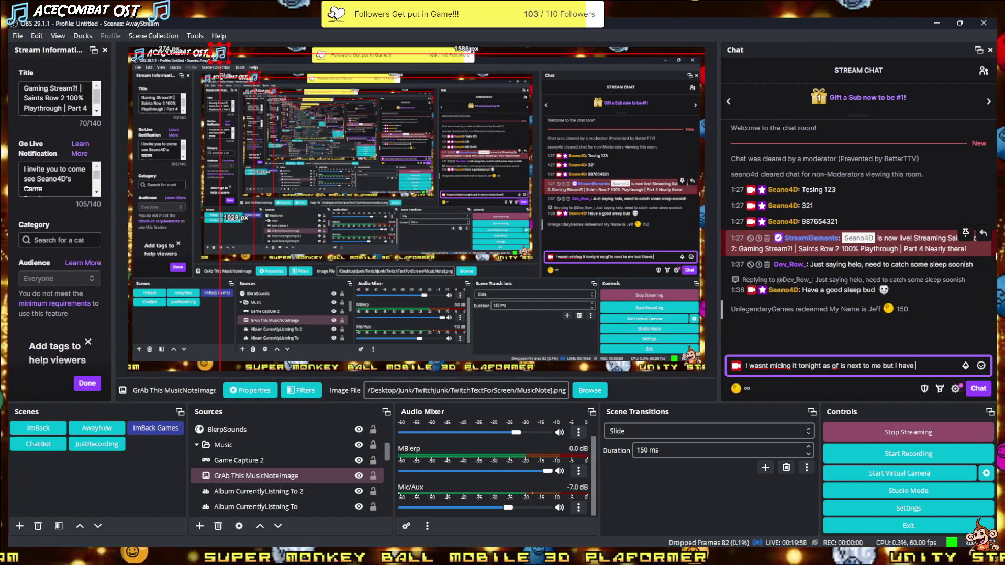
type(" some new")
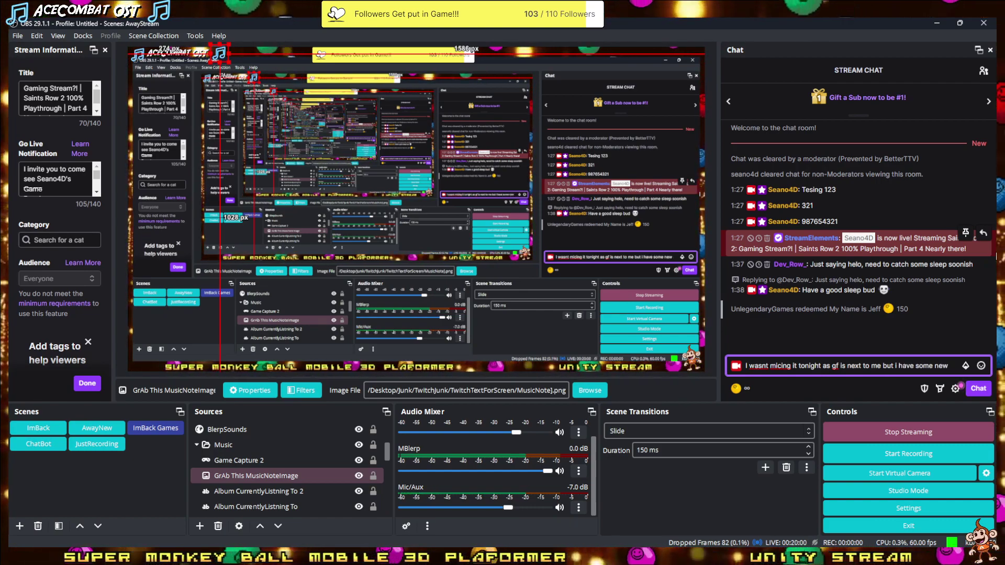
type(" blerps")
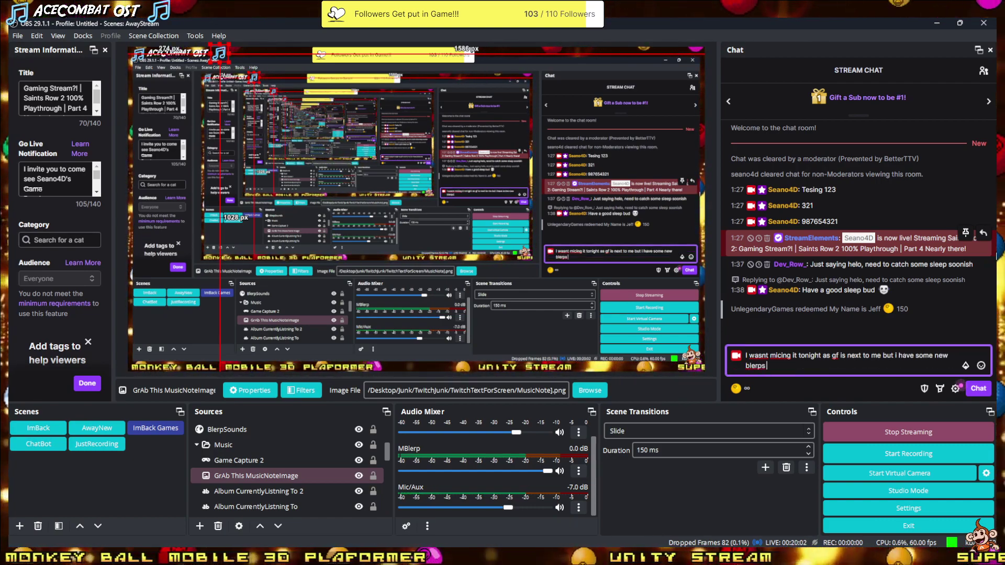
type("xD")
key("Return")
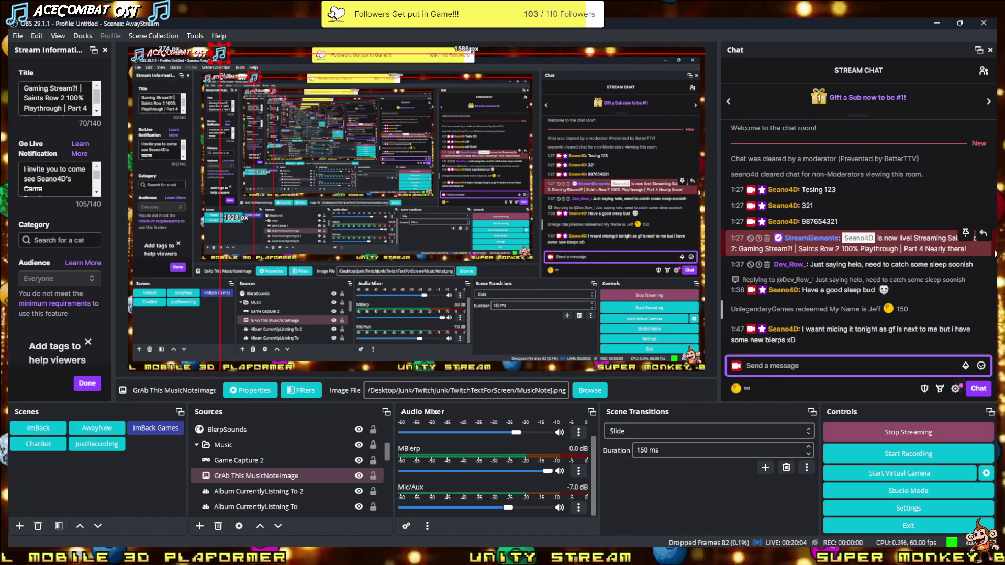
- Redeem the JohnCFluteToot channel-points reward from the rewards list
left_click(742, 391)
left_click(742, 391)
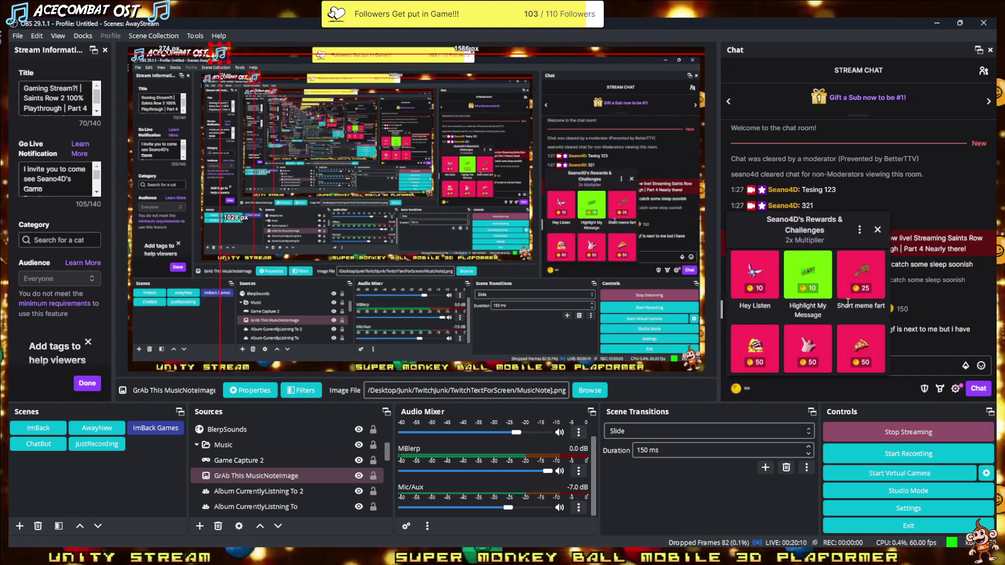
scroll(805, 309, "down", 2)
scroll(809, 304, "down", 2)
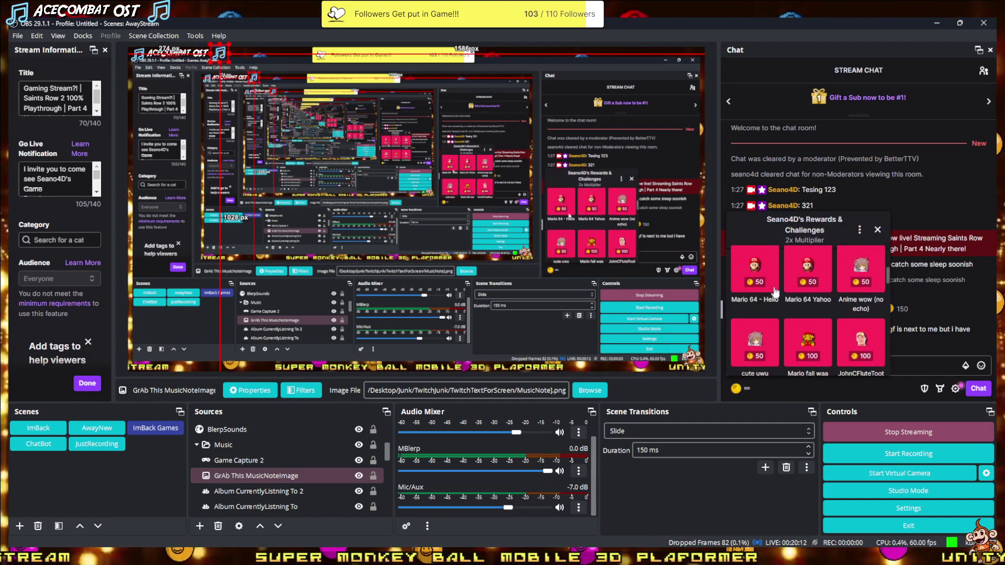
scroll(857, 310, "down", 2)
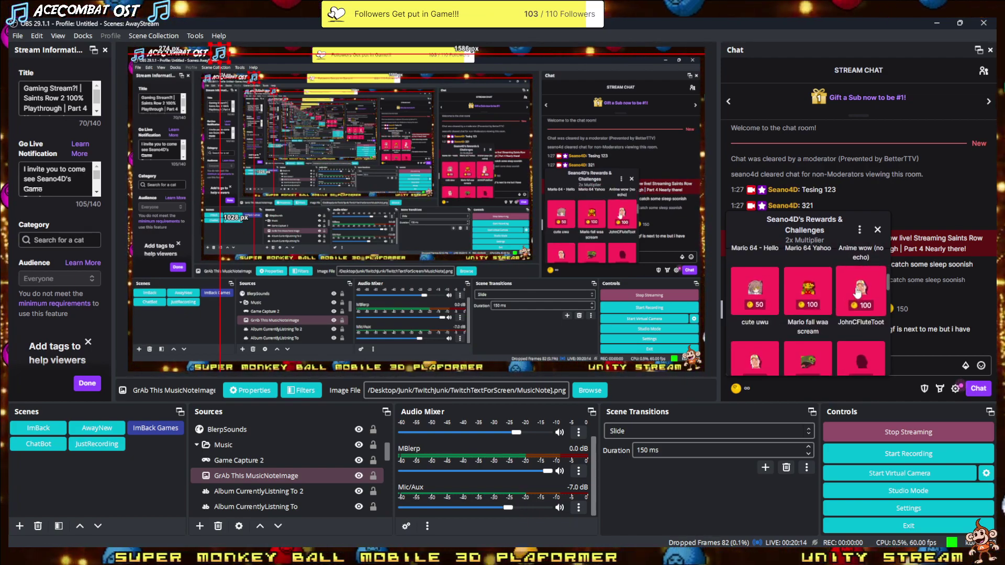
left_click(857, 310)
left_click(808, 354)
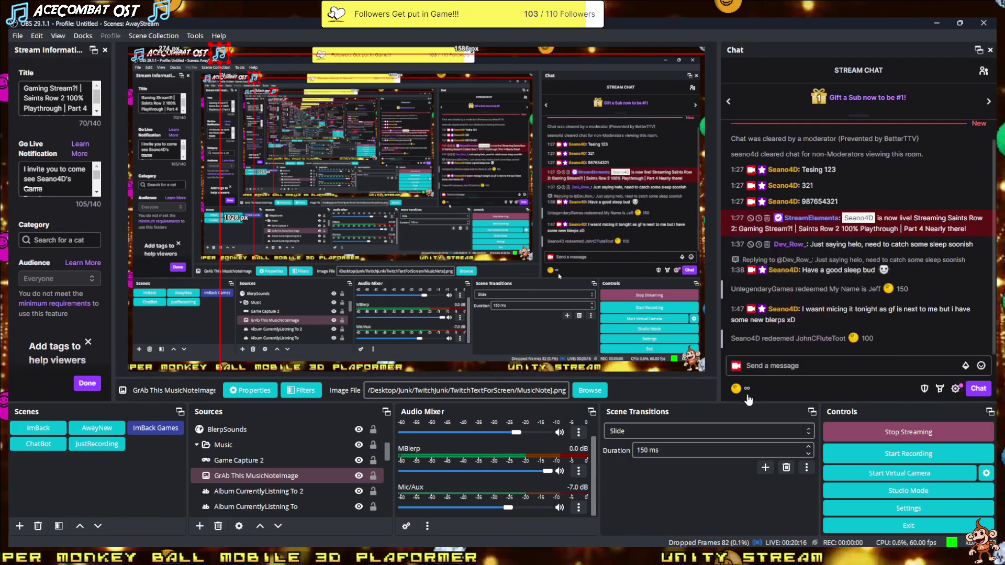
- Redeem the WrongCena channel-points reward
left_click(736, 389)
scroll(780, 338, "down", 5)
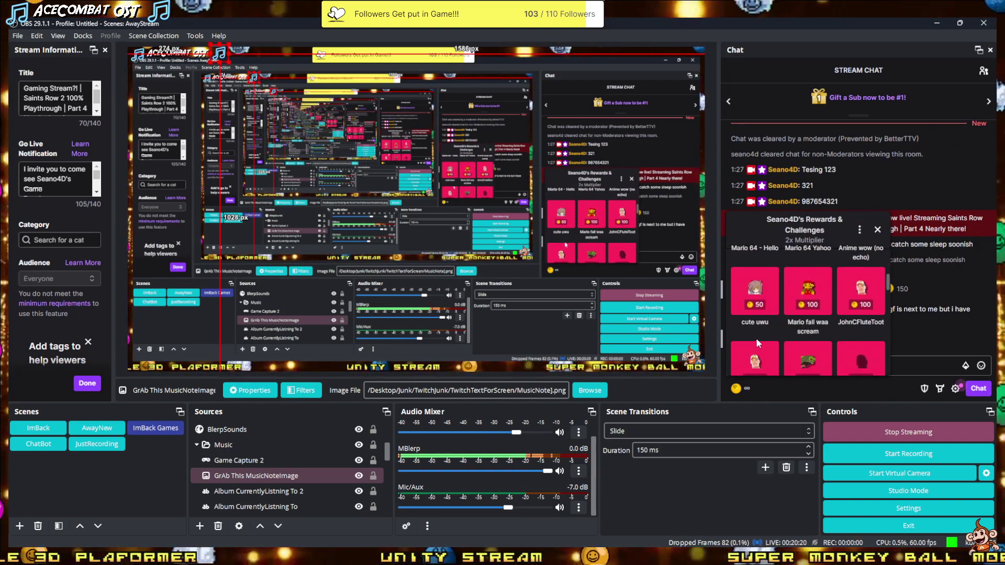
scroll(756, 338, "down", 3)
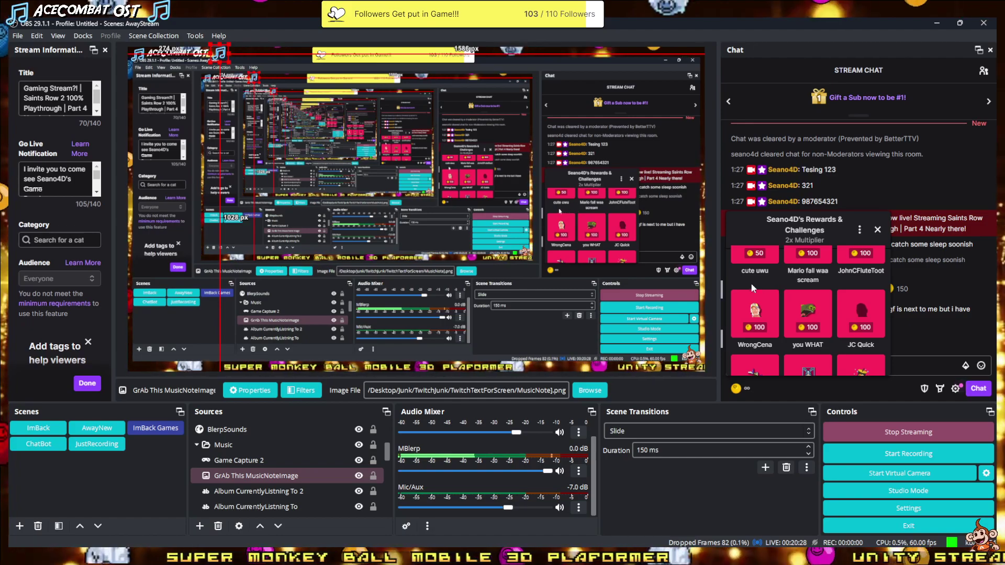
left_click(754, 313)
left_click(807, 366)
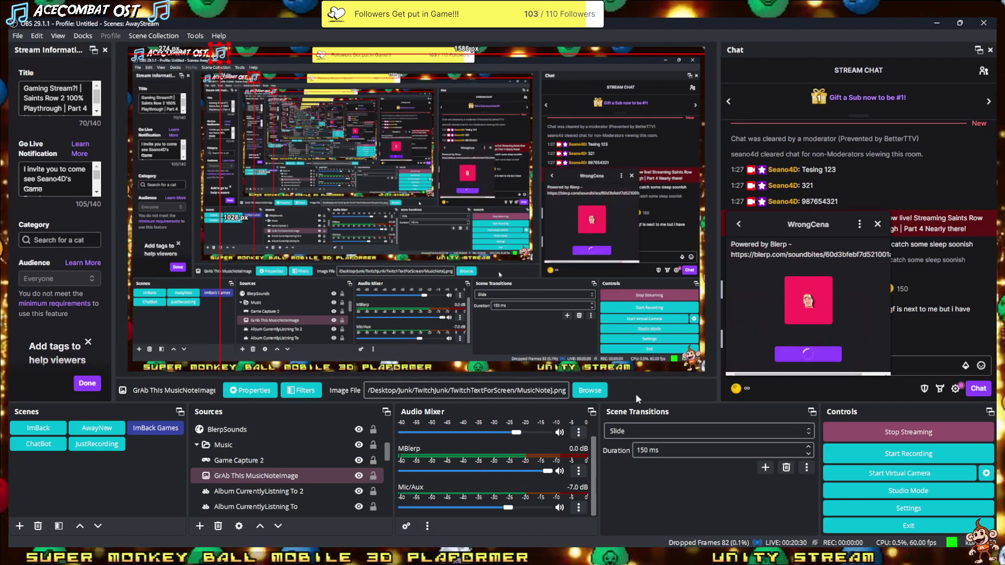
- Redeem the Adele Cena reward for 100 points
left_click(737, 389)
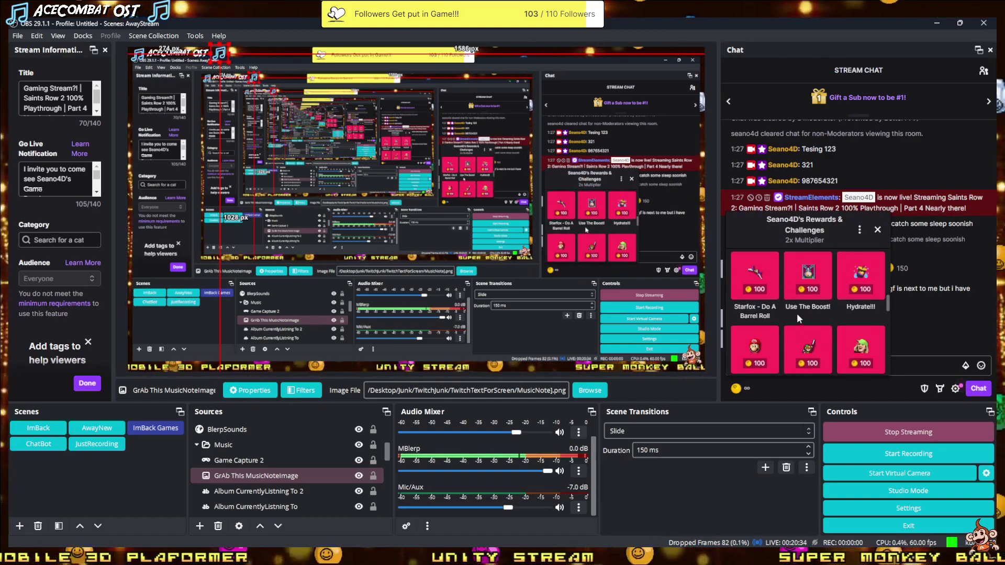
scroll(864, 341, "down", 2)
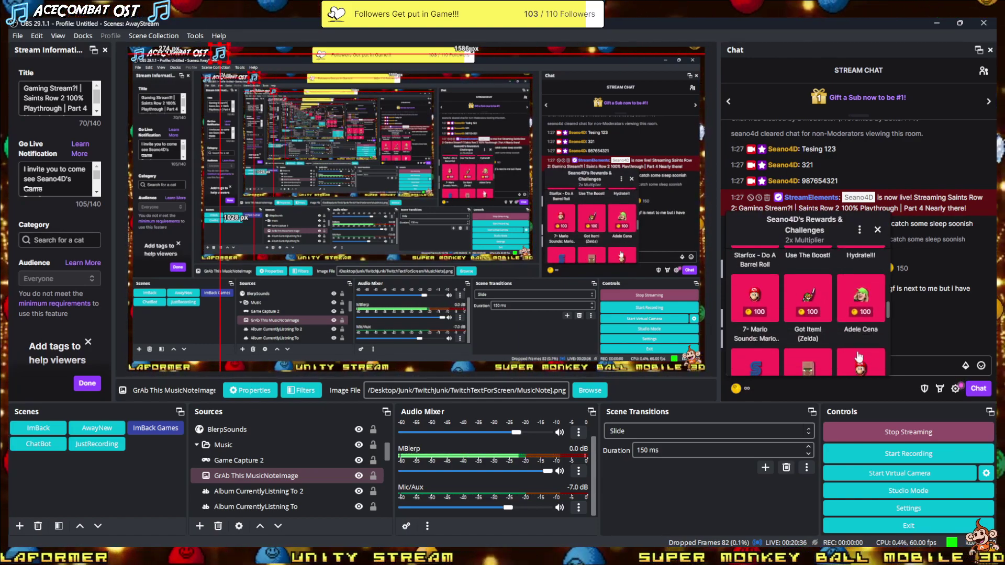
left_click(855, 311)
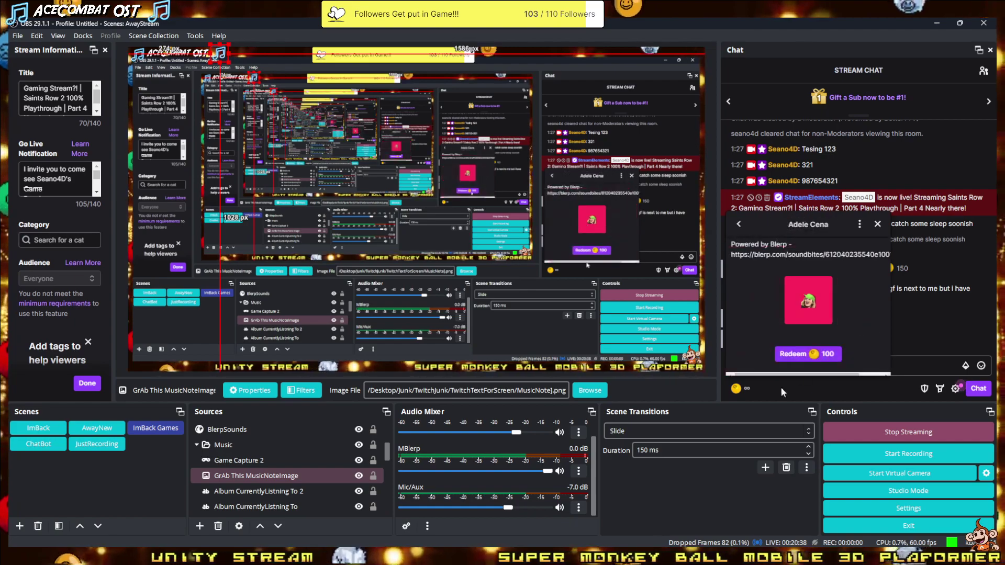
left_click(809, 353)
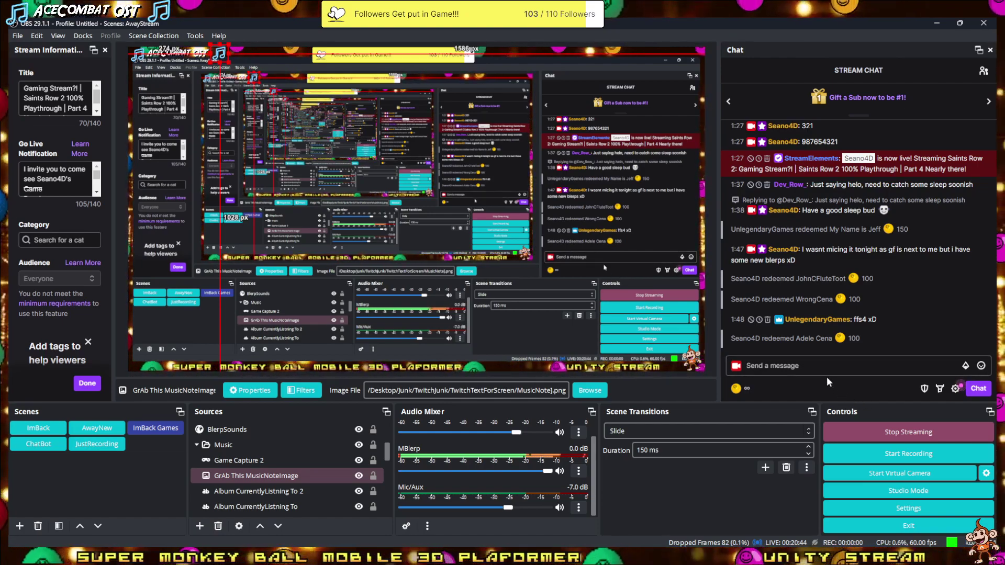
- Send a stream chat reply about the Saints Row 2 character
left_click(808, 368)
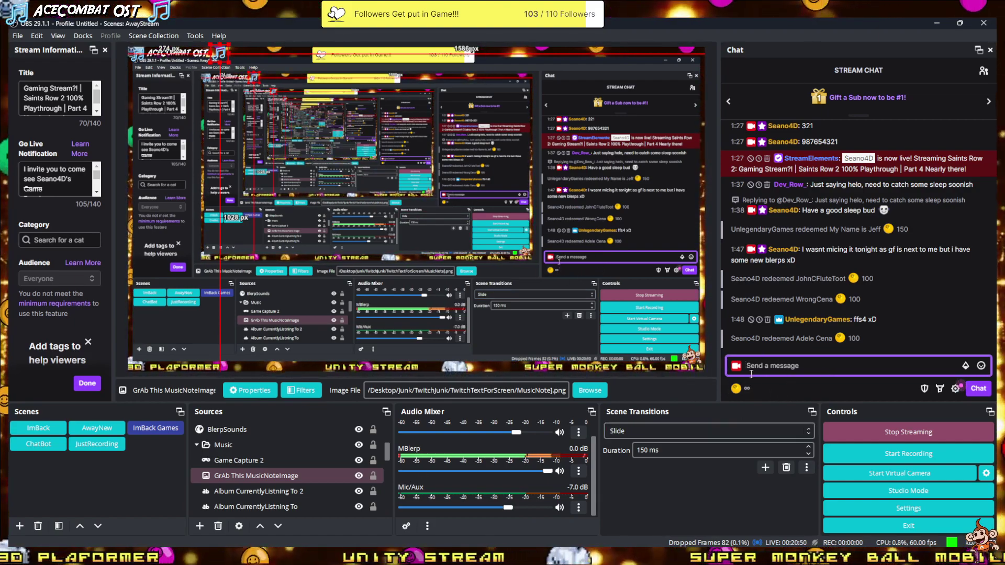
type("B")
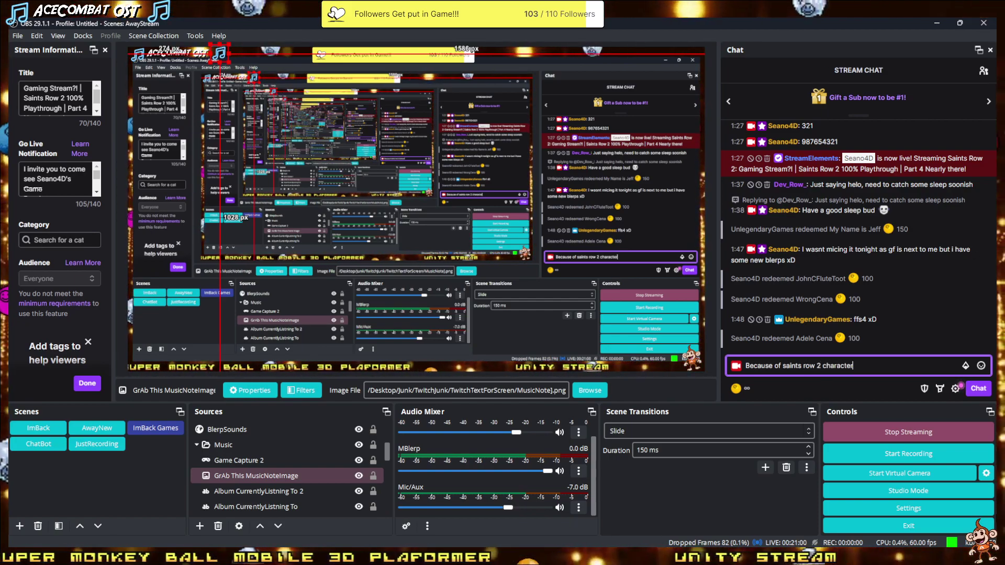
key("Return")
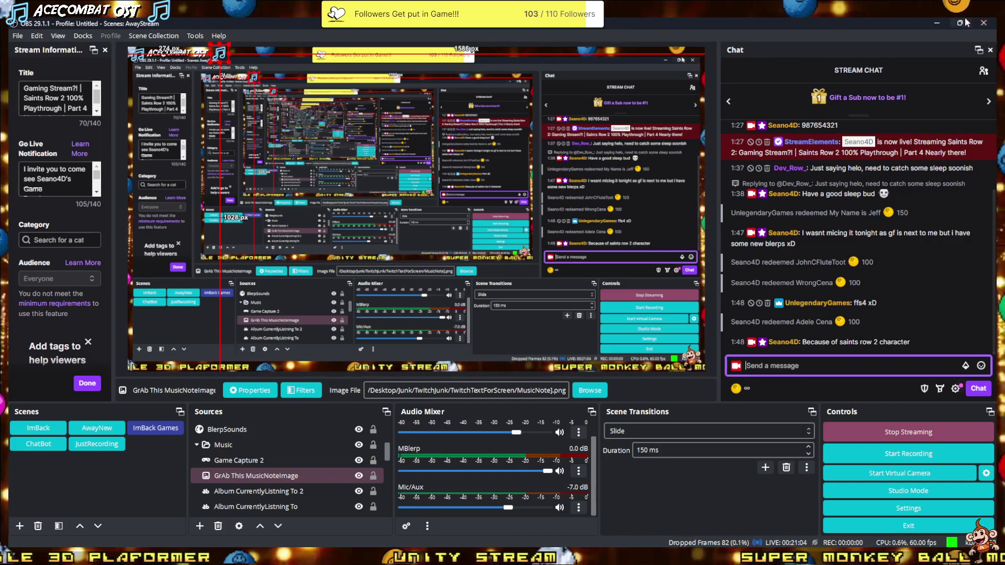
- Send 'hope youre doing well dude' in chat, then minimize OBS
key("alt+Tab")
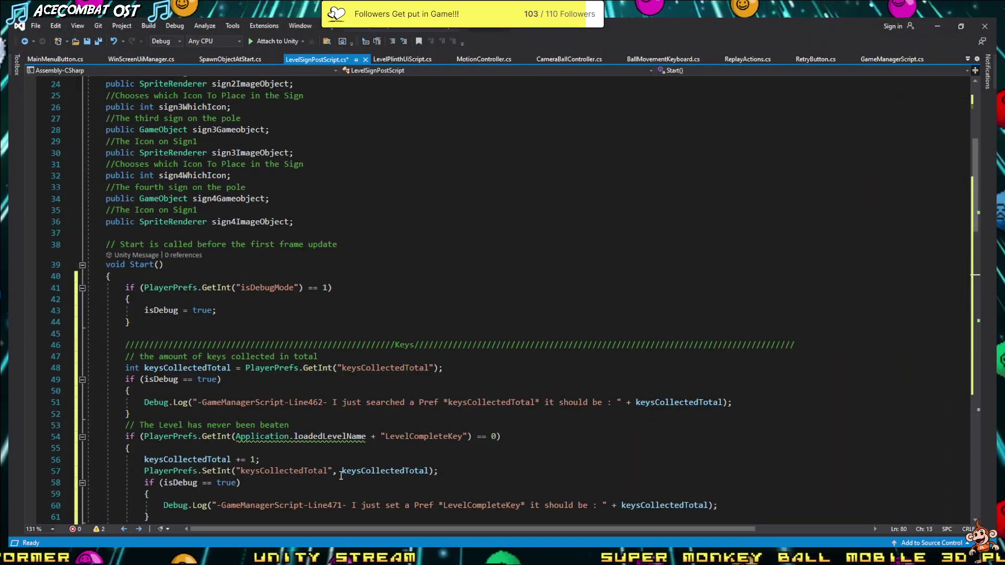
key("alt+Tab")
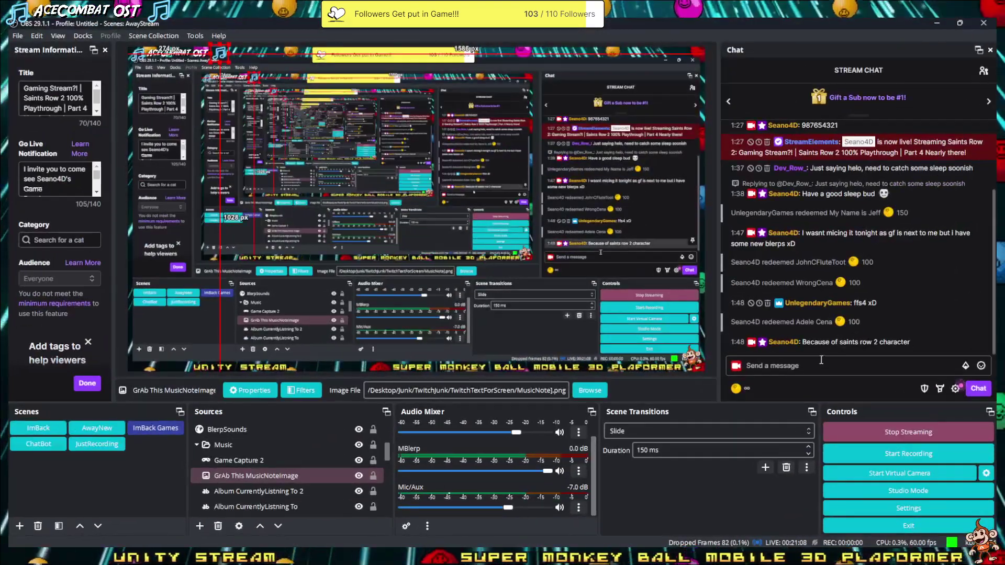
left_click(822, 361)
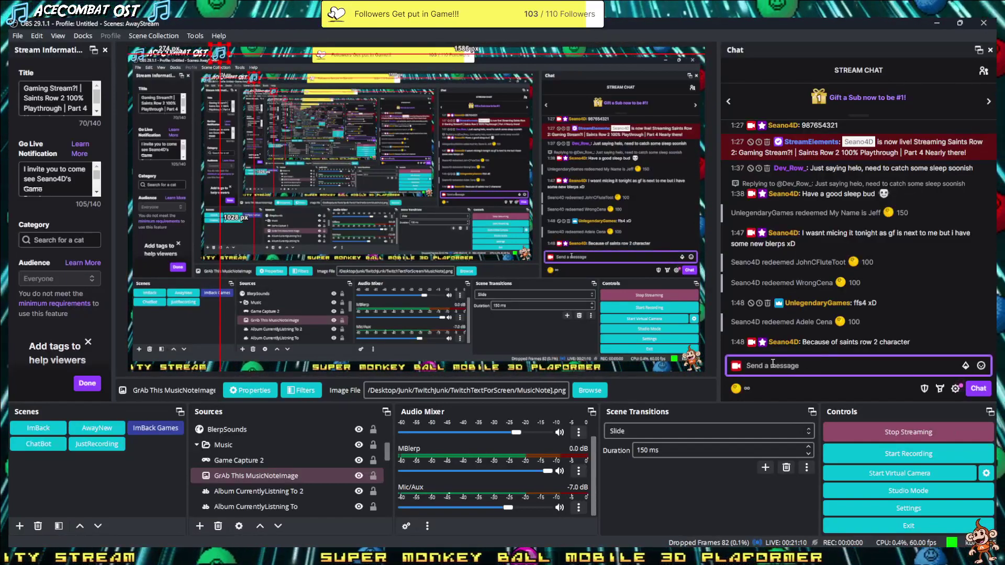
type("hope youre doi")
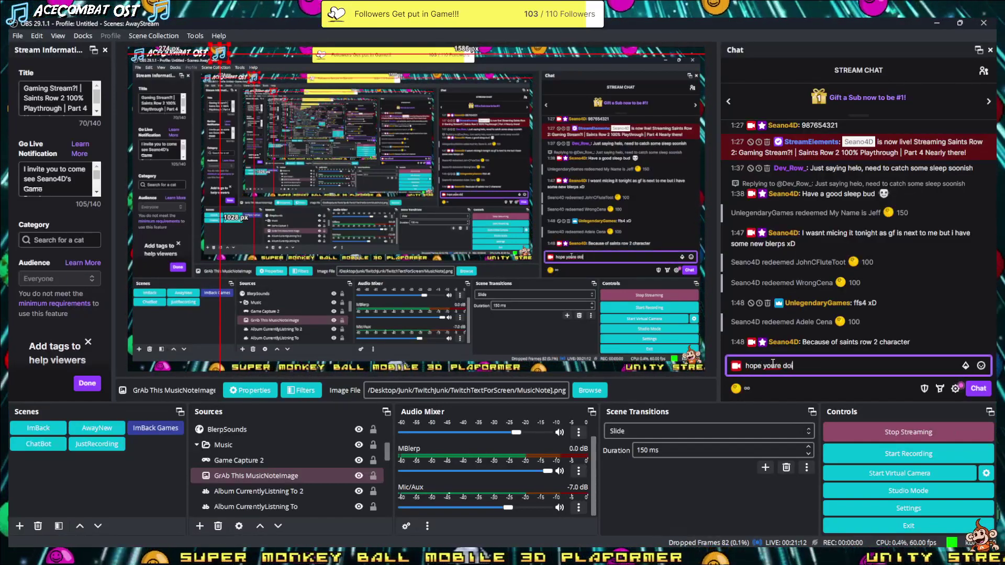
type("ng well du")
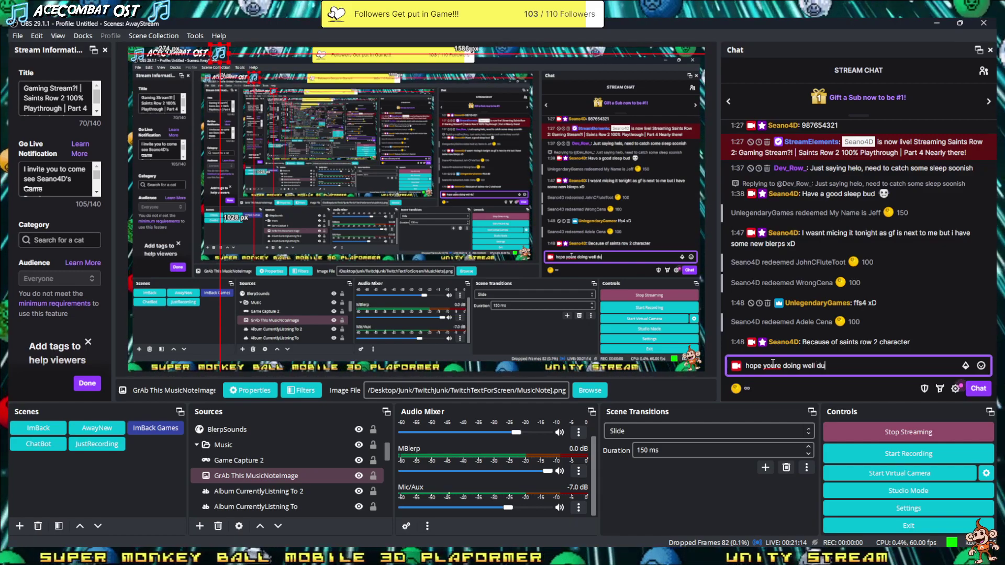
type("de")
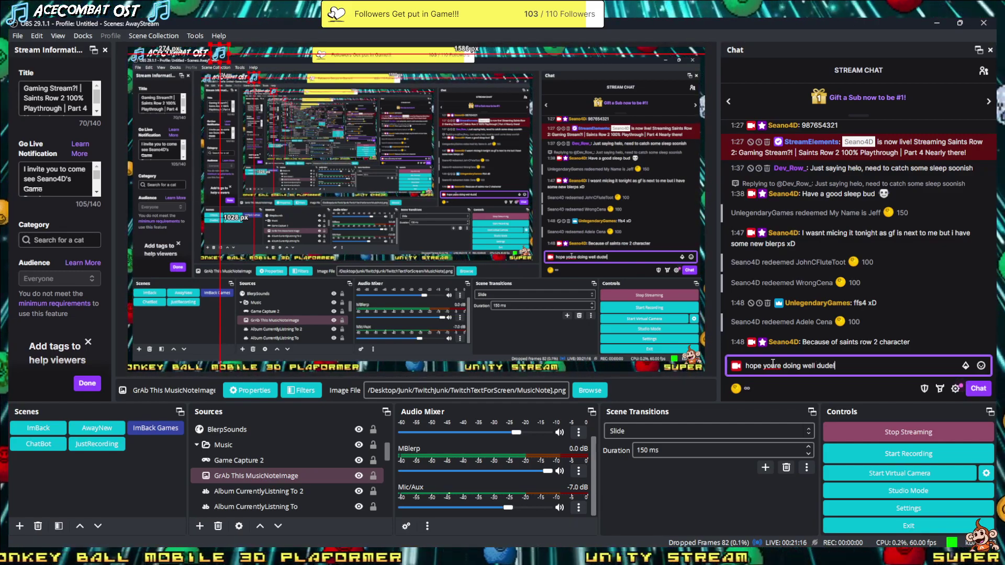
key("Return")
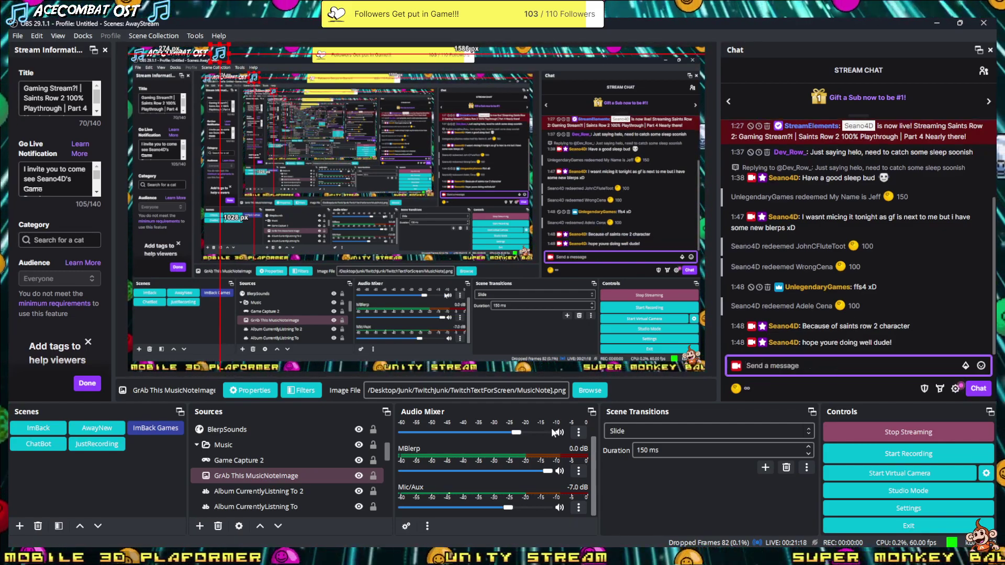
left_click(930, 22)
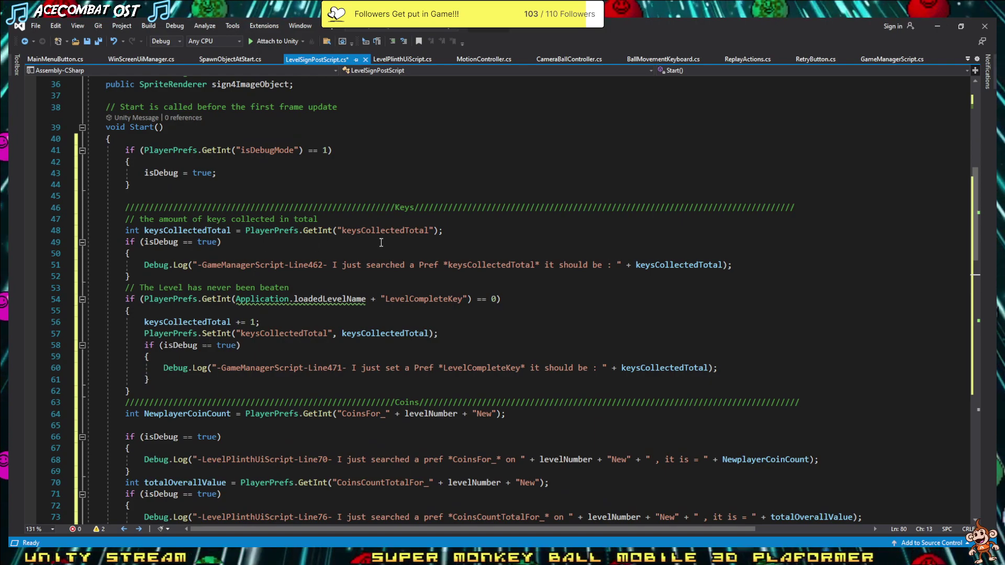
- Replace GameManagerScript with LevelSignPost in the line 51 and line 60 log messages
double_click(249, 265)
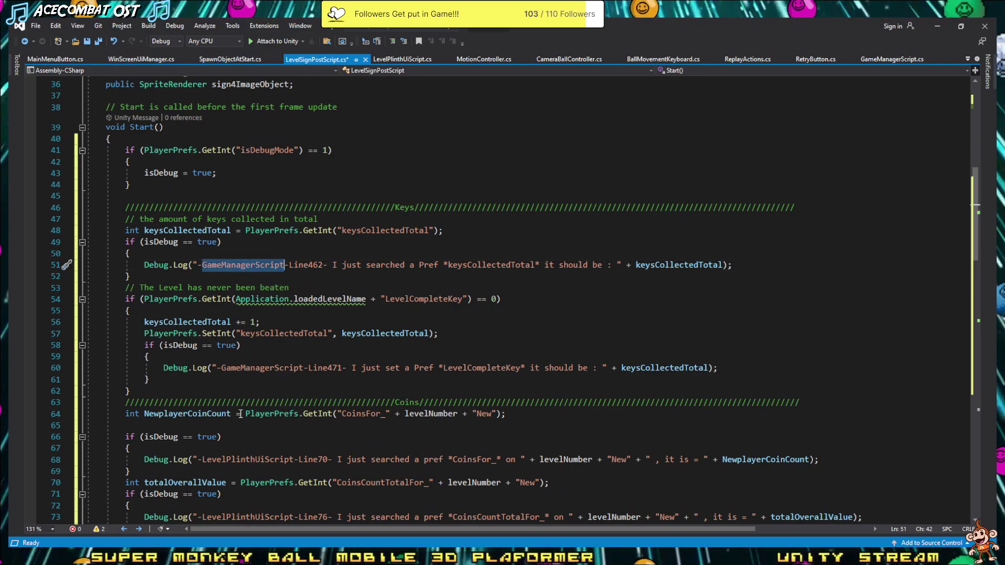
scroll(240, 413, "up", 4)
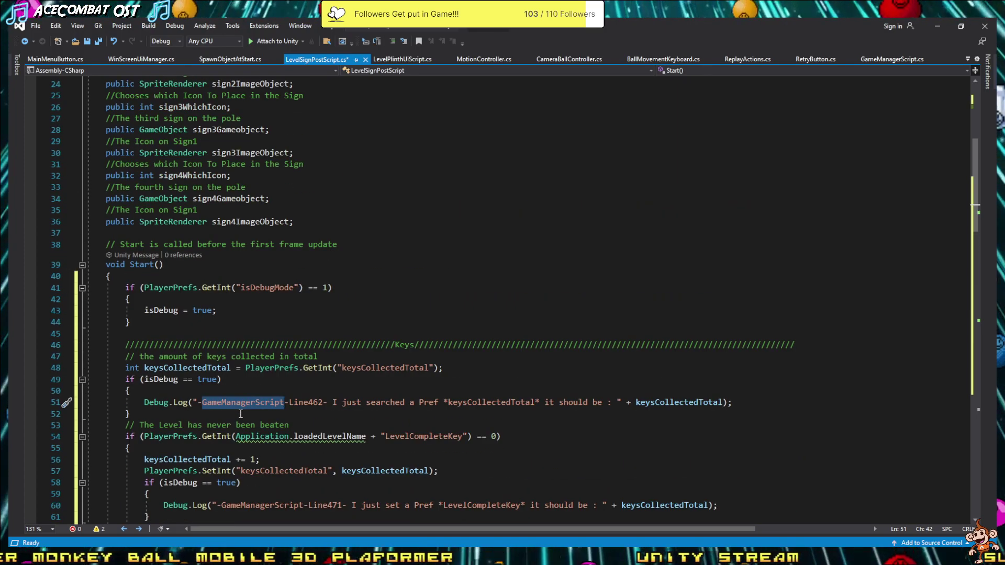
mouse_move(185, 404)
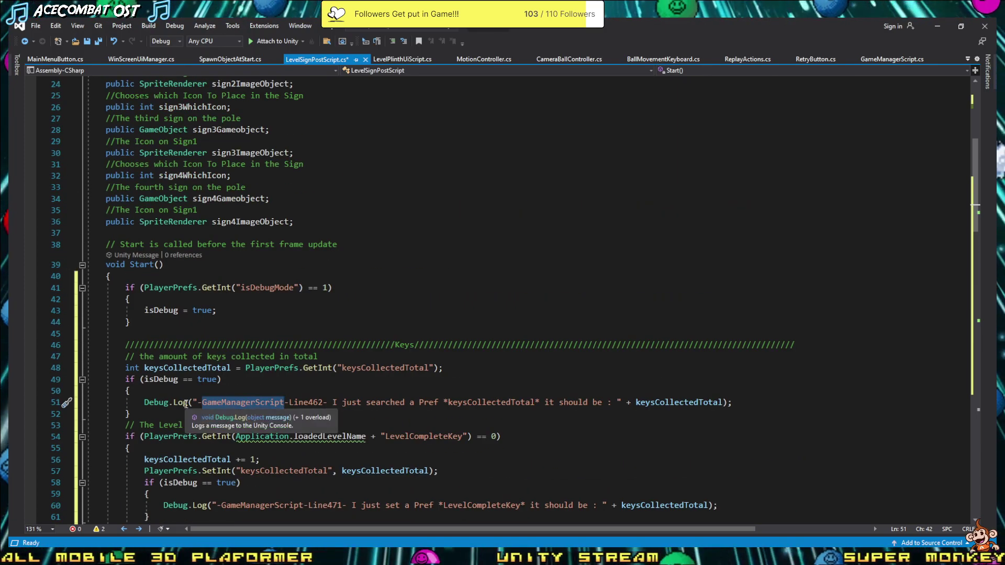
type("LevelSig")
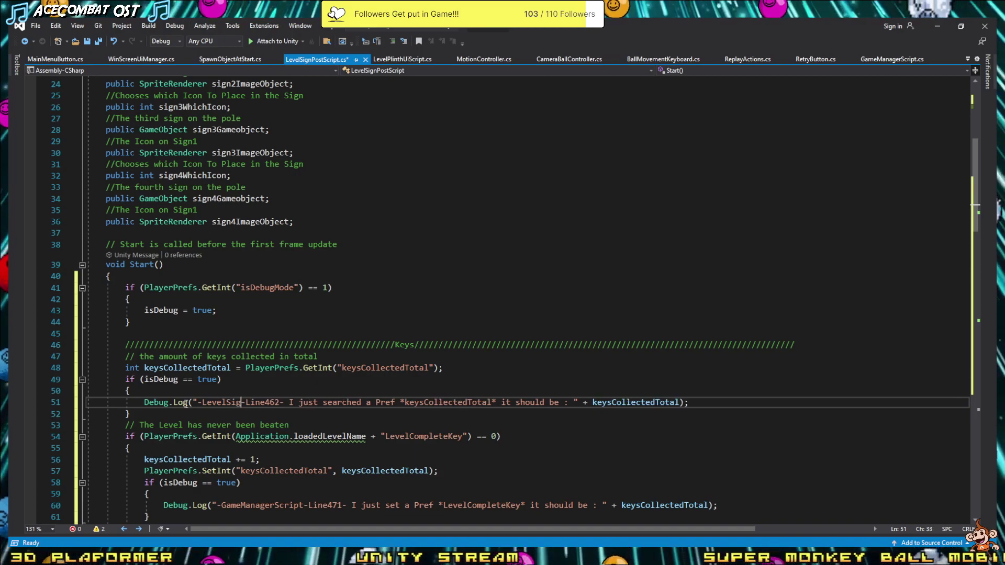
type("nPose")
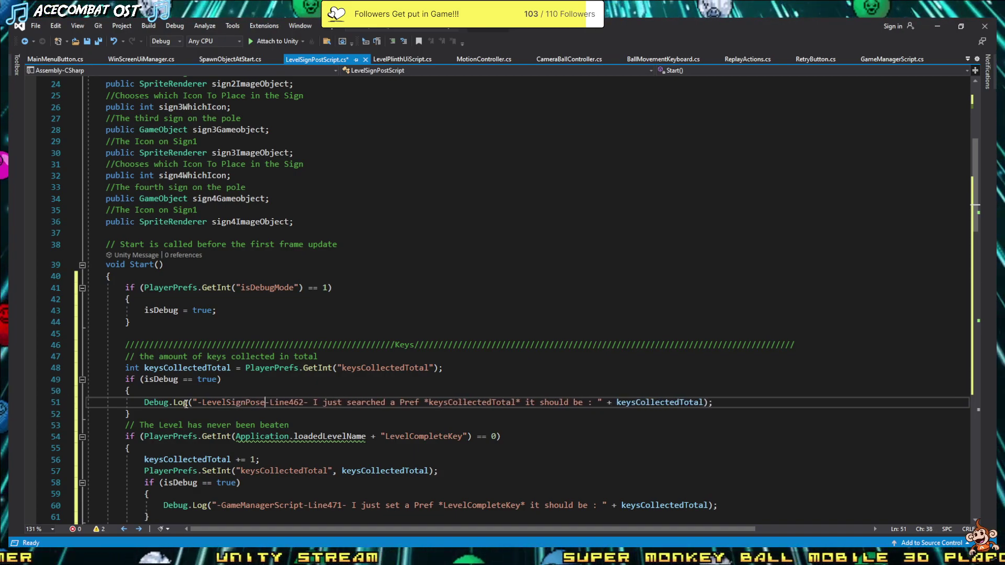
double_click(236, 401)
key("ctrl+c")
scroll(277, 391, "down", 5)
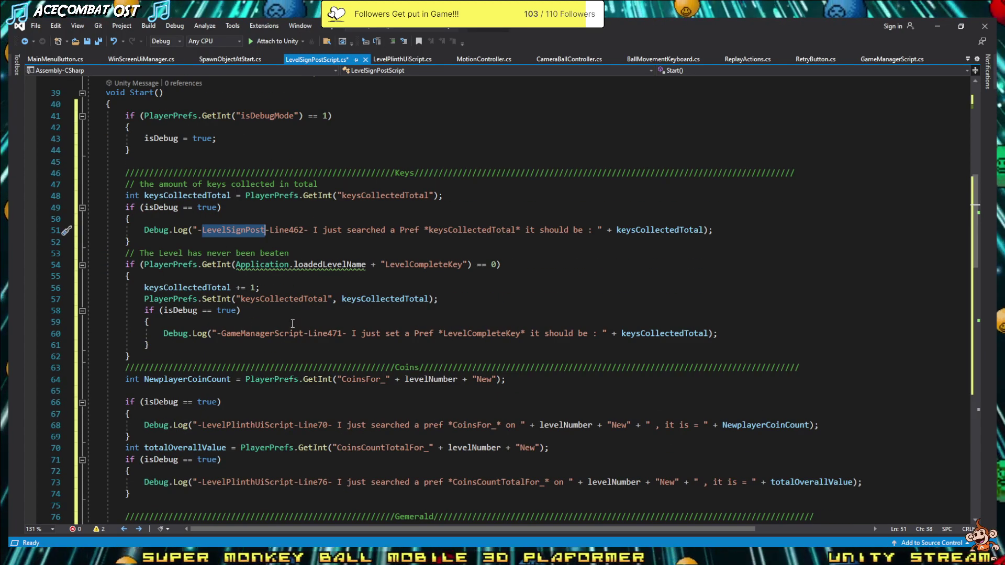
double_click(274, 334)
key("ctrl+v")
- Change LevelPlinthUiScript to LevelSignPost in the logs on lines 68, 73, 84, 92 and 99
scroll(274, 333, "down", 3)
double_click(258, 322)
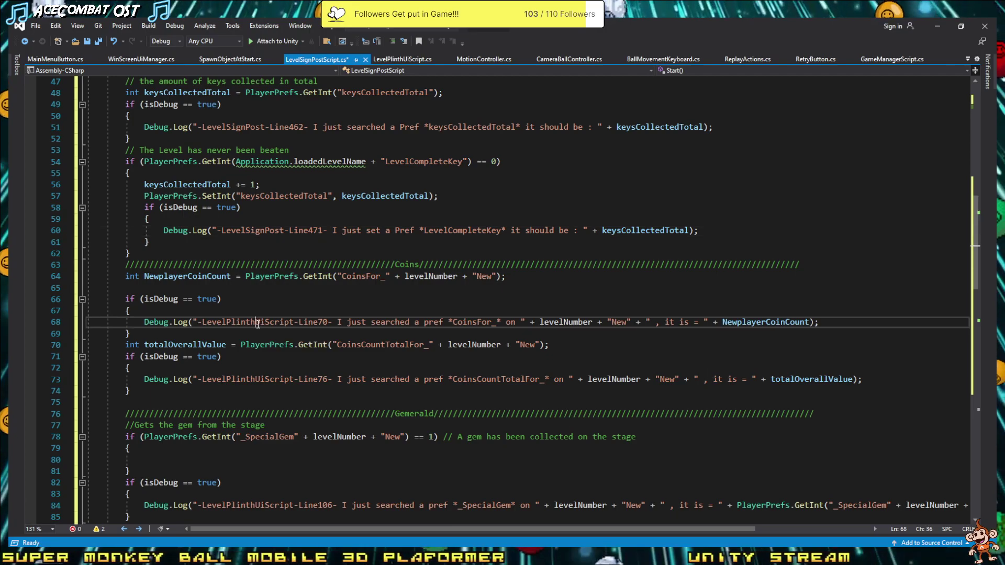
key("ctrl+v")
double_click(255, 379)
key("ctrl+v")
scroll(253, 387, "down", 4)
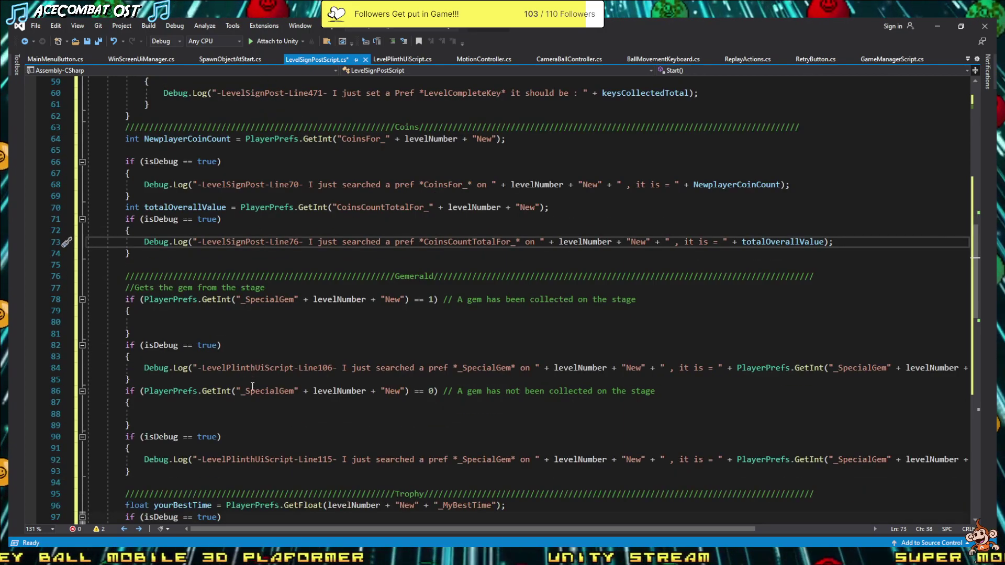
double_click(244, 368)
key("ctrl+v")
scroll(270, 385, "down", 4)
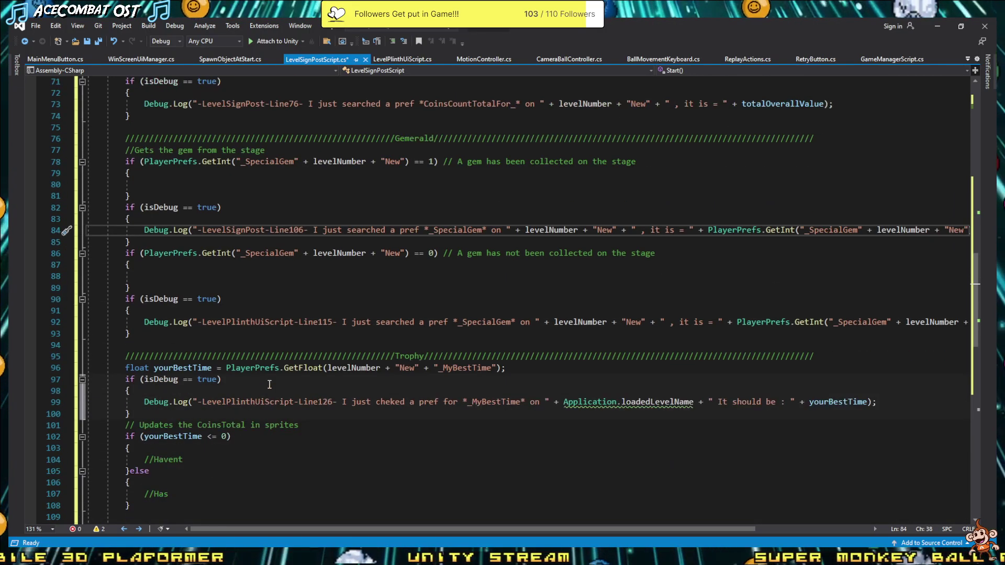
double_click(255, 322)
key("ctrl+v")
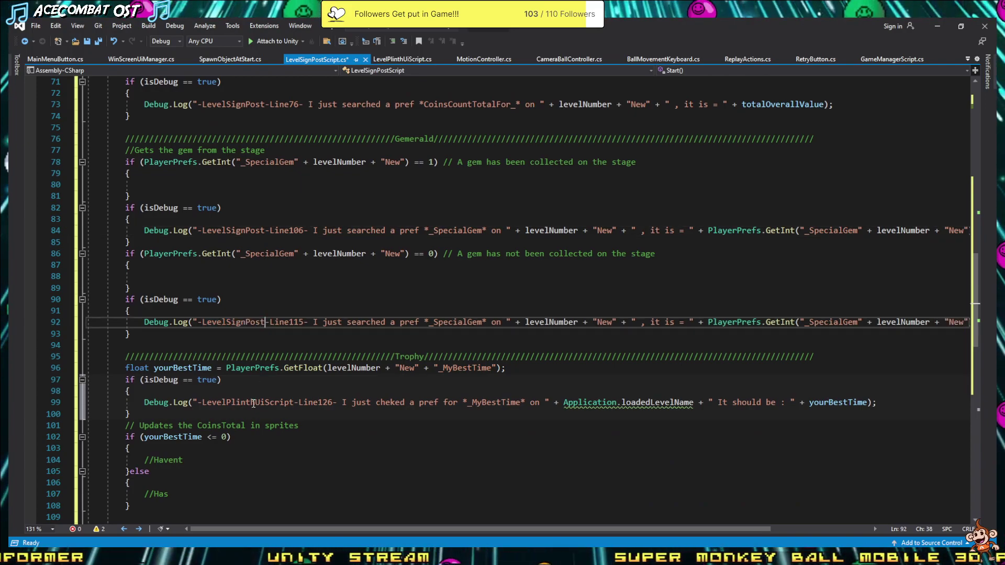
double_click(251, 402)
key("ctrl+v")
- Change LevelPlinthUiScript to LevelSignPost in the Bronze, Silver and Gold logs (lines 114, 119, 124)
scroll(249, 388, "down", 5)
scroll(246, 379, "down", 1)
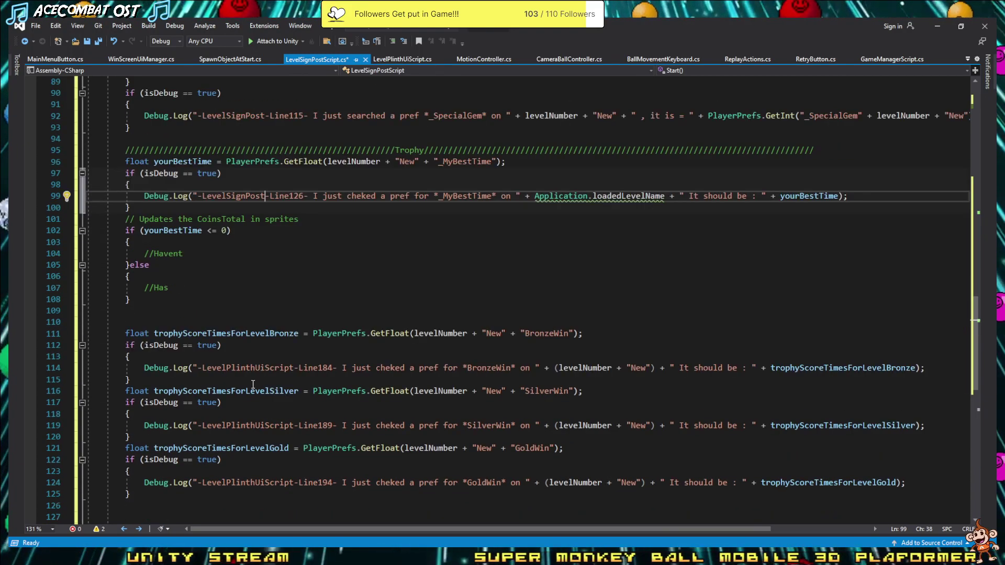
left_click(244, 368)
double_click(244, 368)
key("ctrl+v")
double_click(244, 426)
key("ctrl+v")
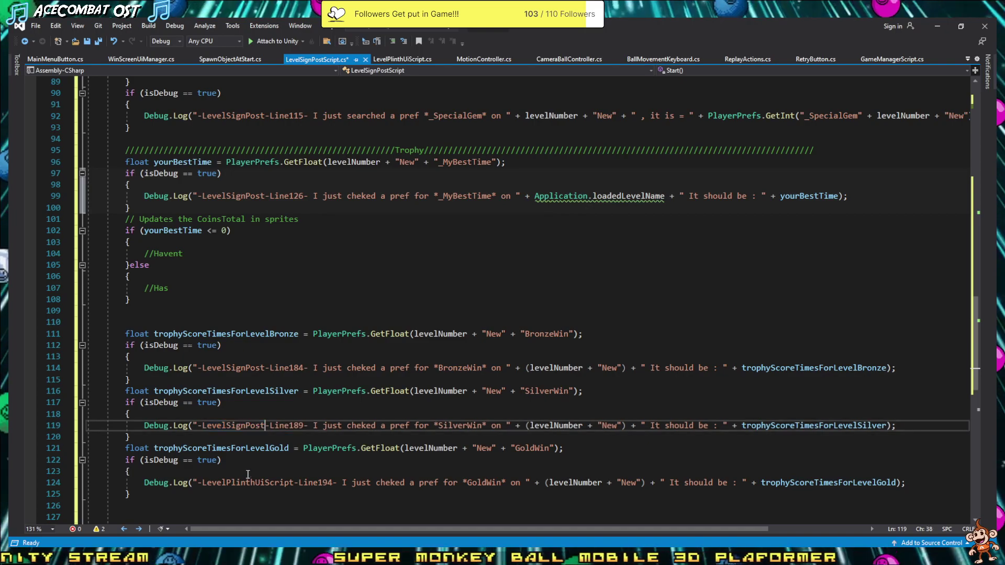
left_click(249, 482)
double_click(249, 483)
key("ctrl+v")
scroll(257, 427, "down", 5)
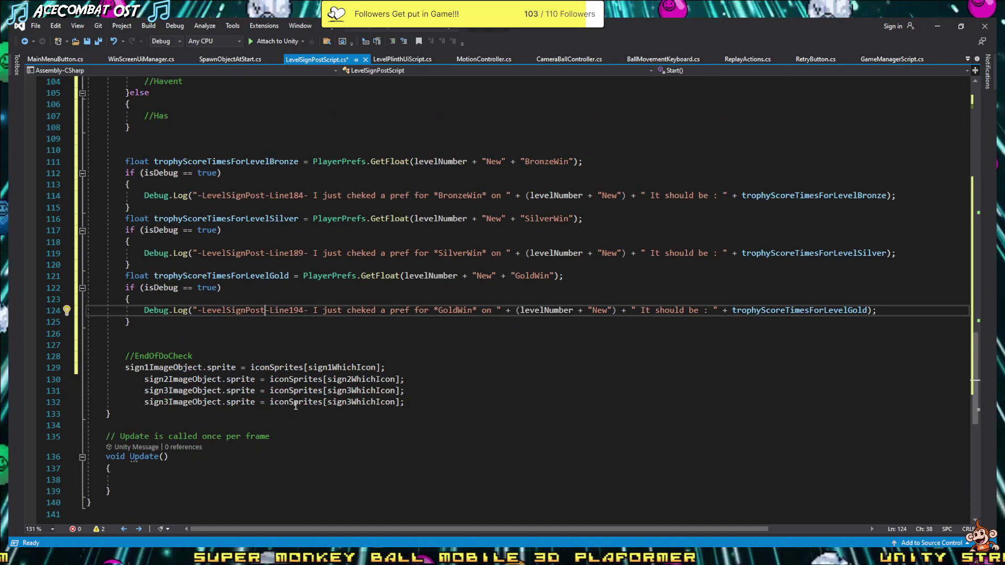
scroll(295, 405, "up", 14)
scroll(309, 382, "up", 8)
scroll(320, 357, "up", 4)
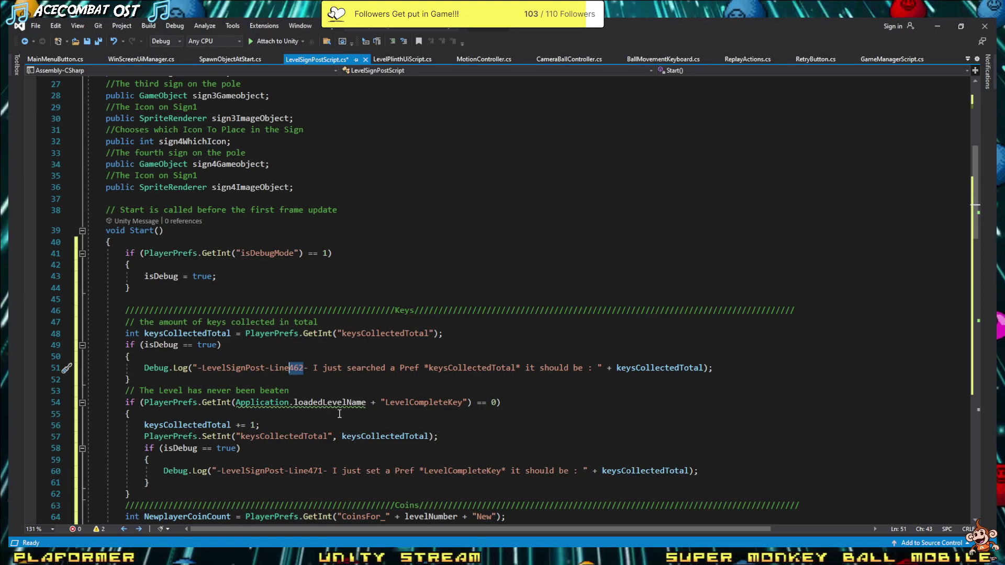
- Renumber the first debug-log labels to lines 48, 57, 64 and 70
type("48")
scroll(309, 425, "down", 1)
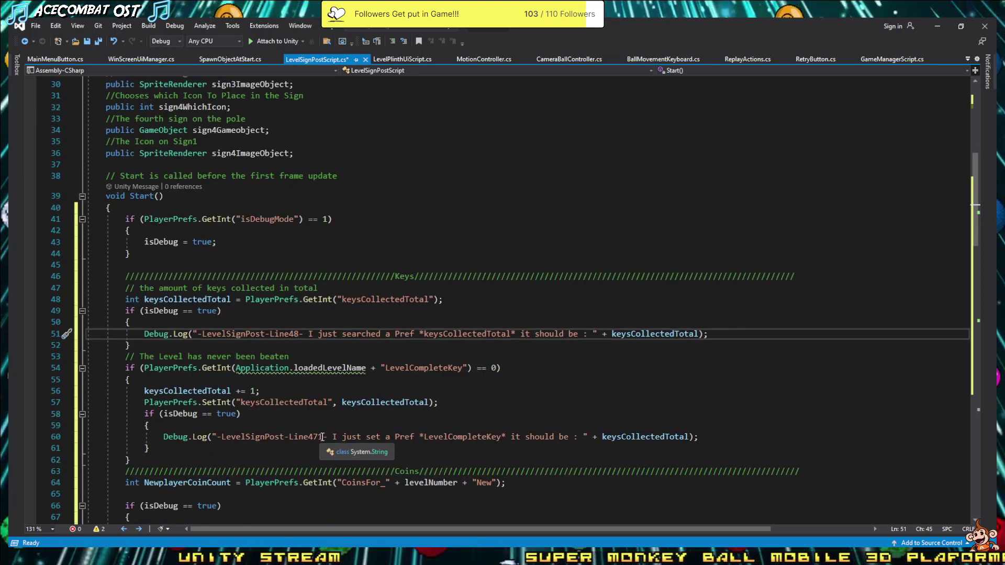
left_click_drag(323, 437, 302, 439)
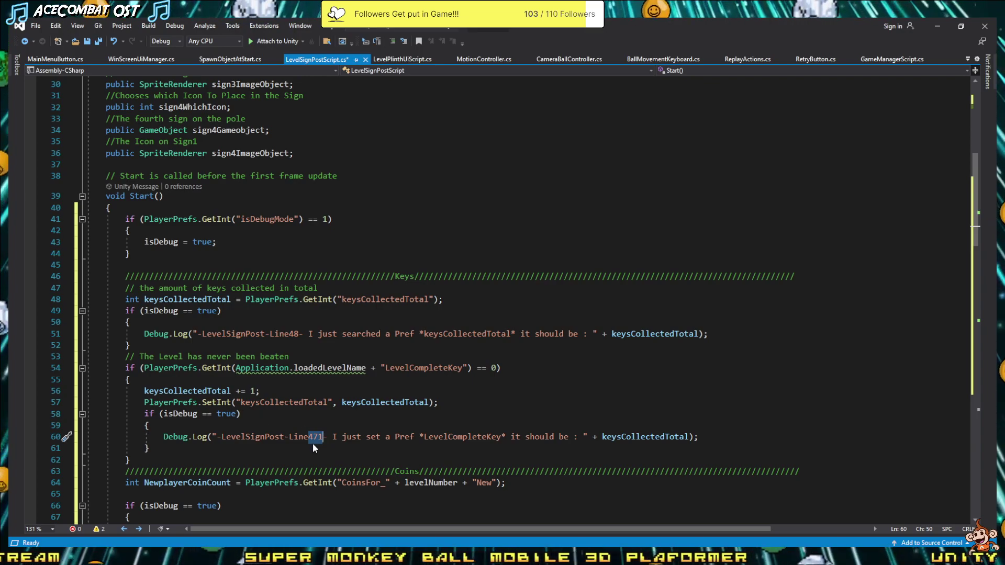
type("57")
scroll(302, 434, "down", 4)
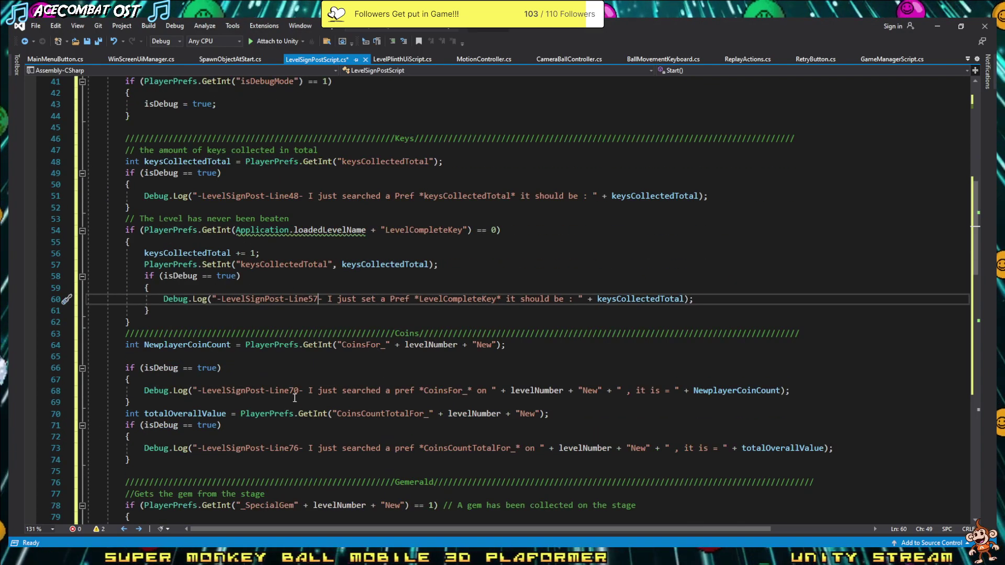
left_click_drag(299, 391, 290, 391)
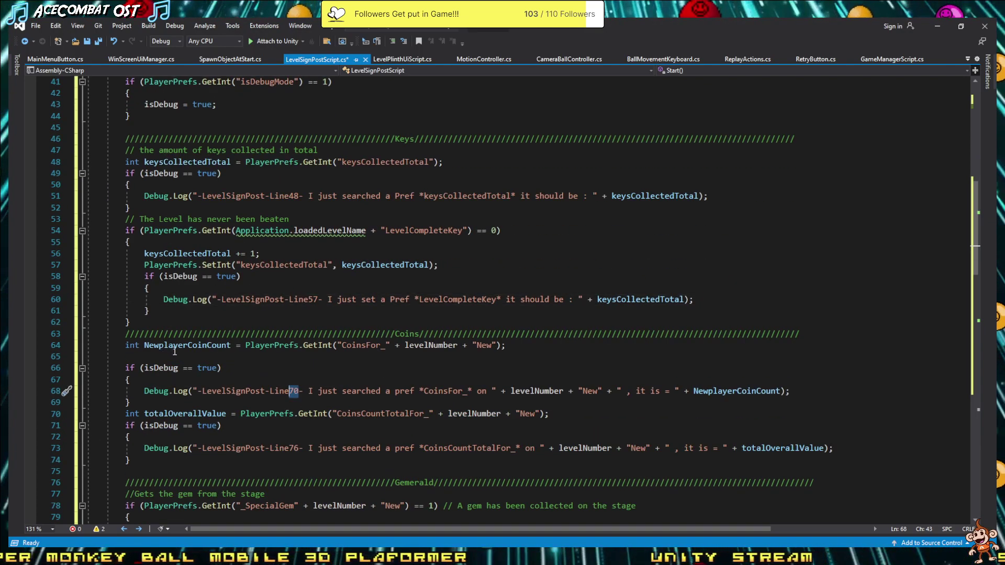
type("64")
scroll(314, 421, "down", 2)
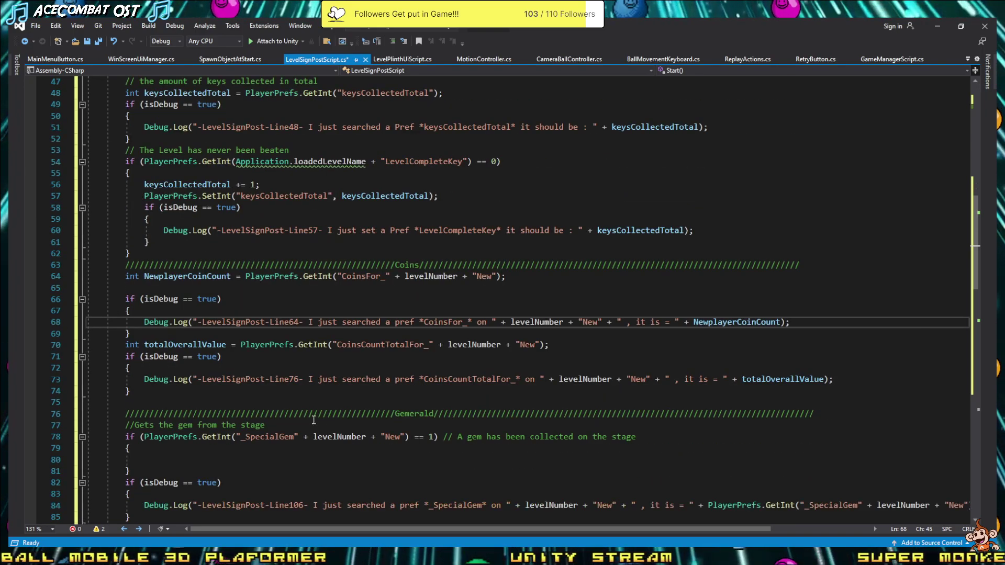
left_click_drag(298, 380, 294, 380)
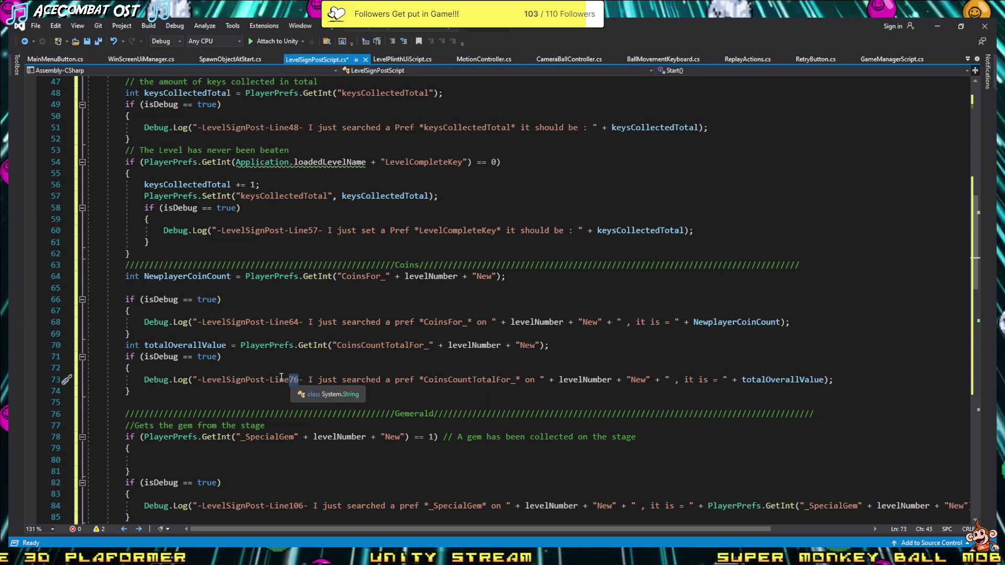
type("70")
- Update the gem, line 92 and best-time labels to 78, 86 and 96
scroll(336, 422, "down", 3)
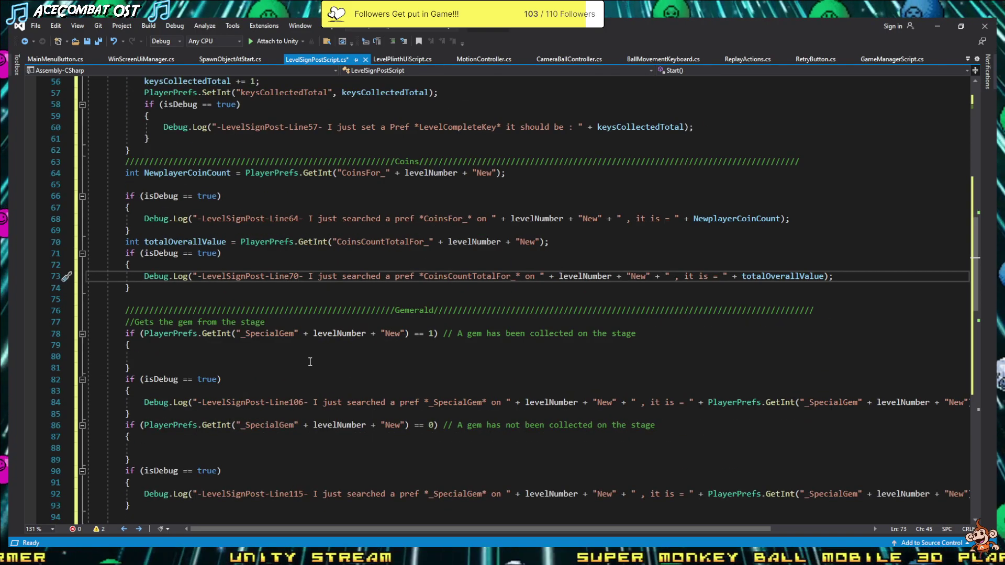
left_click_drag(303, 403, 299, 403)
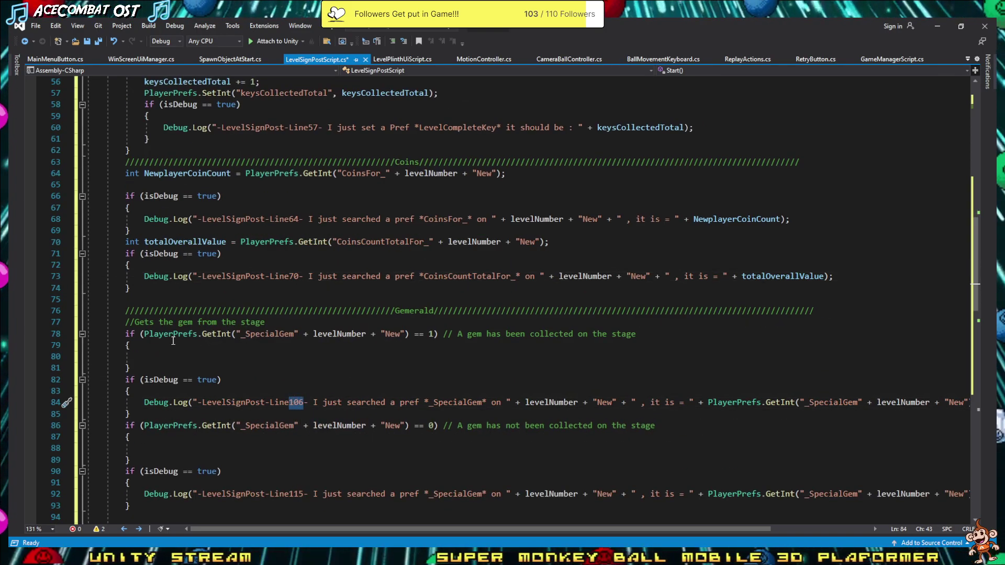
type("78")
scroll(321, 433, "down", 2)
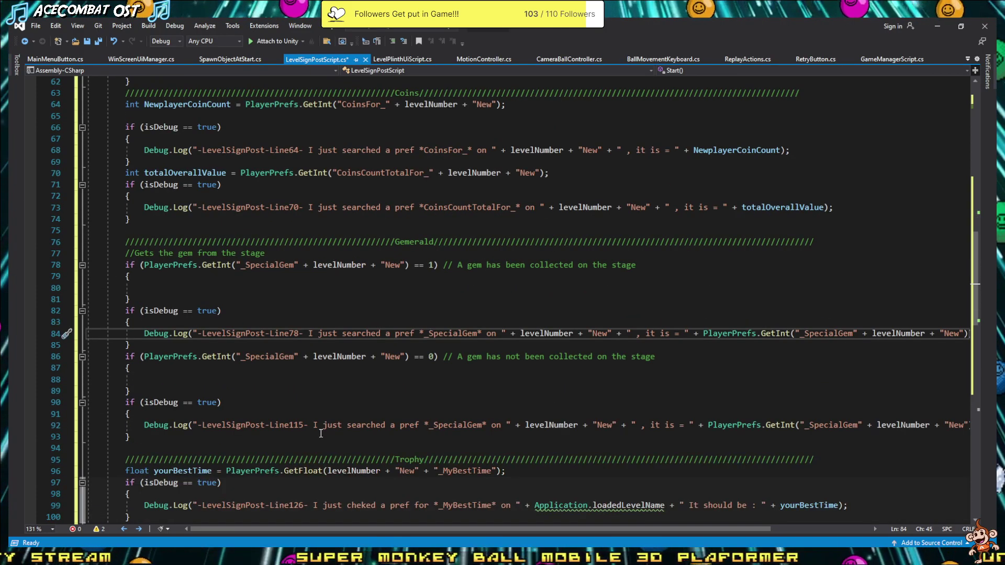
left_click_drag(303, 425, 289, 425)
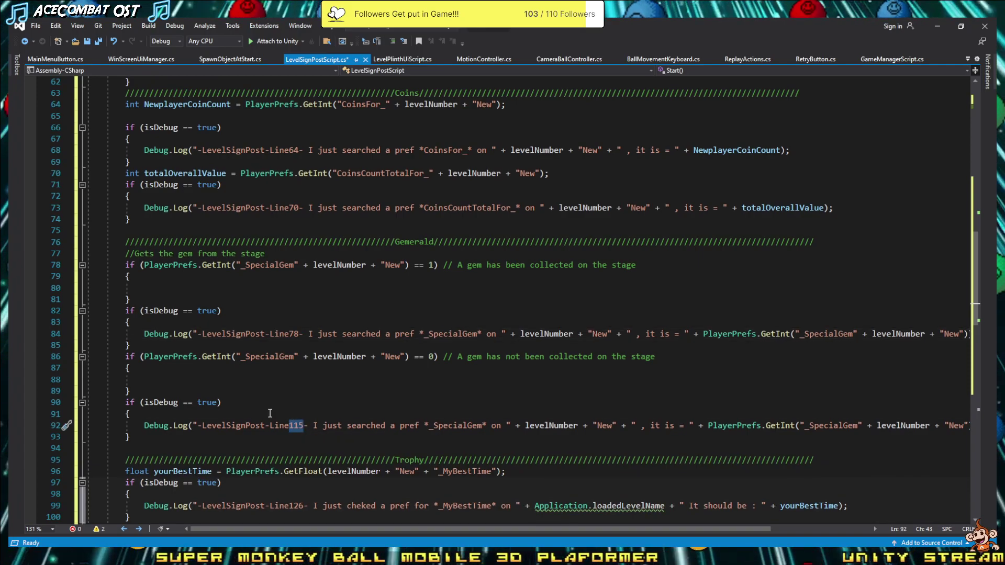
type("86")
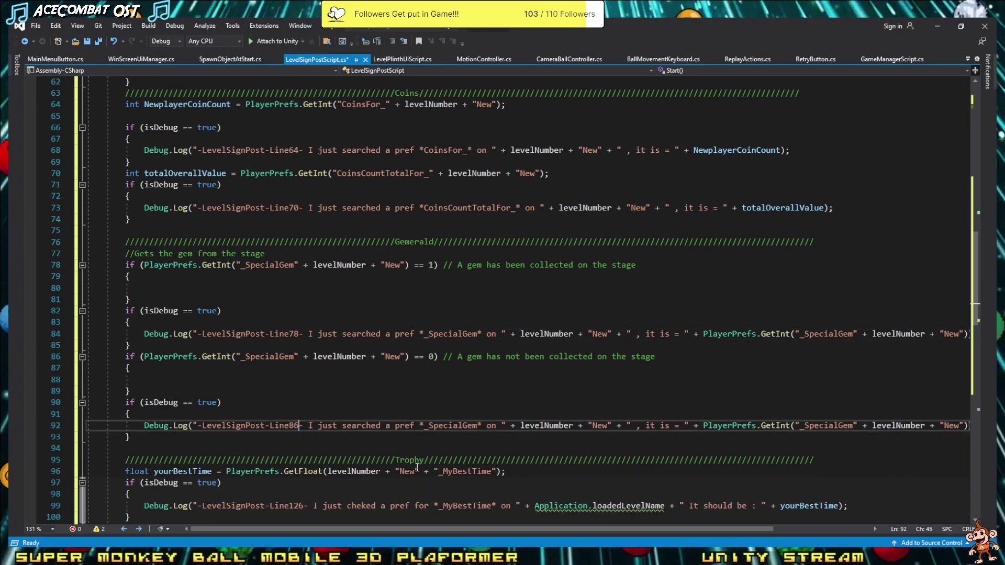
scroll(304, 435, "down", 3)
left_click_drag(303, 402, 291, 402)
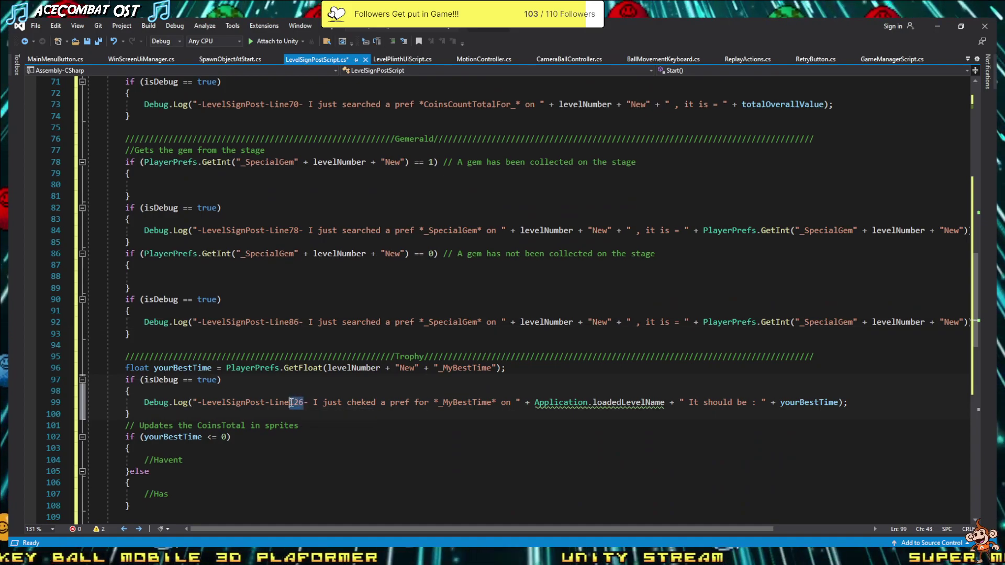
type("96")
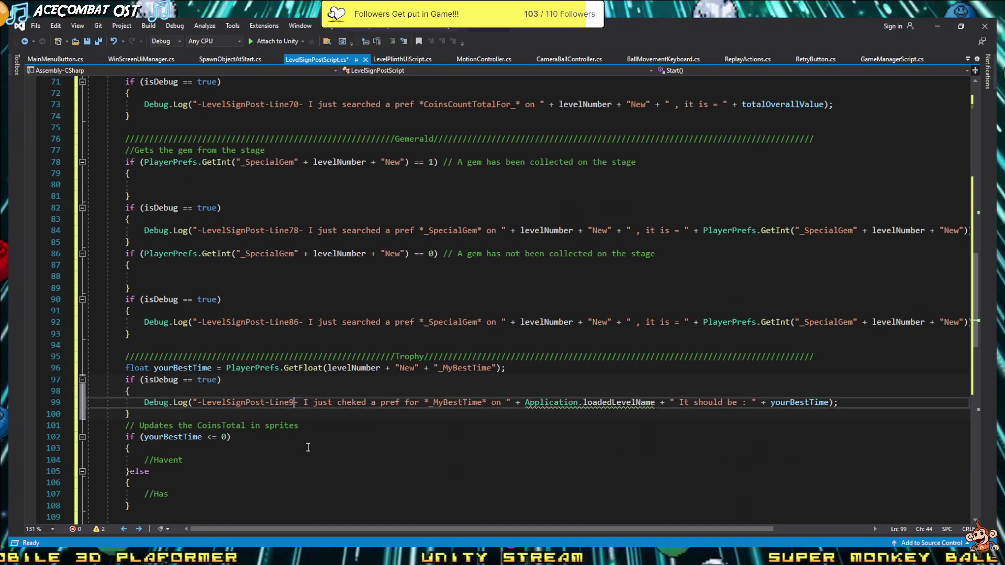
- Set the Bronze, Silver and Gold labels to Line111, Line116 and Line121, and save
scroll(308, 447, "down", 4)
scroll(307, 378, "down", 3)
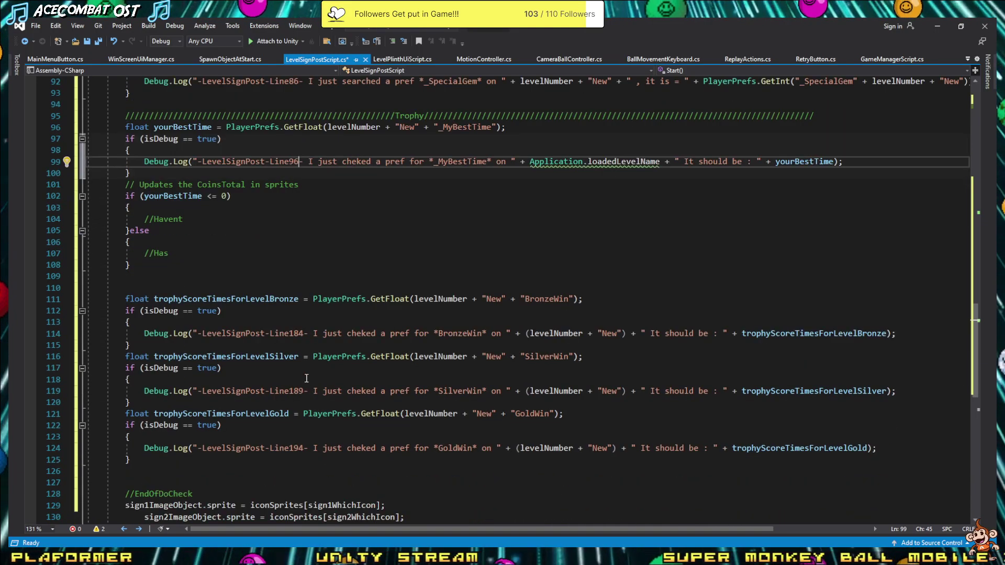
left_click(304, 333)
left_click_drag(304, 334, 292, 333)
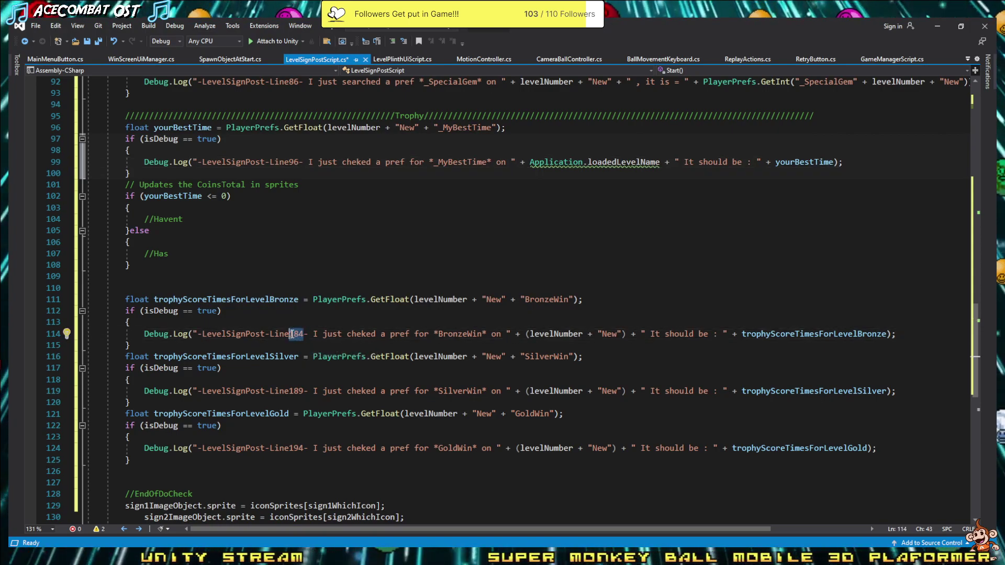
type("111")
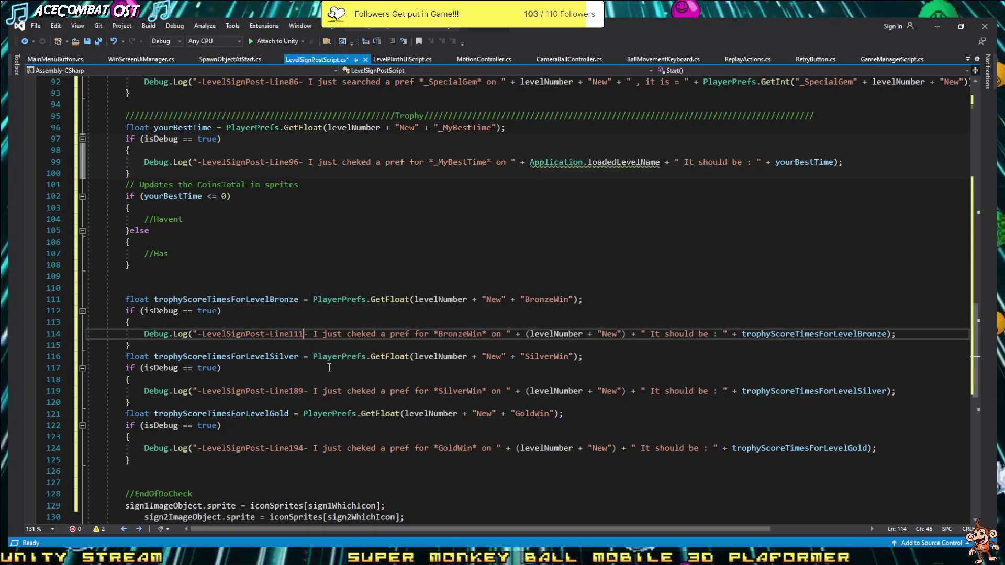
left_click_drag(304, 391, 293, 392)
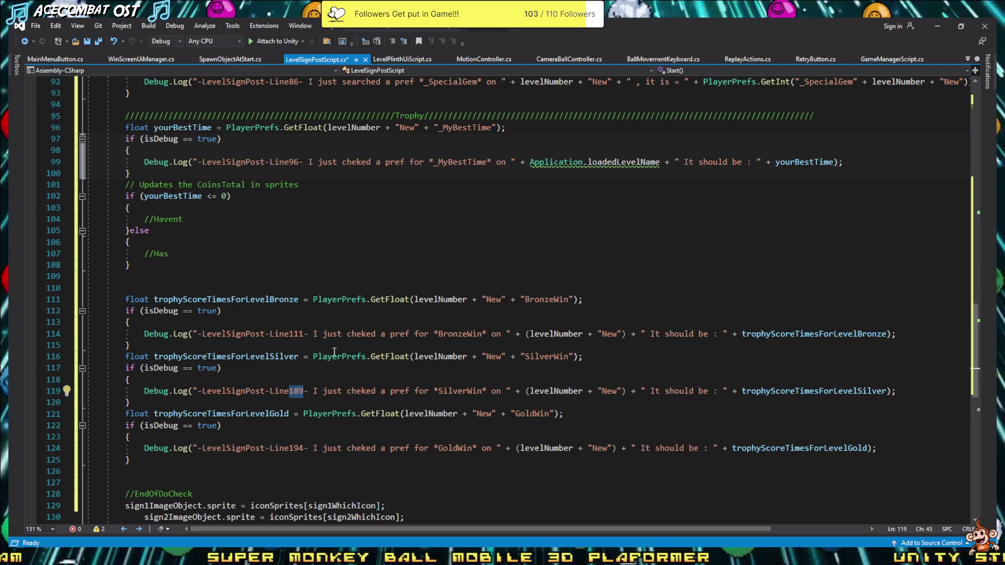
type("116")
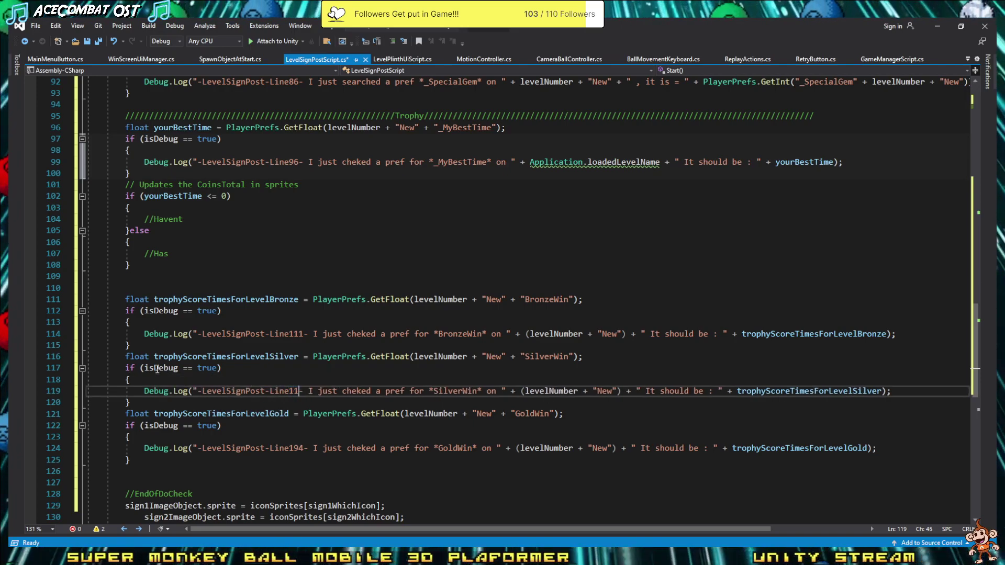
left_click_drag(304, 449, 290, 448)
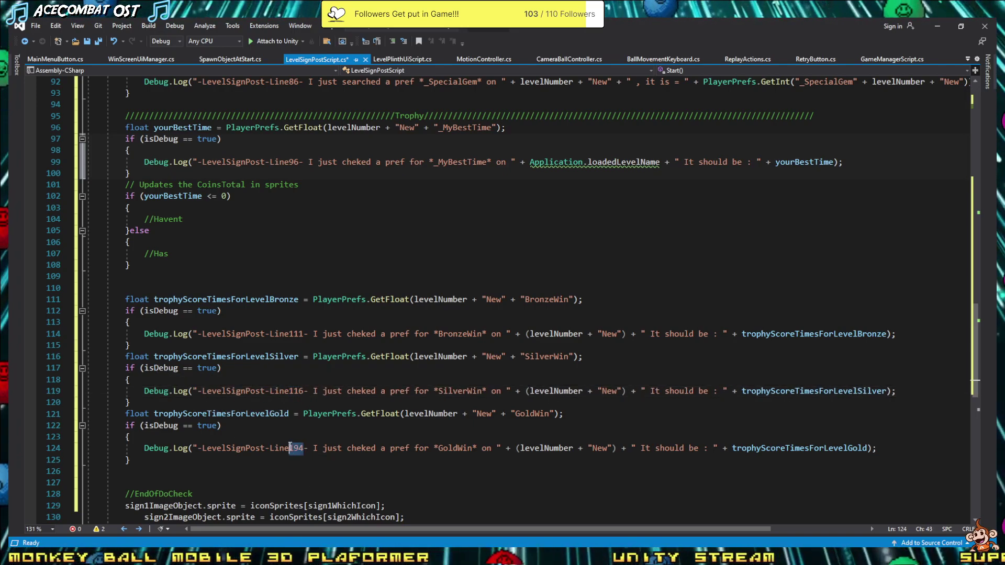
type("121")
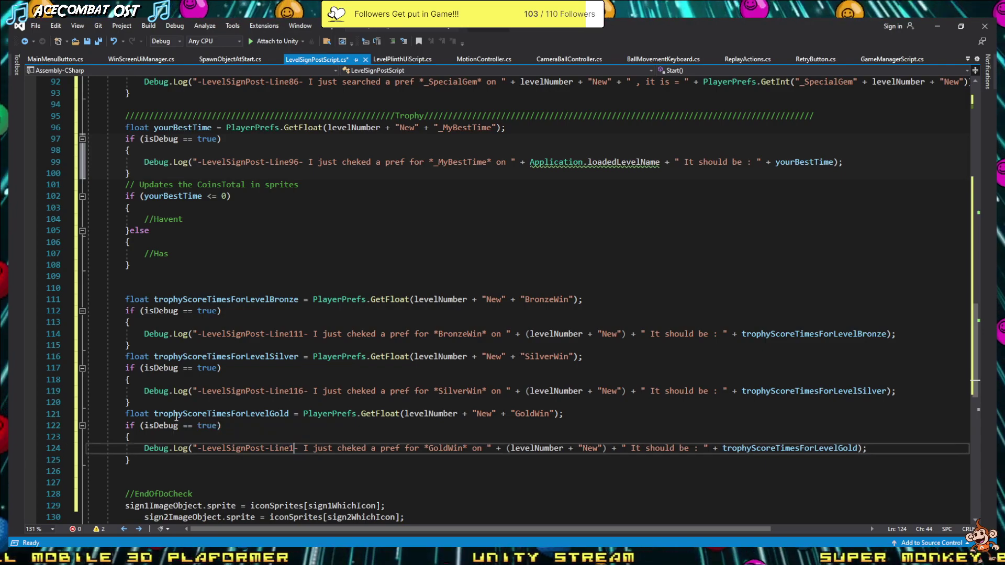
scroll(126, 333, "down", 5)
scroll(131, 333, "down", 4)
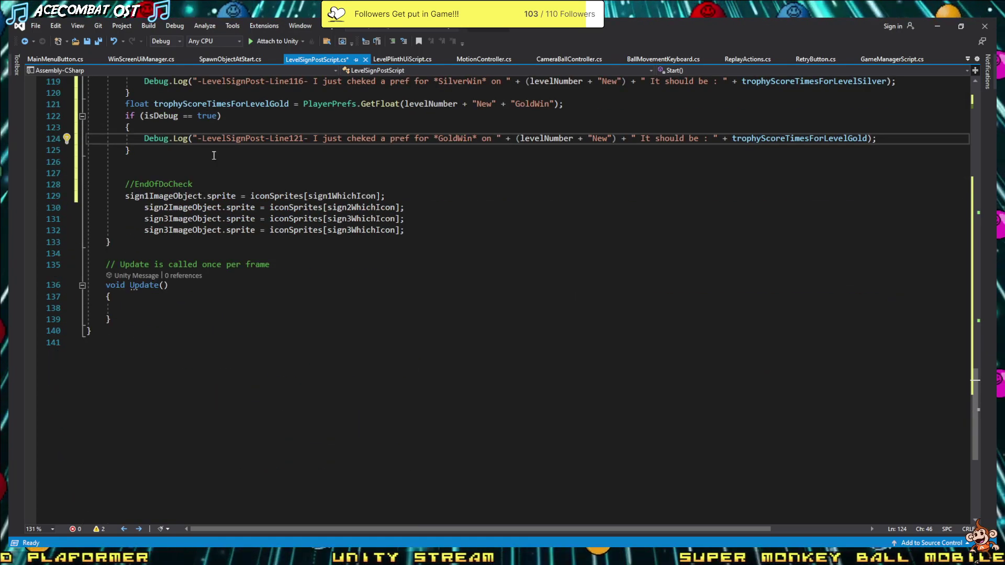
key("ctrl+s")
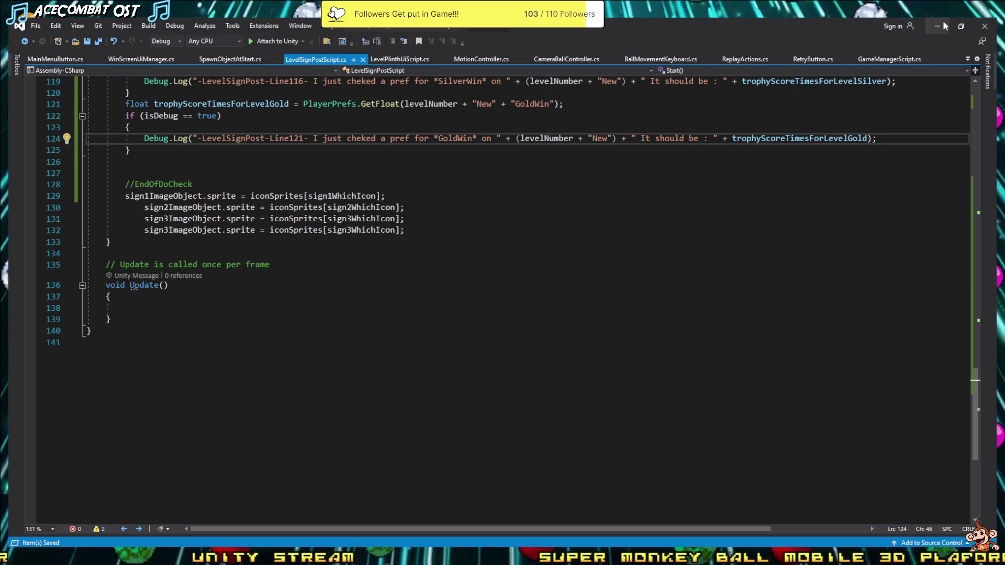
- Switch to Unity and play-test the 1New level, releasing the ball with W toward the goal
left_click(946, 26)
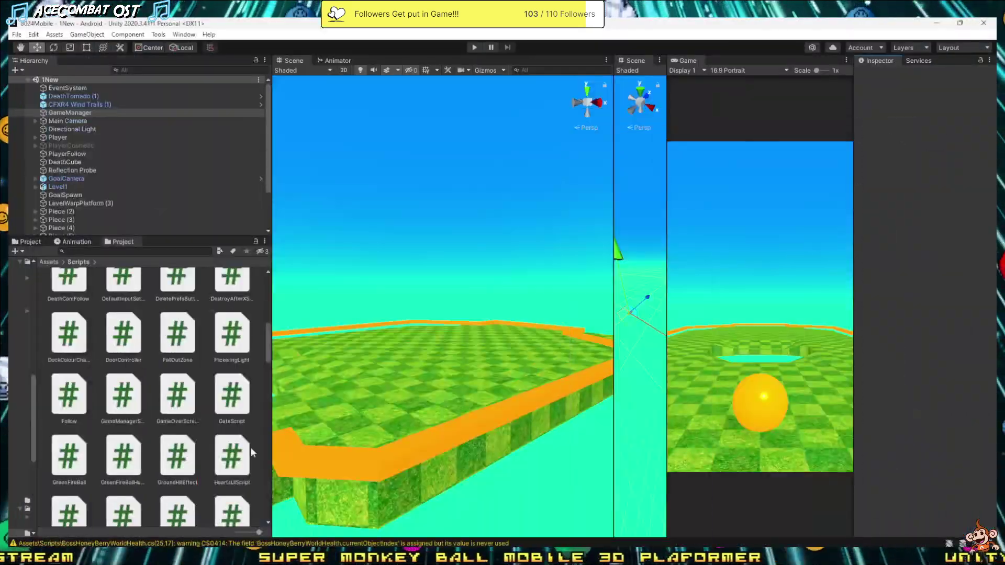
right_click_drag(362, 385, 406, 200)
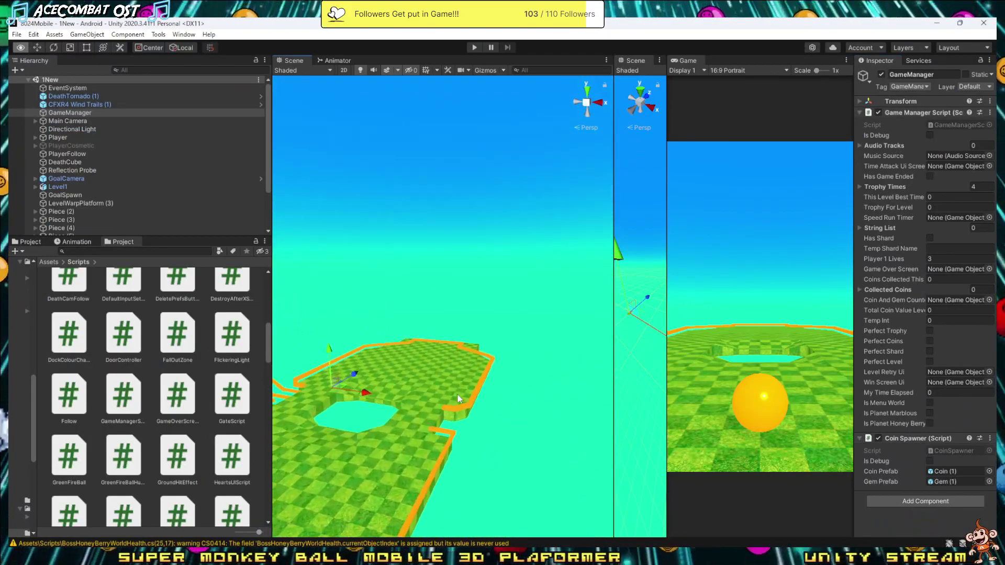
left_click(474, 48)
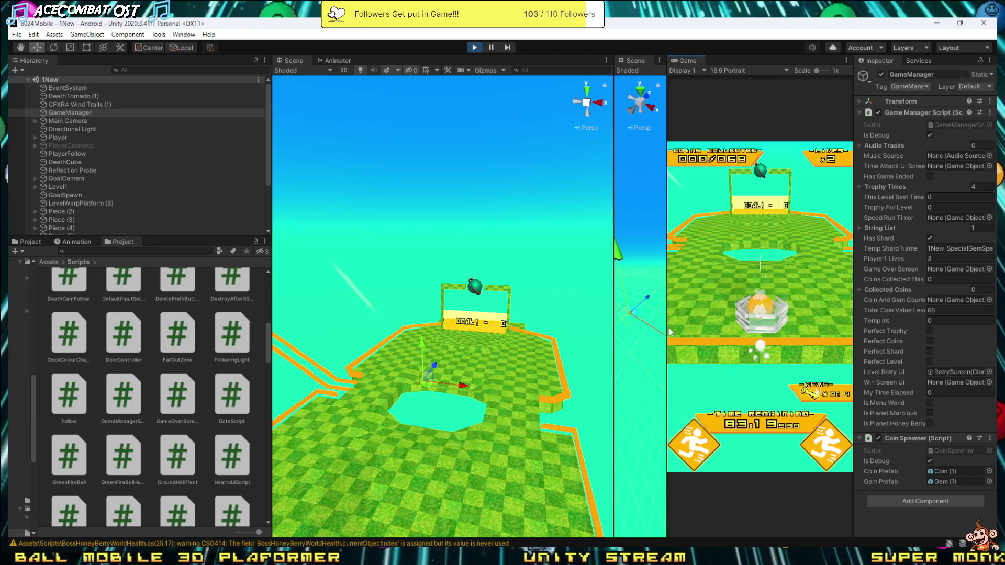
key("w")
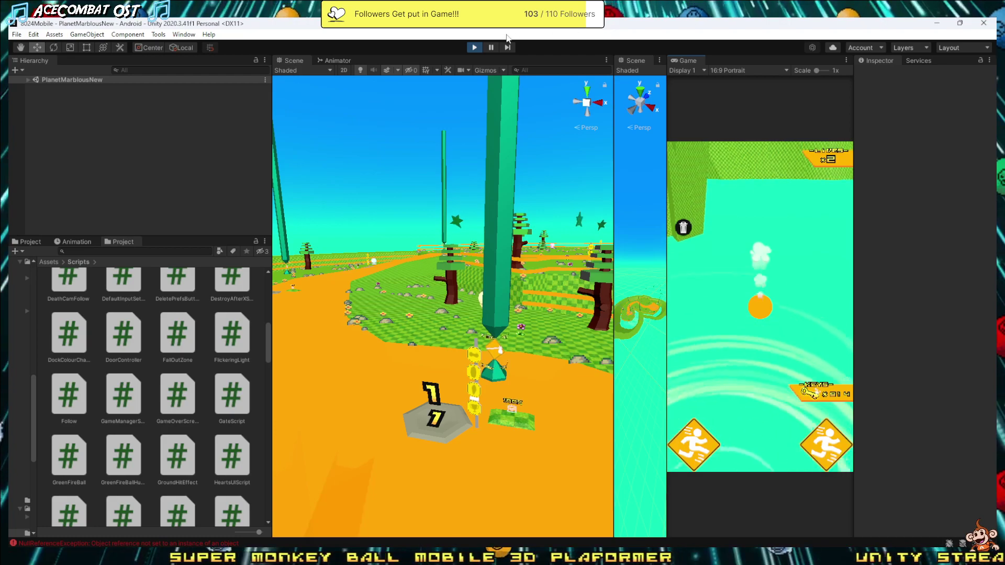
- Stop play-testing, open the MenuNew scene and start Play mode from it
left_click(474, 47)
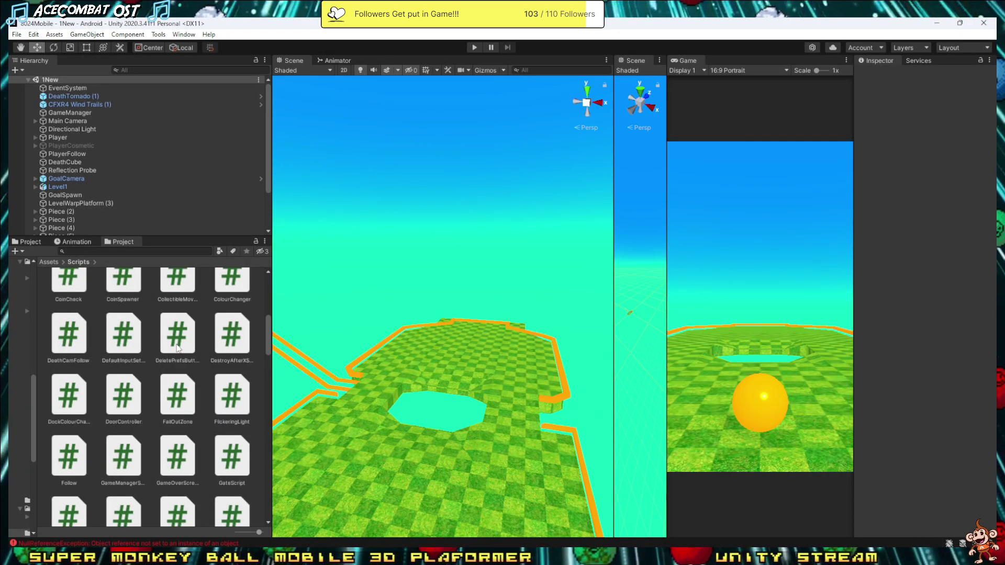
scroll(164, 335, "up", 10)
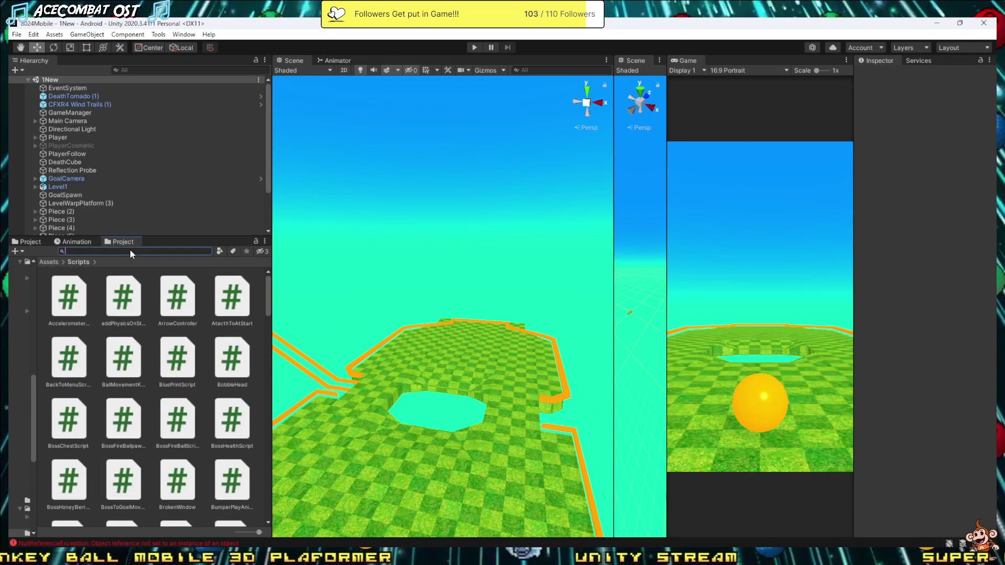
type("menu")
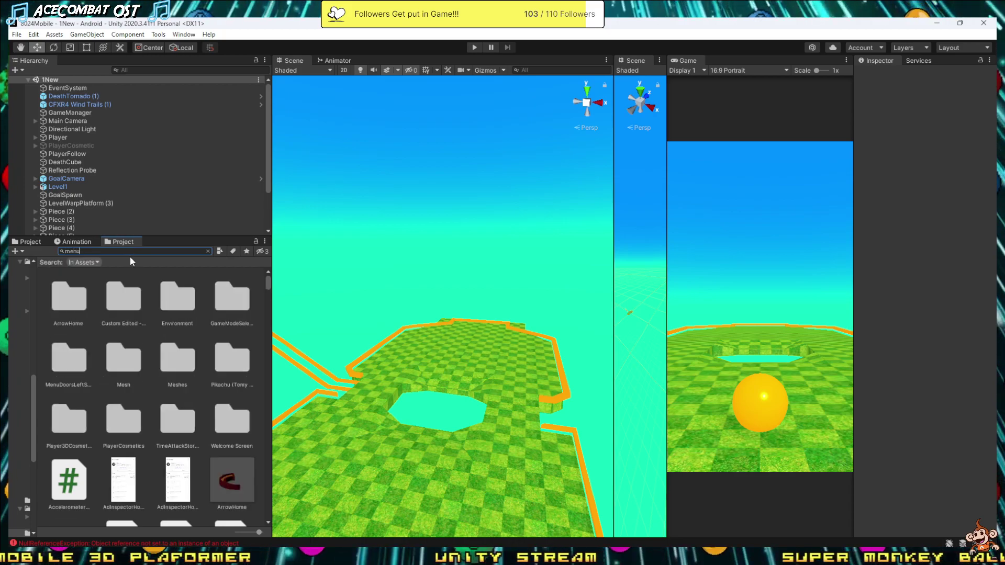
left_click(72, 421)
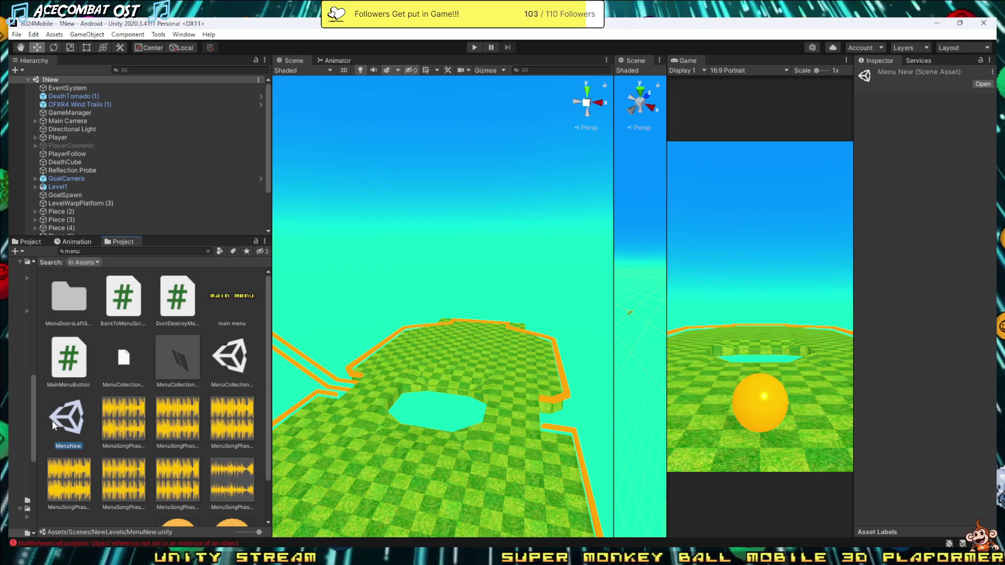
double_click(51, 420)
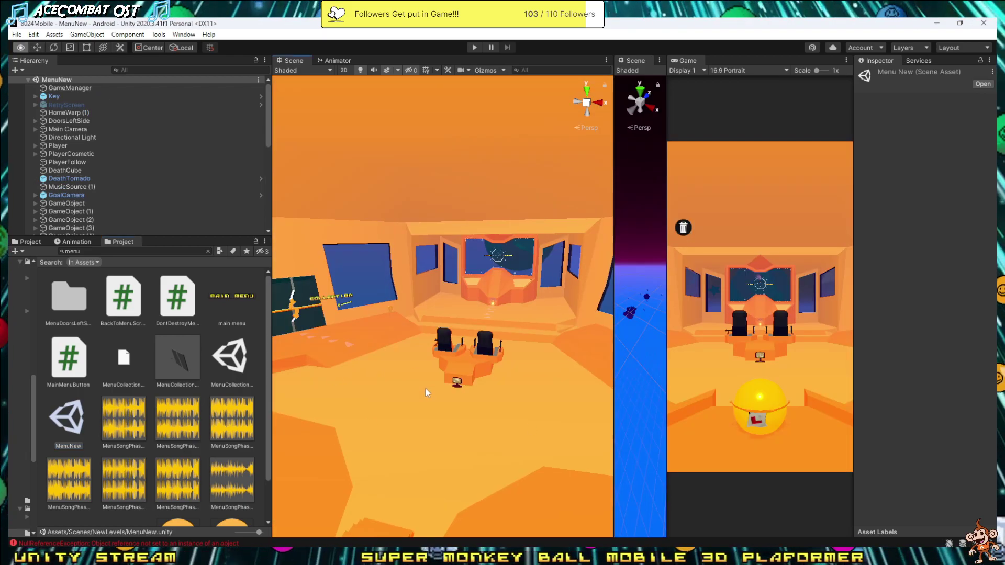
right_click_drag(426, 389, 454, 419)
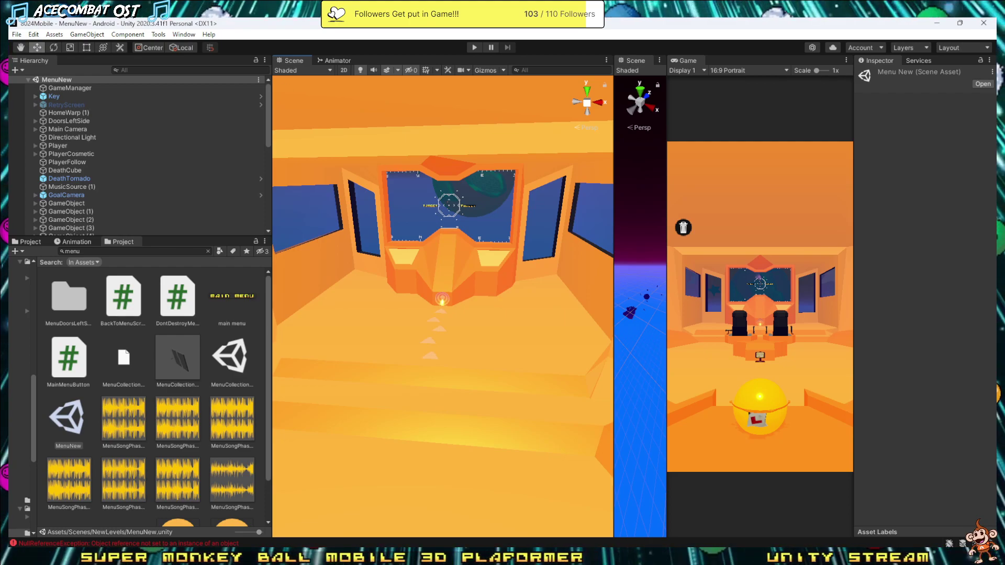
left_click(475, 47)
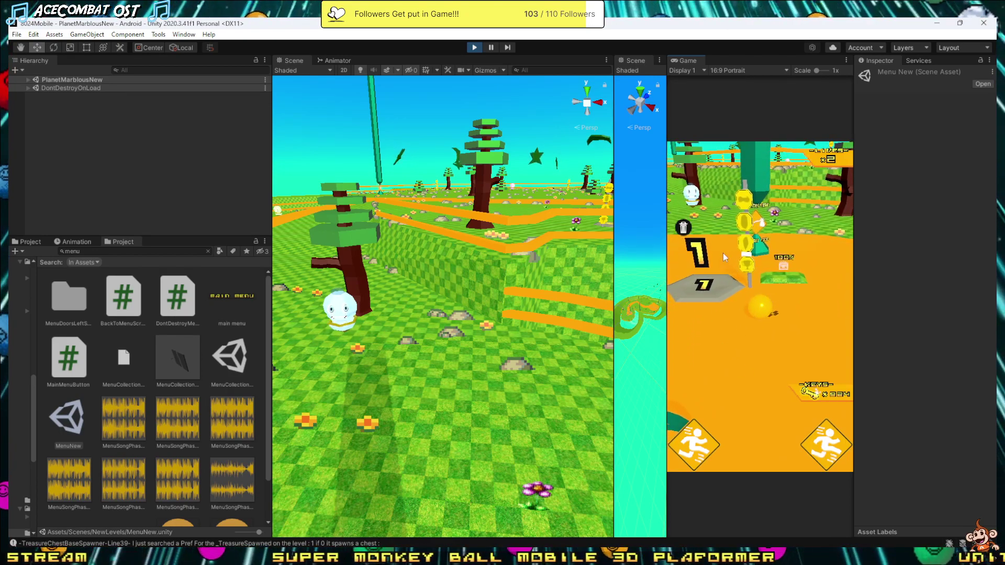
- In the running hub, select LevelSignPost (1) under LevelPosts in the Hierarchy
right_click_drag(384, 197, 483, 181)
left_click(423, 251)
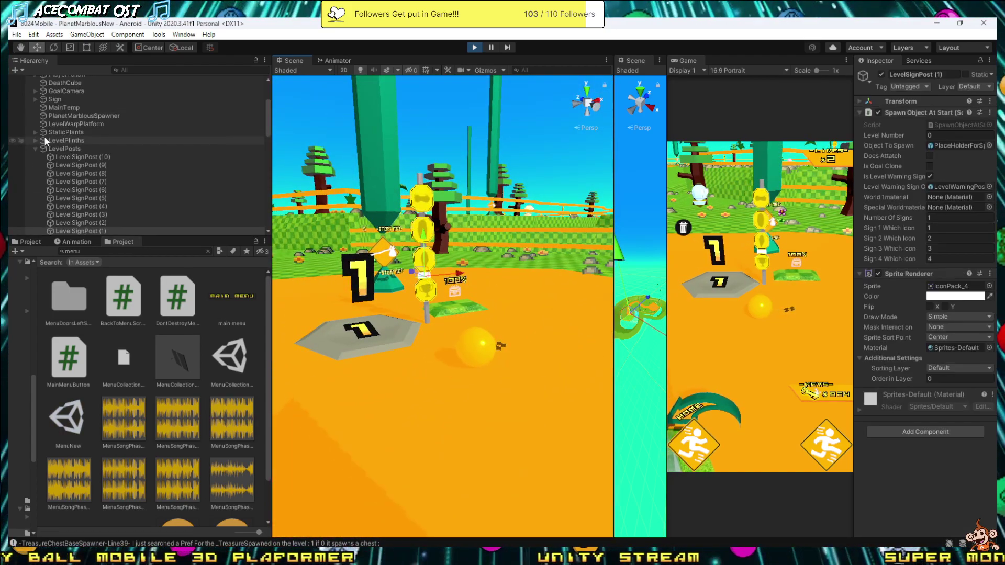
left_click(26, 149)
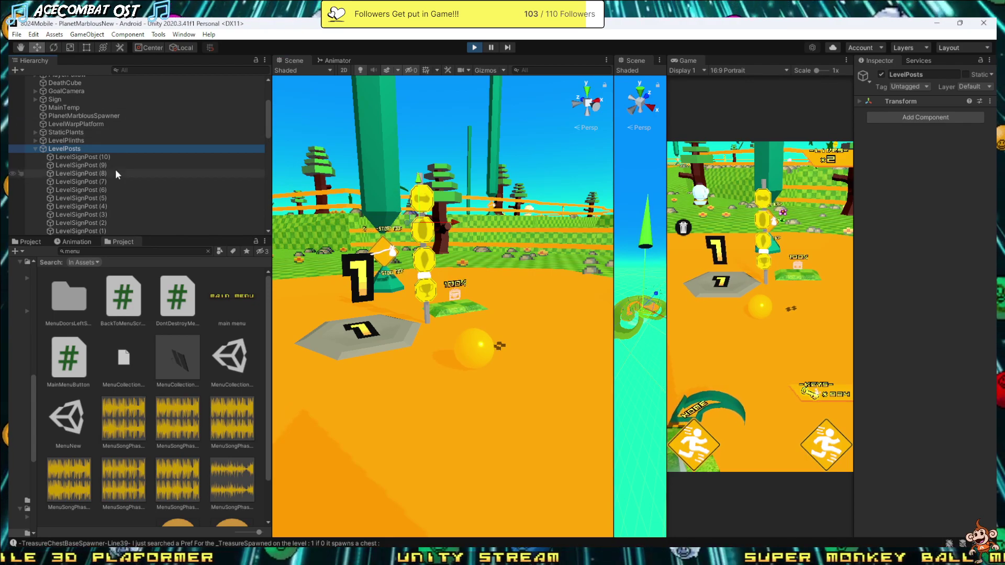
scroll(115, 169, "down", 5)
left_click(93, 108)
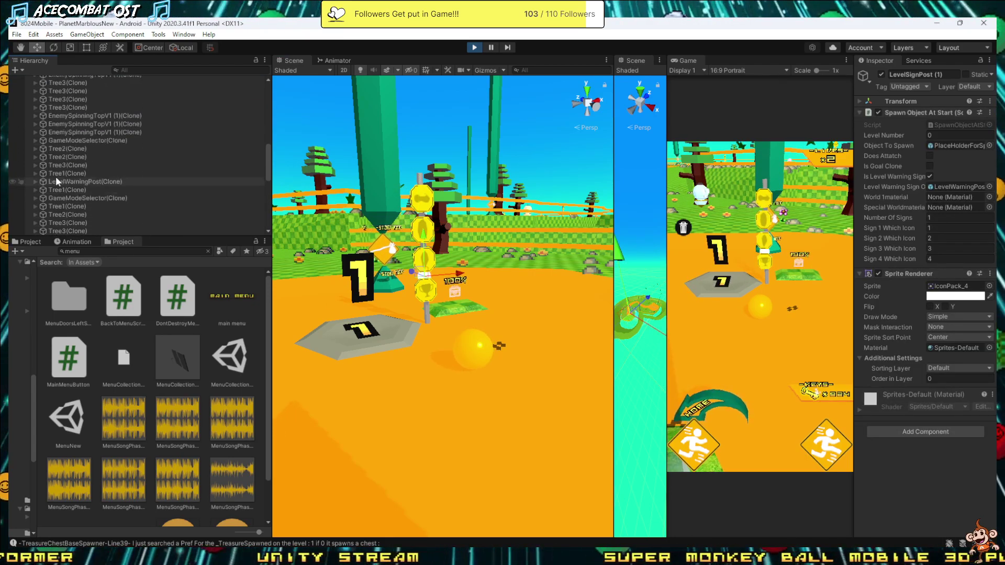
scroll(55, 177, "down", 10)
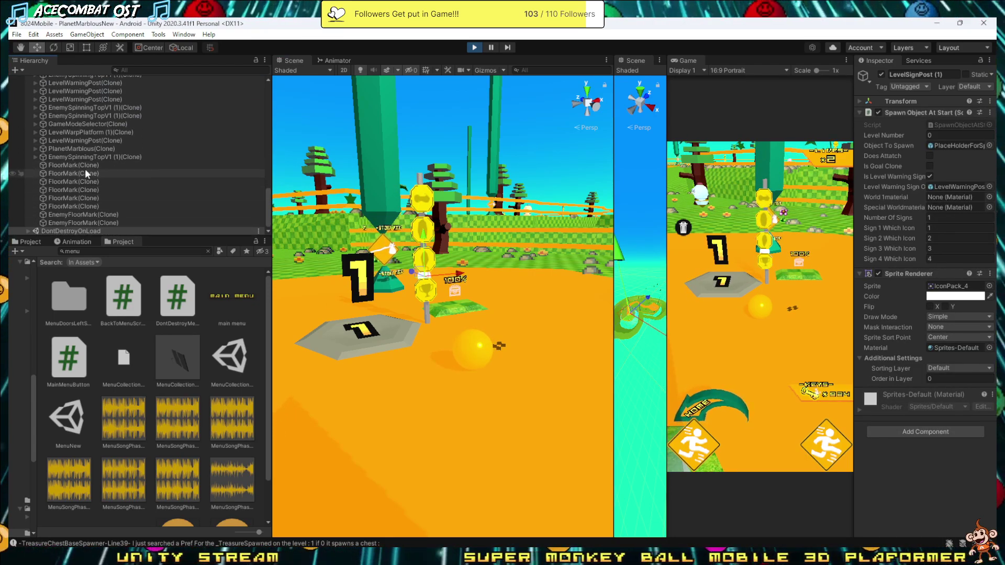
scroll(85, 169, "up", 10)
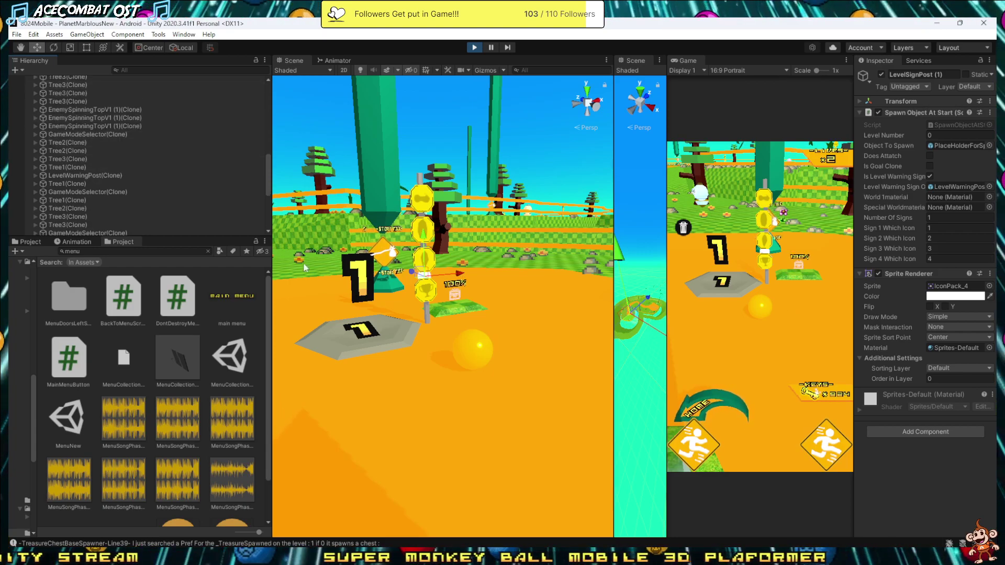
left_click(432, 320)
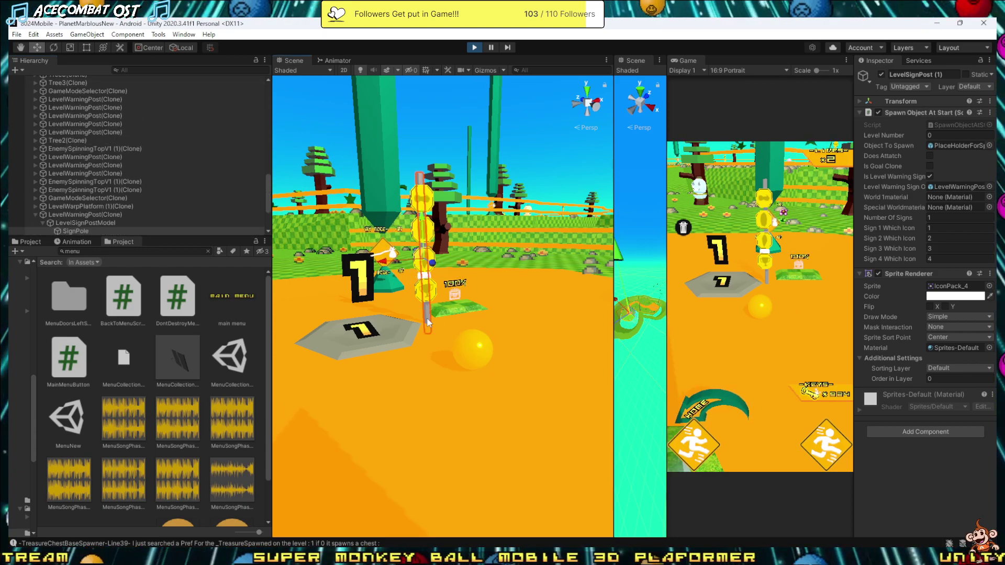
left_click(61, 215)
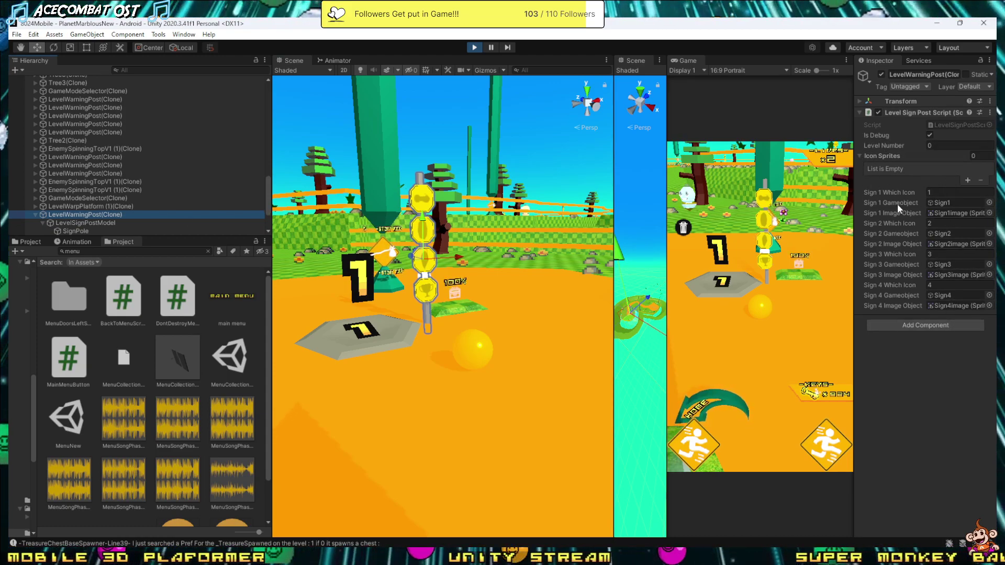
left_click(425, 280)
scroll(136, 199, "up", 5)
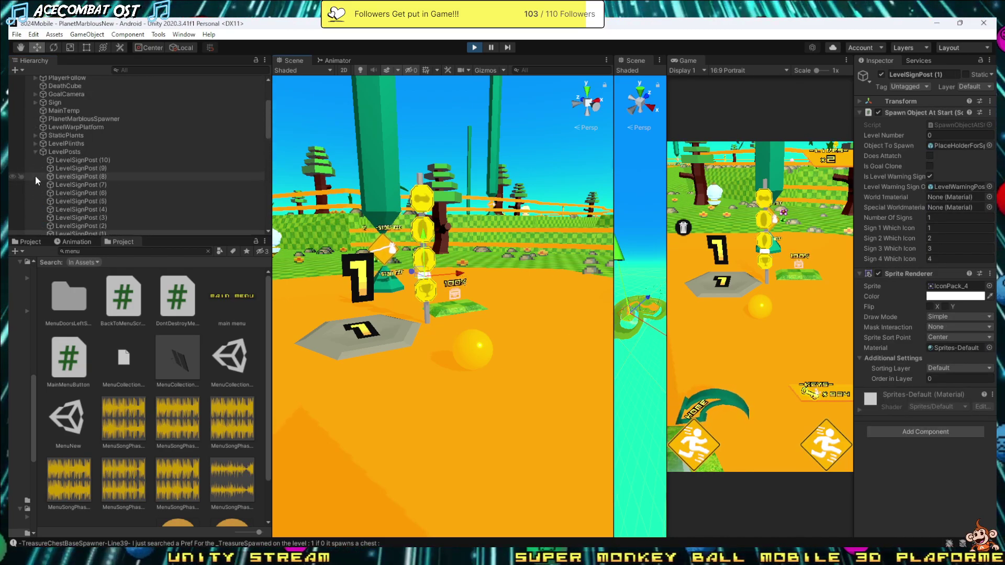
- Stop Play mode and begin a project asset search with 'pl'
left_click(475, 49)
scroll(108, 167, "down", 5)
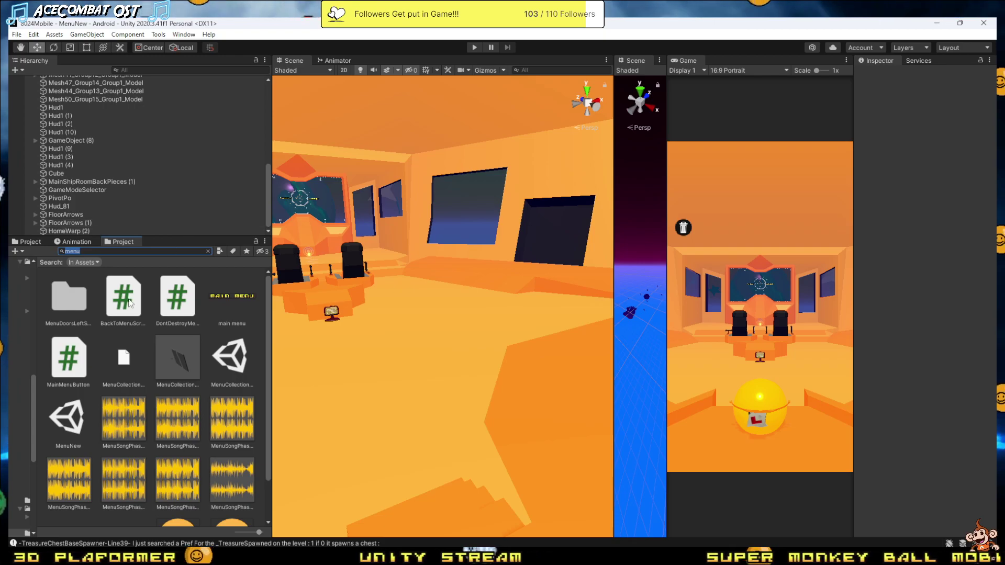
type("pl")
- Add a second Scene view tab and orbit it toward the monitor wall
right_click(303, 61)
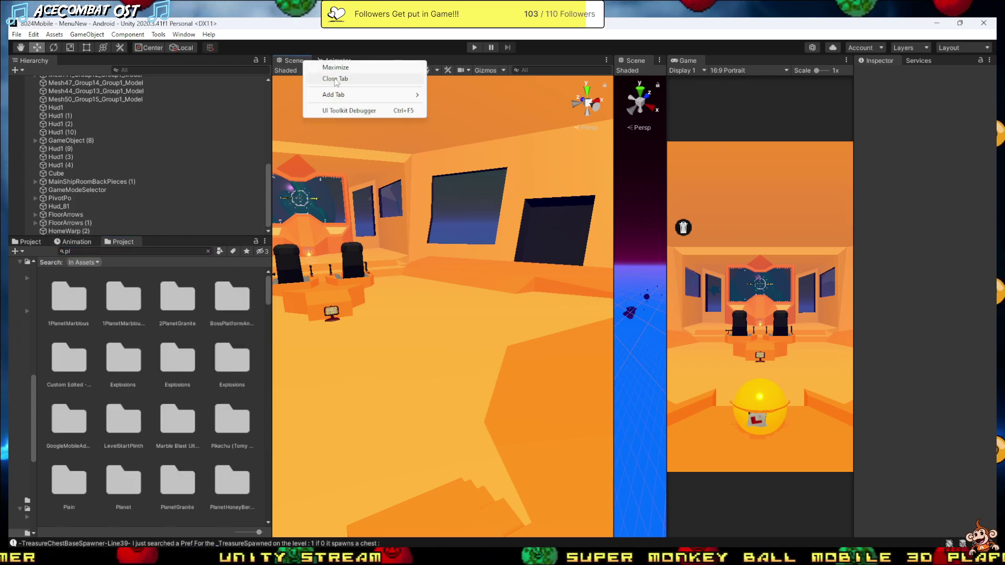
mouse_move(329, 96)
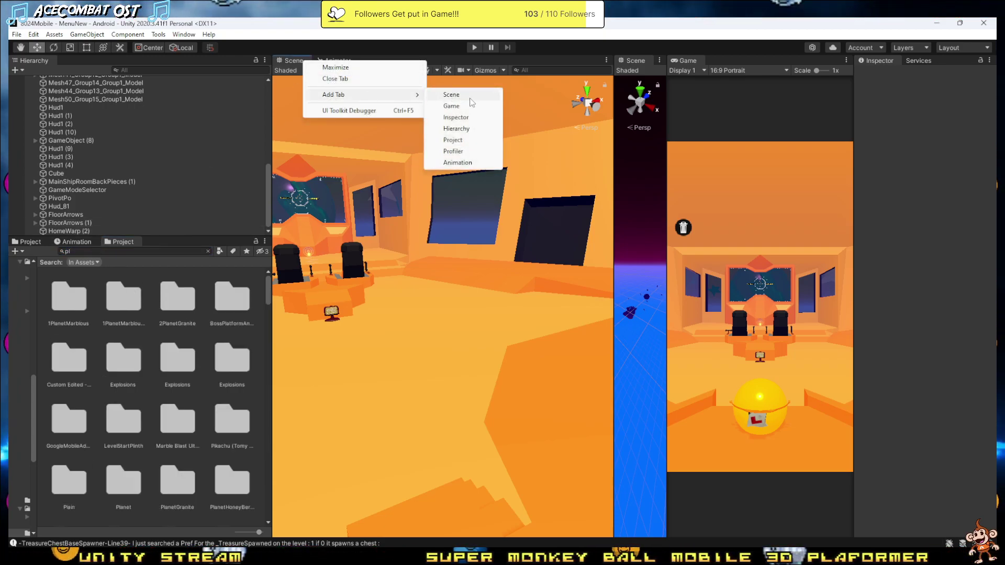
left_click(469, 95)
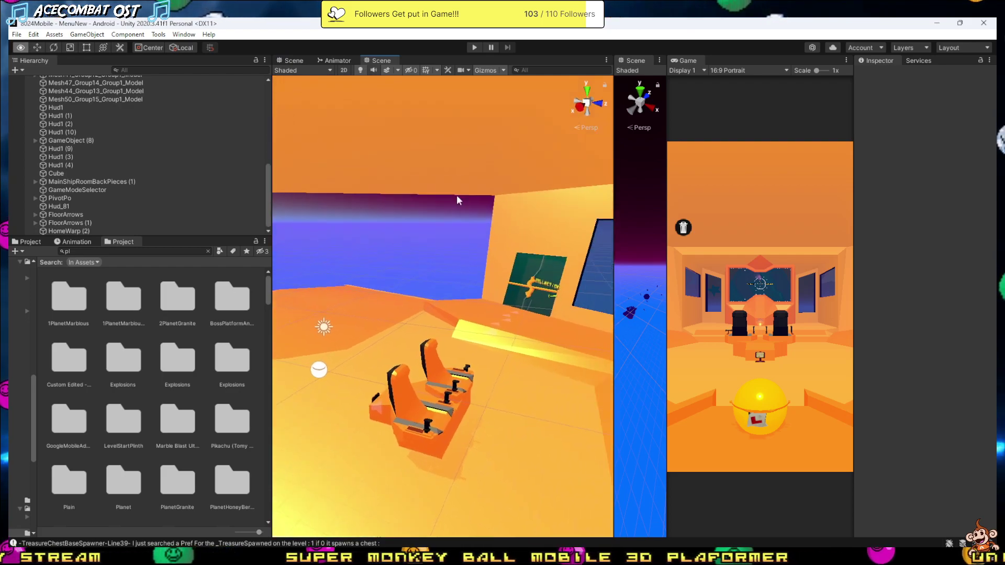
right_click_drag(456, 194, 71, 75)
- Collapse the MenuNew scene in the Hierarchy and hide it with its eye toggle
scroll(68, 131, "up", 5)
scroll(58, 131, "up", 5)
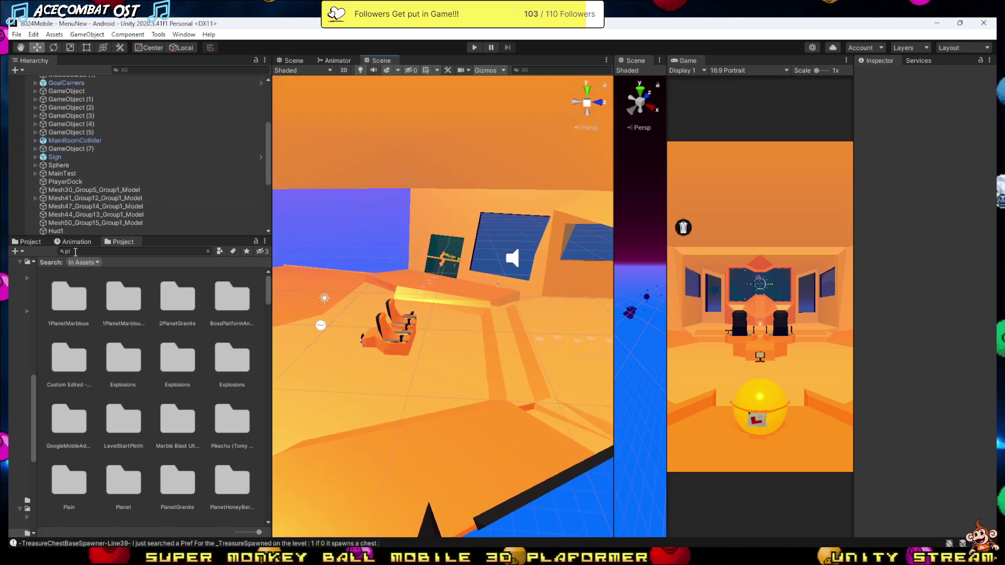
scroll(42, 105, "up", 5)
scroll(29, 84, "up", 5)
left_click(28, 80)
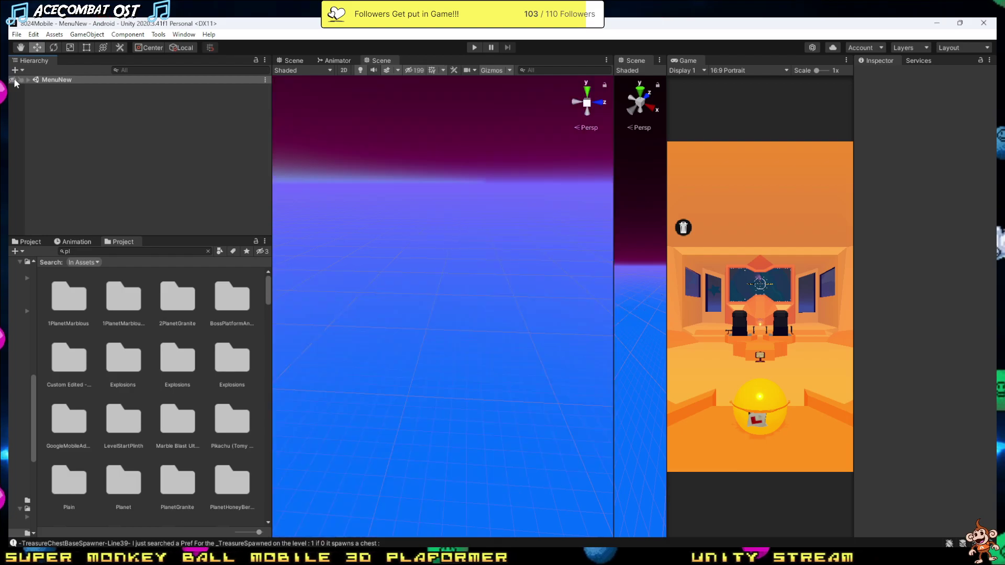
left_click(13, 79)
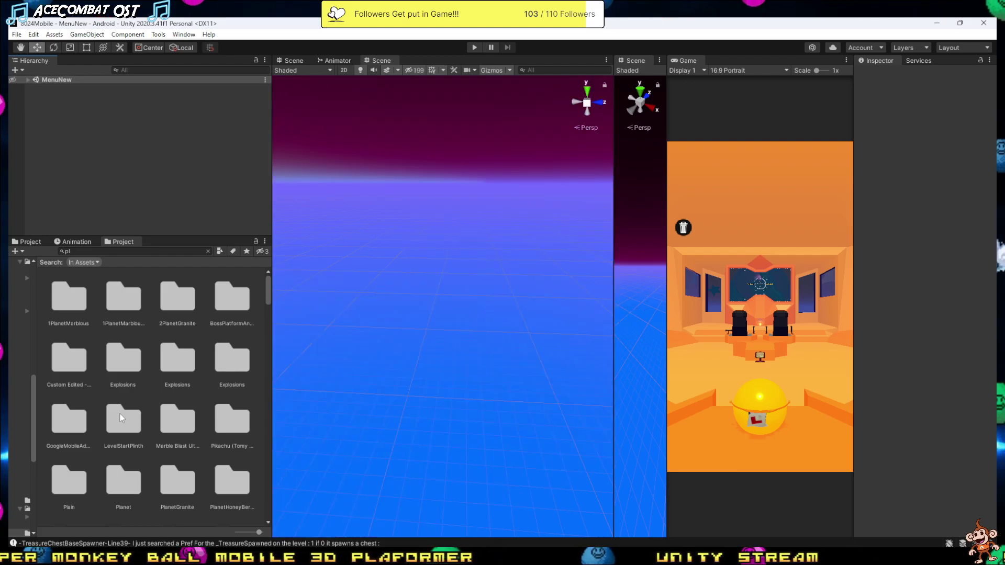
- Extend the project search to 'planet' to list the PlanetMarblous assets
left_click(78, 252)
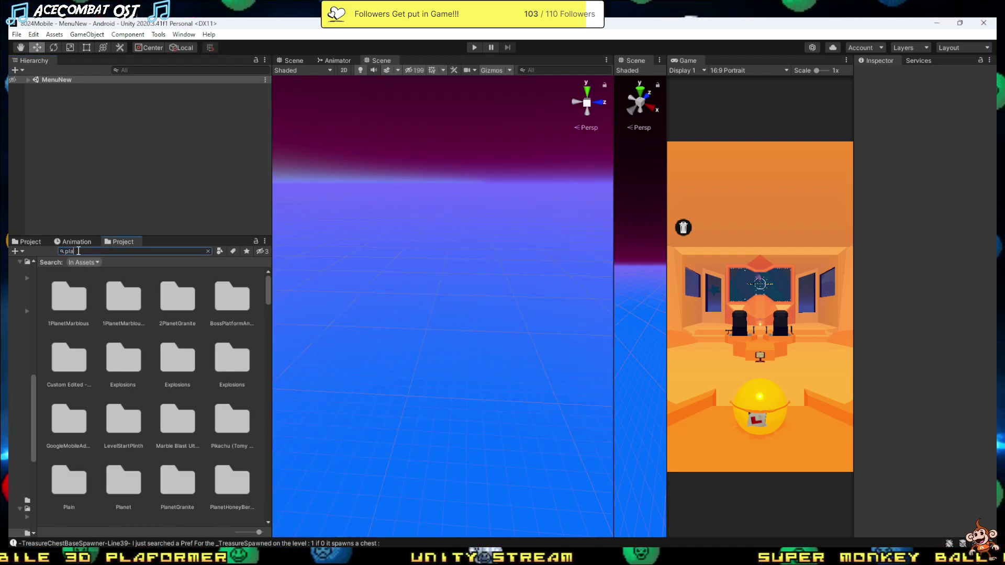
type("net")
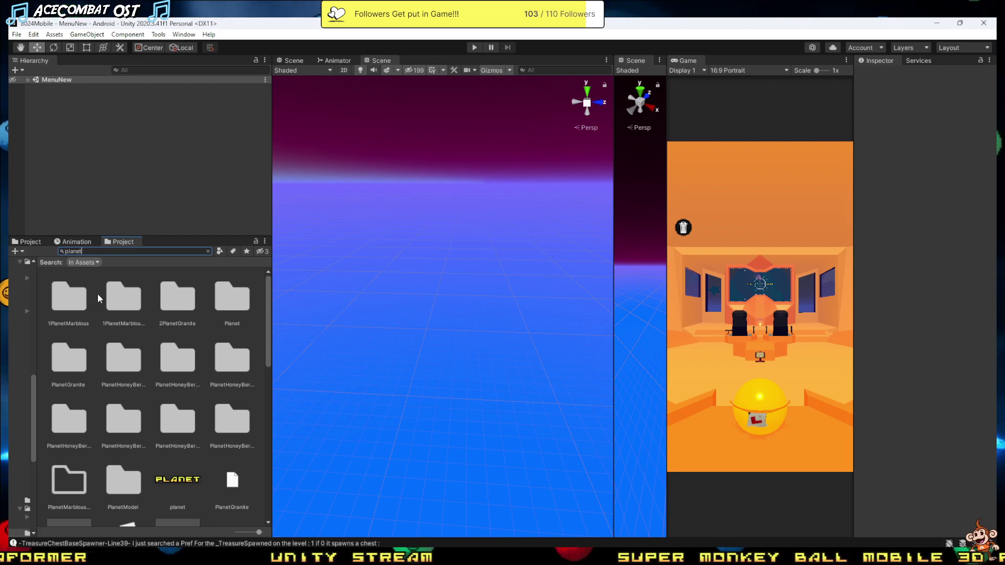
scroll(81, 423, "down", 3)
scroll(156, 417, "down", 2)
scroll(112, 350, "down", 3)
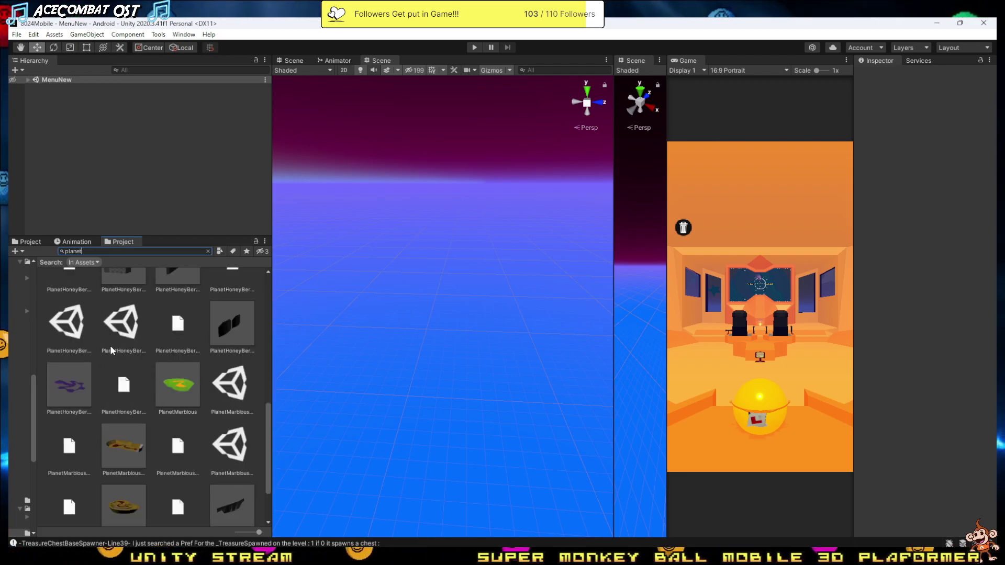
- Drag PlanetMarblousNew into the Hierarchy, fly the Scene camera over the level, and press Play
left_click_drag(243, 464, 105, 120)
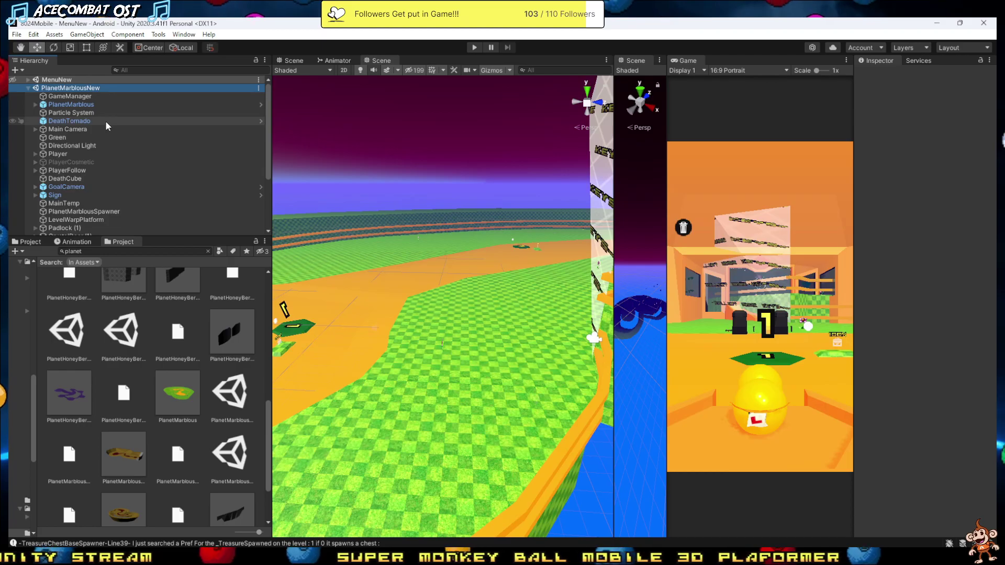
right_click_drag(430, 234, 660, 284)
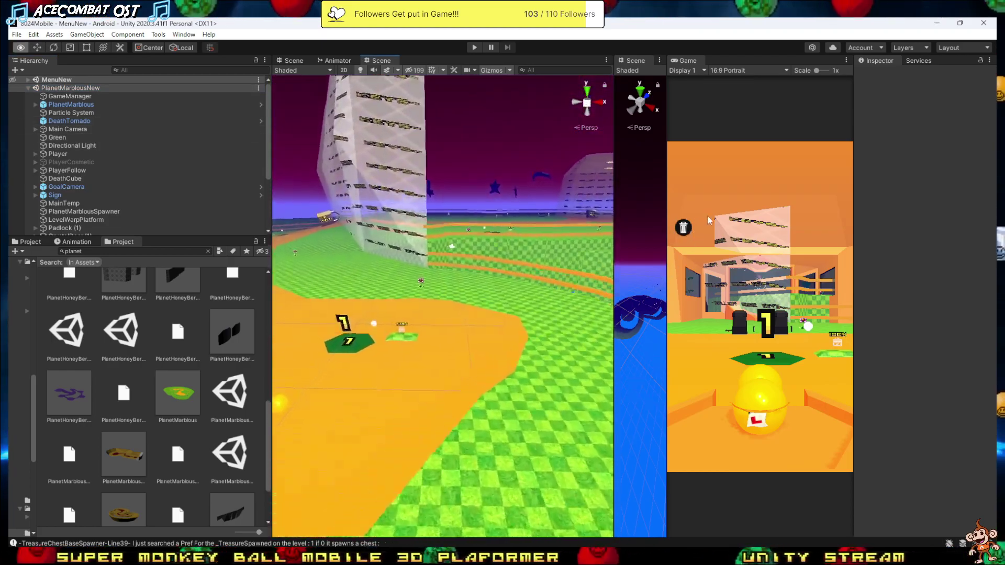
right_click_drag(659, 283, 705, 217)
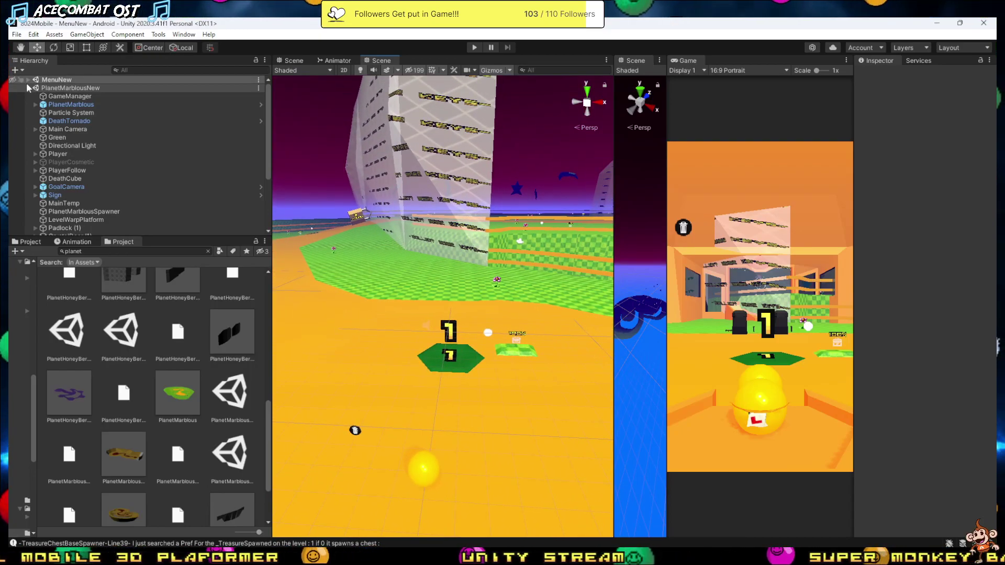
mouse_move(463, 256)
right_mouse_down()
mouse_move(490, 262)
mouse_move(487, 233)
right_mouse_up()
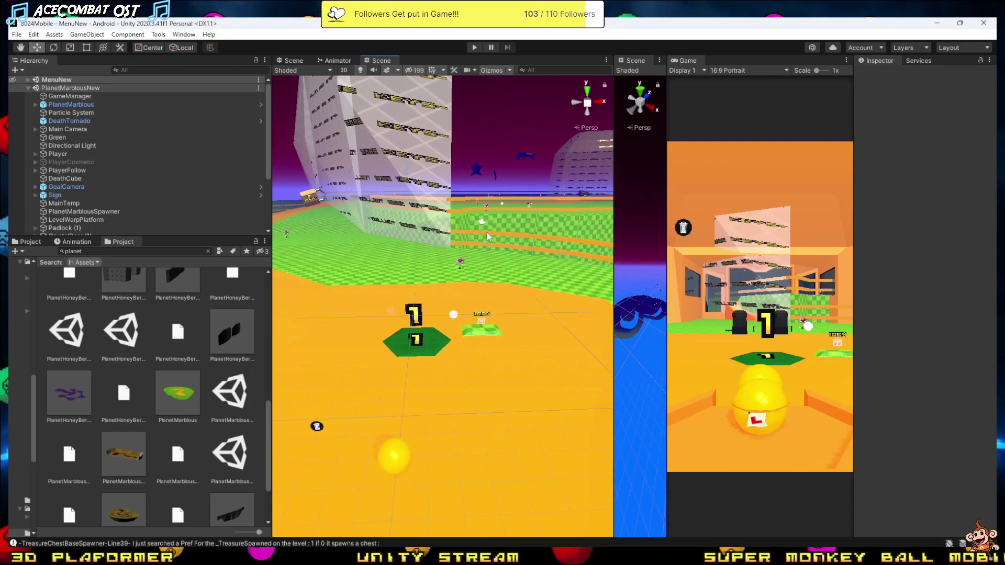
left_click(473, 48)
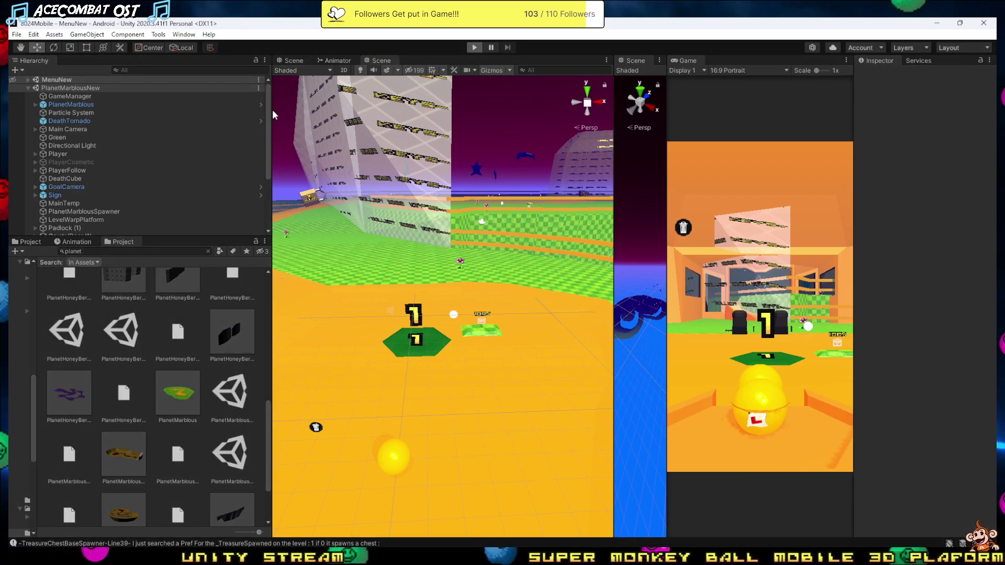
key("alt+Tab")
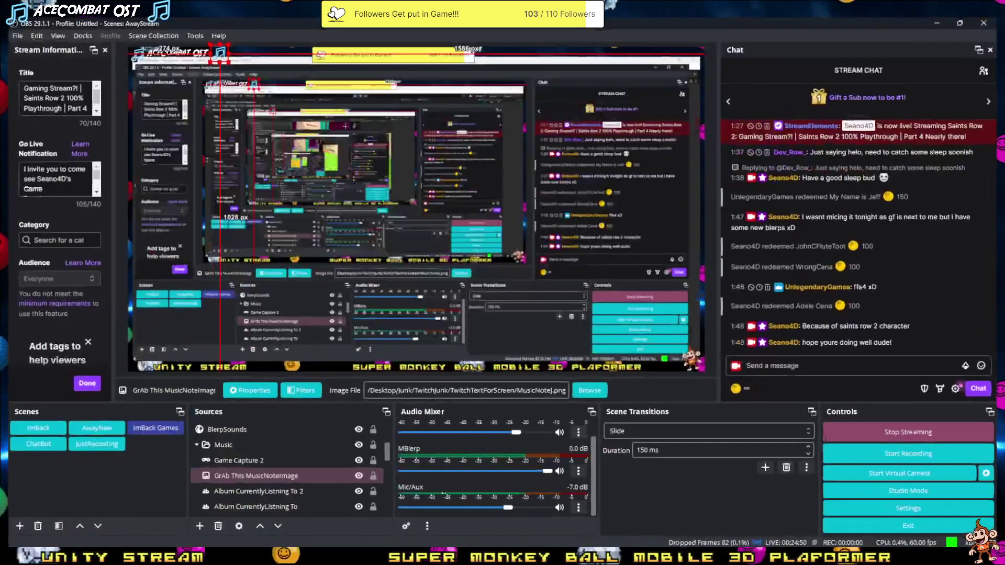
key("alt+Tab")
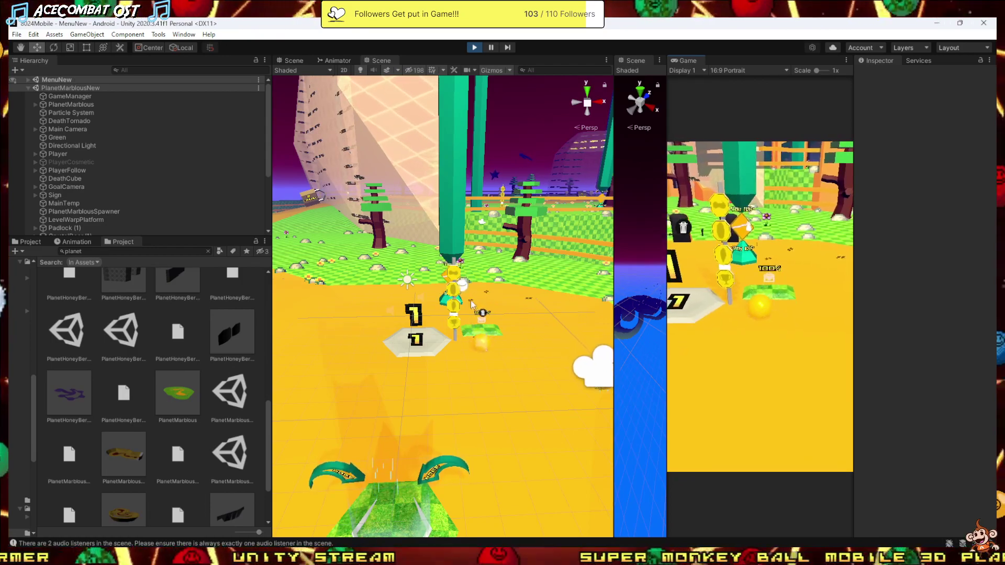
- Inspect the running sign post's LevelSignPostScript, then stop the game with Ctrl+P
left_click(454, 316)
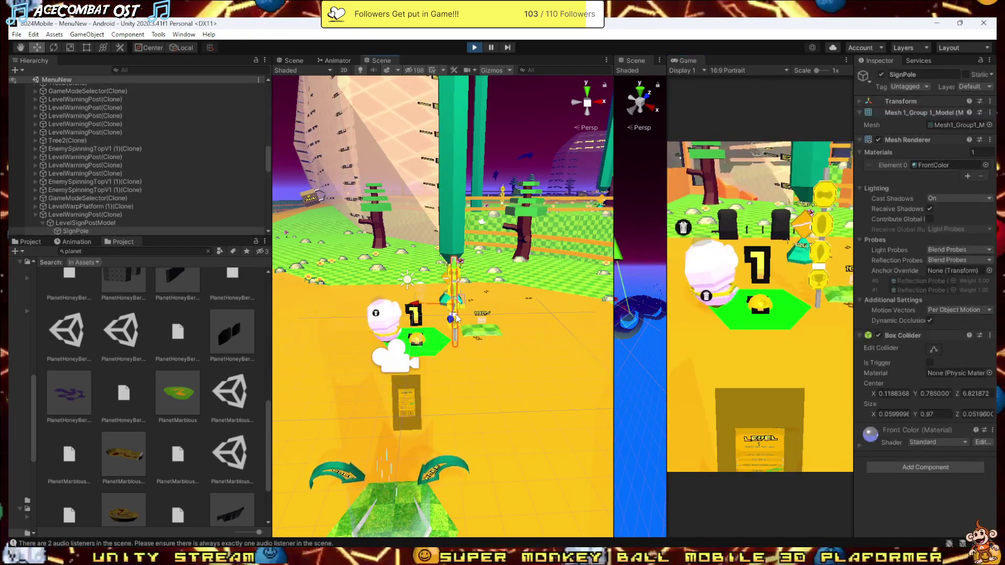
left_click(72, 216)
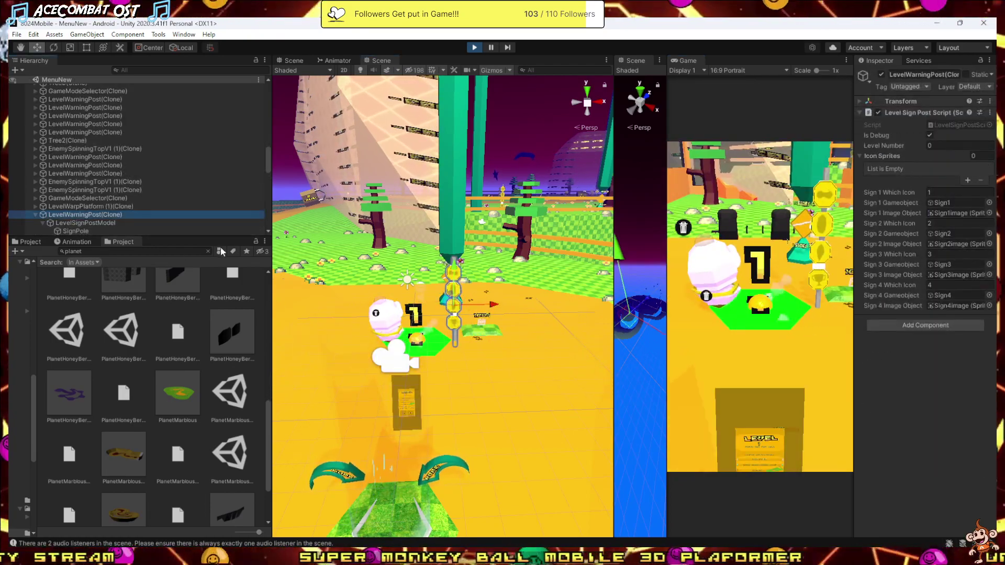
scroll(118, 139, "up", 5)
scroll(117, 152, "up", 5)
scroll(81, 131, "up", 5)
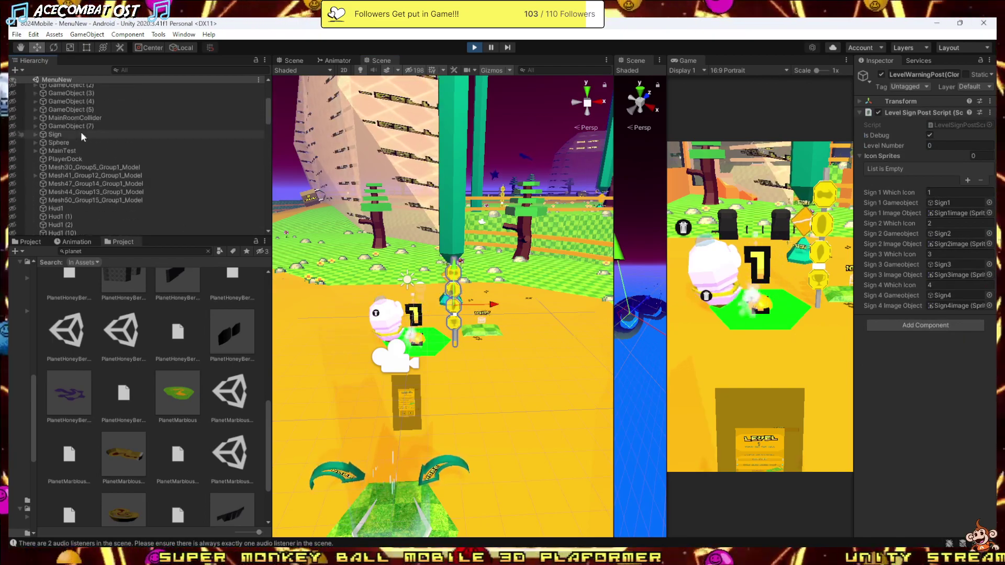
scroll(73, 130, "up", 5)
key("ctrl+p")
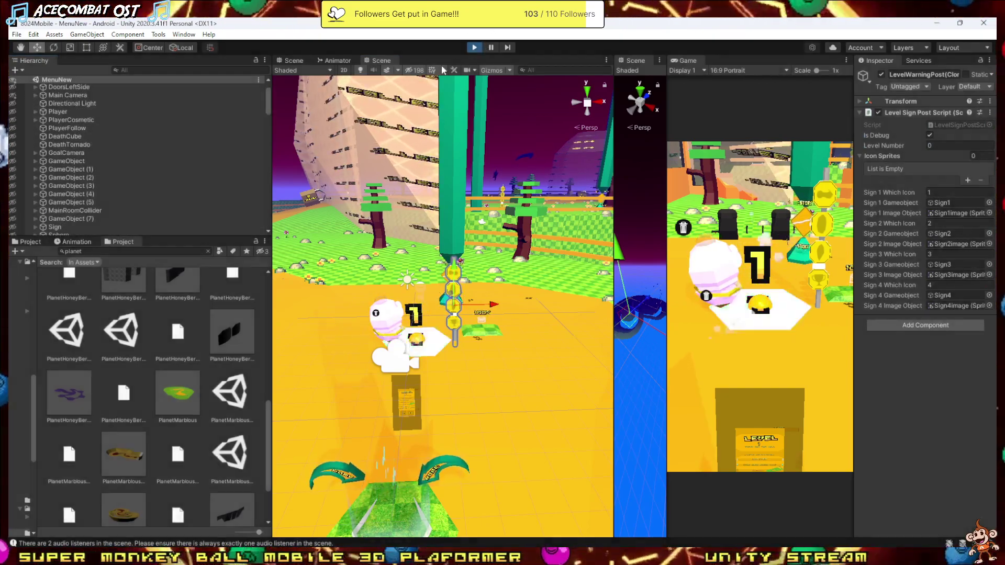
- Select the first level sign post, replay the level, check the warning log, then stop
left_click(454, 314)
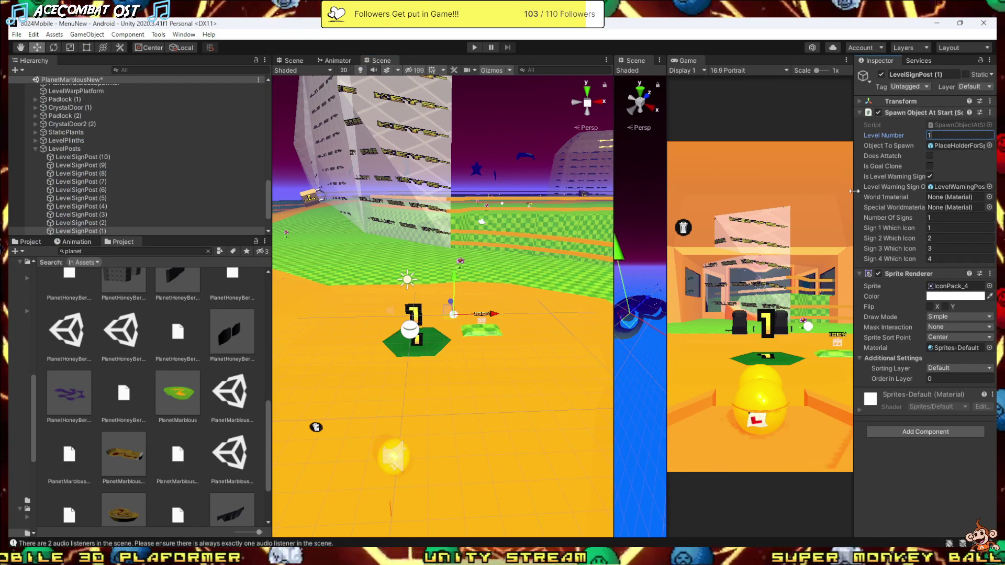
left_click(474, 48)
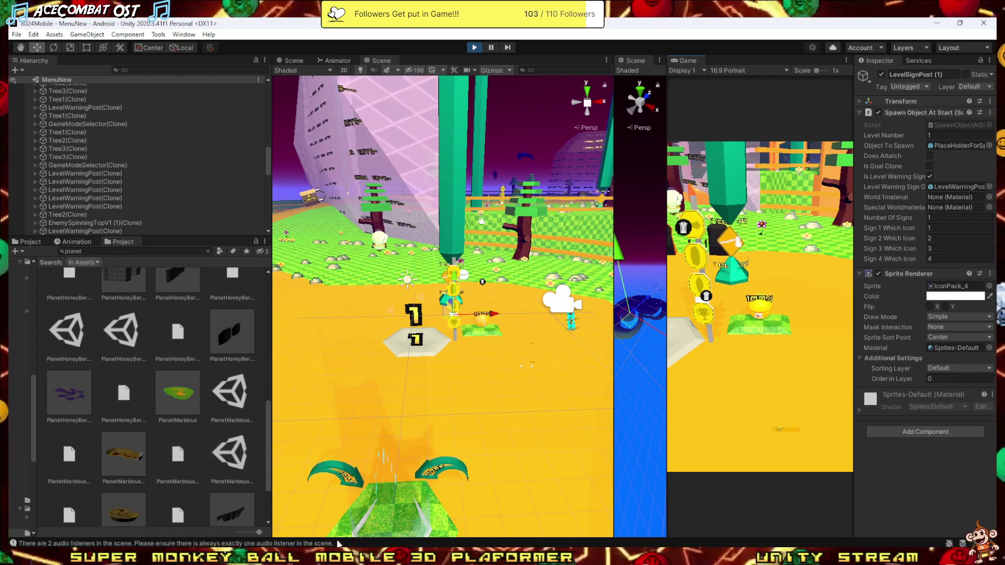
left_click(157, 543)
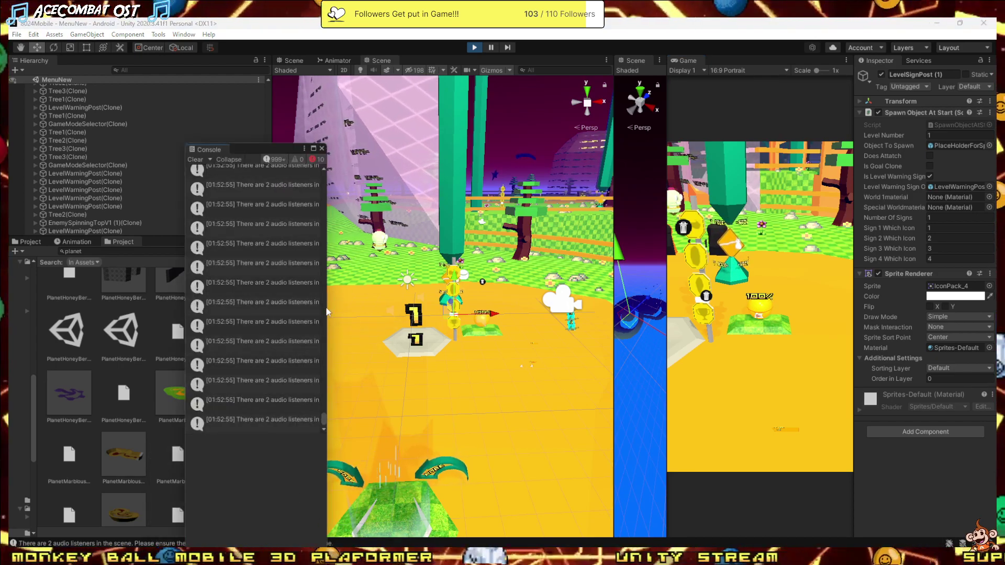
left_click(322, 148)
left_click(475, 47)
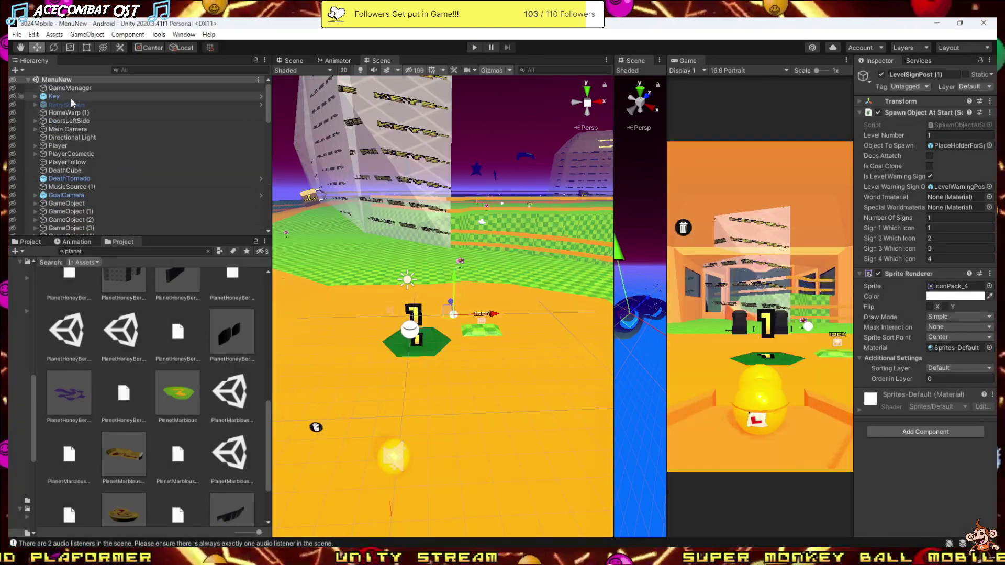
- Remove MenuNew from the Hierarchy, save PlanetMarblousNew with Ctrl+S, and start playing the level
left_click(29, 79)
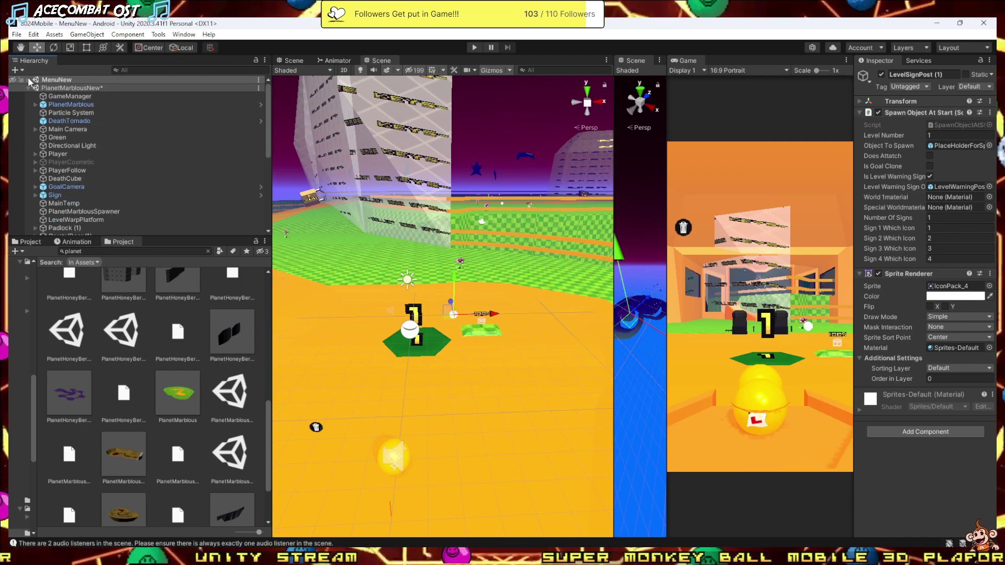
right_click(61, 81)
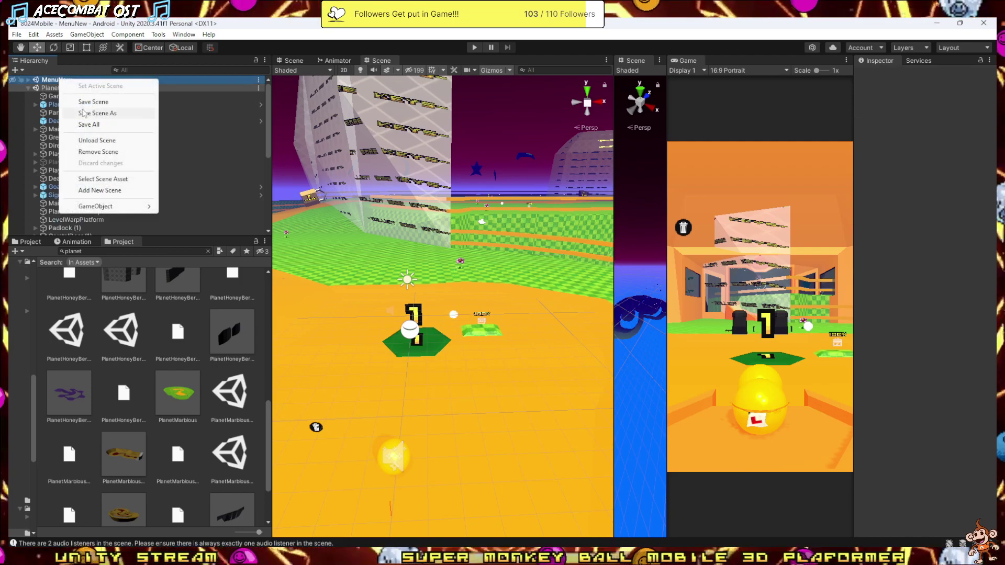
left_click(97, 152)
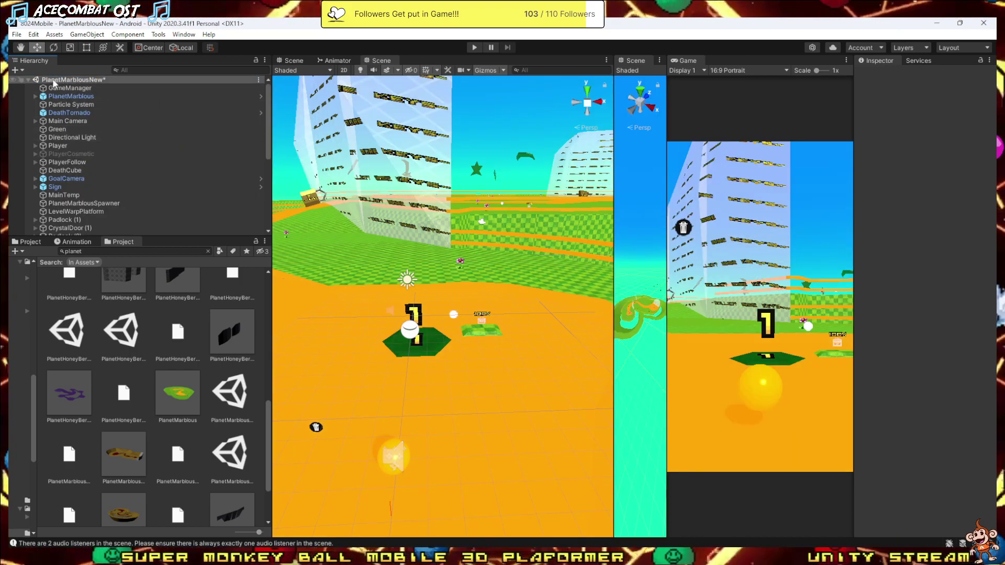
key("ctrl+s")
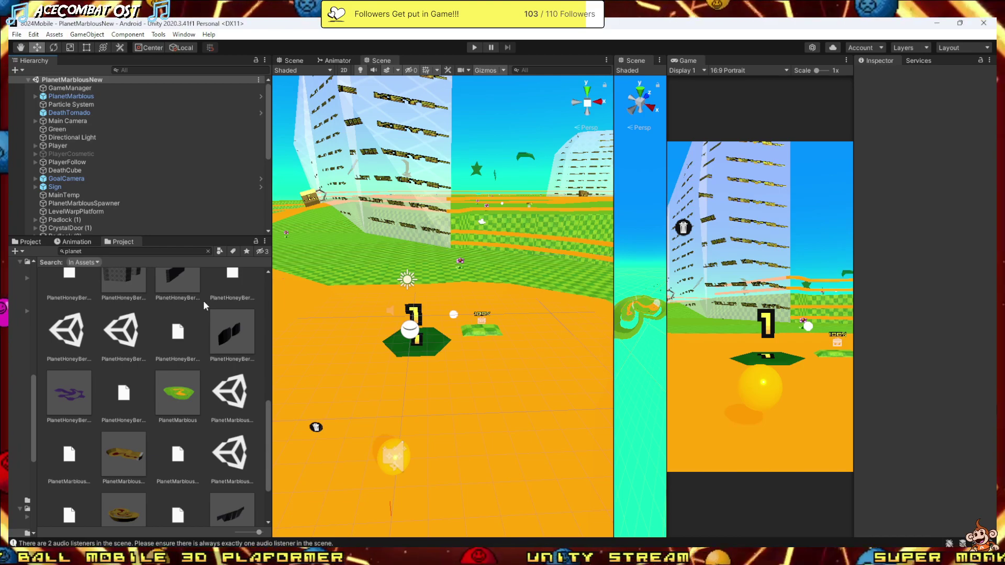
left_click(474, 48)
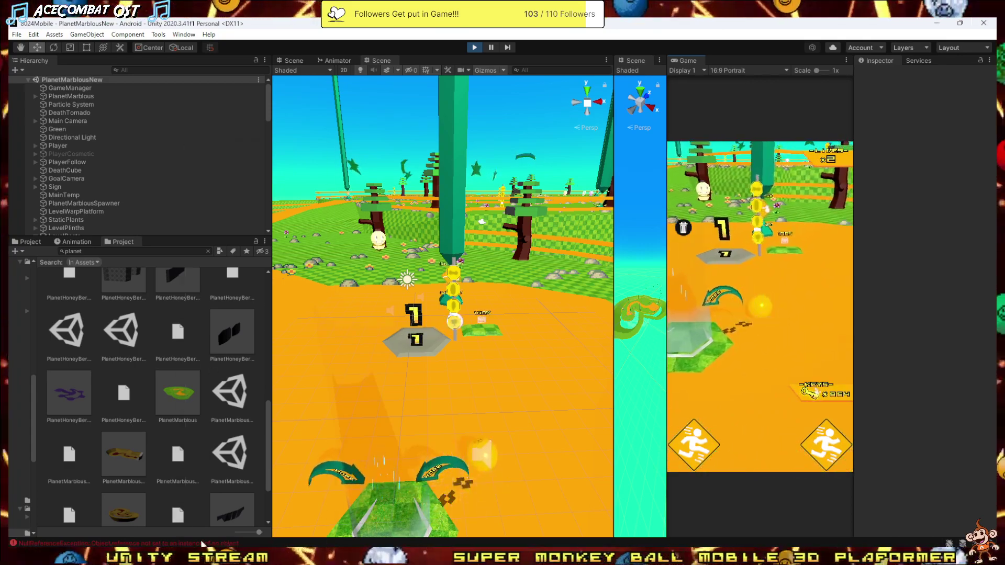
- Open and widen the Console, then jump from a LevelSignPost log entry into LevelSignPostScript.cs
key("ctrl+shift+c")
mouse_move(326, 336)
left_mouse_down()
mouse_move(548, 360)
mouse_move(524, 362)
left_mouse_up()
scroll(412, 364, "up", 10)
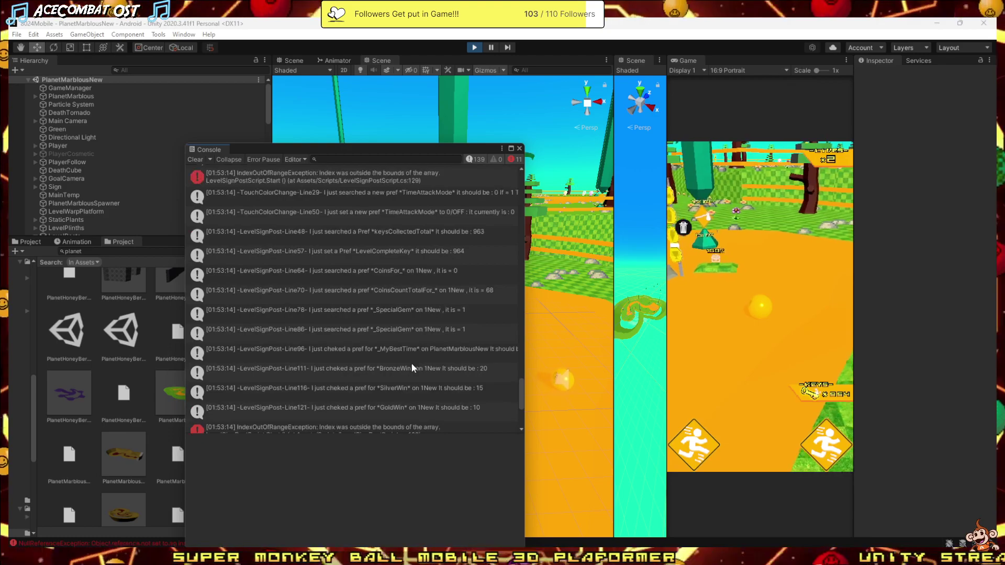
scroll(412, 363, "up", 5)
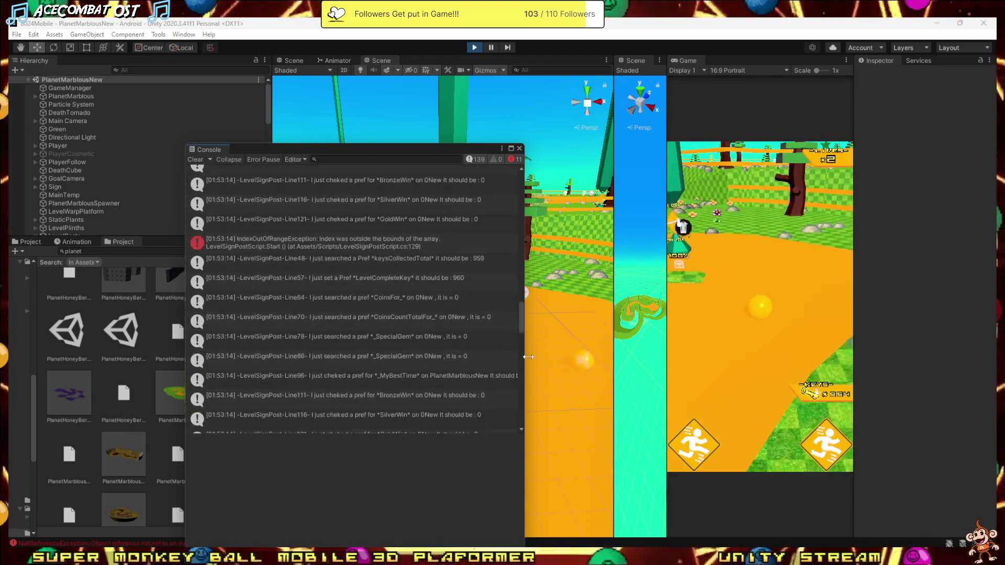
left_click_drag(522, 328, 512, 229)
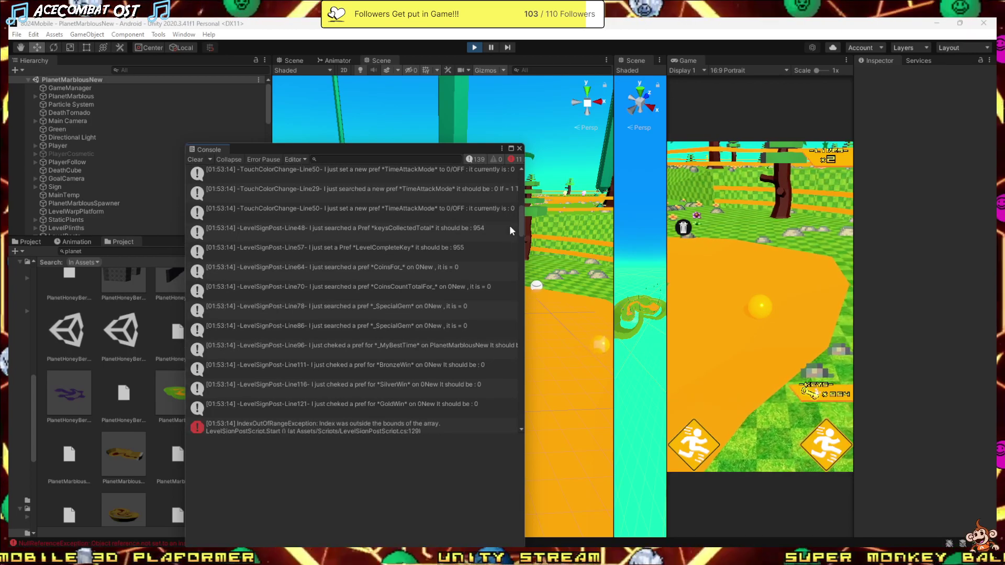
left_click_drag(510, 224, 507, 418)
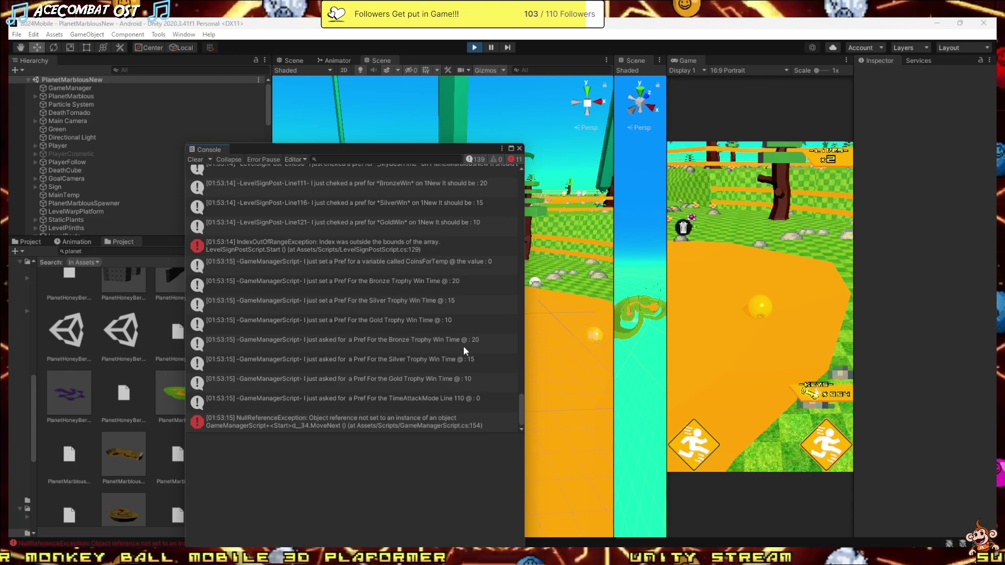
double_click(303, 222)
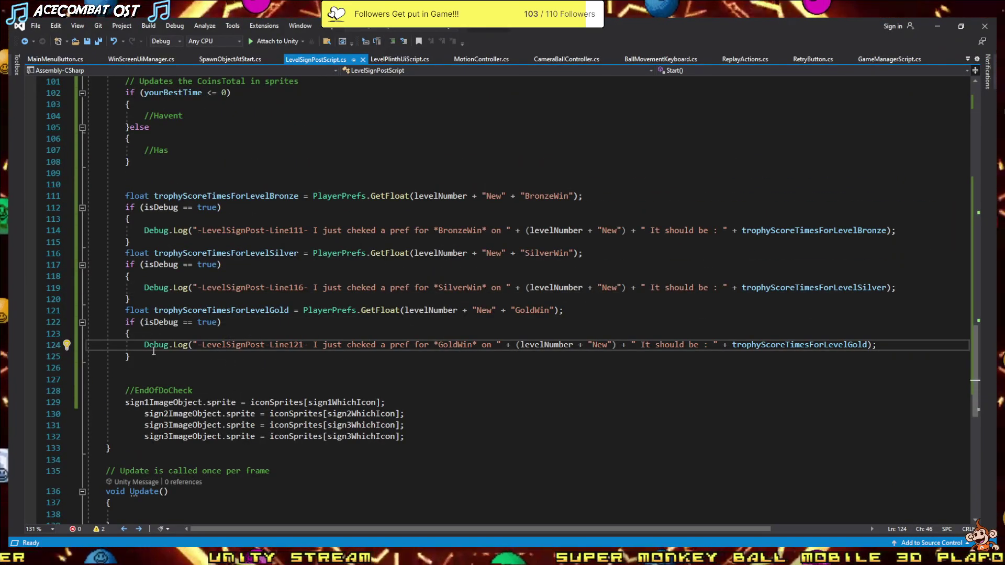
- Delete the Bronze, Silver and Gold trophy-time lookups (lines 111–125), save, and return to Unity
mouse_move(148, 357)
left_mouse_down()
mouse_move(59, 190)
mouse_move(20, 210)
mouse_move(19, 246)
mouse_move(9, 187)
left_mouse_up()
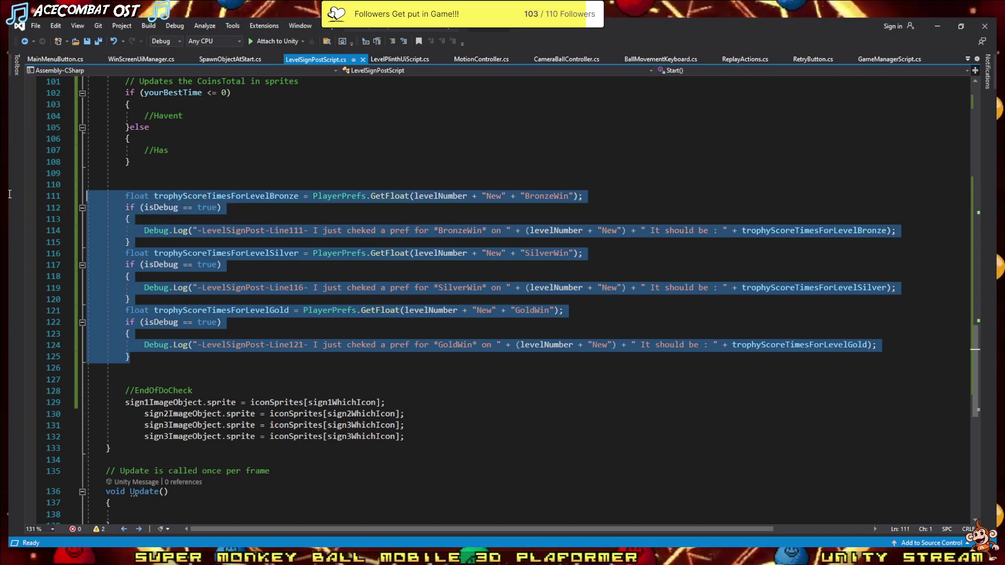
key("Delete")
scroll(102, 379, "up", 6)
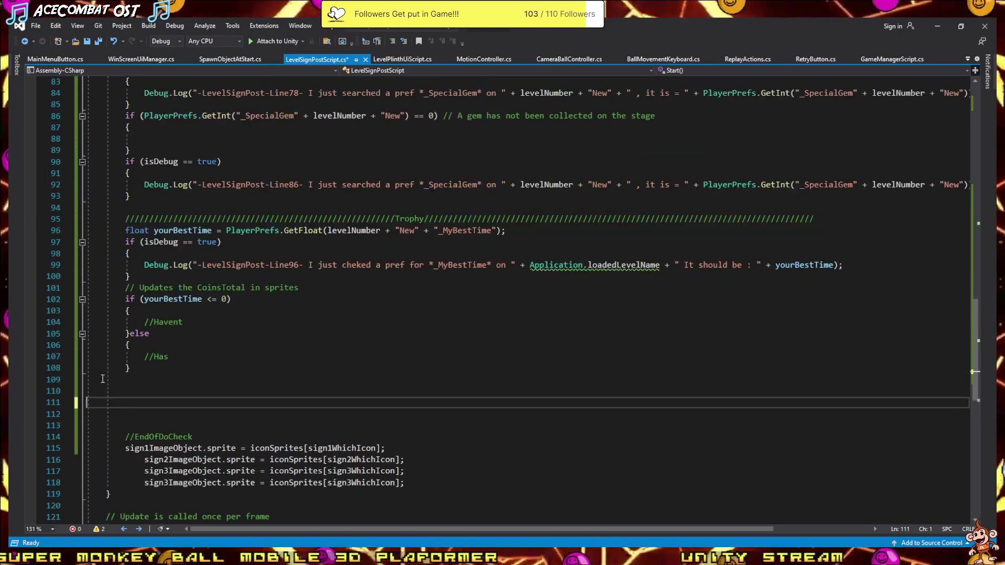
scroll(110, 377, "up", 1)
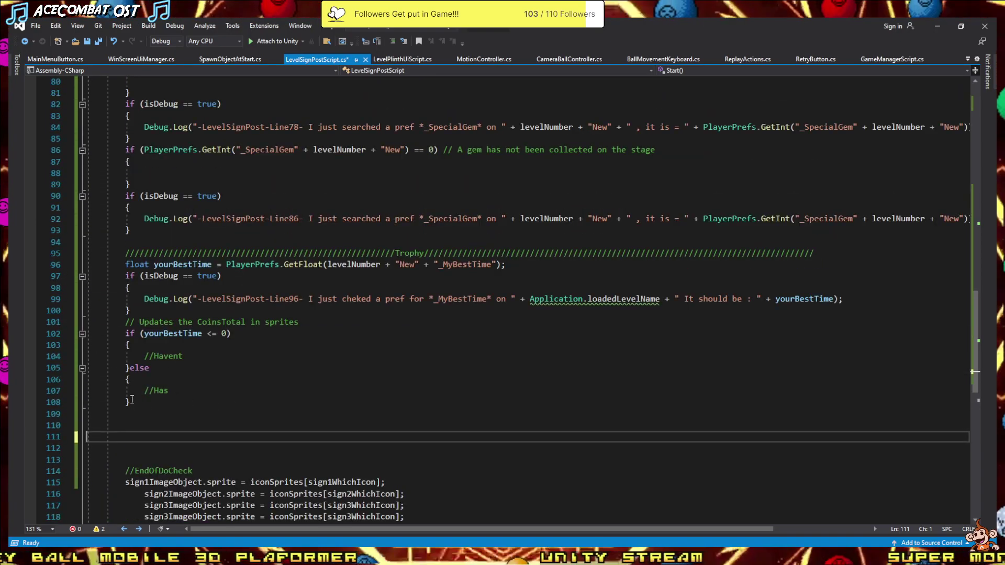
left_click(99, 418)
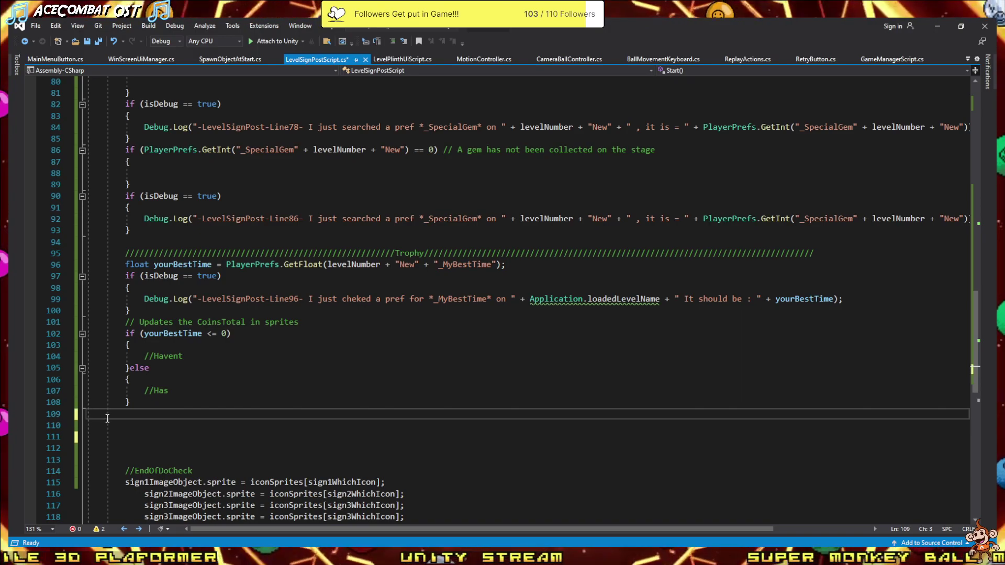
key("ctrl+s")
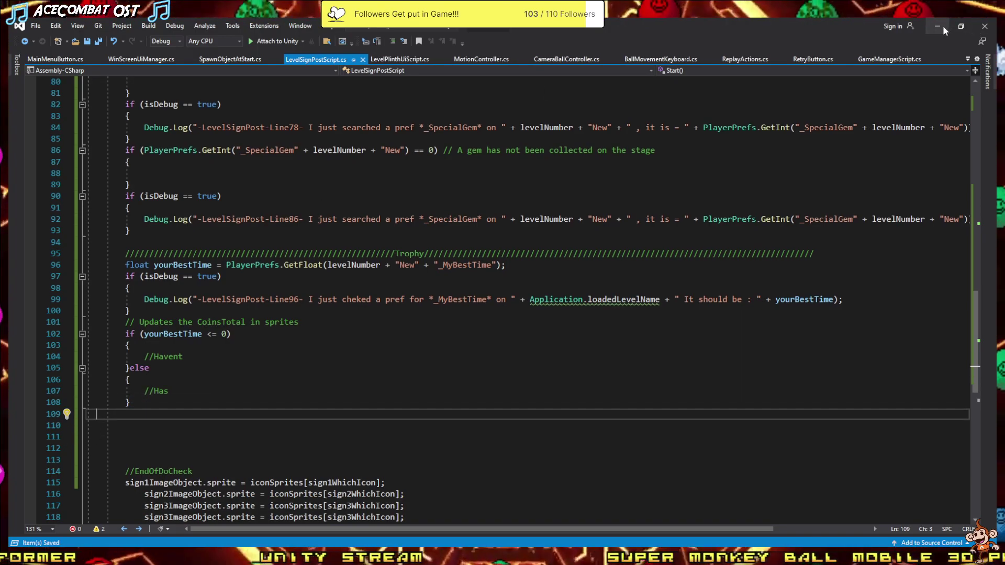
left_click(945, 30)
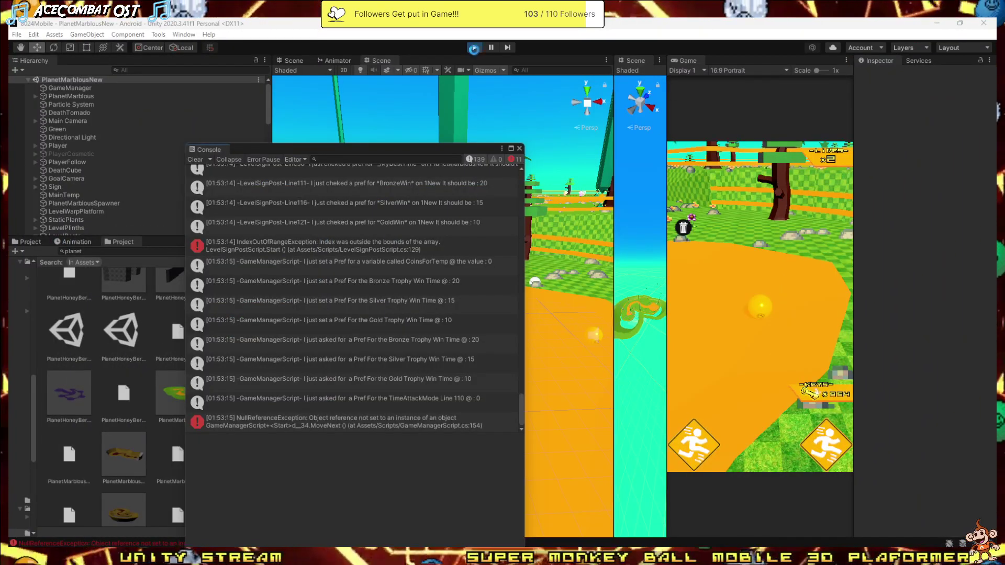
- Replay the level with the edited script, then switch back to Visual Studio
left_click(474, 48)
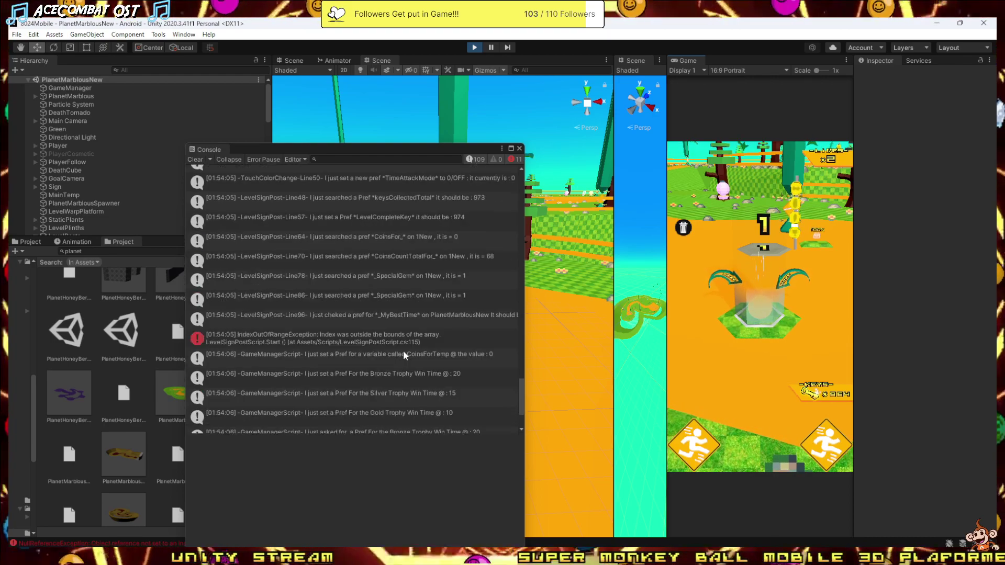
key("alt+Tab")
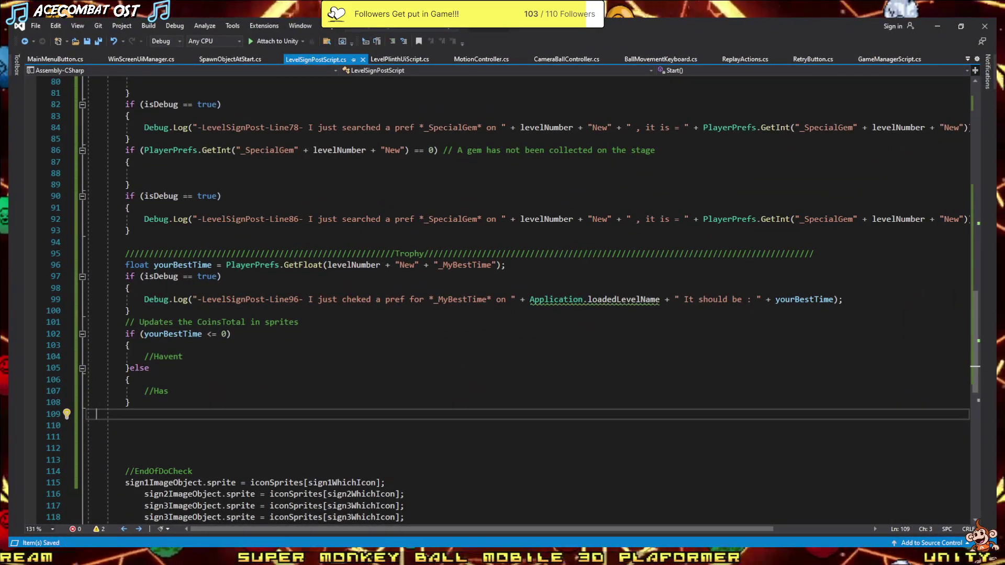
- Look over the gem and trophy sections of LevelSignPostScript.cs, then go back to Unity
scroll(262, 335, "up", 2)
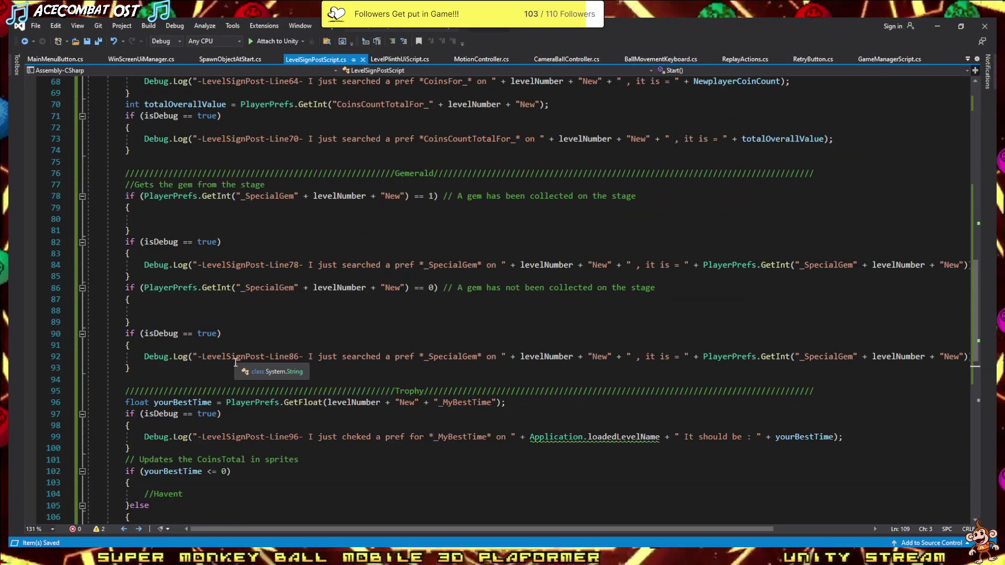
scroll(235, 362, "down", 7)
scroll(235, 362, "up", 5)
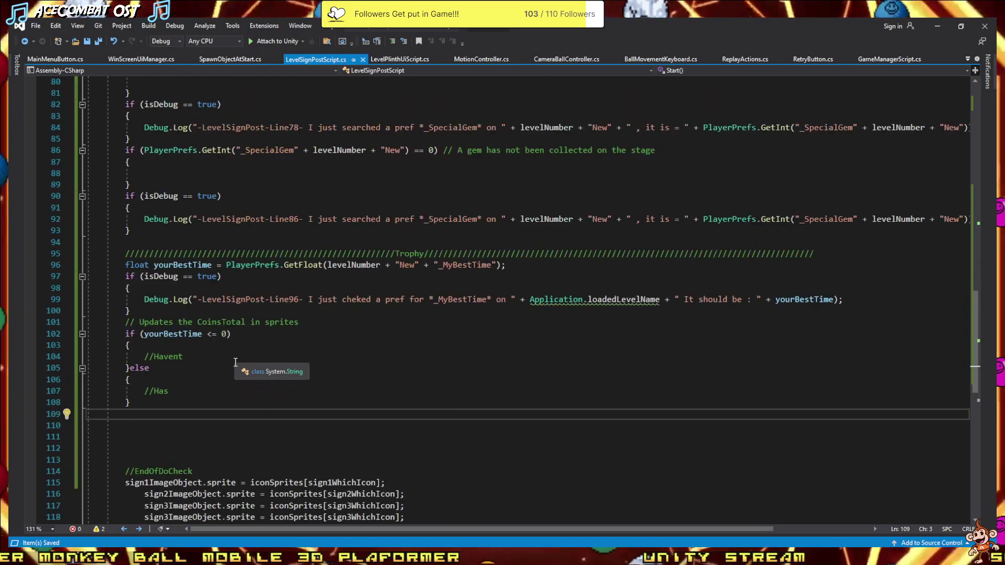
left_click(938, 27)
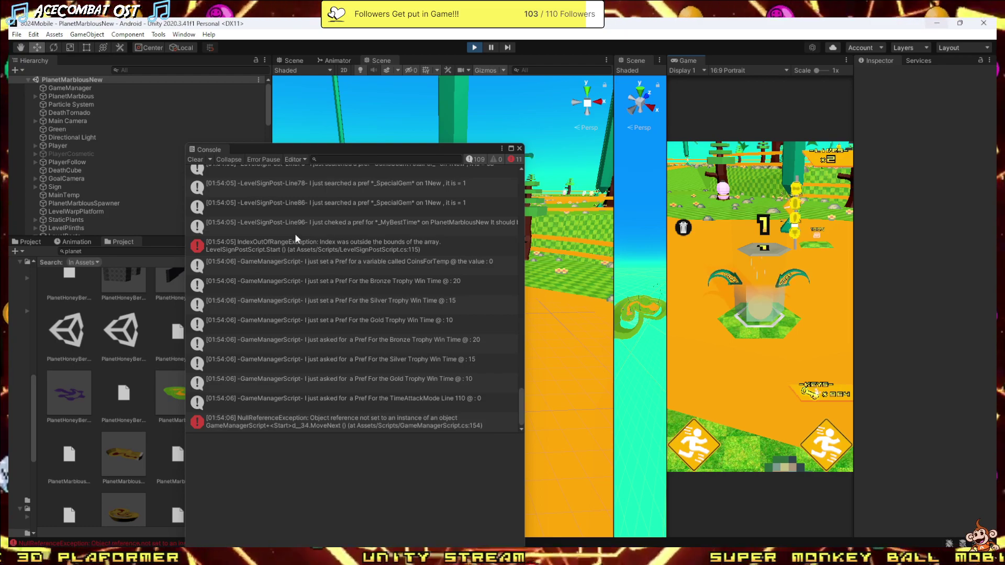
- Read the CoinsForTemp, TimeAttackMode and trophy win-time Console messages, then return to Visual Studio
left_click(287, 261)
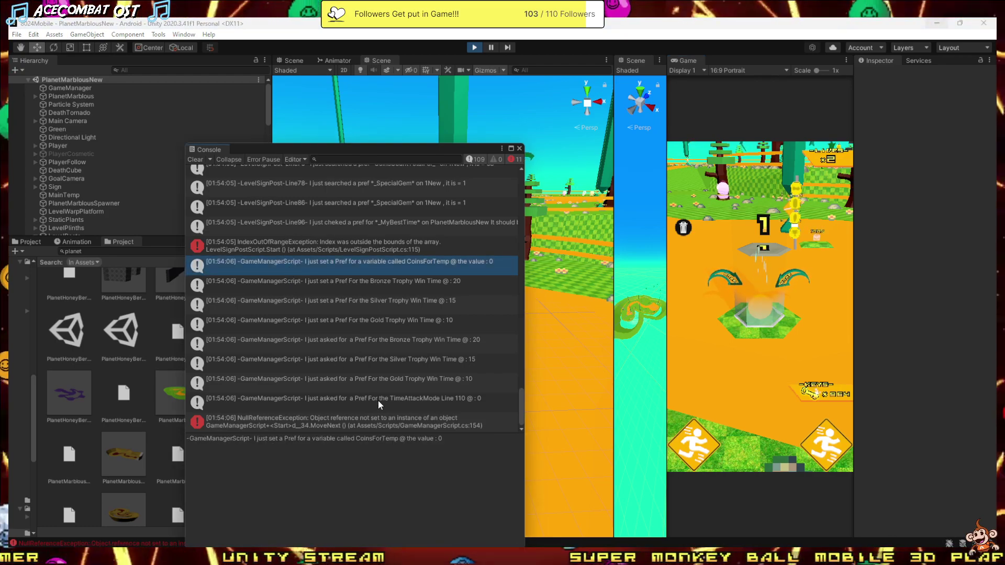
left_click(410, 406)
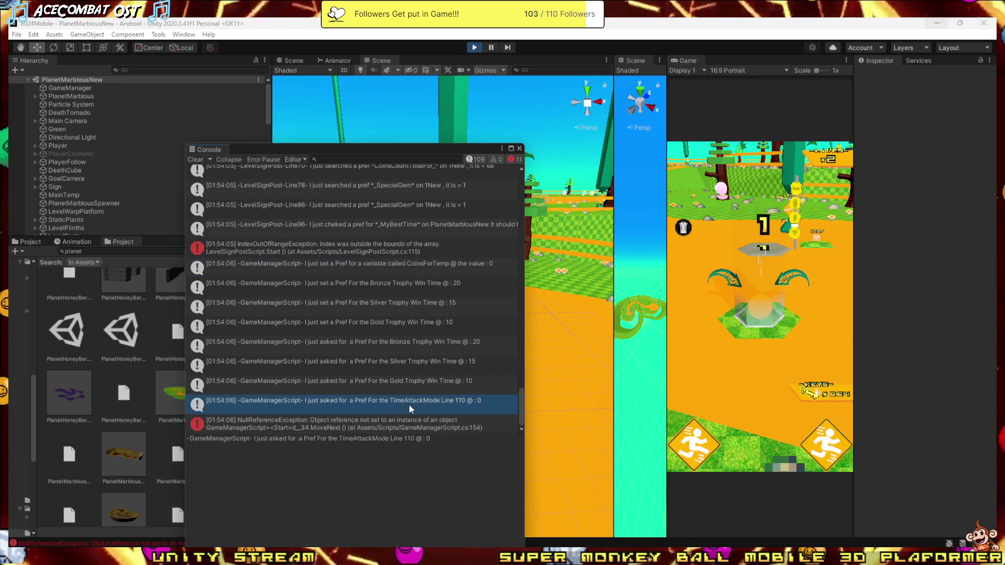
left_click(334, 285)
left_click(335, 305)
left_click(333, 323)
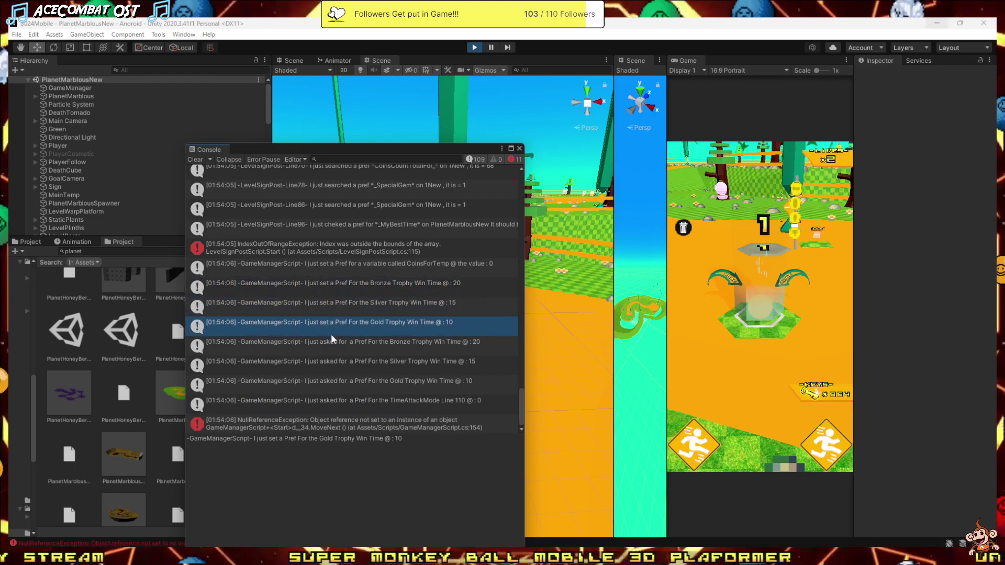
left_click(329, 360)
left_click(332, 349)
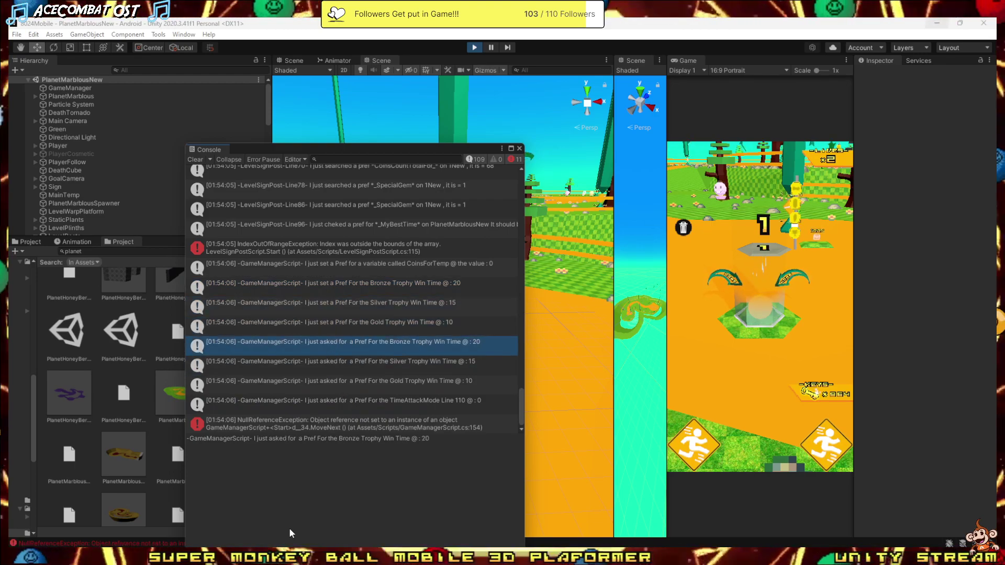
mouse_move(207, 558)
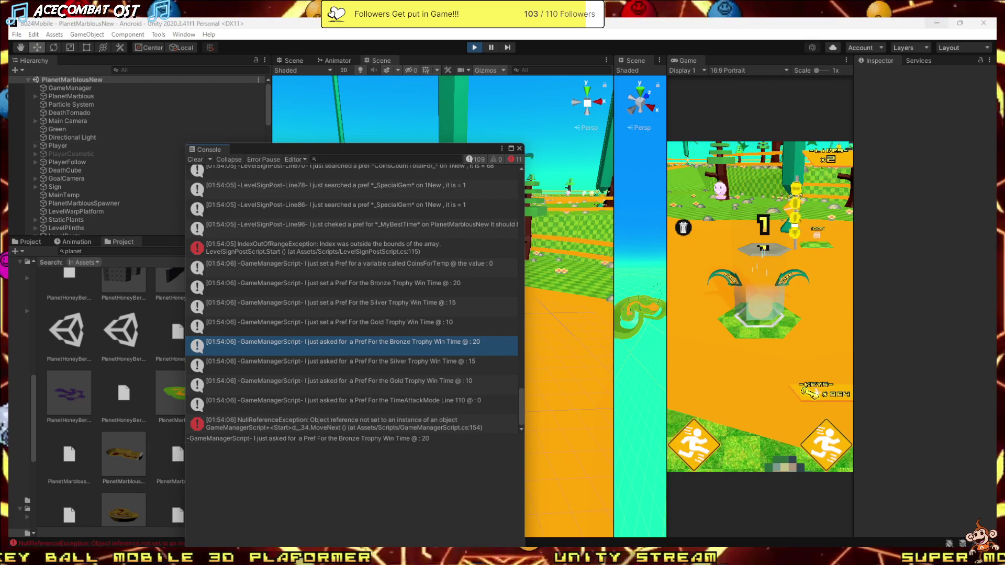
left_click(205, 508)
- Delete the 'keysCollectedTotal += 1;' line (line 56) from the never-beaten level branch
scroll(193, 350, "up", 13)
scroll(193, 350, "up", 5)
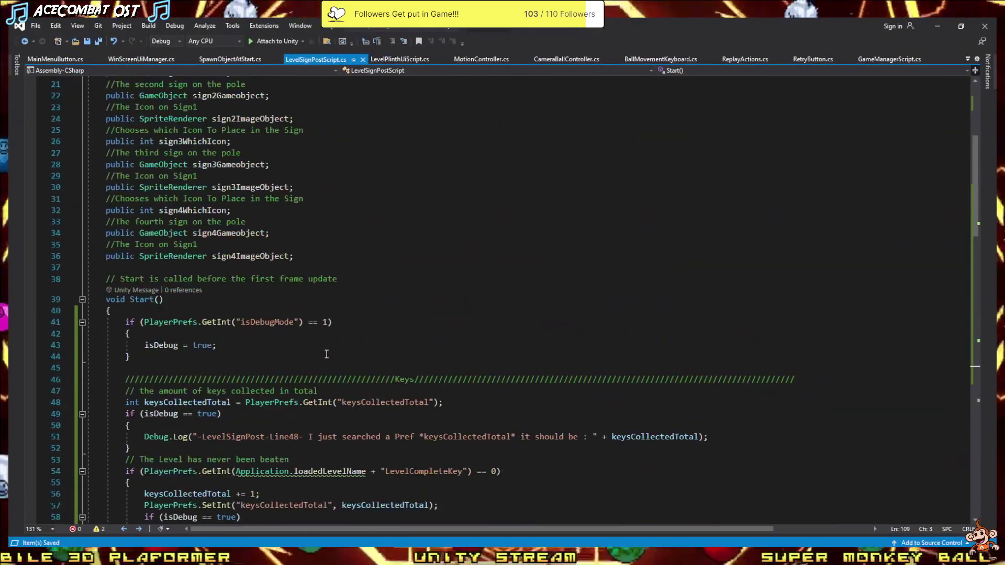
scroll(193, 350, "down", 2)
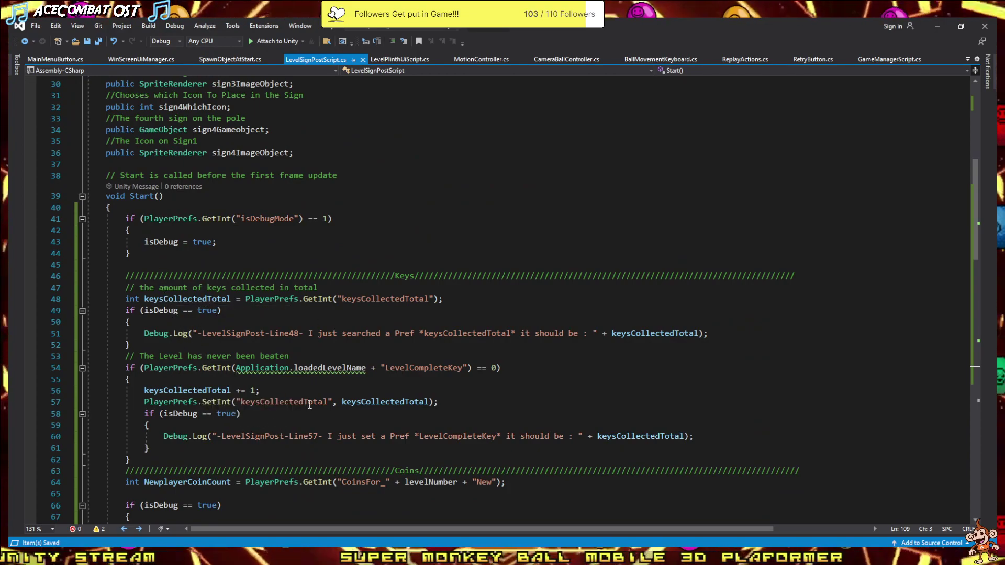
scroll(309, 404, "down", 5)
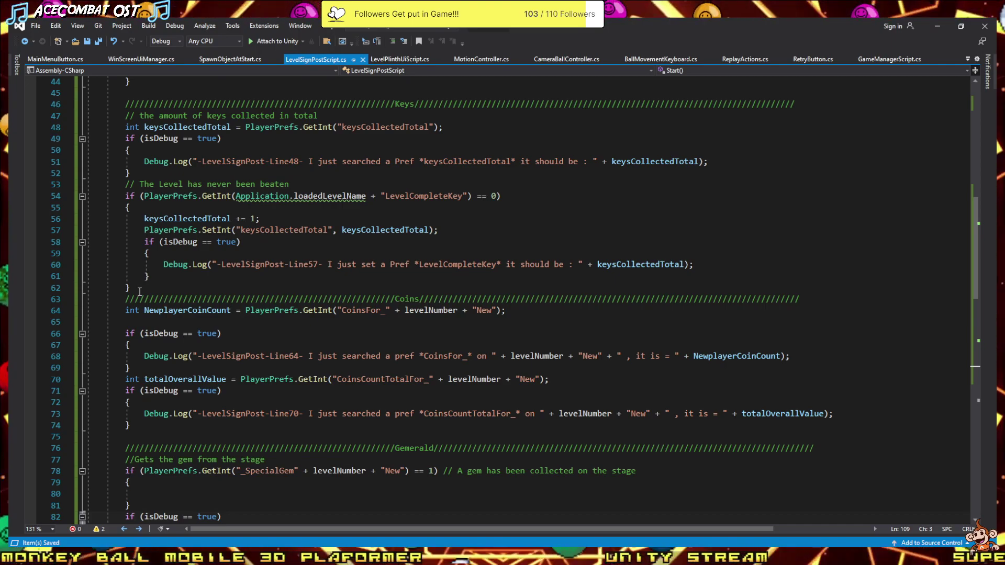
mouse_move(140, 292)
left_mouse_down()
mouse_move(75, 214)
mouse_move(89, 258)
left_mouse_up()
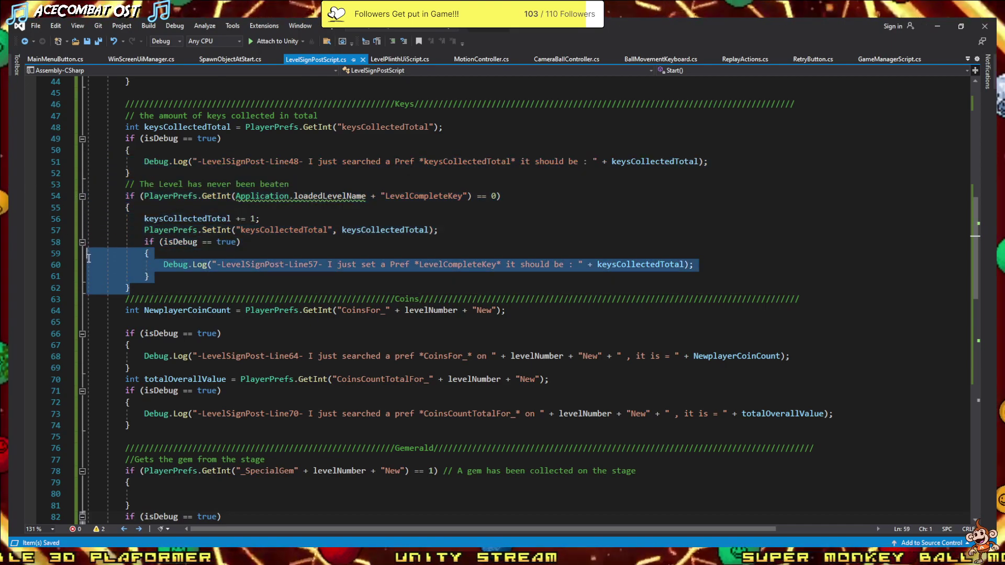
left_click(229, 218)
left_click_drag(260, 219, 84, 219)
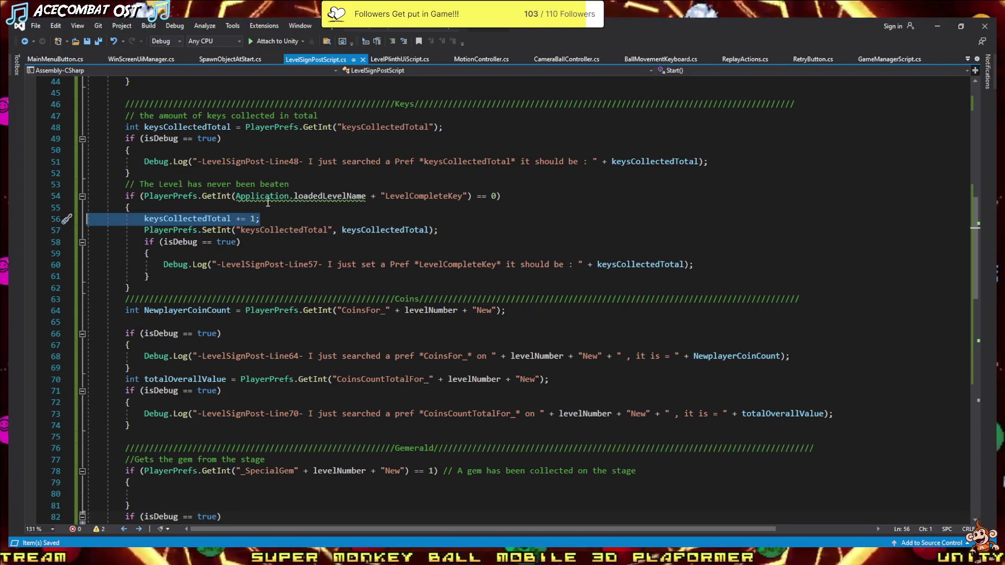
key("Delete")
key("Delete")
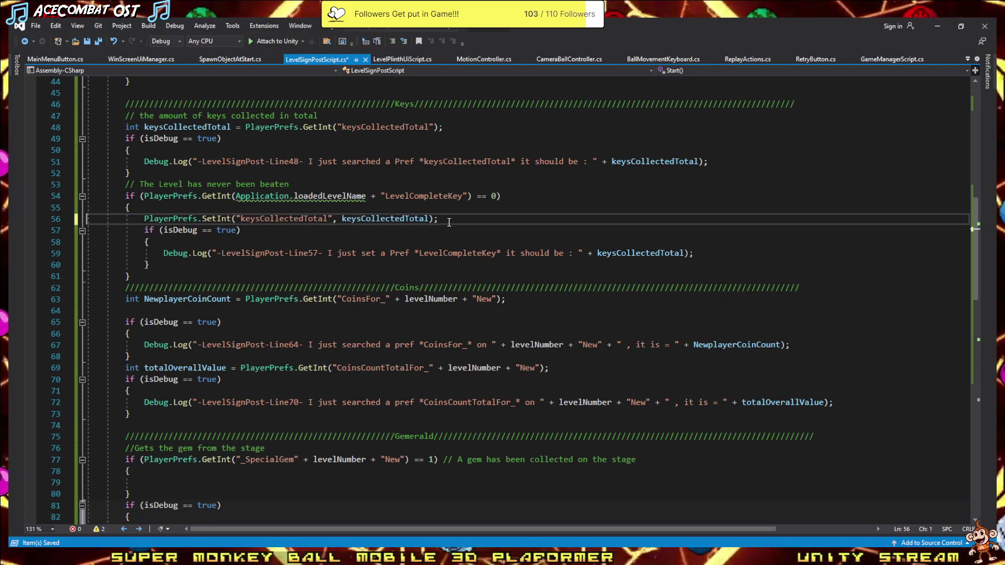
- Delete the keysCollectedTotal SetInt save call and its isDebug logging block
left_click_drag(449, 223, 197, 219)
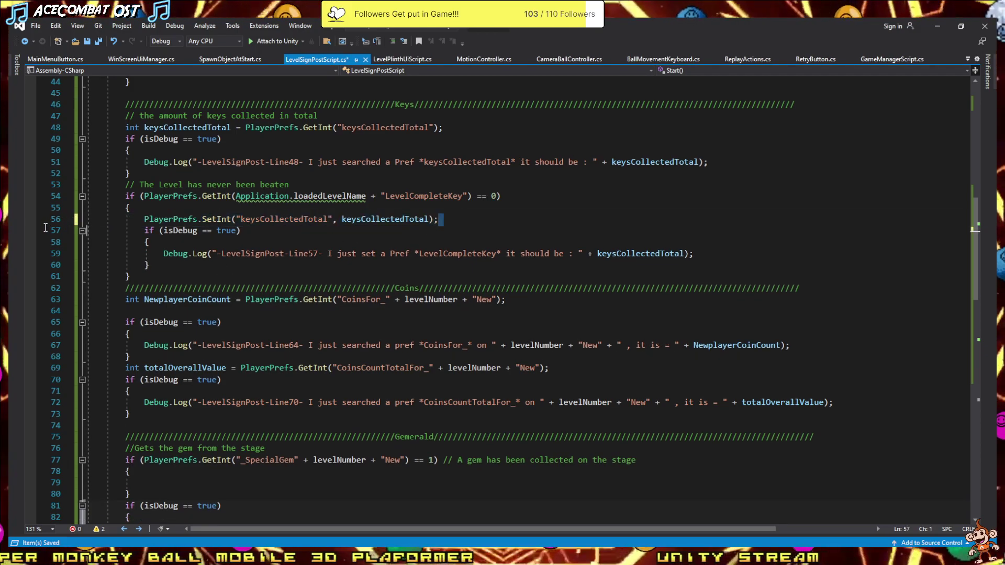
left_click_drag(163, 265, 9, 214)
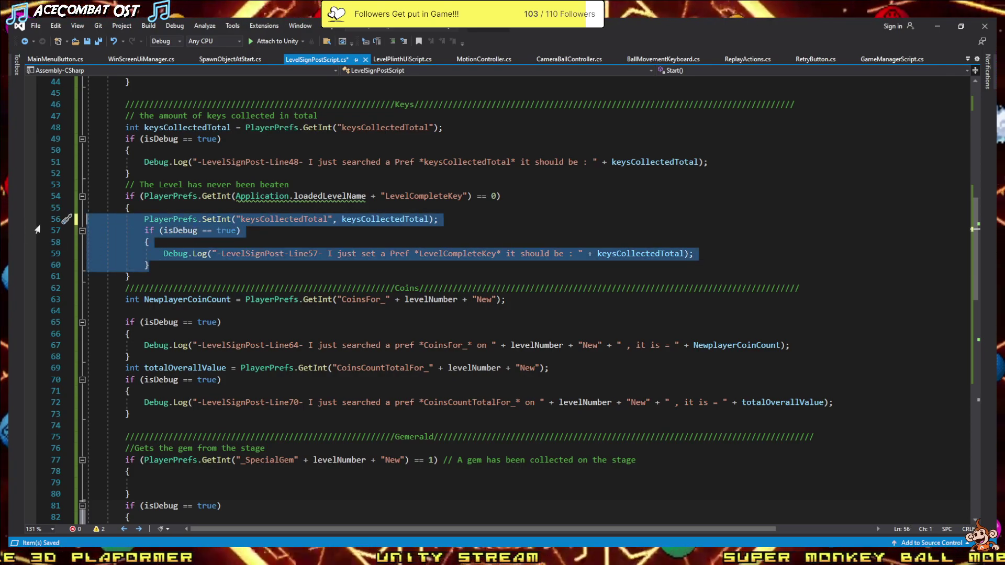
key("Delete")
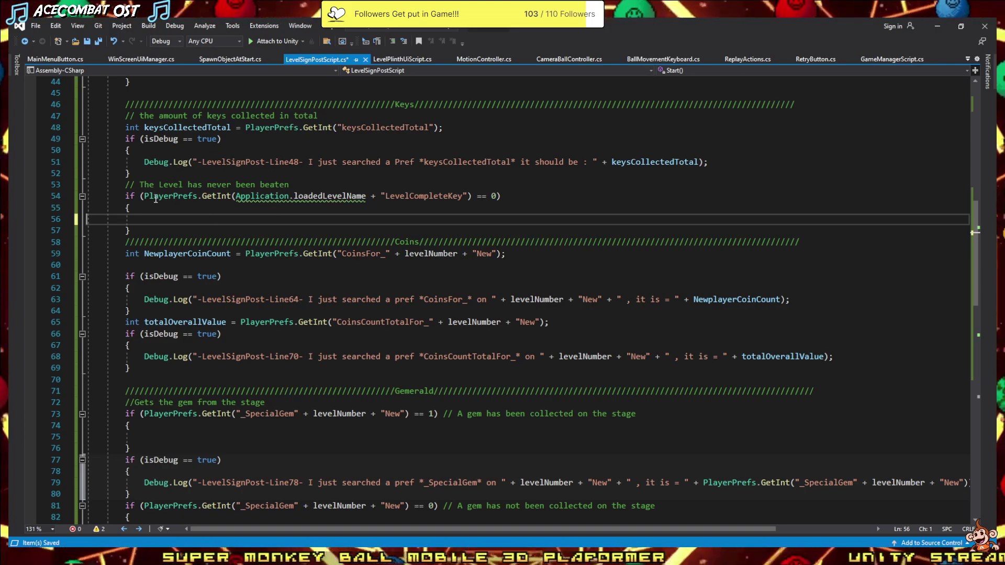
- Delete the keysCollectedTotal GetInt counting code and start an else after the never-beaten check
left_click_drag(153, 176, 9, 116)
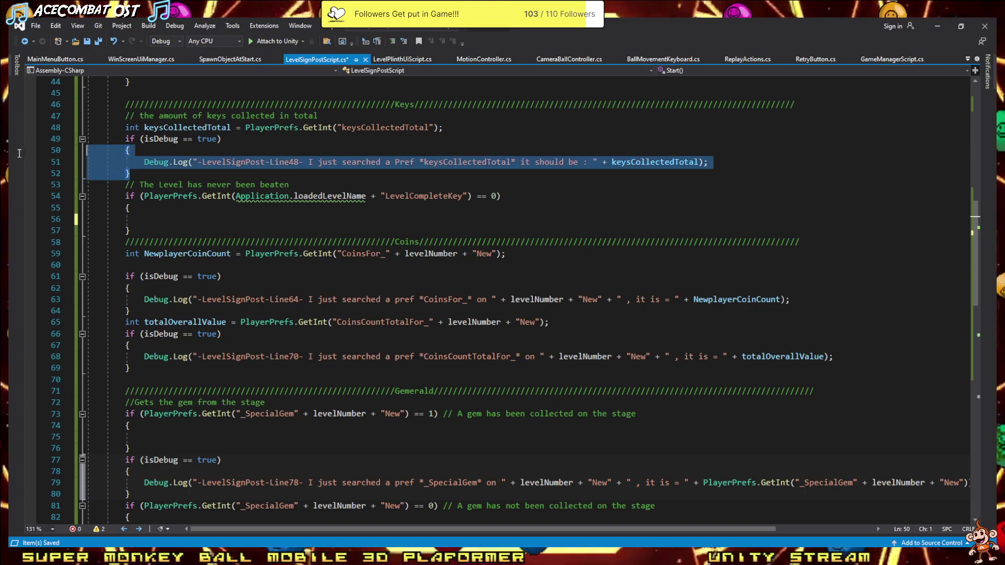
key("Delete")
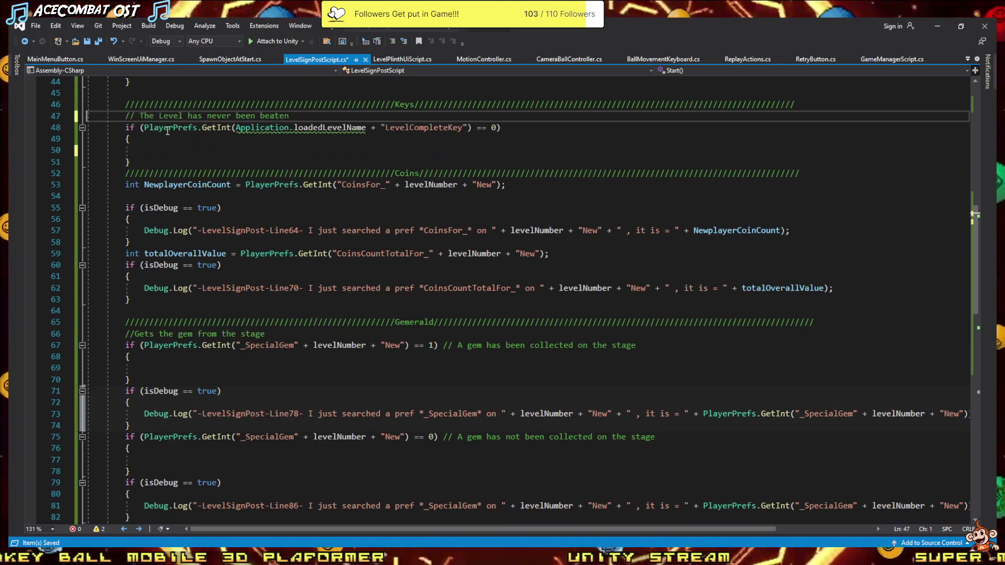
left_click(141, 151)
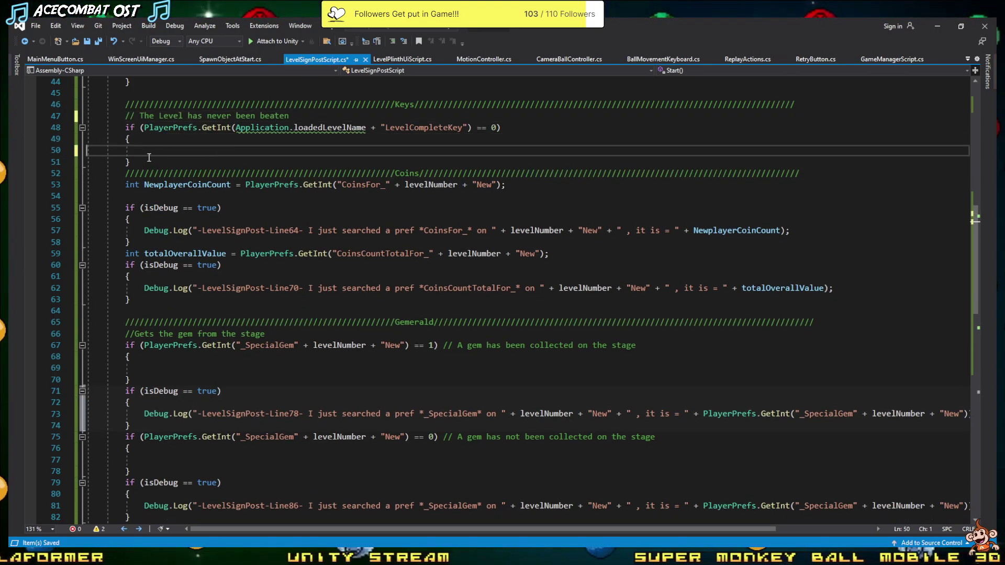
left_click(139, 161)
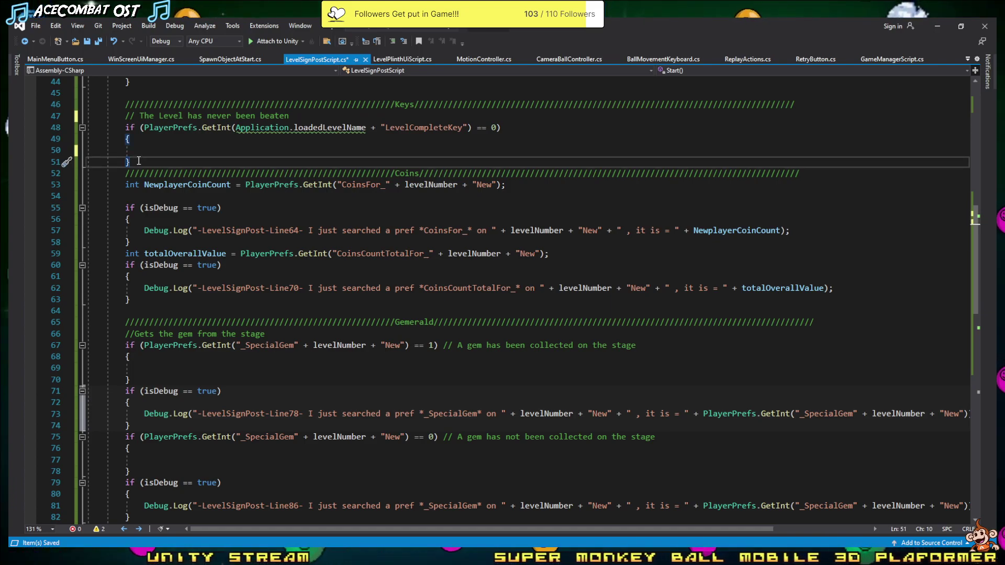
type("else")
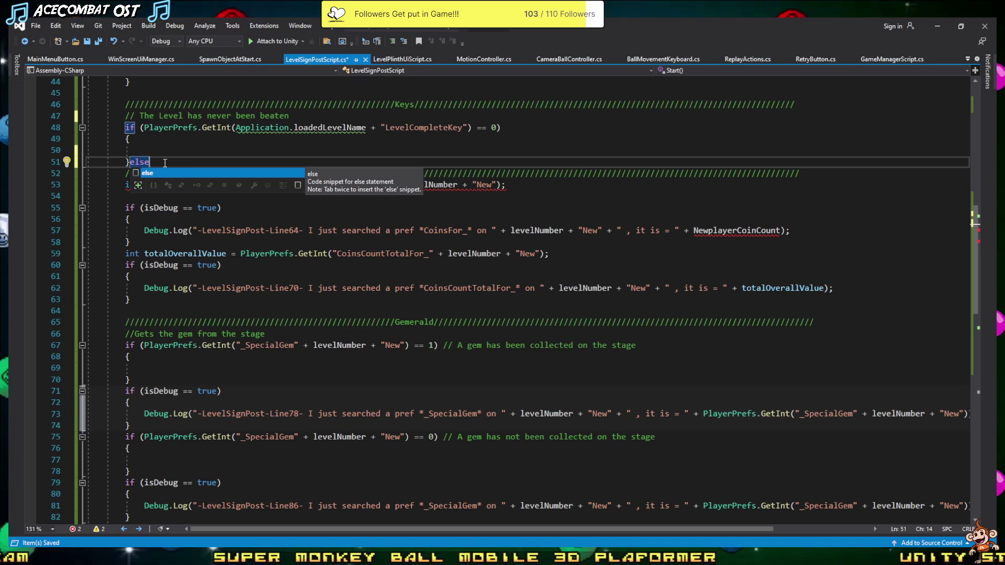
- Give the else after the never-beaten check its own empty braced body
left_click(155, 164)
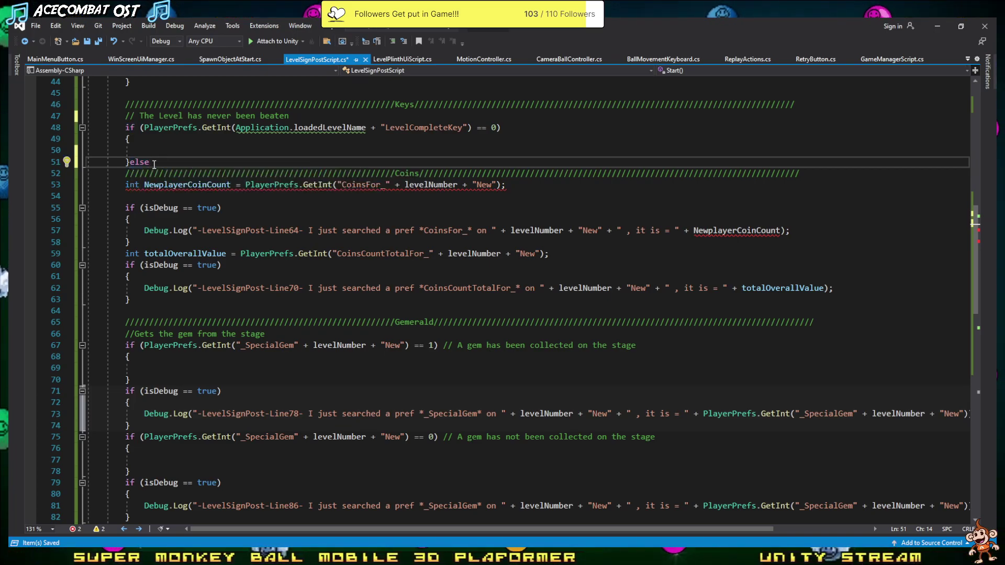
key("Return")
type("{")
key("Return")
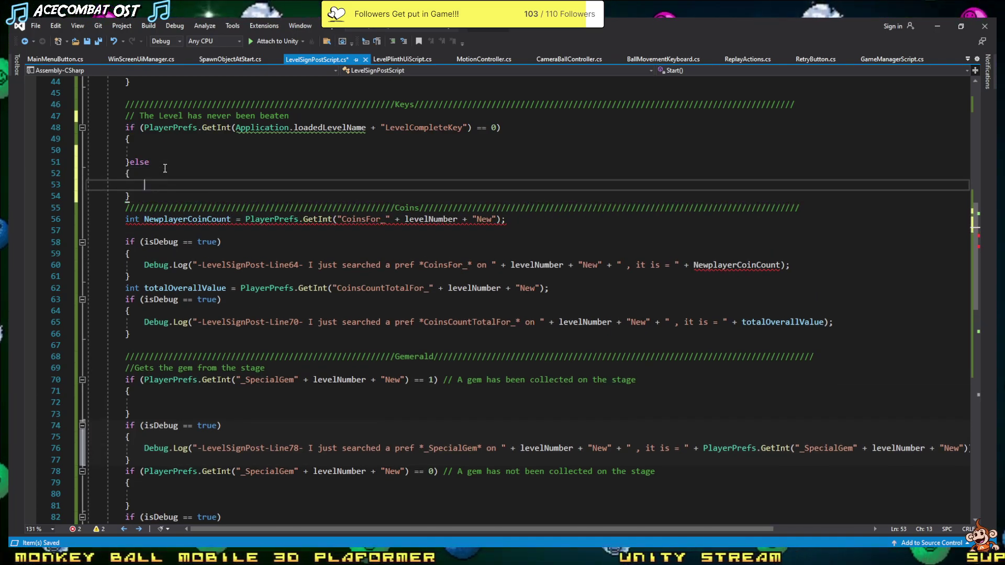
- Select the coins isDebug Debug.Log block for copying
left_click(494, 127)
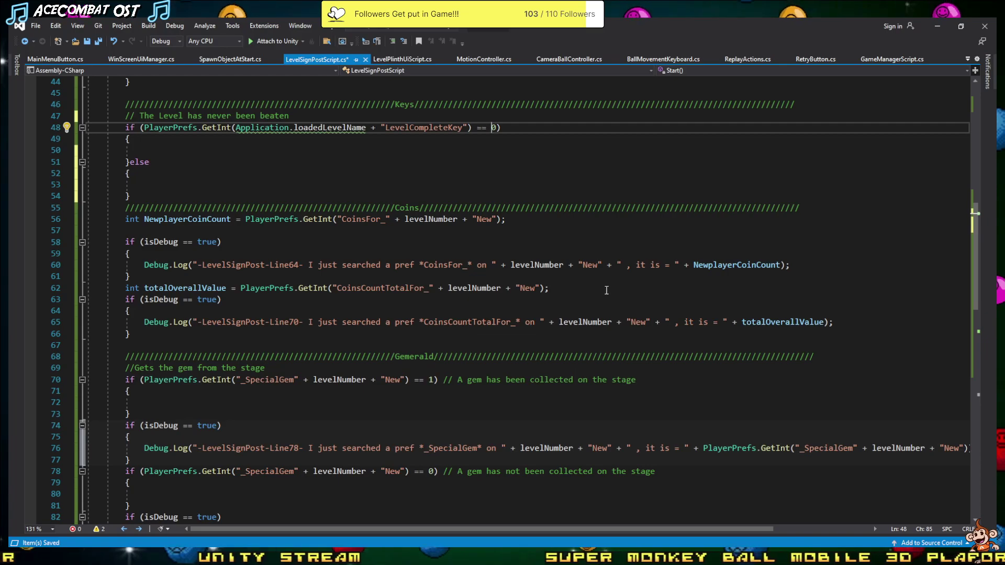
left_click(131, 347)
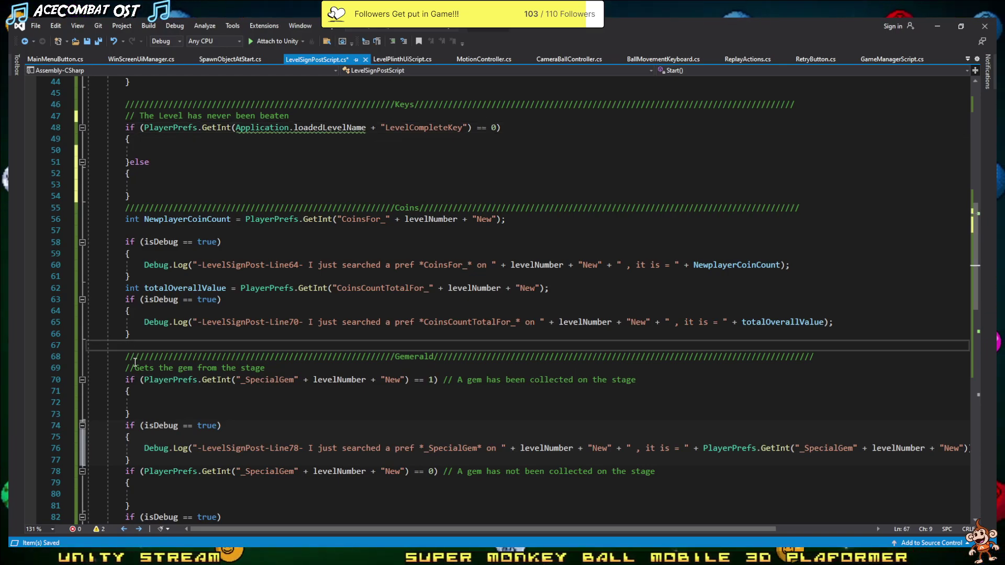
scroll(134, 333, "up", 1)
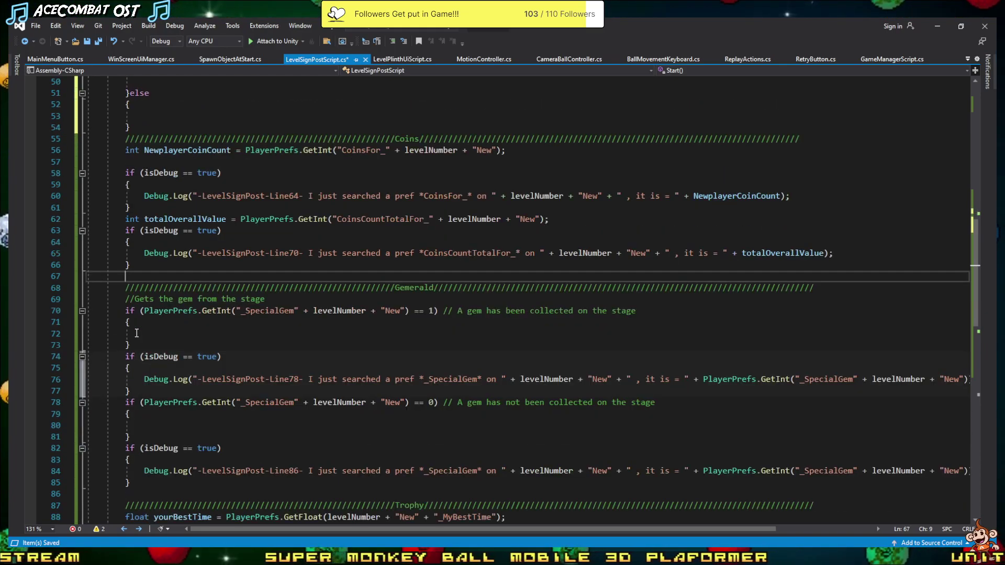
scroll(137, 324, "up", 1)
scroll(141, 318, "up", 2)
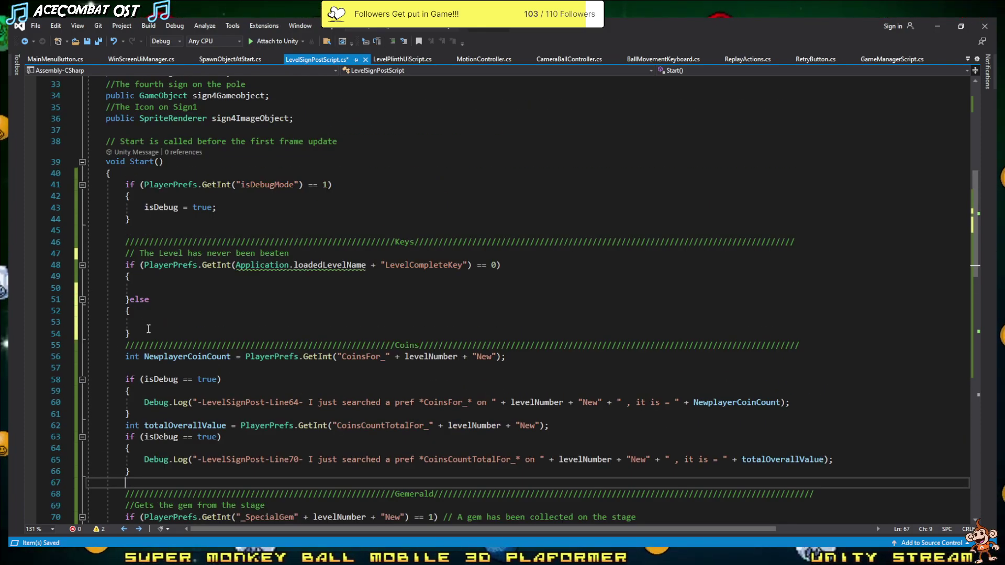
left_click(142, 318)
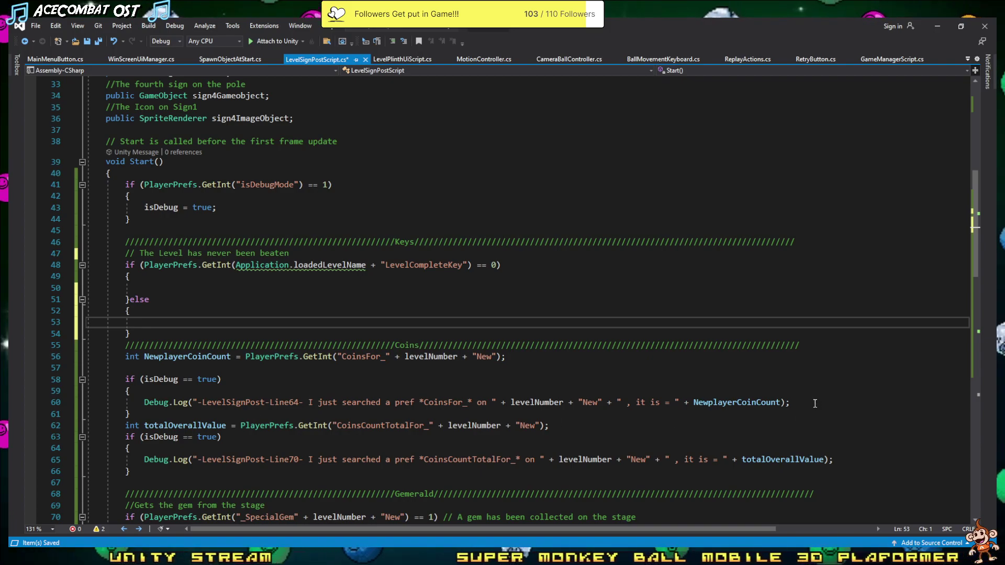
mouse_move(789, 403)
left_mouse_down()
mouse_move(119, 404)
mouse_move(39, 371)
left_mouse_up()
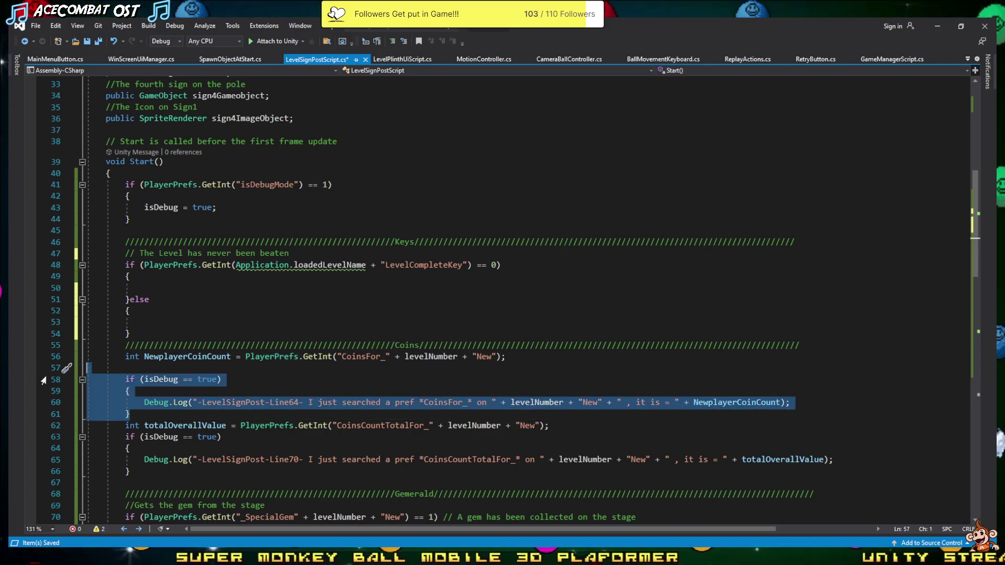
- Paste the coins debug-log block into the never-beaten branch and relabel Line64 as Line48
key("ctrl+c")
left_click(134, 289)
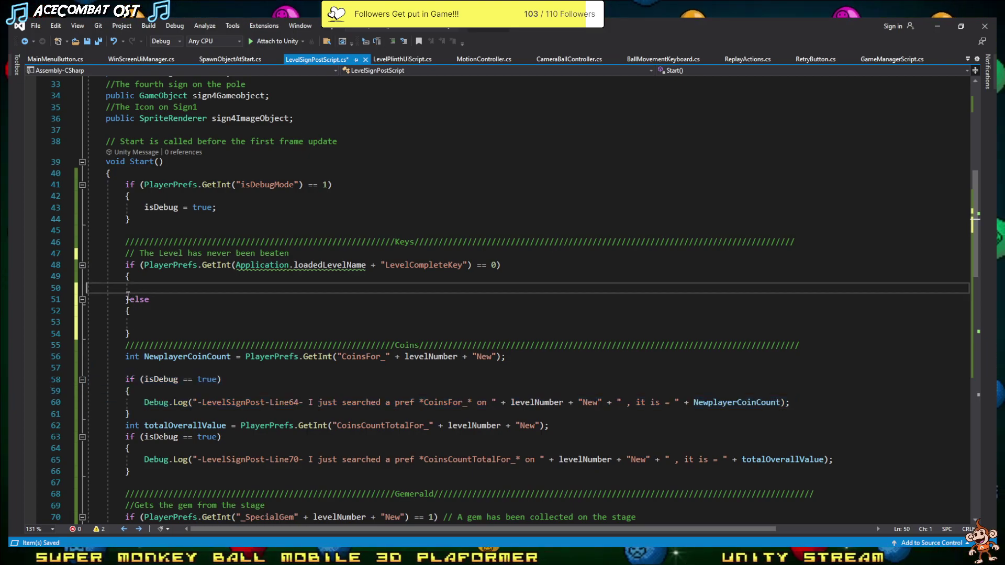
key("ctrl+v")
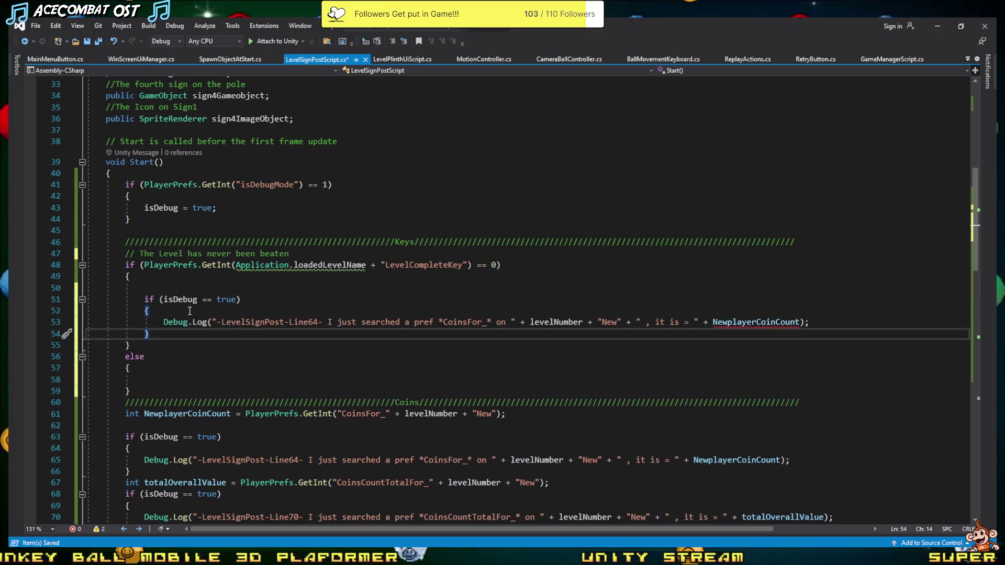
left_click(309, 323)
double_click(309, 324)
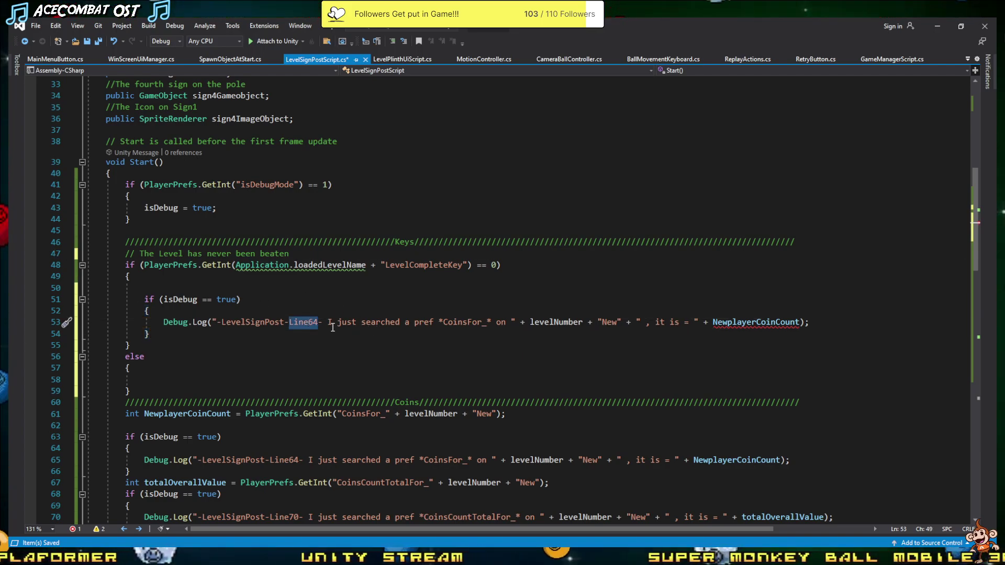
left_click_drag(309, 322, 319, 323)
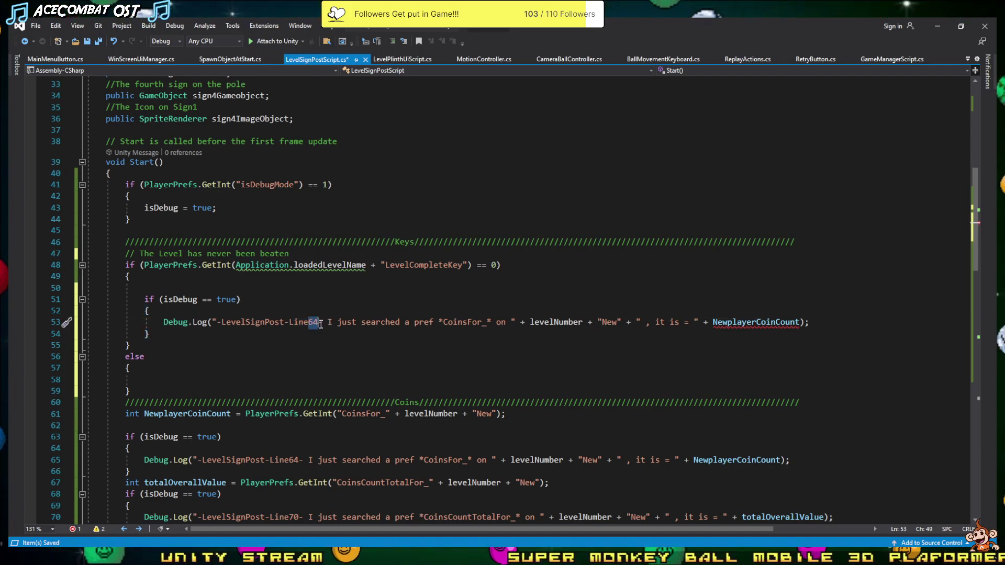
type("48")
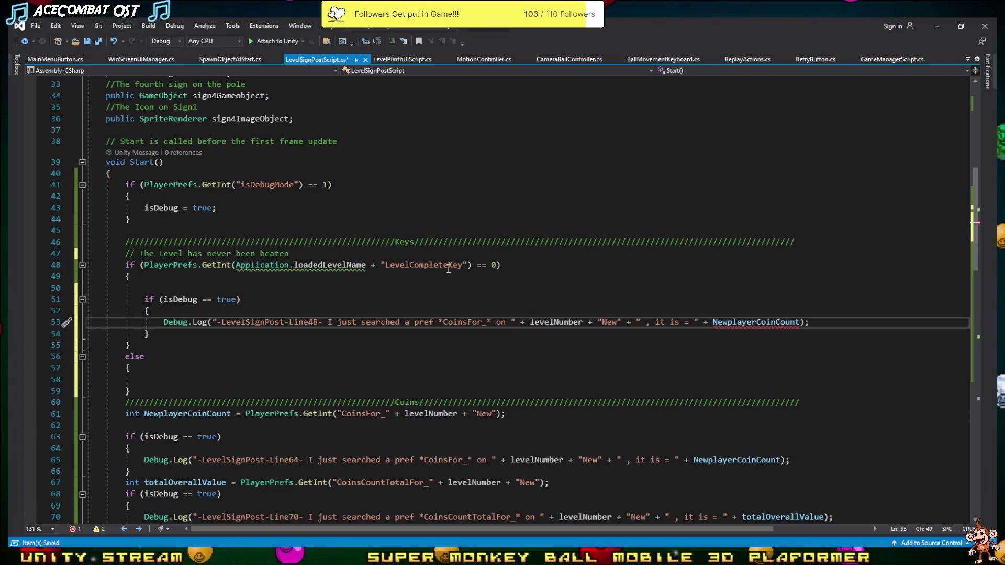
- Replace 'CoinsFor_' in the copied log message with the LevelCompleteKey pref name
left_click_drag(386, 266, 460, 266)
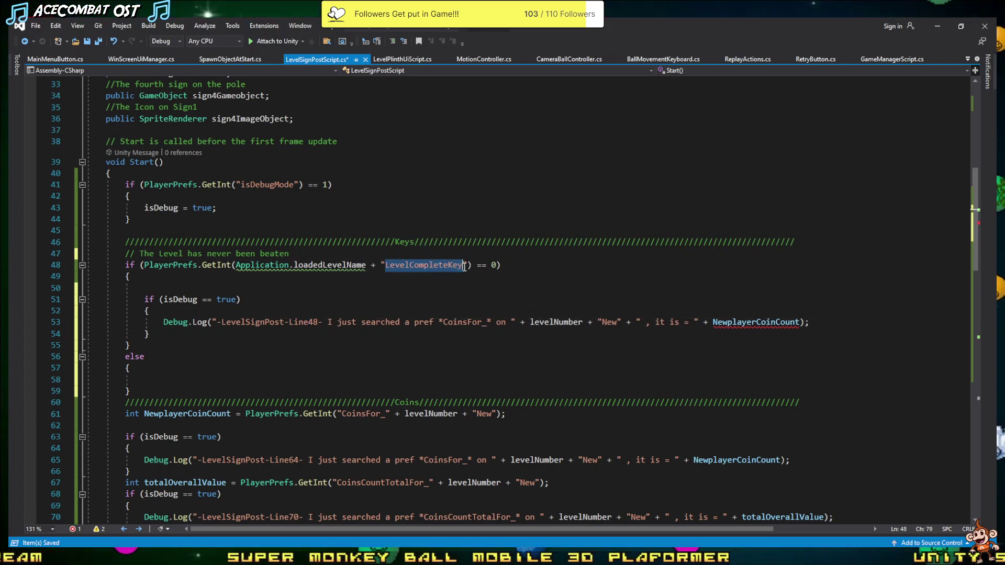
double_click(455, 322)
key("ctrl+v")
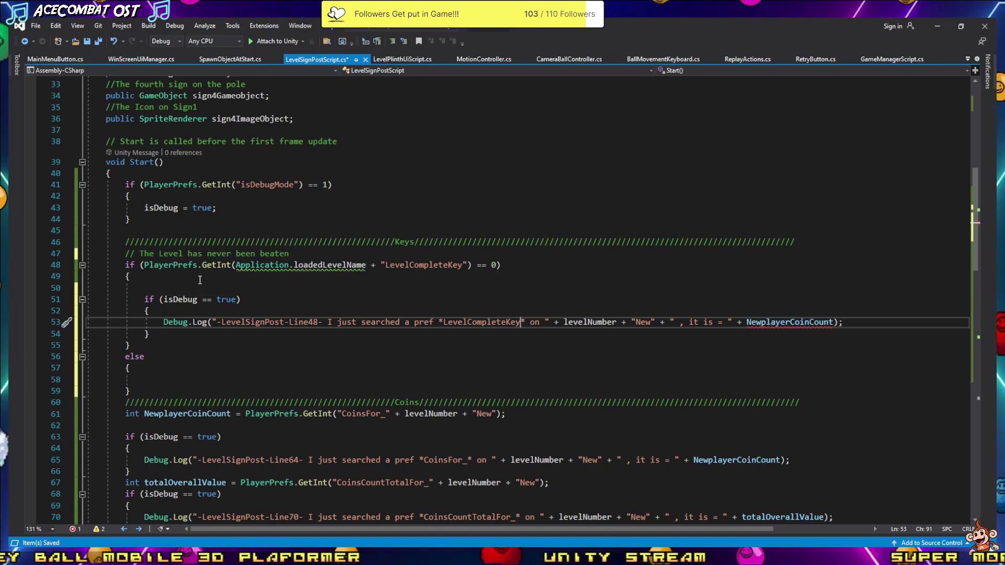
left_click_drag(145, 266, 472, 268)
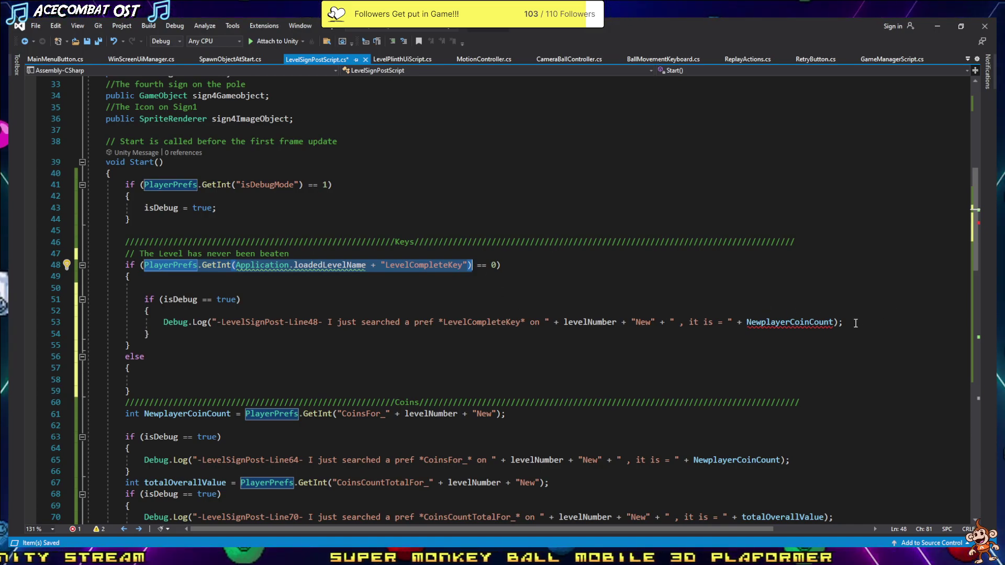
- Make the Line48 log print the LevelCompleteKey GetInt value, tidy the blank line, and save
left_click(834, 322)
key("ctrl+v")
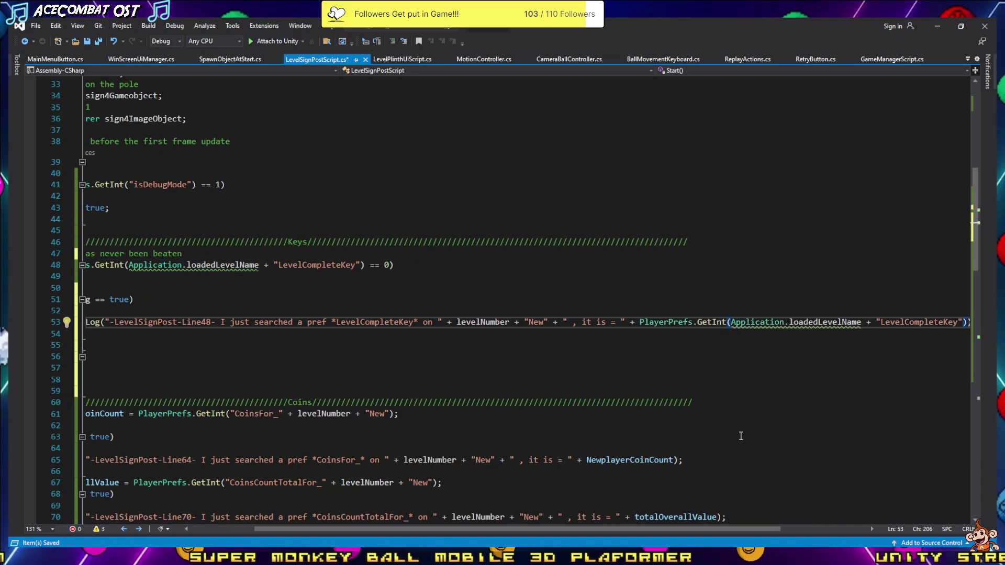
left_click_drag(659, 532, 424, 492)
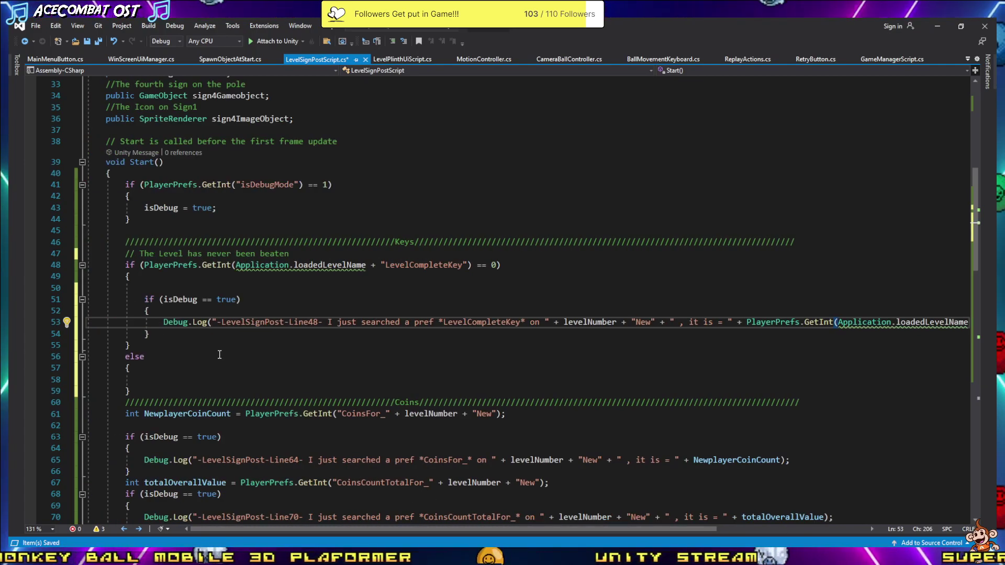
left_click(146, 289)
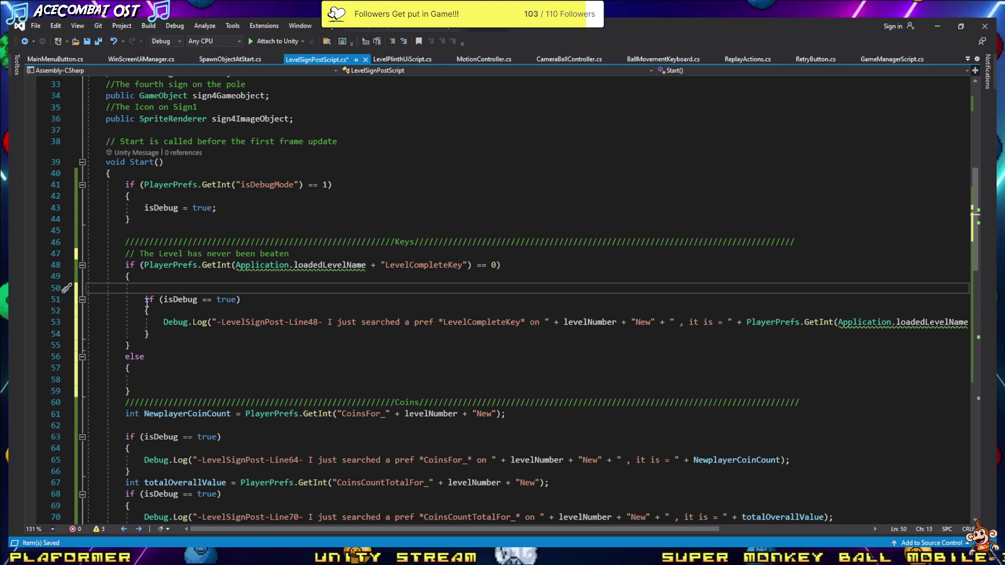
key("Delete")
key("Delete")
key("Delete")
key("Delete")
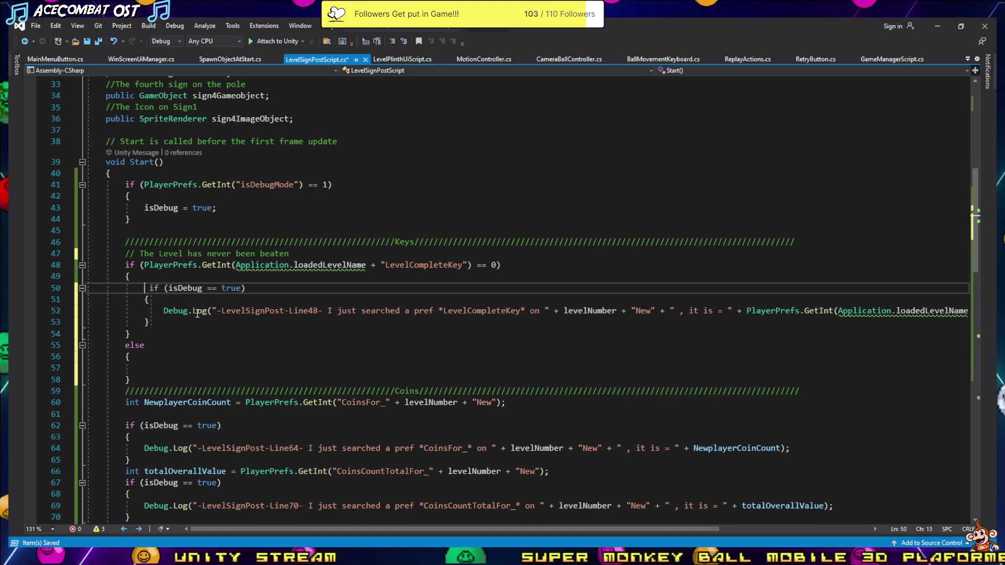
key("Delete")
key("ctrl+s")
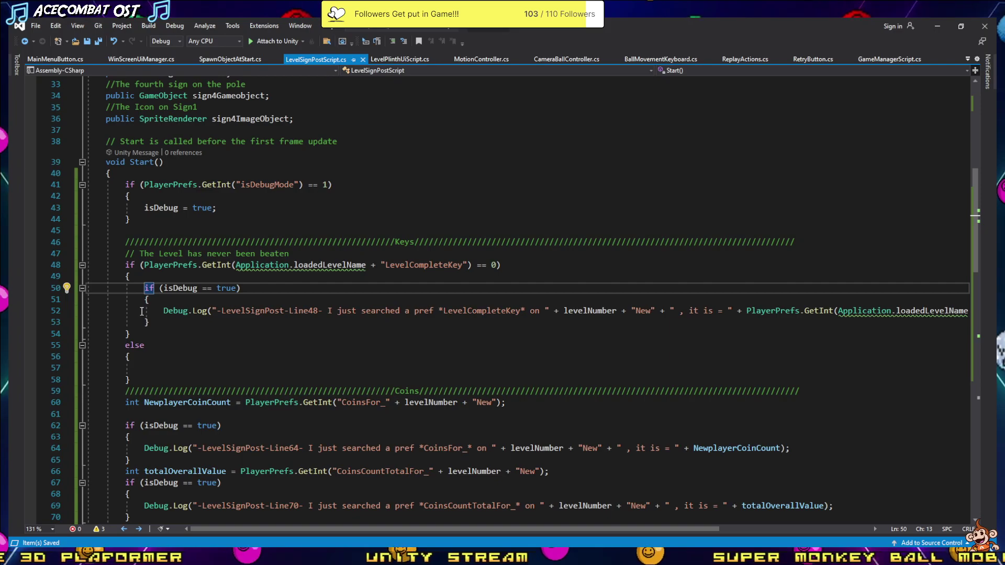
- Add a blank line after the debug block at the end of line 53
left_click(160, 322)
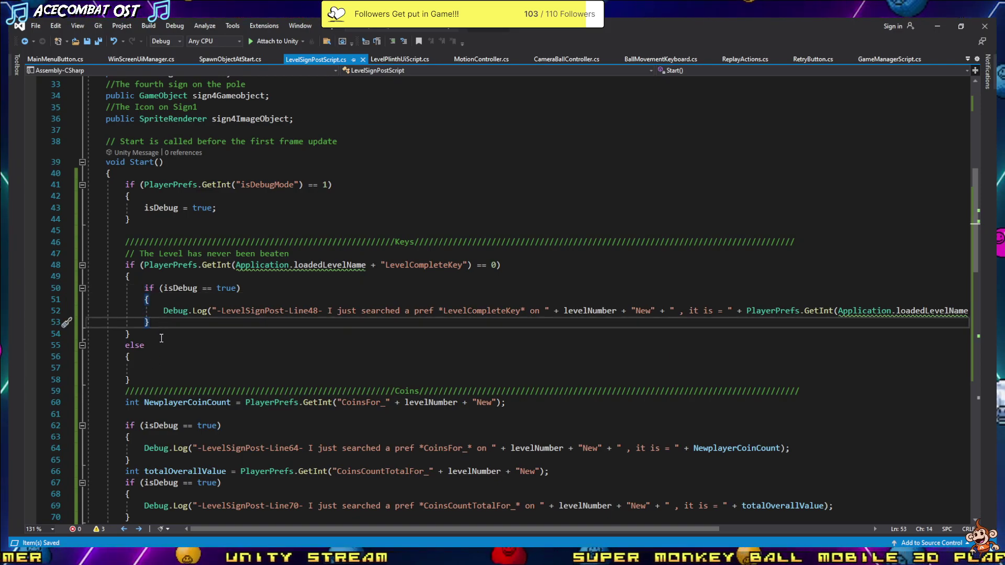
key("Return")
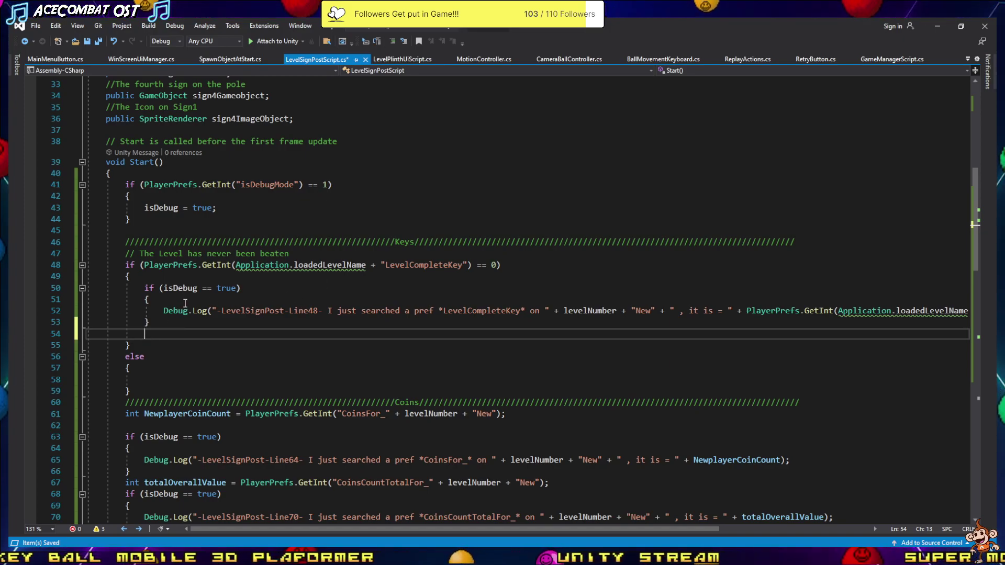
left_click(155, 369)
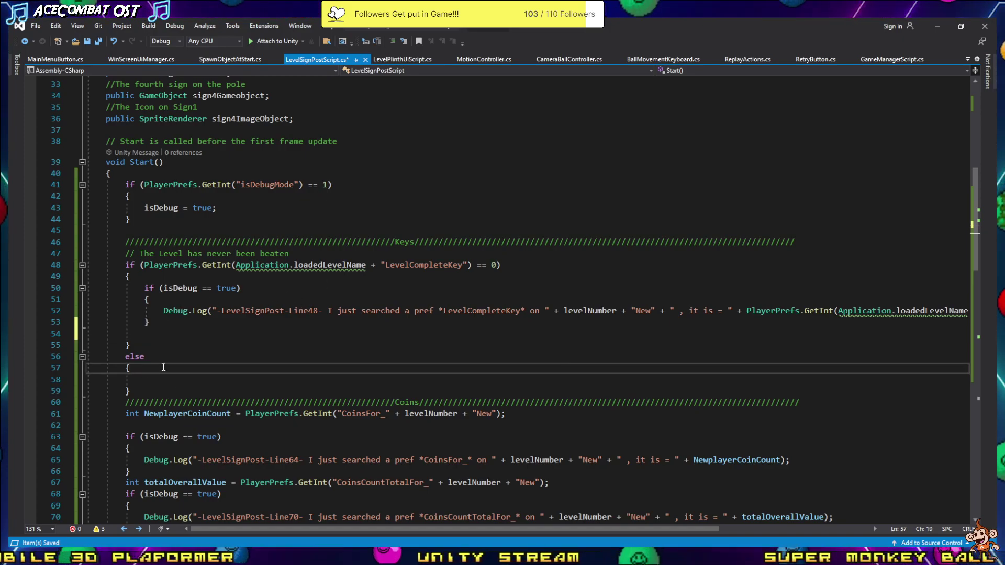
- Write sign1ImageObject.color = Color.white; on line 58 inside the else block
left_click(144, 381)
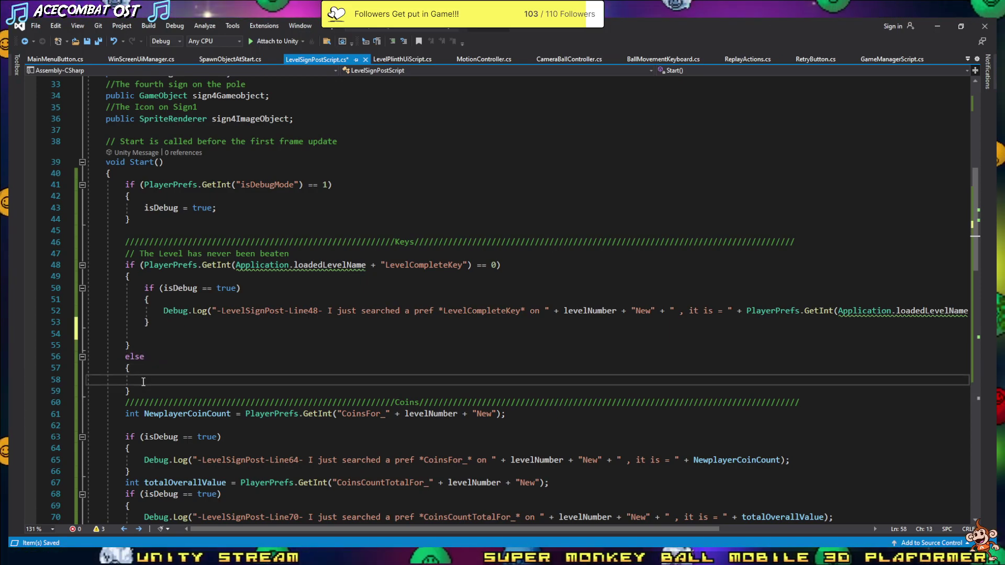
scroll(195, 315, "up", 9)
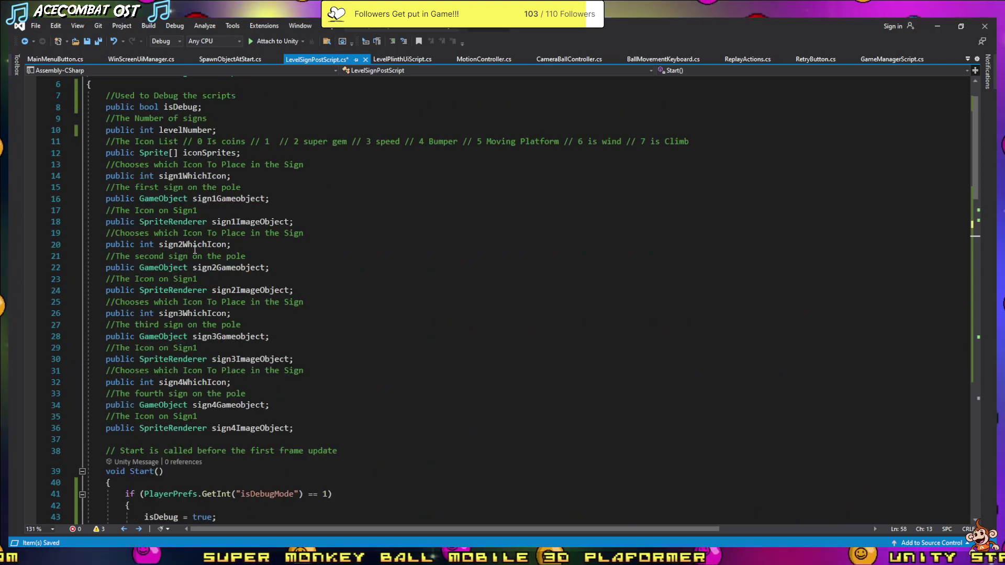
double_click(242, 221)
key("ctrl+c")
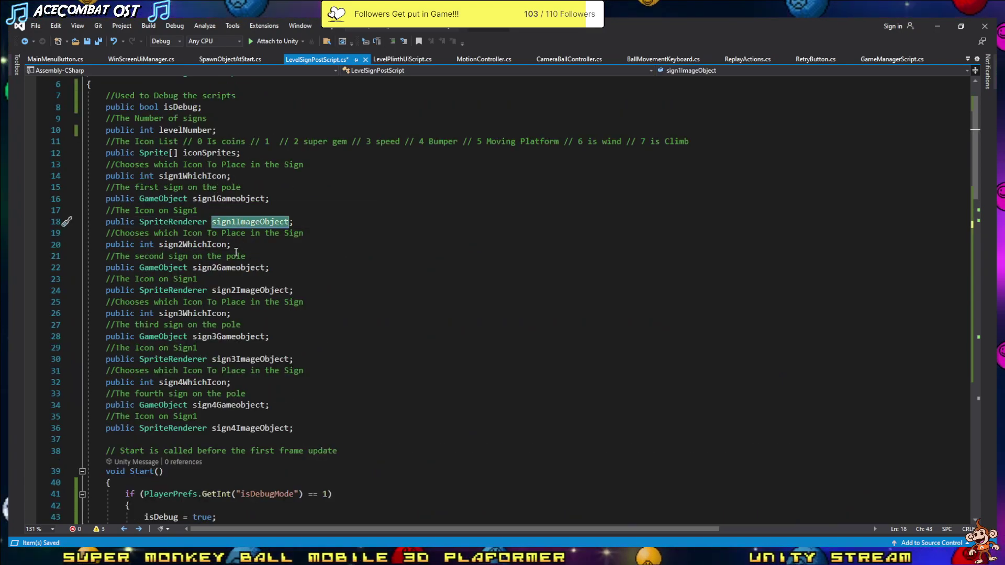
scroll(216, 399, "down", 4)
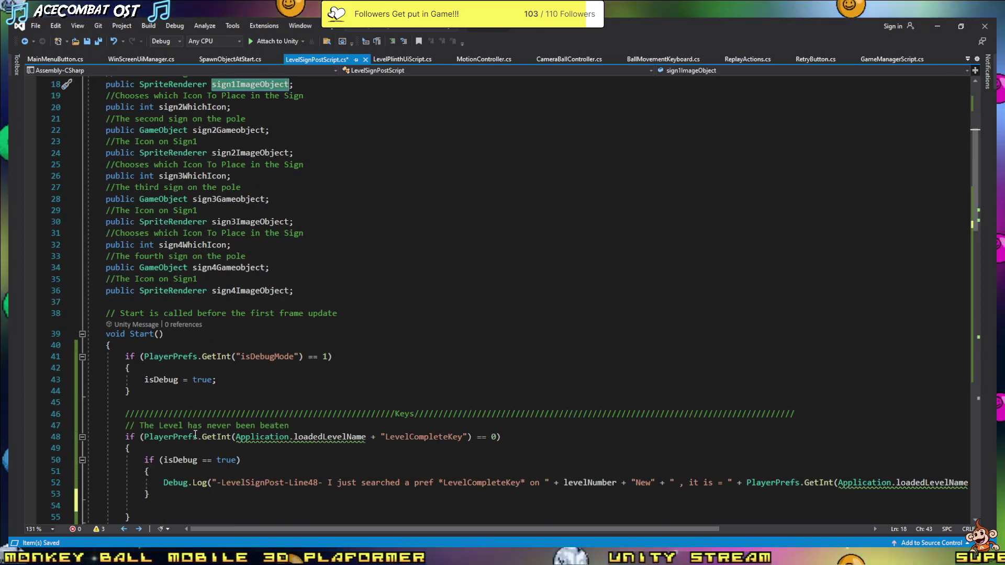
scroll(195, 435, "down", 3)
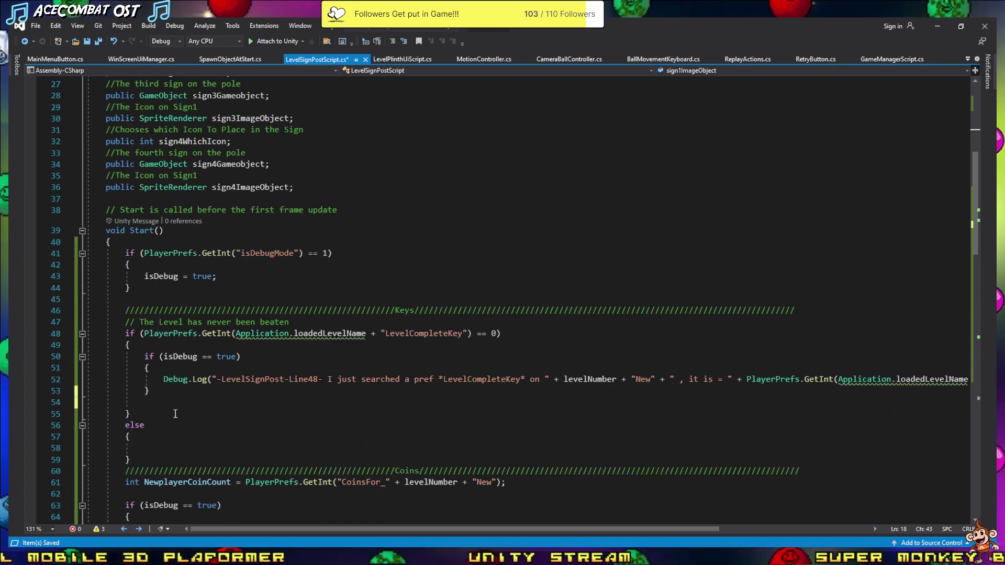
left_click(139, 447)
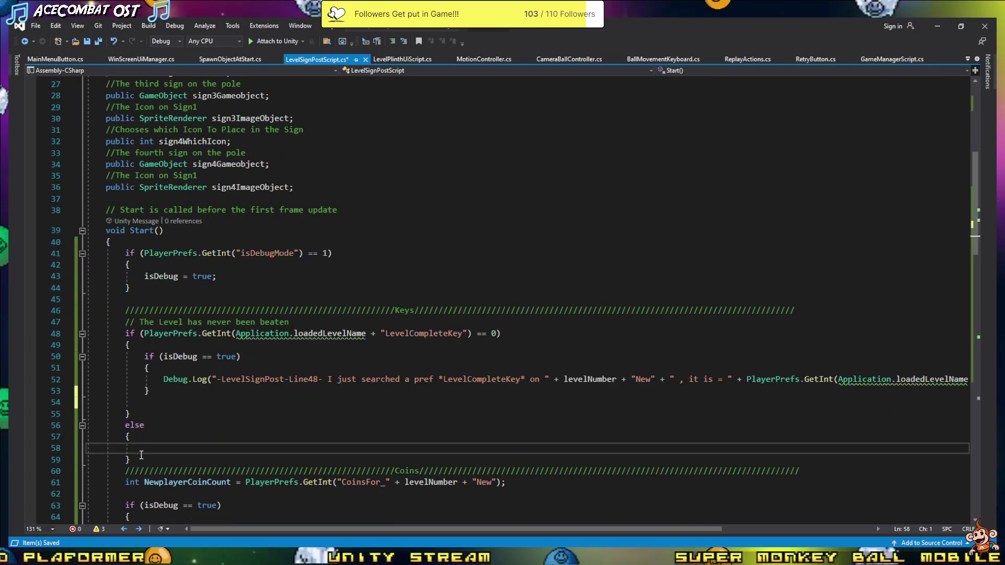
key("ctrl+v")
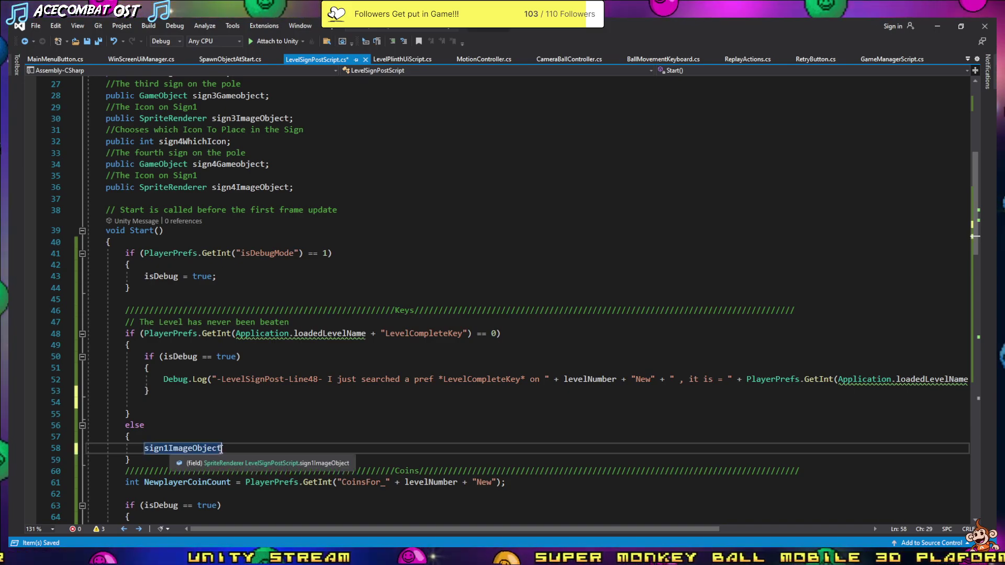
type(".c")
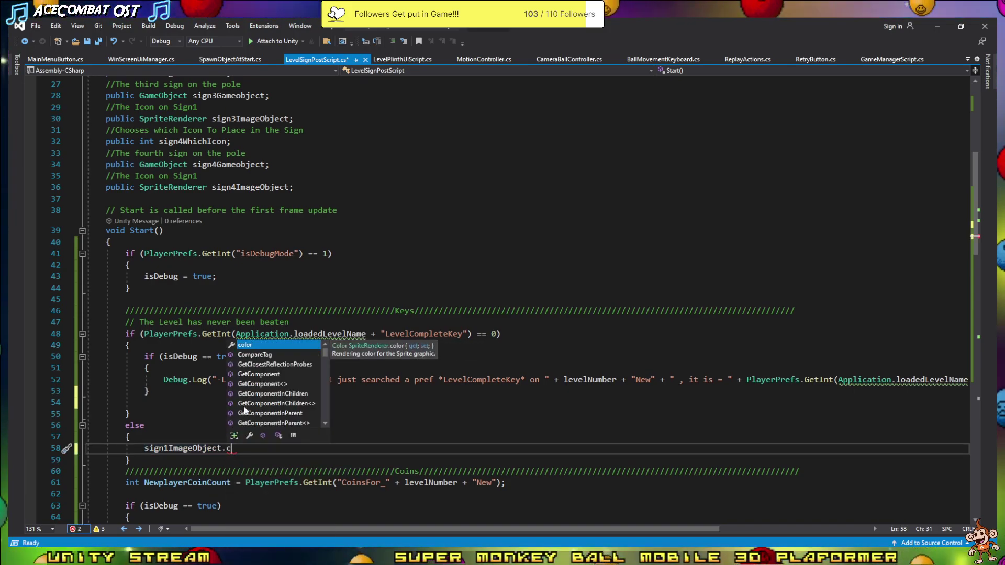
key("Tab")
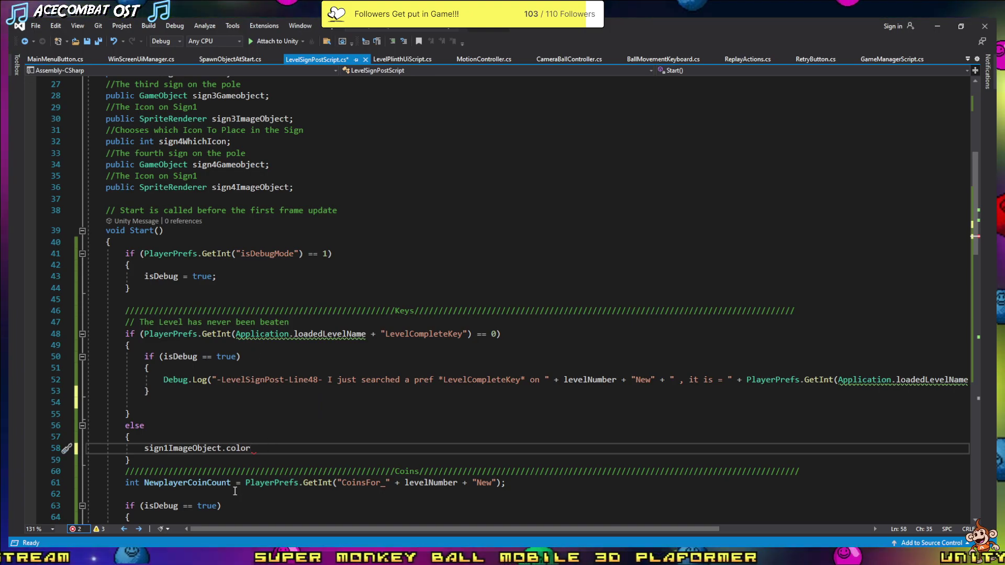
type(" = ")
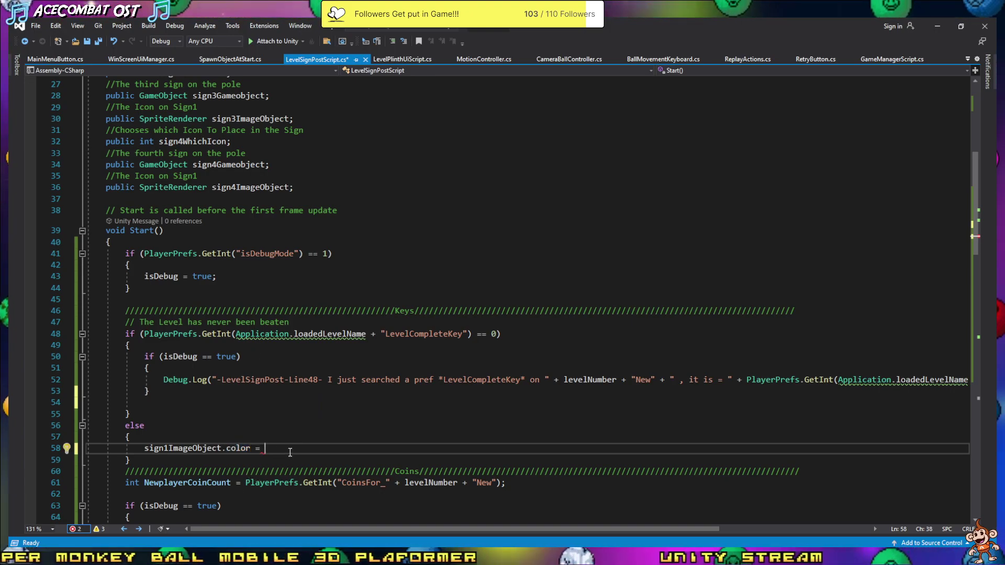
type("colo")
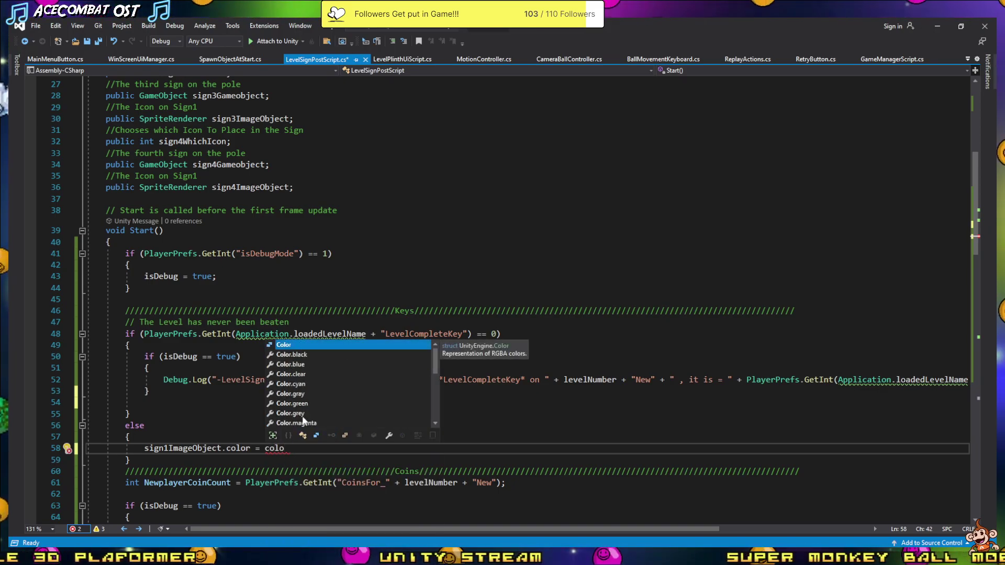
type("r")
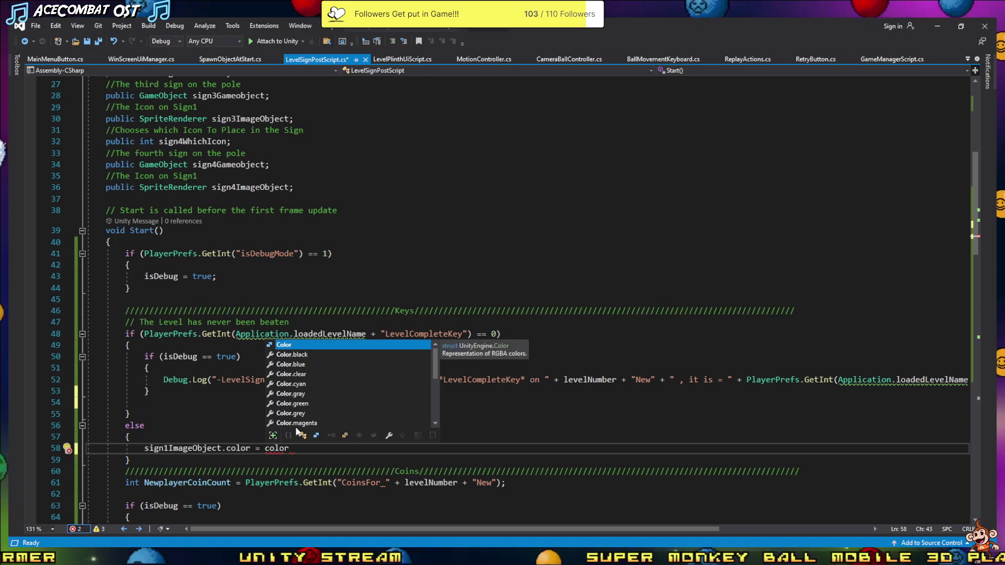
type(".wh")
key("Tab")
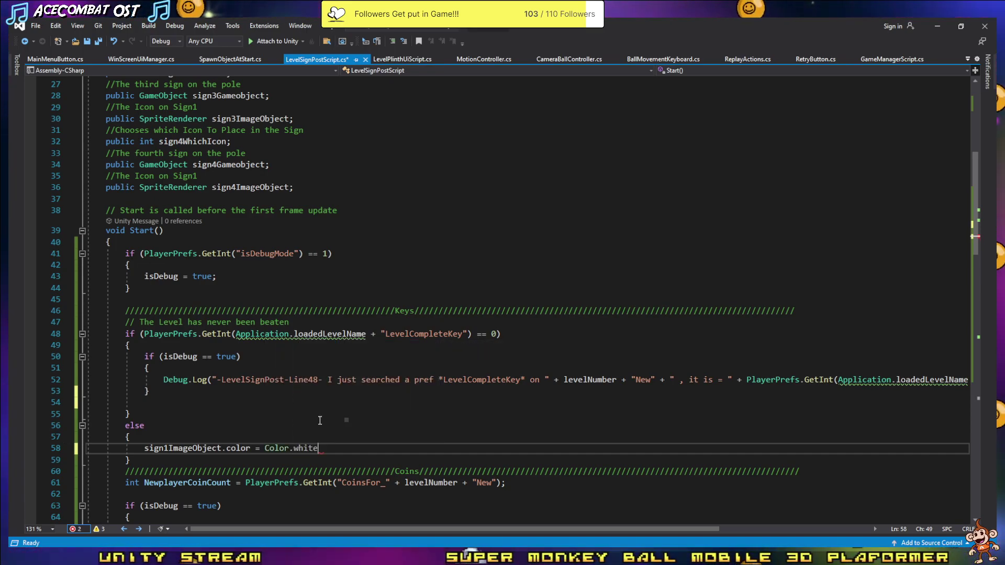
type(";")
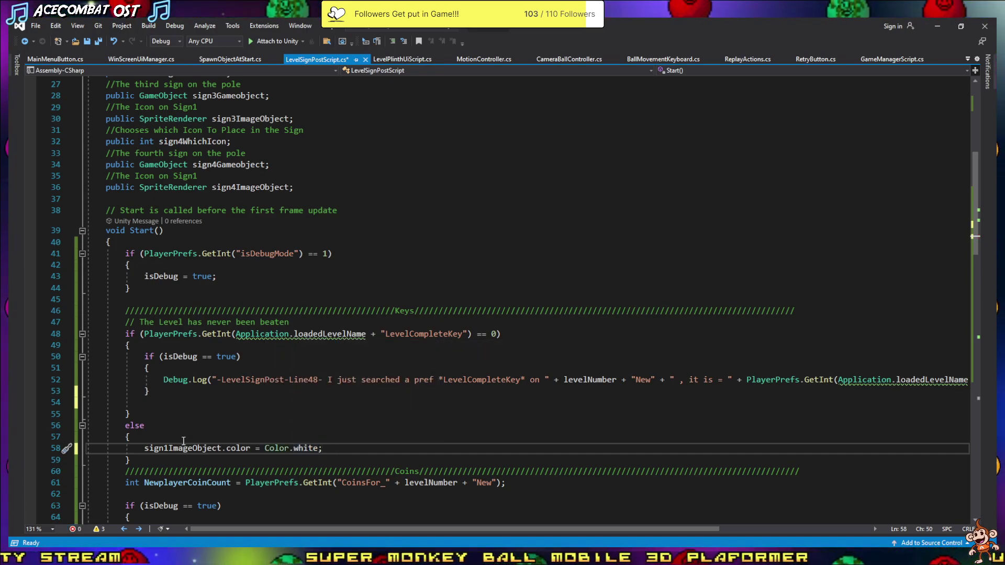
scroll(202, 424, "down", 1)
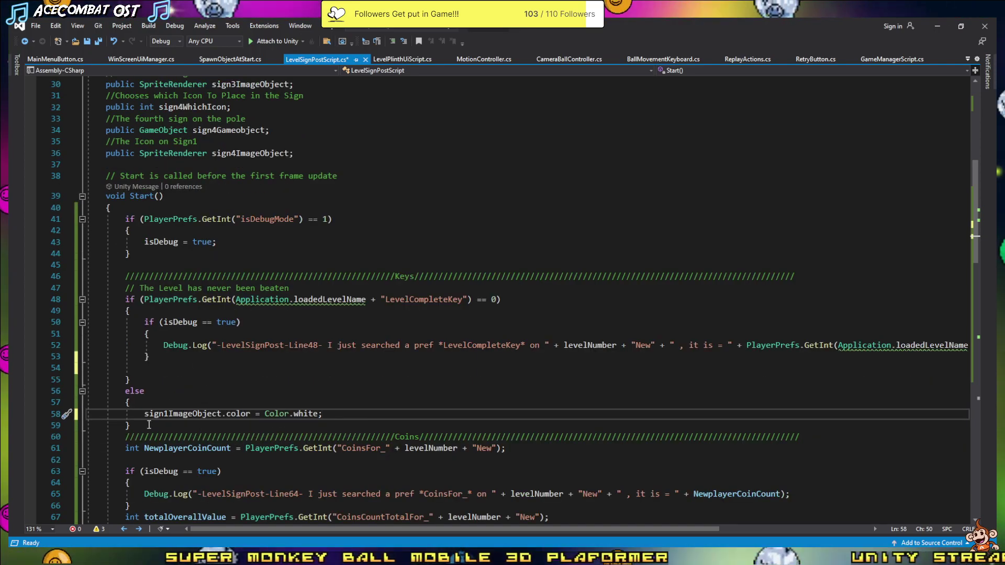
scroll(197, 386, "down", 2)
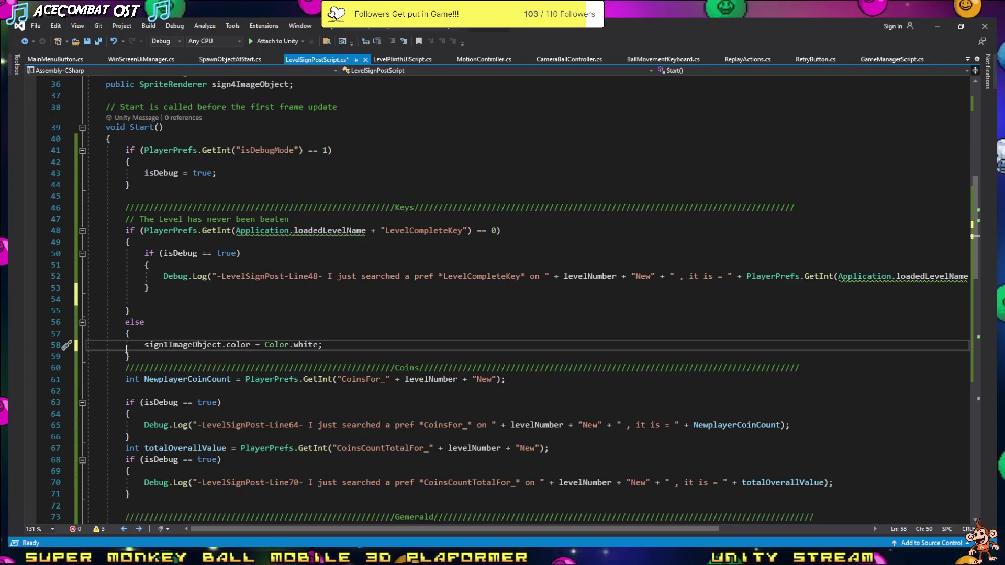
scroll(316, 377, "down", 3)
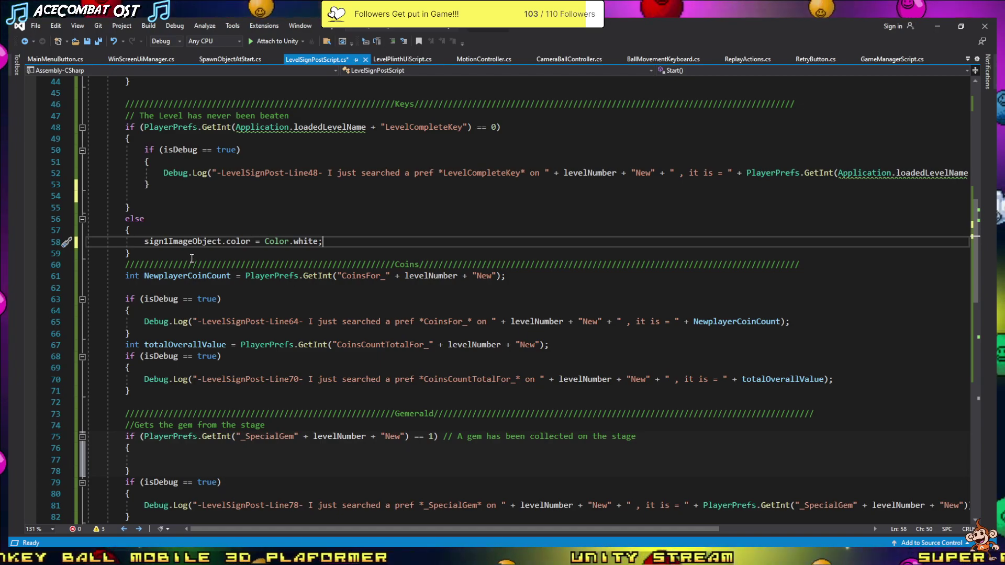
- Add if (NewplayerCoinCount == totalOverallValue) with an empty braced body on line 73
left_click(147, 403)
key("Return")
type("i")
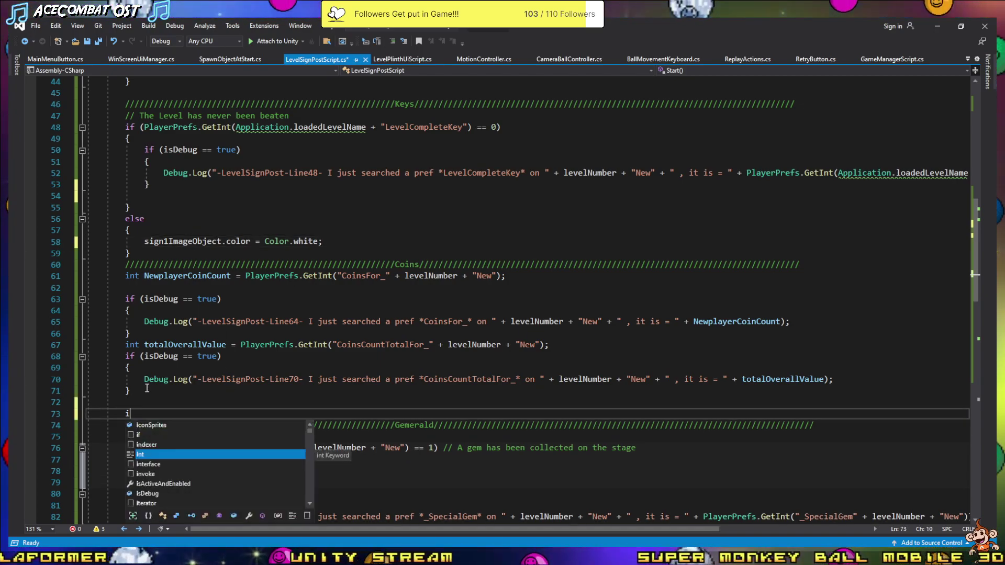
type("f")
key("Tab")
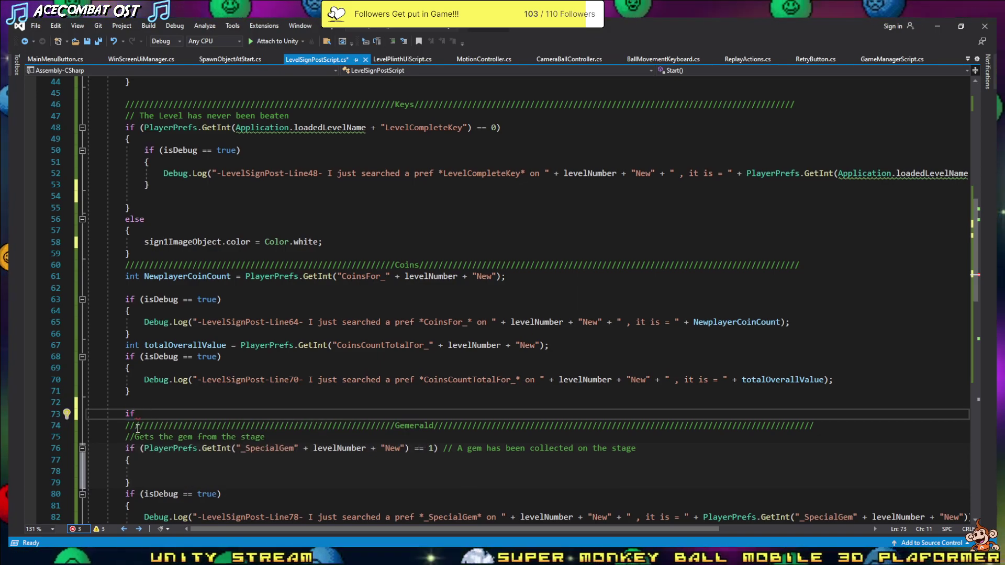
type("(")
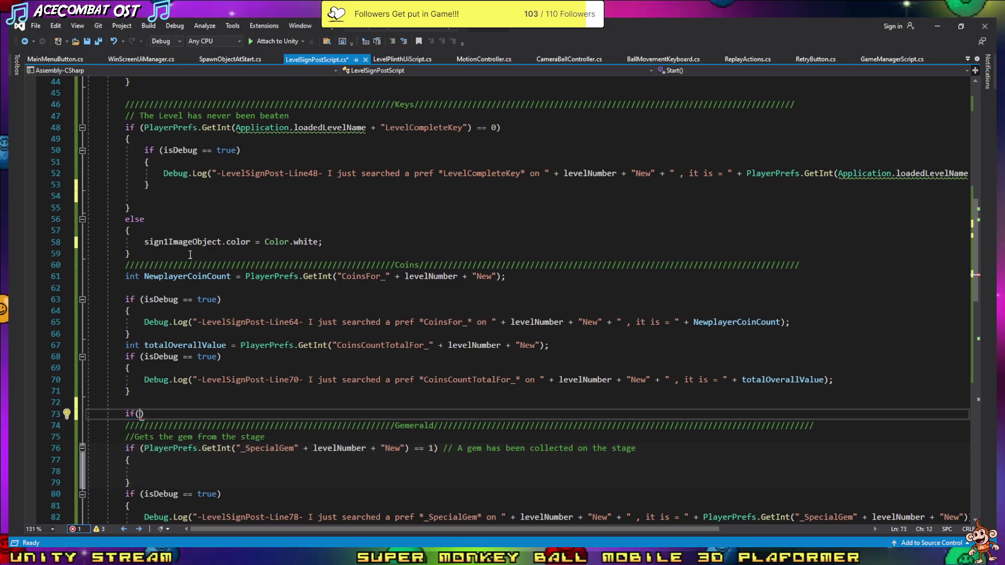
double_click(167, 278)
key("ctrl+c")
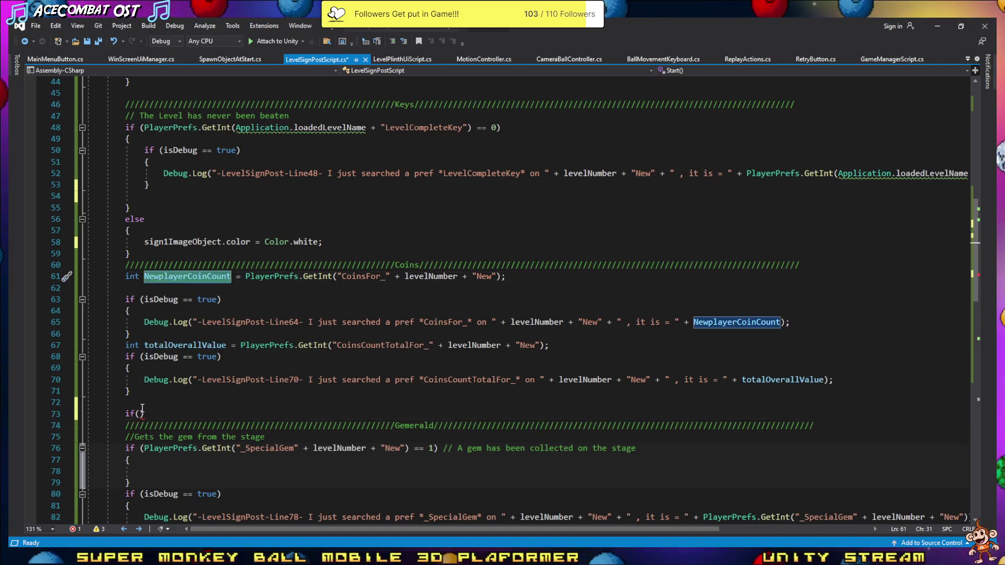
left_click(142, 411)
key("ctrl+v")
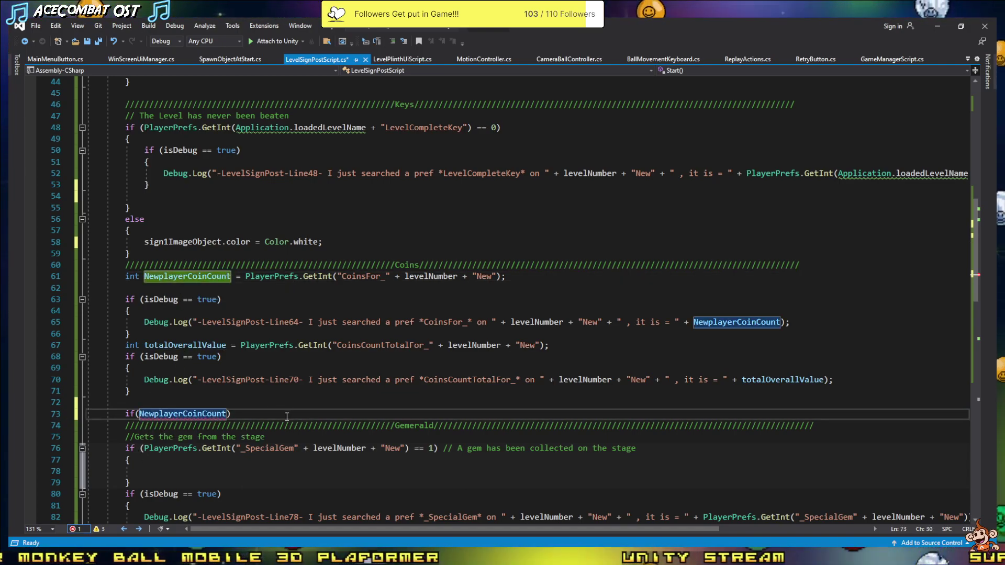
type("==")
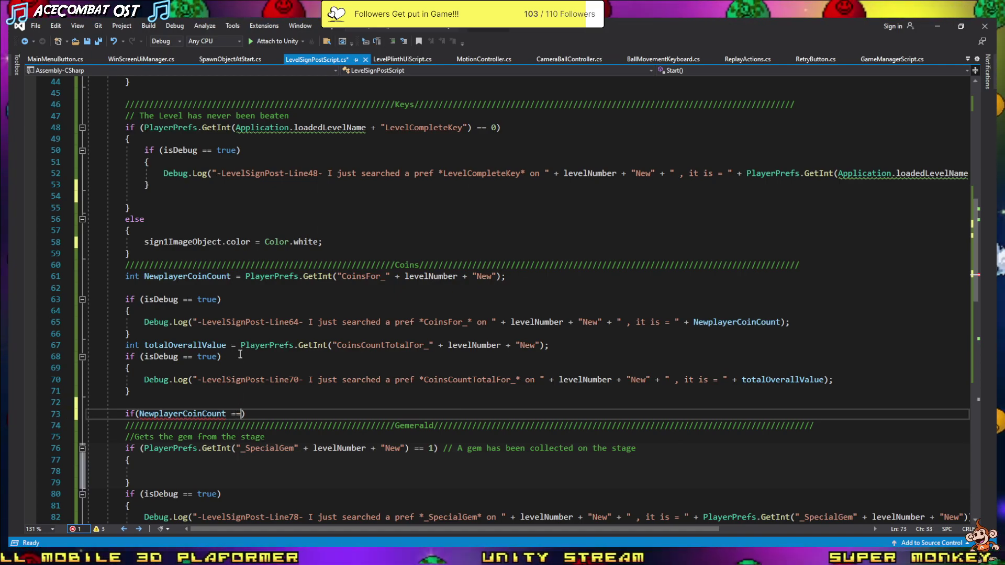
double_click(197, 345)
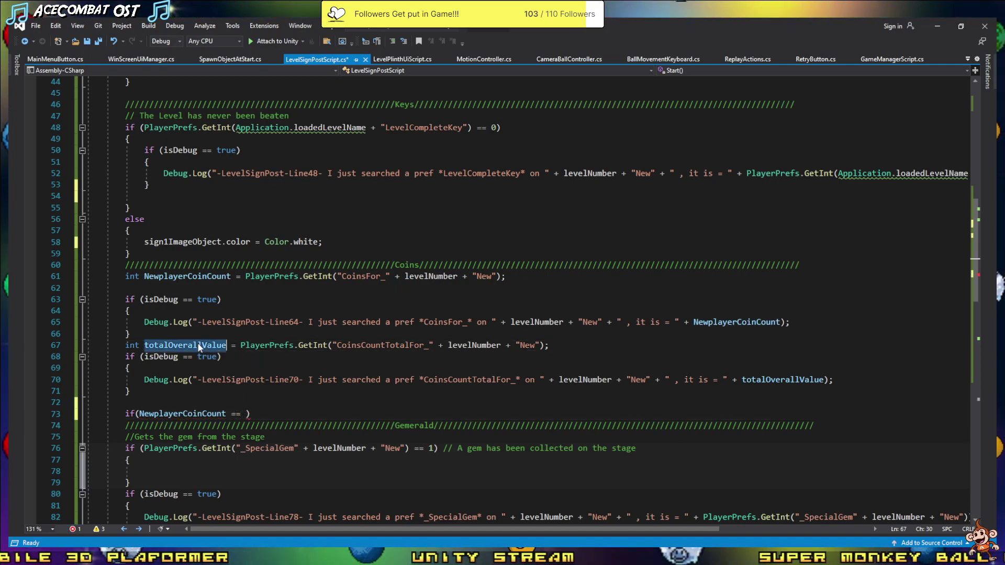
left_click(247, 414)
type("totalOverallValue")
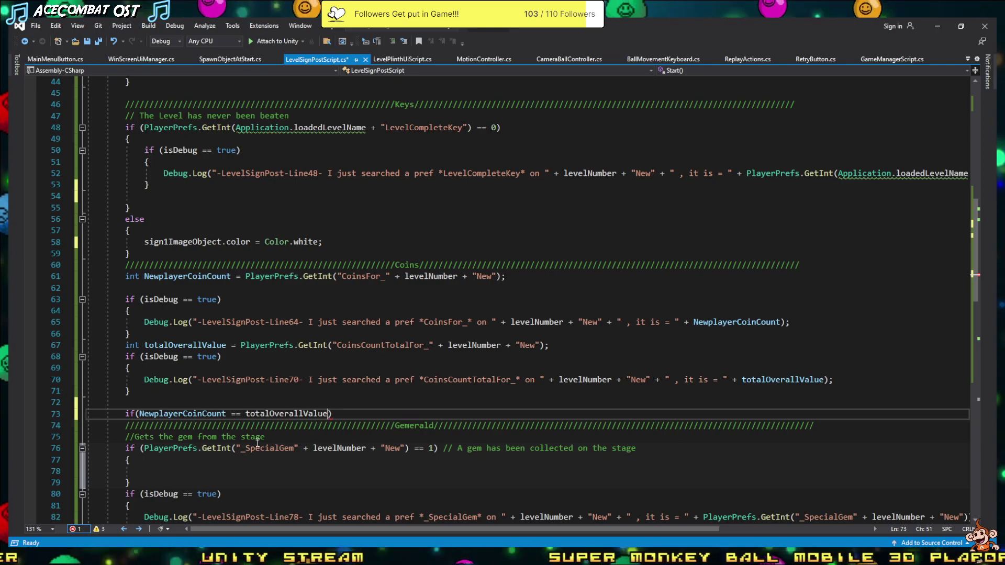
mouse_move(230, 556)
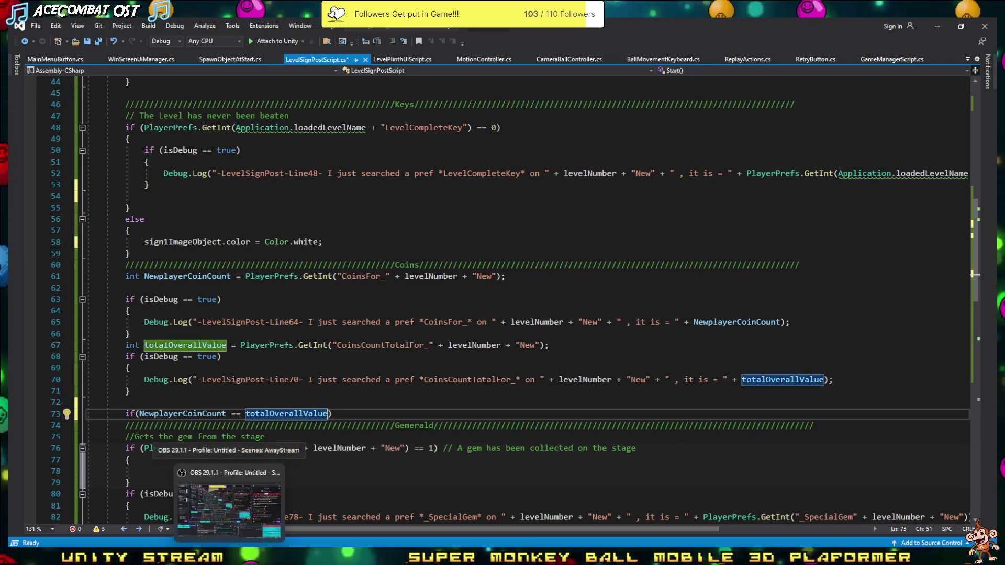
left_click(230, 503)
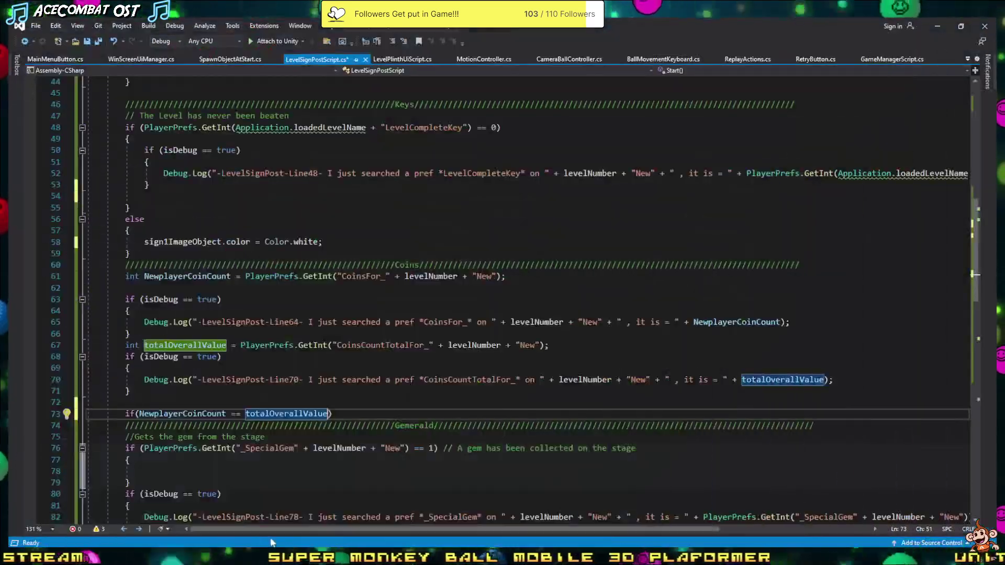
left_click(337, 411)
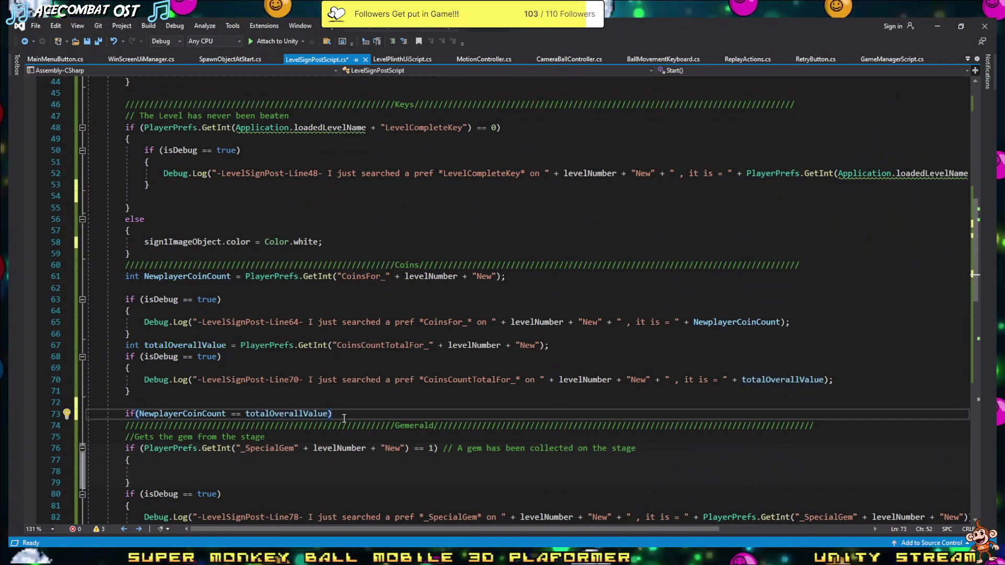
type("{")
key("Return")
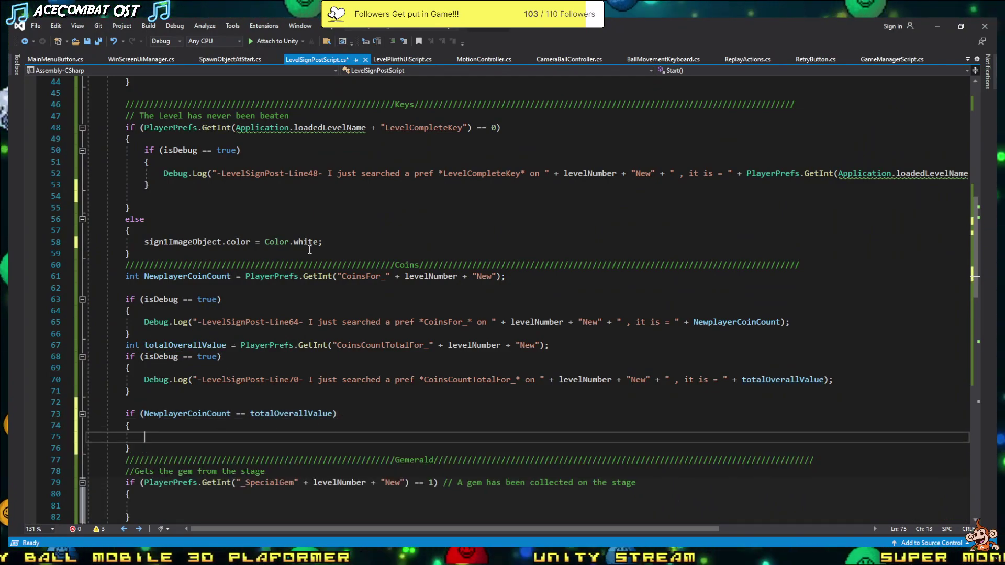
- Fill the coins block with sign2ImageObject.color = Color.white; copied from the sign1 line
left_click_drag(323, 242, 145, 242)
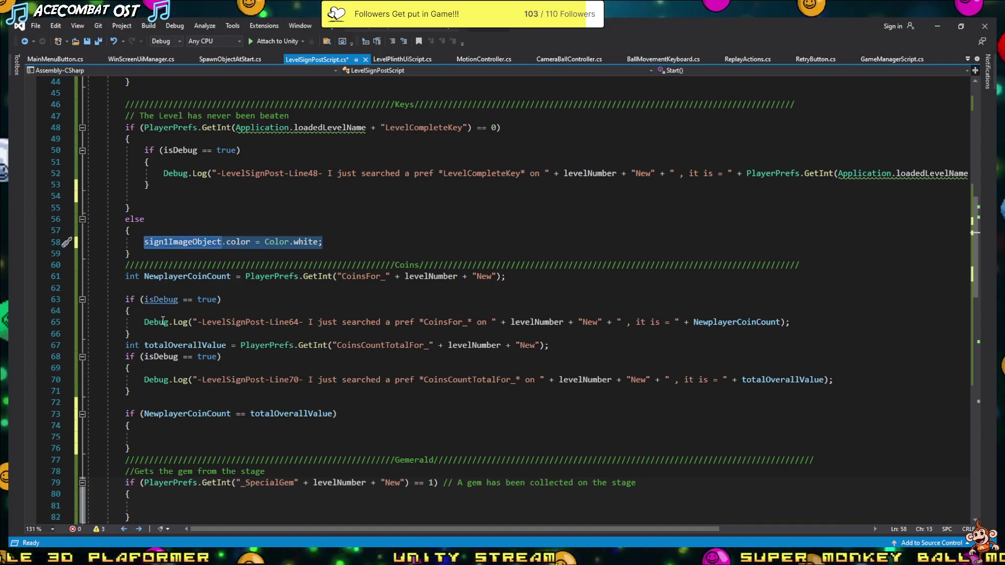
key("ctrl+c")
left_click(150, 439)
key("ctrl+v")
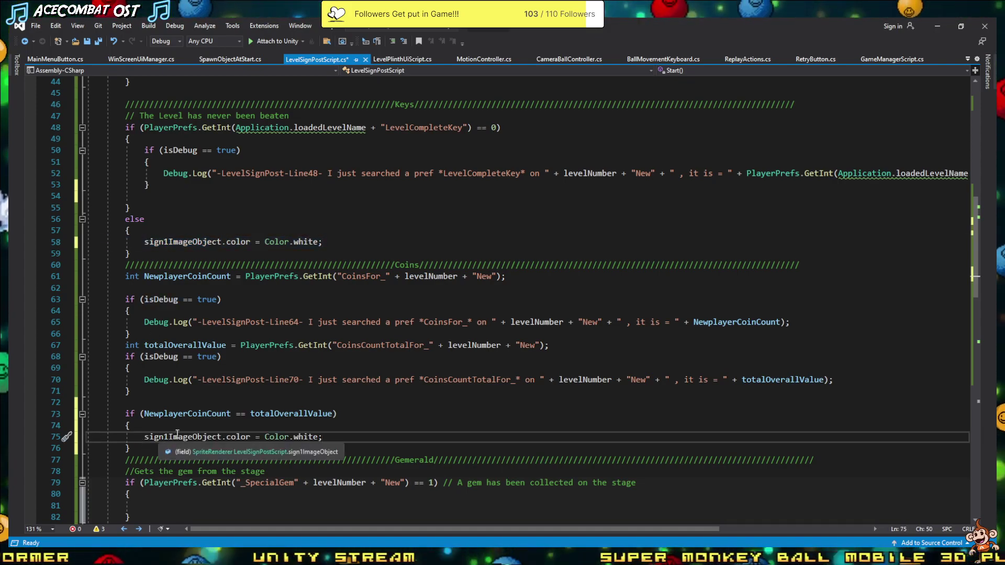
left_click(166, 437)
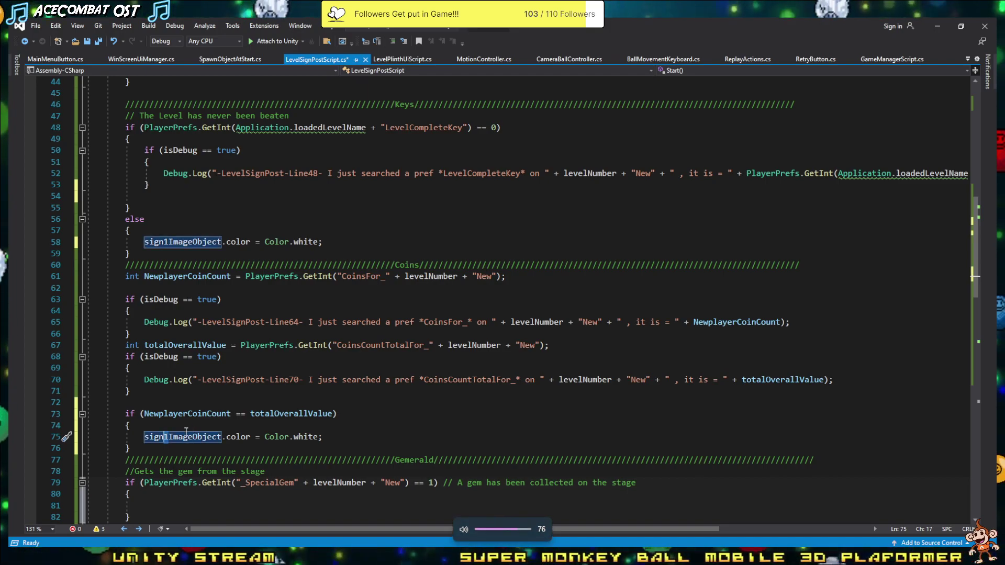
key("Delete")
type("2")
scroll(172, 398, "down", 4)
scroll(167, 383, "down", 2)
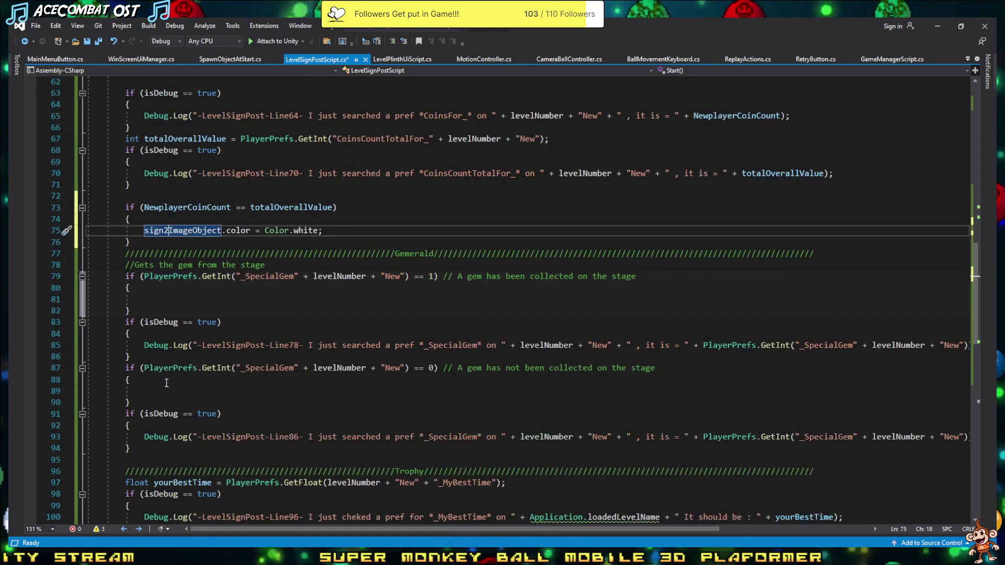
- Paste the colour statement into the gem block as sign3ImageObject.color = Color.white;
left_click(142, 298)
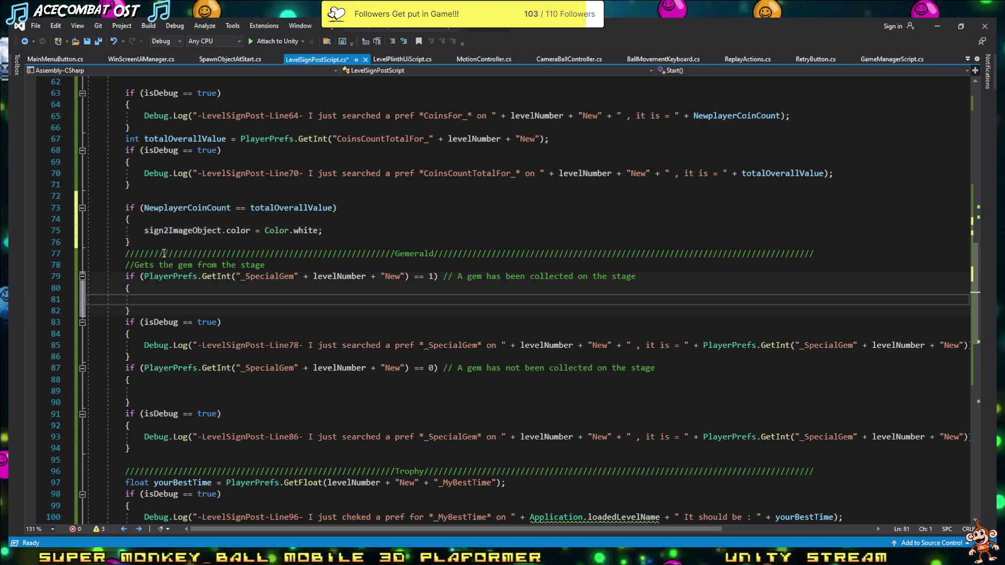
key("ctrl+v")
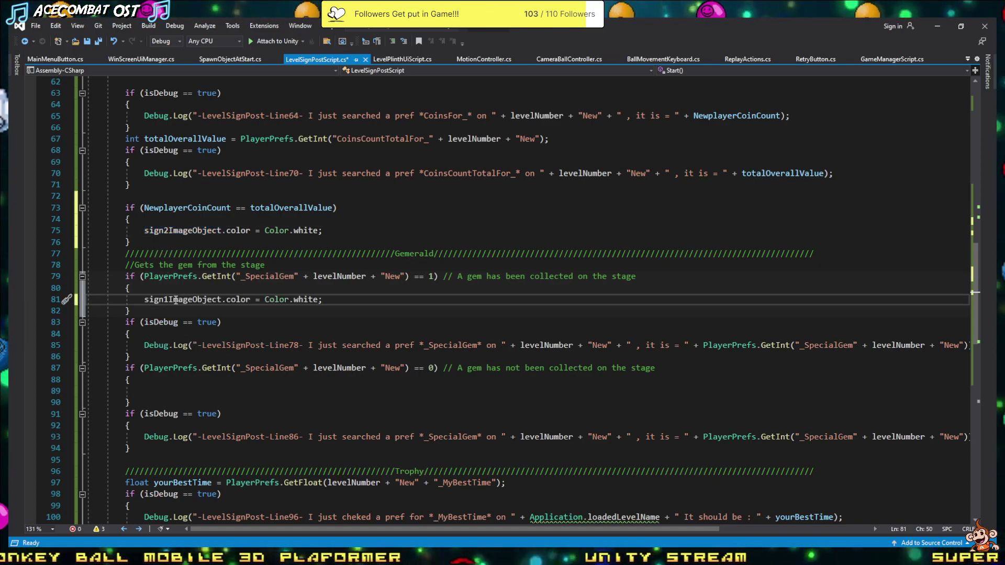
double_click(170, 300)
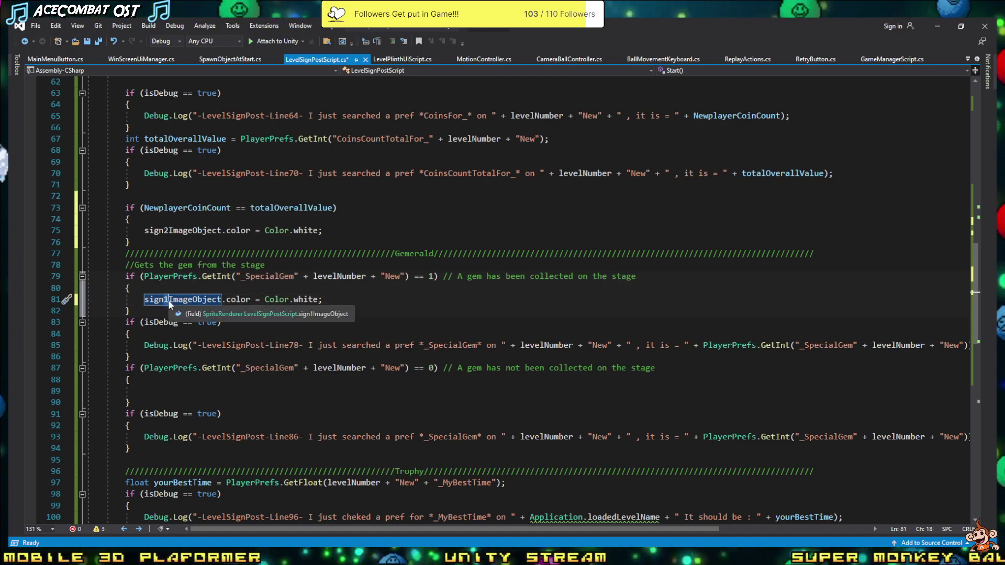
key("BackSpace")
type("3")
scroll(219, 244, "down", 2)
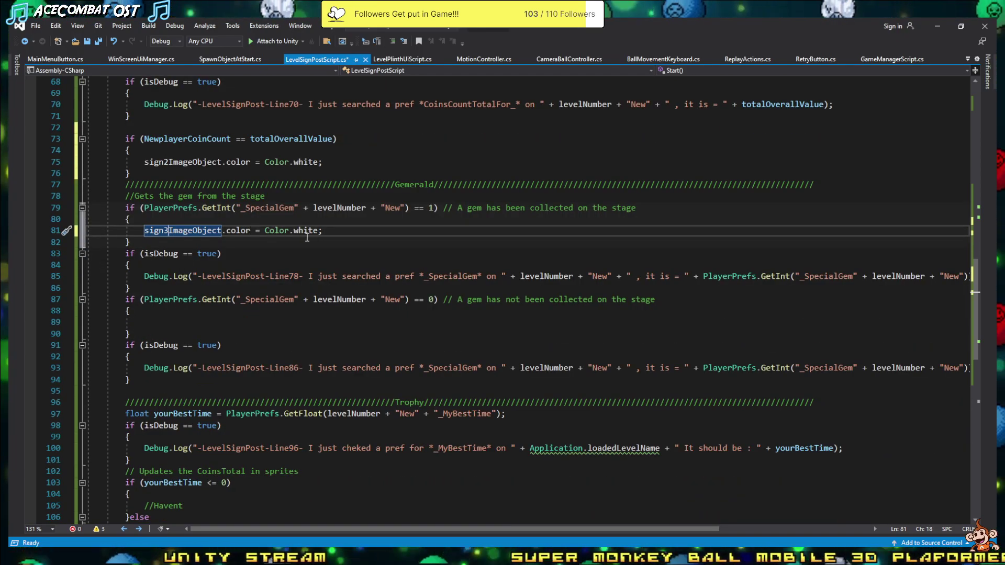
- Duplicate the sign3 statement onto line 82 and change it to set color.a to 1
left_click_drag(325, 232, 142, 230)
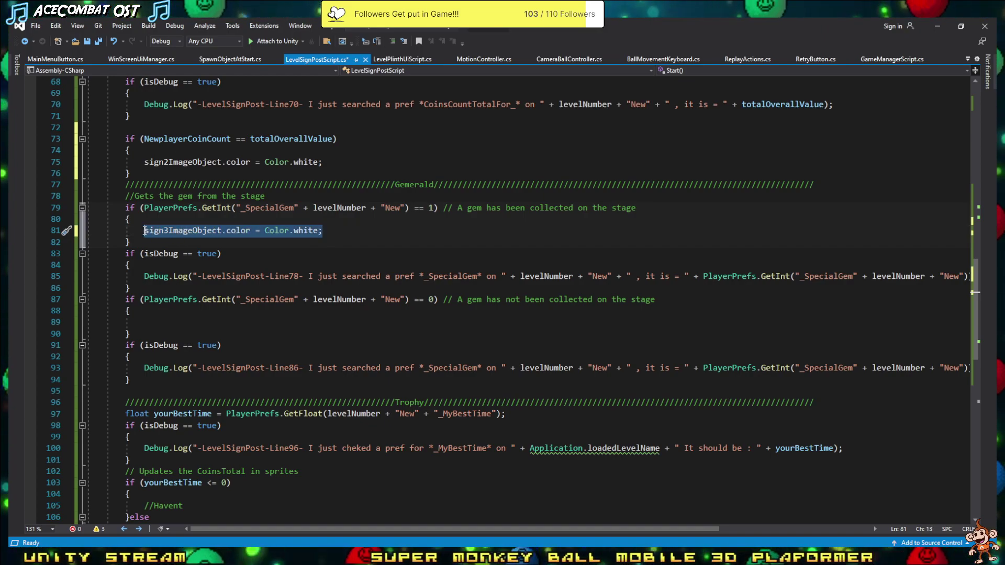
left_click(325, 232)
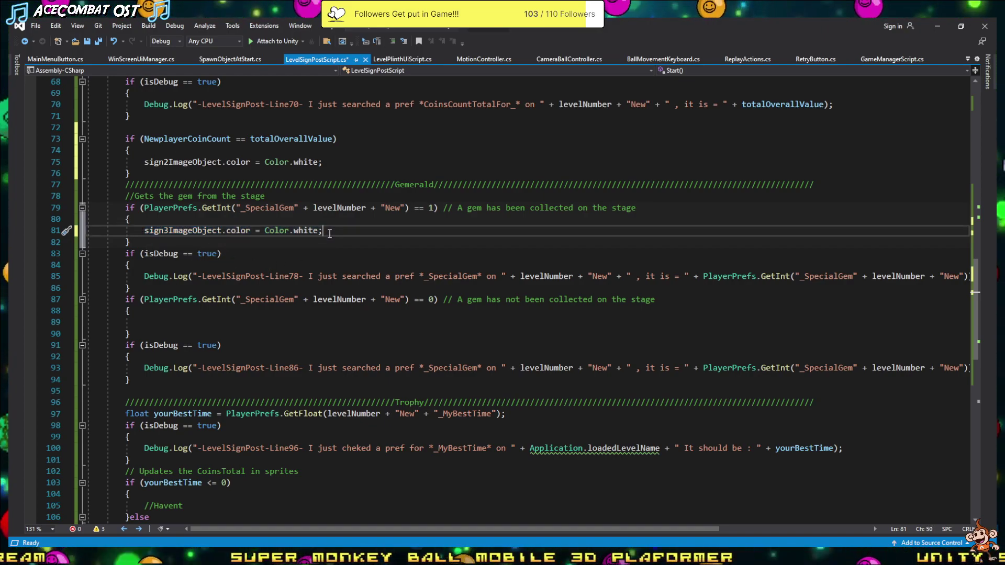
key("ctrl+d")
left_click(251, 241)
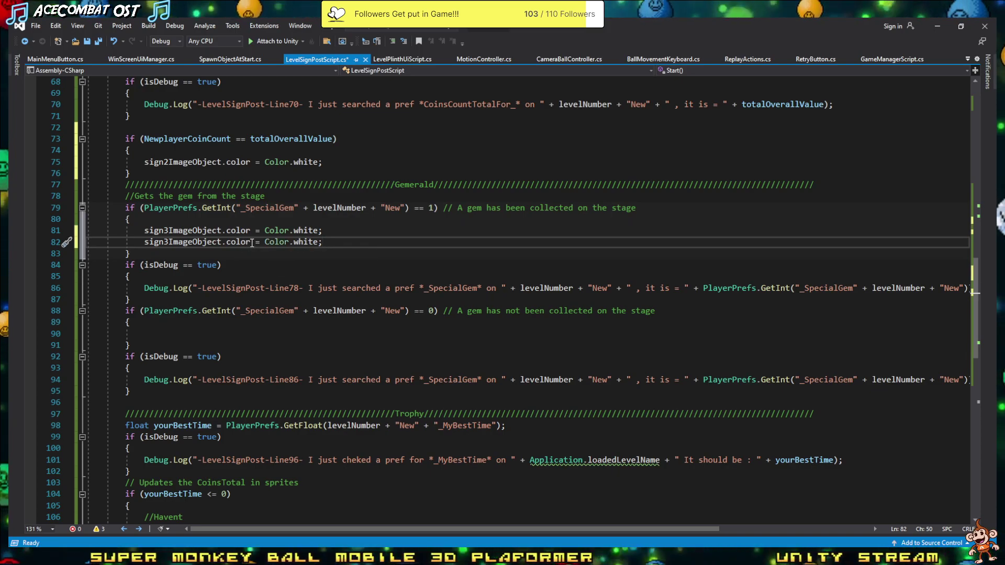
type(".")
left_click(270, 254)
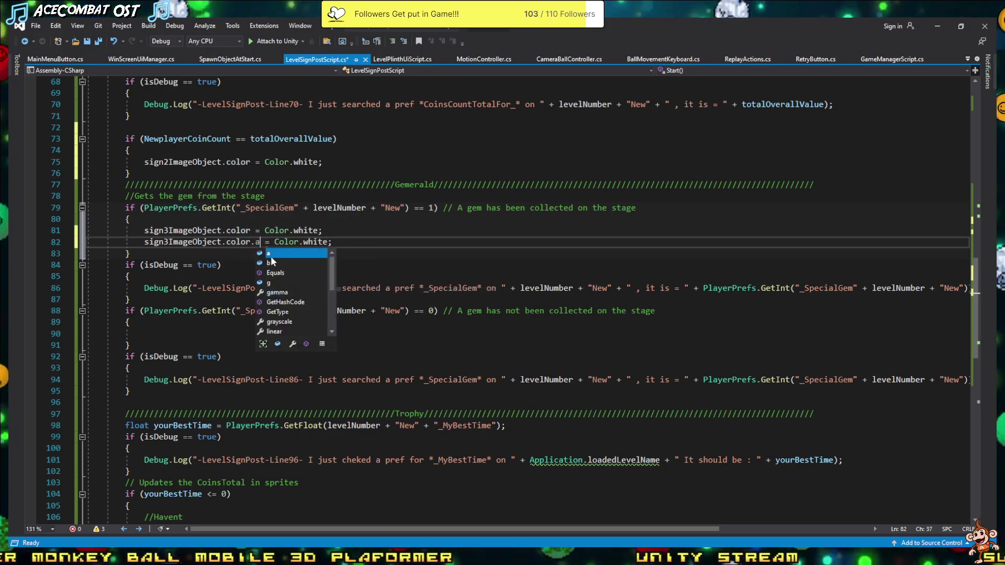
key("Tab")
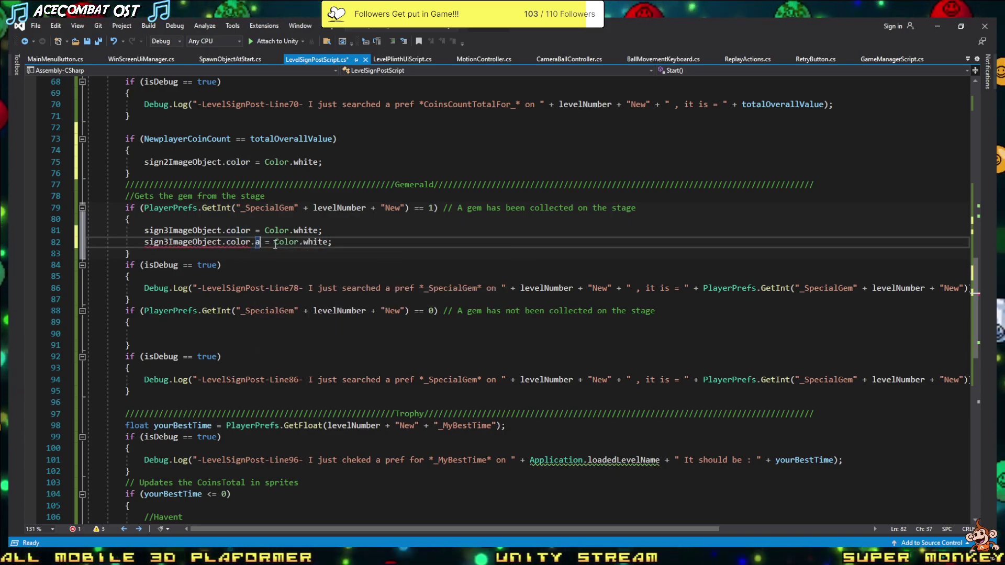
left_click_drag(275, 241, 331, 242)
type("1")
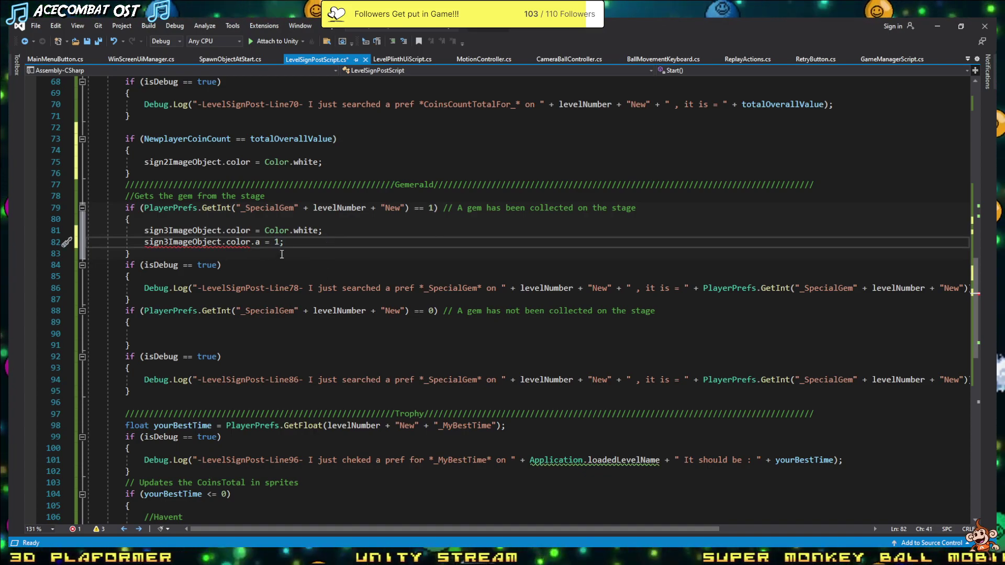
left_click(257, 242)
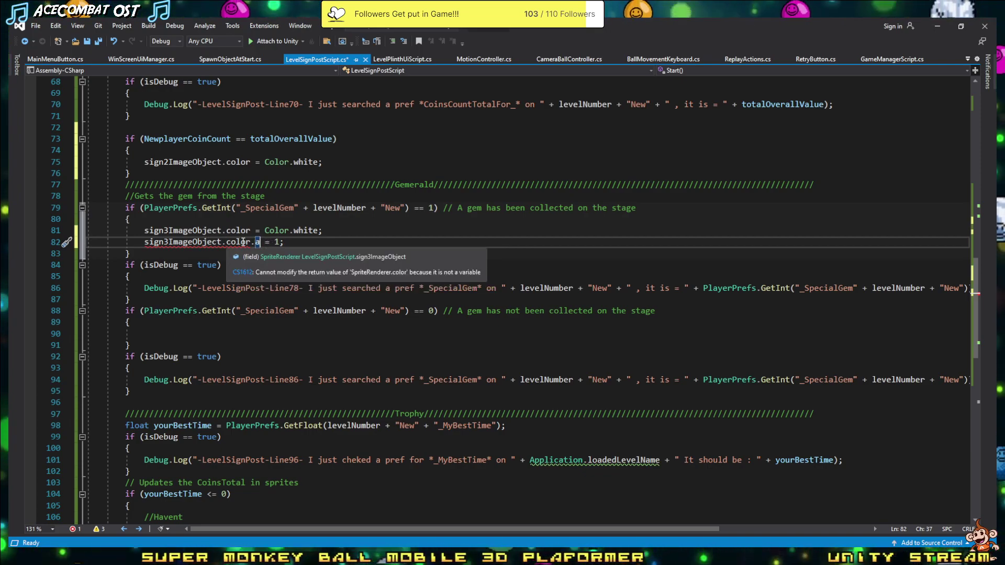
- Rework line 82 into the alpha assignment sign3ImageObject.color.a = 1f
left_click(251, 243)
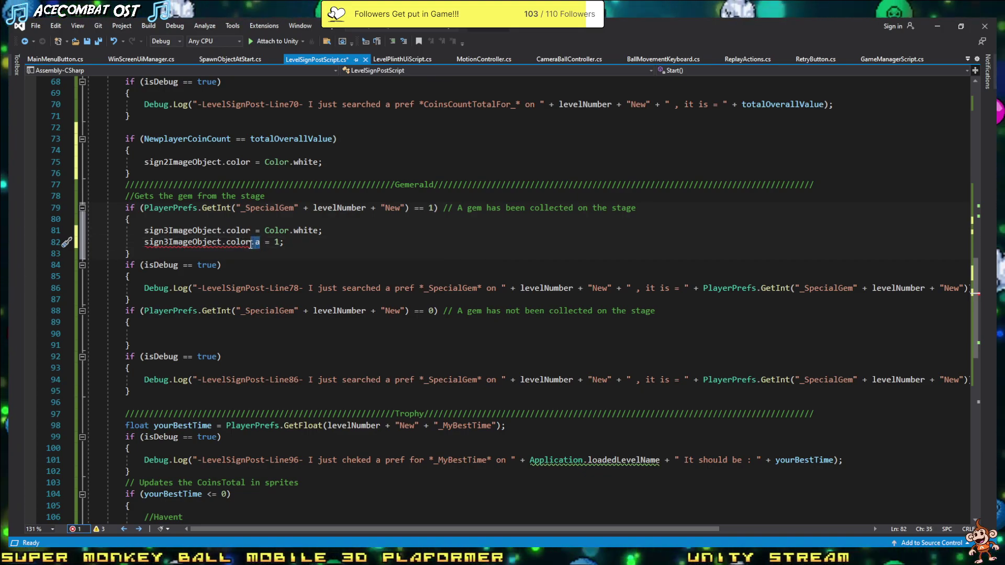
key("Delete")
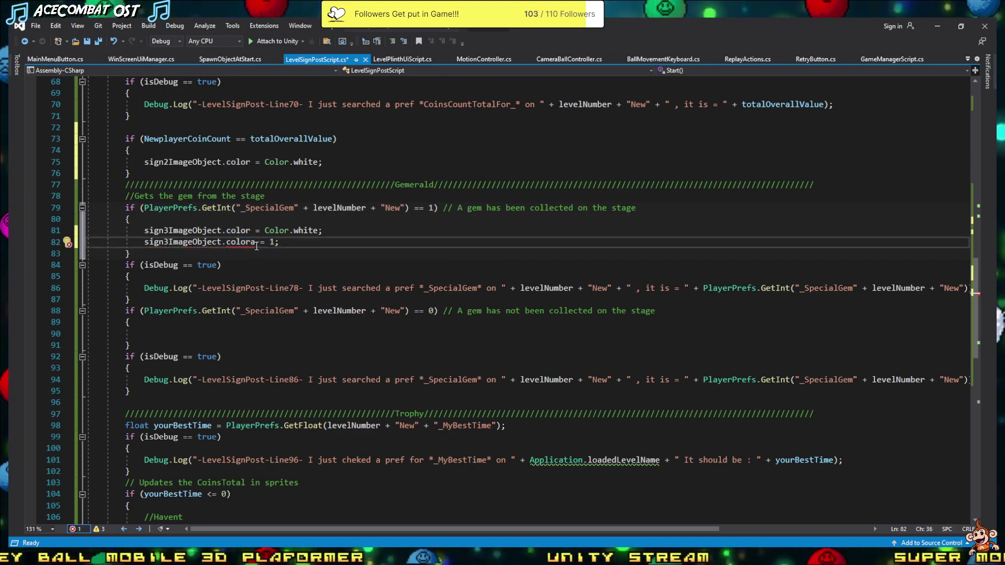
key("Delete")
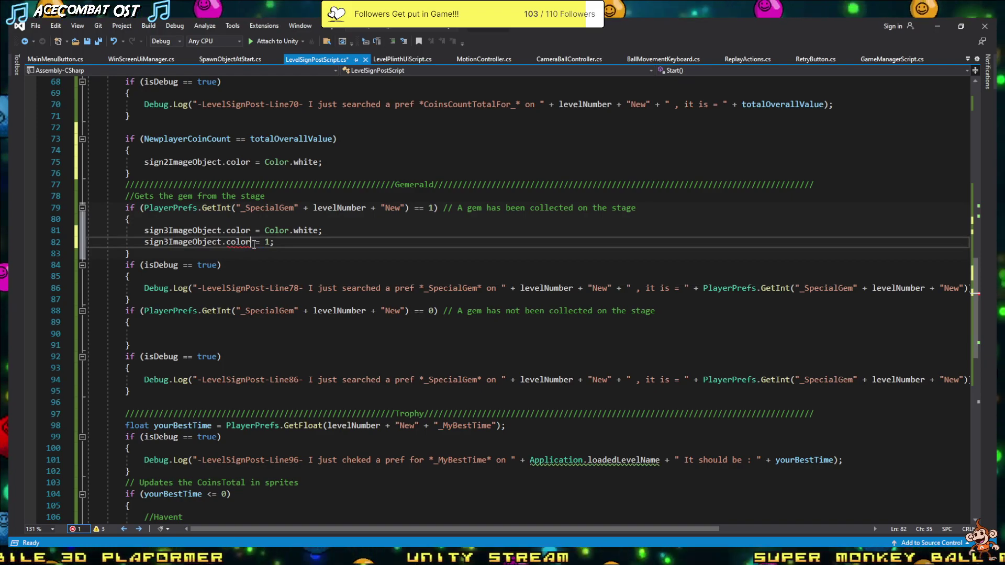
type(".")
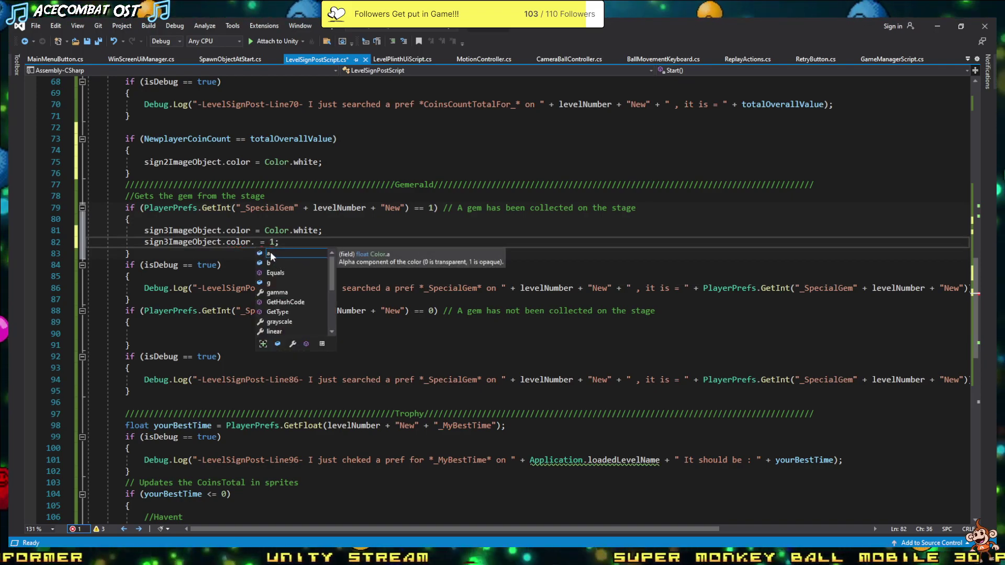
double_click(270, 255)
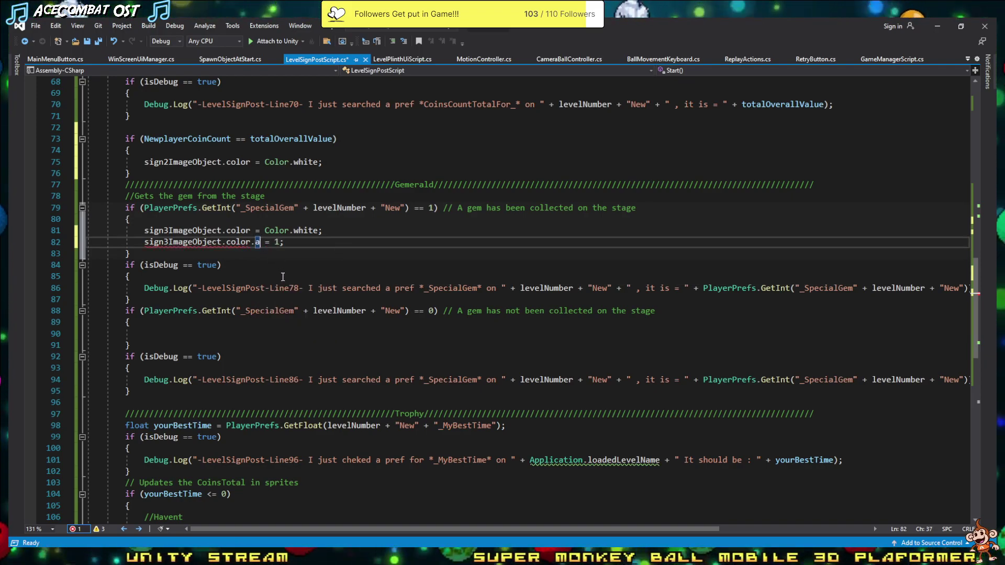
type(".")
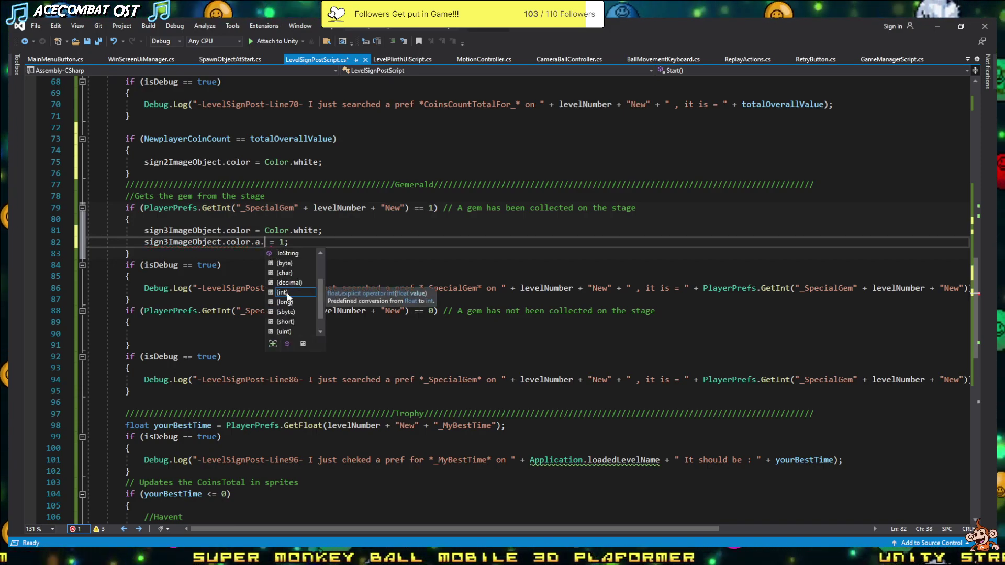
key("BackSpace")
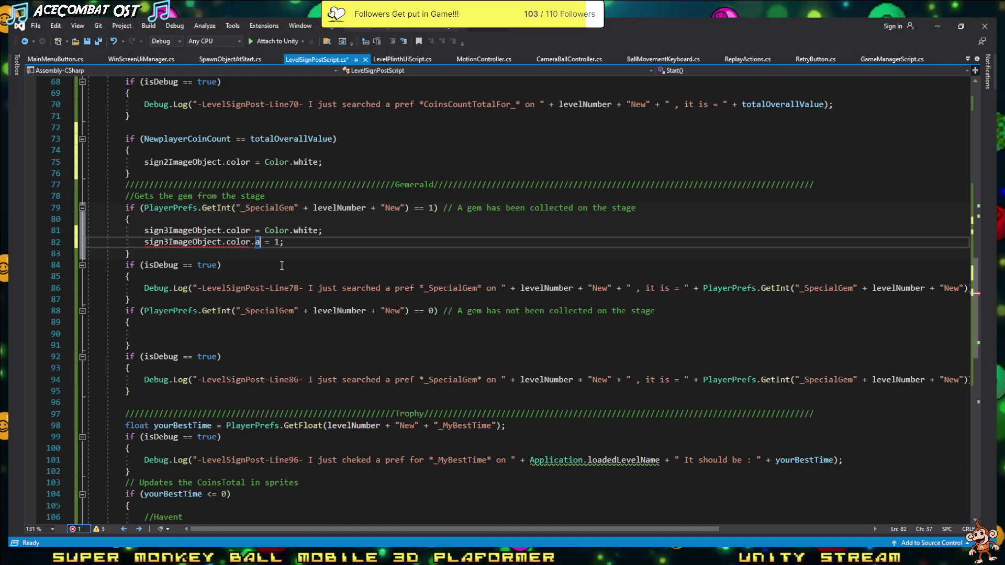
type("(")
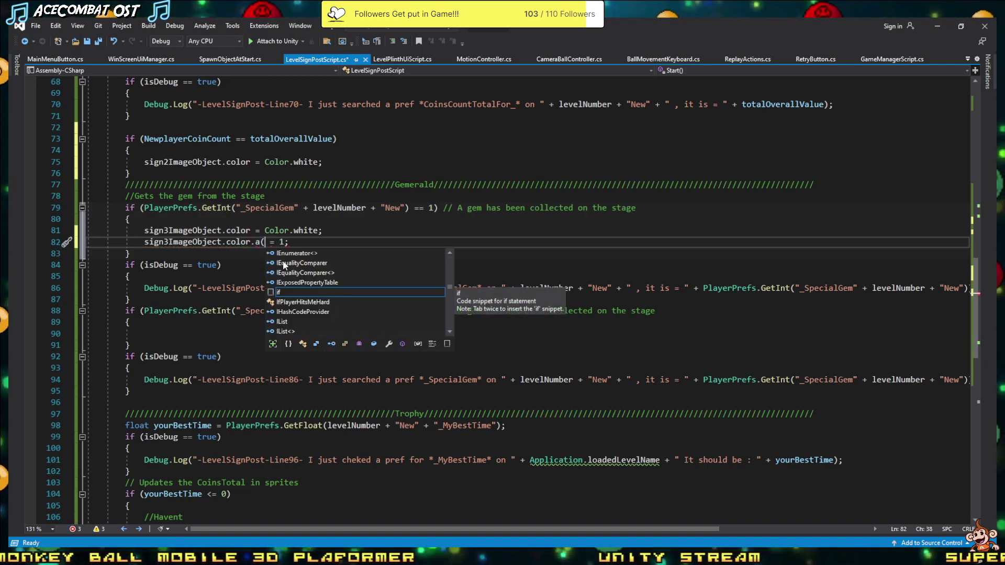
scroll(282, 260, "up", 10)
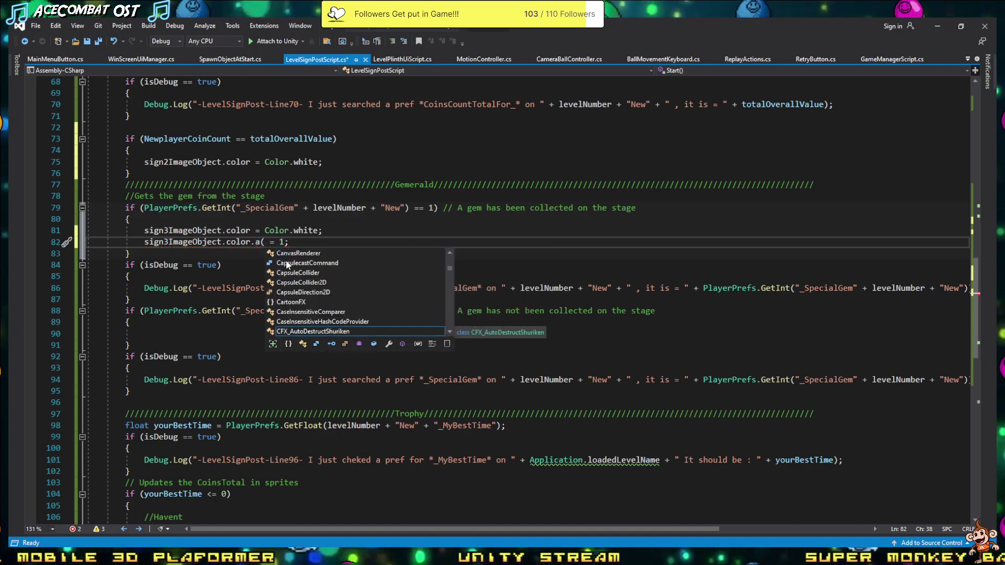
type(") = 1")
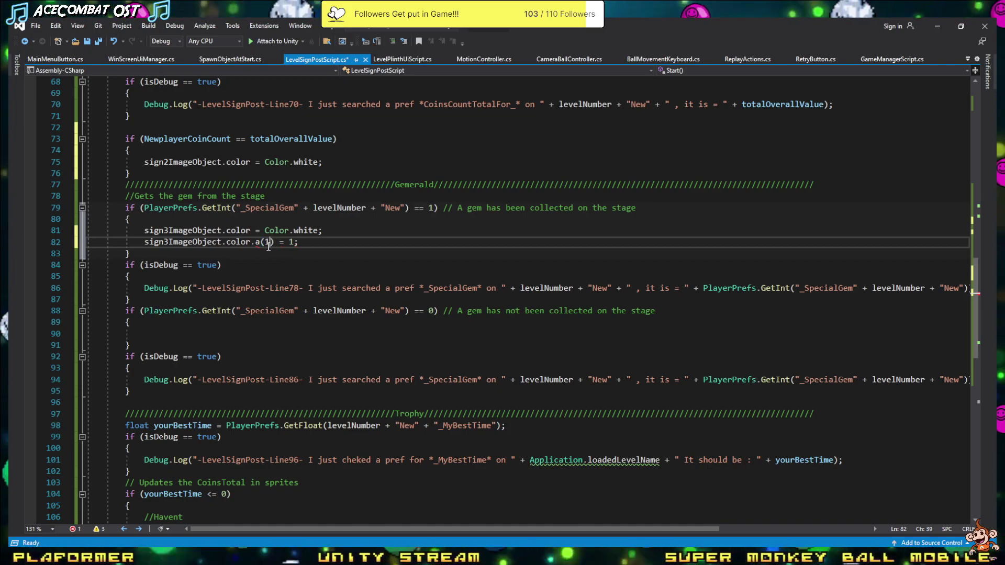
double_click(267, 242)
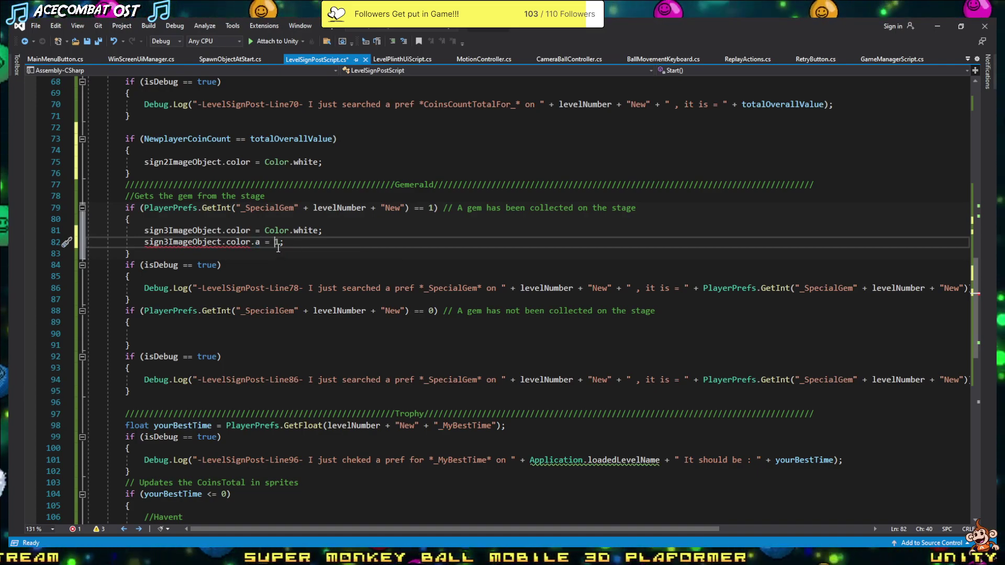
left_click(280, 244)
type("f")
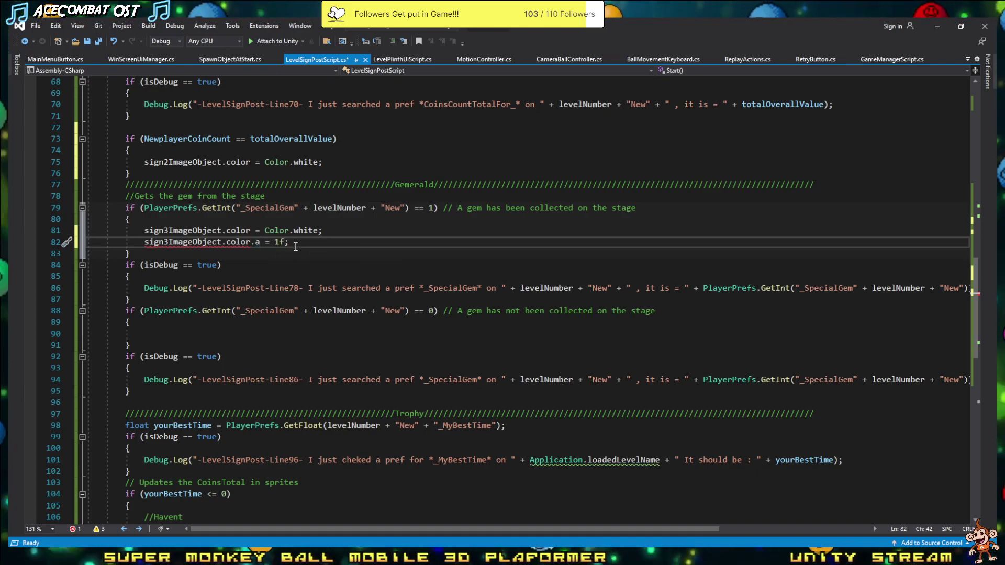
- Insert 'sprite.' so line 82 reads sign3ImageObject.sprite.color.a = 1f;
mouse_move(200, 248)
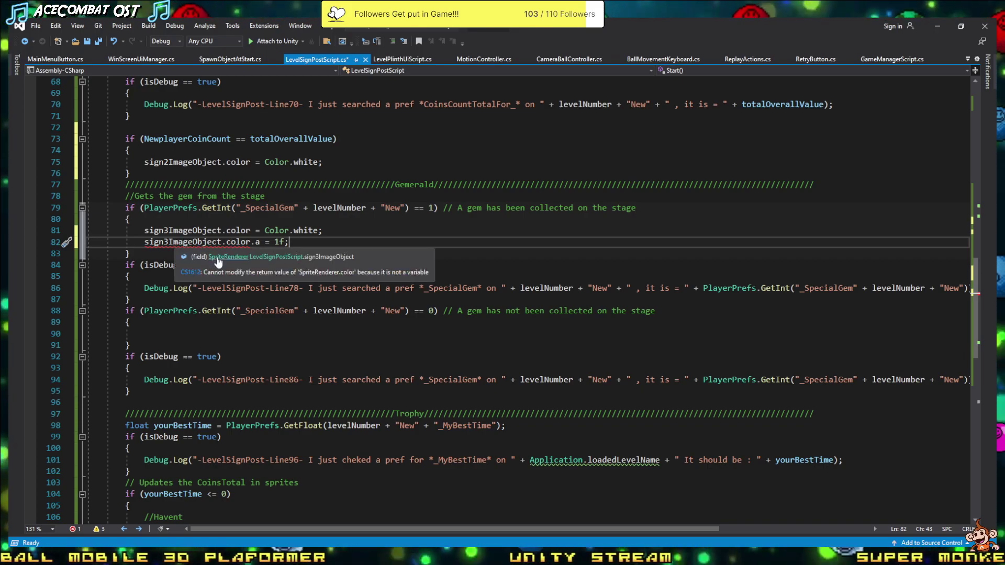
scroll(231, 267, "up", 5)
scroll(231, 267, "up", 6)
scroll(233, 266, "up", 4)
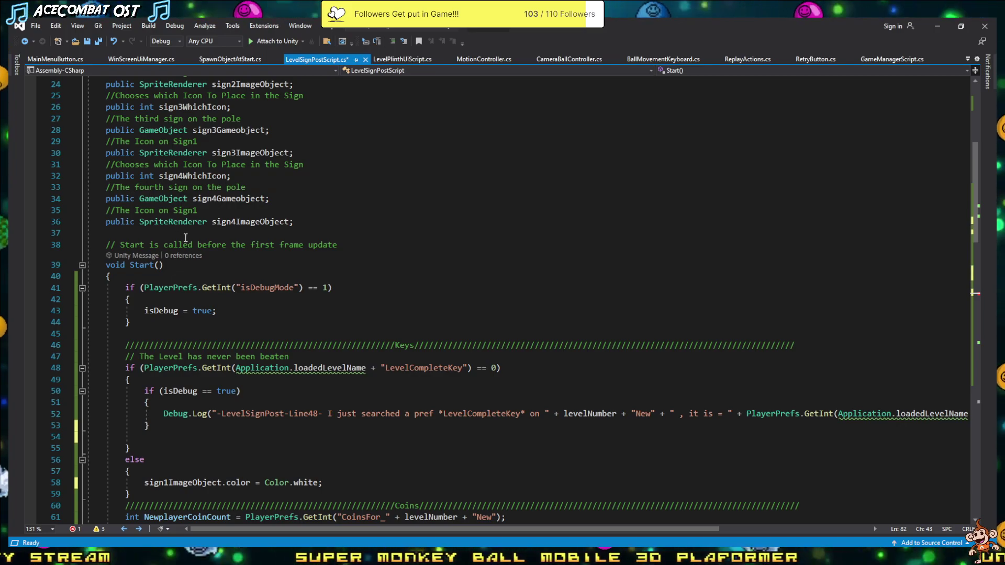
scroll(198, 215, "down", 5)
scroll(340, 282, "down", 10)
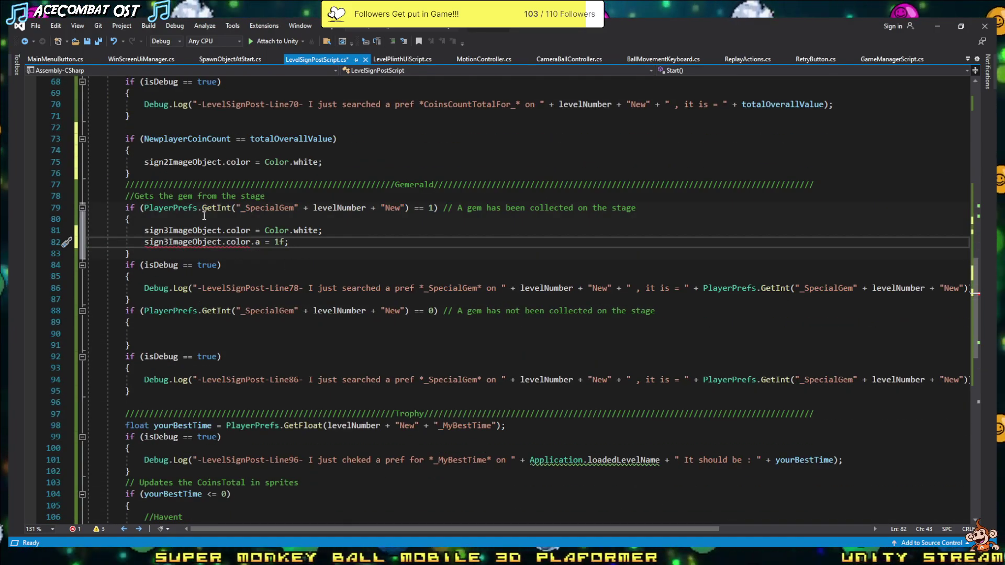
left_click(228, 242)
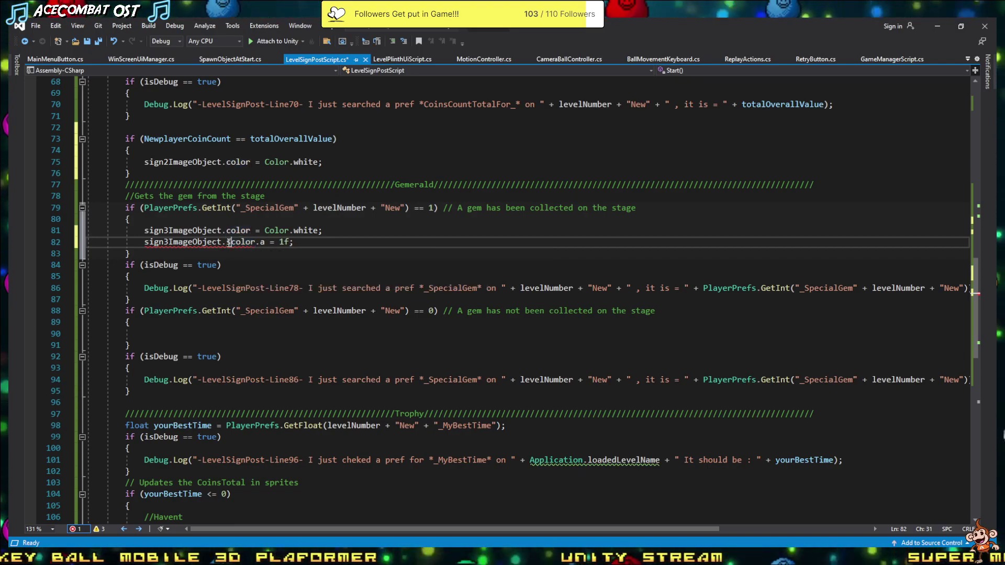
type("spro")
key("BackSpace")
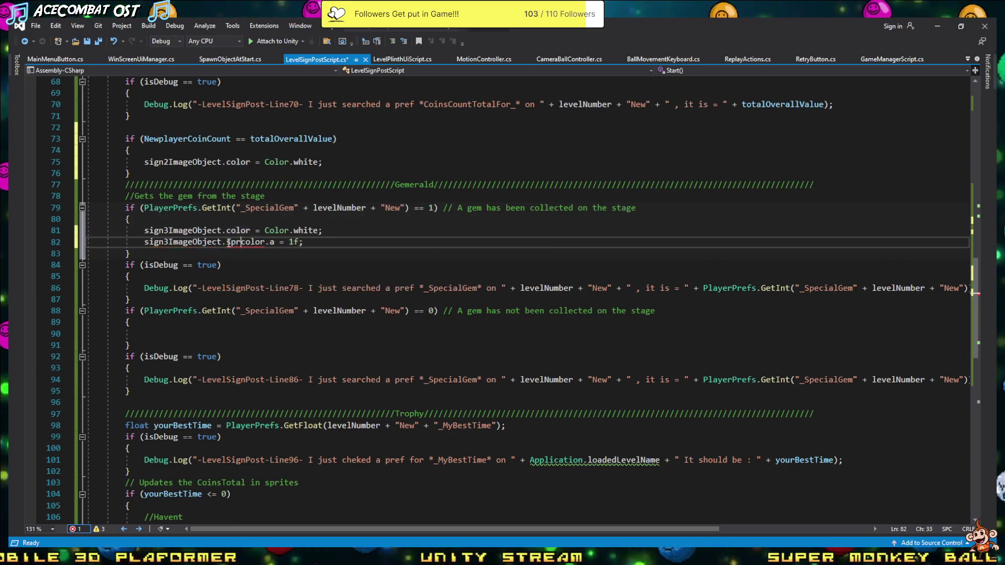
type("ite")
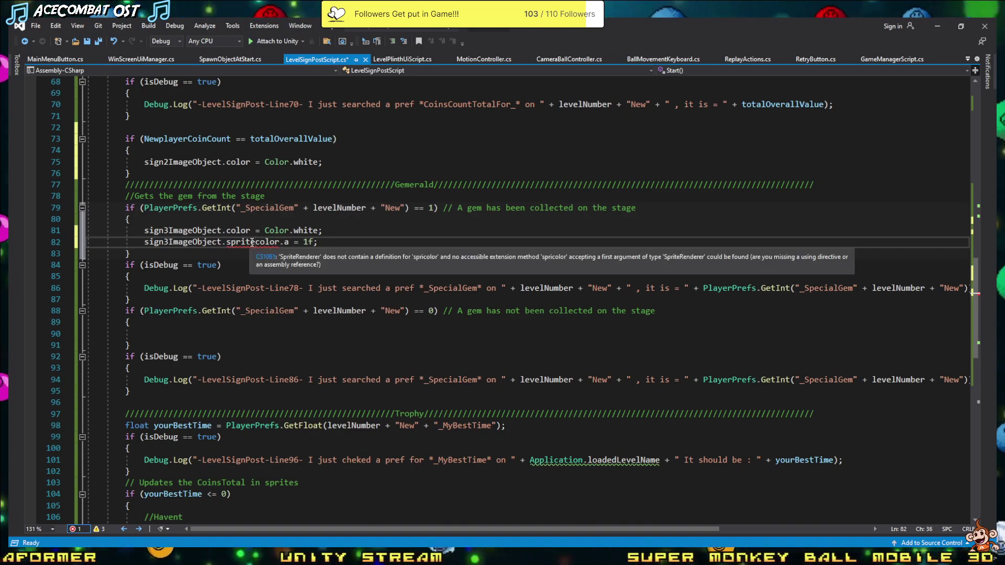
type(".")
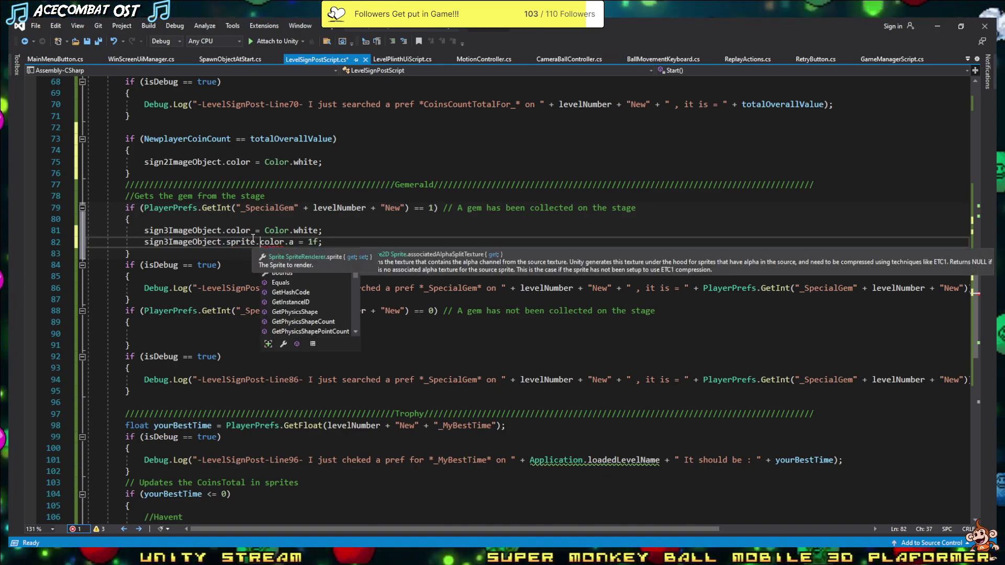
key("Left")
key("Left")
left_click(275, 243)
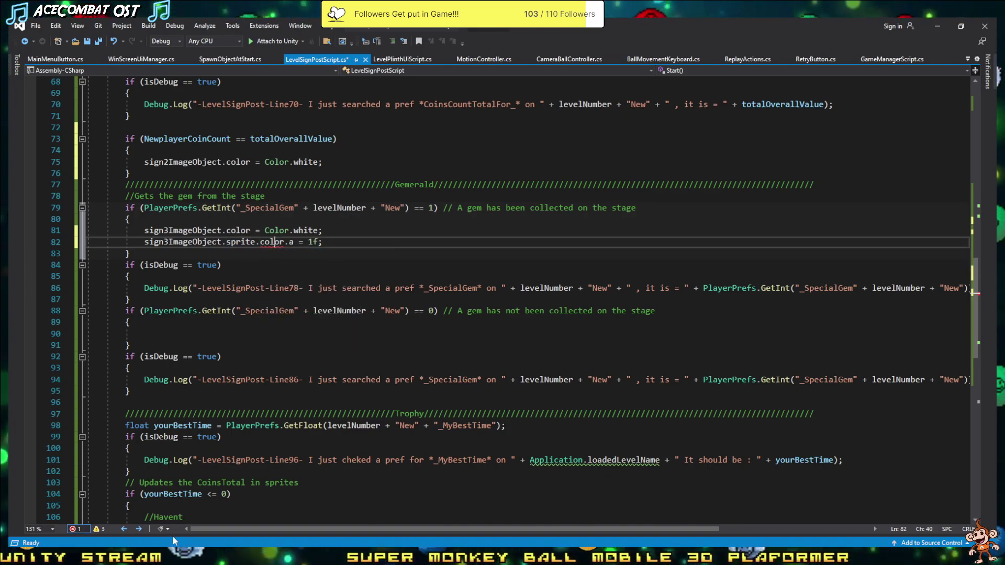
key("alt+Tab")
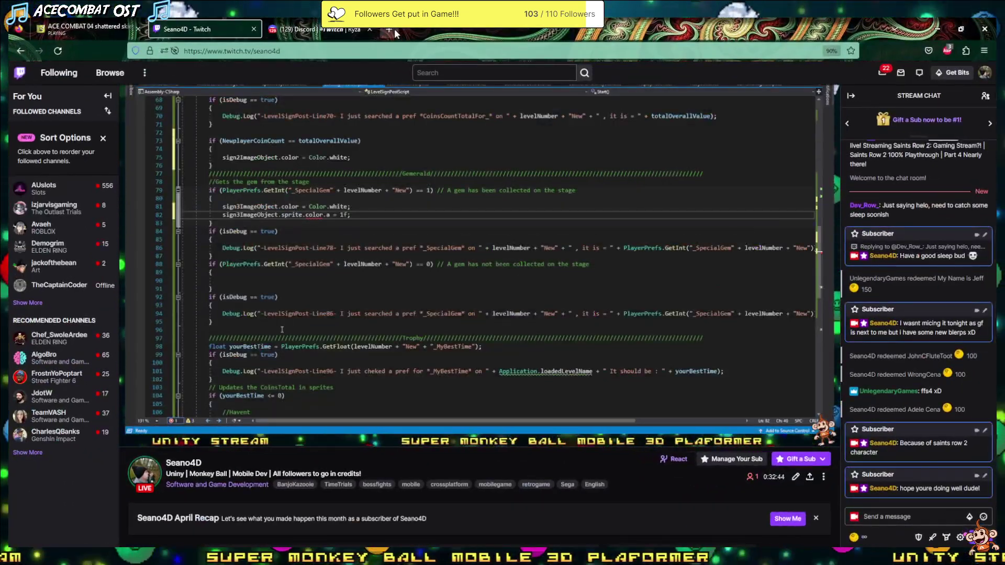
- Search 'sprite transparancy unity', open the Unity forum thread, and select its SpriteRenderer.color line
left_click(394, 31)
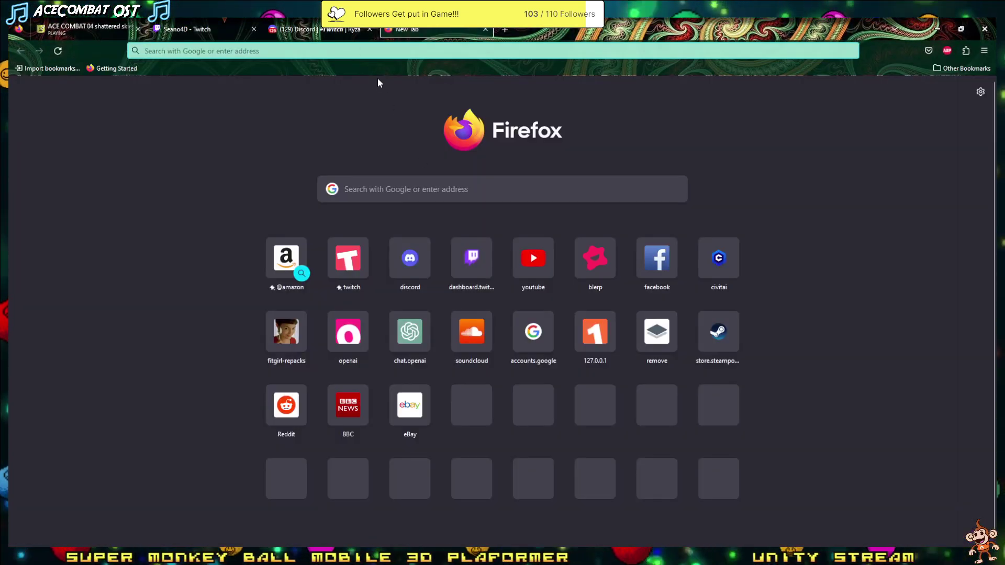
type("sprite tr")
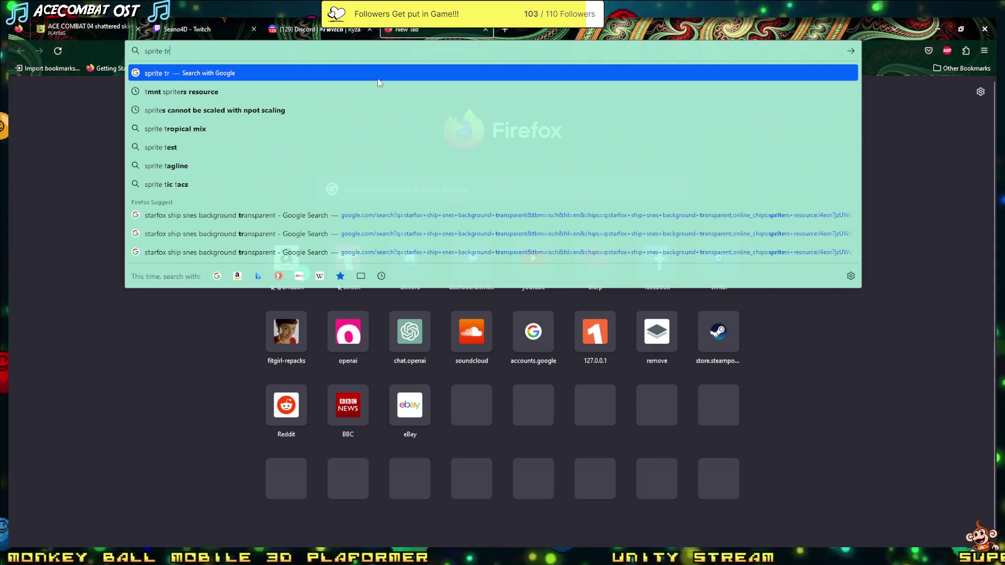
type("anspara")
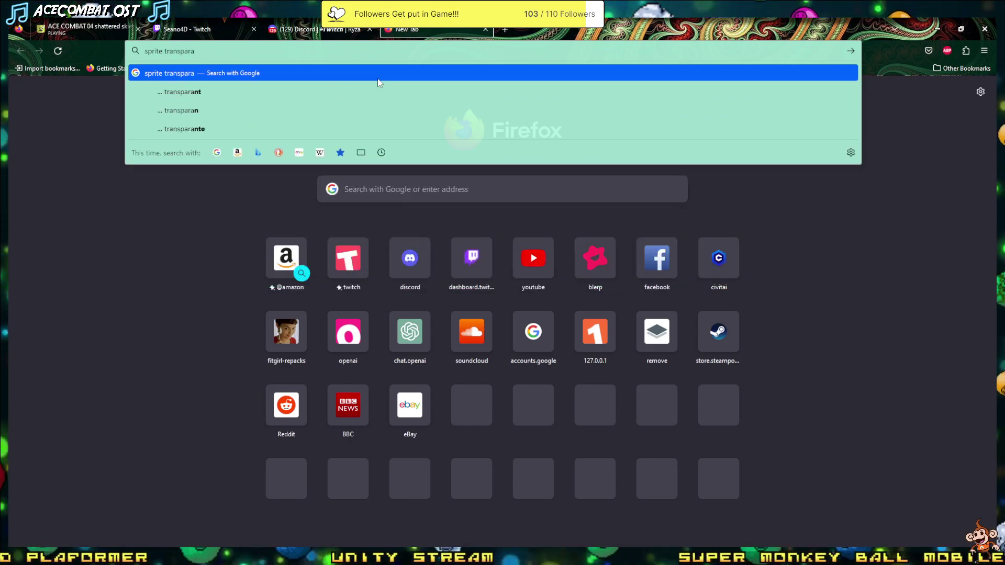
type("ncy unity")
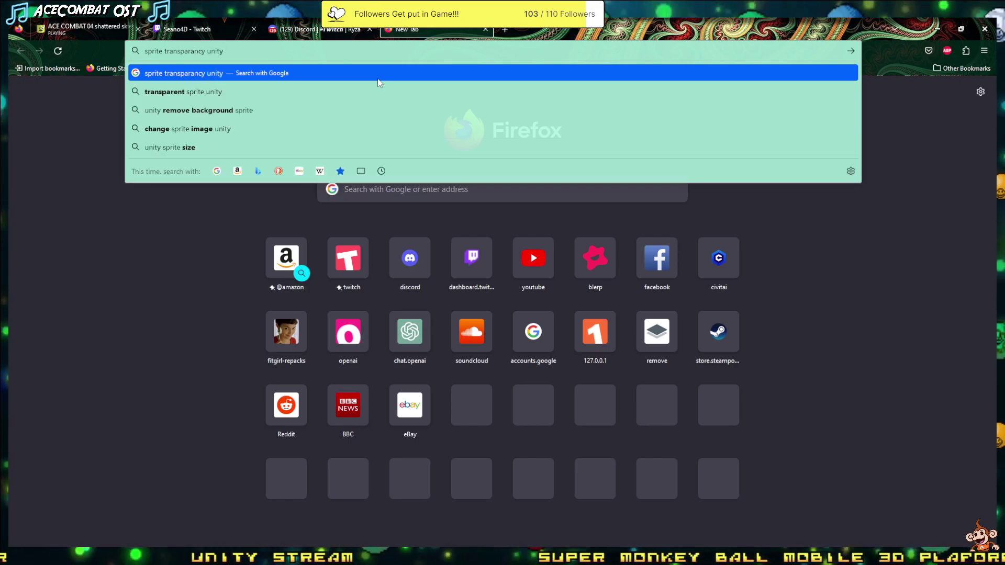
key("Return")
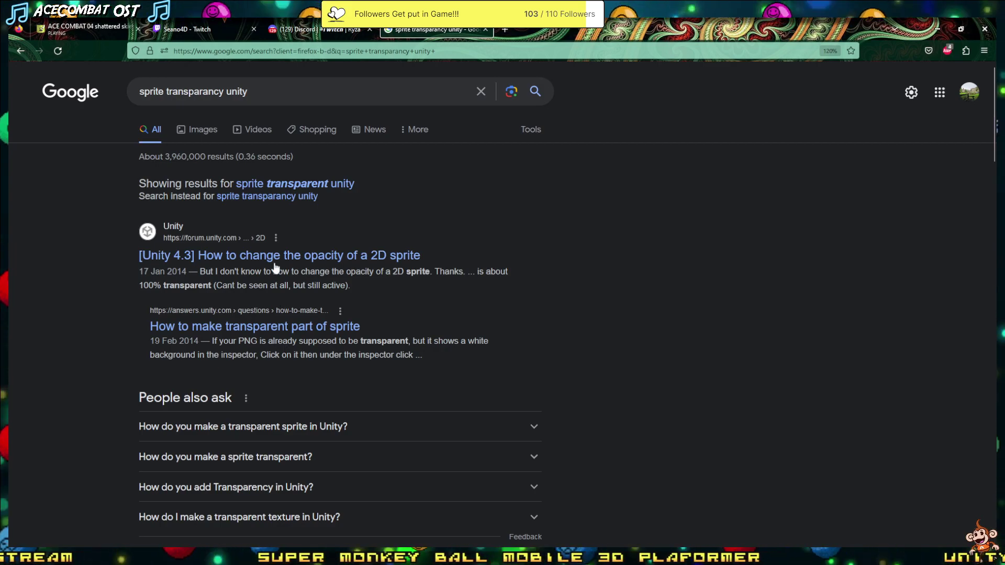
left_click(246, 257)
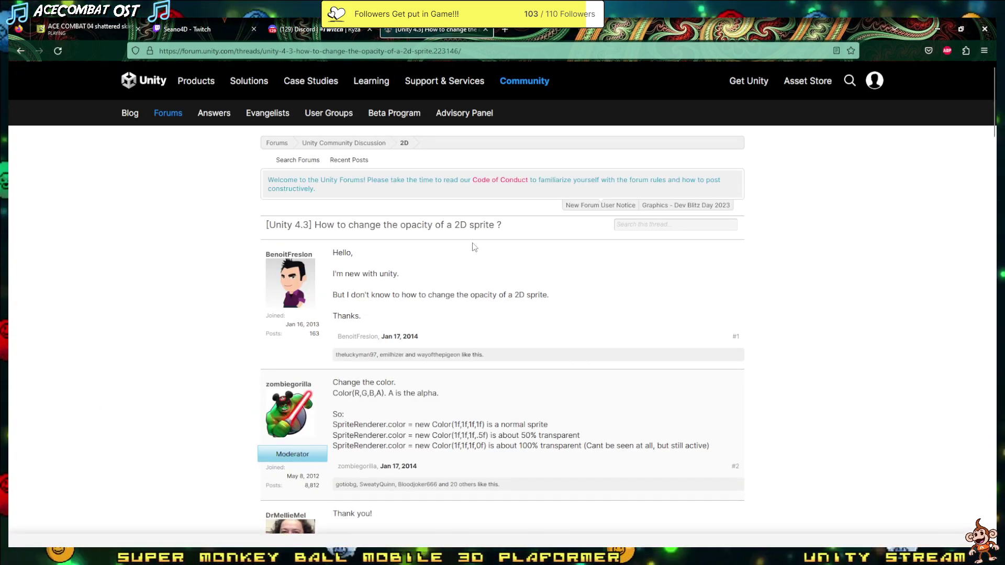
scroll(449, 293, "down", 3)
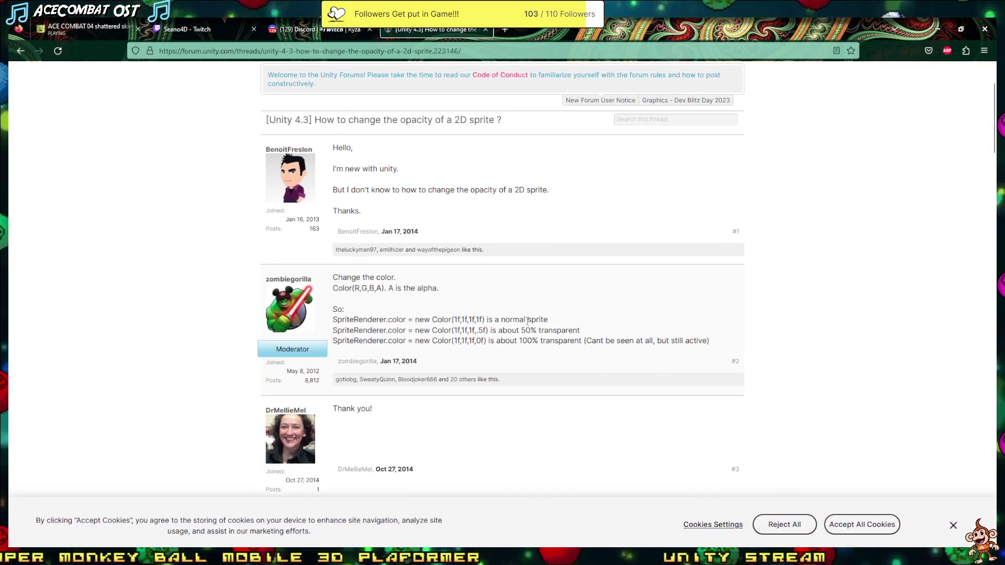
left_click_drag(565, 324, 336, 323)
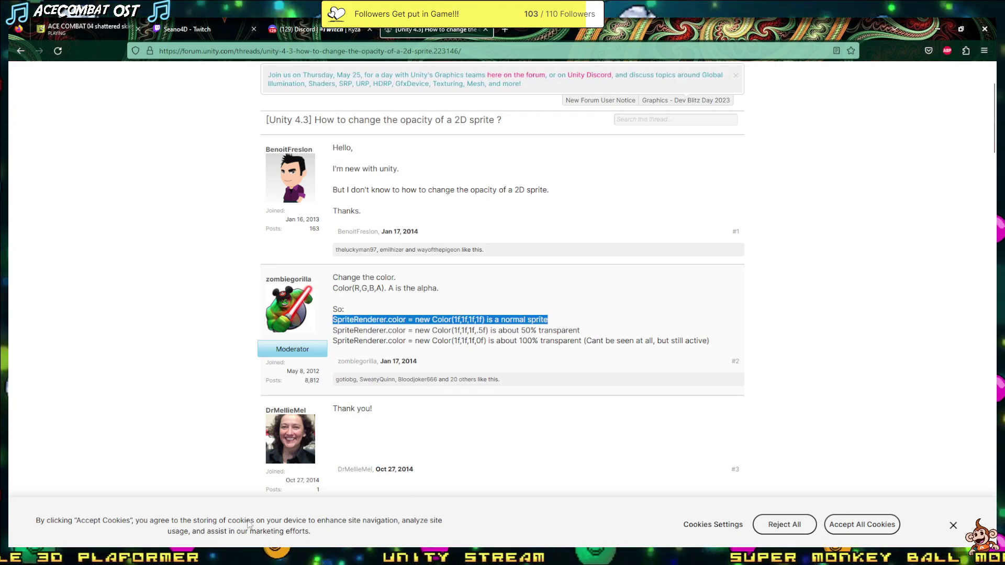
key("alt+Tab")
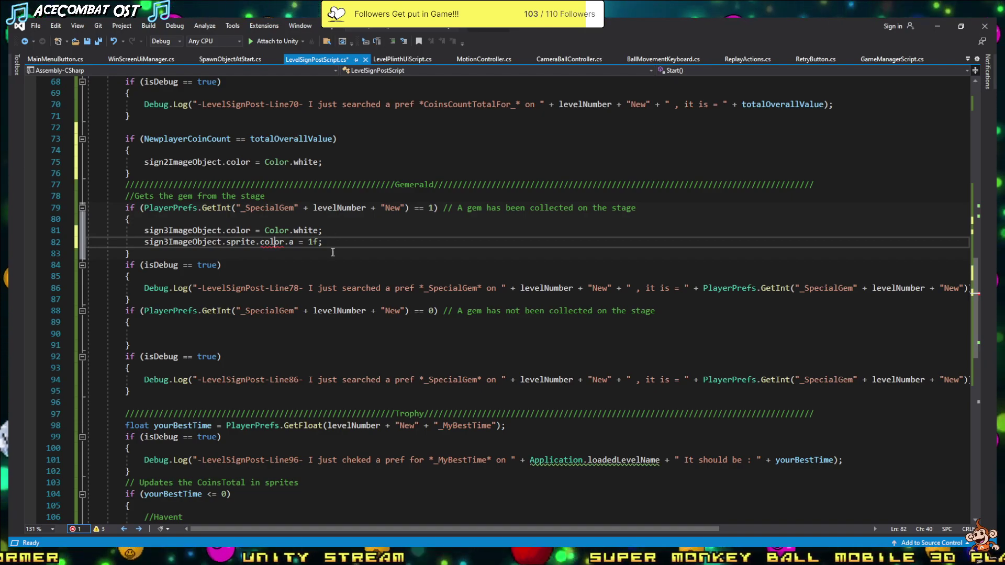
- Set sign3's icon colour on line 81 to new Color(1f, 1f, 1f, 1f) and remove the sprite alpha line
left_click_drag(323, 230, 265, 231)
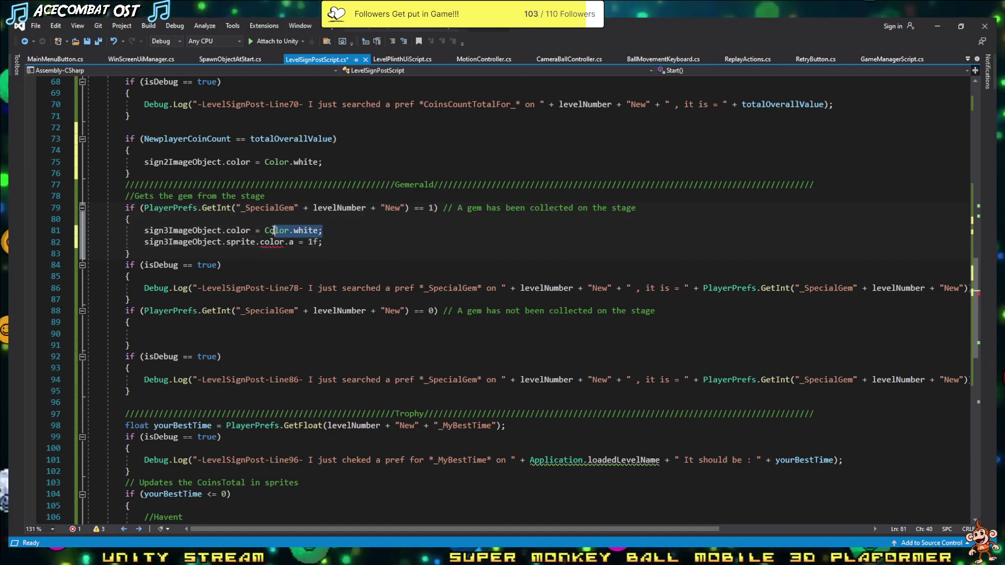
type("SpriteRenderer.color = new Color(1f, 1f, 1f, 1f) is a normal sprite")
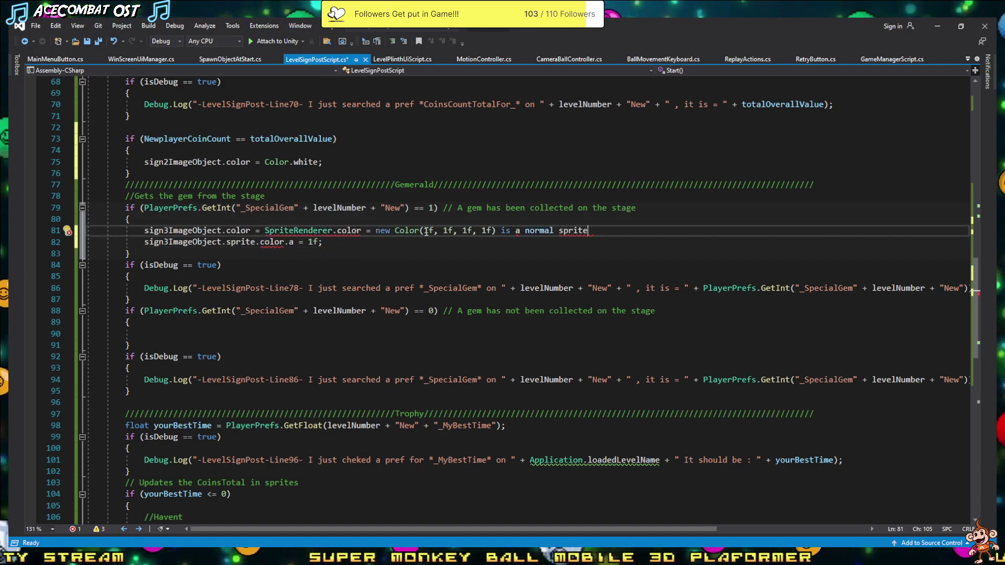
left_click_drag(593, 231, 496, 232)
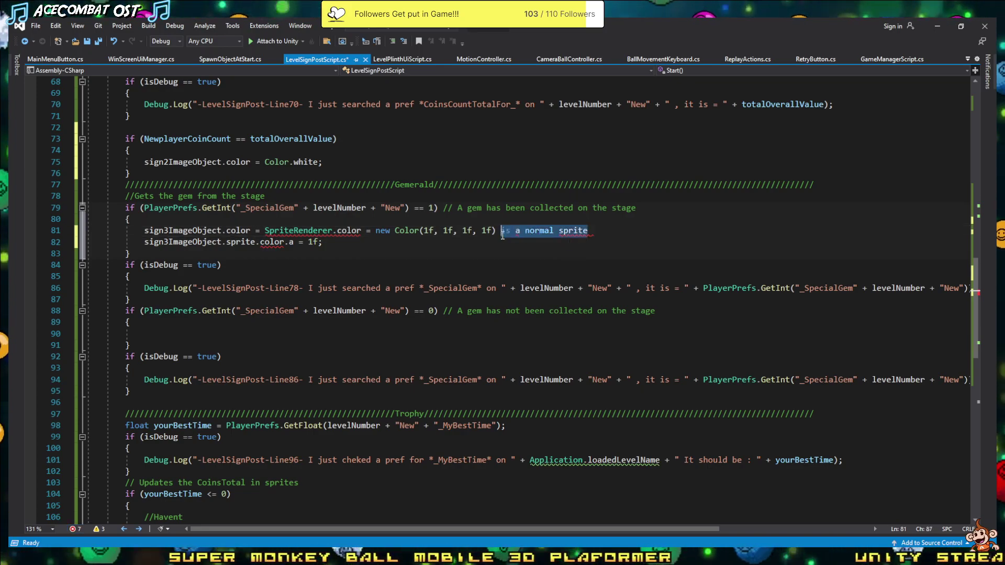
key("Delete")
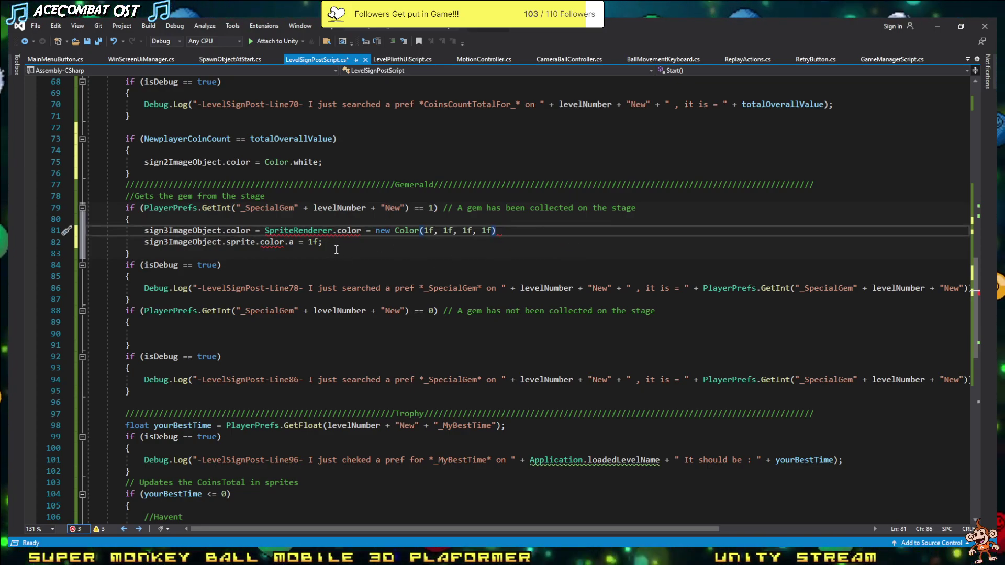
left_click_drag(323, 242, 60, 239)
key("Delete")
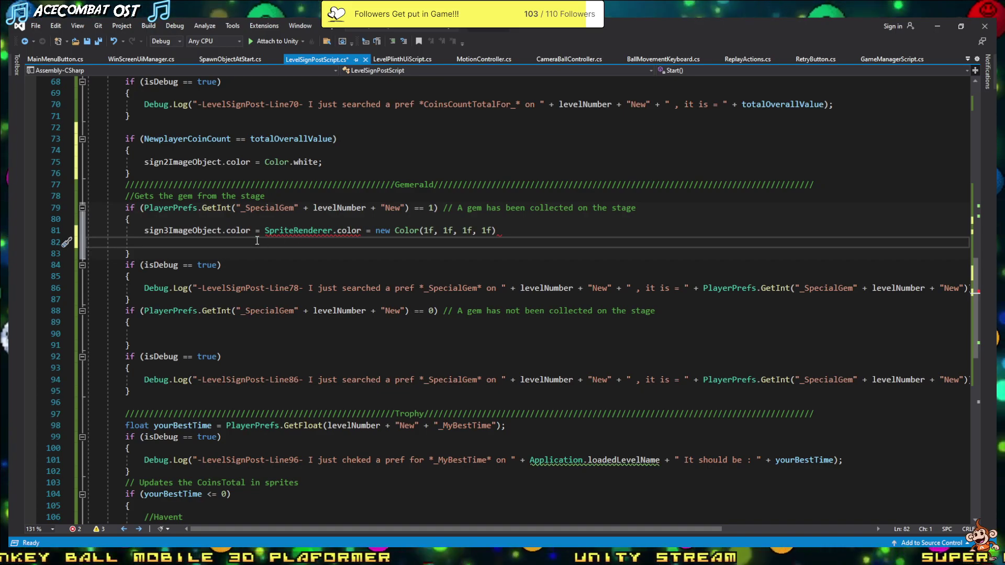
left_click_drag(366, 232, 257, 232)
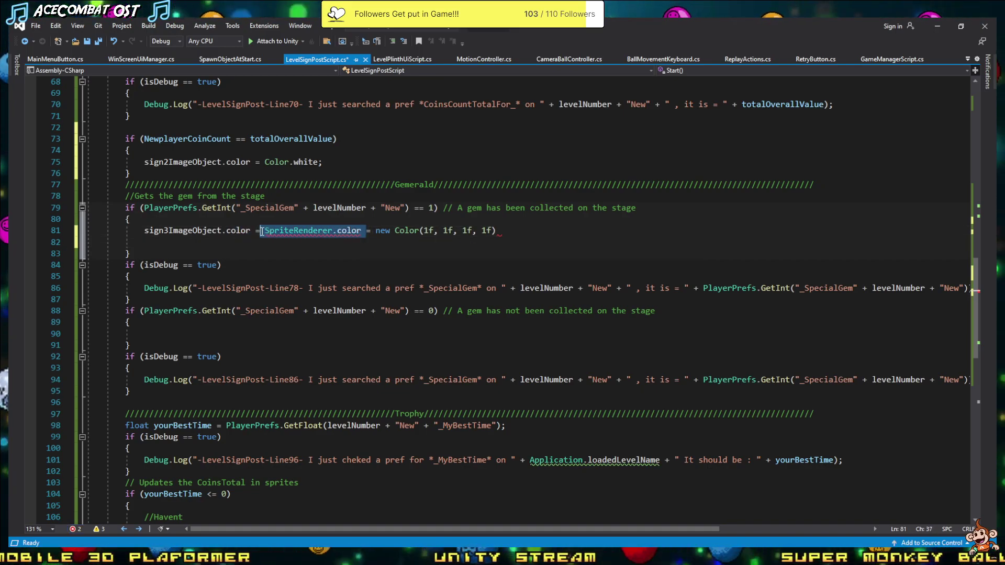
key("Delete")
type(";")
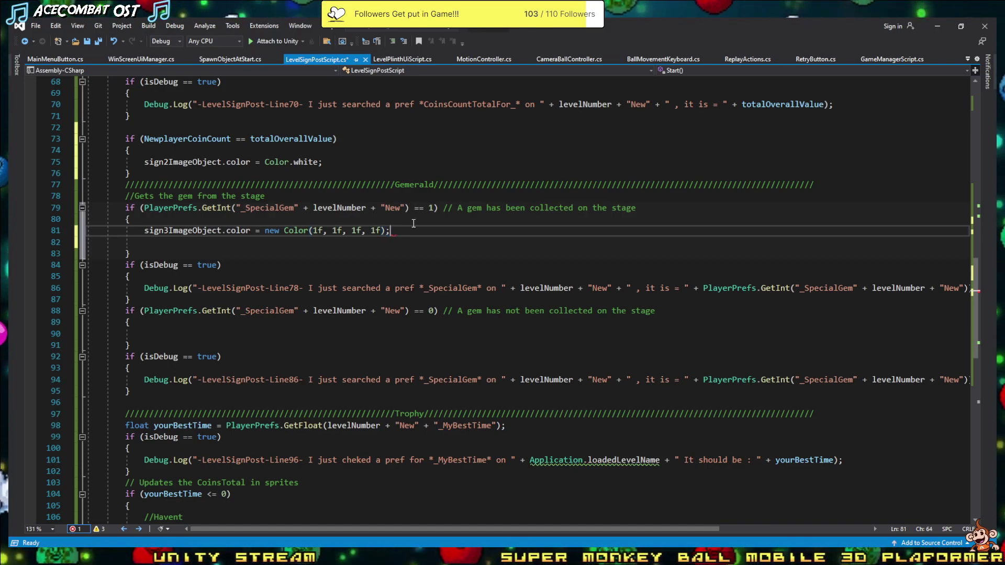
- Replace Color.white with new Color(1f, 1f, 1f, 1f) for sign2 on line 75 and sign1 on line 58
left_click_drag(414, 225, 17, 232)
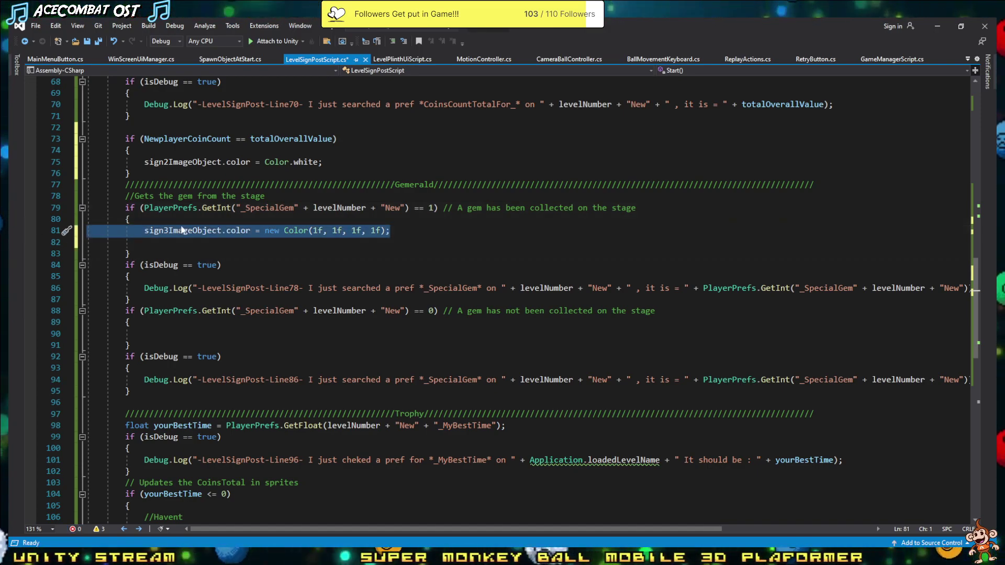
left_click(391, 220)
left_click_drag(408, 232, 261, 232)
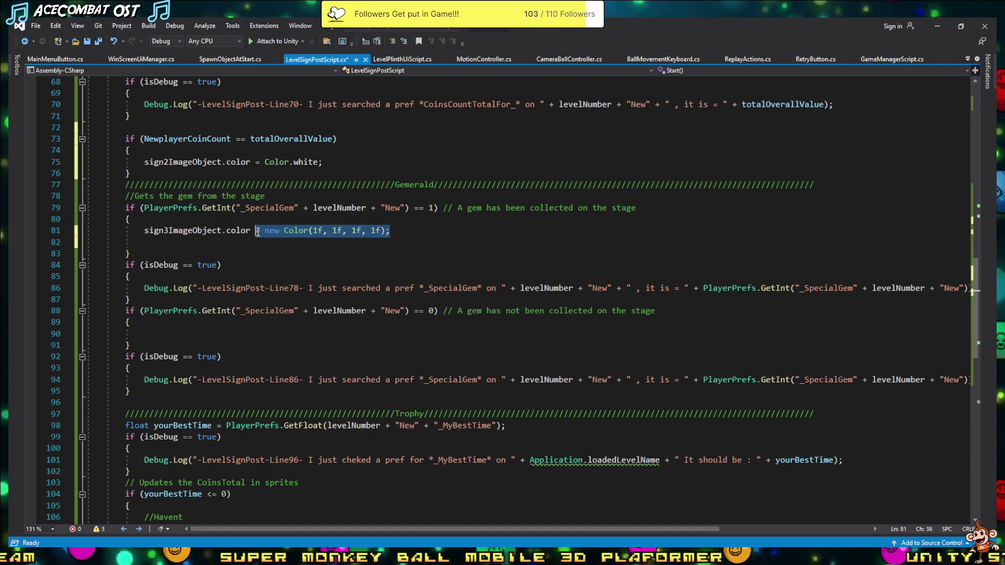
scroll(360, 262, "up", 4)
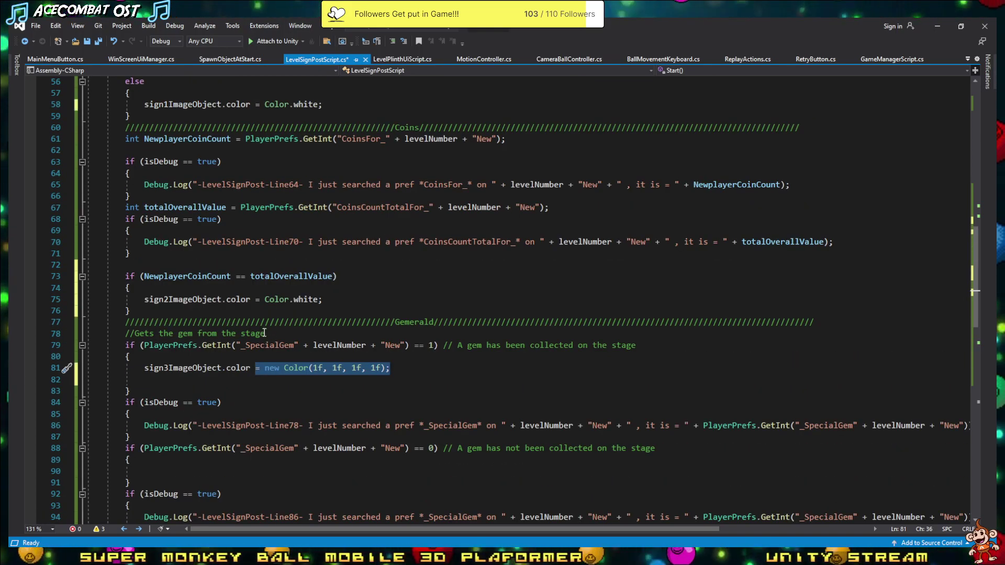
scroll(290, 399, "up", 4)
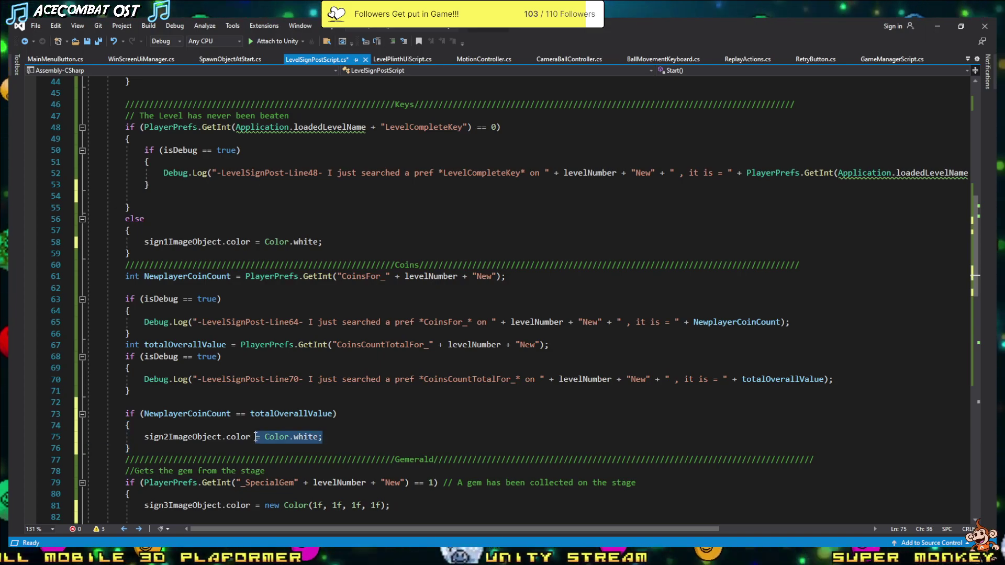
type("= new Color(1f, 1f, 1f, 1f);")
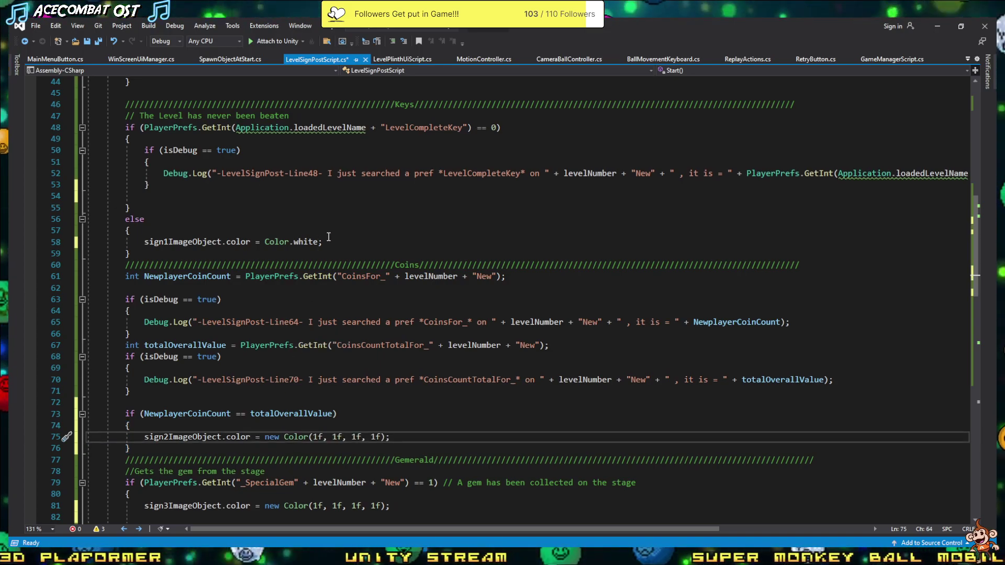
left_click_drag(323, 242, 284, 242)
type("= new Color(1f, 1f, 1f, 1f);")
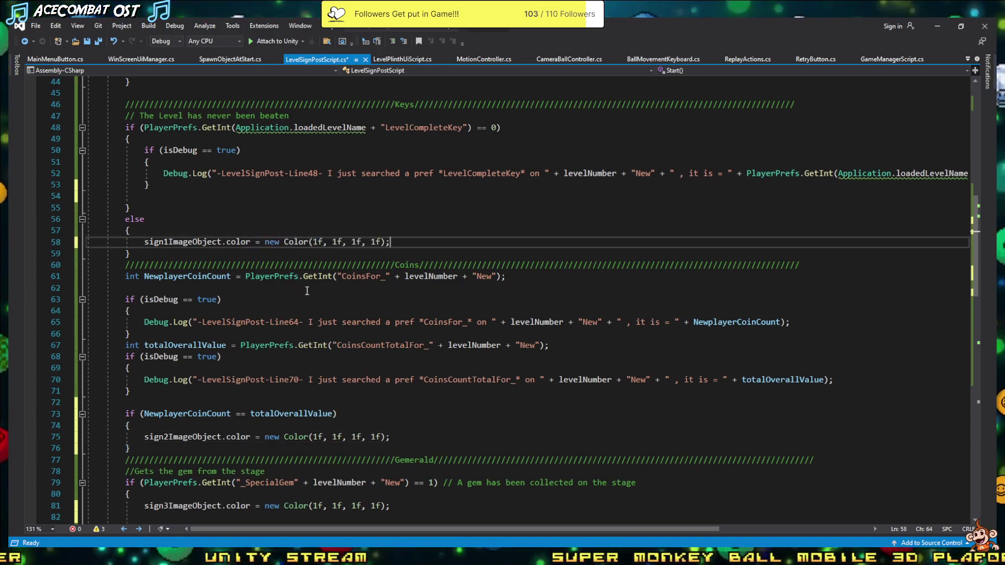
scroll(329, 223, "down", 8)
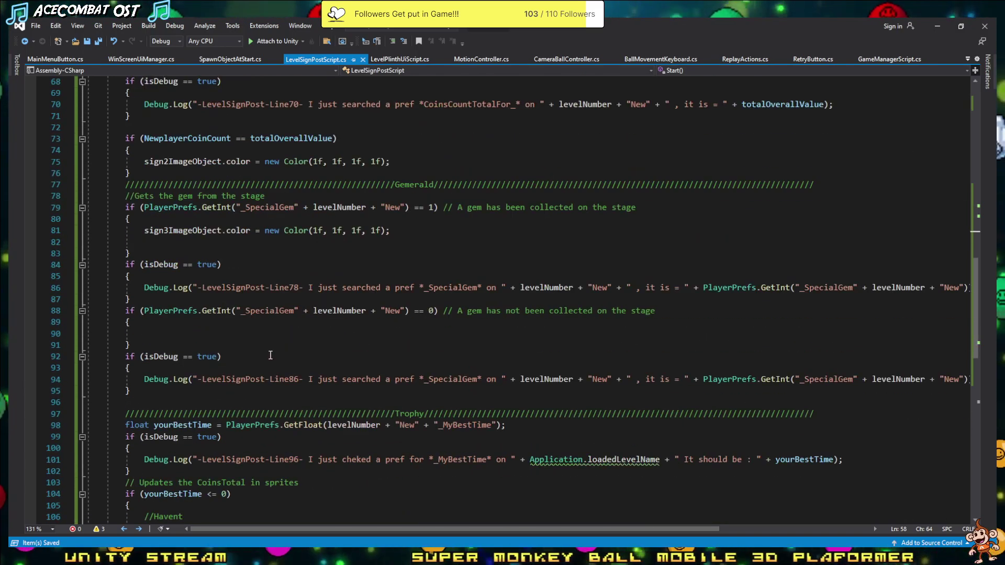
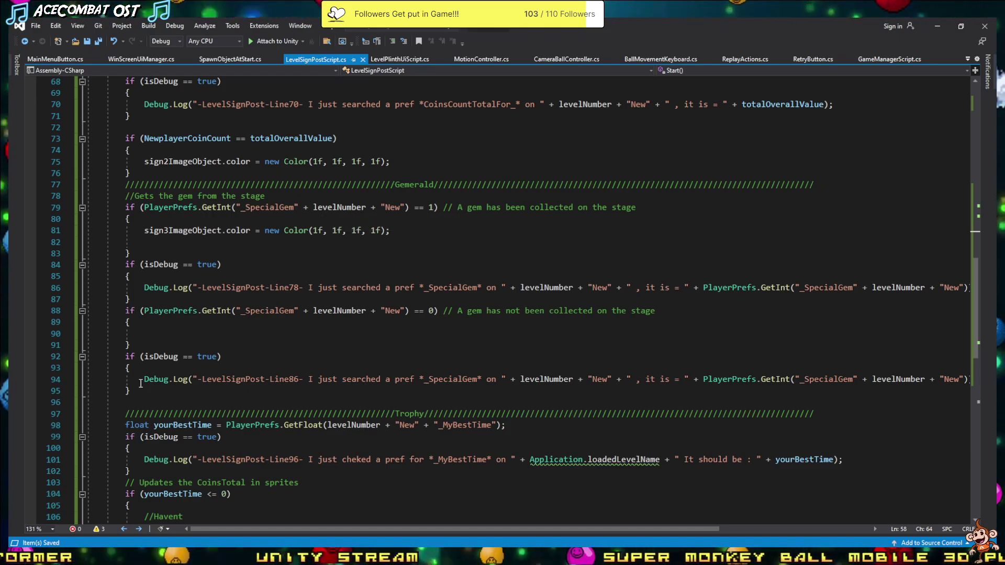
- Delete the empty gem-not-collected block and the blank line below the gem colour statement
left_click_drag(137, 408, 10, 316)
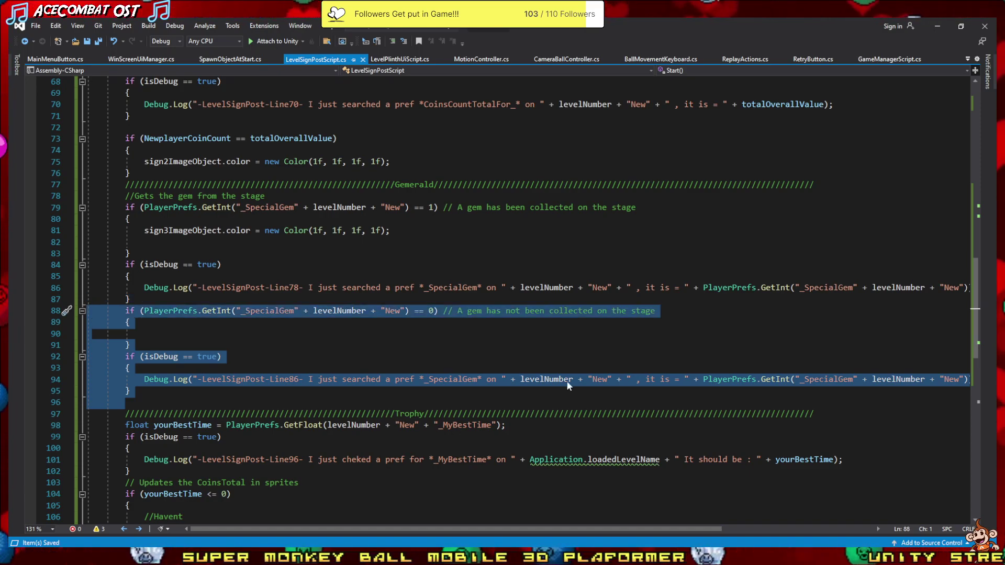
key("Delete")
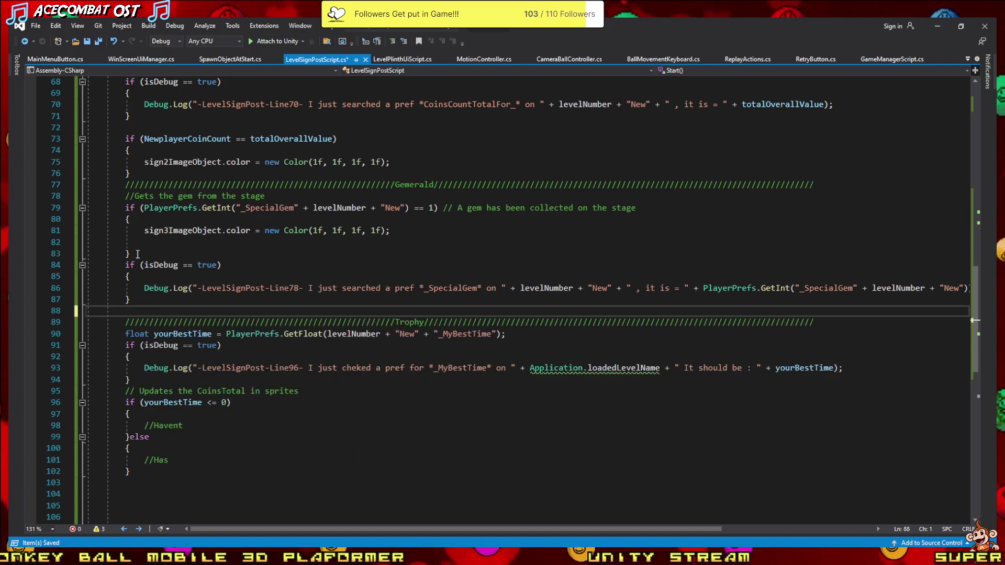
left_click(410, 230)
key("Delete")
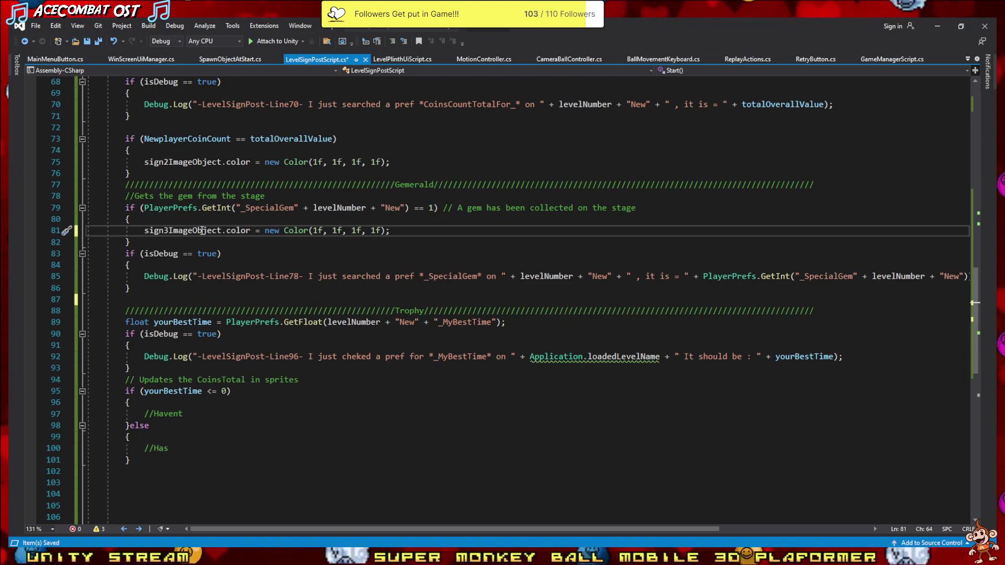
- Replace the //Has placeholder with the sign3 colour line renamed to sign4ImageObject, and save
left_click_drag(427, 230, 147, 236)
key("ctrl+c")
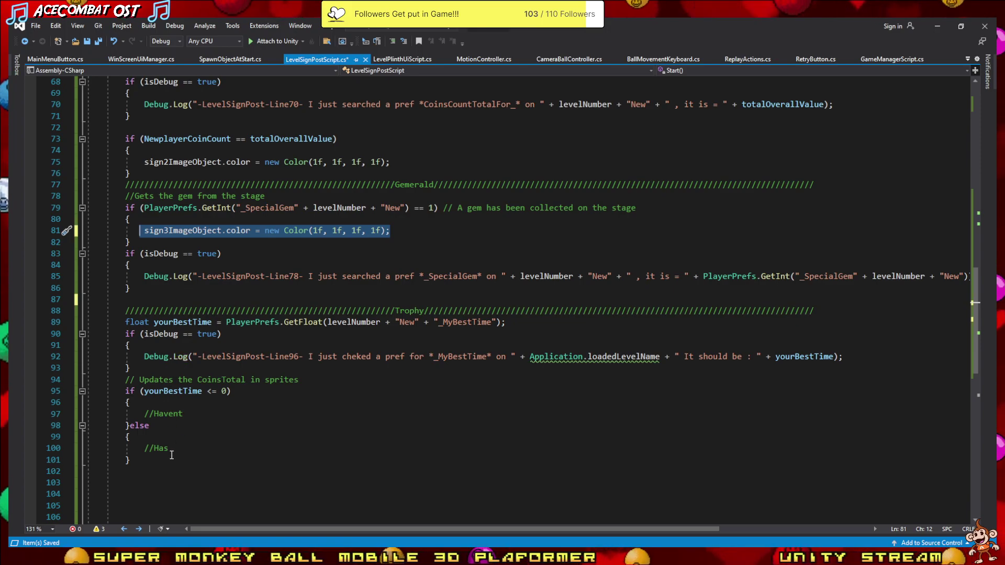
left_click_drag(171, 451, 142, 449)
key("ctrl+v")
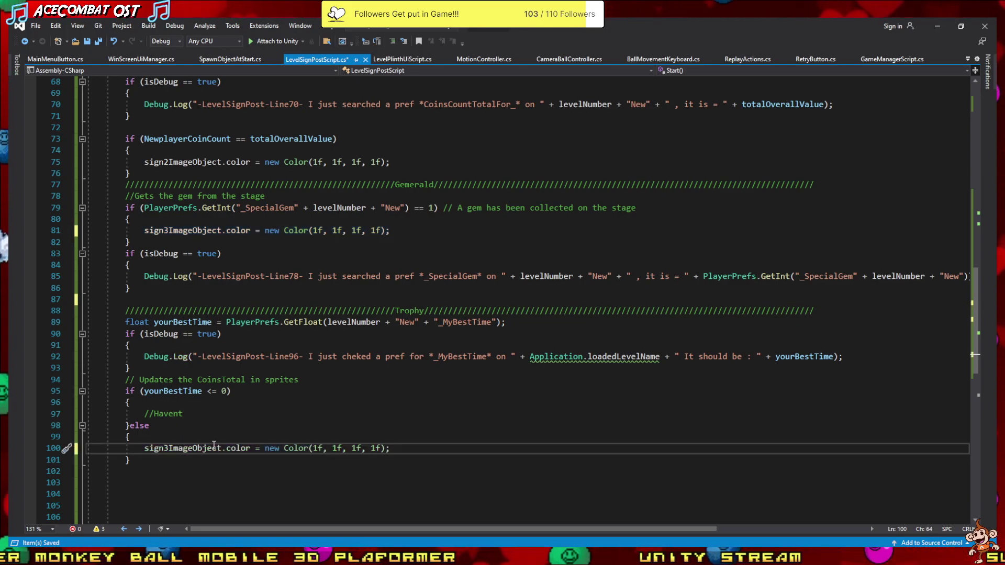
left_click(168, 448)
key("BackSpace")
type("4")
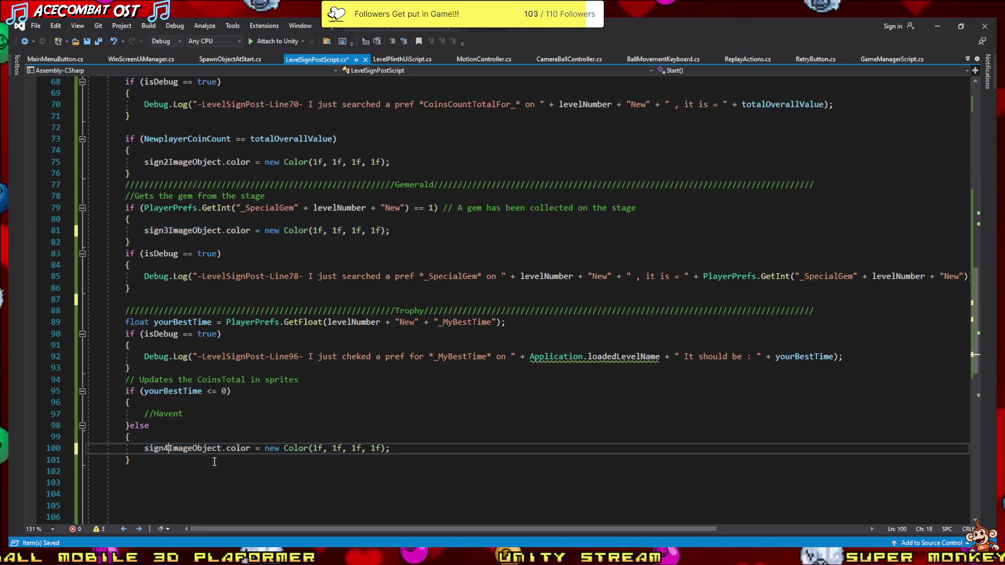
key("ctrl+s")
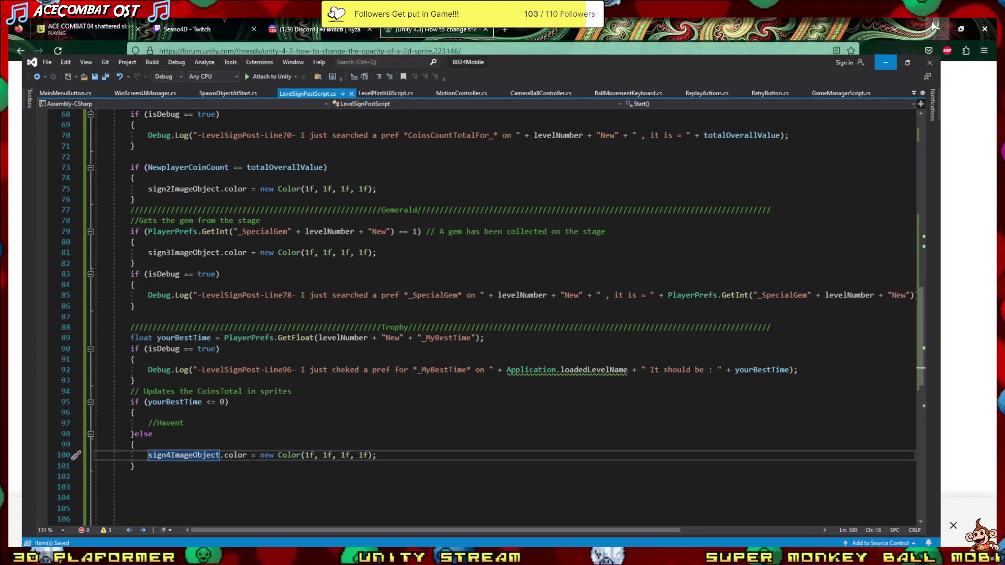
left_click(932, 22)
- Back in Unity, stop the running game and clear and close the Console
left_click(942, 27)
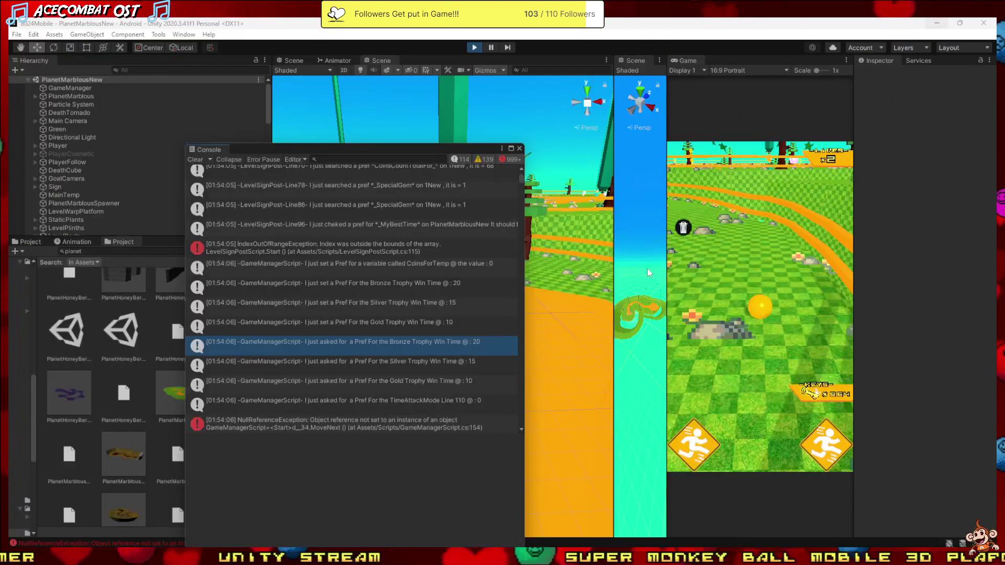
left_click(476, 47)
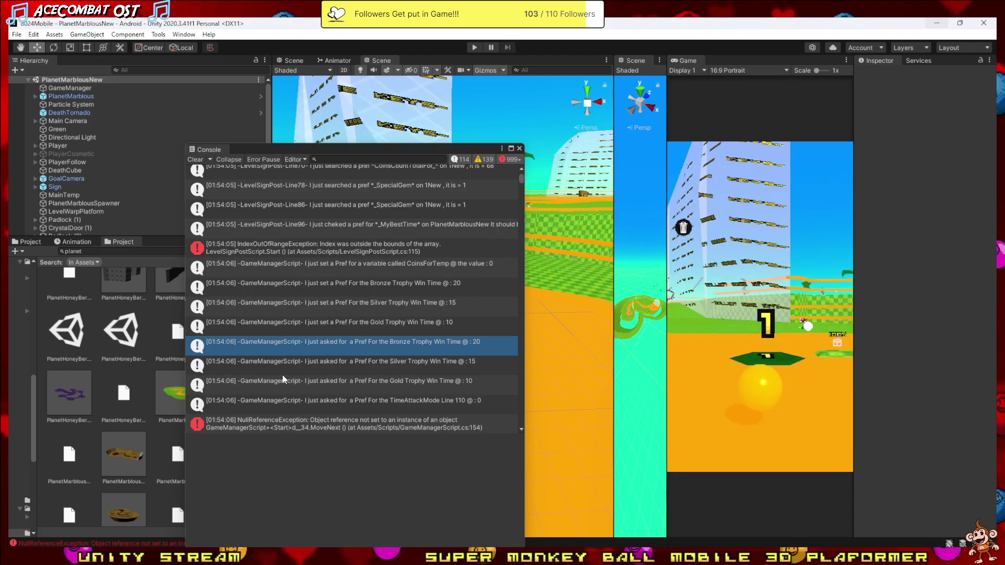
left_click(200, 161)
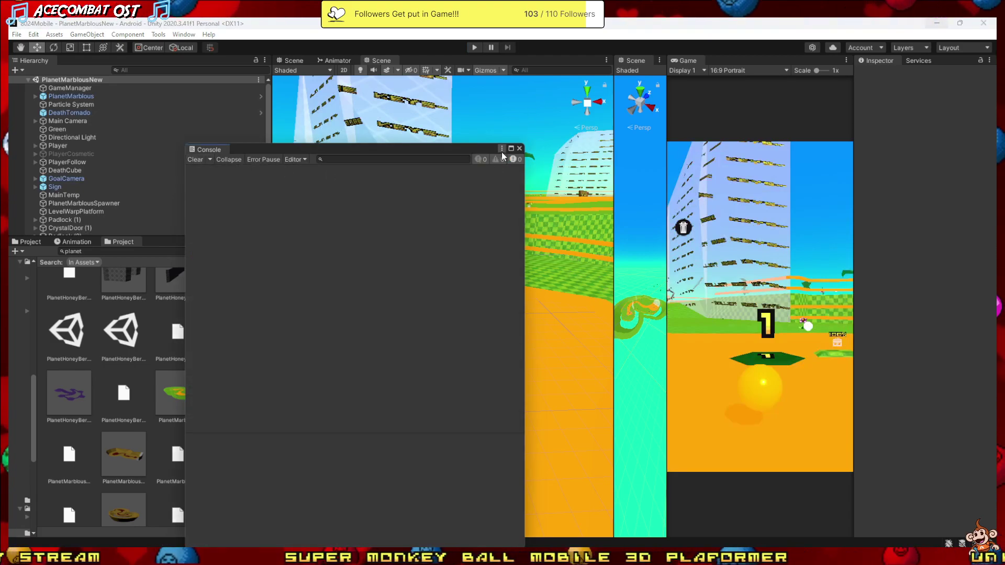
left_click(520, 149)
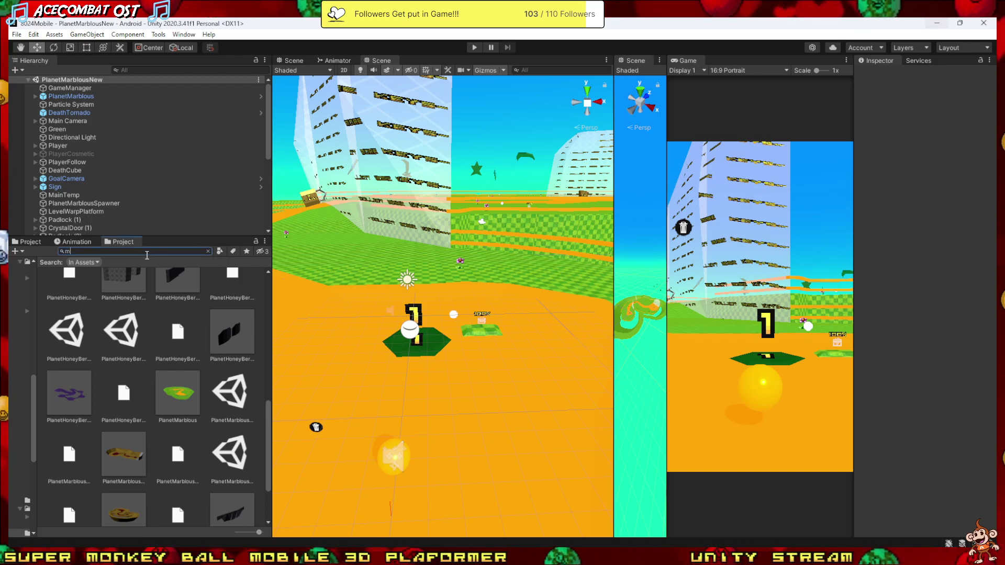
- Search the Project for 'menu' and open the MenuNew scene
type("enu")
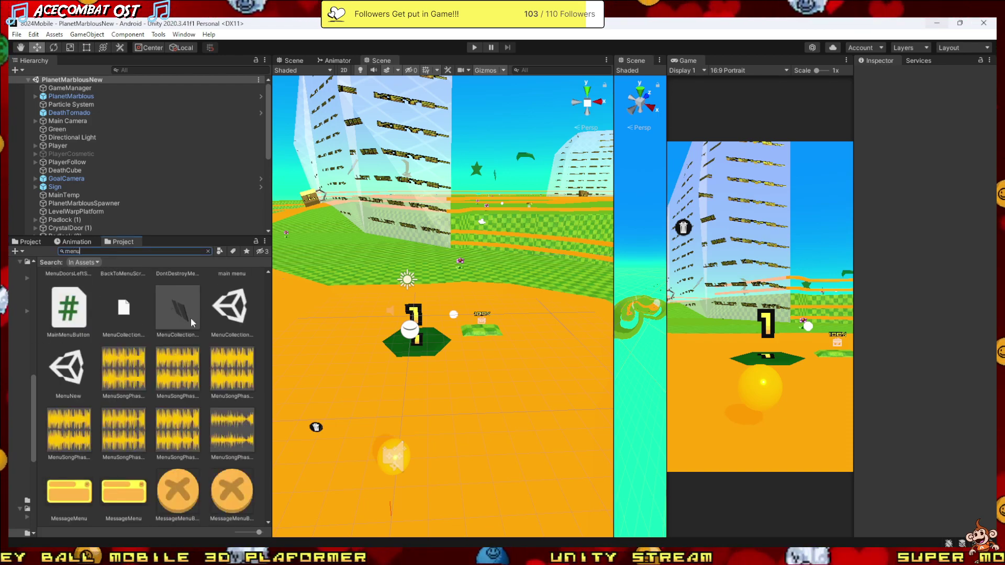
left_click(67, 373)
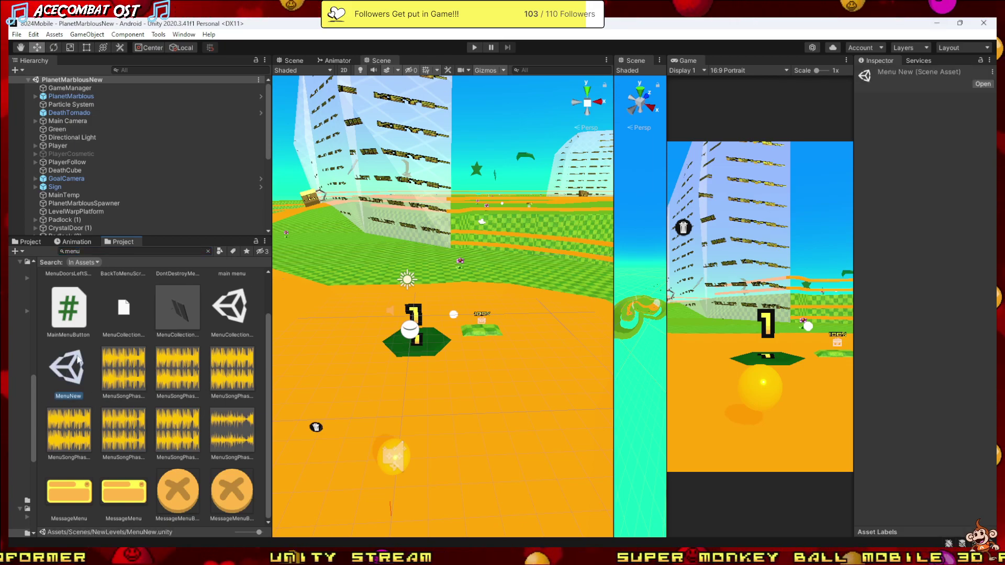
double_click(79, 360)
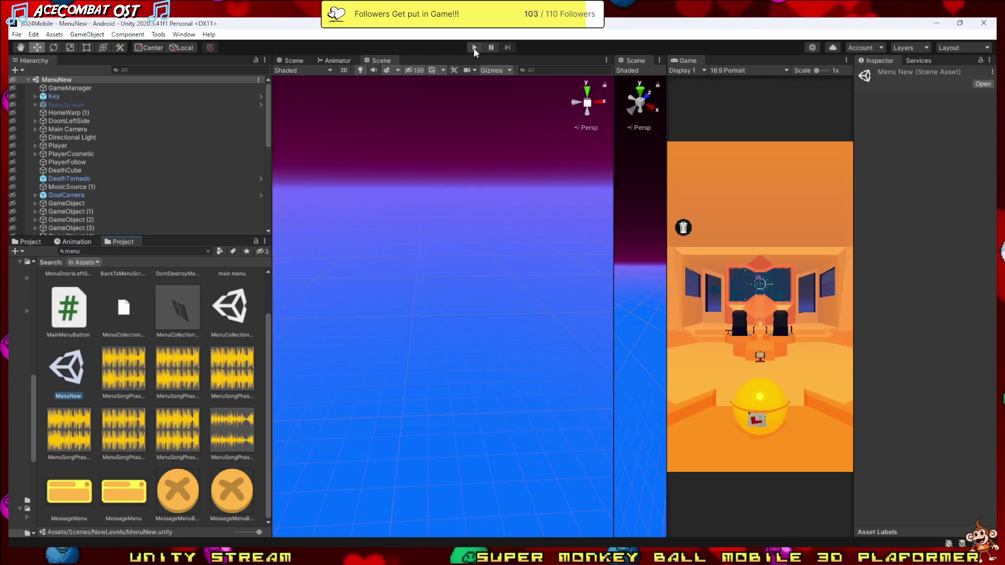
- Play MenuNew with a widened Game view and enter Level 1 of Planet Marblous
left_click(475, 48)
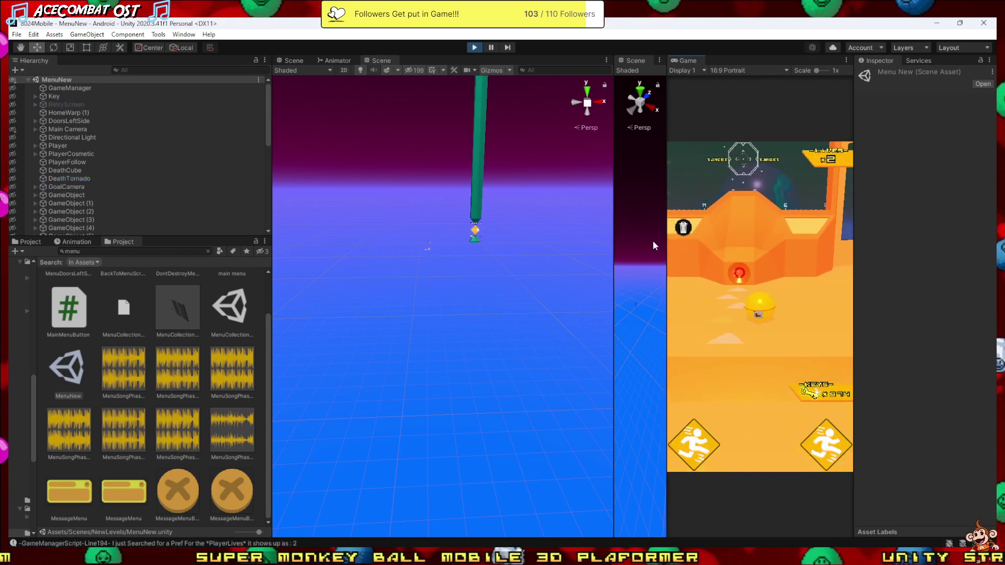
left_click_drag(666, 241, 233, 241)
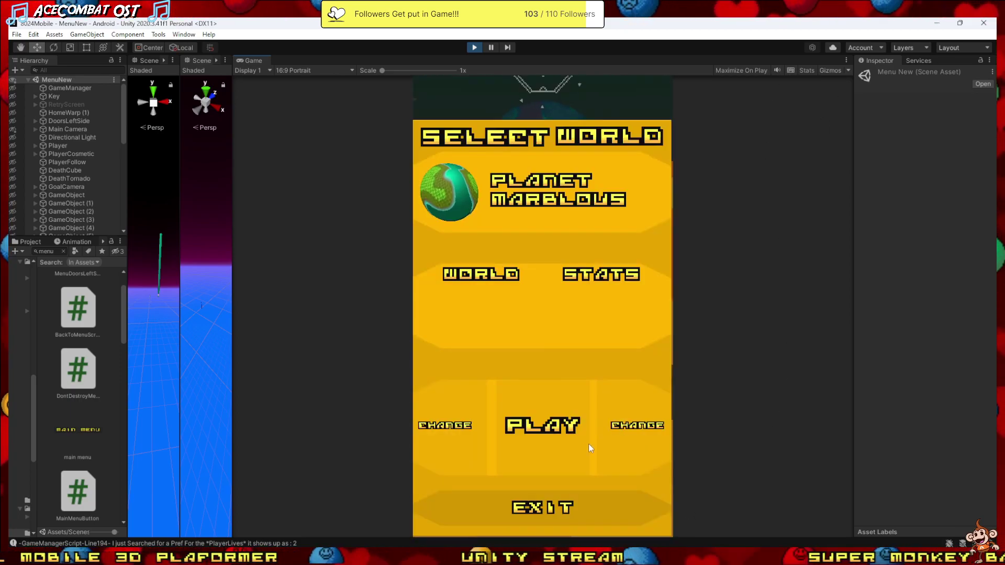
left_click(555, 442)
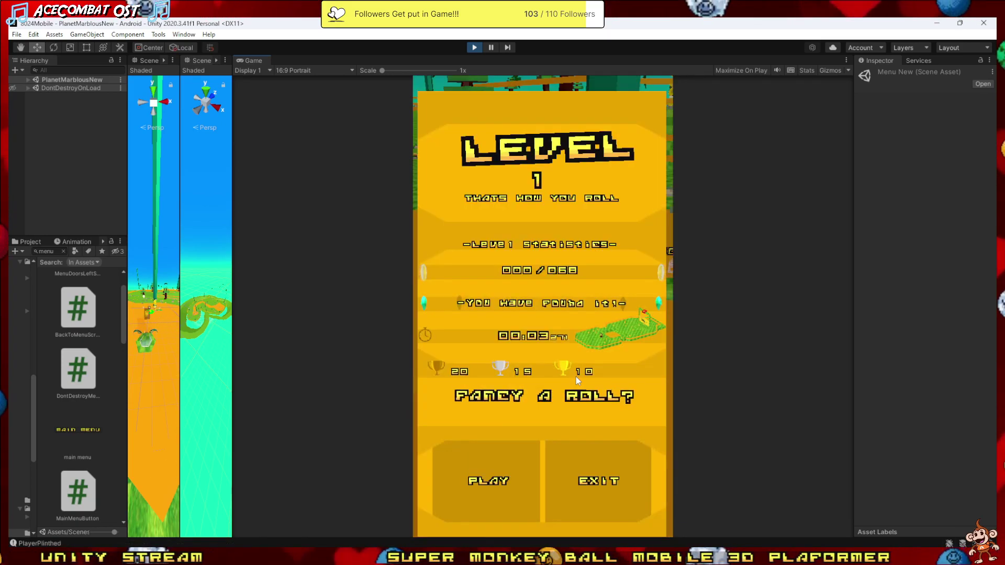
left_click(510, 470)
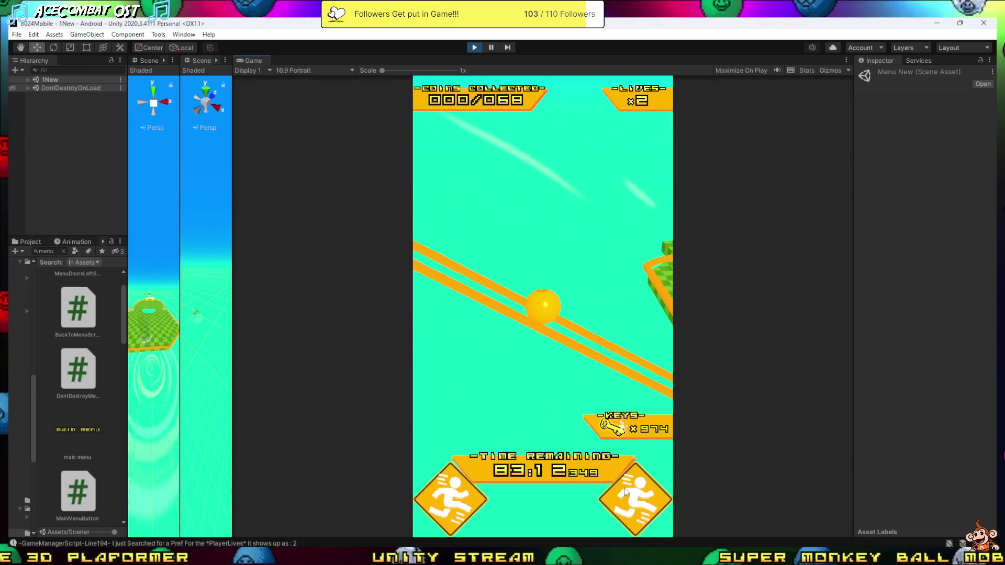
- Restart play mode and jump the ball off the pedestal to the Select World screen
left_click(474, 47)
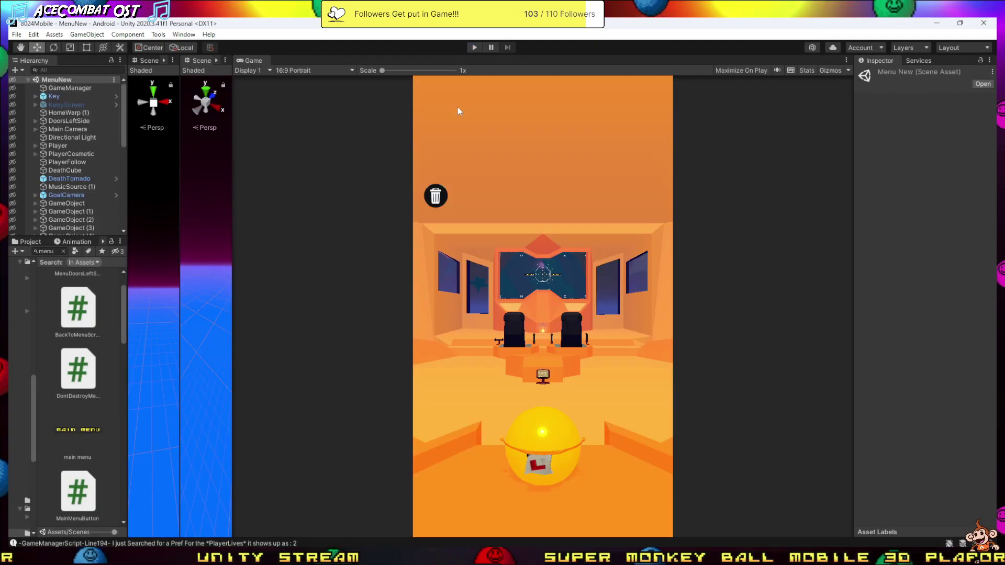
left_click(475, 47)
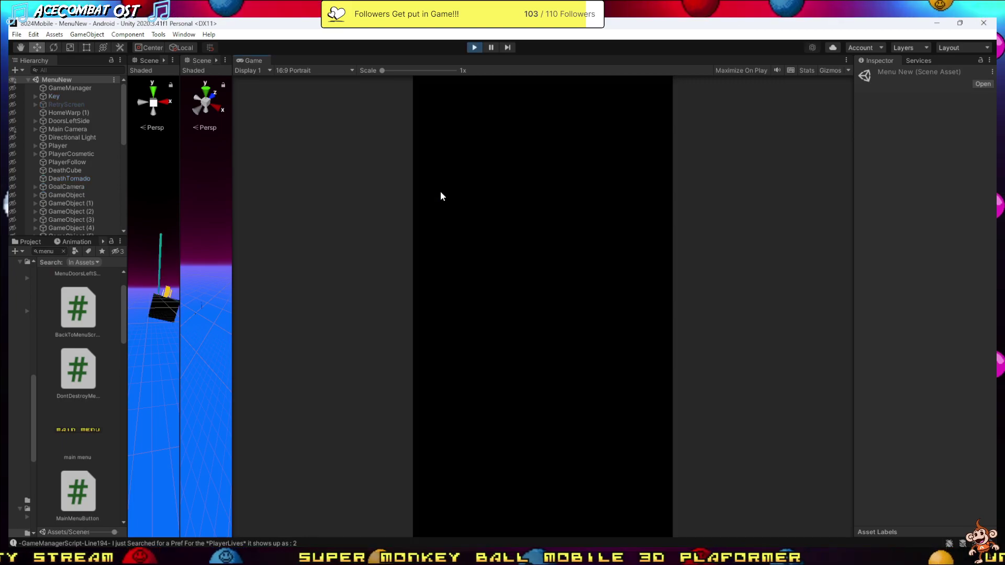
left_click(475, 47)
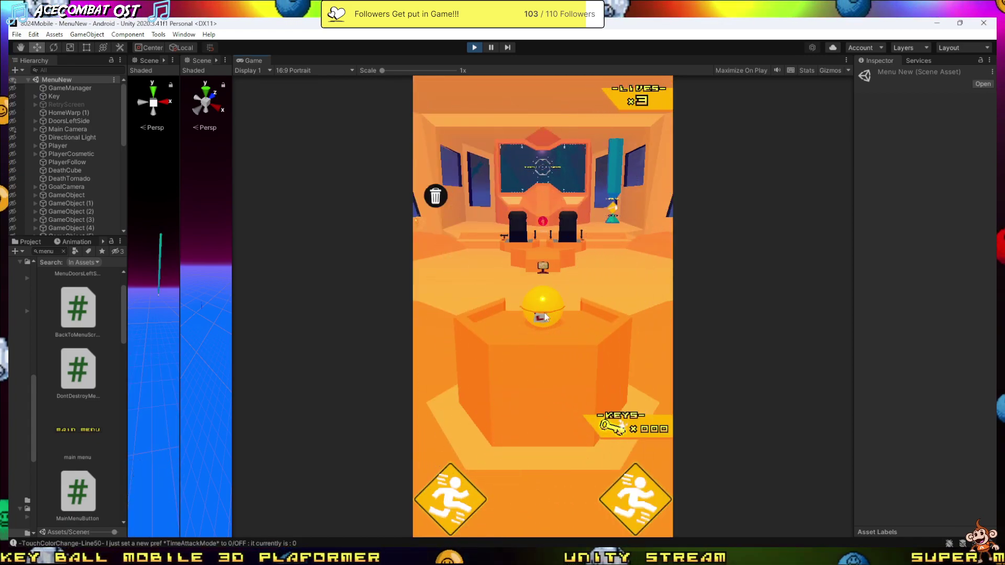
left_click(635, 496)
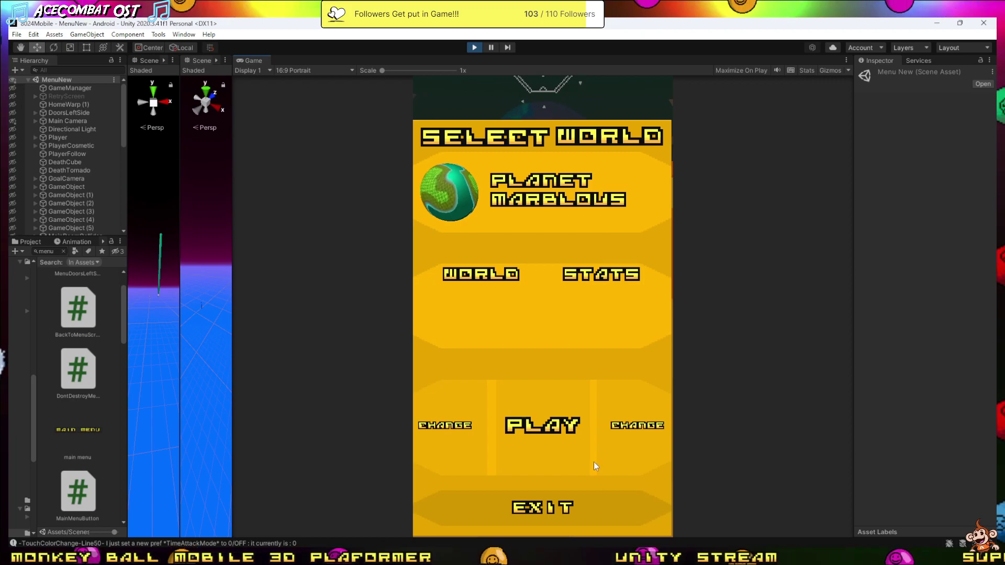
- Enter Planet Marblous Level 1, finish it, return via Main Menu, and stop play
left_click(576, 430)
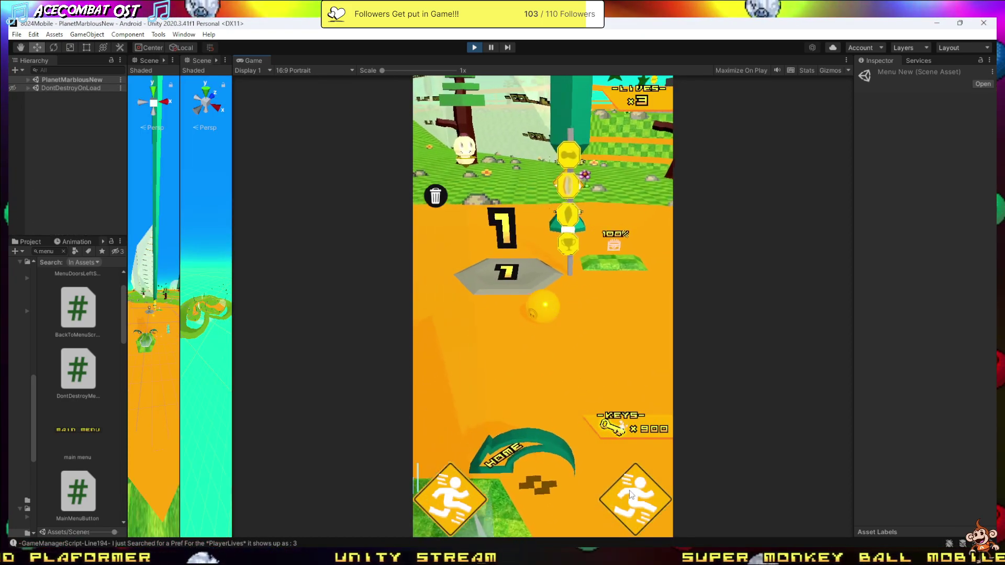
left_click(513, 481)
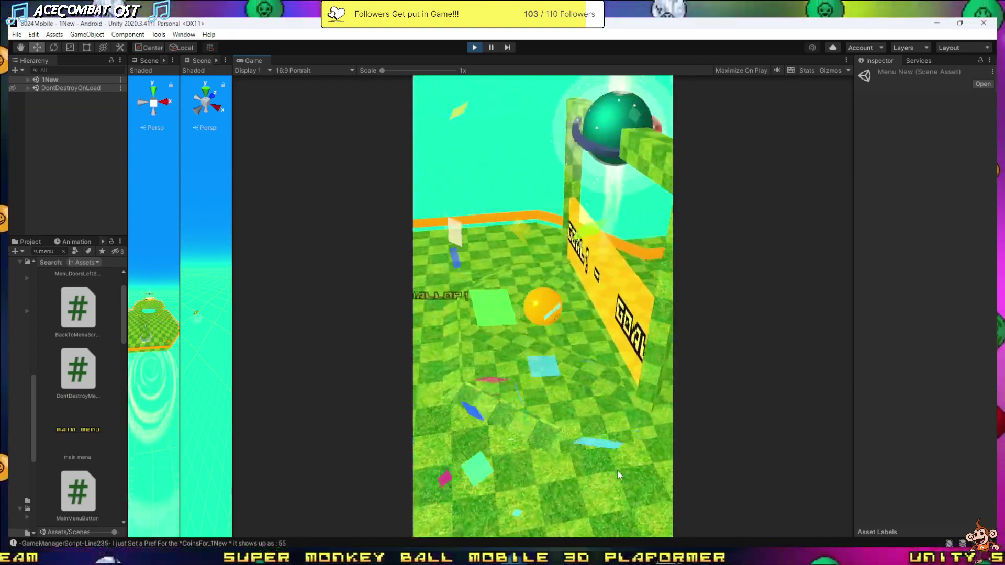
left_click(605, 471)
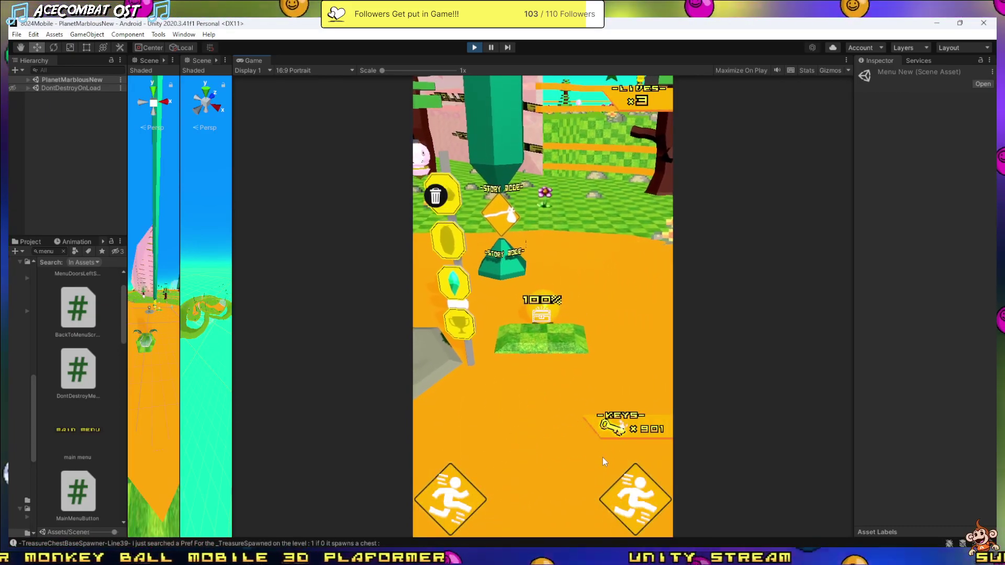
left_click(477, 47)
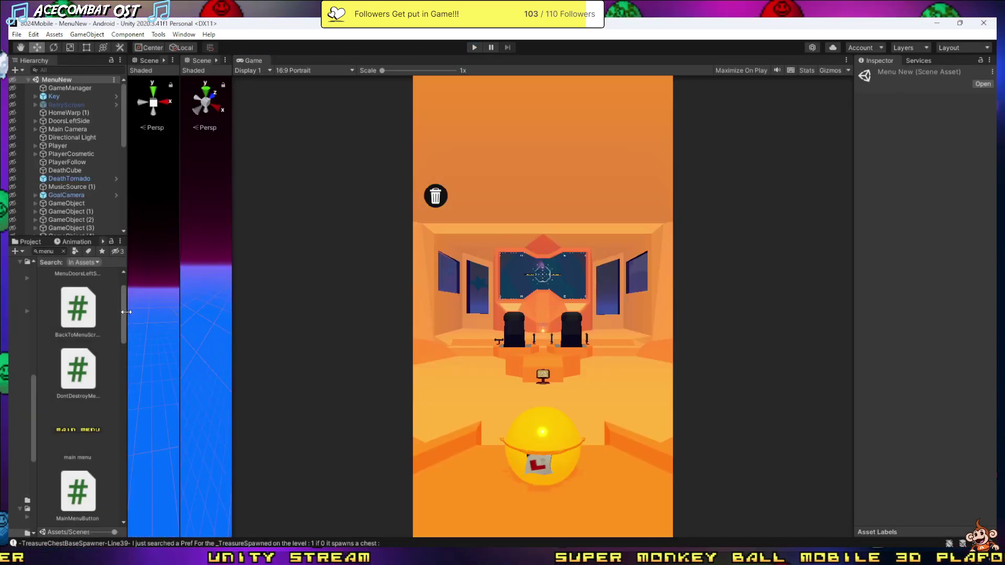
- Widen the Hierarchy and Project panels and open the PlanetMarblousNew scene
left_click_drag(126, 312, 456, 312)
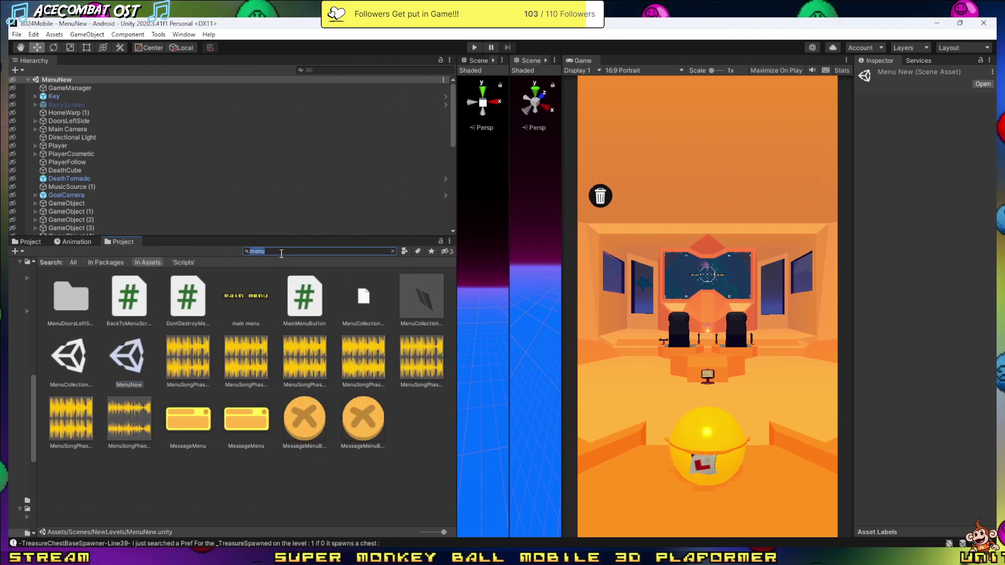
type("planet")
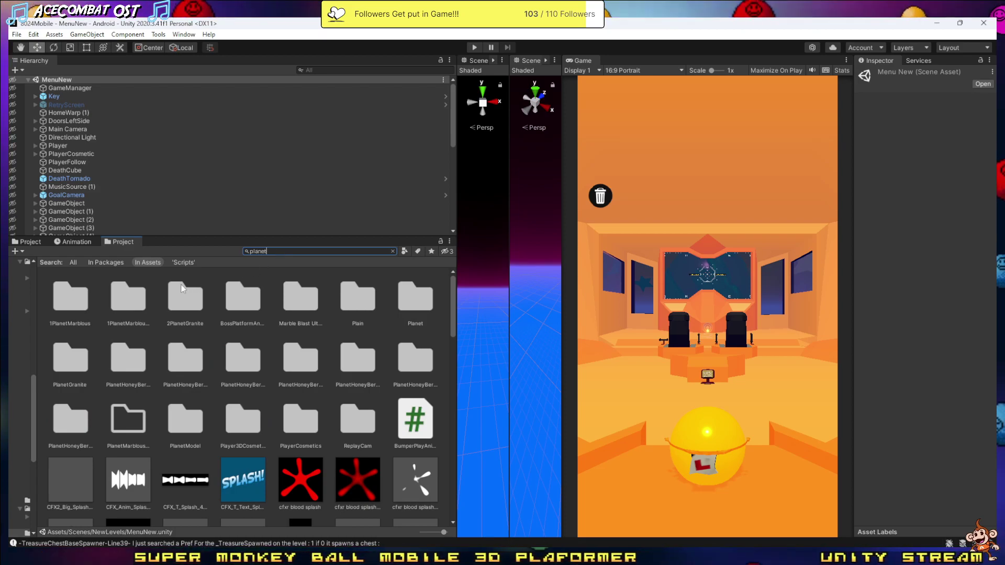
scroll(167, 419, "down", 3)
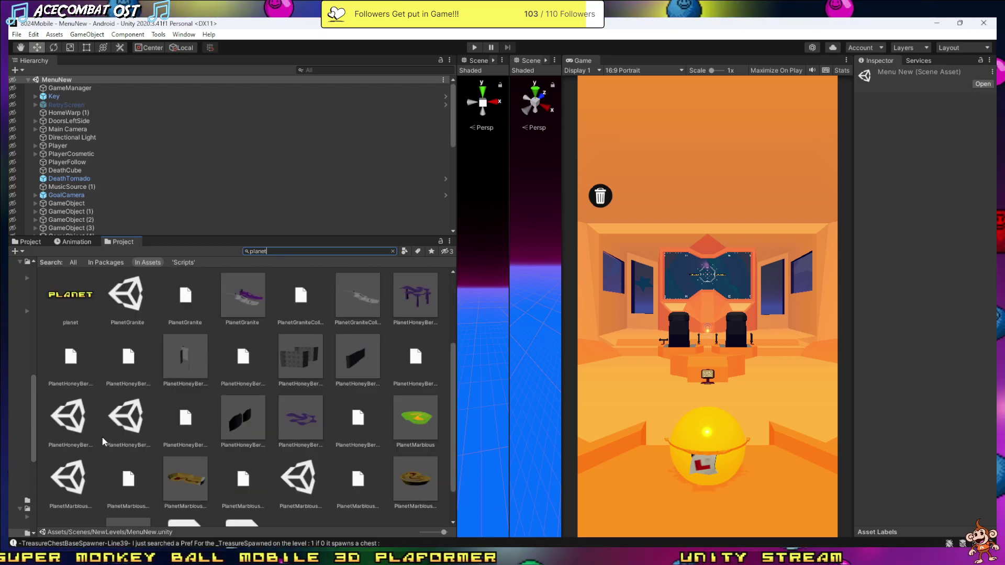
double_click(322, 475)
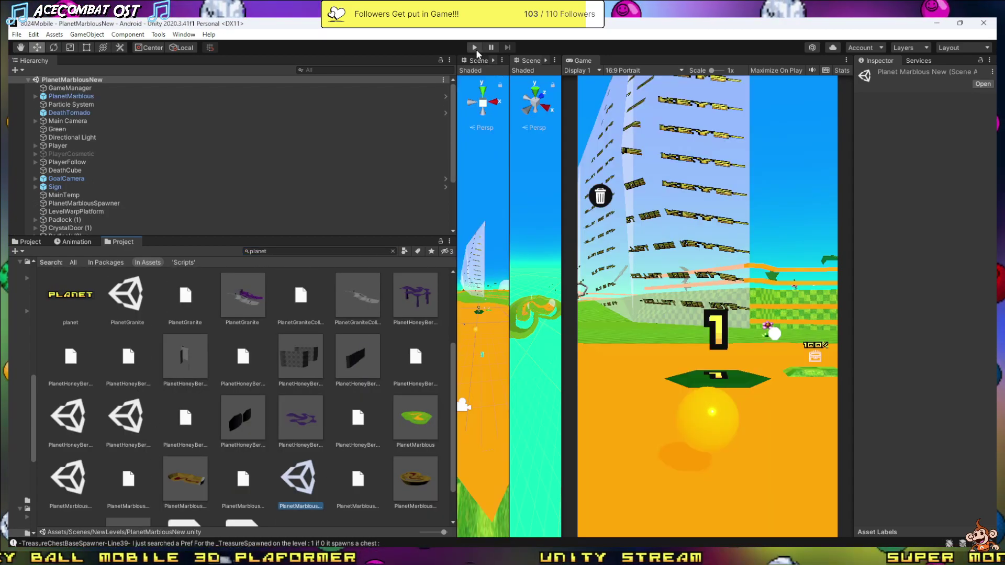
- Playtest the hub, check GameManager's settings, and finish Level 1 twice, returning to the hub
left_click(475, 48)
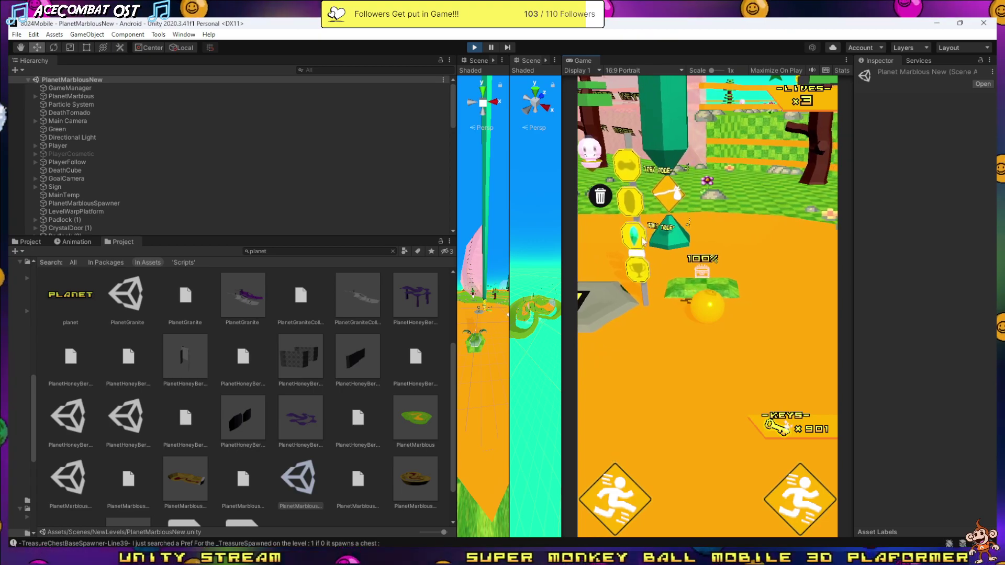
left_click(65, 89)
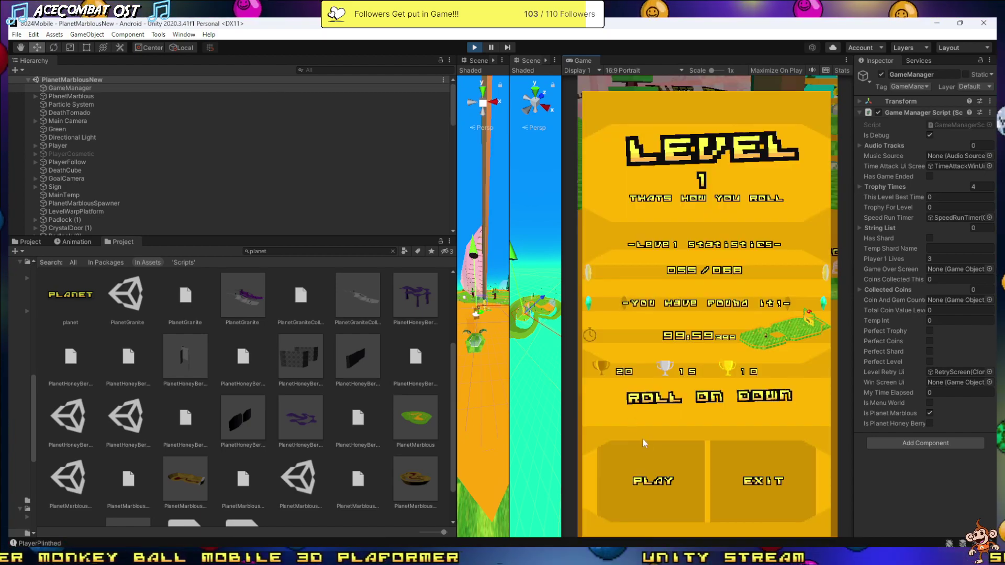
left_click(646, 454)
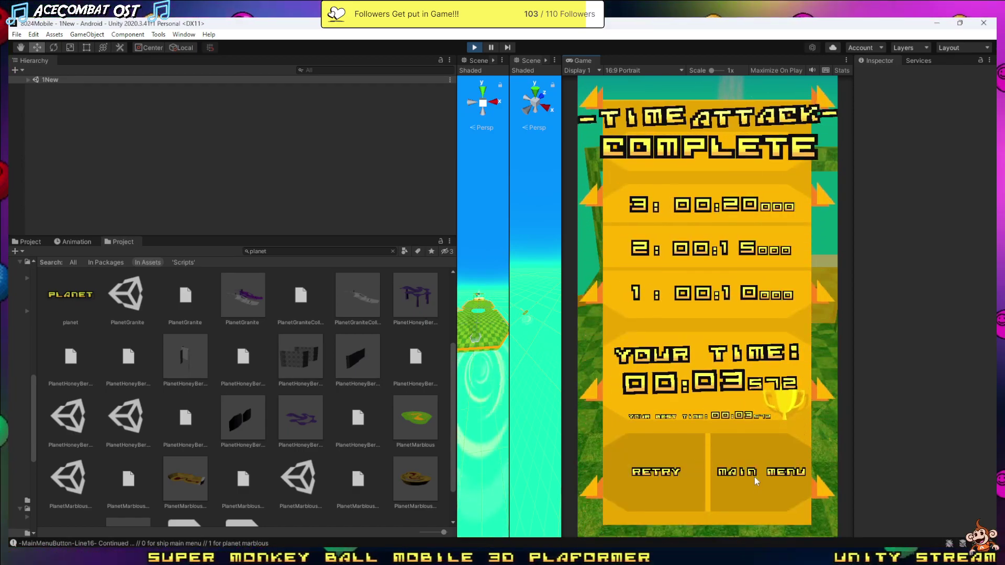
left_click(755, 476)
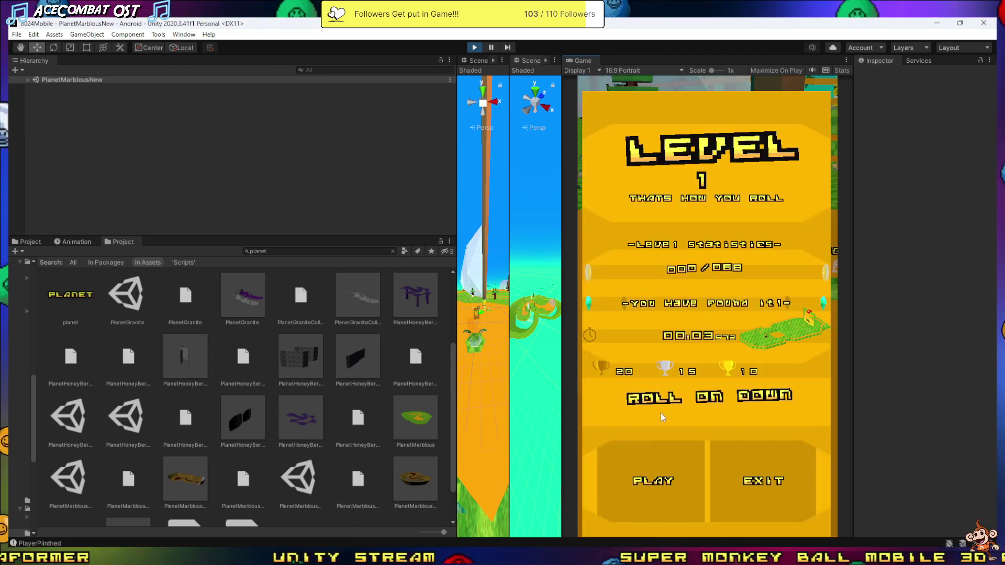
left_click(660, 454)
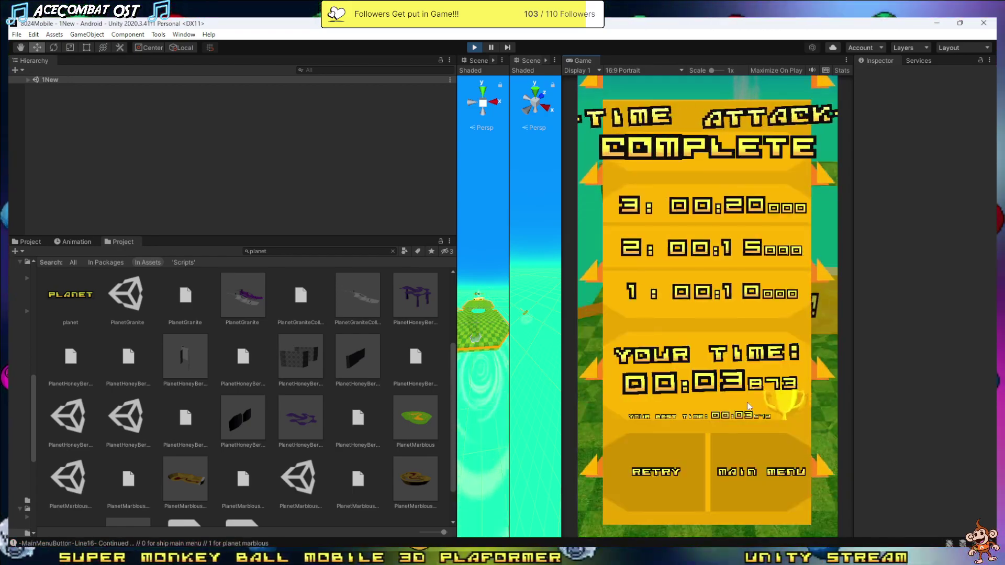
left_click(756, 478)
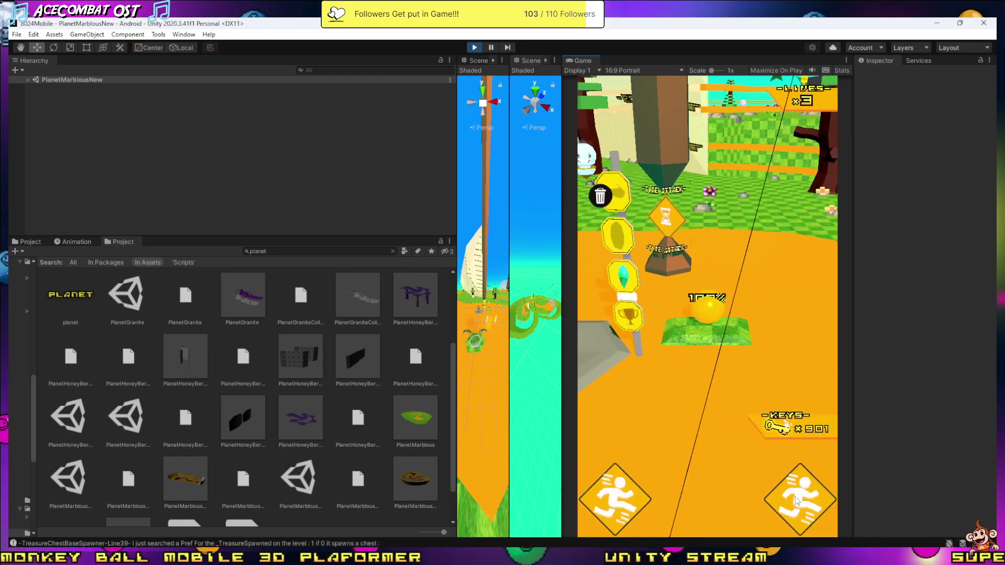
- Replay Level 1, then clear the logged errors and close the Console
left_click(774, 485)
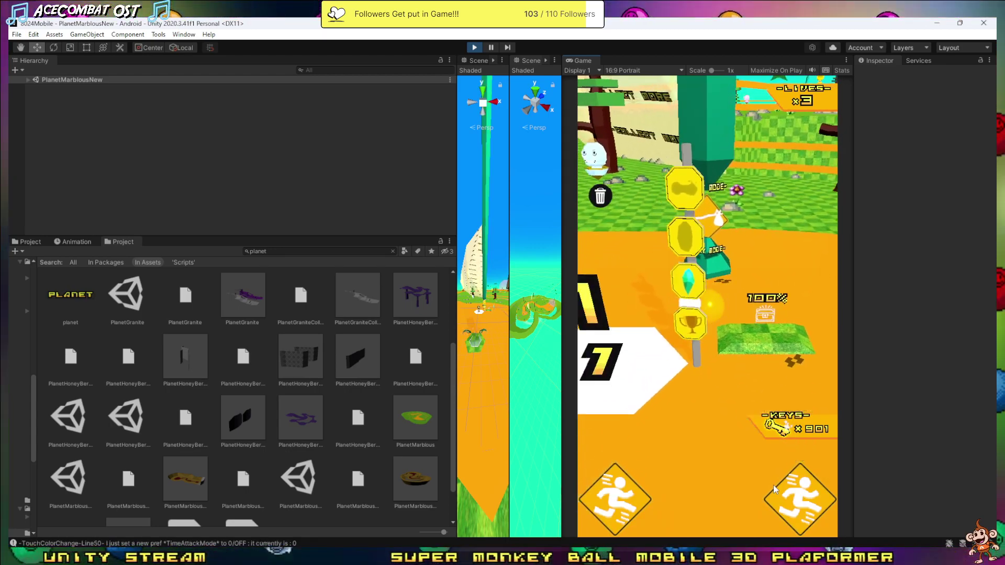
left_click(689, 480)
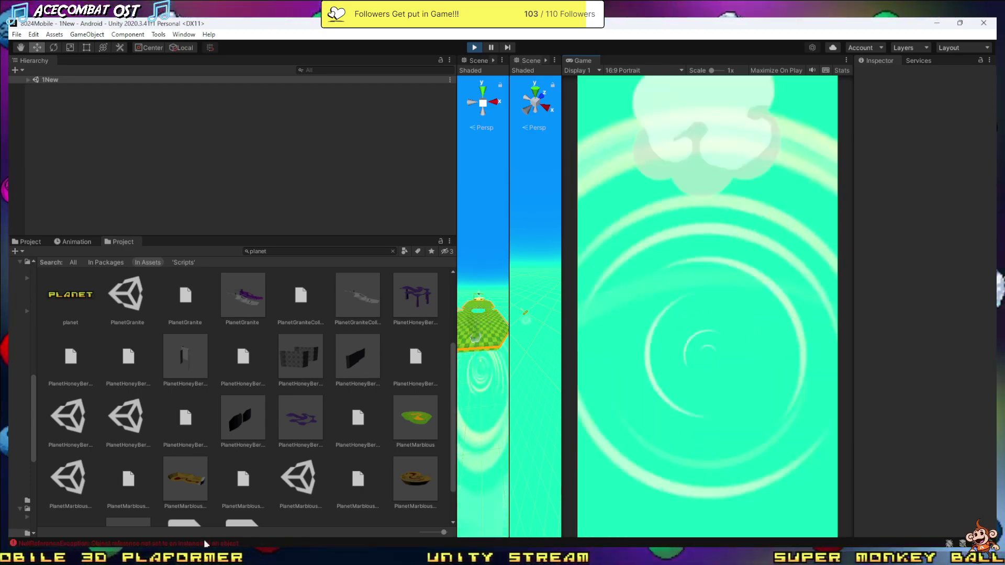
left_click(192, 543)
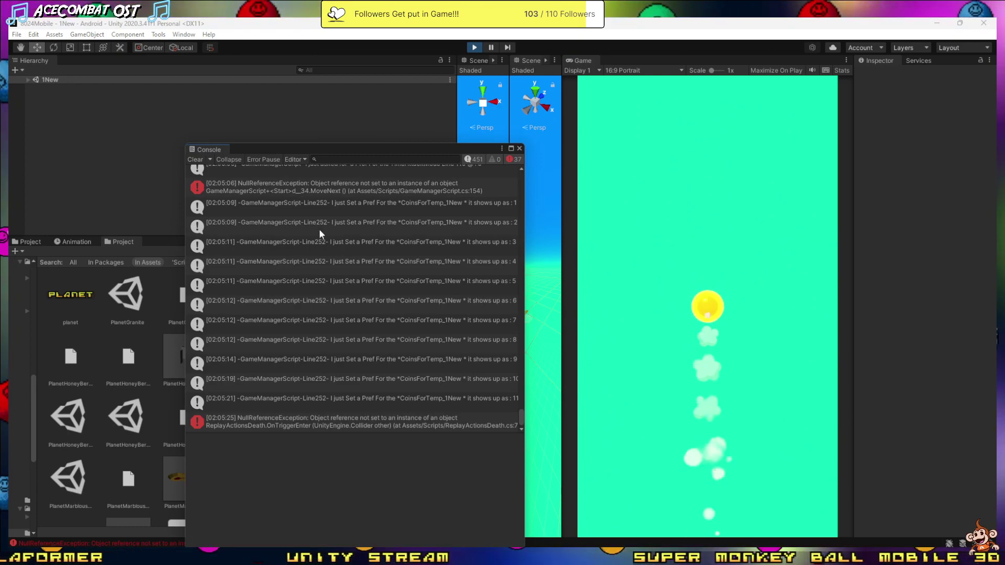
left_click(205, 159)
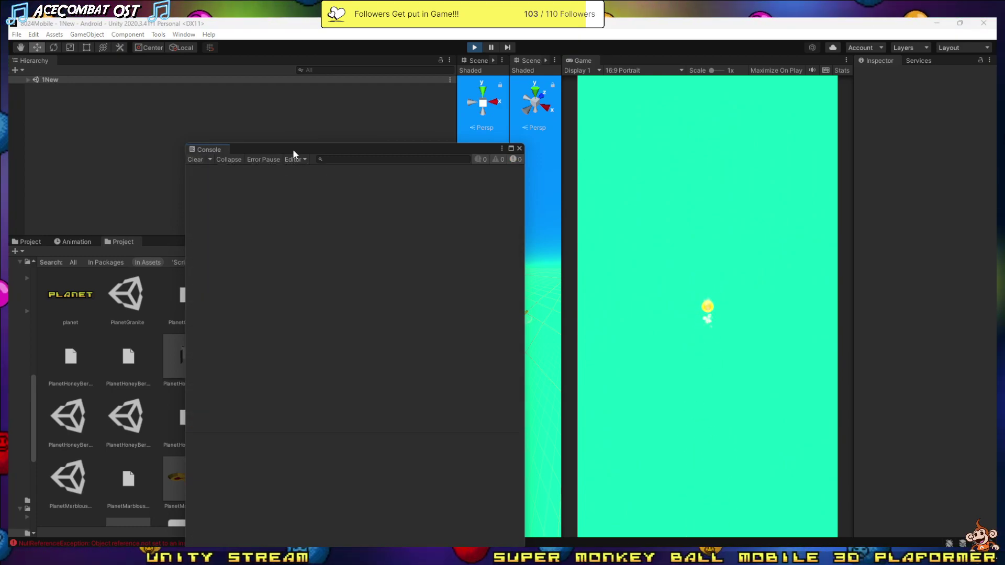
left_click(520, 149)
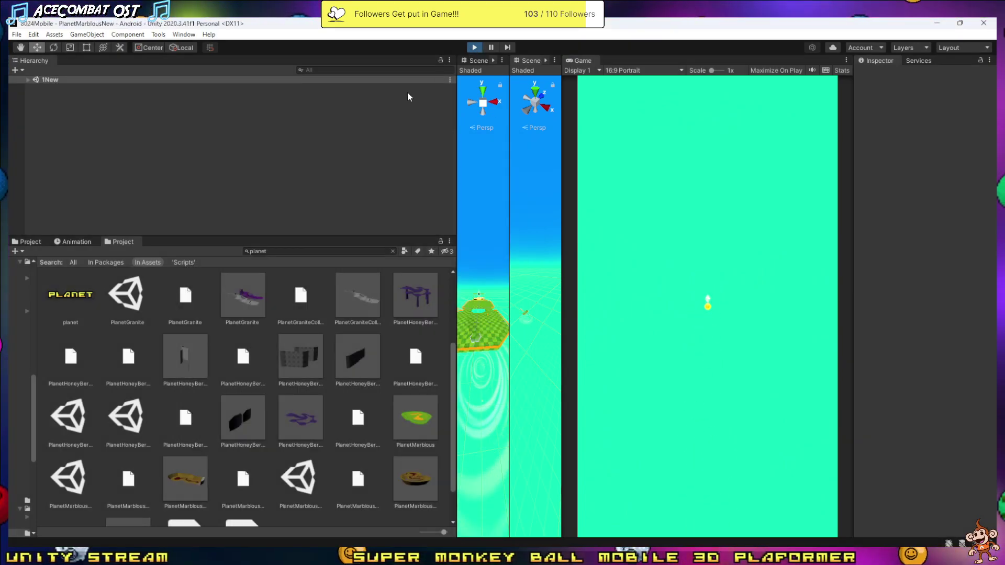
scroll(126, 335, "up", 3)
scroll(167, 295, "up", 1)
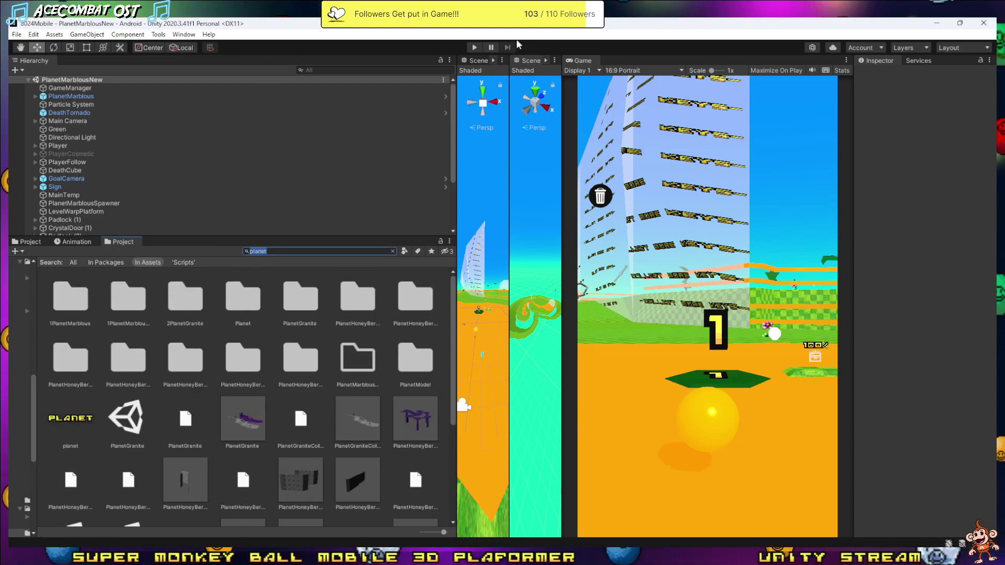
- Start and stop play mode, then search '0' to open the 0IntroNew scene
left_click(476, 47)
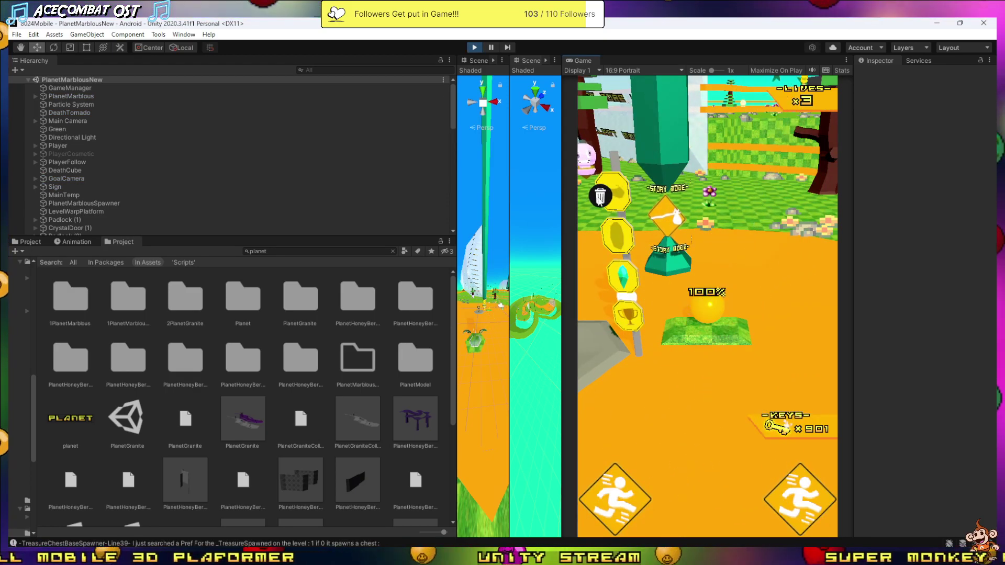
left_click(475, 48)
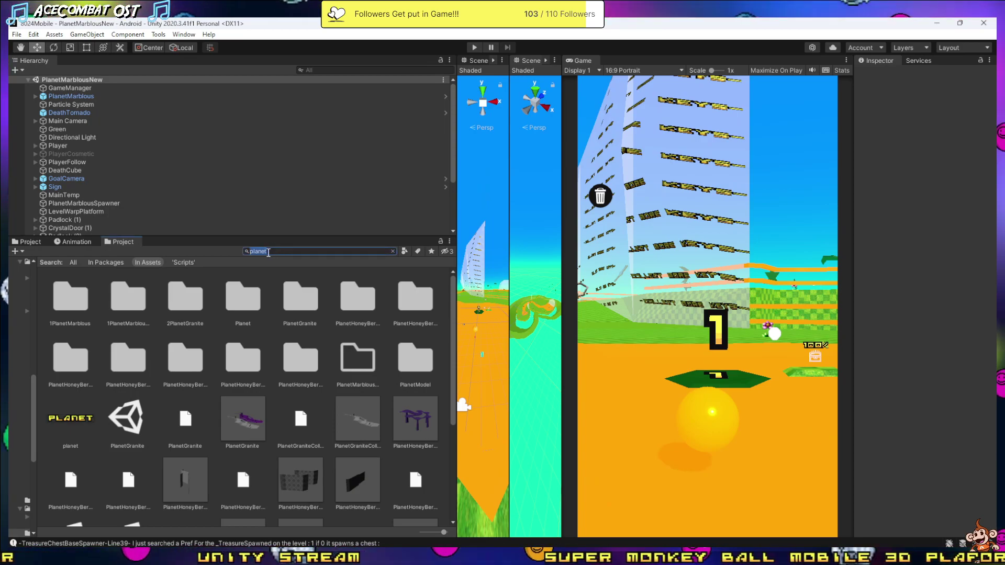
type("0")
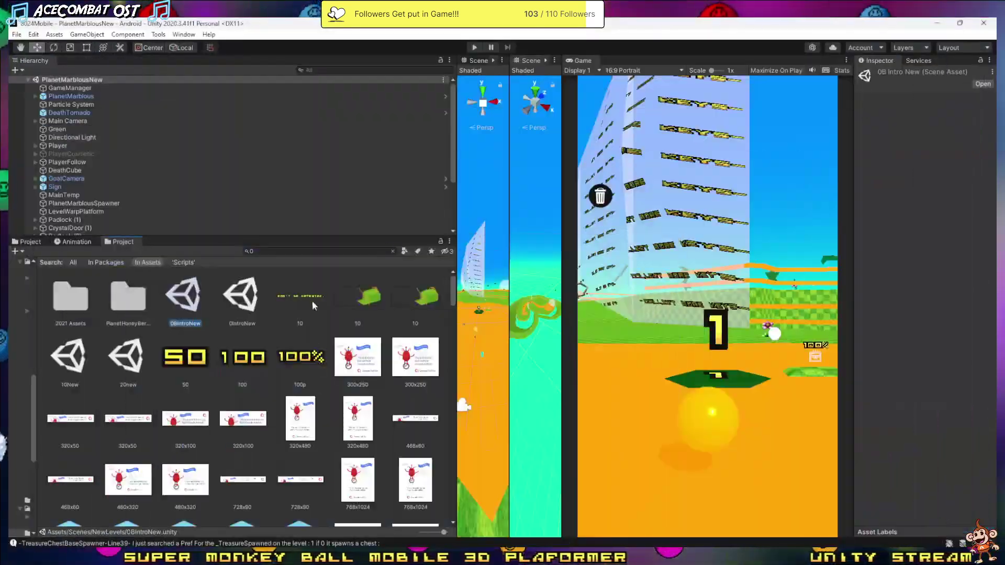
- Play from the intro past calibration into PlanetMarblous Level 1, roll through, and return
left_click(471, 48)
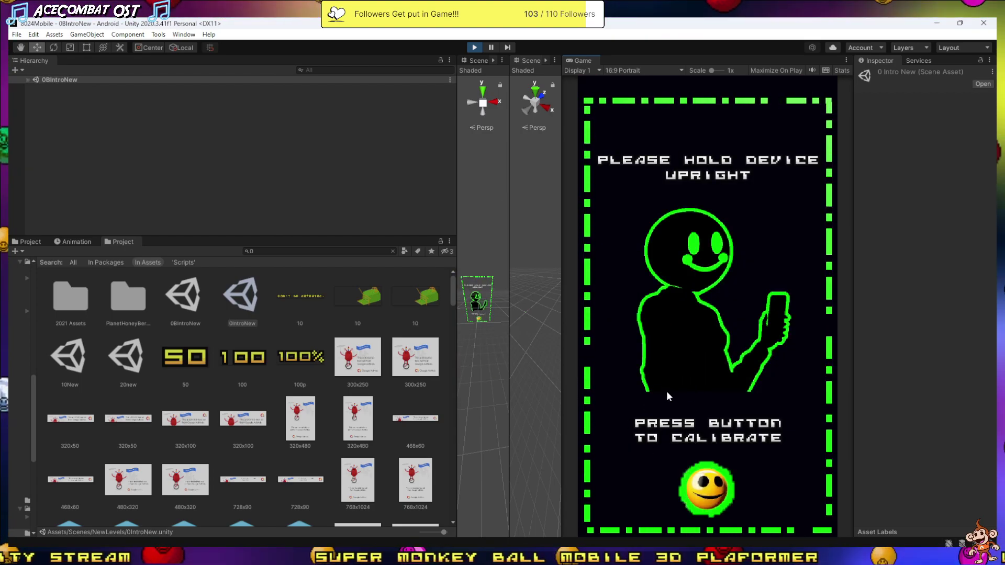
left_click(690, 446)
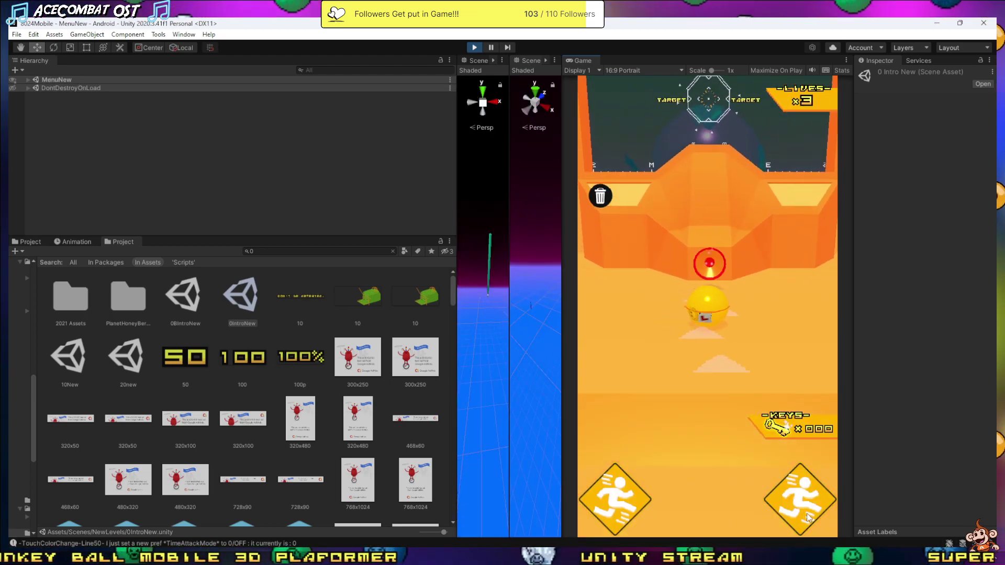
left_click(706, 430)
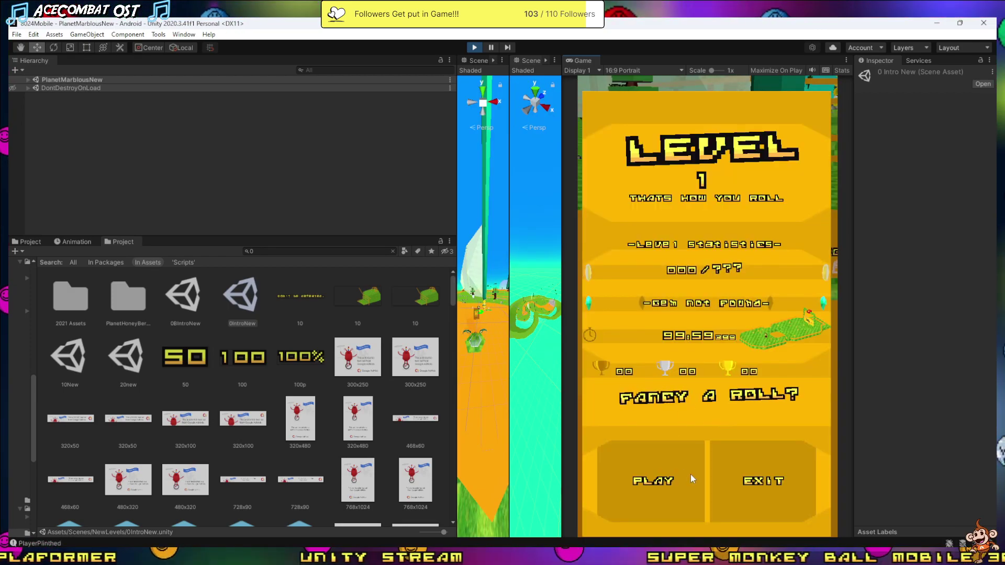
left_click(683, 471)
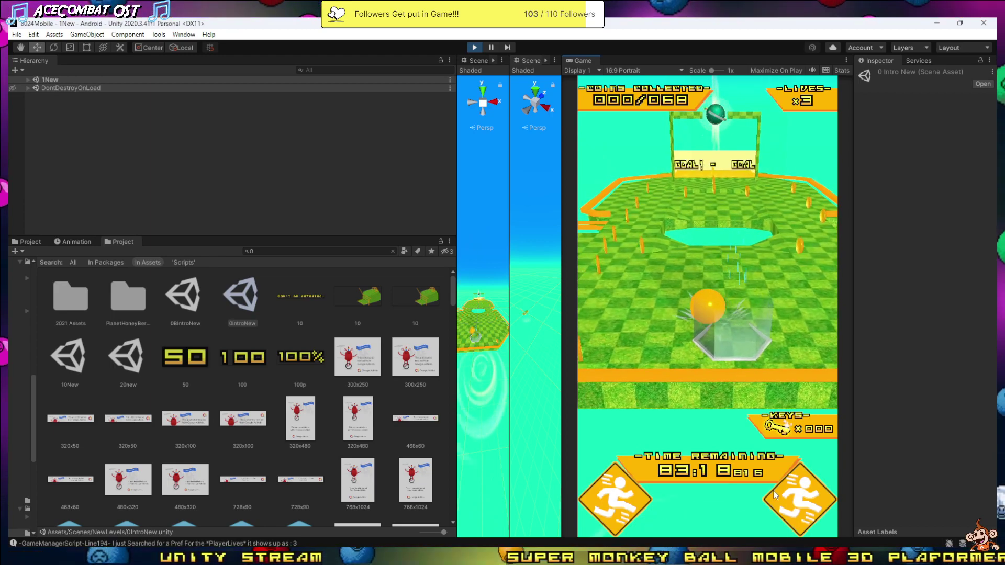
key("Up")
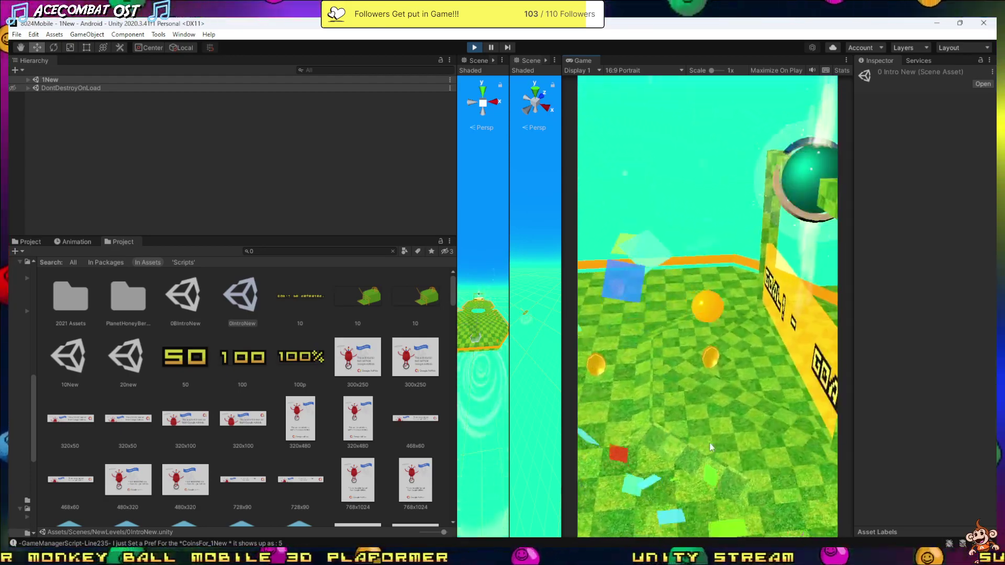
left_click(765, 468)
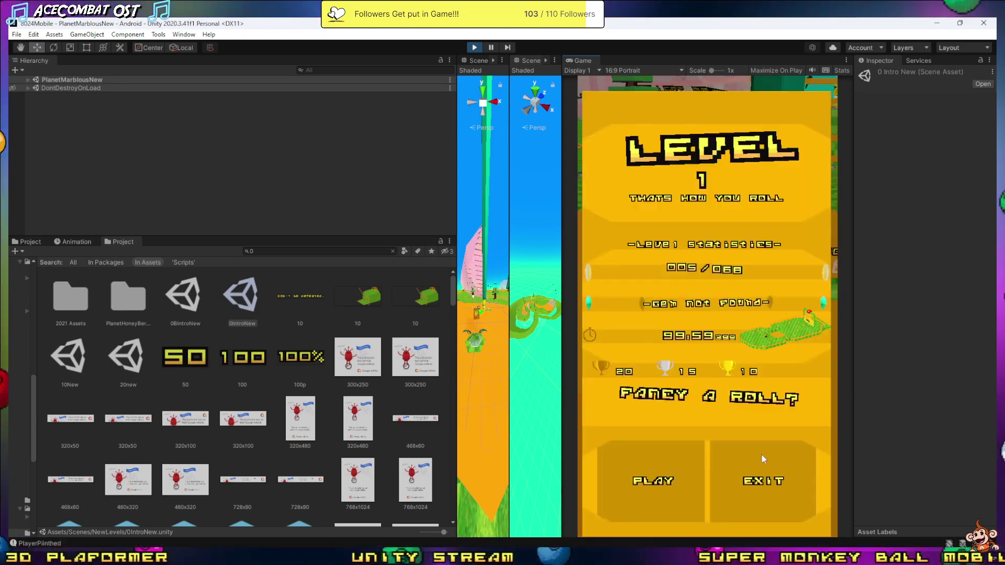
- Replay Level 1 collecting all 068 coins and the gem, then roll back to its sign
left_click(686, 472)
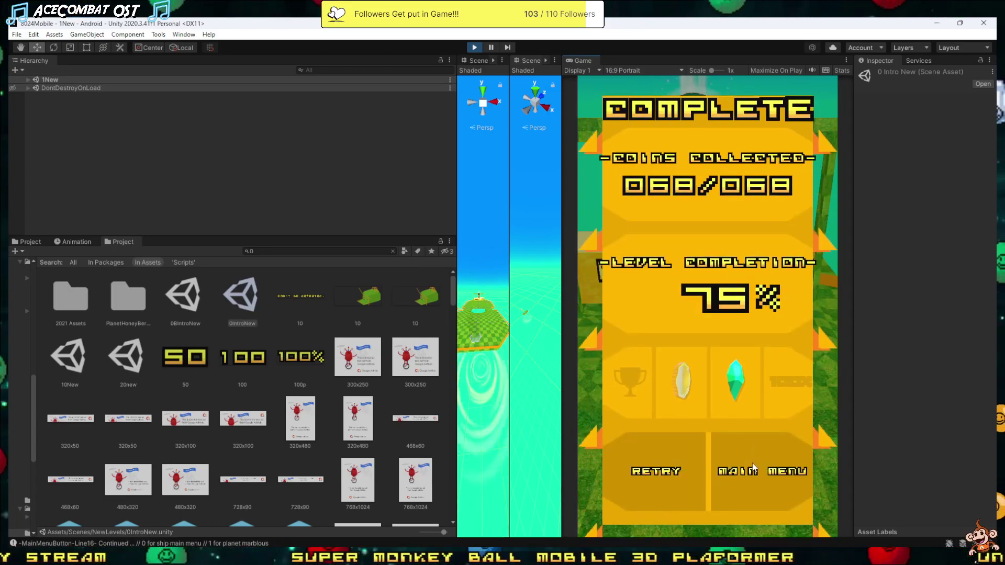
left_click(758, 465)
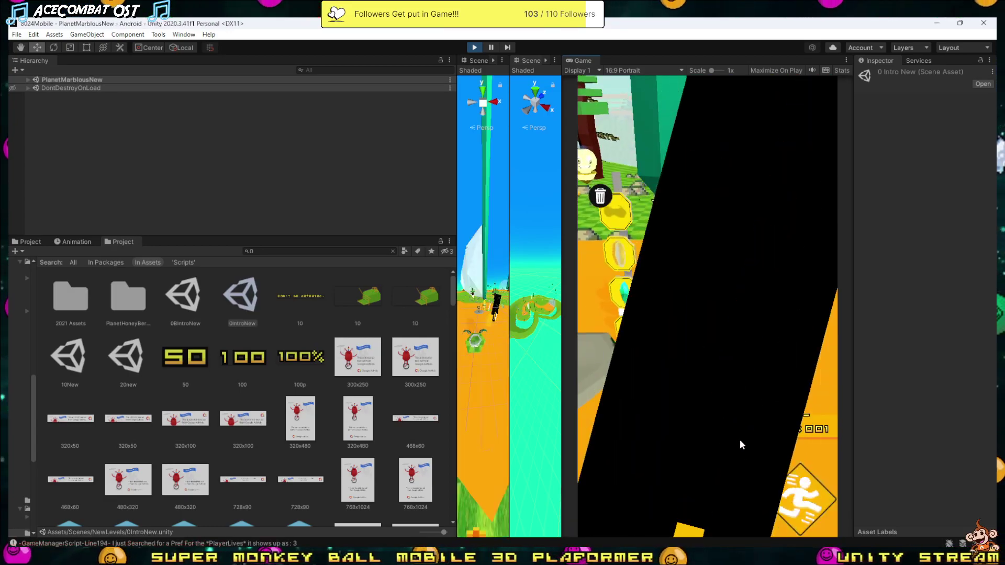
left_click_drag(766, 475, 710, 301)
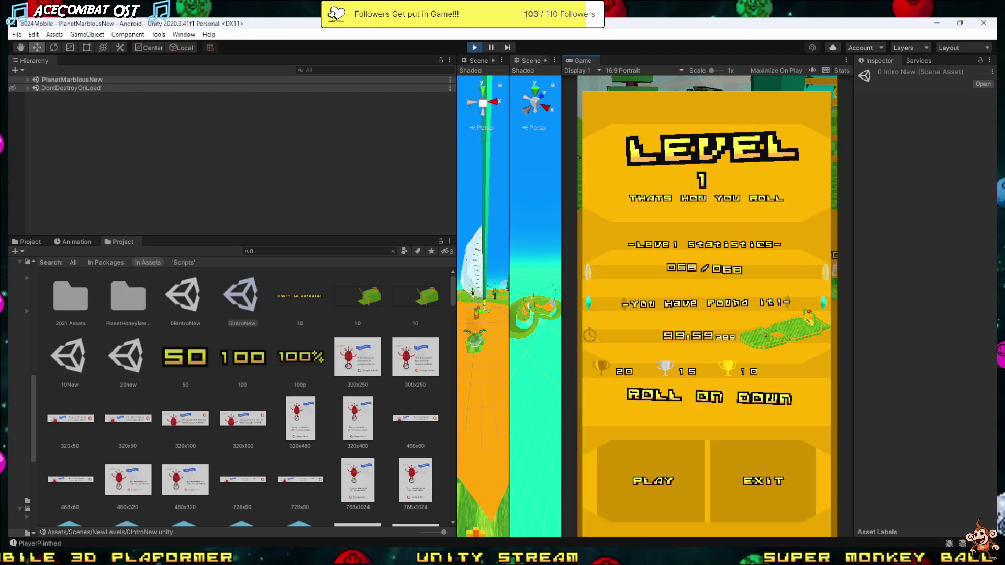
- Switch to LevelSignPostScript.cs and scroll to the trophy best-time check
key("alt+Tab")
scroll(246, 320, "up", 8)
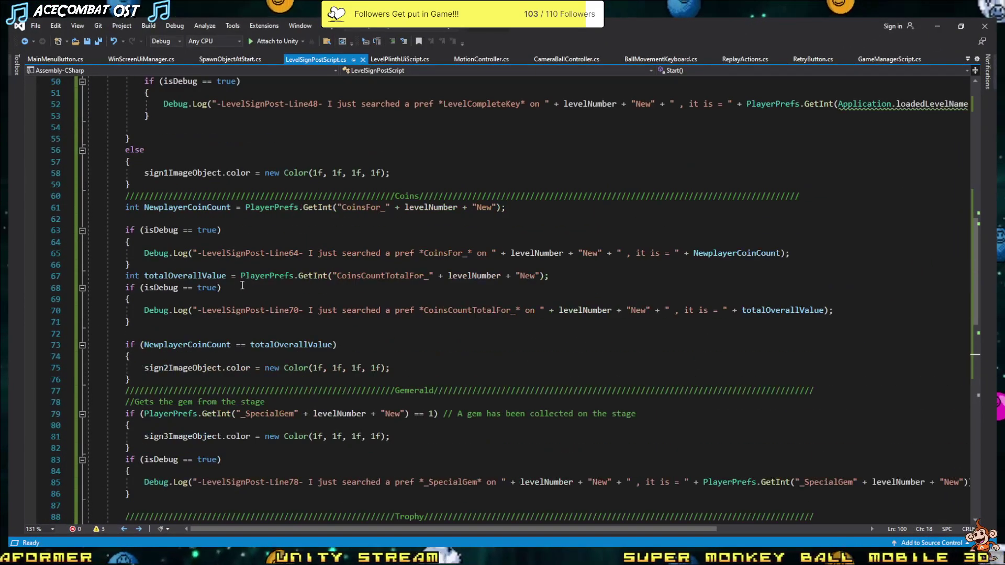
scroll(246, 320, "up", 8)
scroll(246, 320, "up", 6)
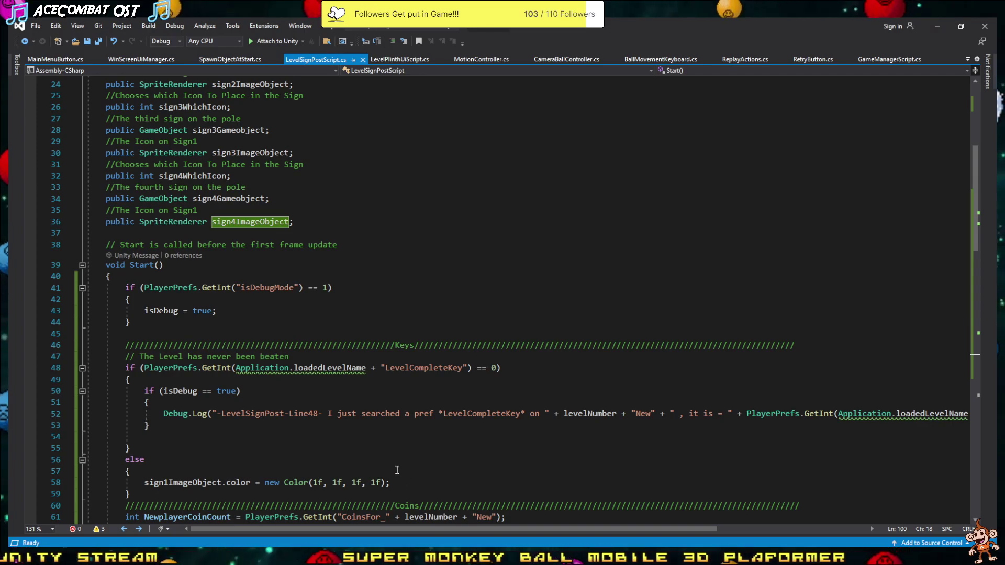
scroll(275, 373, "up", 4)
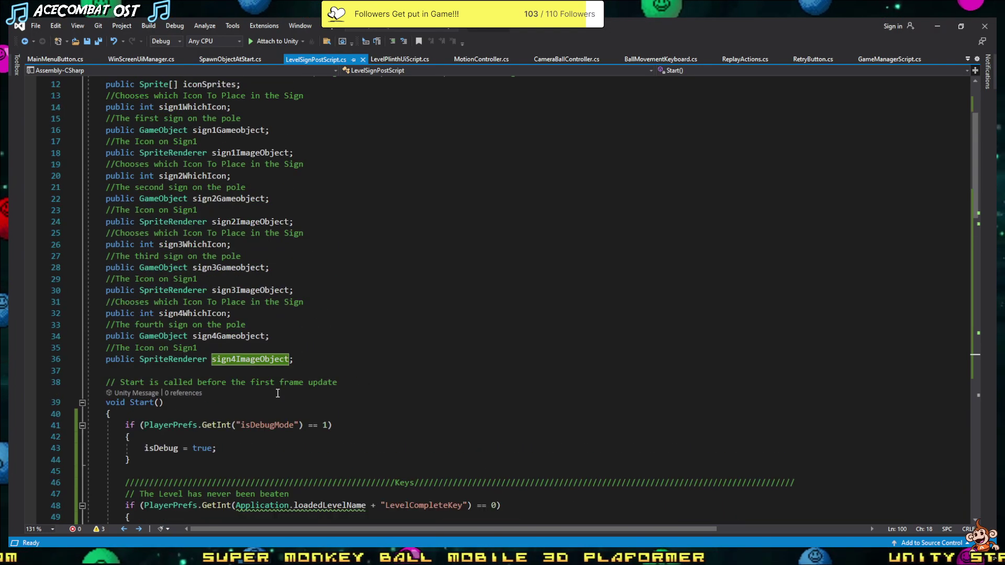
scroll(272, 369, "up", 4)
scroll(267, 361, "down", 4)
scroll(262, 354, "down", 1)
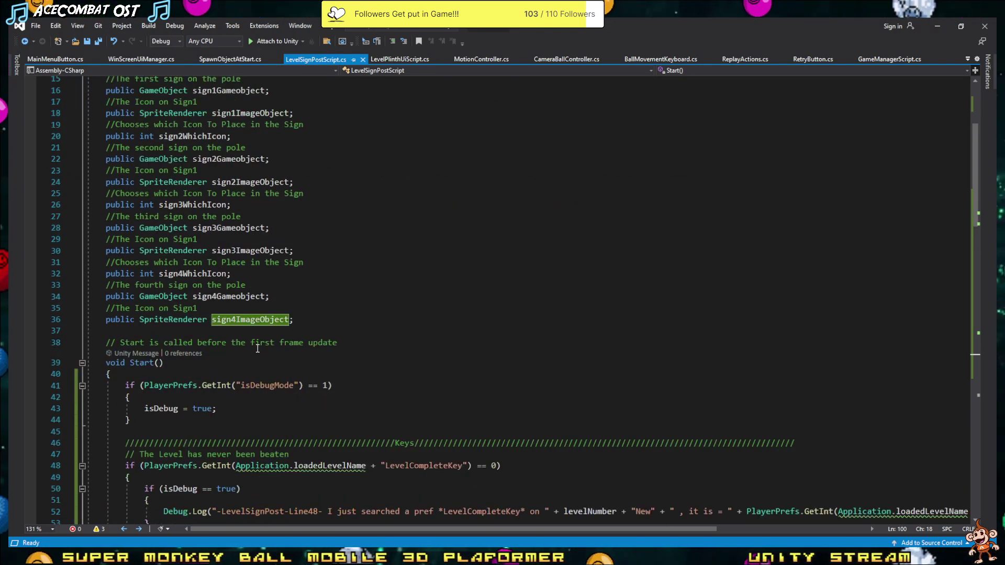
scroll(261, 355, "down", 5)
scroll(262, 343, "down", 3)
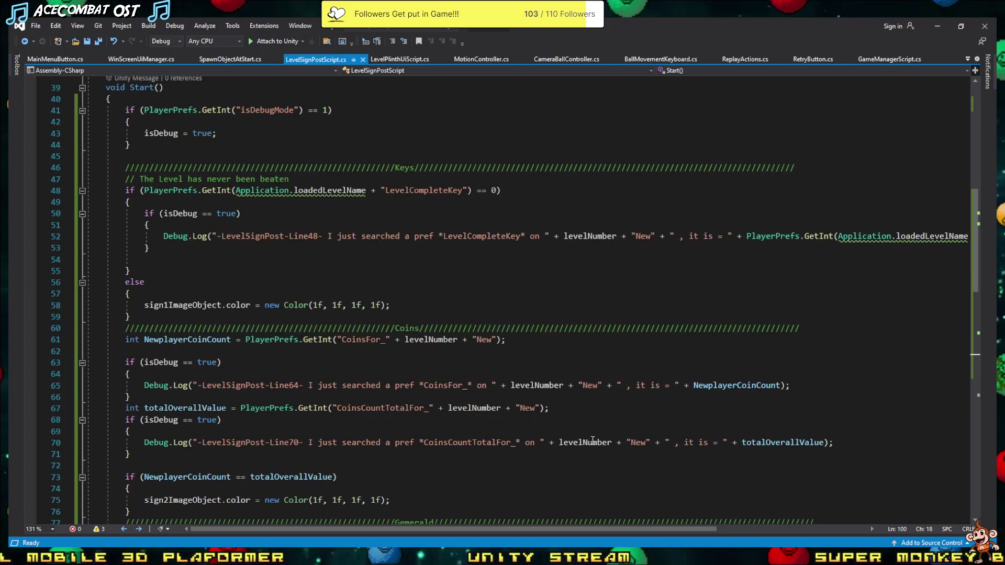
scroll(472, 407, "down", 6)
scroll(503, 416, "down", 4)
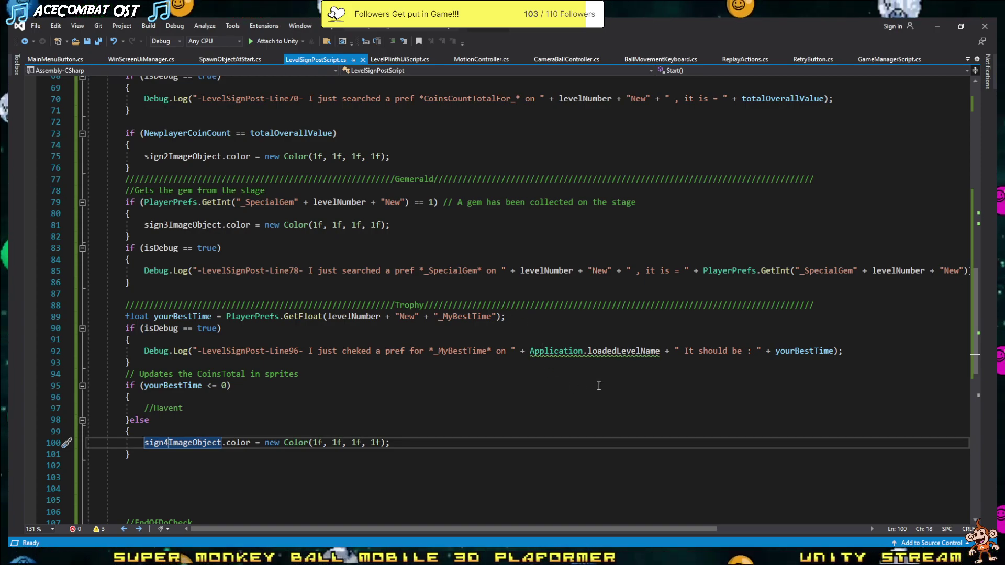
- Inspect the yourBestTime and levelNumber uses and the level name in the trophy Debug.Log
mouse_move(609, 362)
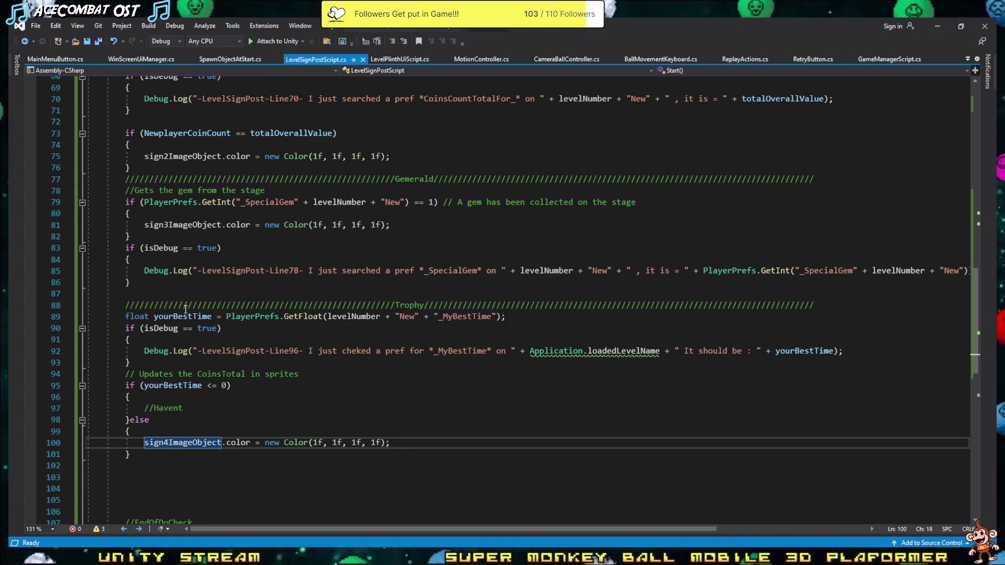
mouse_move(213, 320)
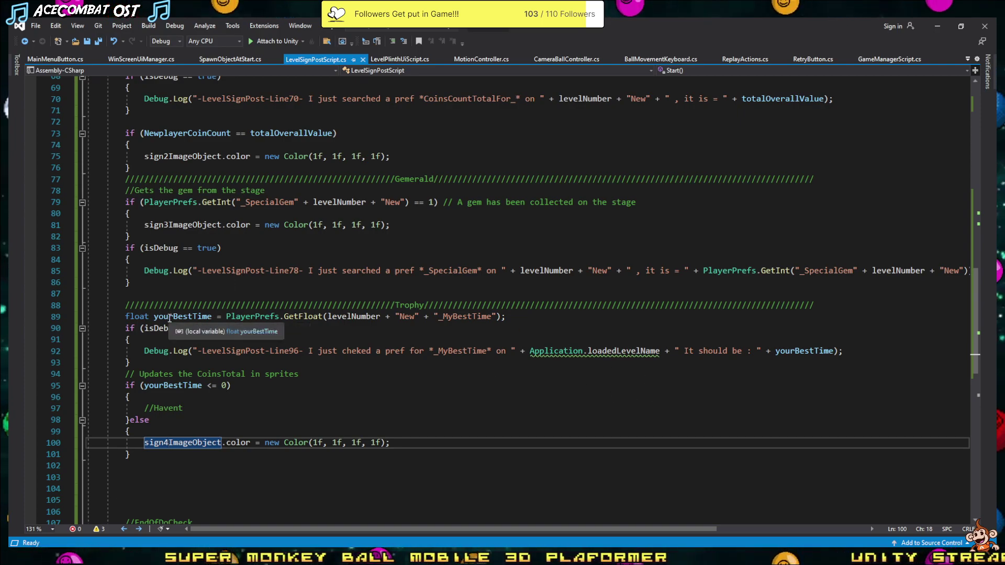
left_click(192, 317)
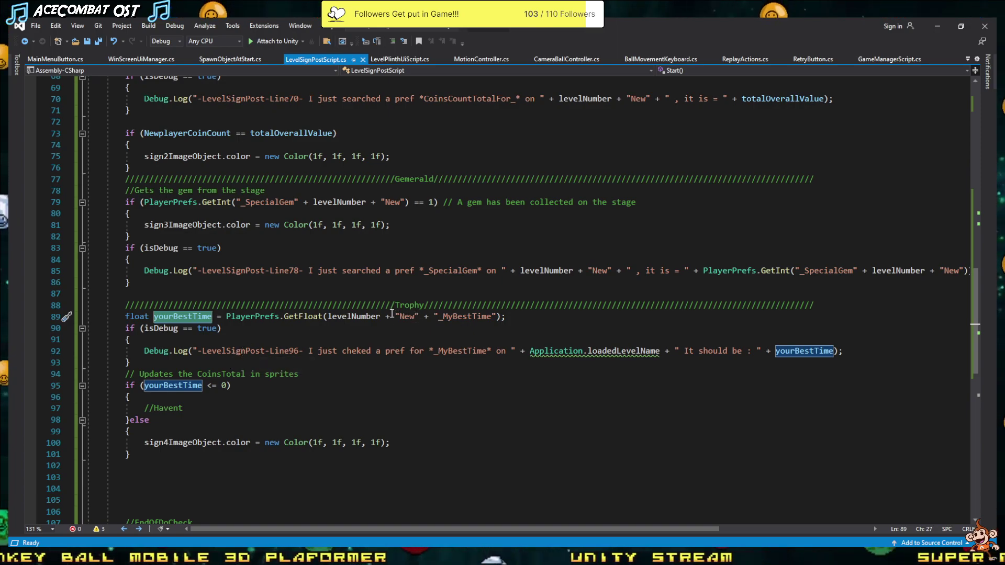
left_click(362, 314)
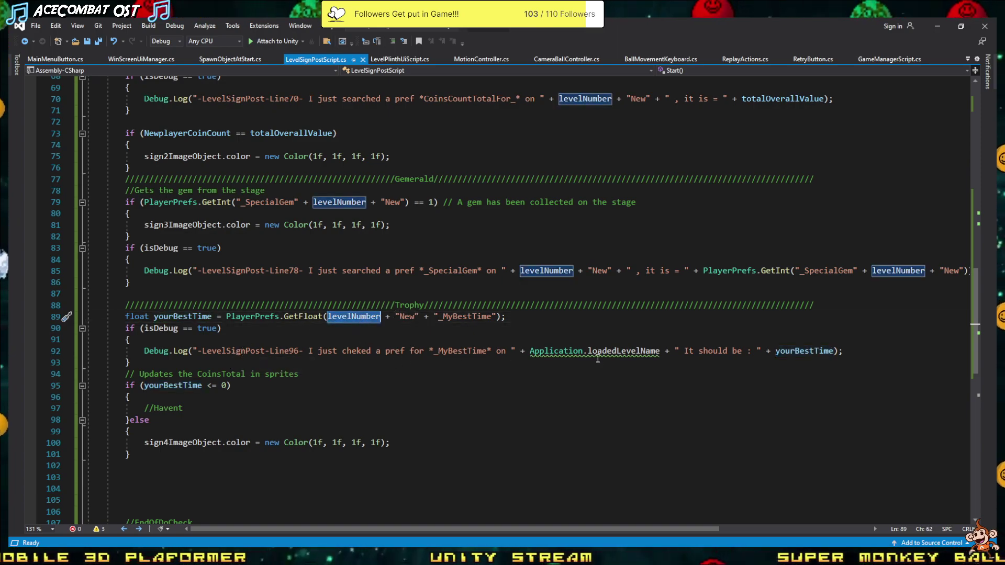
left_click_drag(660, 351, 527, 352)
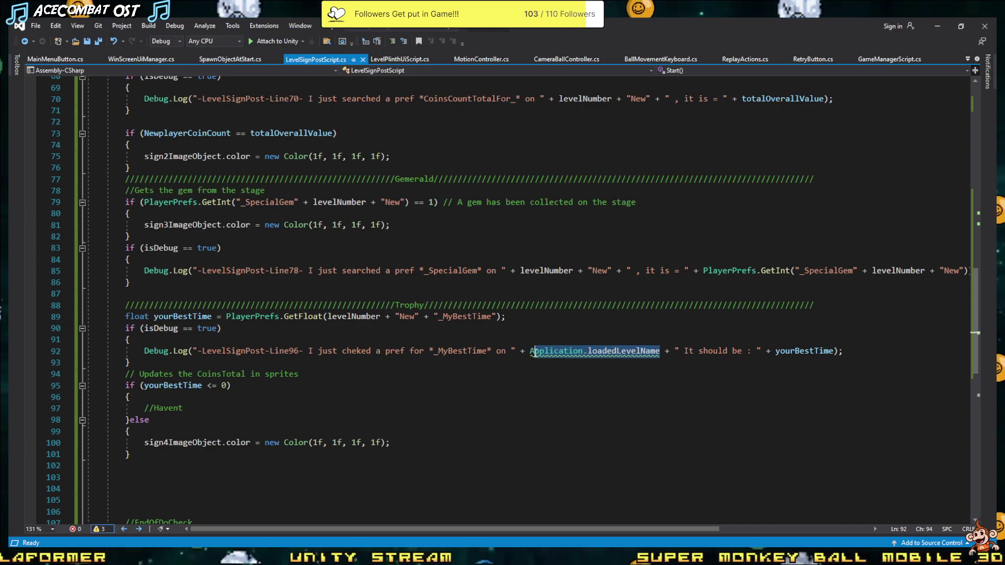
- Log levelNumber instead of the loaded level name in the trophy debug message and save
type("levelNumber")
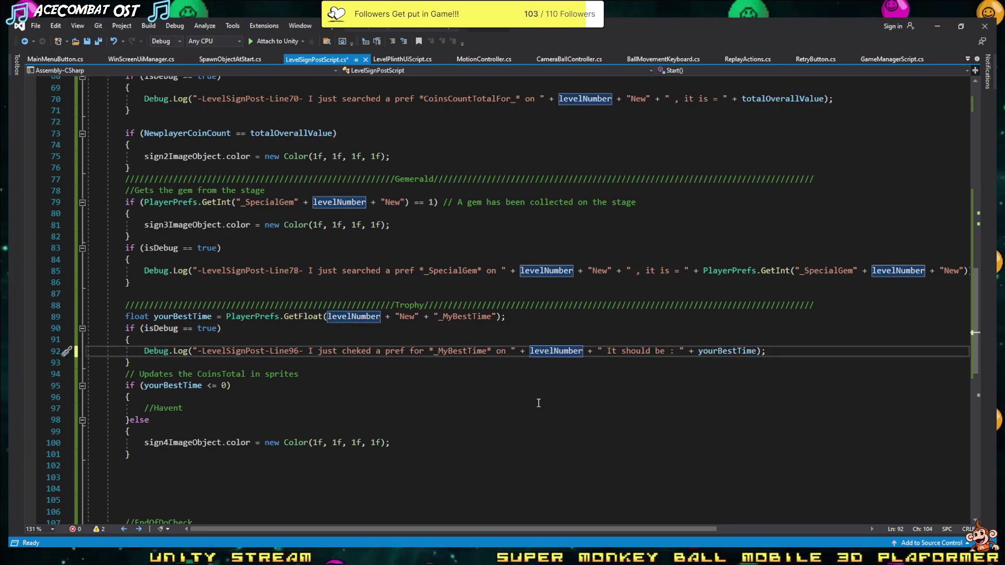
key("ctrl+s")
scroll(613, 343, "up", 3)
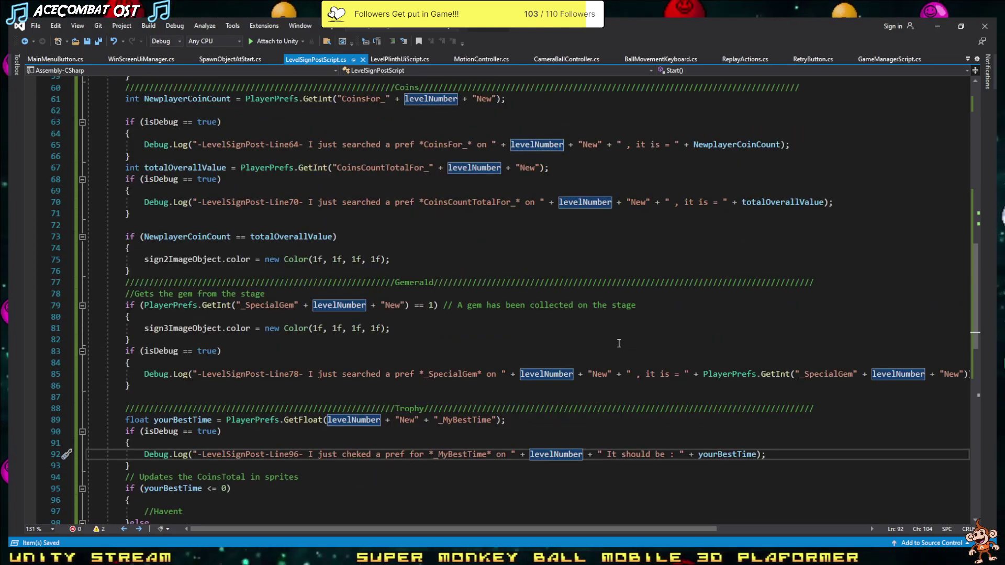
scroll(426, 428, "up", 5)
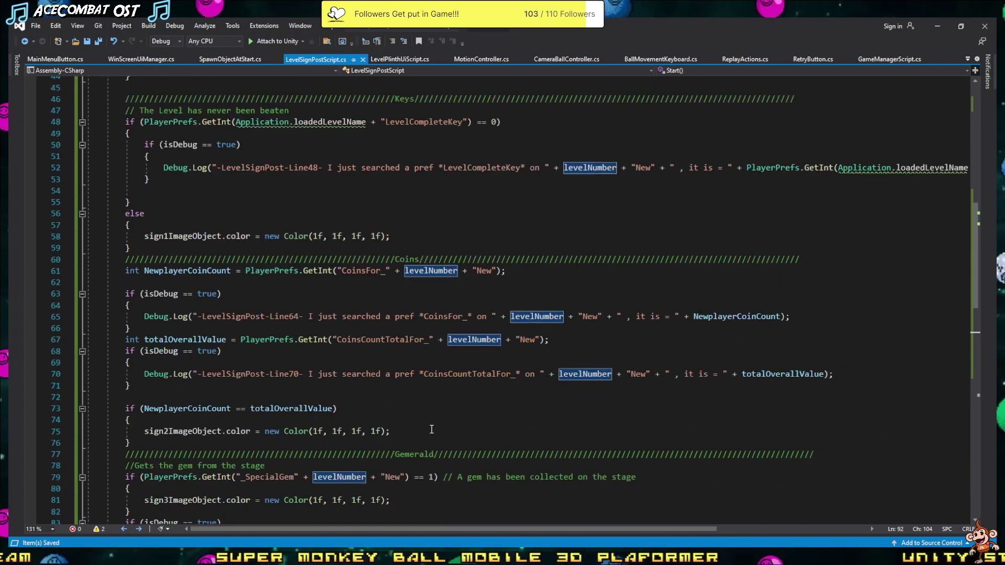
scroll(390, 418, "up", 5)
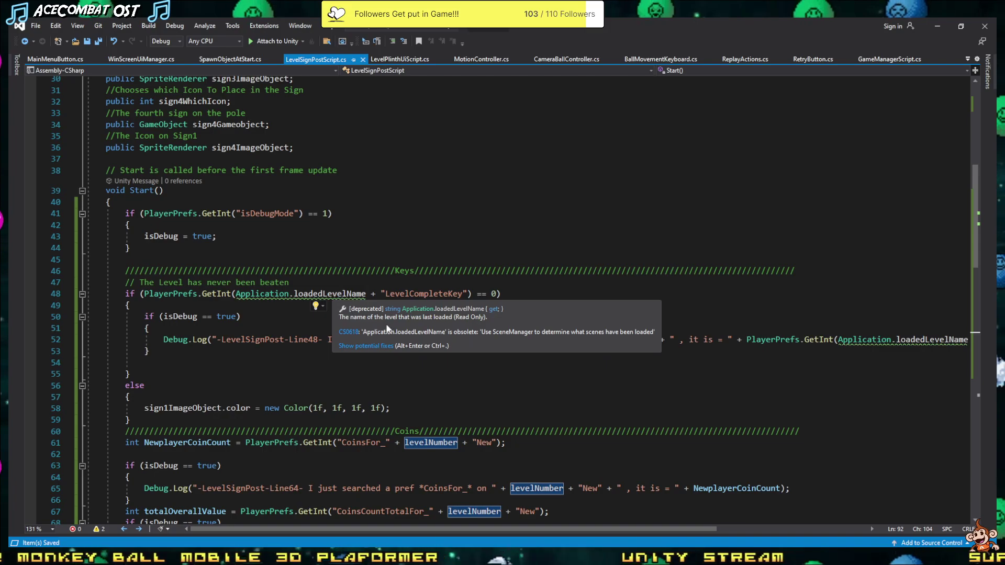
scroll(346, 304, "down", 1)
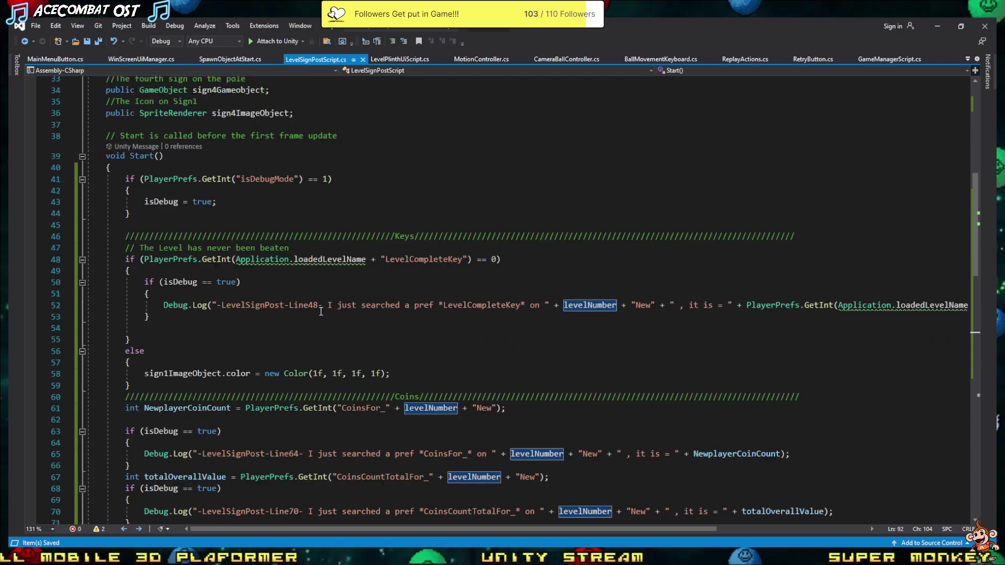
scroll(314, 324, "down", 11)
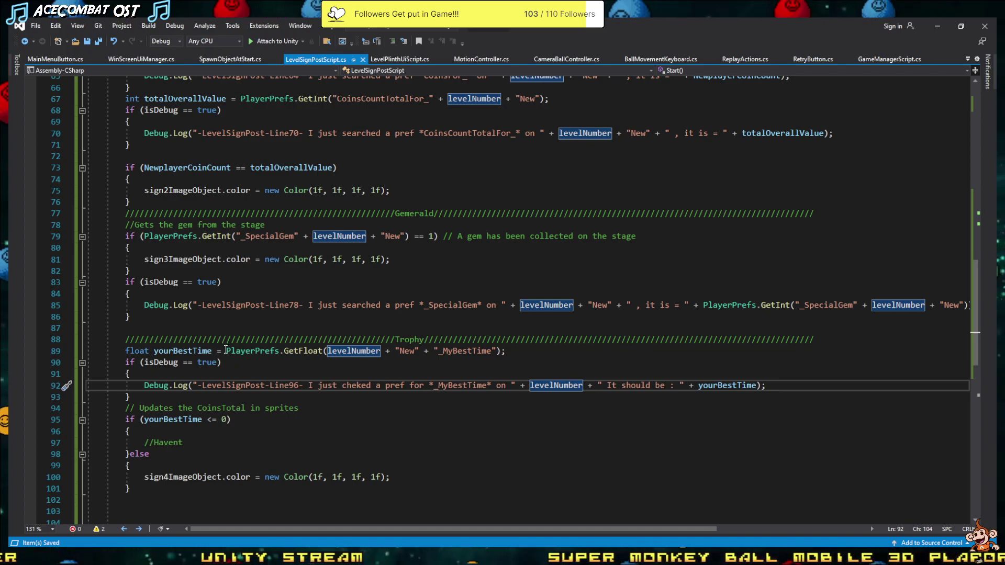
- Copy the best-time GetFloat pref lookup onto a new line above the level-complete check
left_click_drag(226, 349, 507, 351)
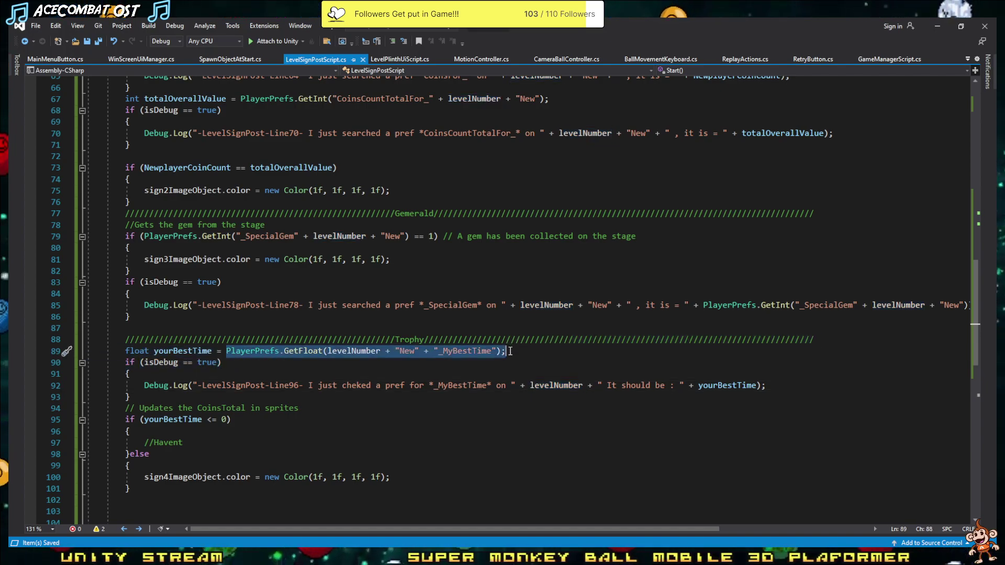
scroll(404, 330, "up", 6)
scroll(267, 339, "up", 3)
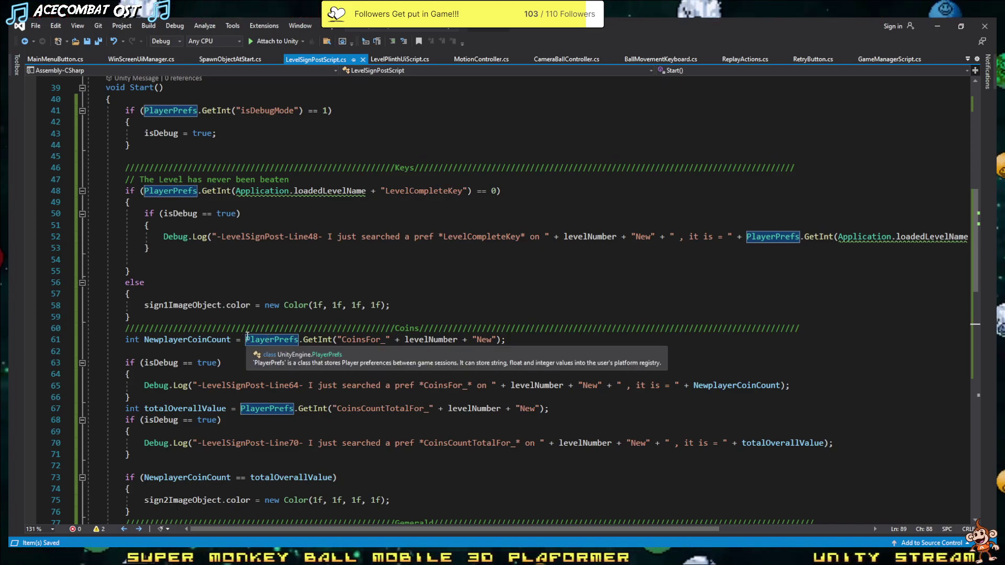
scroll(262, 282, "up", 3)
left_click(242, 305)
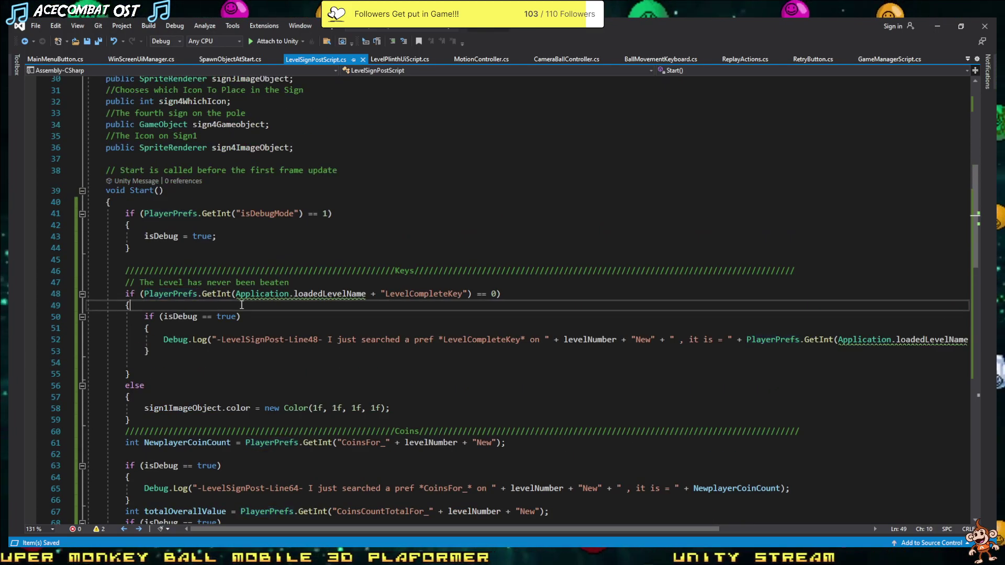
left_click(347, 281)
key("Return")
type("PlayerPrefs.GetFloat(levelNumber + \"New\" + \"_MyBestTime\");")
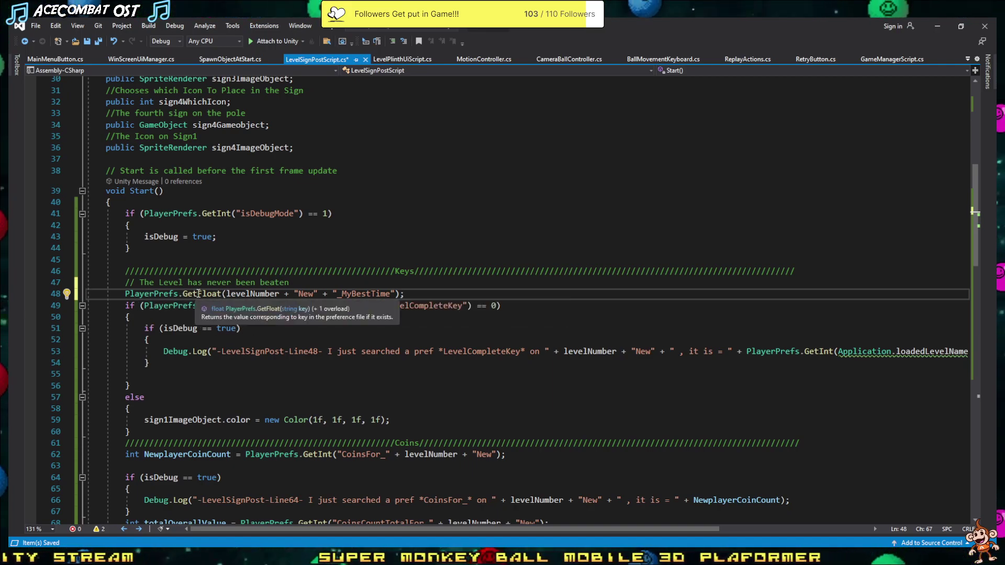
- Turn the copied lookup into GetInt(levelNumber + "New" + "LevelCompleteKey")
left_click_drag(213, 294, 196, 295)
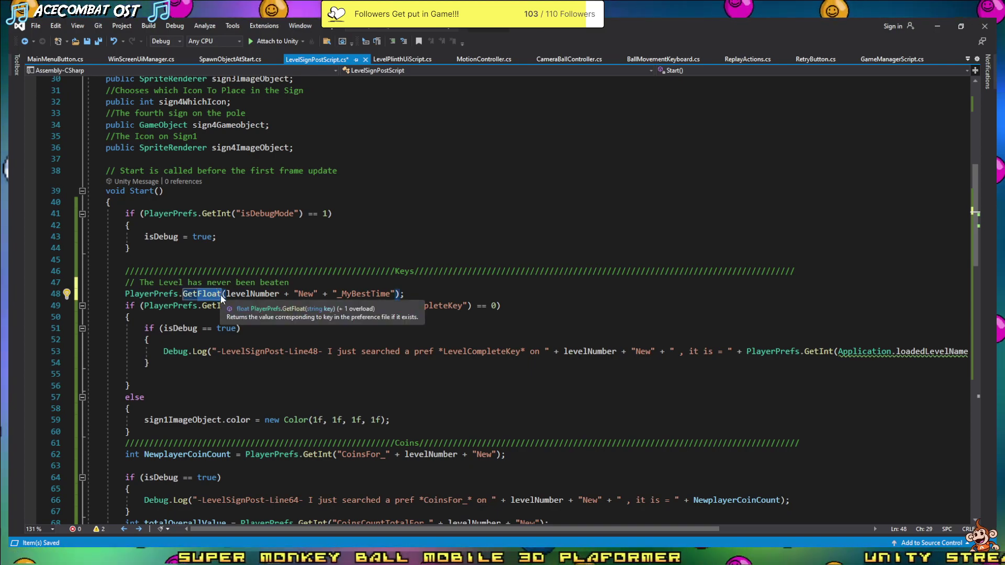
type("In")
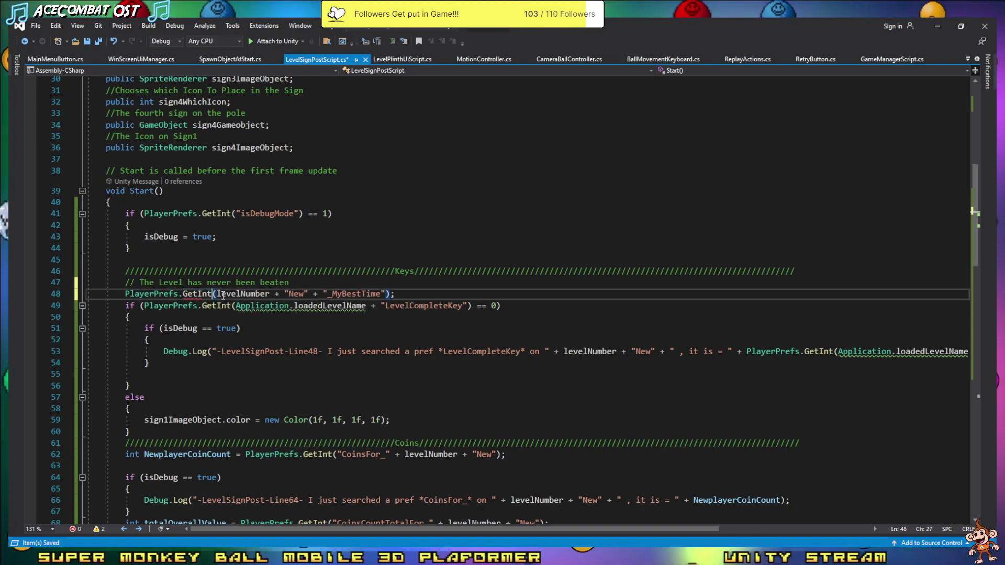
double_click(401, 306)
key("ctrl+c")
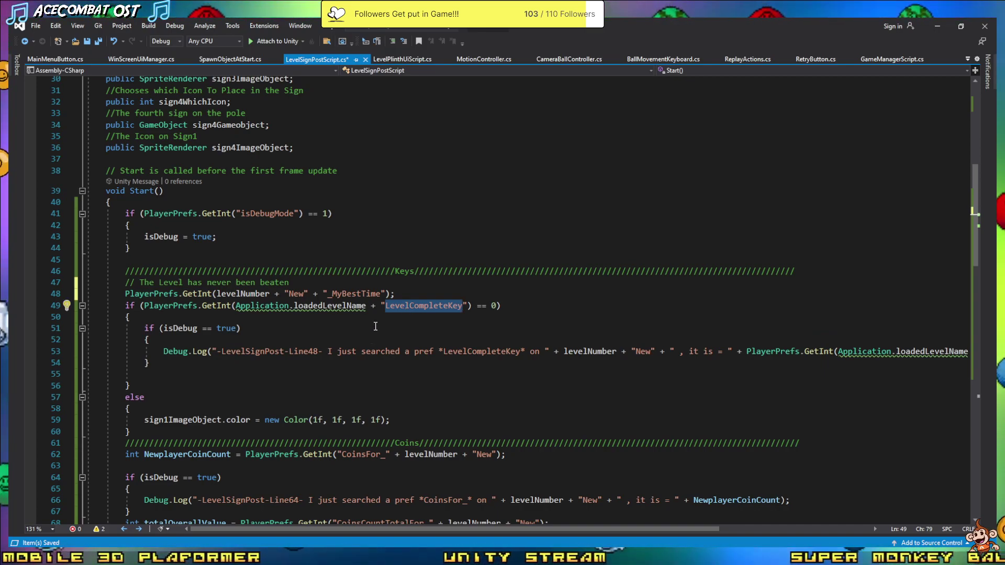
double_click(359, 295)
key("ctrl+v")
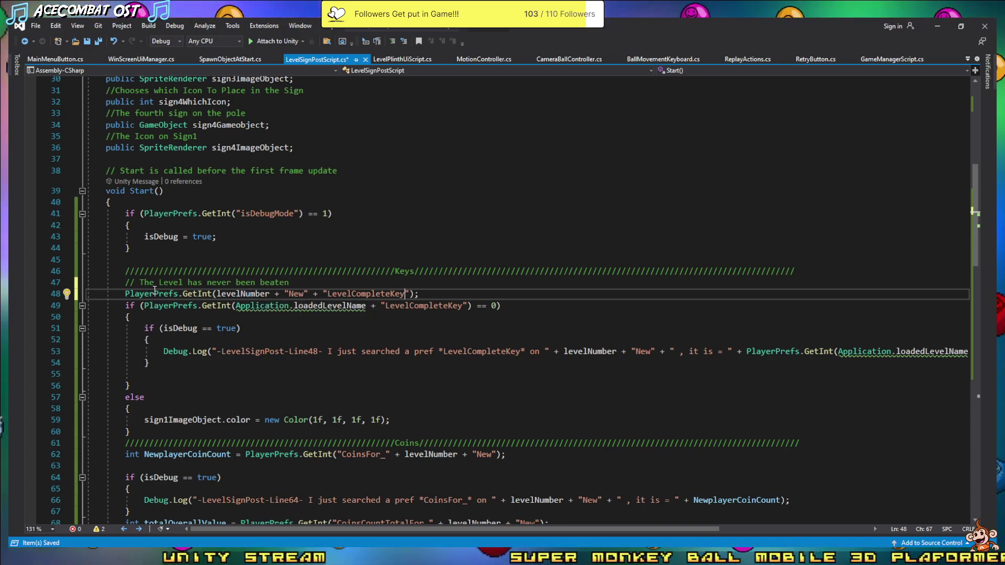
- Replace the old level-name condition in the never-beaten check with the new LevelCompleteKey lookup
left_click_drag(125, 294, 415, 294)
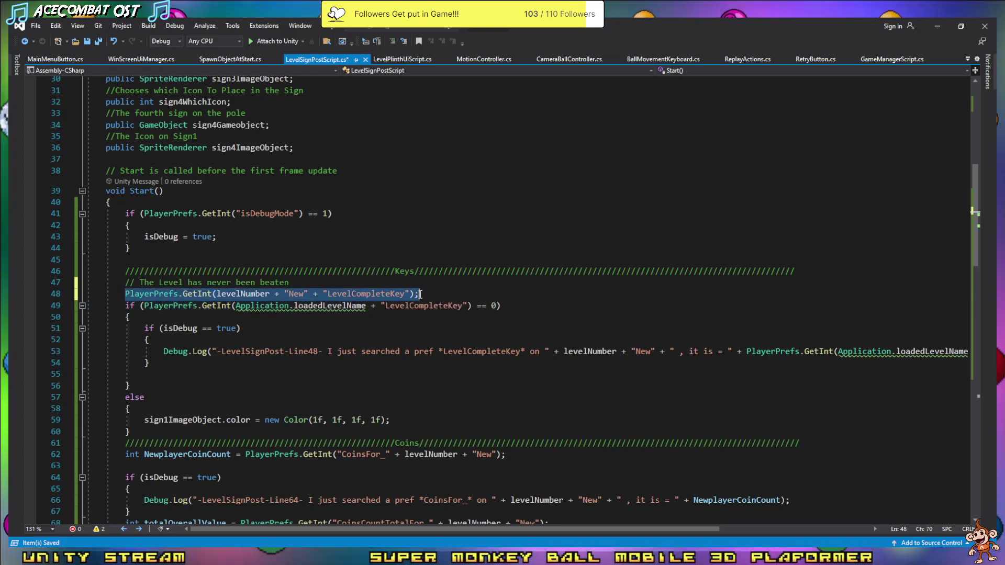
key("ctrl+x")
left_click_drag(510, 306, 225, 307)
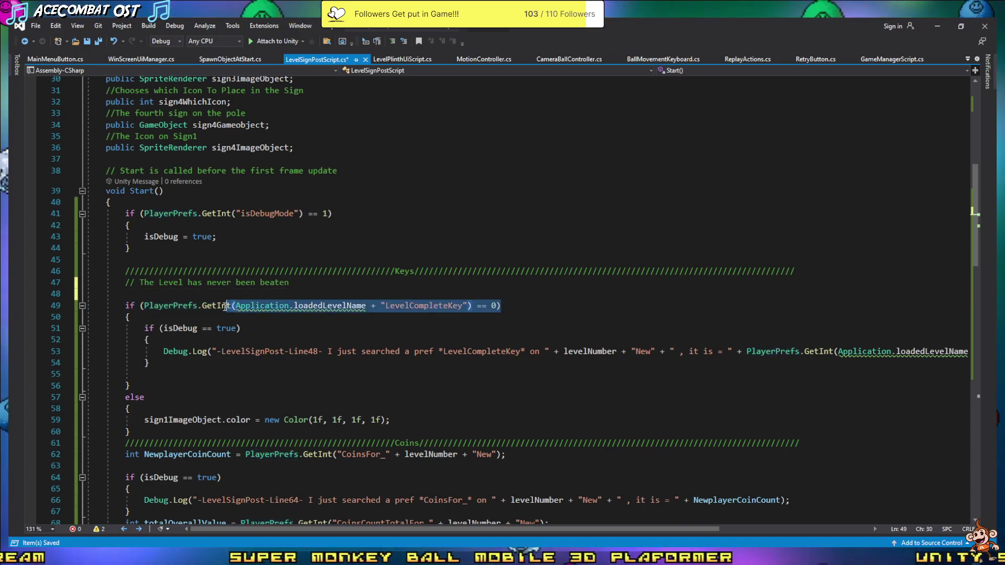
key("ctrl+v")
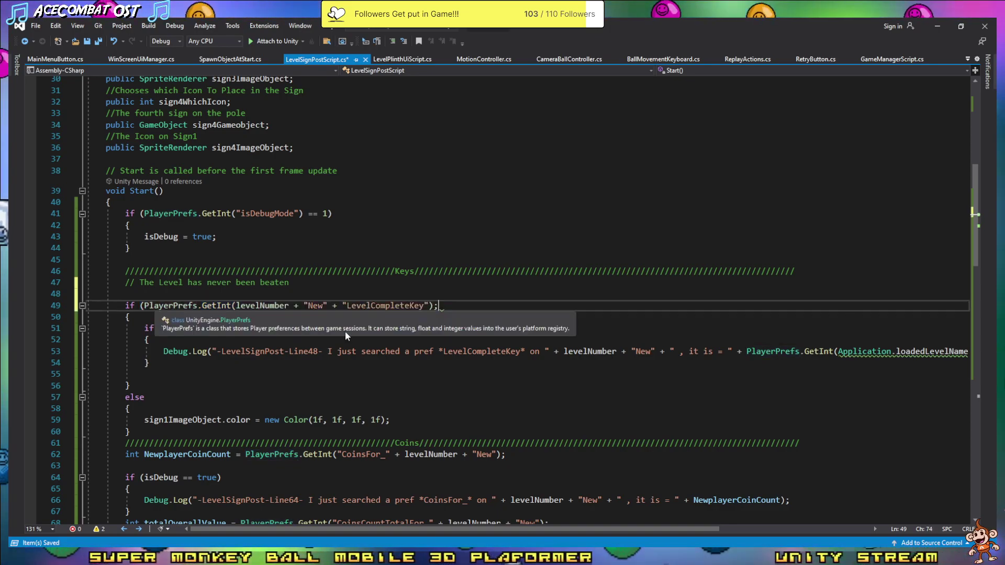
key("ctrl+z")
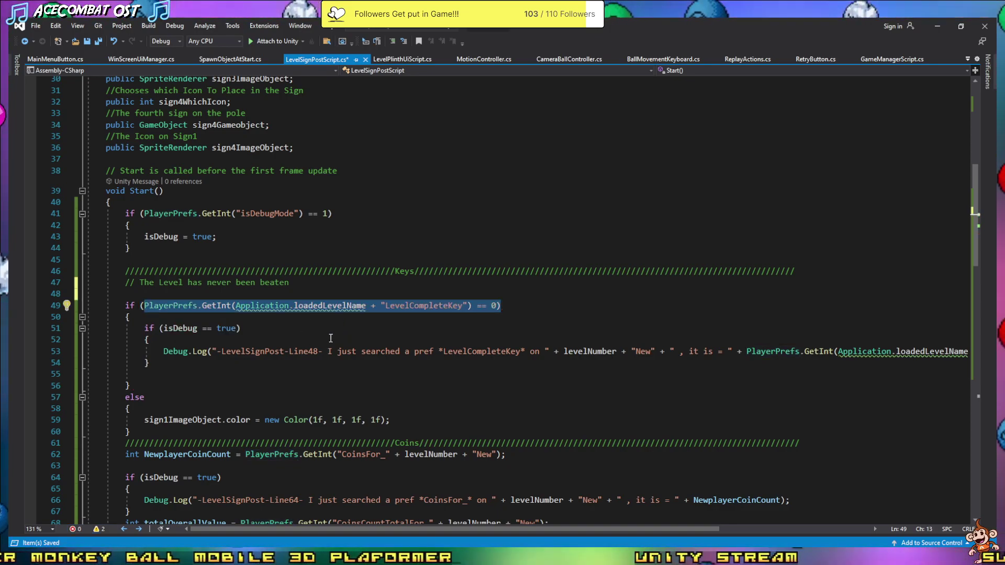
key("ctrl+v")
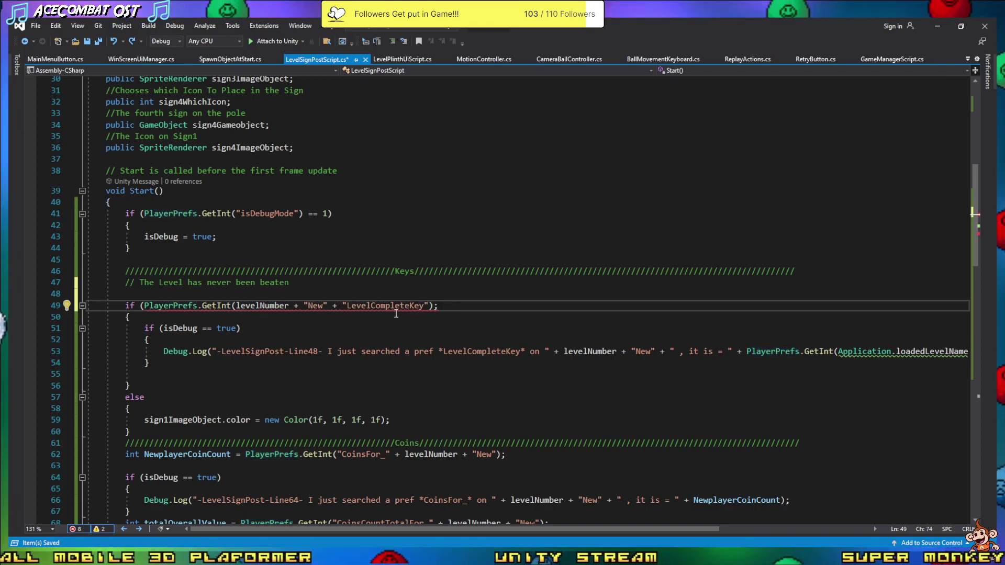
mouse_move(434, 306)
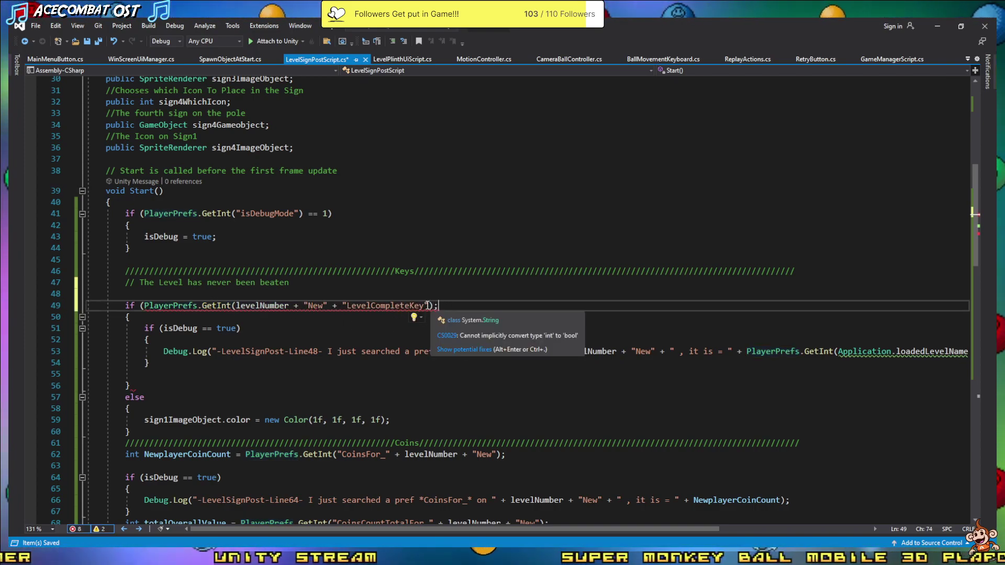
left_click(433, 306)
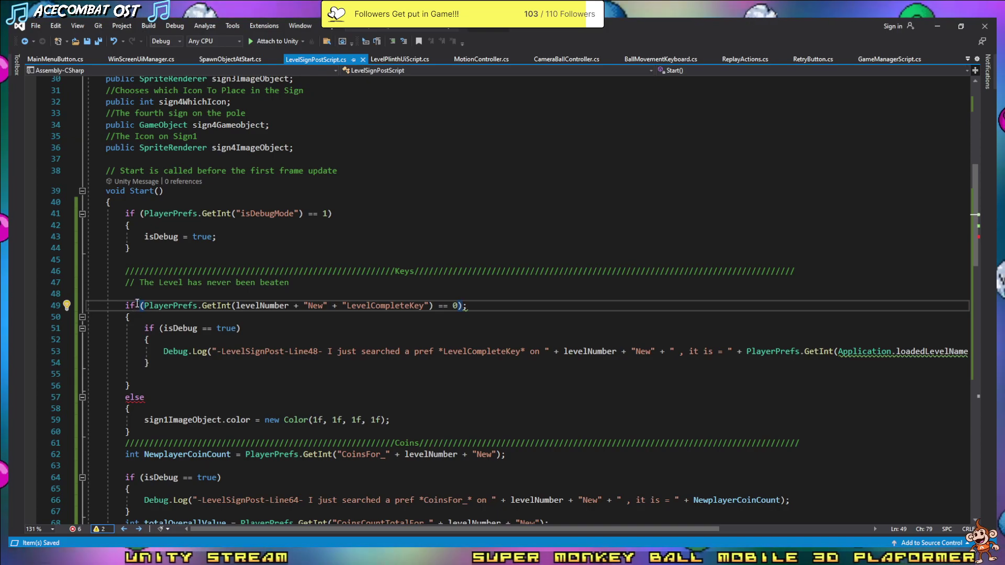
- Change the LevelCompleteKey comparison to >= 1
left_click(135, 388)
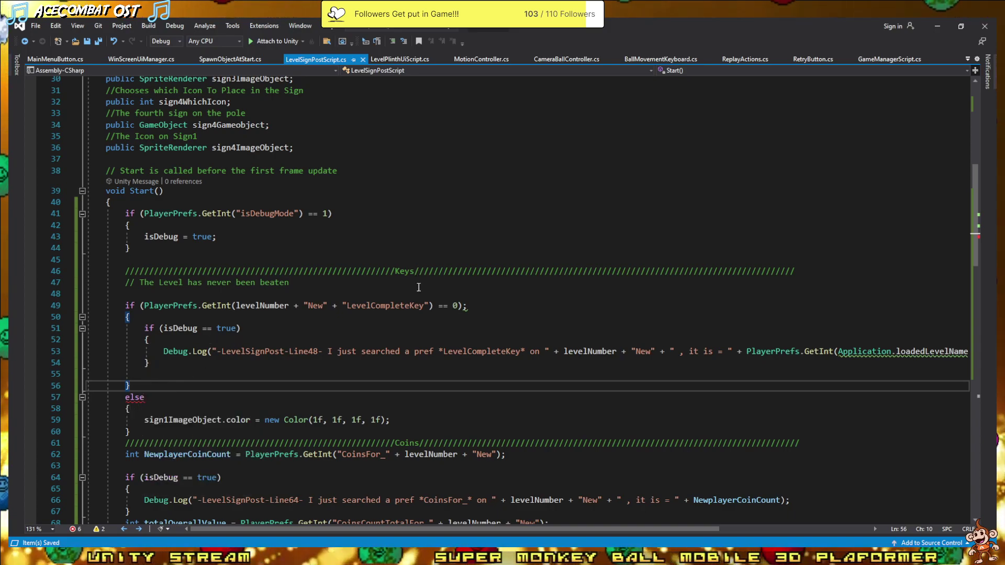
left_click(439, 306)
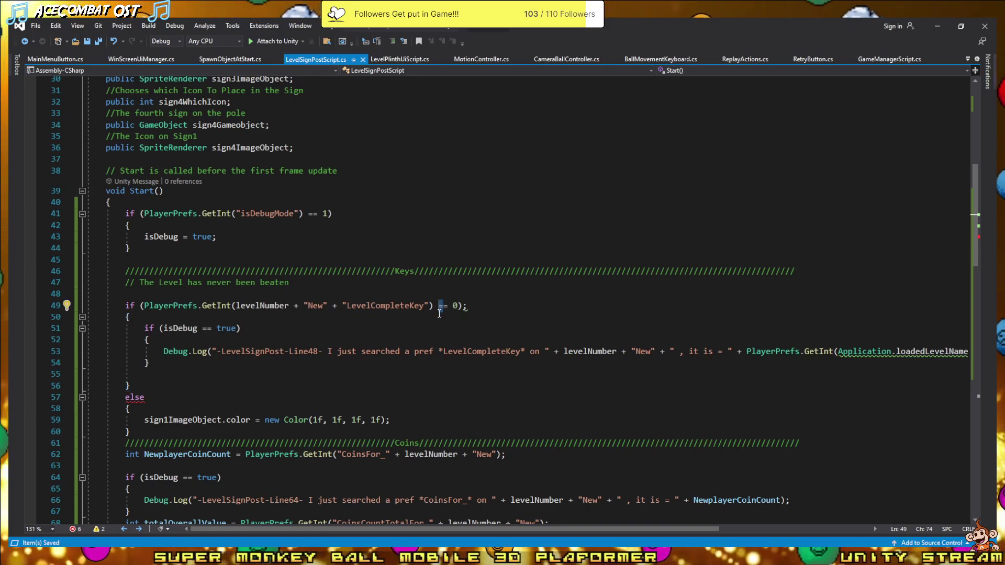
type(">")
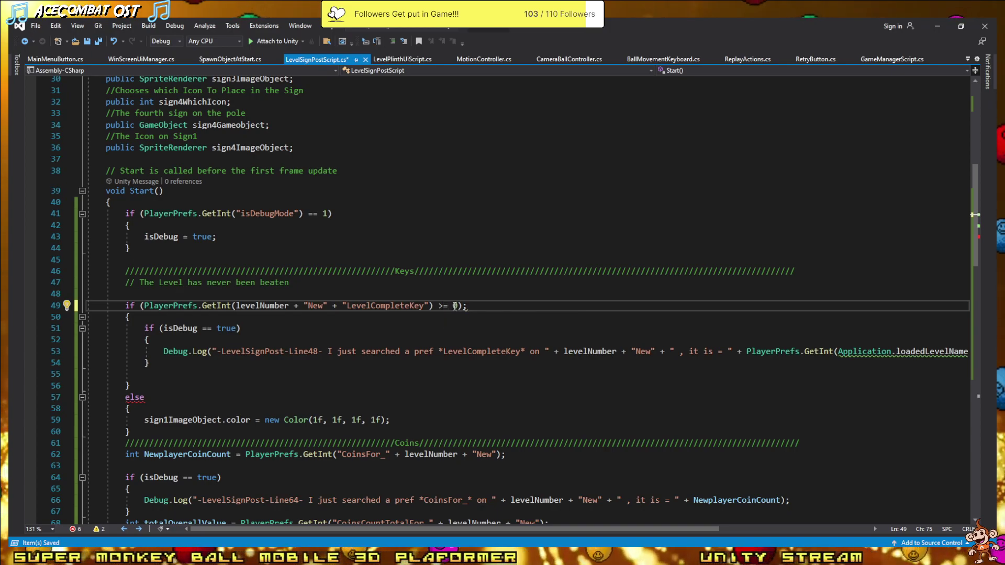
double_click(455, 307)
type("1")
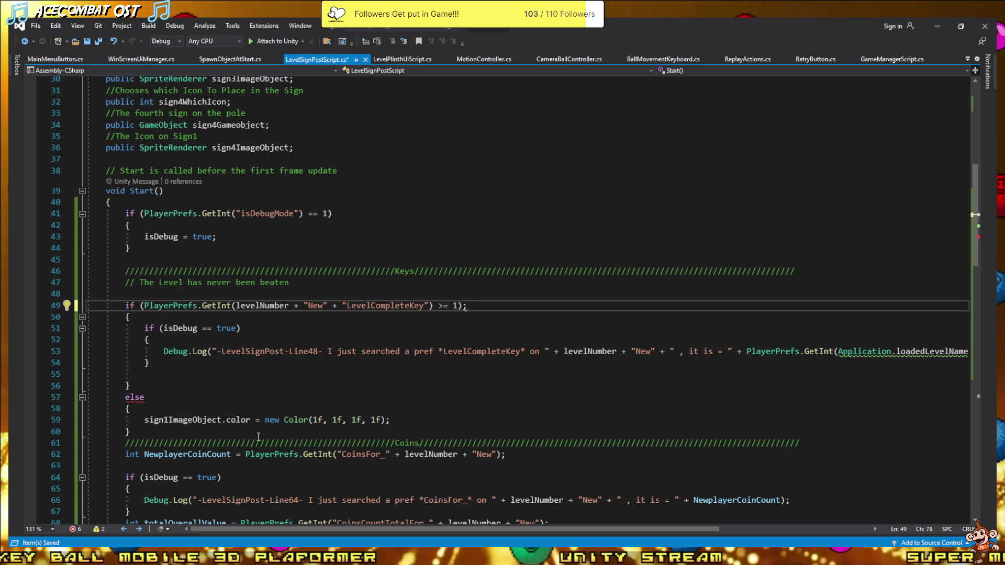
- Move the sign1 white-colour line in place of the debug log, delete the else block, and save
left_click_drag(390, 420, 145, 420)
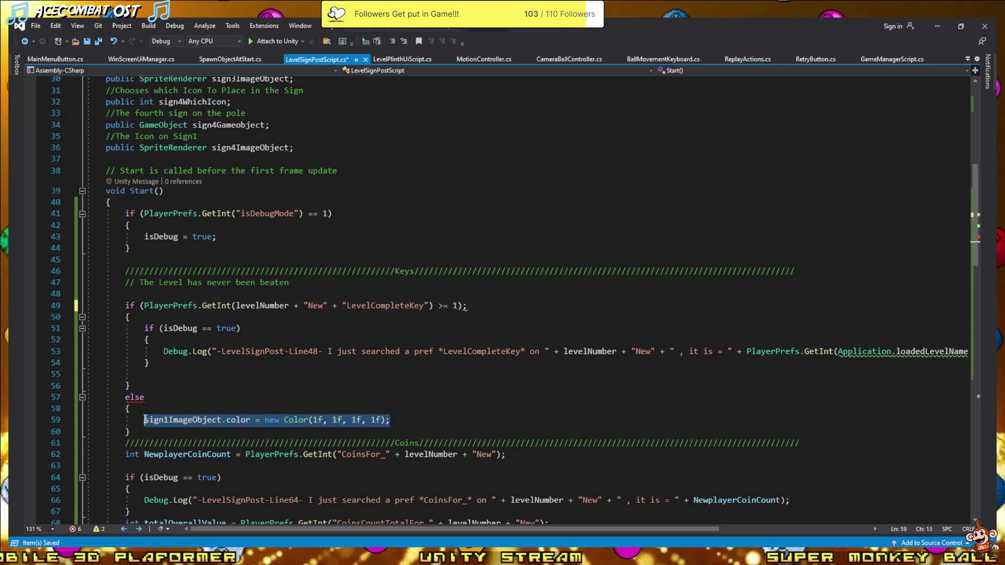
key("Delete")
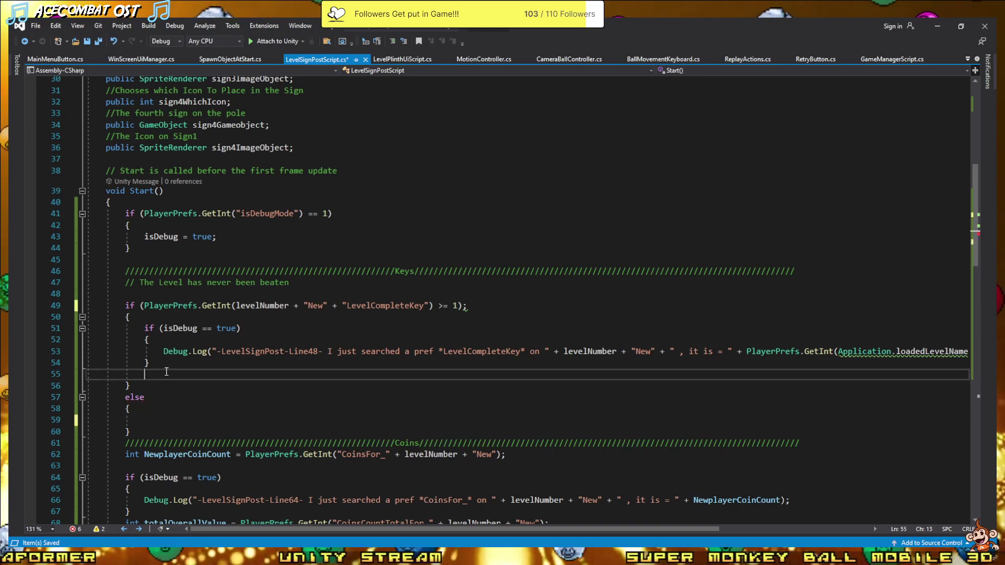
left_click_drag(144, 374, 10, 329)
key("ctrl+v")
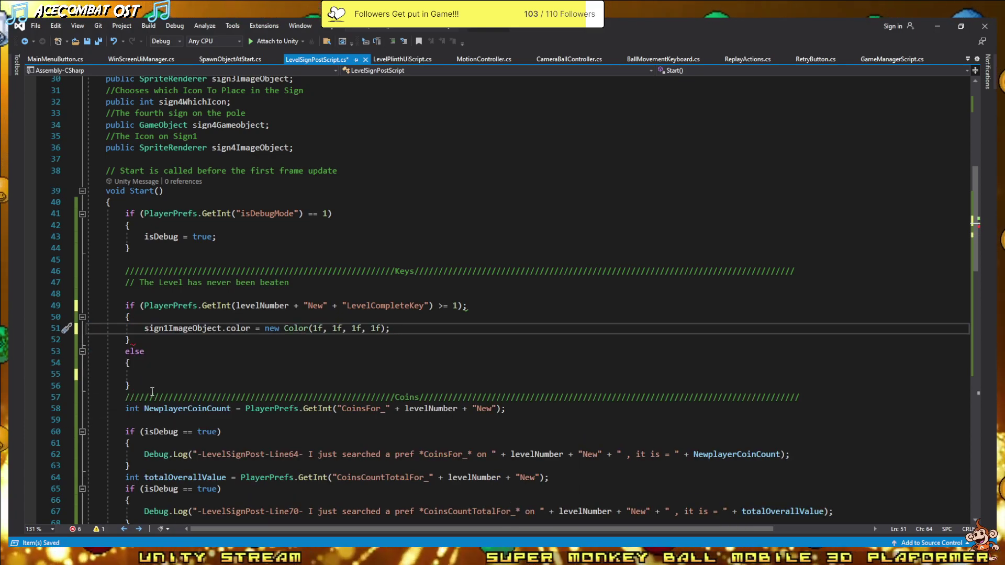
left_click_drag(130, 386, 116, 351)
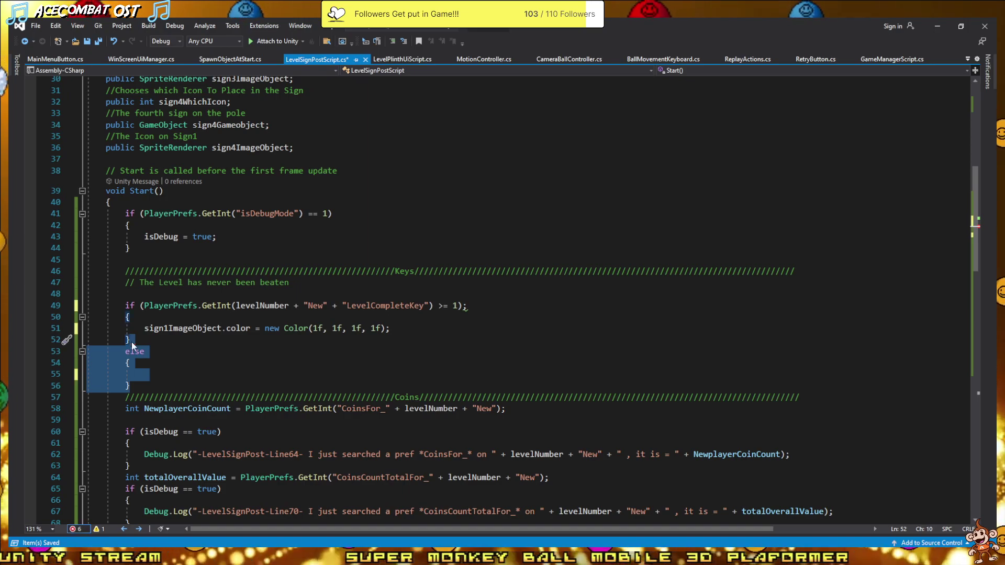
key("BackSpace")
key("BackSpace")
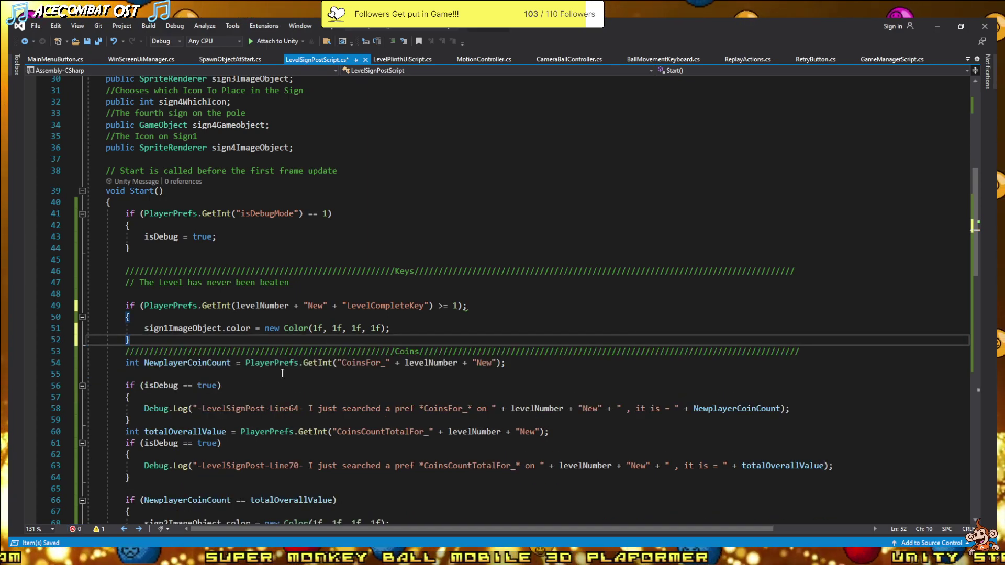
key("ctrl+s")
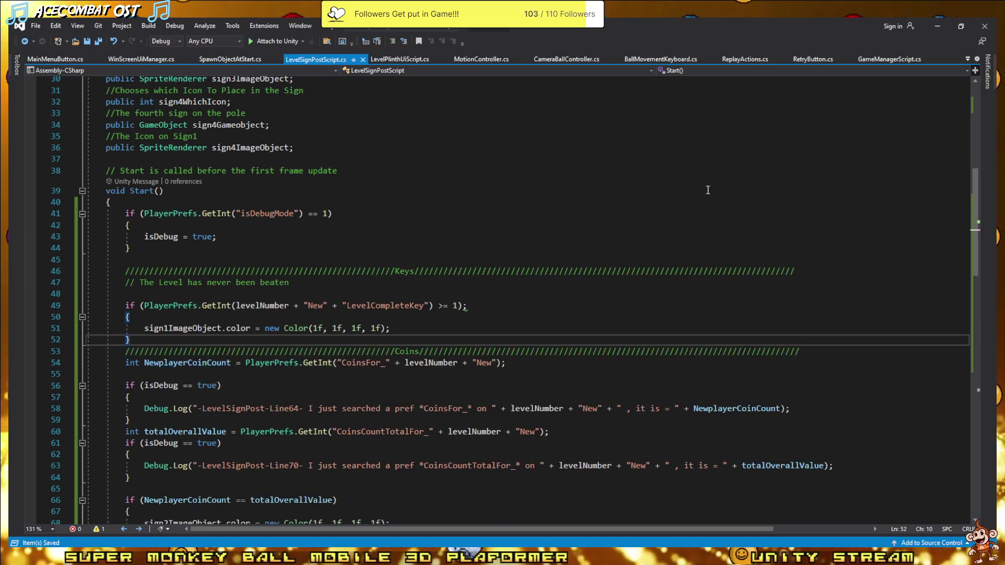
left_click(938, 26)
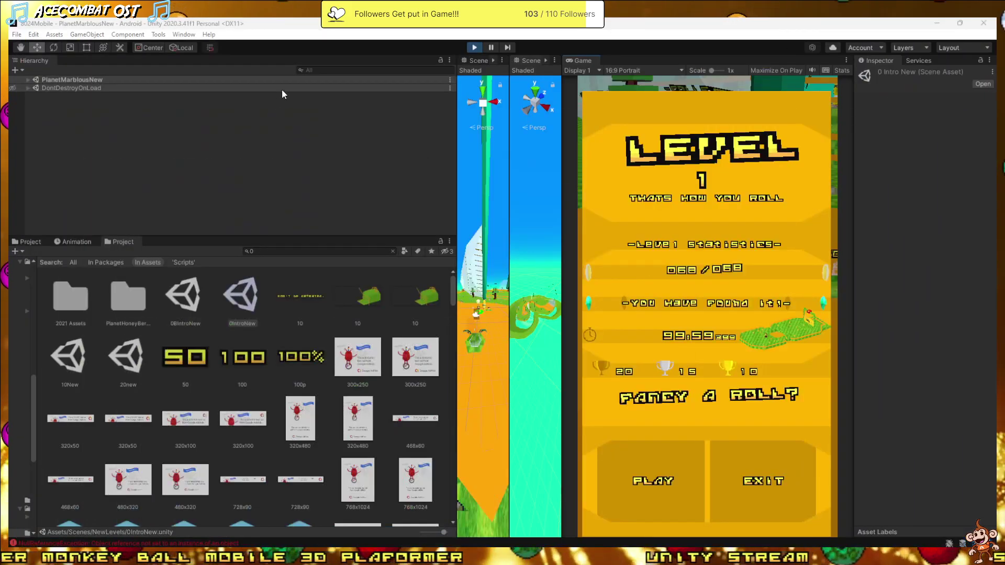
- Restart play mode, check the forum, Twitch, OBS, Discord and soundtrack windows, then return to Unity
left_click(475, 47)
left_click(475, 47)
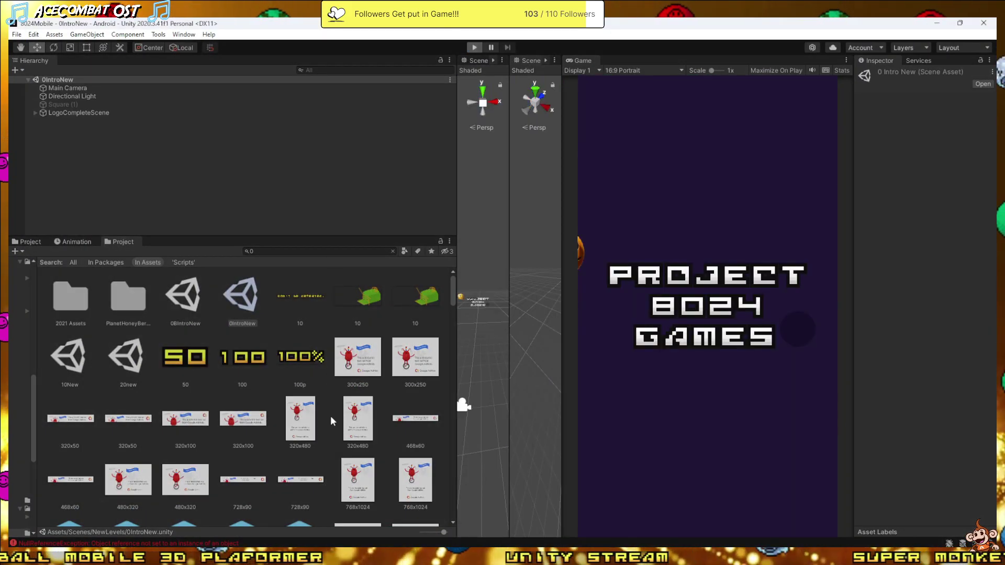
left_click(253, 526)
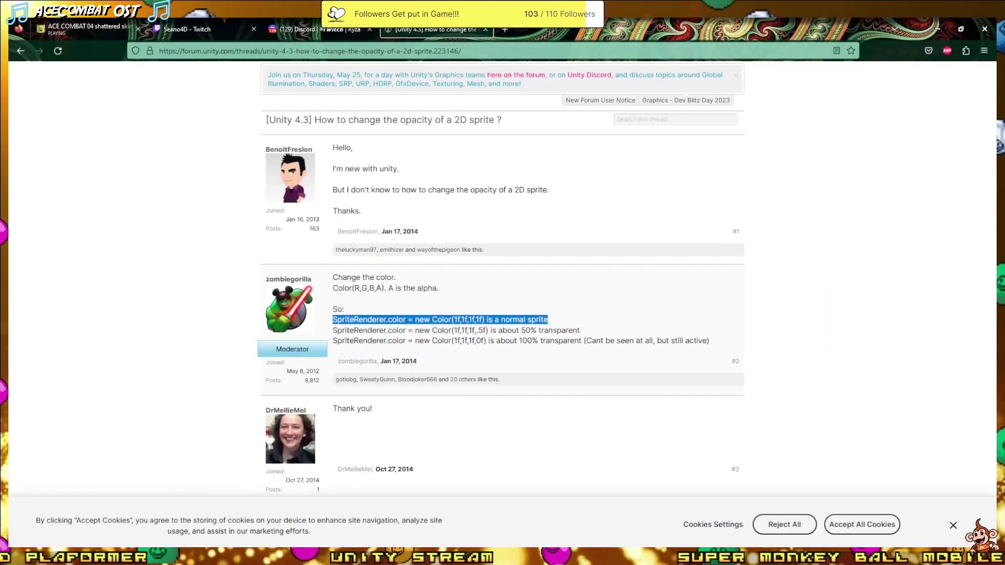
left_click(208, 27)
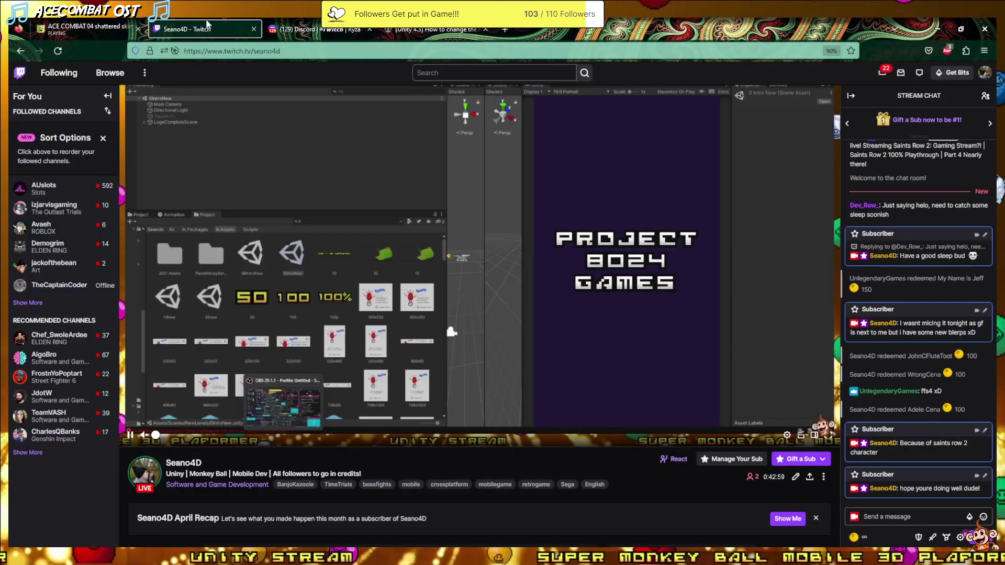
key("alt+Tab")
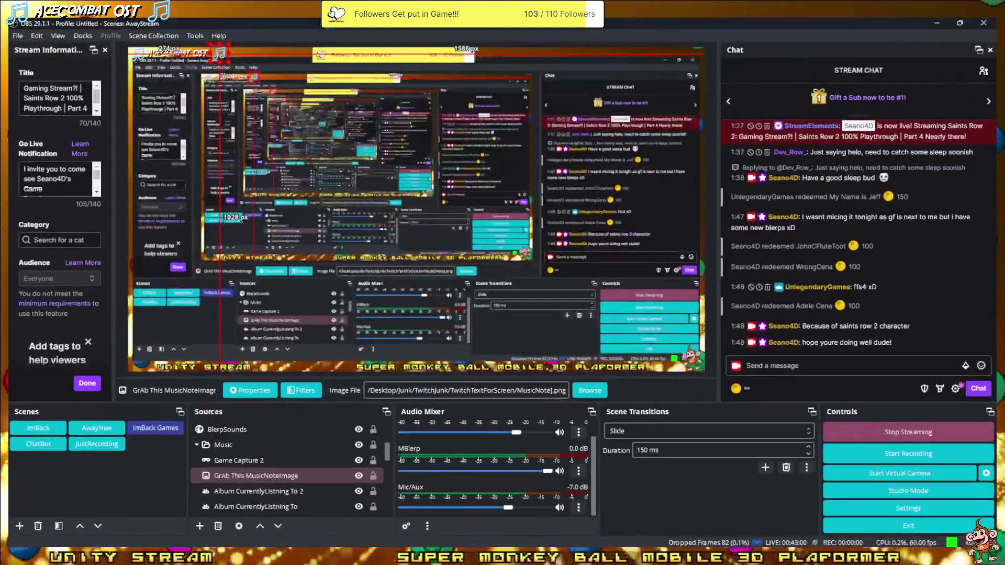
left_click(934, 24)
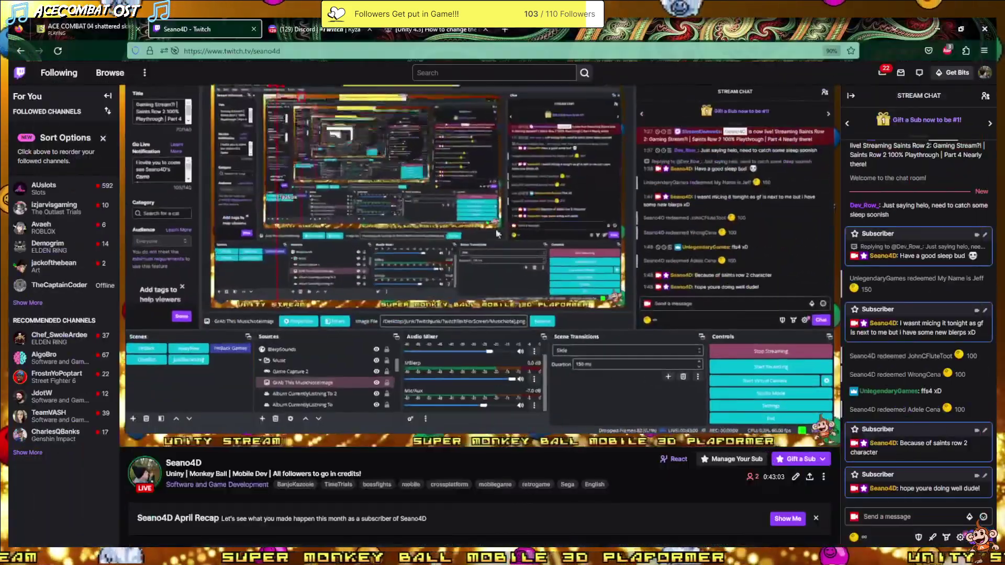
left_click(318, 27)
left_click(86, 28)
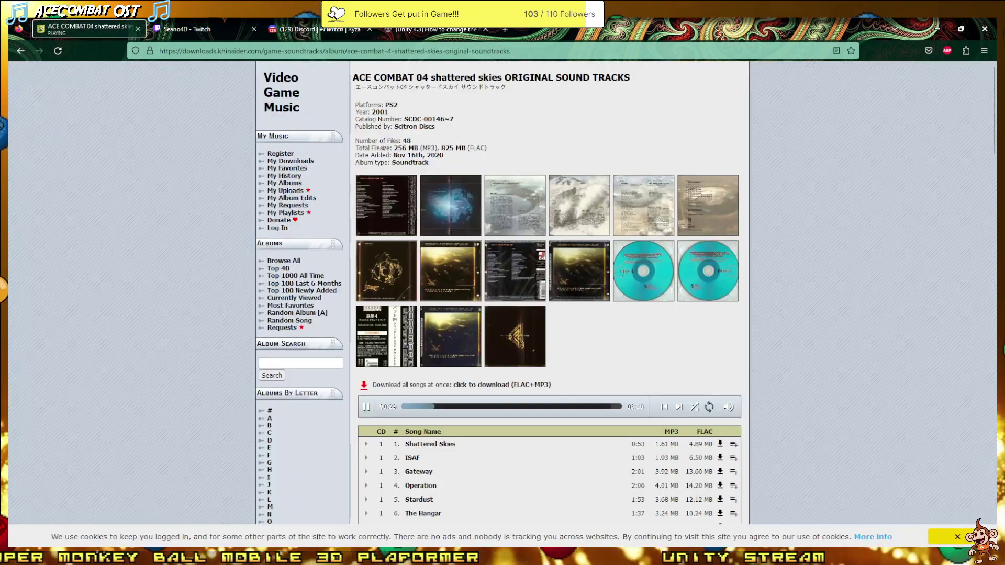
left_click(937, 29)
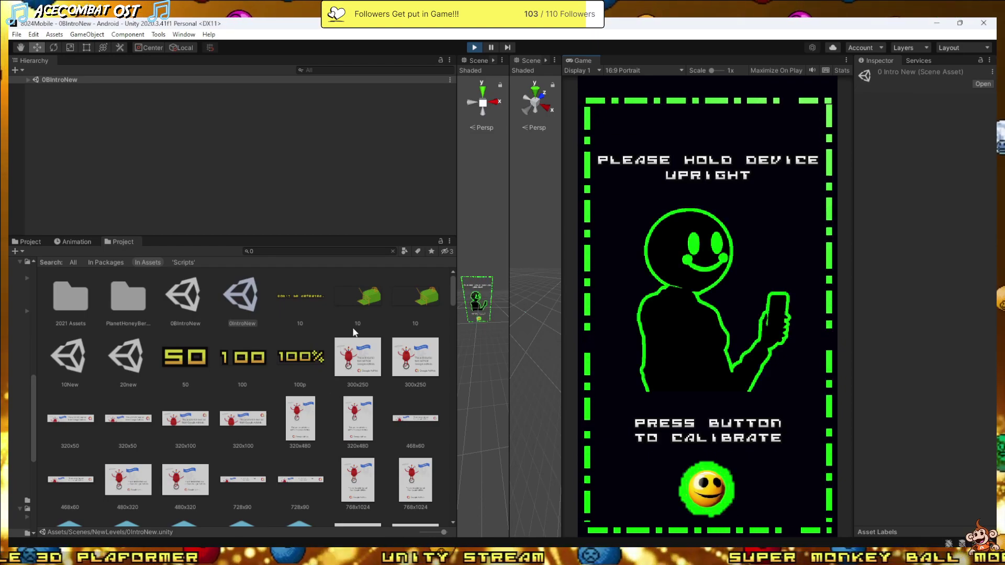
- Calibrate, load PlanetMarblousNew from Select World, stop the game, and go back to Visual Studio
left_click(708, 449)
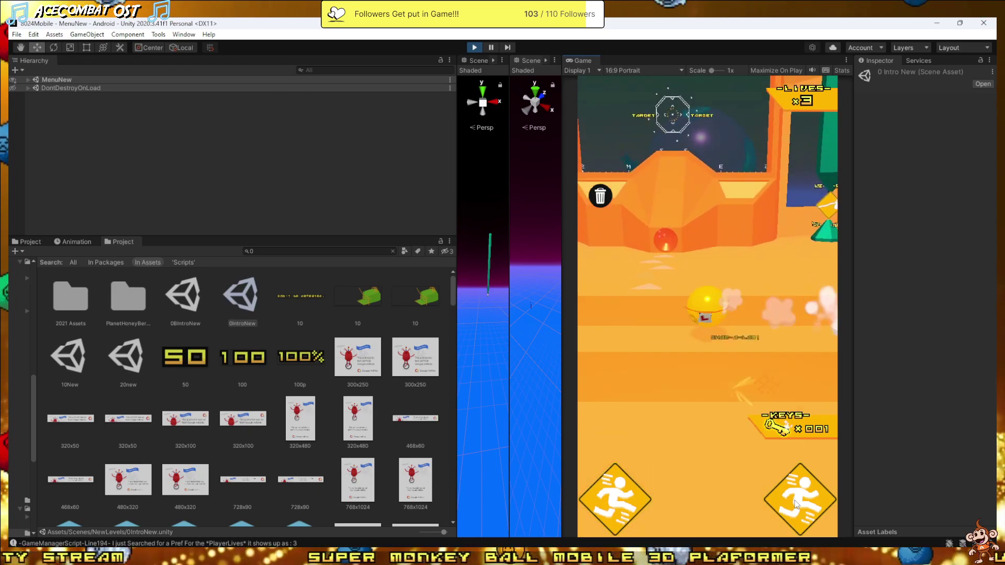
left_click(727, 452)
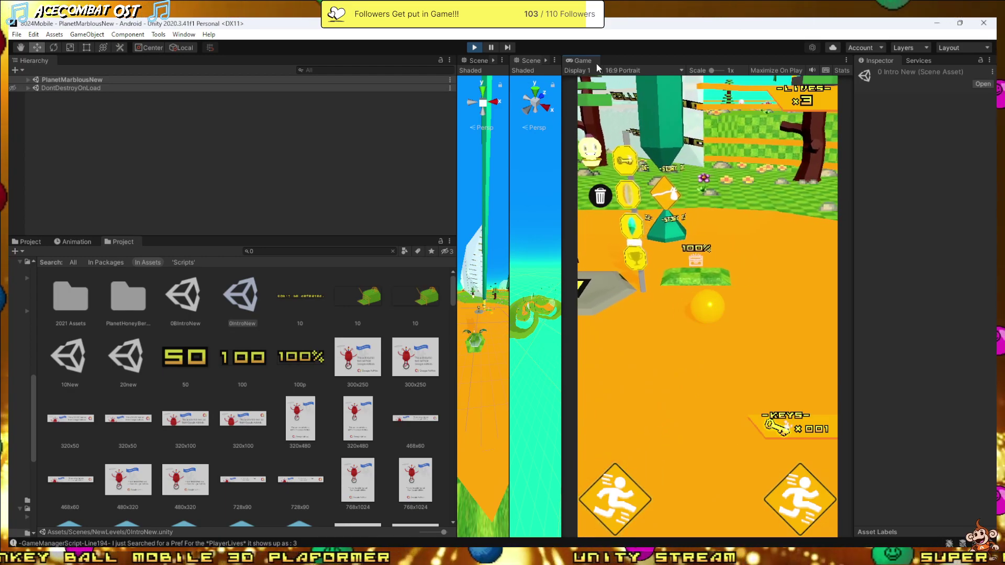
left_click(475, 47)
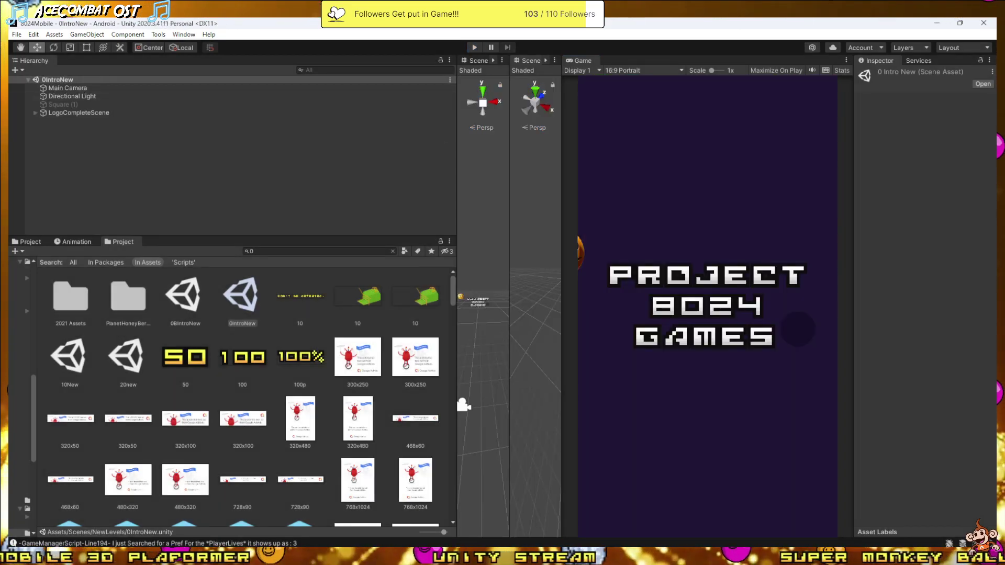
key("alt+Tab")
- Scroll through Start() in LevelSignPostScript.cs, then start Play mode again in Unity
scroll(232, 329, "down", 1)
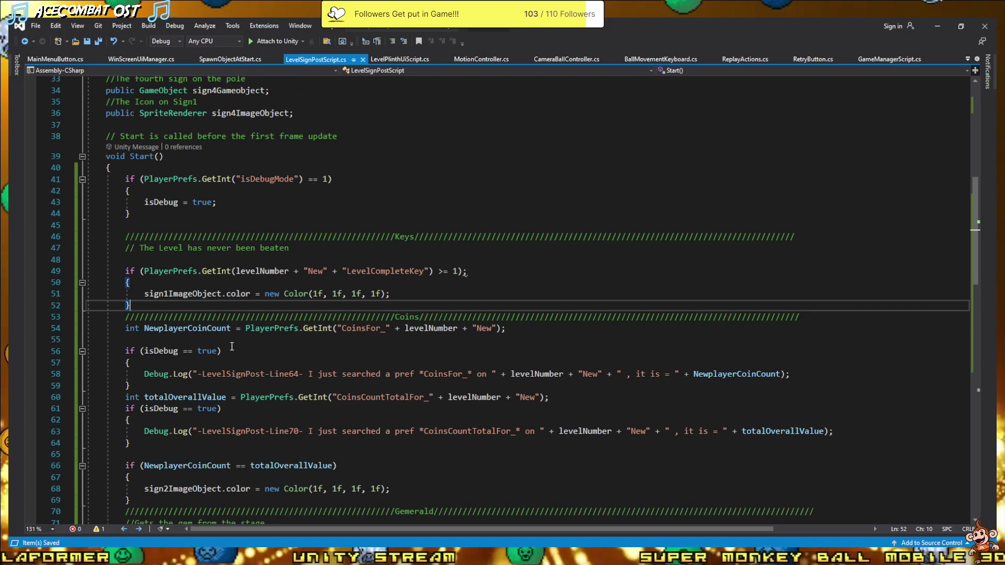
scroll(242, 442, "down", 3)
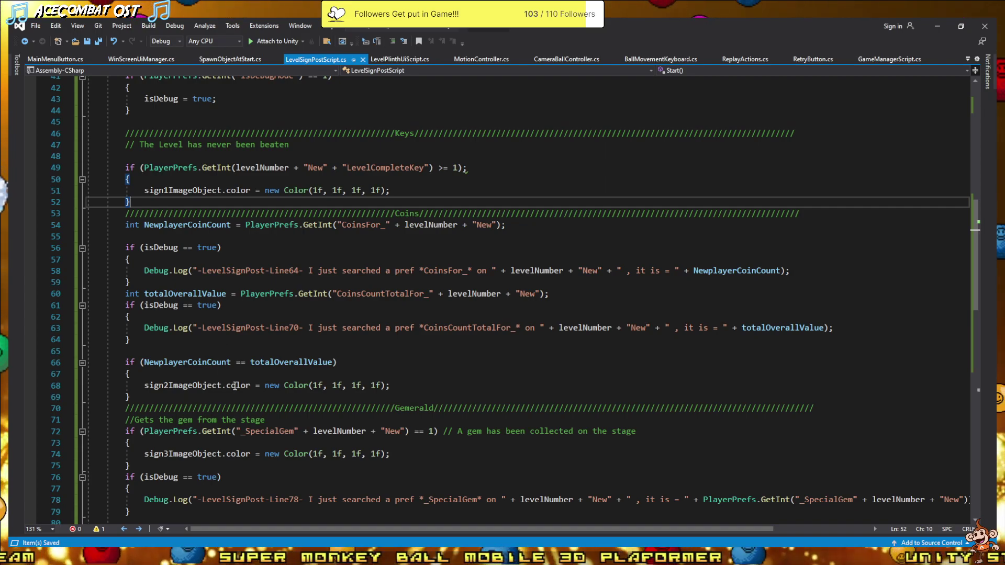
left_click(935, 27)
left_click(475, 48)
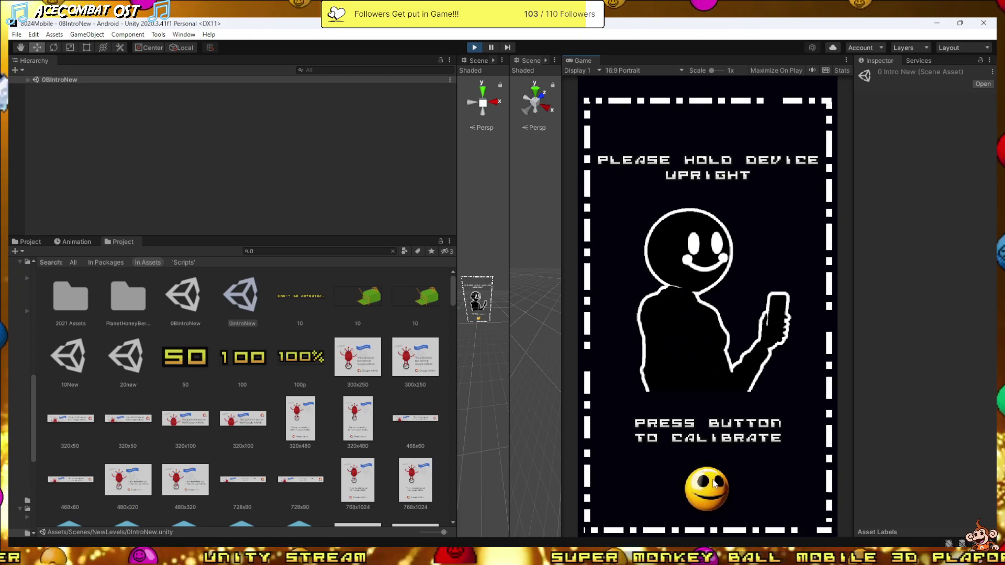
- Calibrate, clear the Console, play Planet Marblous to see the IndexOutOfRangeException, then stop Play mode
left_click(707, 488)
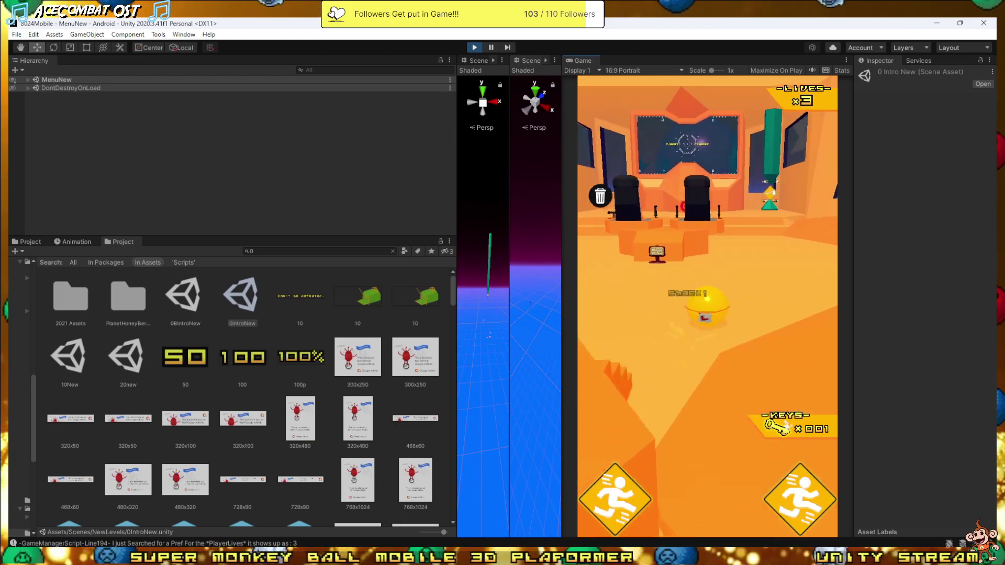
key("ctrl+shift+c")
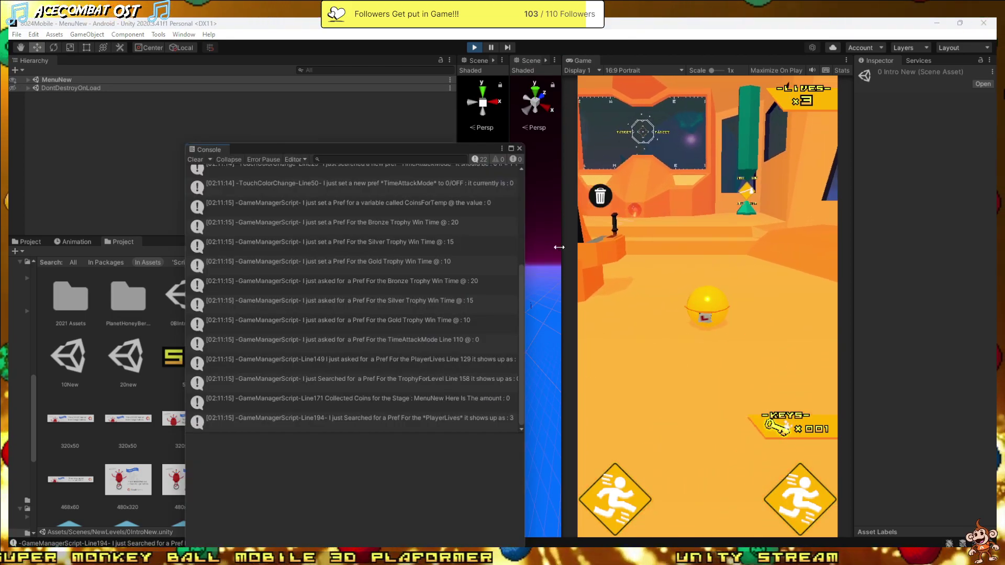
left_click(193, 159)
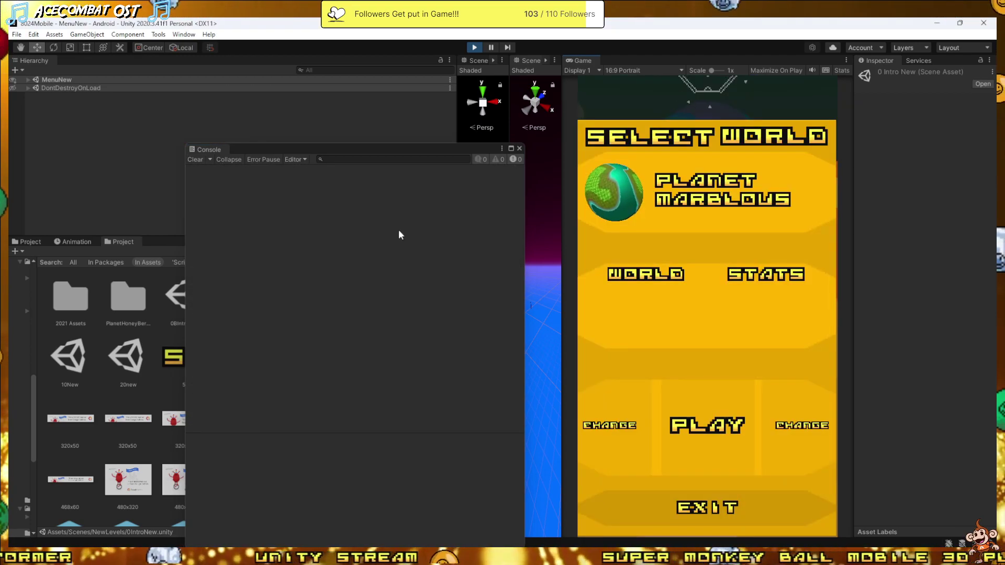
left_click(701, 426)
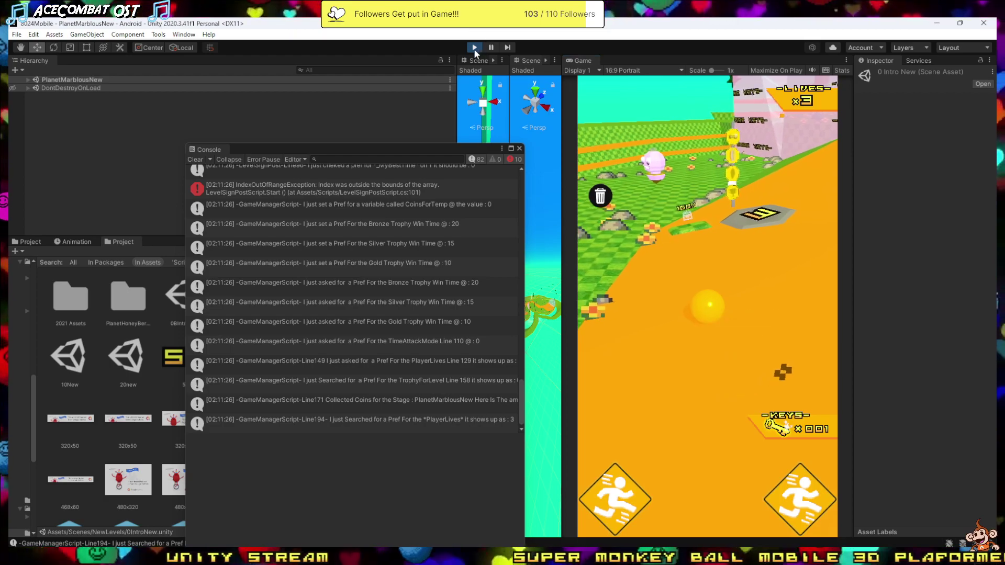
key("ctrl+p")
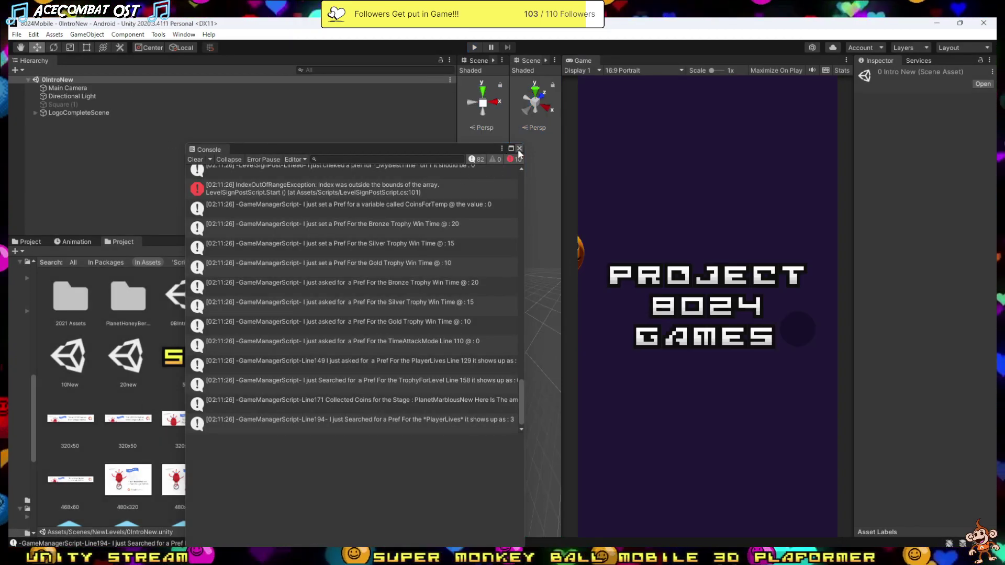
- Strip the coin sign's condition on line 66 down to an empty if (), then view GameManagerScript.cs
left_click(520, 150)
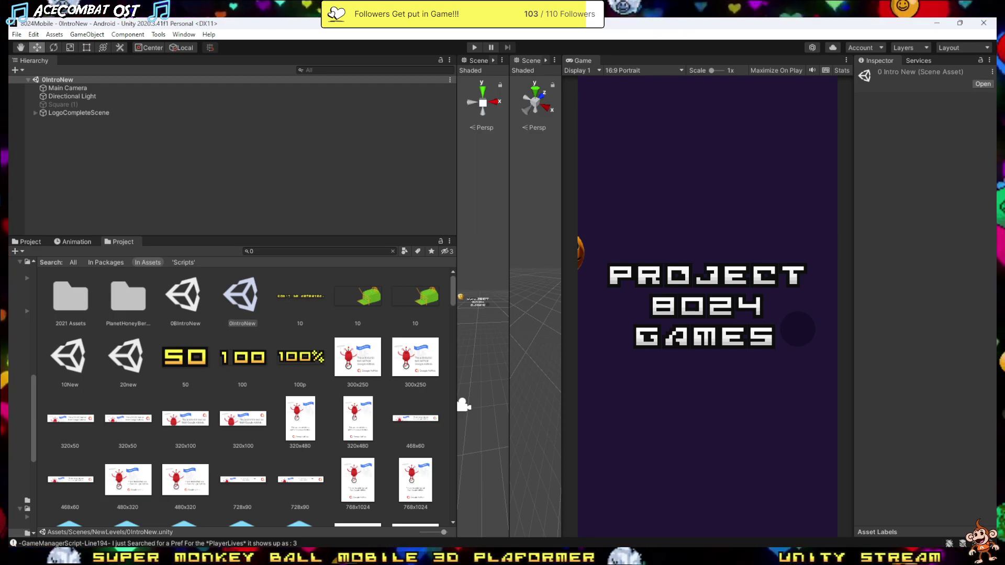
key("alt+Tab")
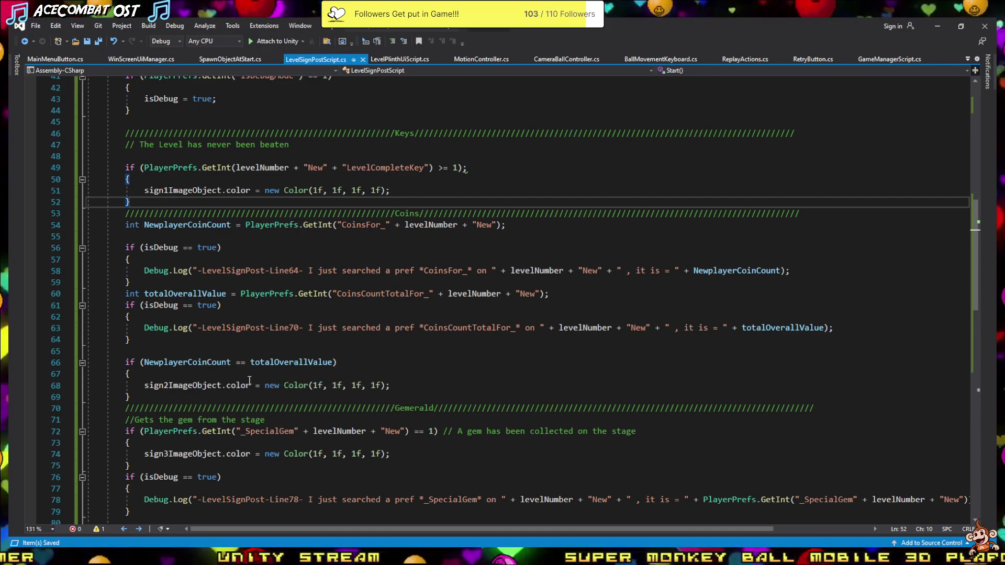
left_click(241, 362)
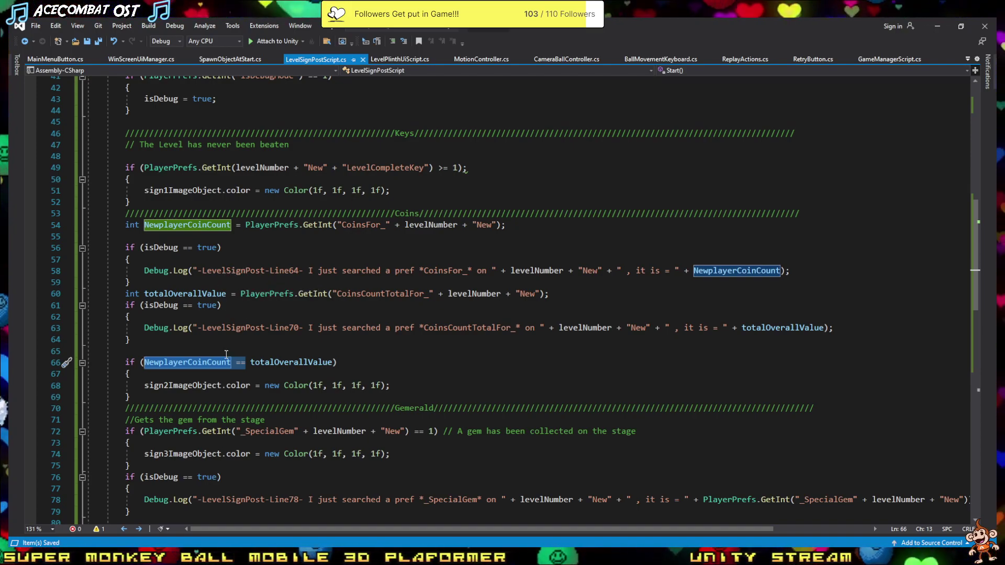
key("Delete")
key("BackSpace")
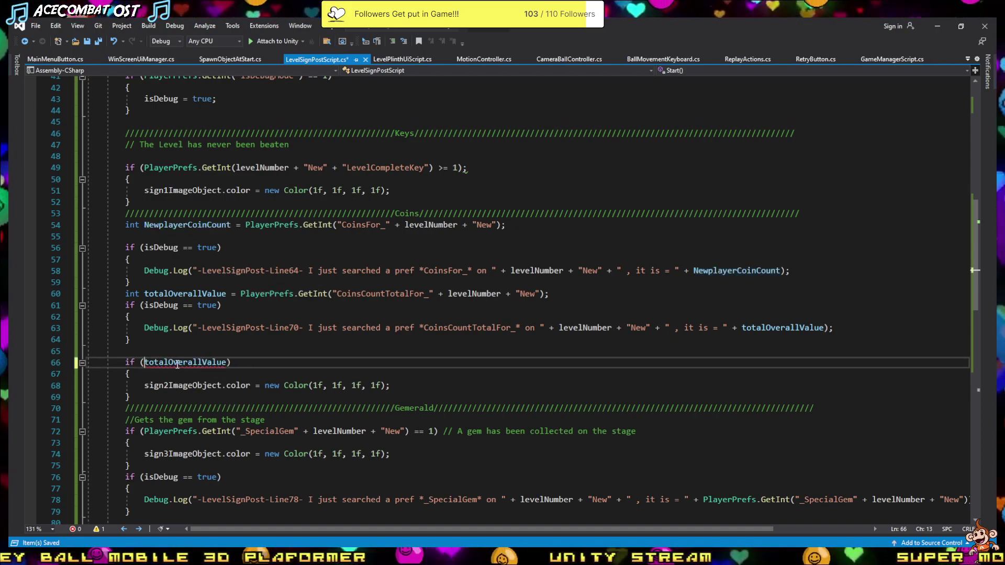
left_click(227, 362)
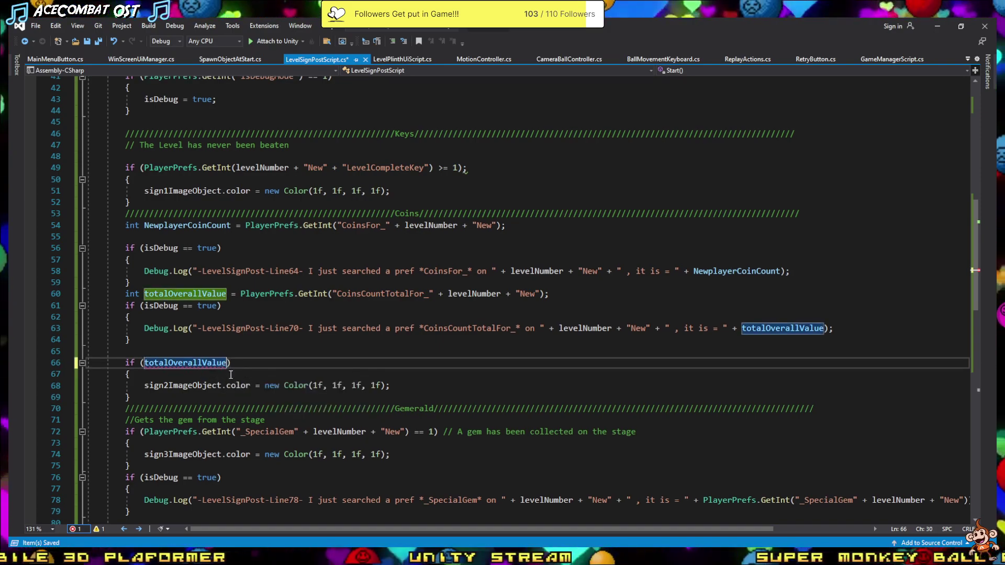
double_click(157, 362)
key("BackSpace")
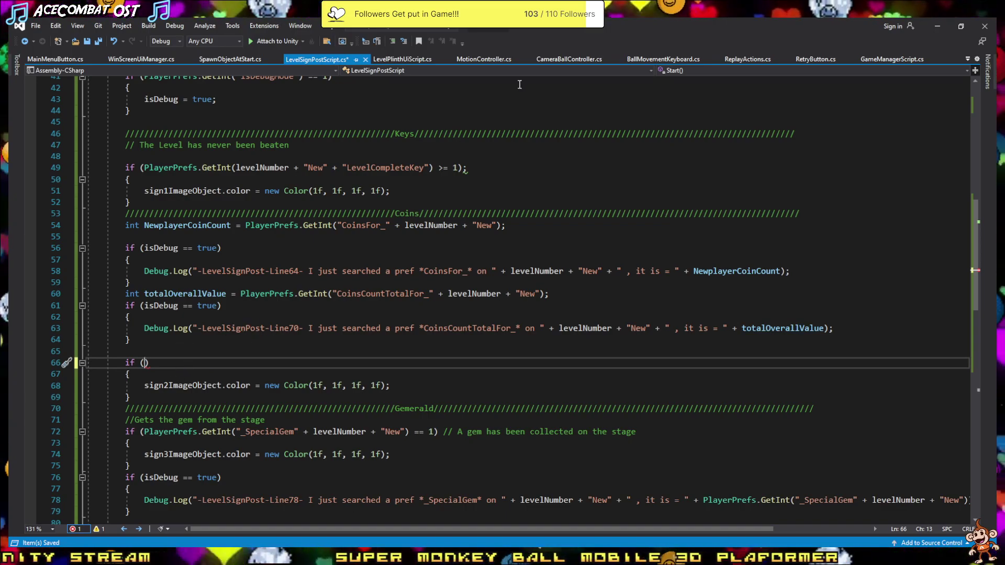
left_click(896, 59)
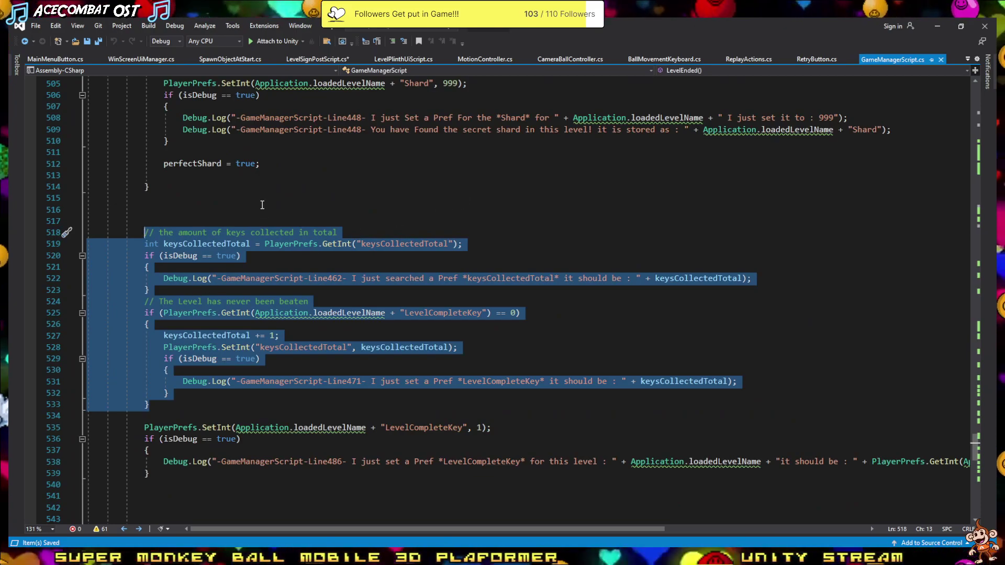
- Locate the 'coin check for perfect' section in GameManagerScript and select its tempCoinsCheck block
left_click(262, 204)
scroll(252, 314, "up", 7)
scroll(249, 358, "up", 3)
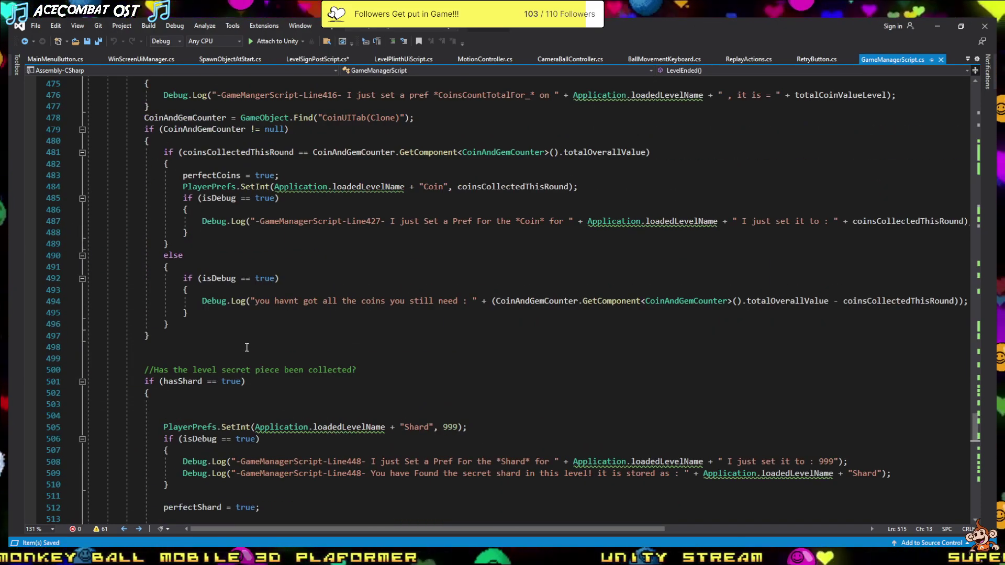
scroll(283, 344, "down", 2)
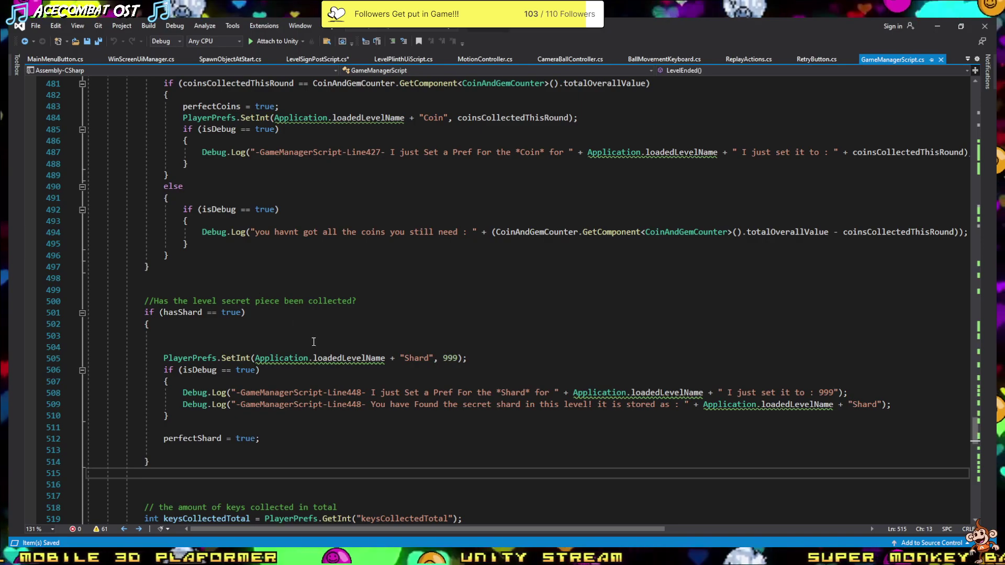
scroll(314, 345, "down", 2)
scroll(319, 404, "down", 3)
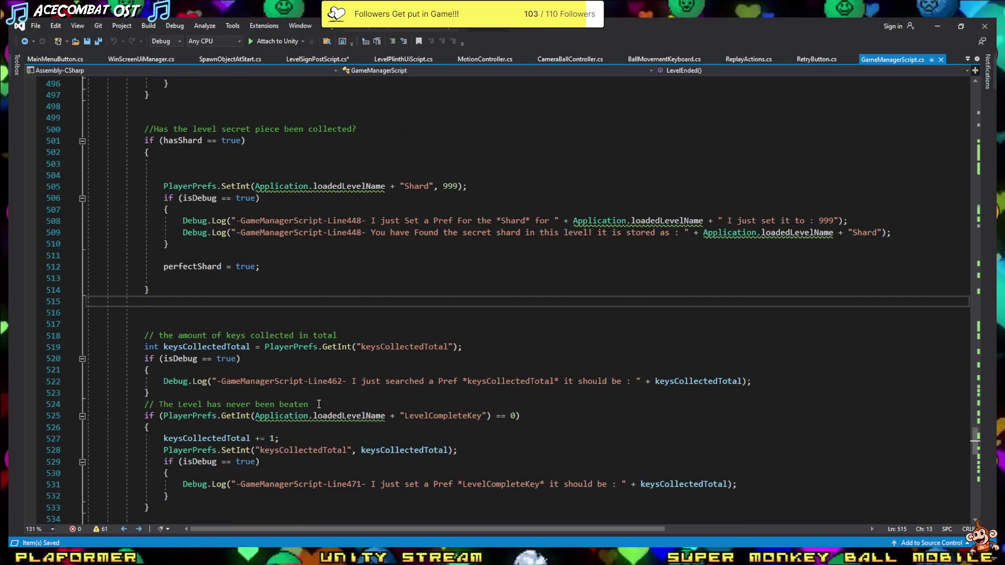
scroll(319, 405, "down", 1)
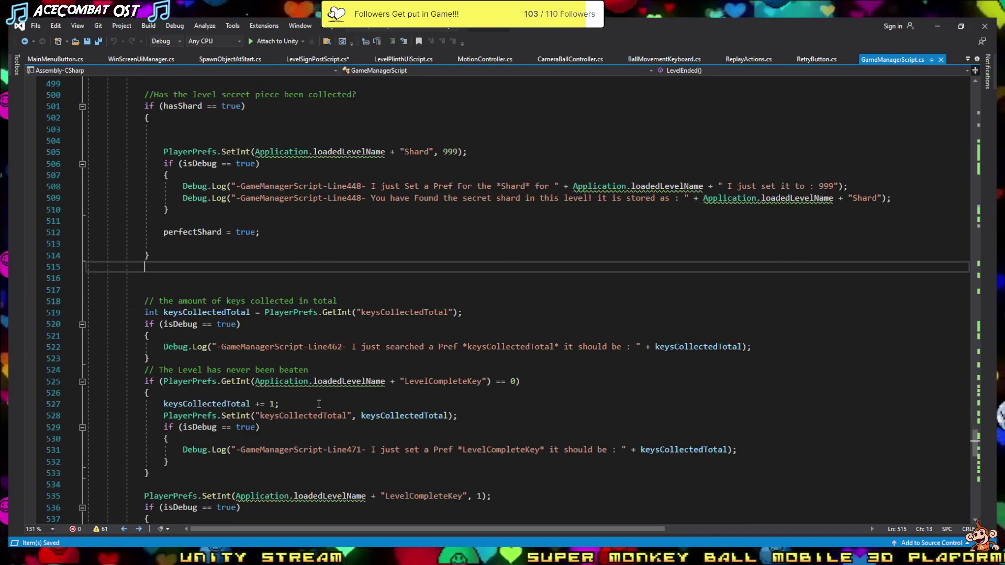
scroll(319, 405, "down", 4)
scroll(319, 404, "up", 5)
scroll(319, 405, "up", 2)
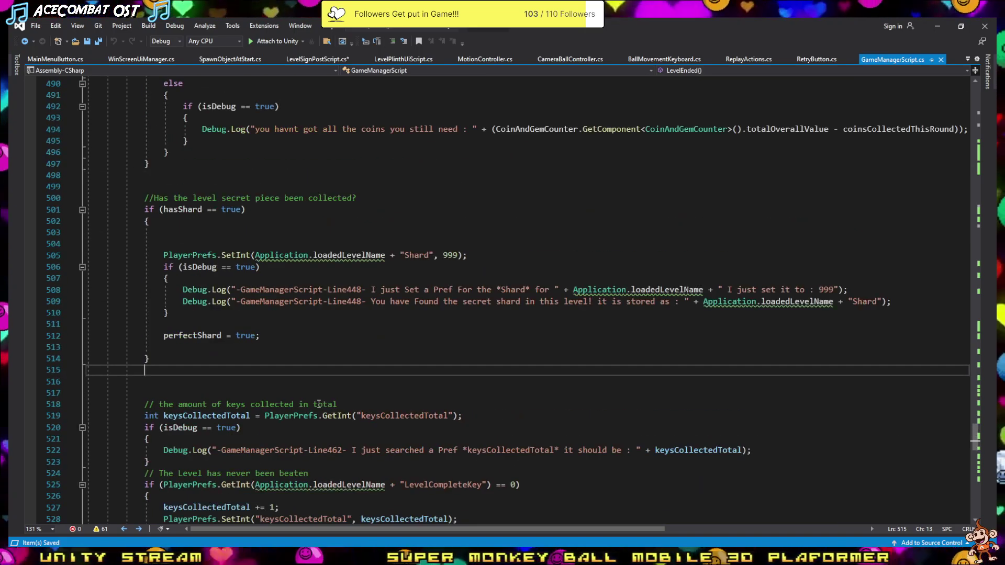
scroll(318, 404, "up", 8)
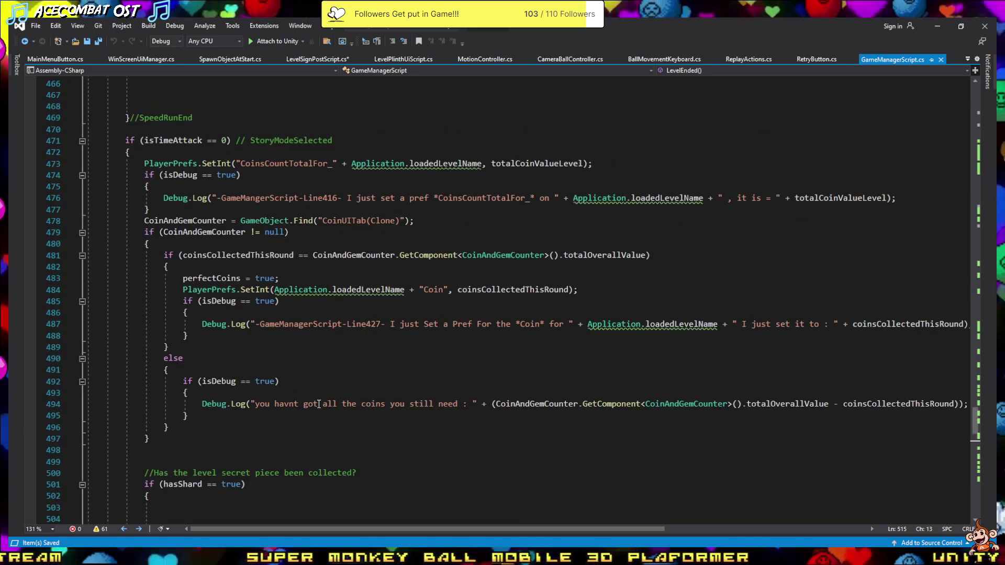
scroll(319, 404, "down", 5)
scroll(319, 404, "up", 4)
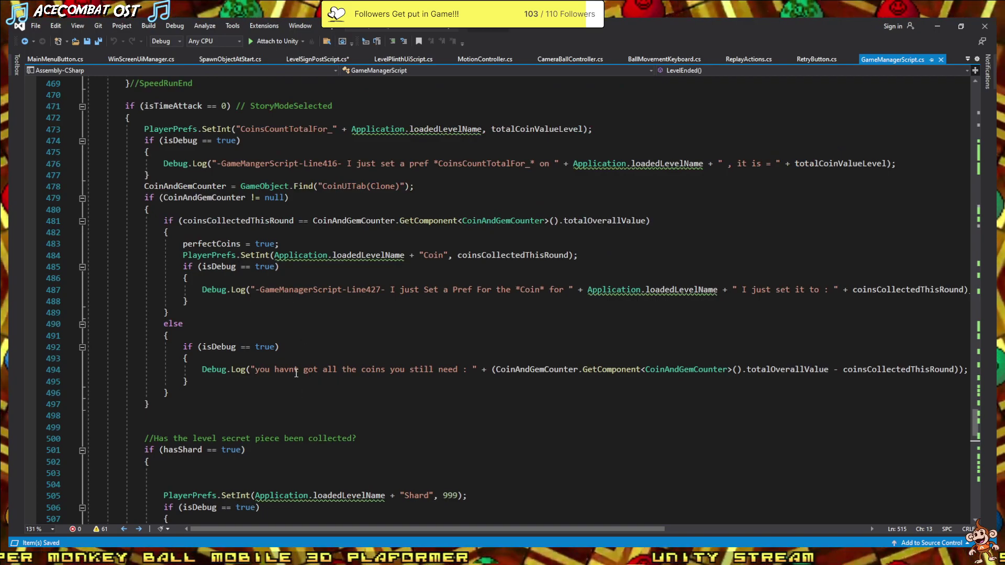
scroll(331, 529, "right", 5)
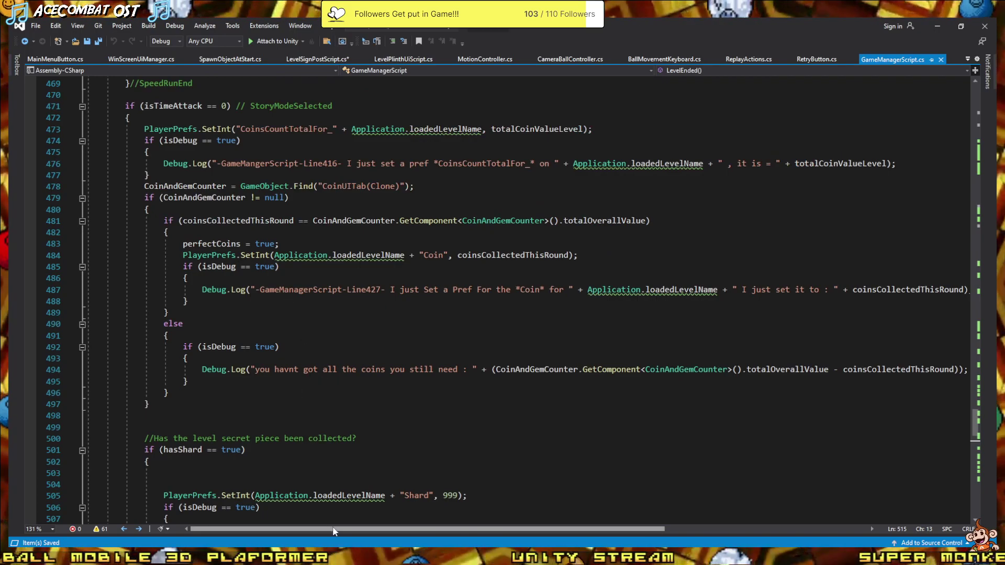
scroll(331, 530, "left", 5)
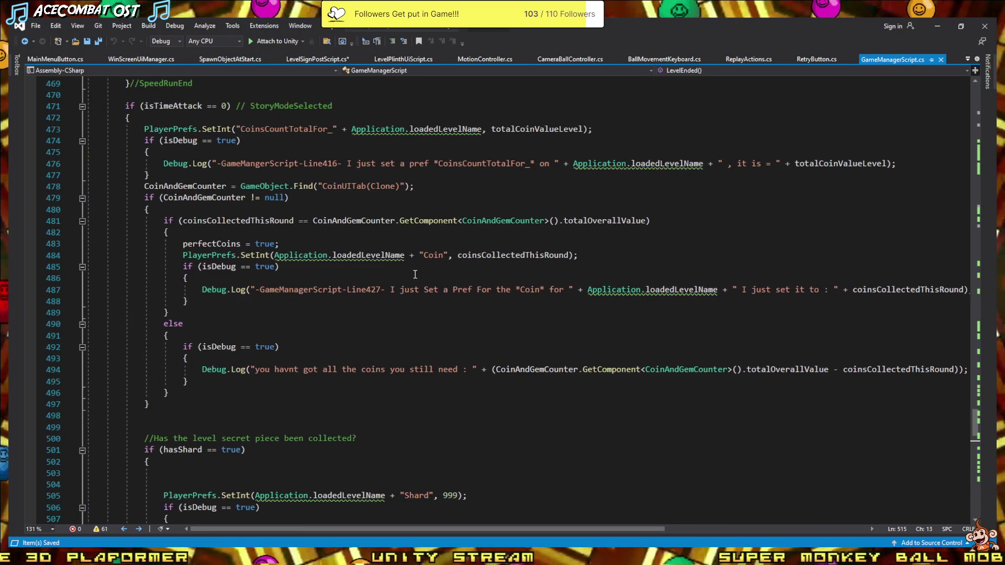
scroll(236, 175, "down", 4)
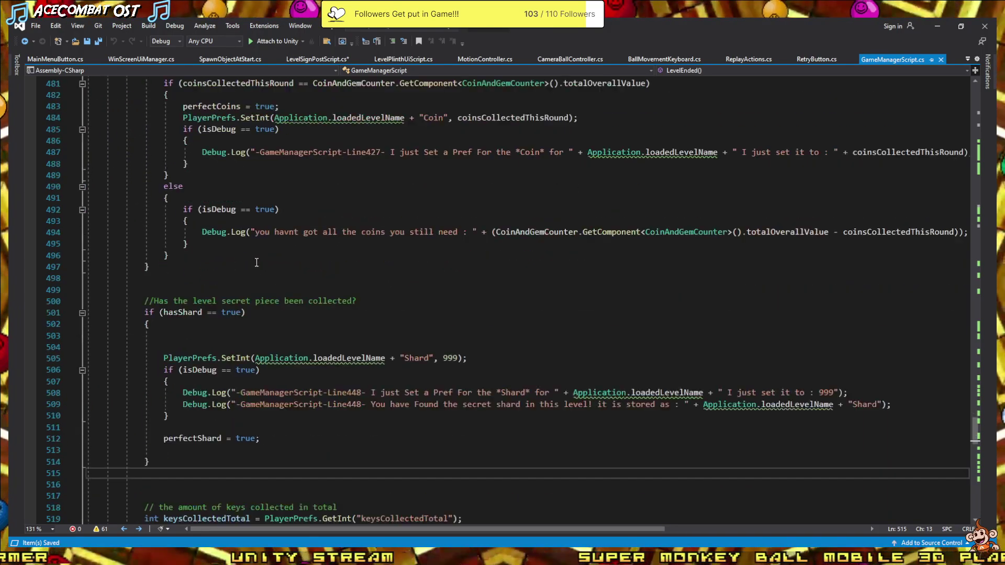
scroll(256, 263, "down", 5)
scroll(256, 264, "down", 2)
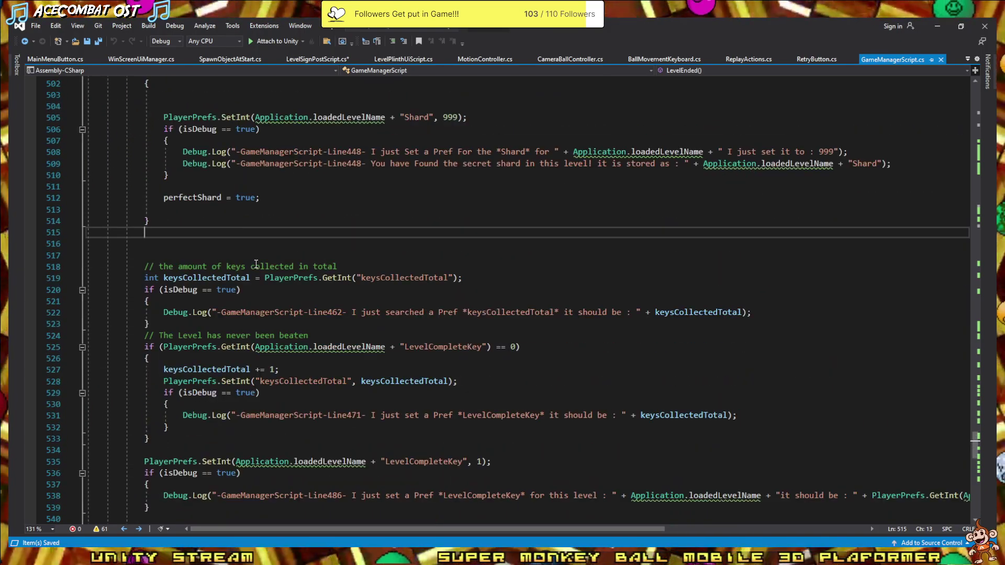
scroll(256, 265, "down", 3)
scroll(256, 265, "down", 1)
scroll(256, 264, "down", 4)
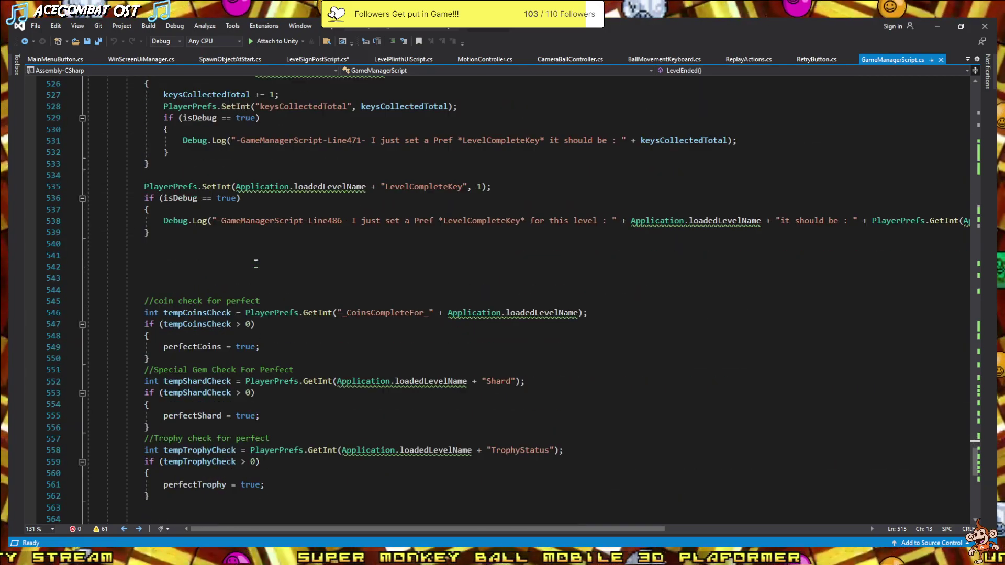
scroll(257, 264, "down", 3)
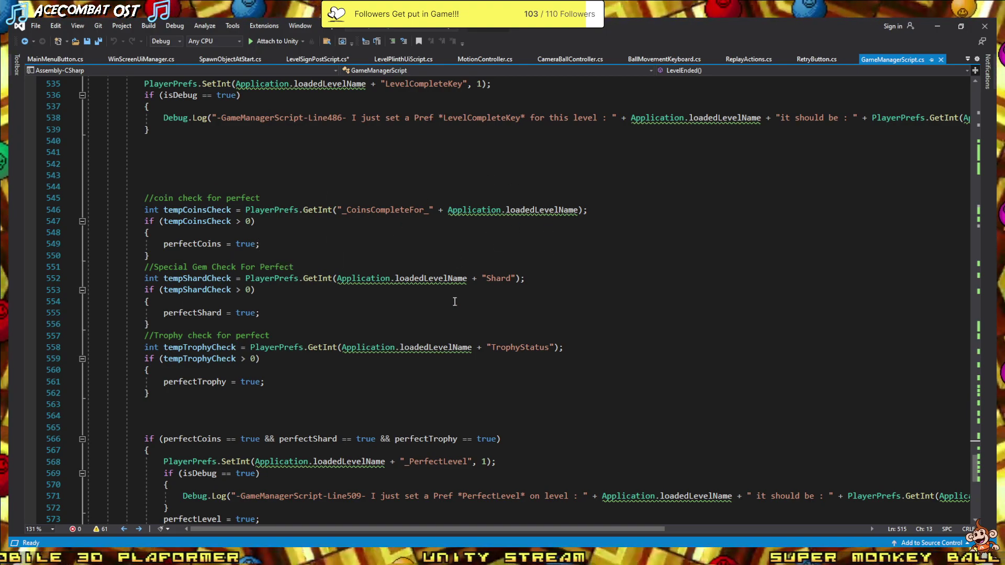
left_click_drag(156, 258, 150, 210)
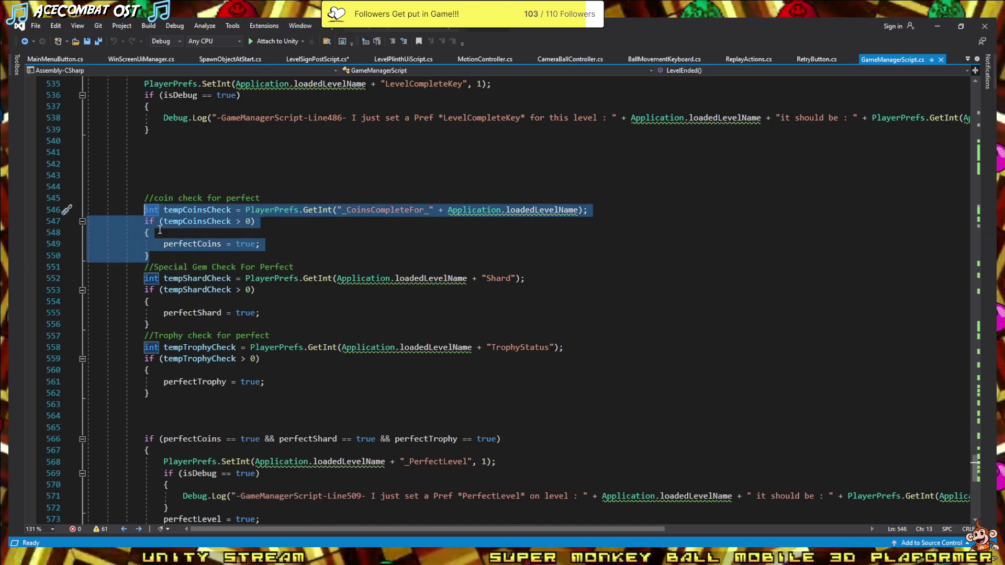
- Paste the tempCoinsCheck block into LevelSignPostScript and key it on levelNumber + "New"
left_click(325, 59)
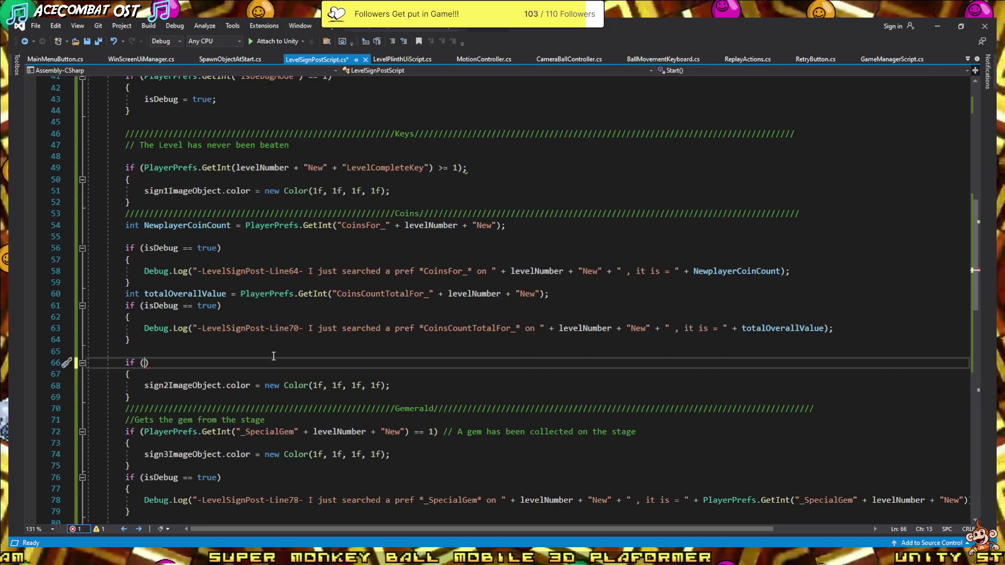
left_click(188, 351)
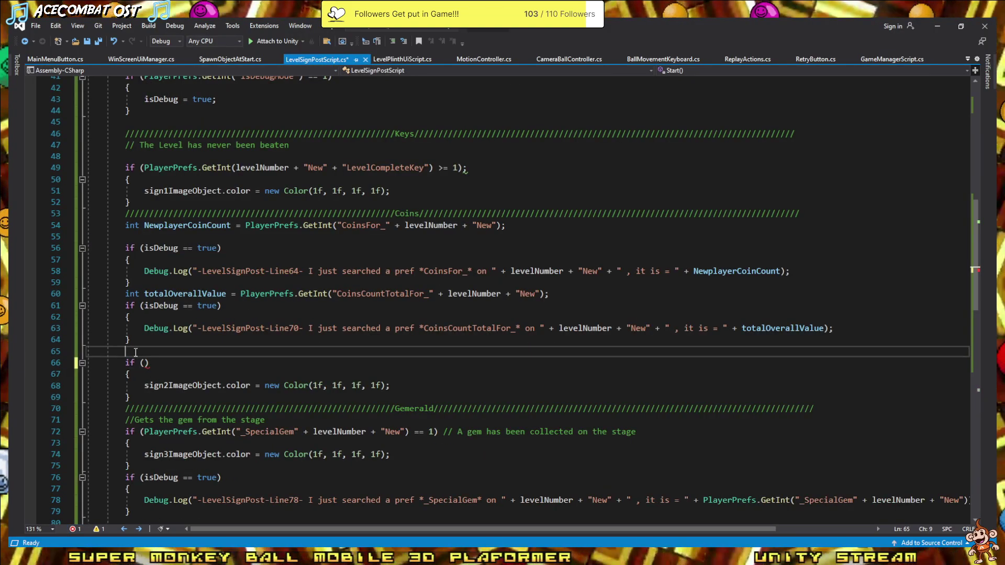
type("int tempCoinsCheck = PlayerPrefs.GetInt(\"_CoinsCompleteFor_\" + Application.loadedLevelName);         if (tempCoinsCheck > 0)         {             perfectCoins = true;         }")
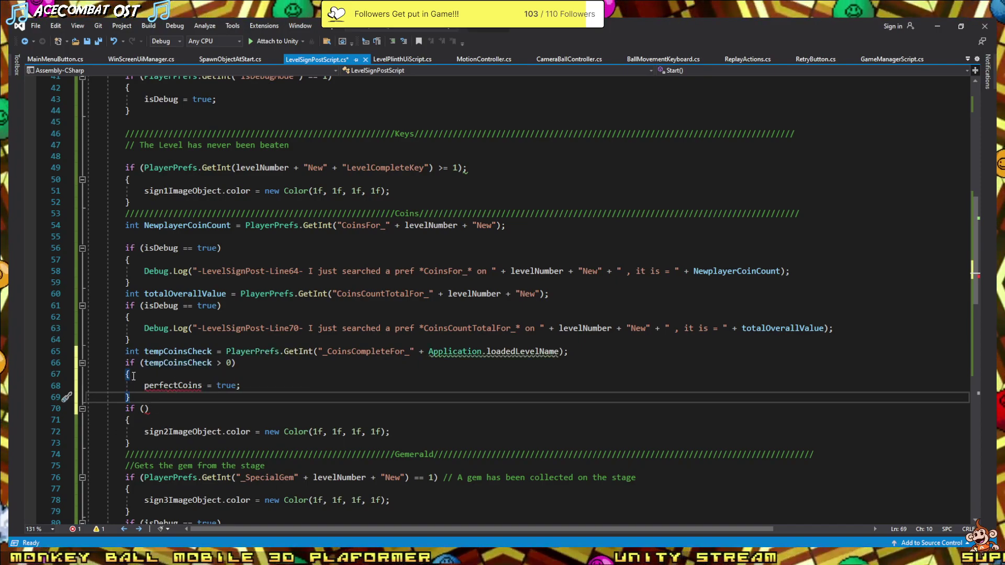
double_click(172, 364)
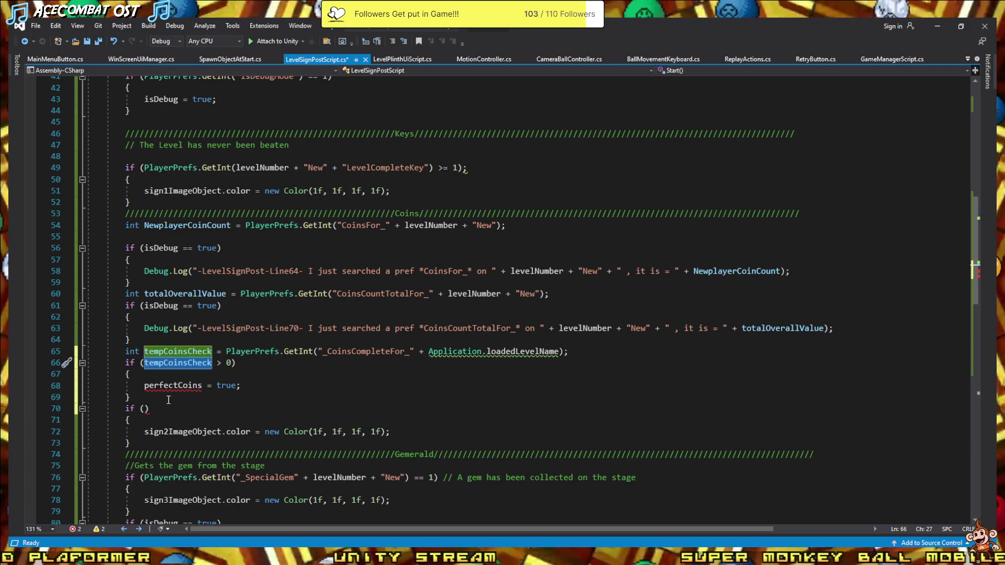
left_click(135, 395)
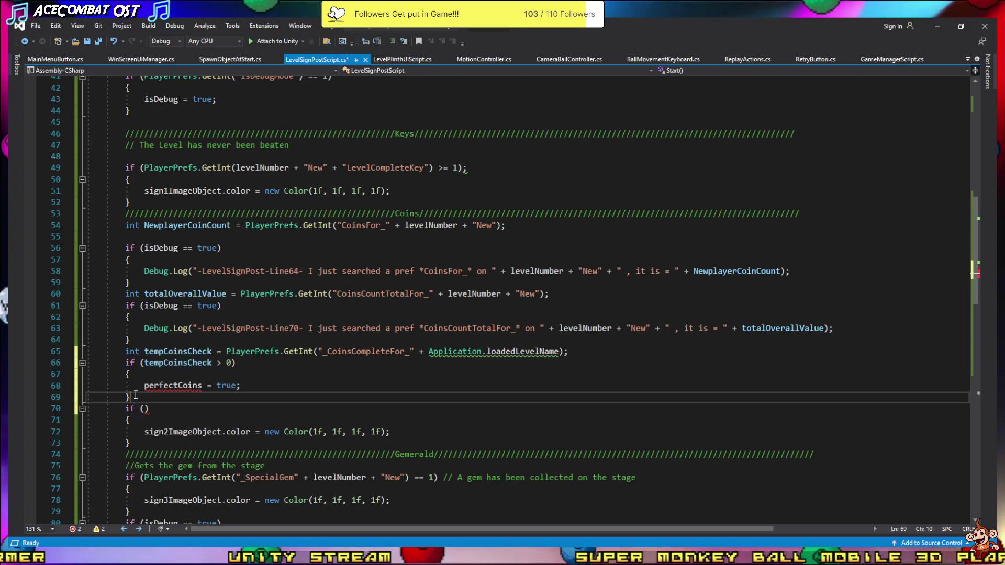
left_click(174, 363)
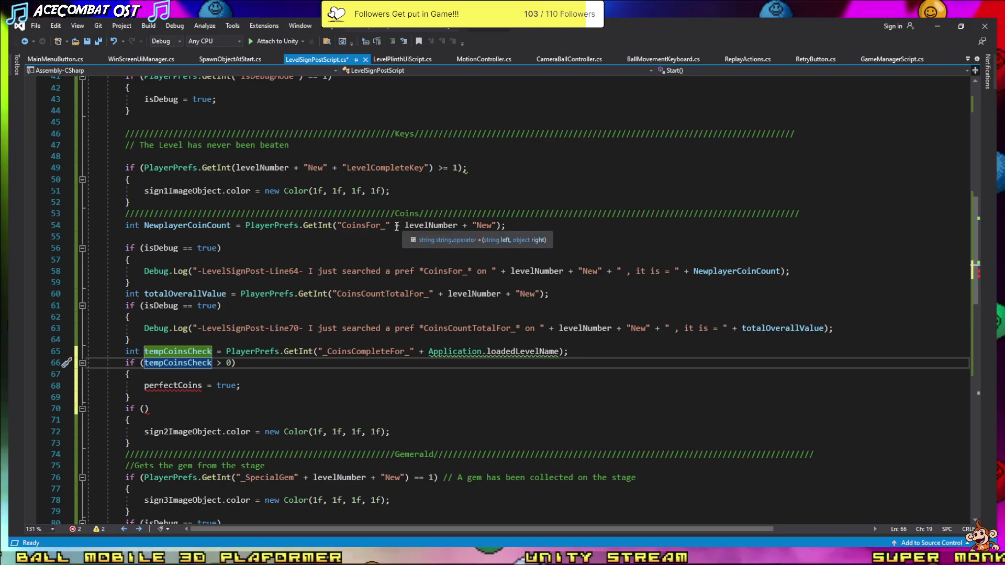
left_click_drag(396, 226, 476, 226)
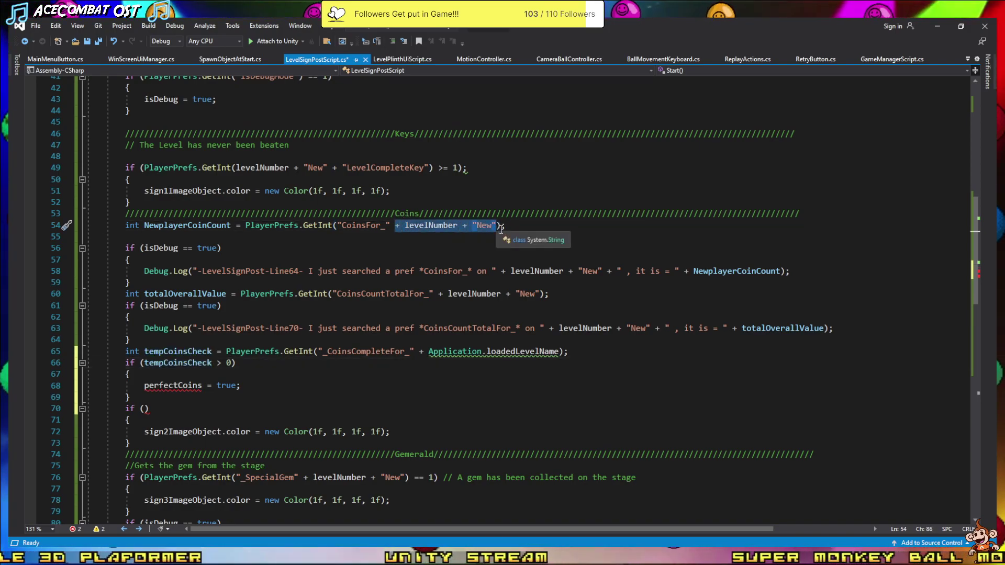
left_click_drag(558, 352, 429, 351)
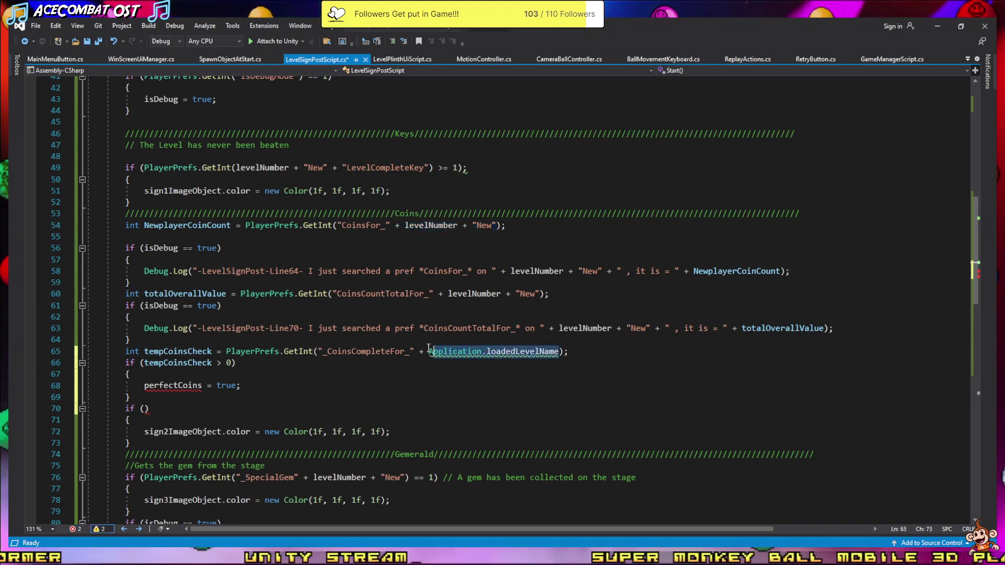
type("+ levelNumber + \"New\"")
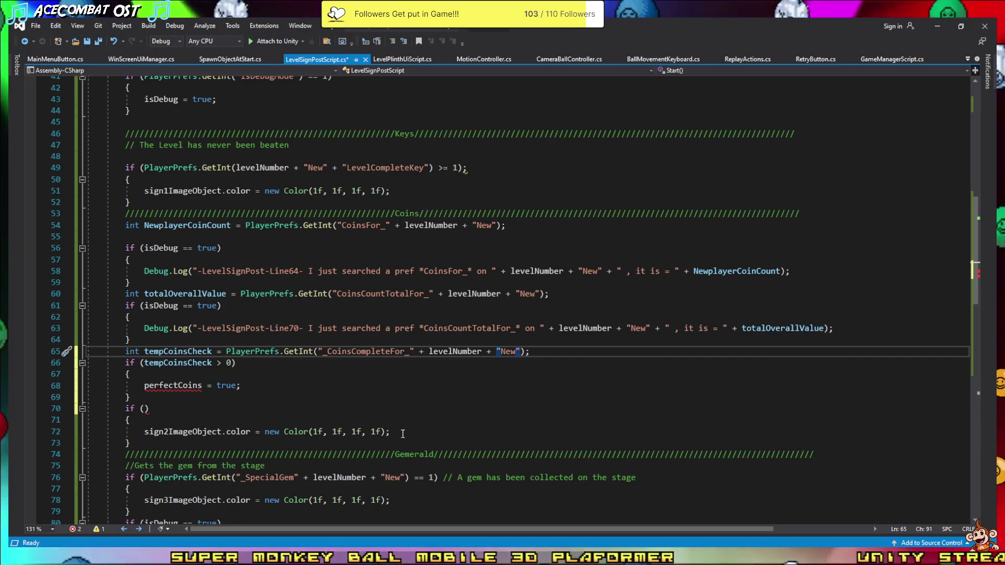
- Replace perfectCoins = true with the sign2 white-colour line, delete the empty if (), and save
left_click_drag(403, 434, 134, 422)
key("ctrl+x")
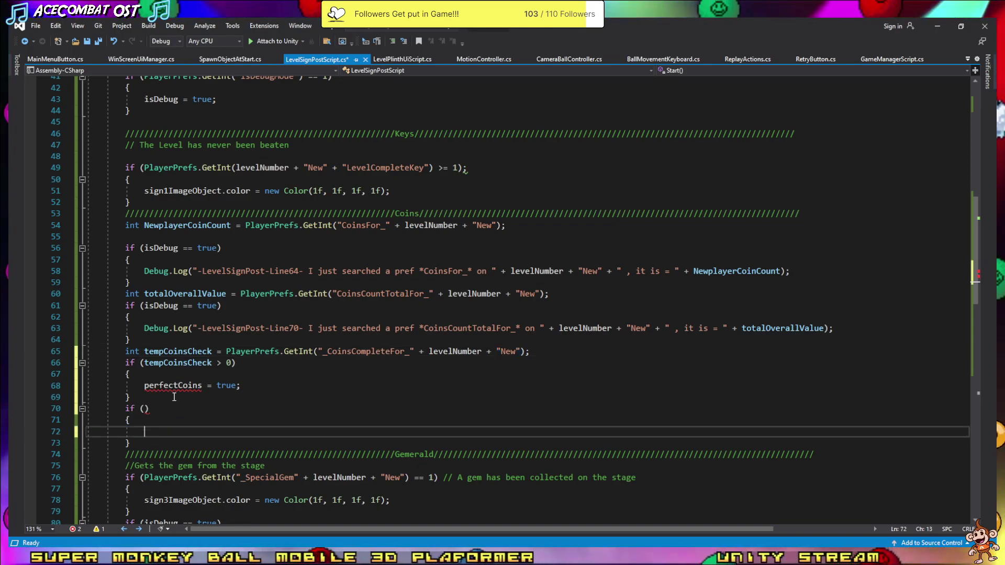
left_click_drag(241, 386, 122, 386)
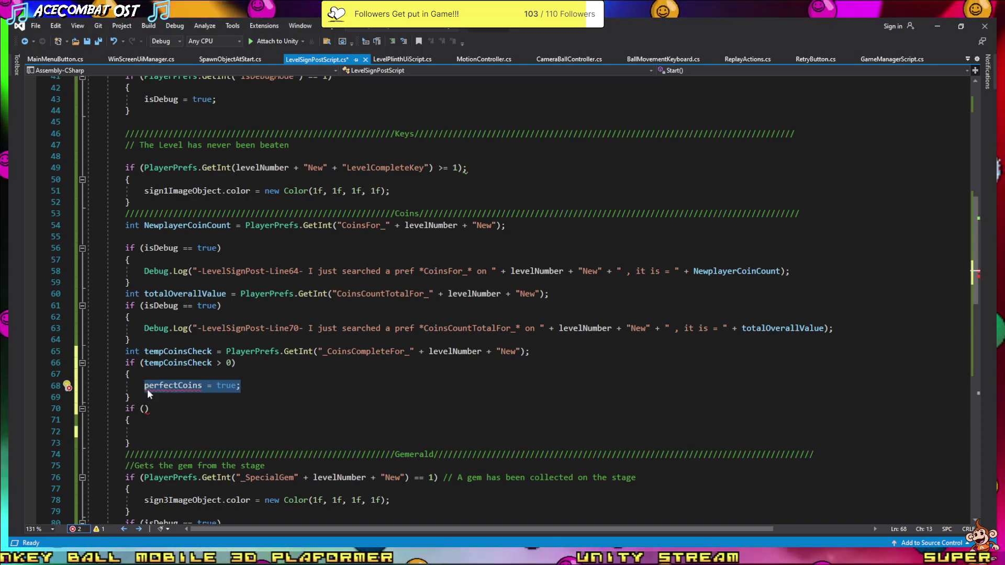
key("ctrl+v")
left_click_drag(137, 445, 126, 415)
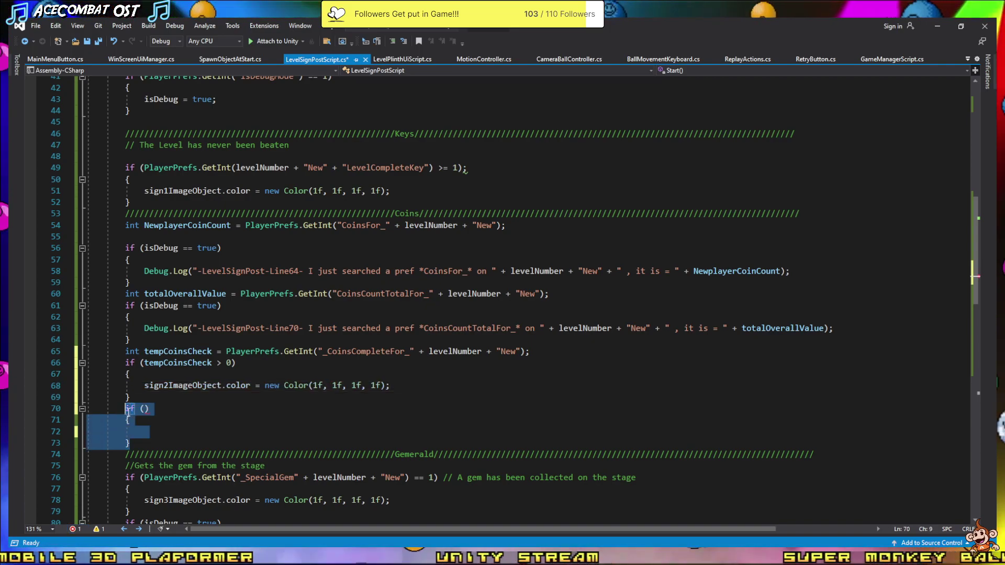
key("Delete")
key("BackSpace")
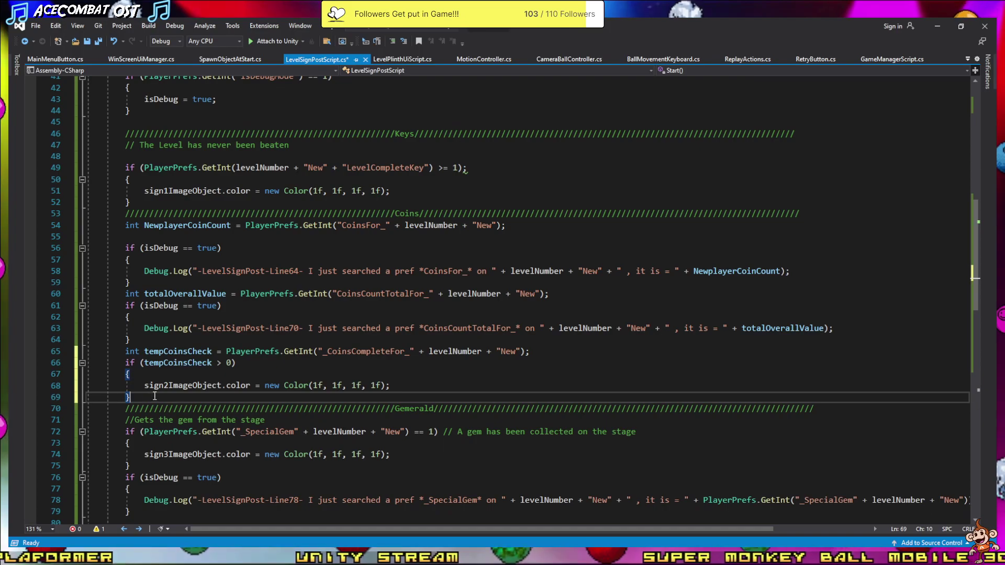
key("ctrl+s")
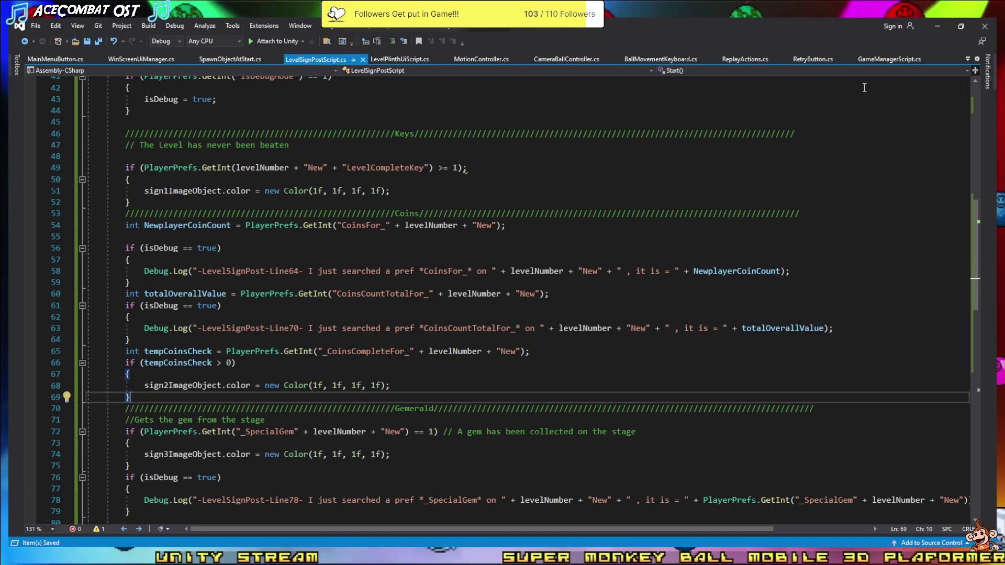
- Return to Unity and playtest, choosing PLAY on the Select World screen to enter Planet Marblous
left_click(936, 33)
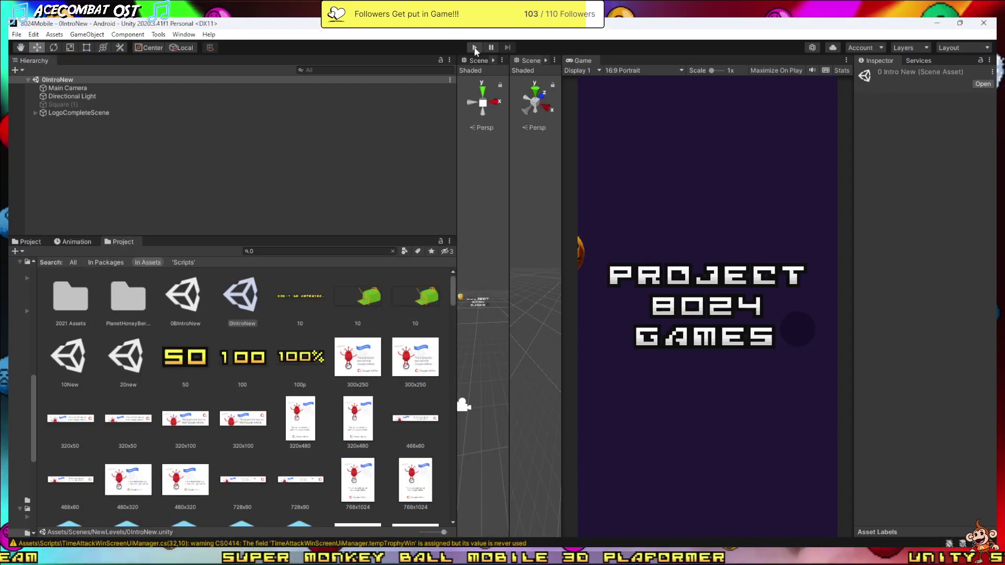
key("ctrl+p")
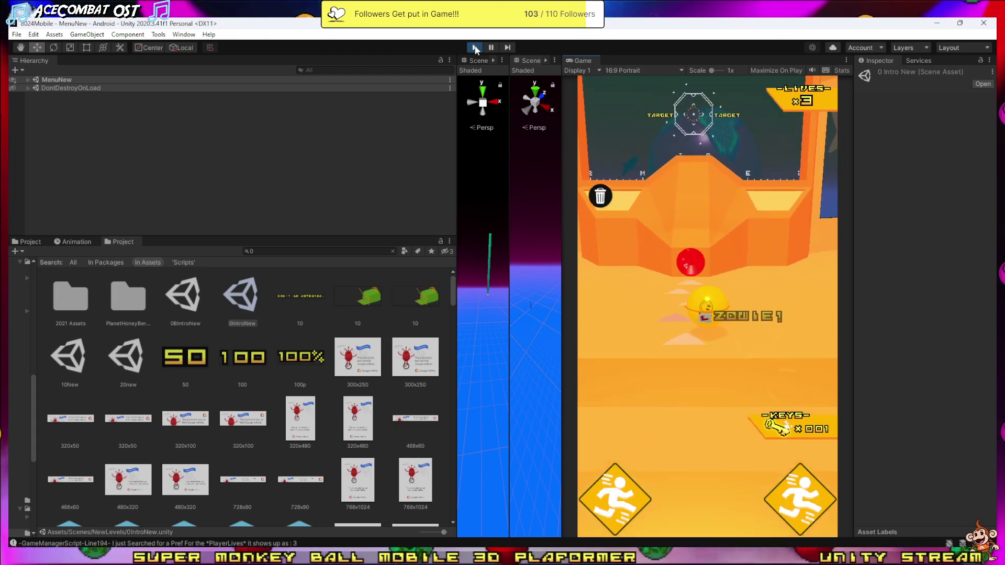
left_click(732, 425)
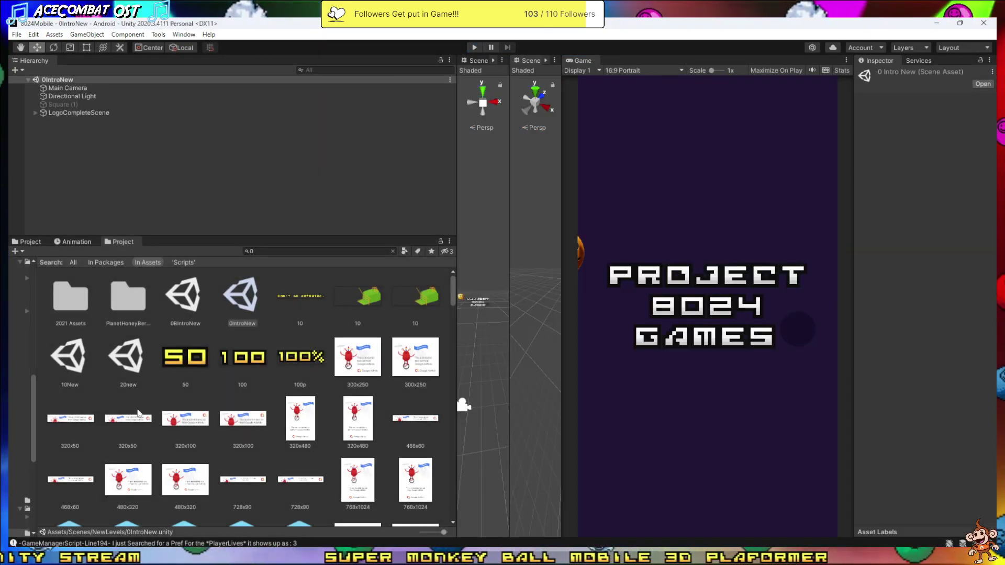
- Open PlanetMarblousNew from a Project search, widen the Scene view and fly toward the start platform
scroll(198, 377, "down", 5)
scroll(259, 438, "down", 5)
scroll(259, 438, "down", 5)
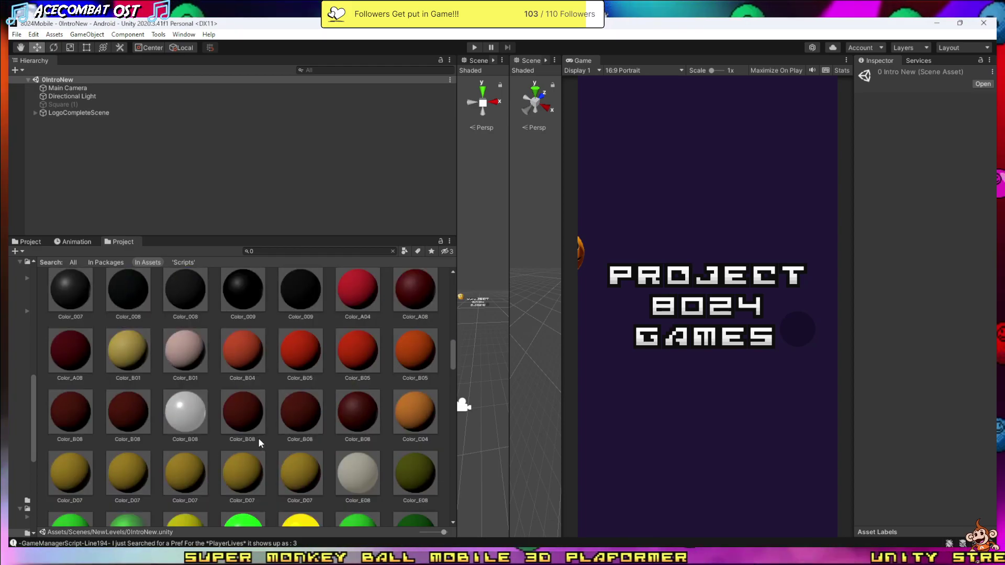
scroll(229, 433, "down", 5)
scroll(228, 431, "up", 10)
scroll(230, 429, "up", 10)
scroll(220, 421, "up", 2)
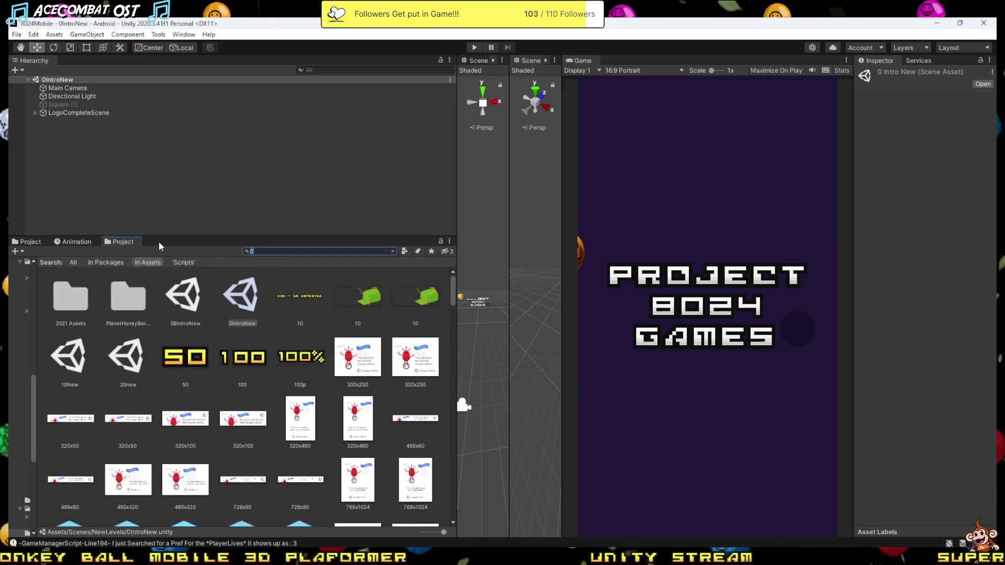
type("ENU")
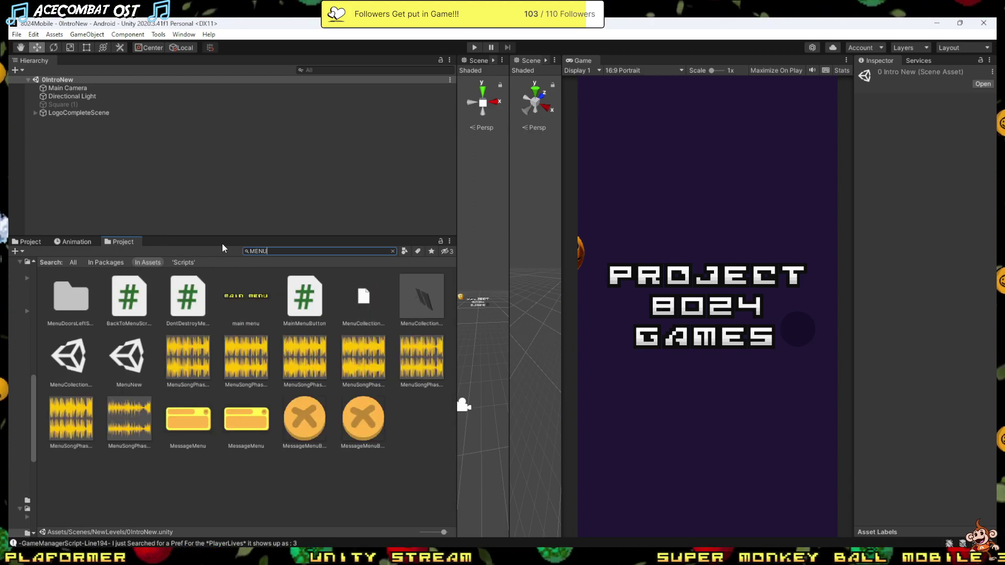
type("PL")
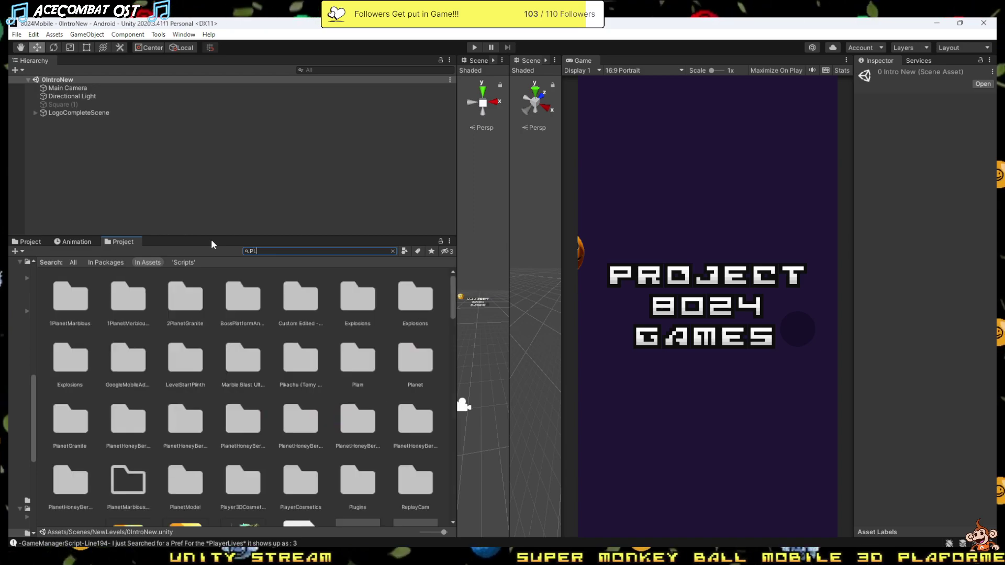
type("ANET")
scroll(167, 409, "down", 5)
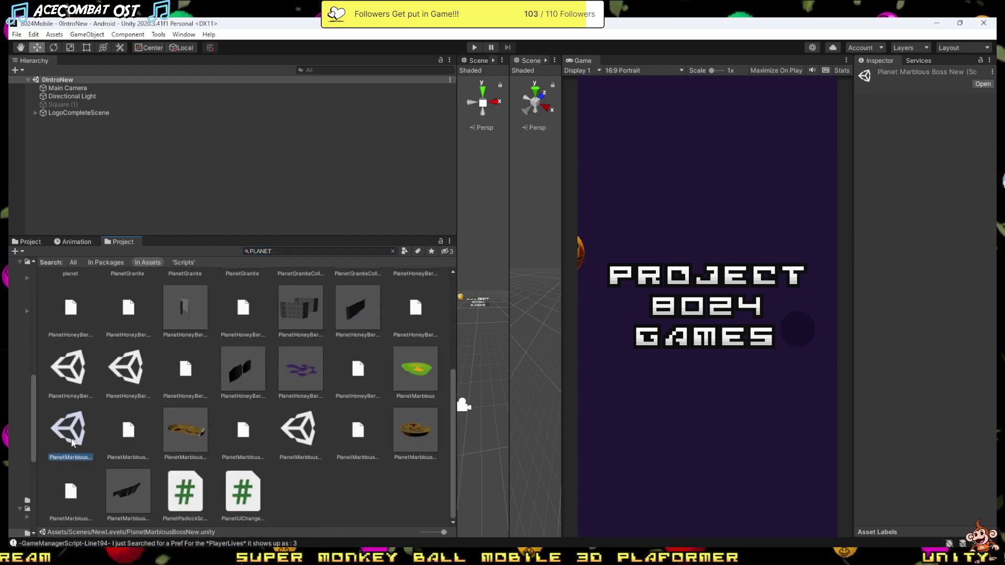
double_click(71, 442)
double_click(287, 433)
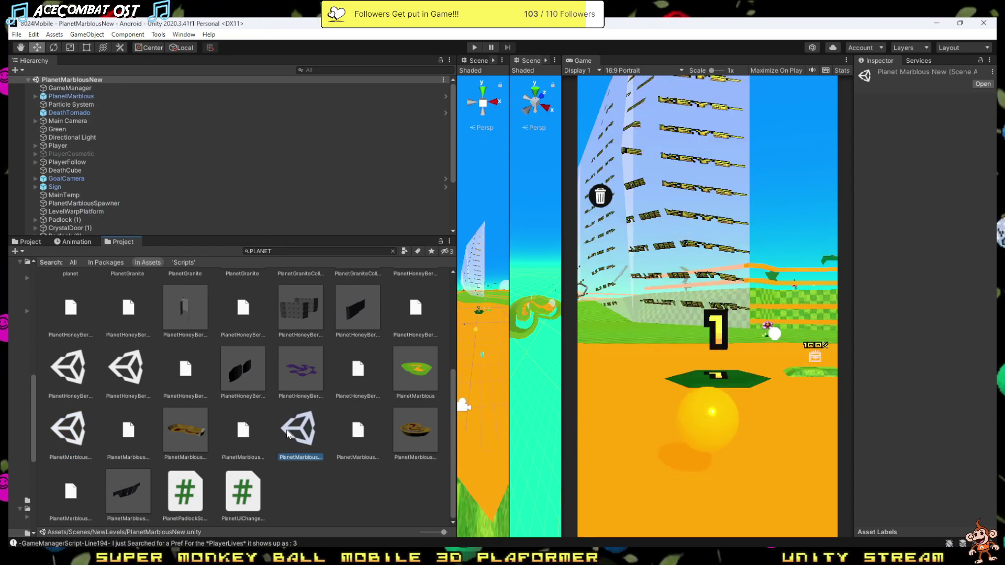
left_click_drag(507, 344, 902, 352)
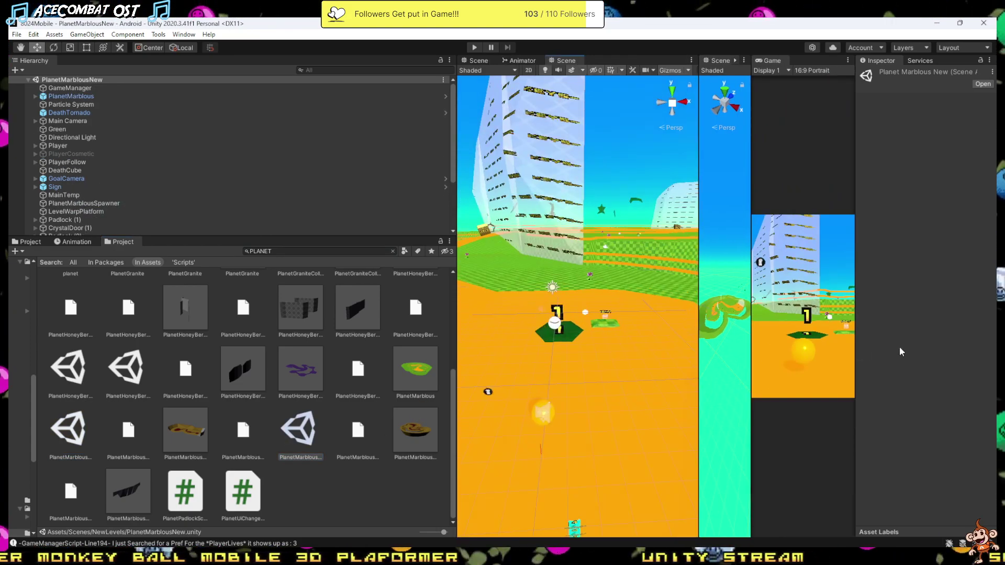
right_click_drag(646, 225, 568, 268)
- Select LevelSignPost (1)–(3) in turn, giving LevelSignPost (3) Level Number 3
key("w")
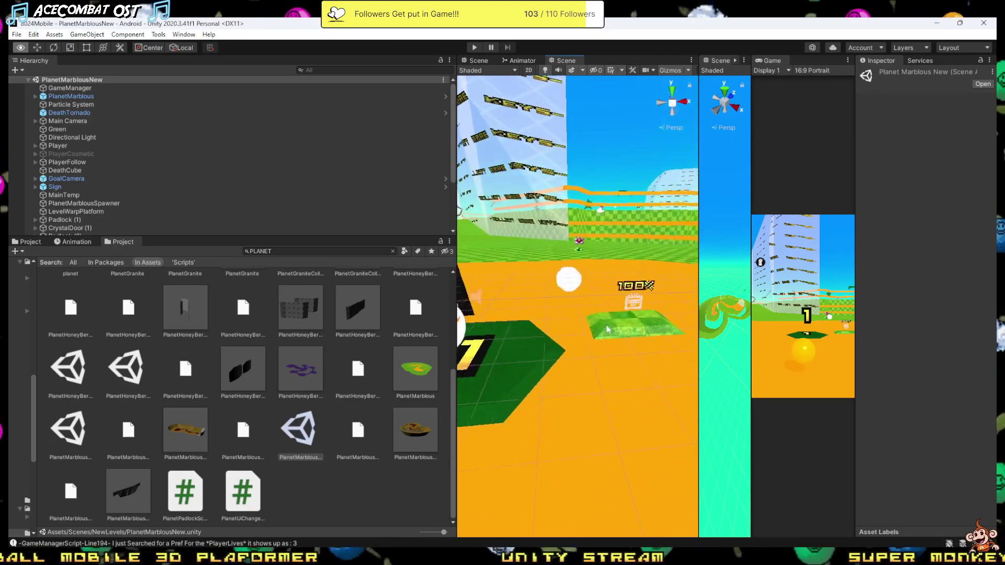
left_click(567, 267)
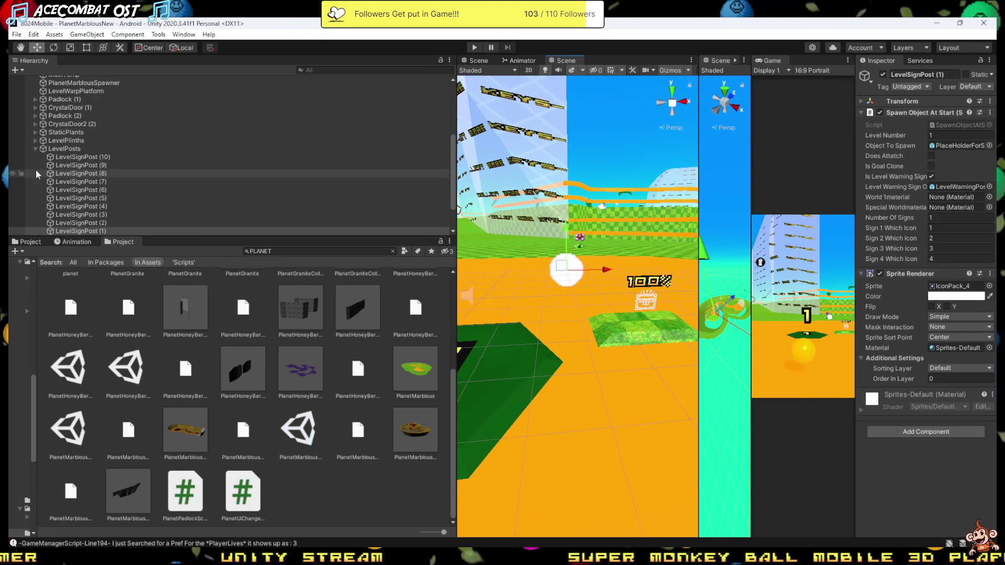
scroll(33, 207, "down", 2)
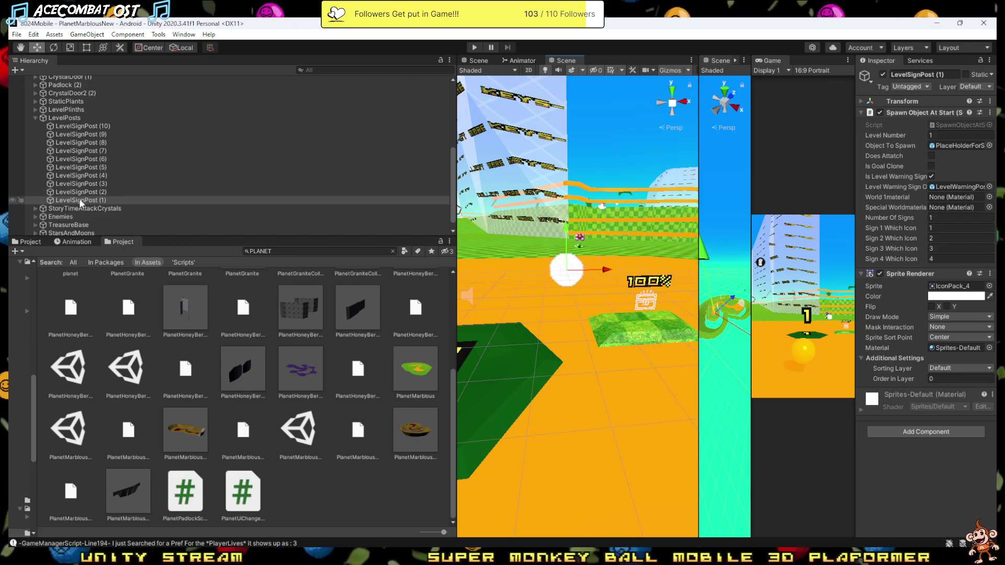
left_click(87, 125, "shift")
left_click(87, 126)
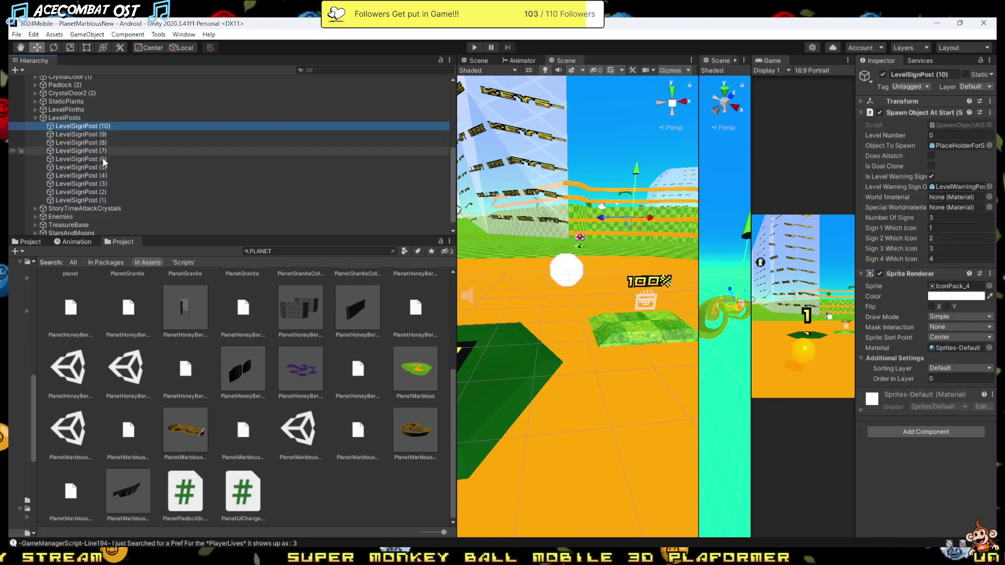
left_click(97, 200)
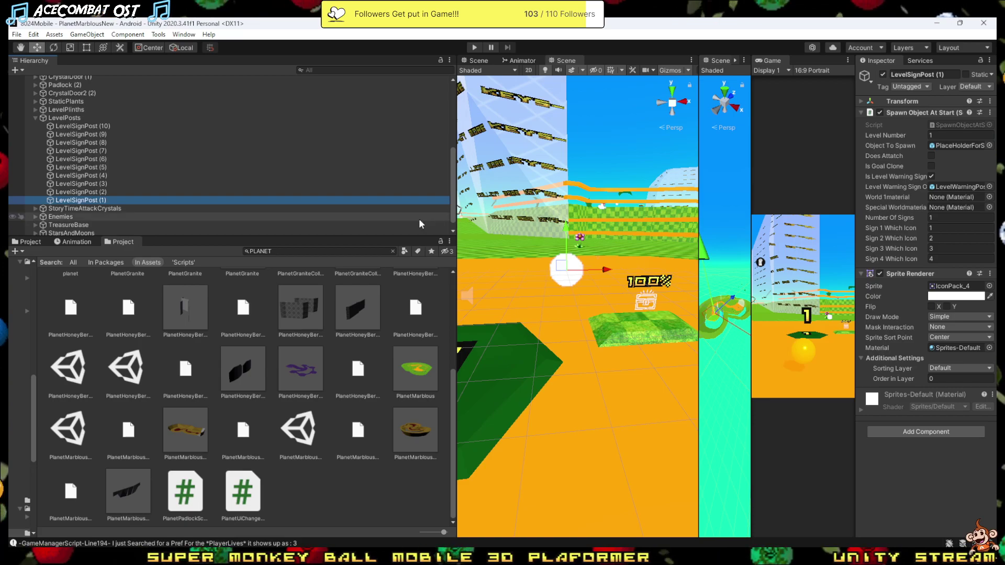
left_click(152, 192)
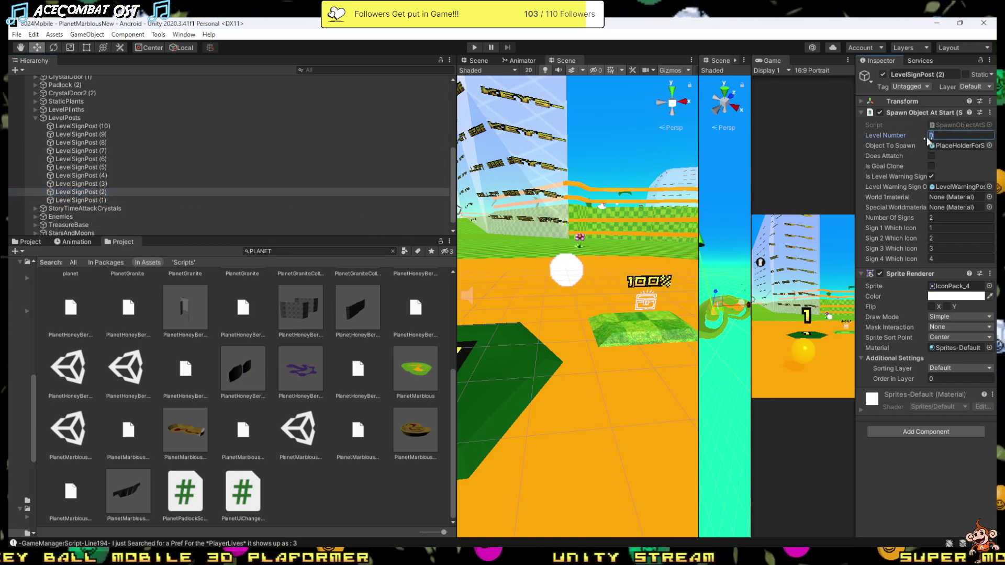
left_click(424, 183)
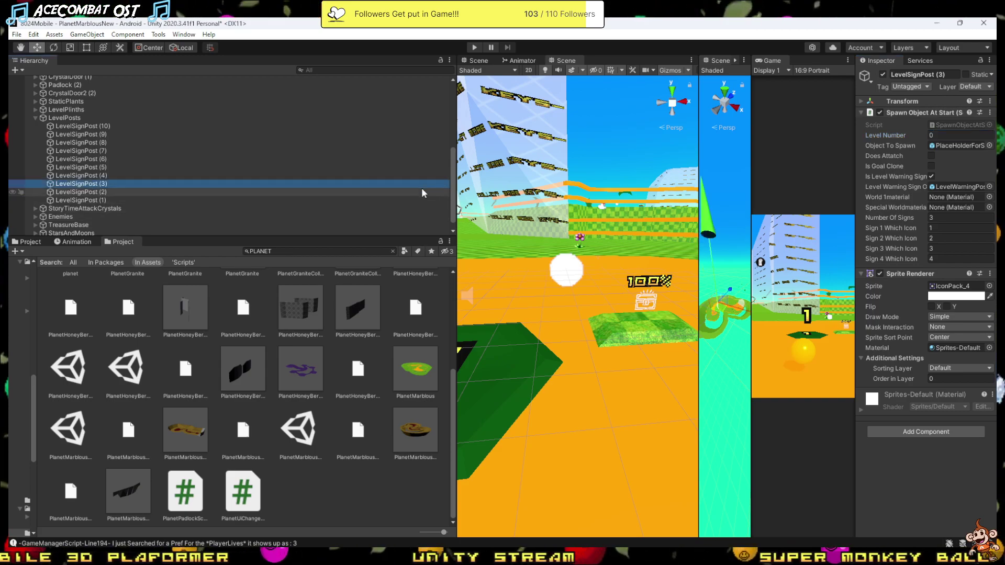
left_click(961, 135)
type("3")
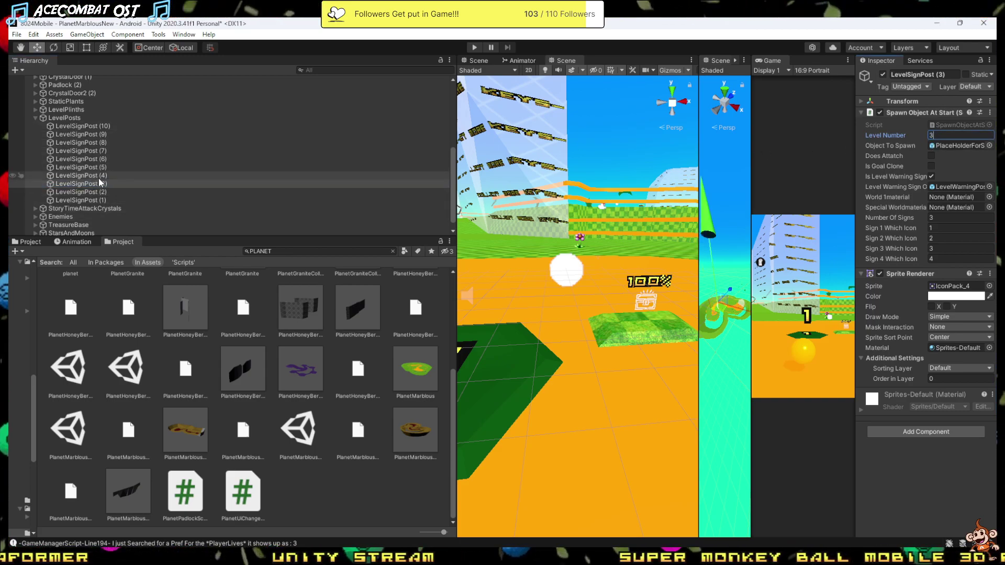
left_click(102, 183)
- Set the Level Numbers of LevelSignPost (4) through (10) to match their index, then start a playtest
left_click(102, 177)
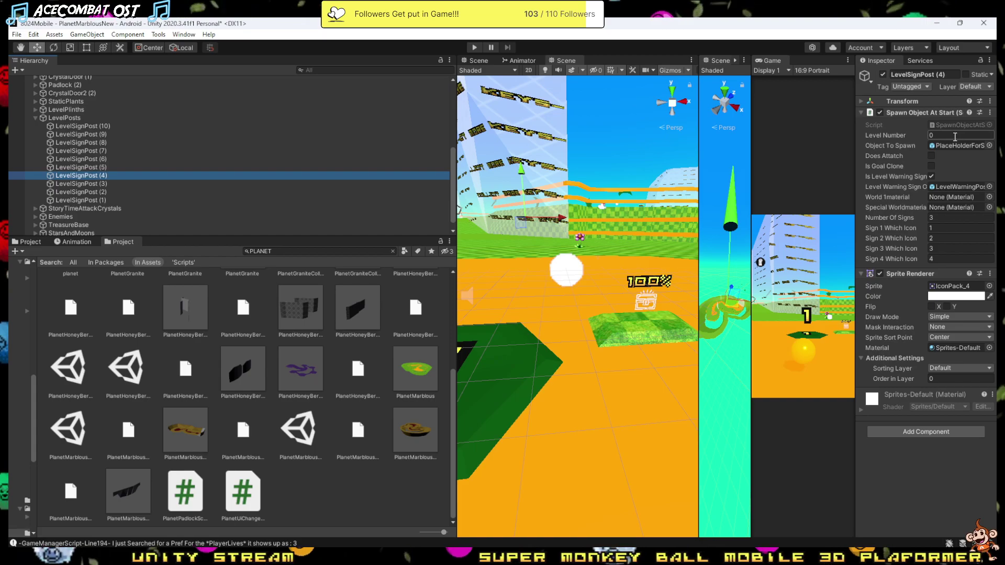
left_click(956, 136)
left_click(98, 168)
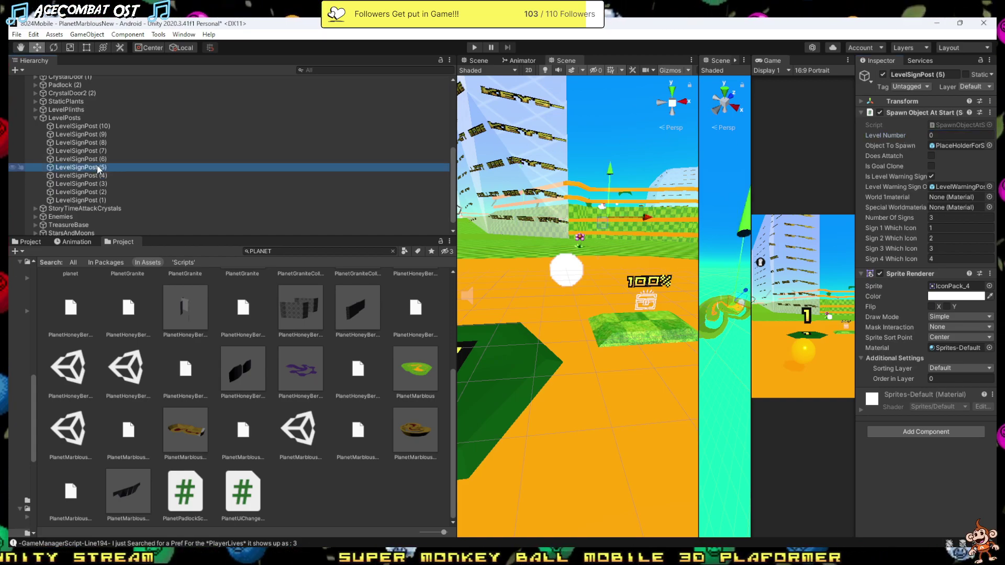
left_click(928, 136)
type("5")
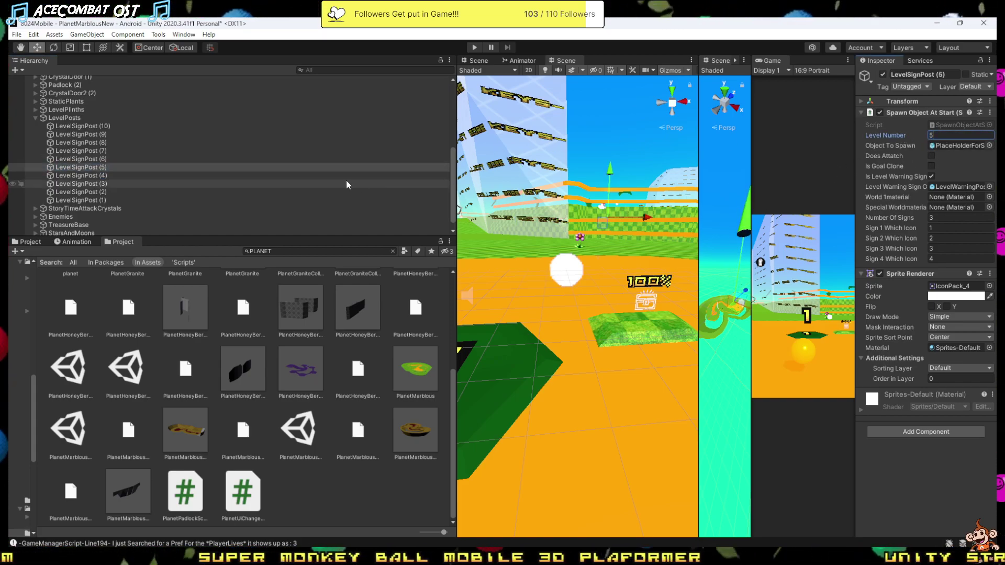
left_click(414, 159)
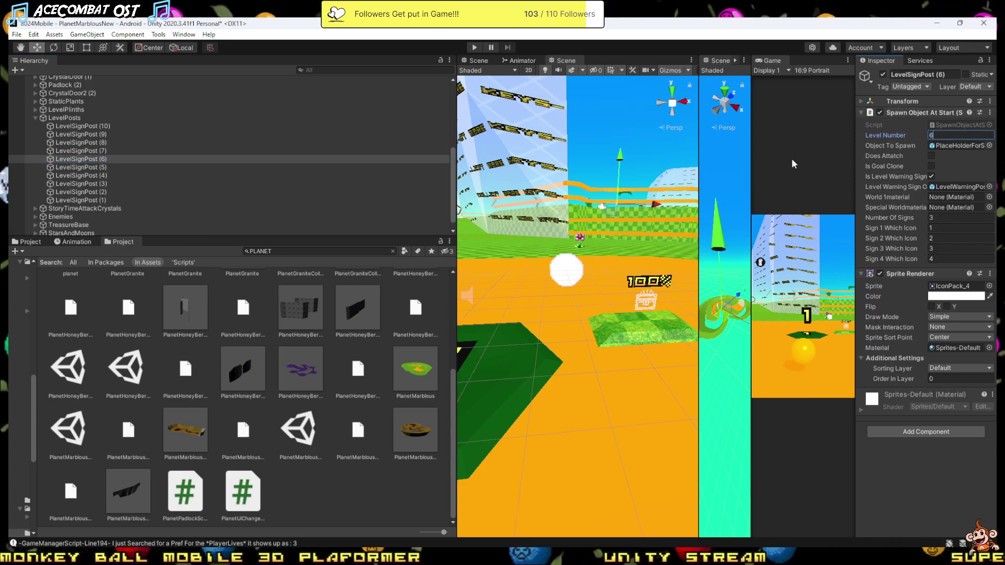
left_click(83, 151)
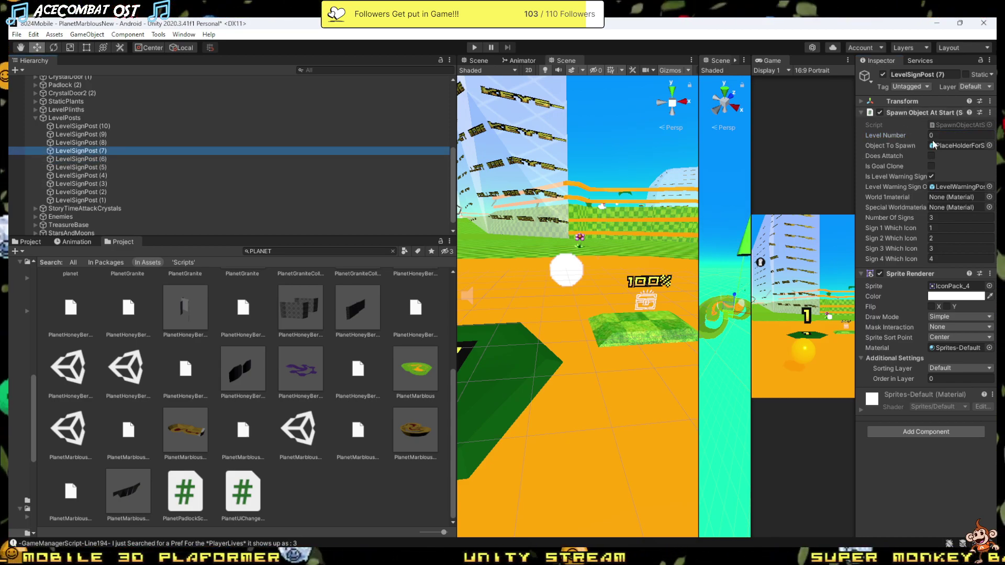
left_click(97, 144)
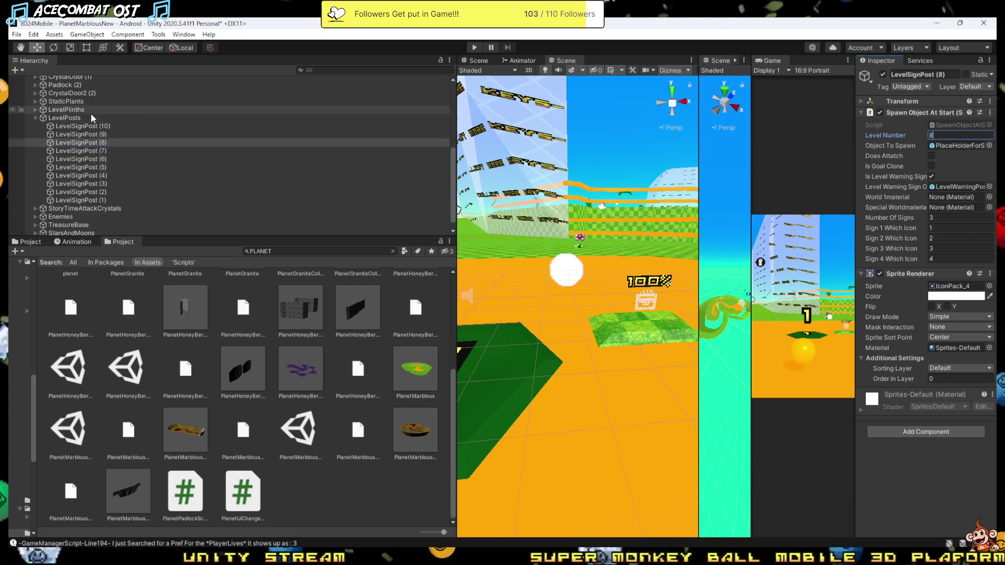
left_click(98, 135)
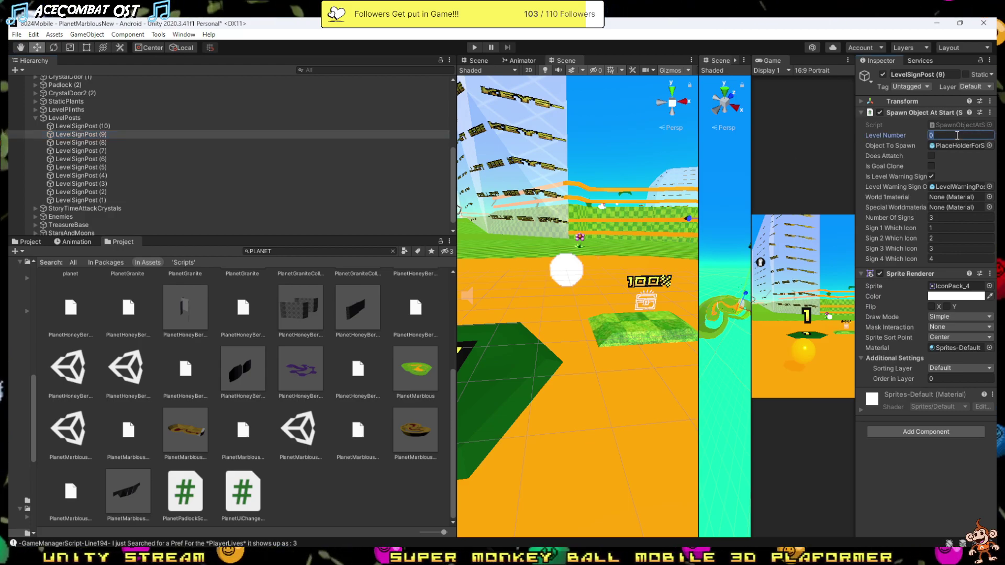
left_click(84, 126)
type("10")
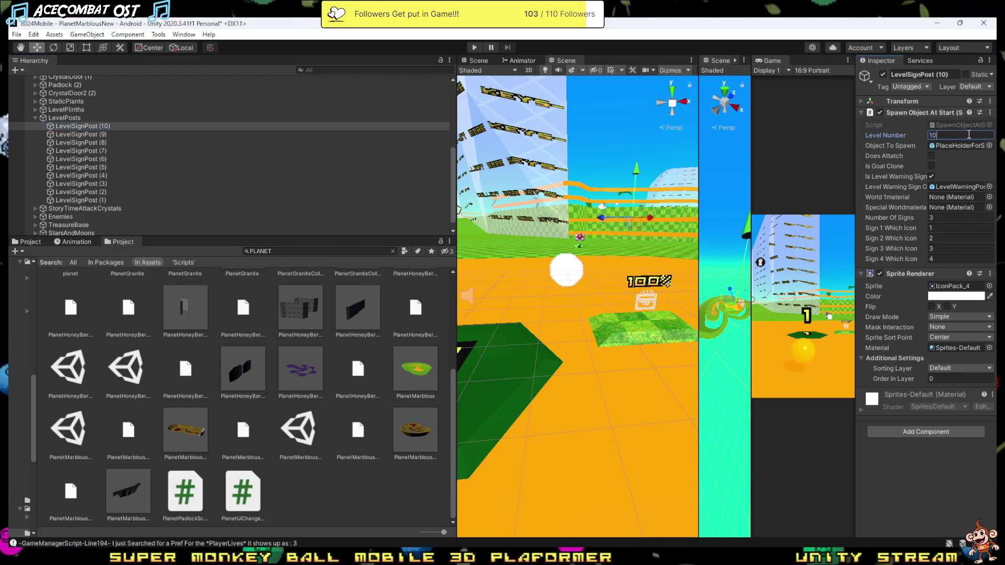
left_click(474, 48)
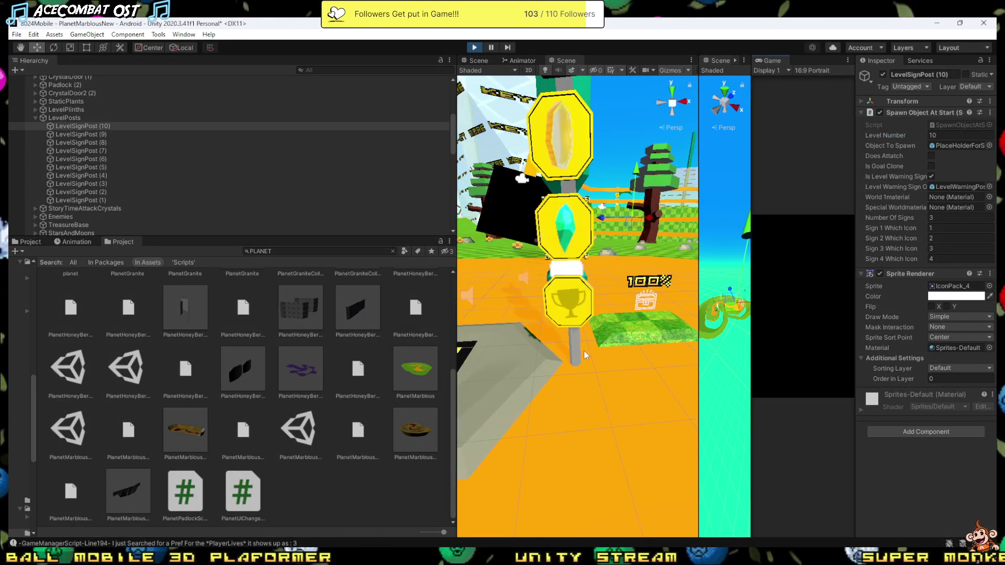
- Check the spawned sign post icons, stop the playtest and pull the camera back over the start
mouse_move(585, 383)
right_mouse_down()
mouse_move(583, 366)
mouse_move(591, 379)
right_mouse_up()
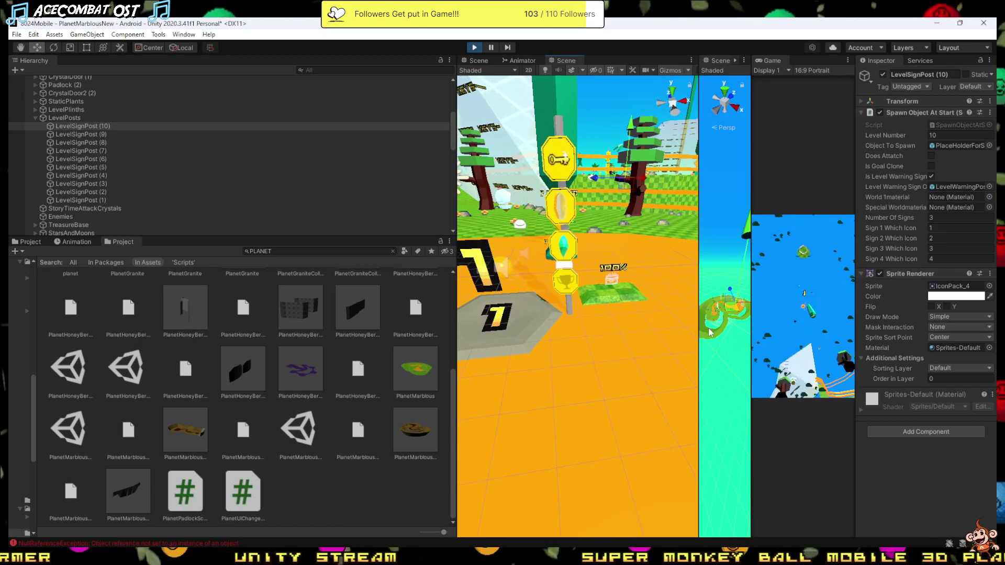
left_click(684, 365)
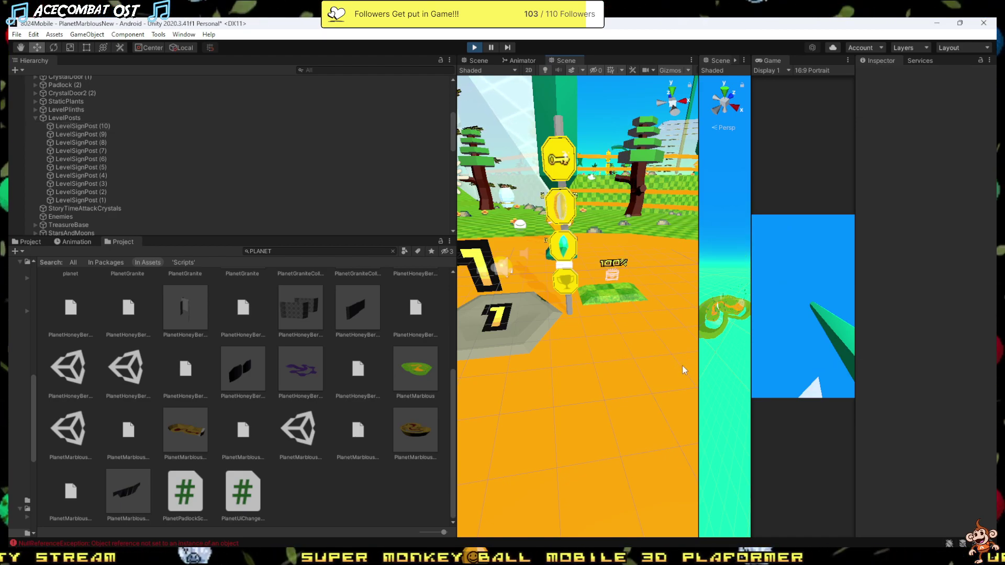
left_click(481, 47)
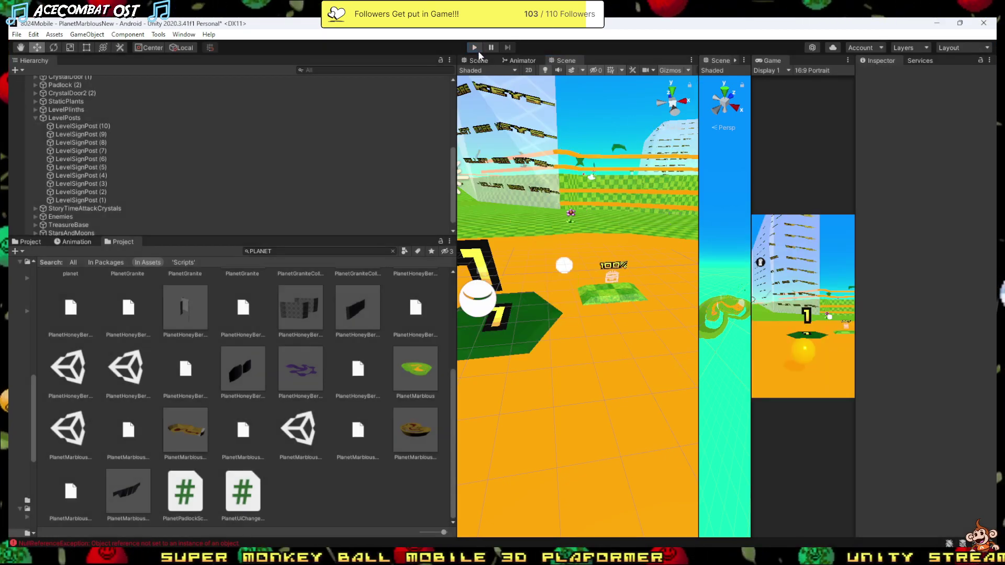
right_click_drag(537, 329, 548, 354)
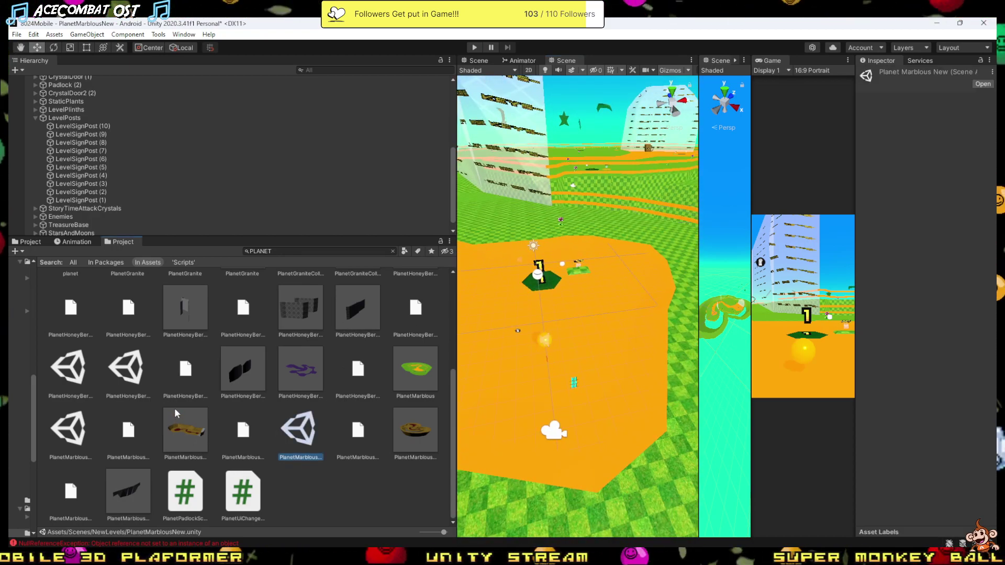
- Open MenuNew from a MENU search, saving the modified level, and play it to Select World
scroll(137, 423, "up", 3)
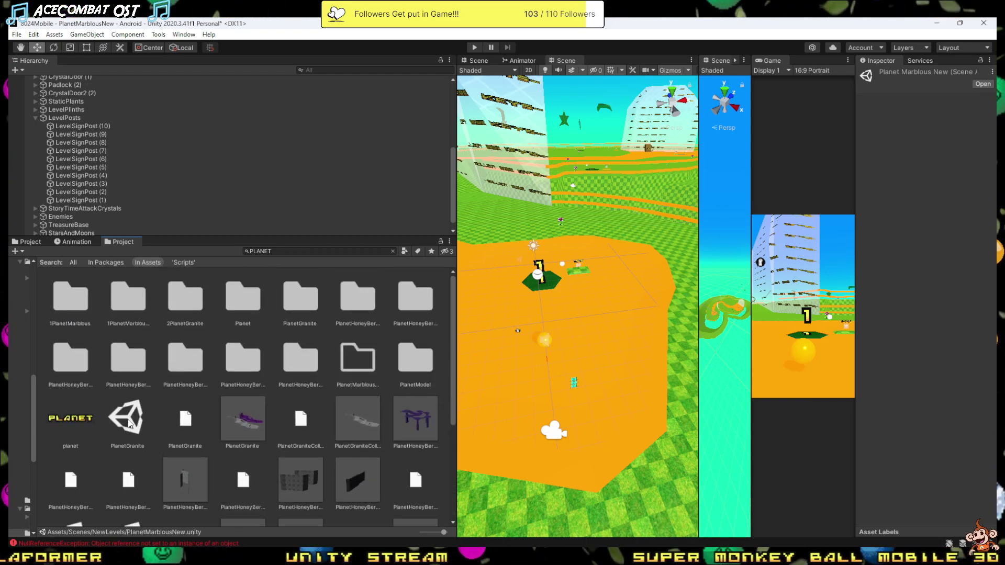
scroll(130, 423, "down", 3)
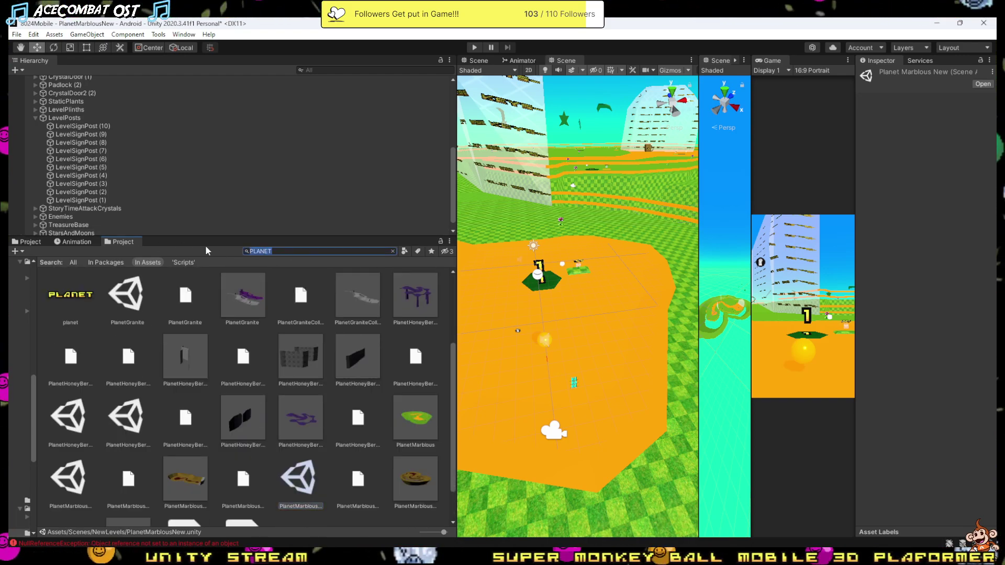
type("MENU")
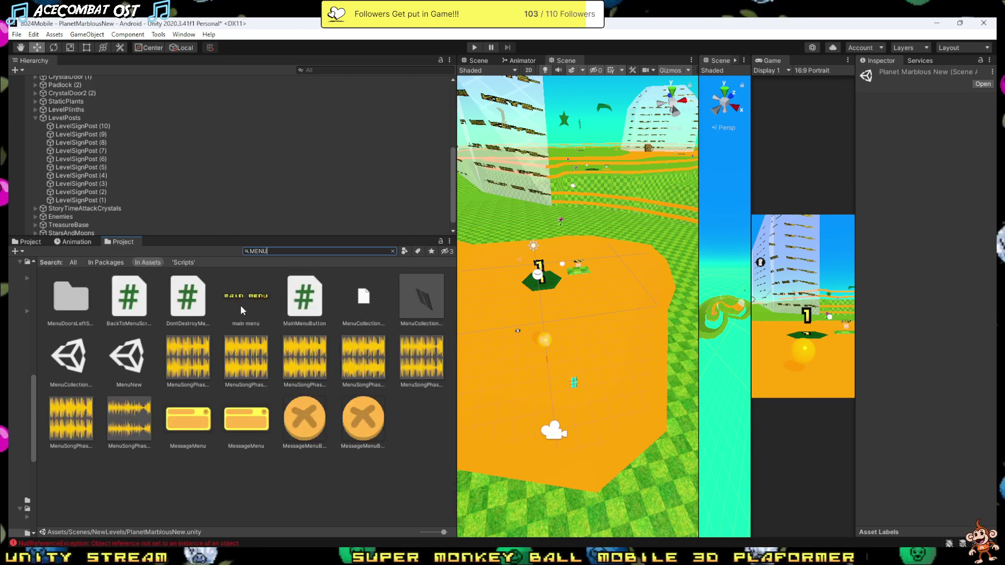
double_click(125, 359)
left_click(491, 310)
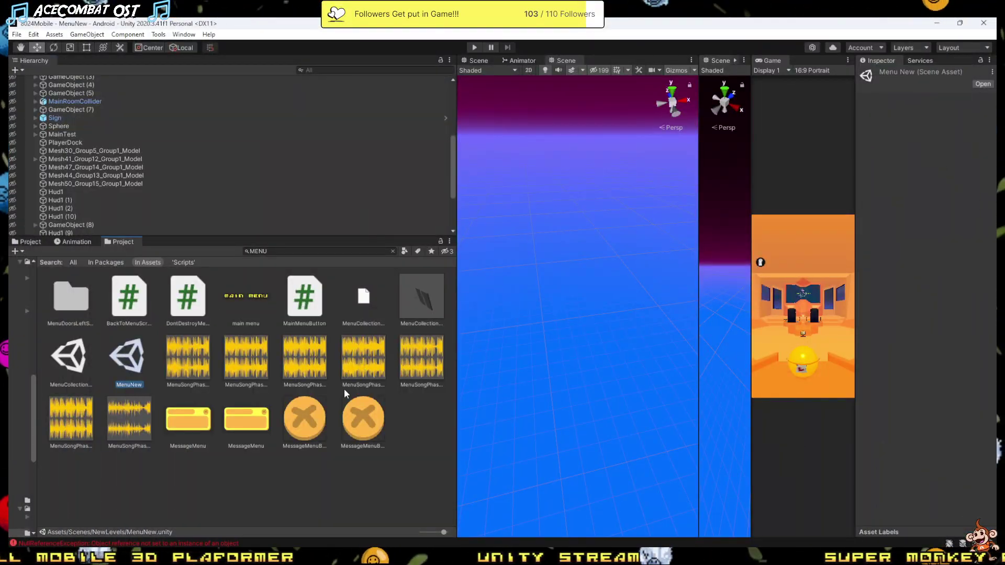
left_click(473, 47)
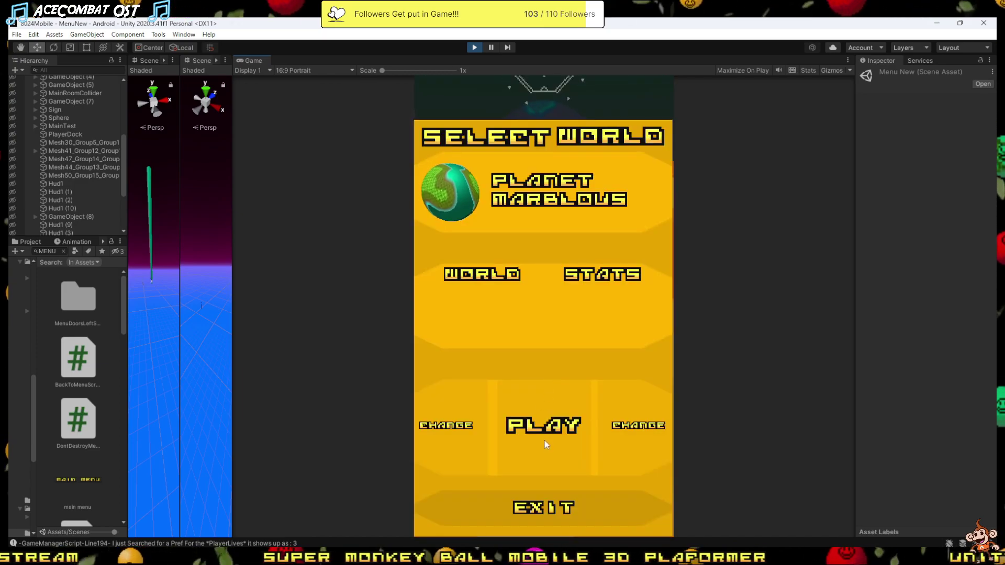
- Launch Planet Marblous from Select World and stop the playtest once the level loads
left_click(544, 435)
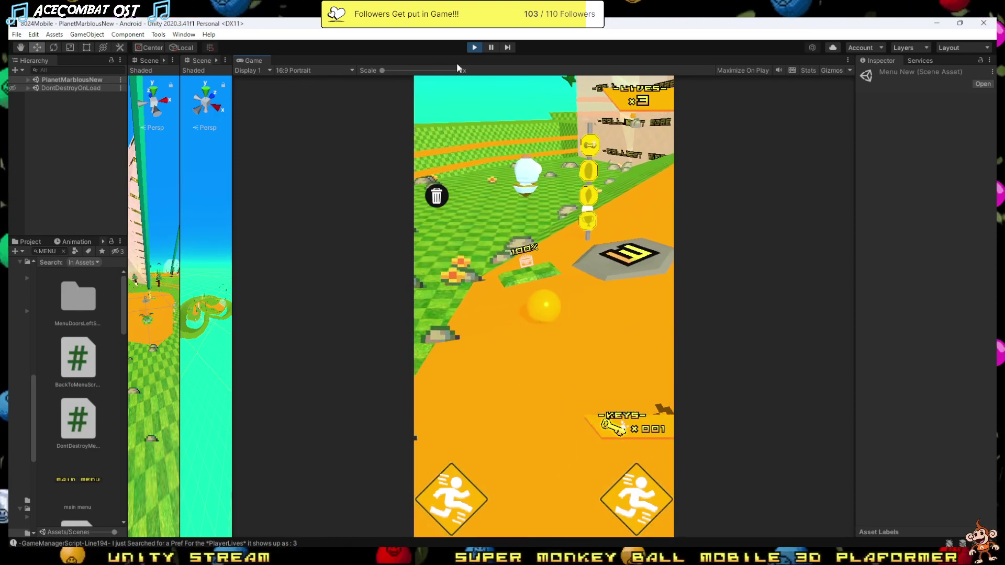
left_click(475, 47)
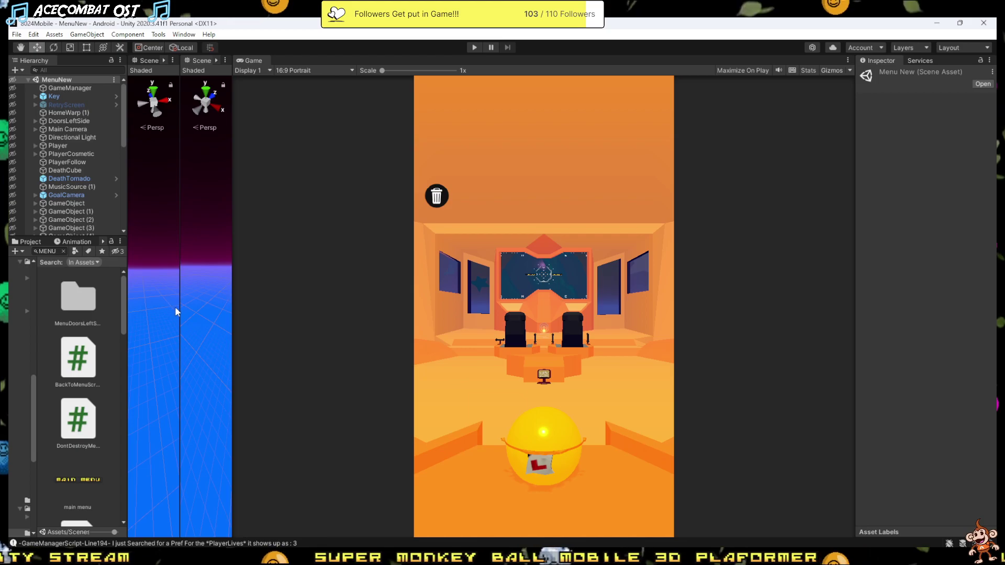
- Widen the Scene view and search the Project panel for LA
left_click_drag(179, 307, 500, 308)
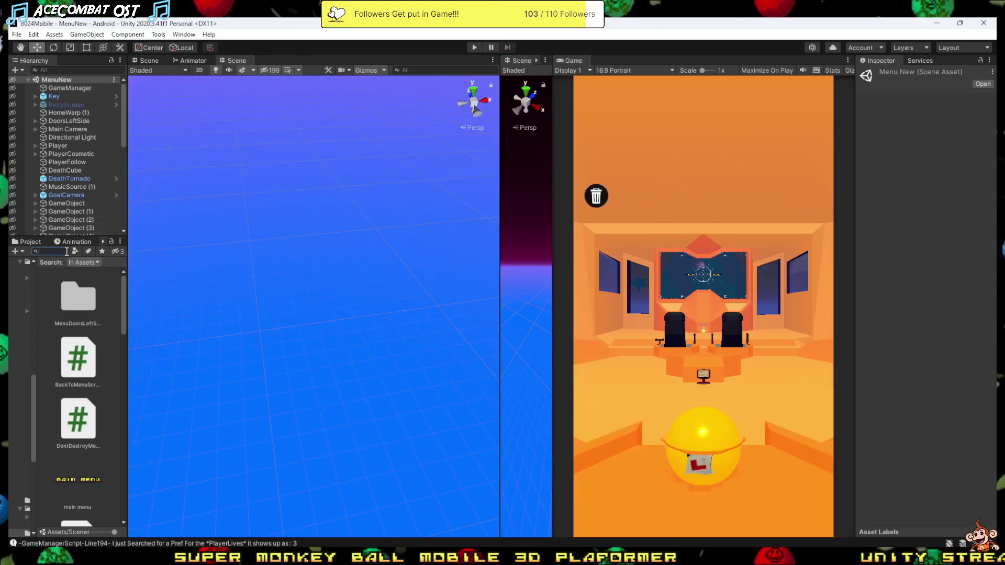
left_click(63, 251)
type("LANET")
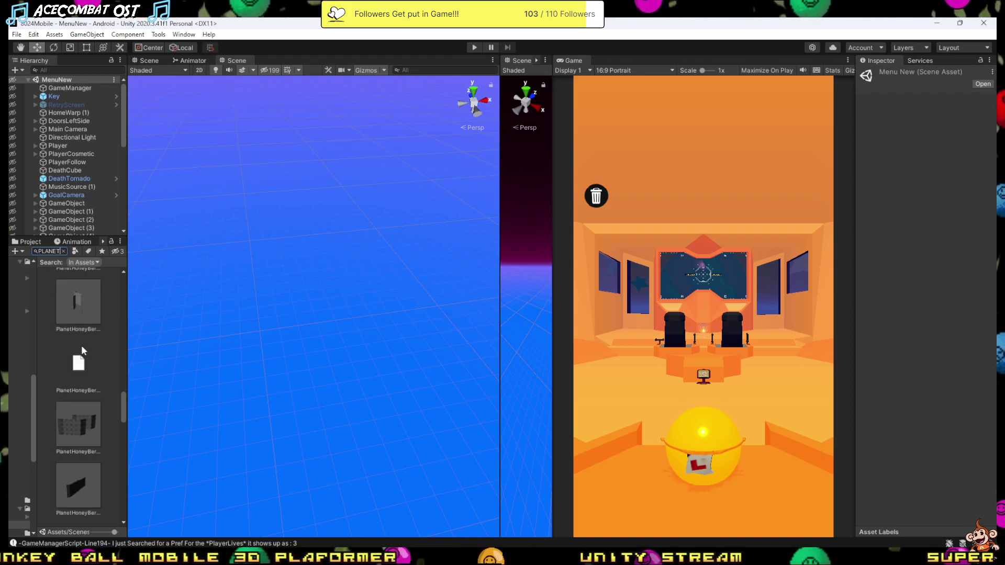
scroll(88, 349, "up", 5)
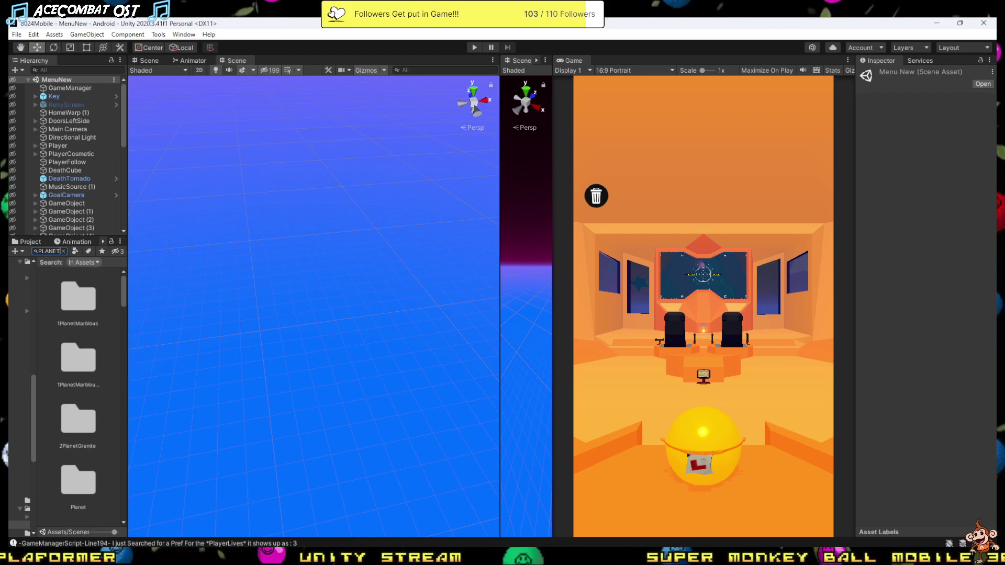
- Change the key check on line 49 of LevelSignPostScript.cs to '>= 2', then return to Unity
key("alt+Tab")
scroll(205, 245, "up", 2)
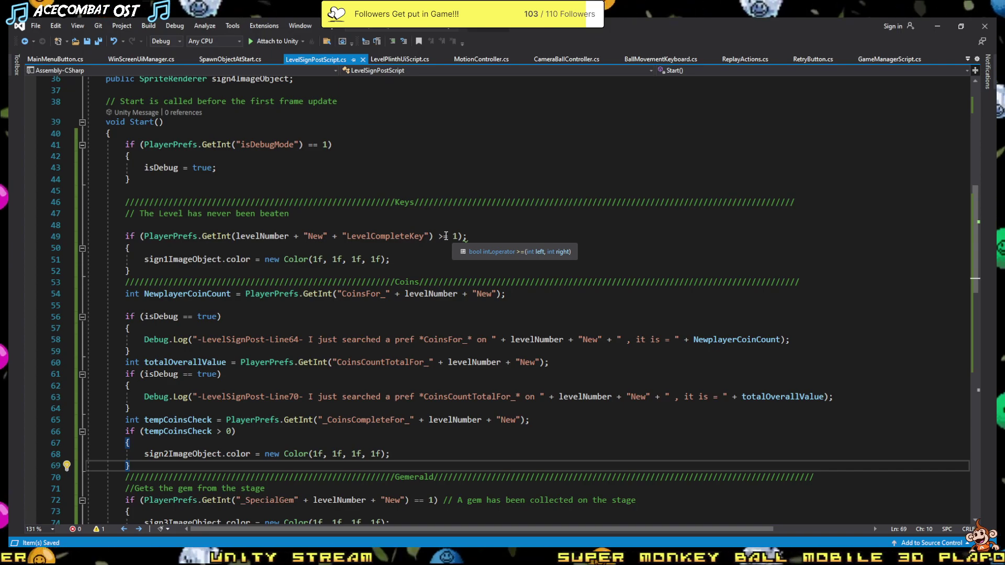
double_click(454, 236)
type("2")
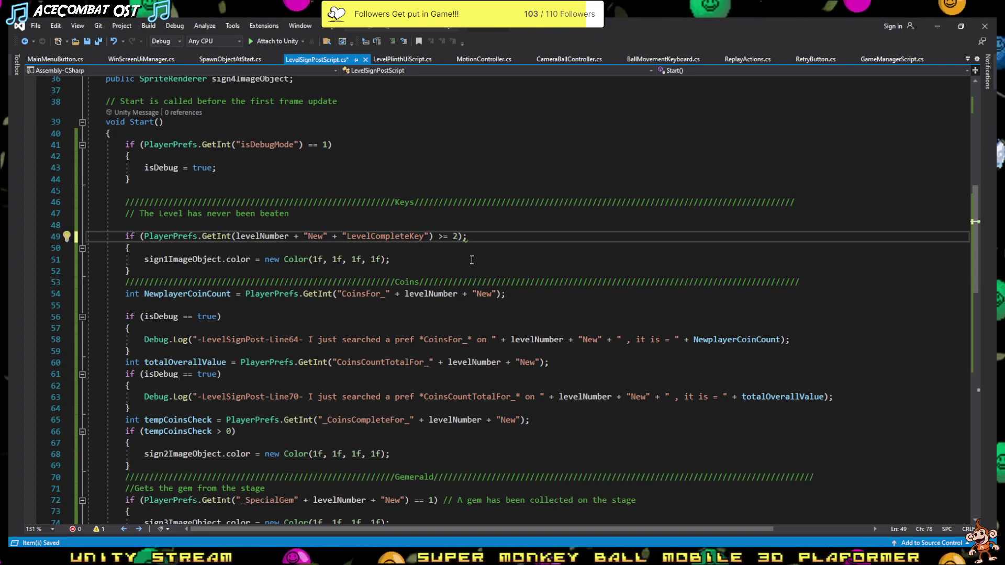
left_click(939, 25)
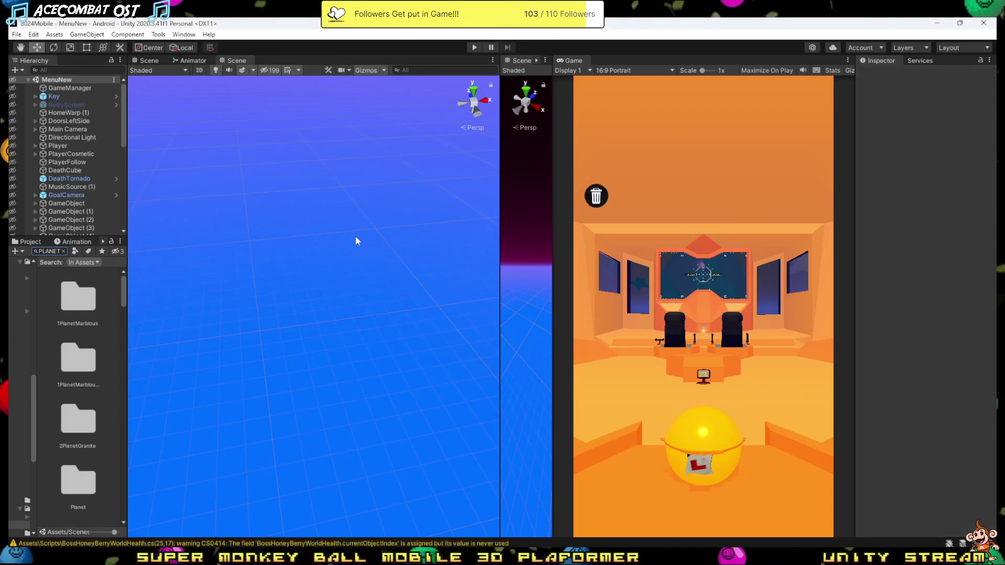
- Playtest into Planet Marblous, roll the marble off the start platform, then stop
left_click(474, 48)
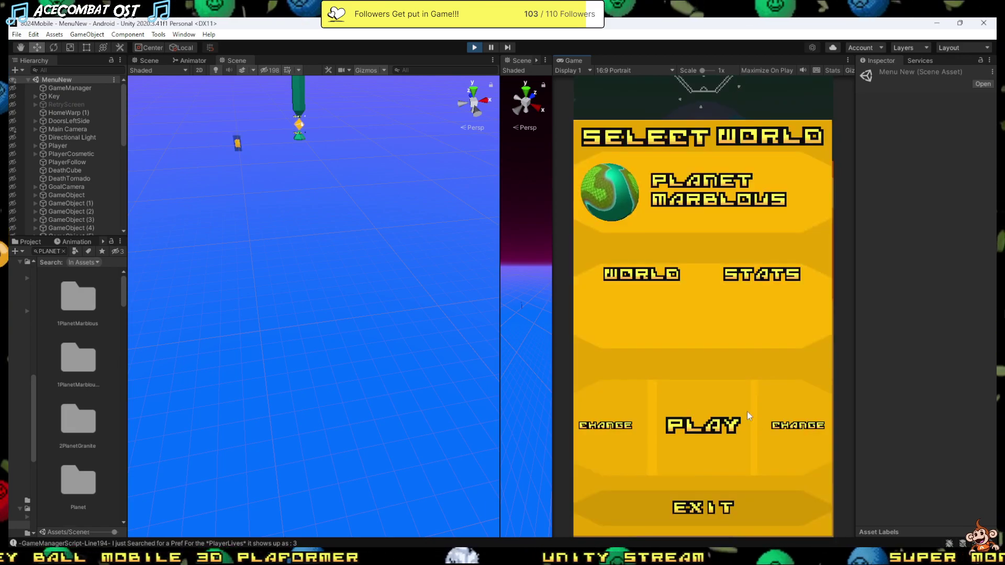
left_click(718, 438)
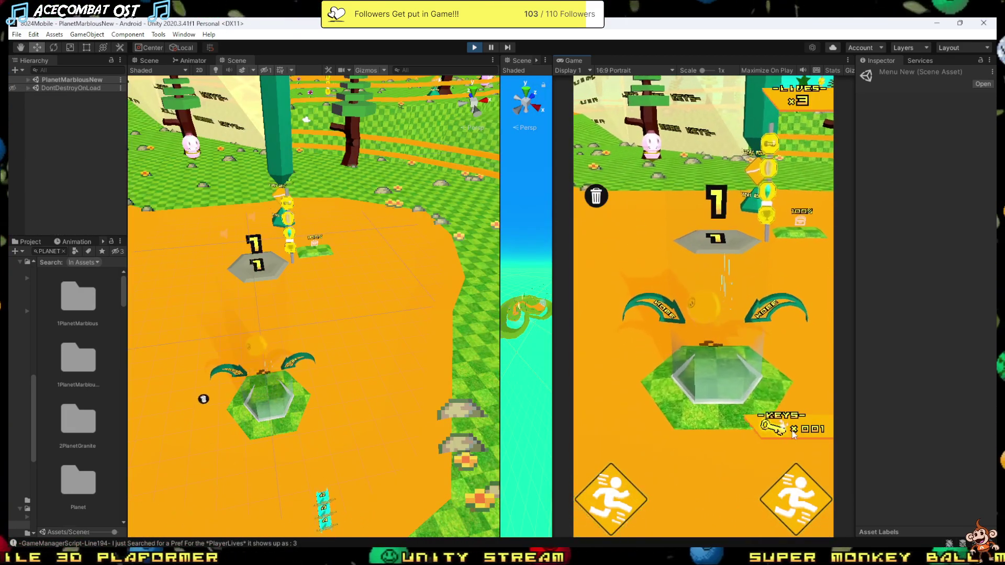
key("Up")
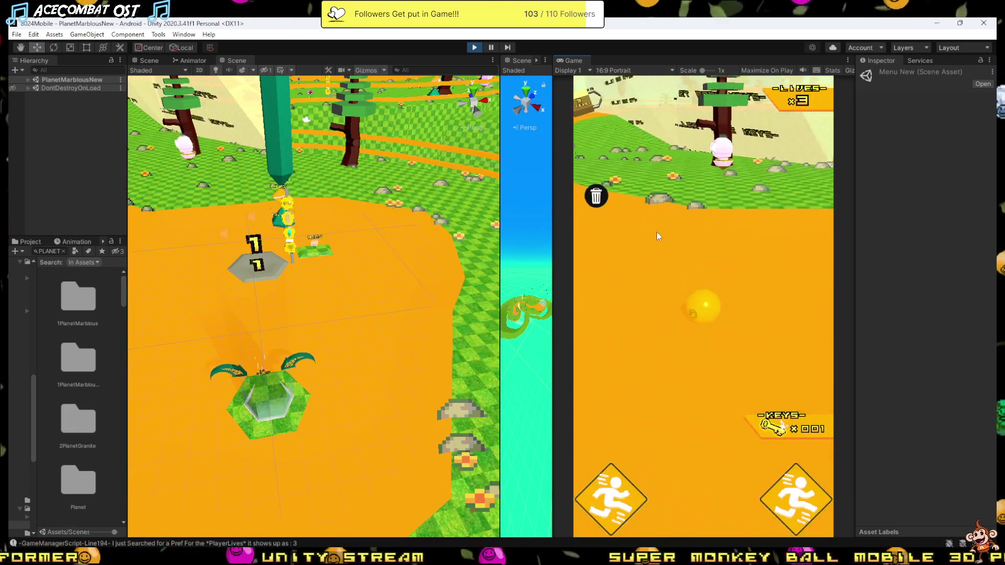
left_click(474, 48)
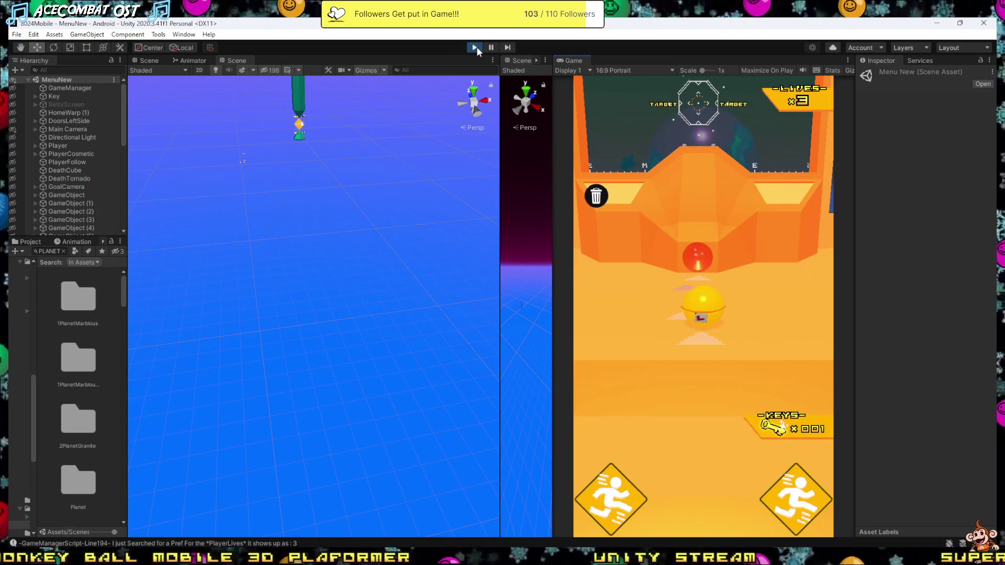
left_click(476, 47)
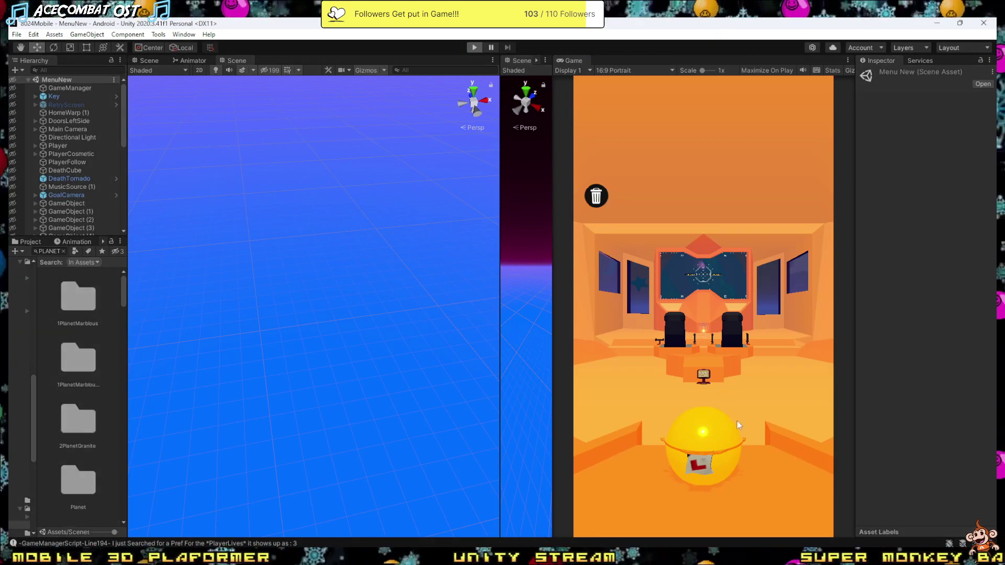
- Run a second playtest into Planet Marblous, stop it, and go back to LevelSignPostScript in Visual Studio
key("ctrl+p")
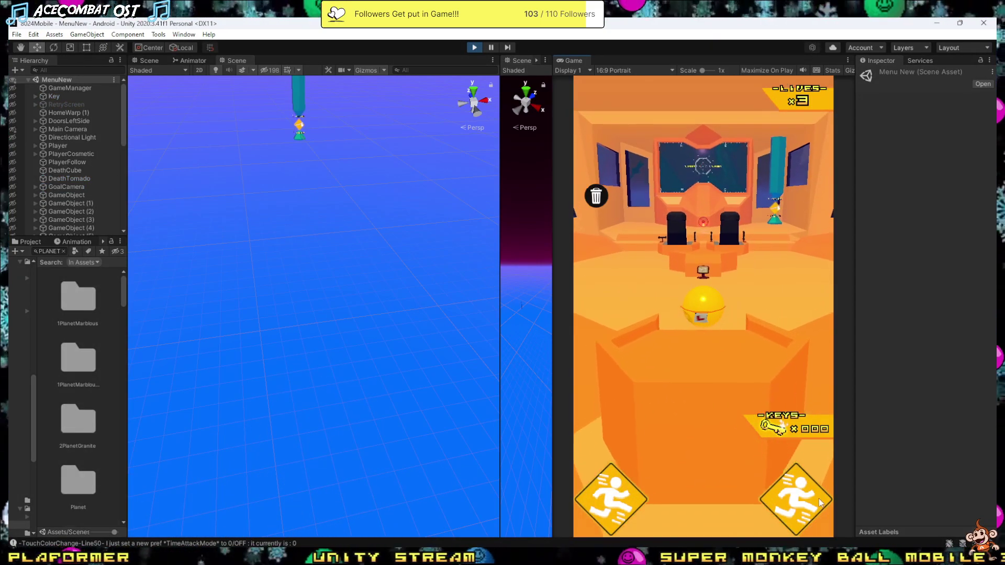
left_click(819, 499)
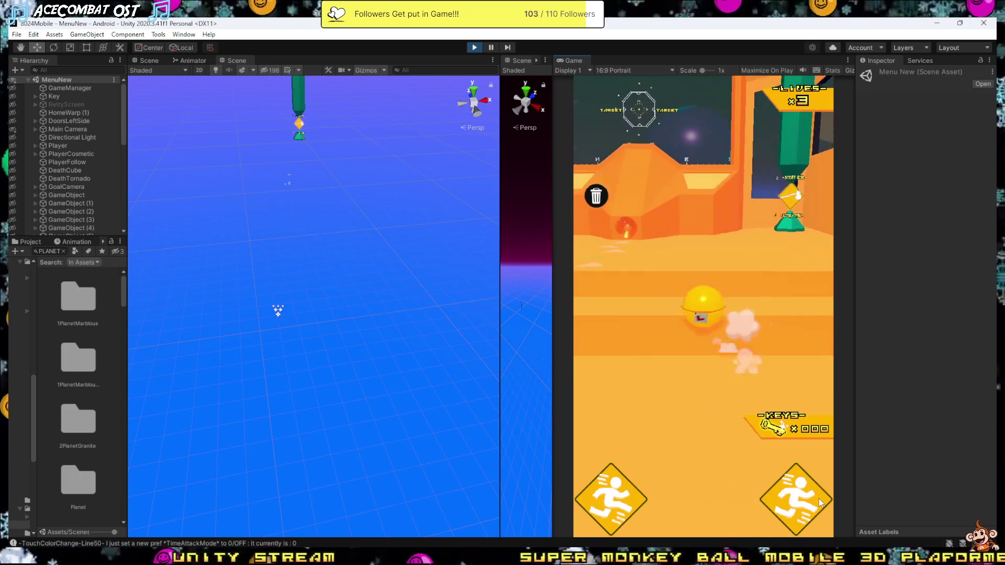
left_click(725, 432)
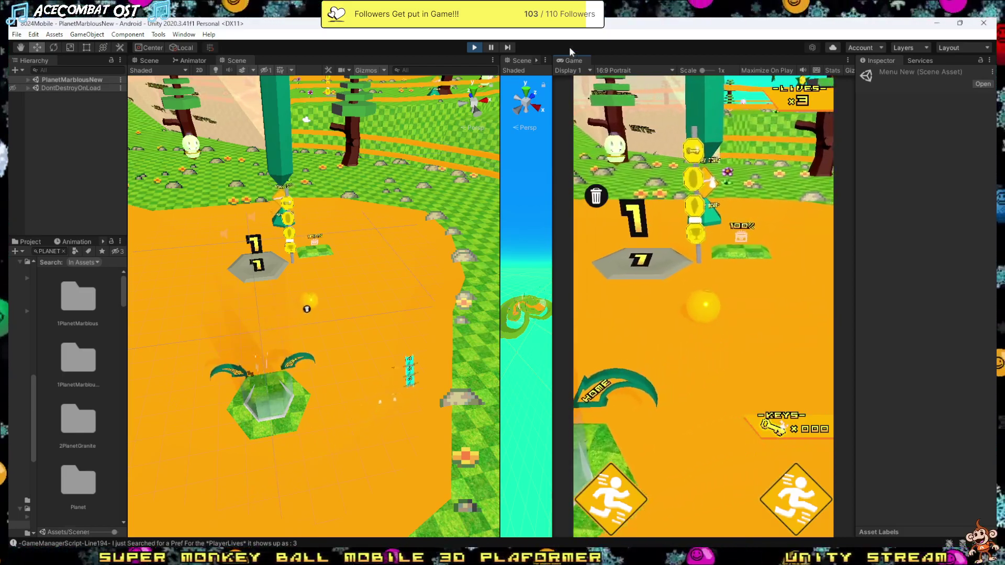
left_click(474, 47)
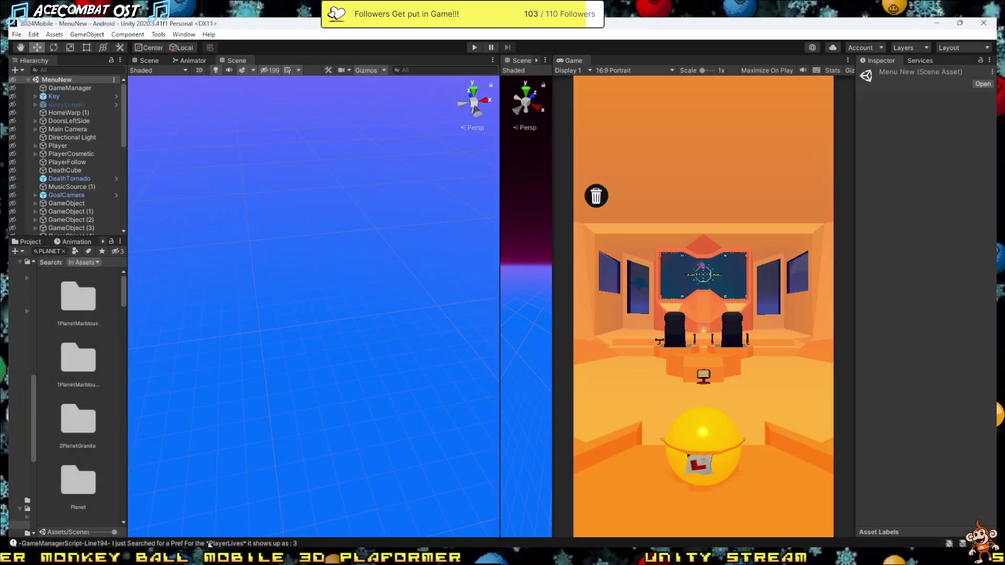
key("alt+Tab")
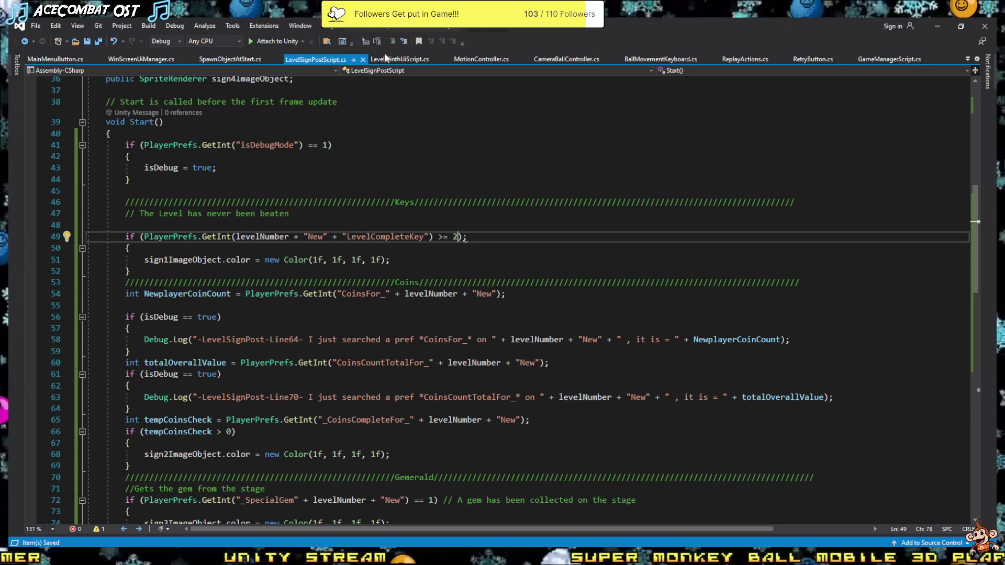
- Open GameManagerScript.cs and scroll to its never-beaten key-awarding block
left_click(890, 59)
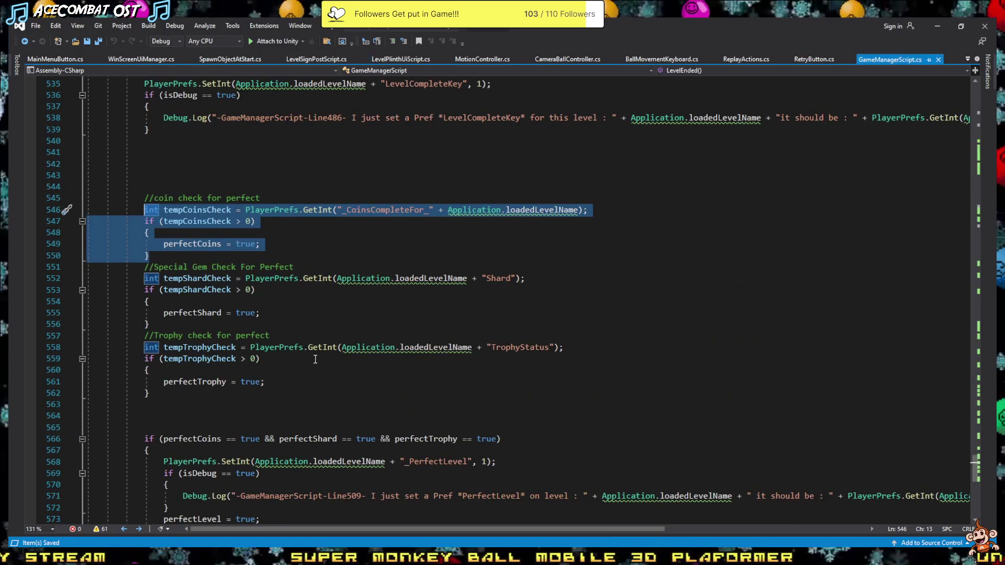
scroll(321, 357, "up", 3)
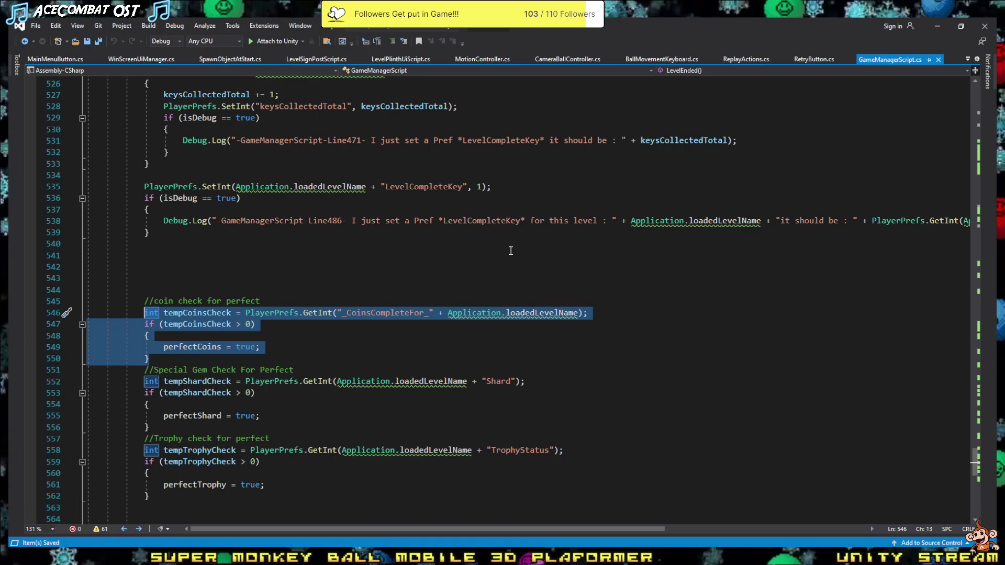
scroll(262, 341, "up", 3)
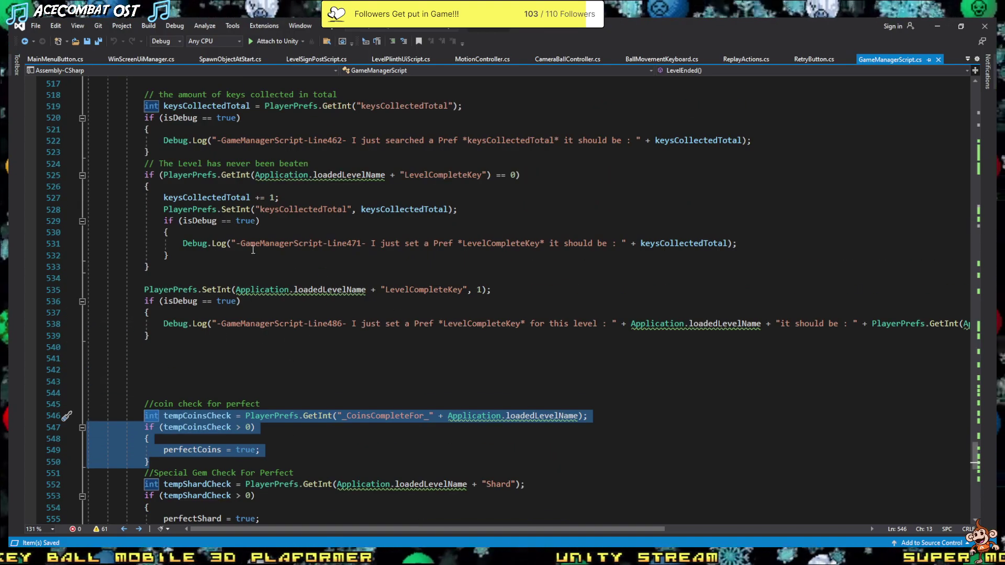
mouse_move(297, 294)
scroll(296, 280, "up", 3)
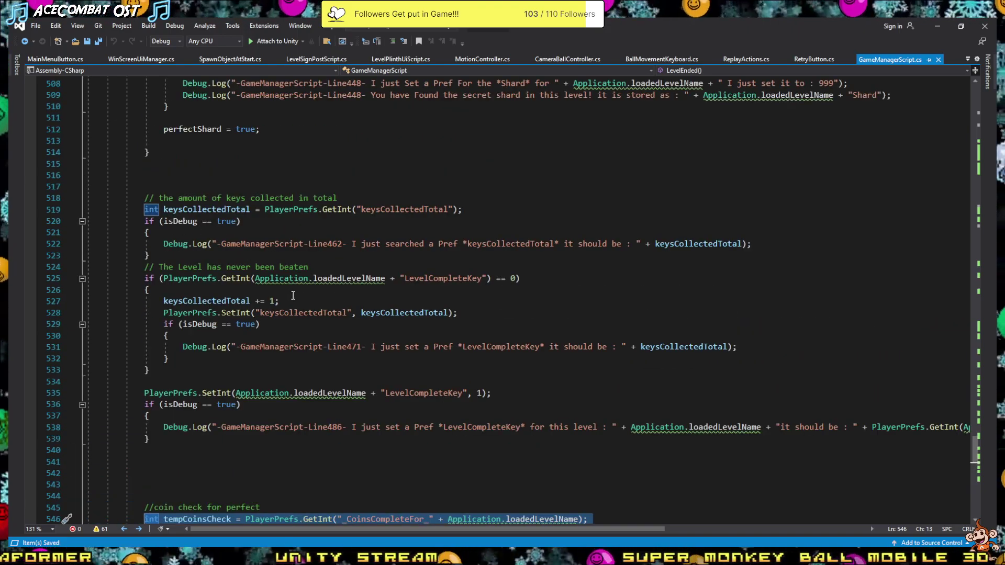
scroll(218, 324, "down", 2)
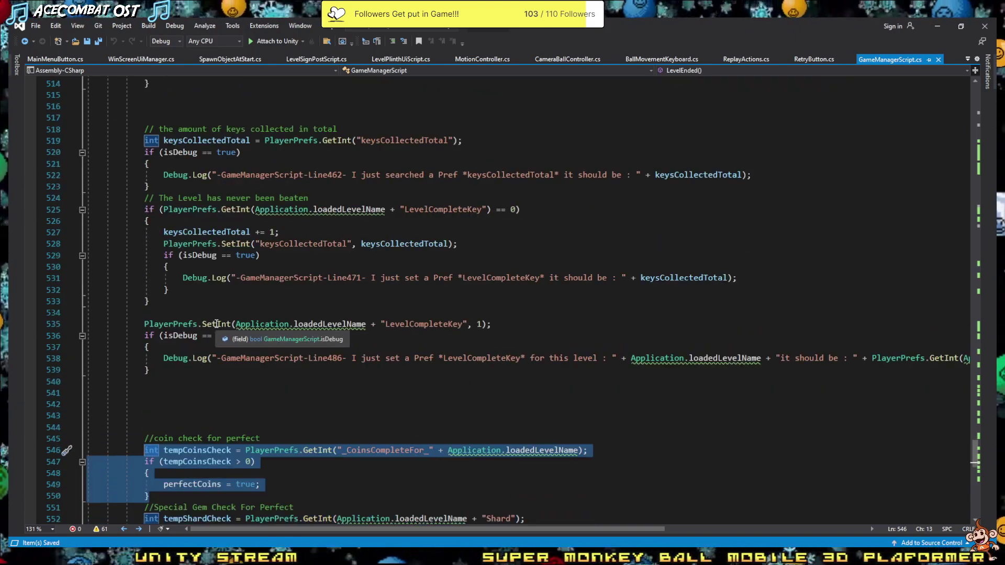
scroll(219, 326, "down", 2)
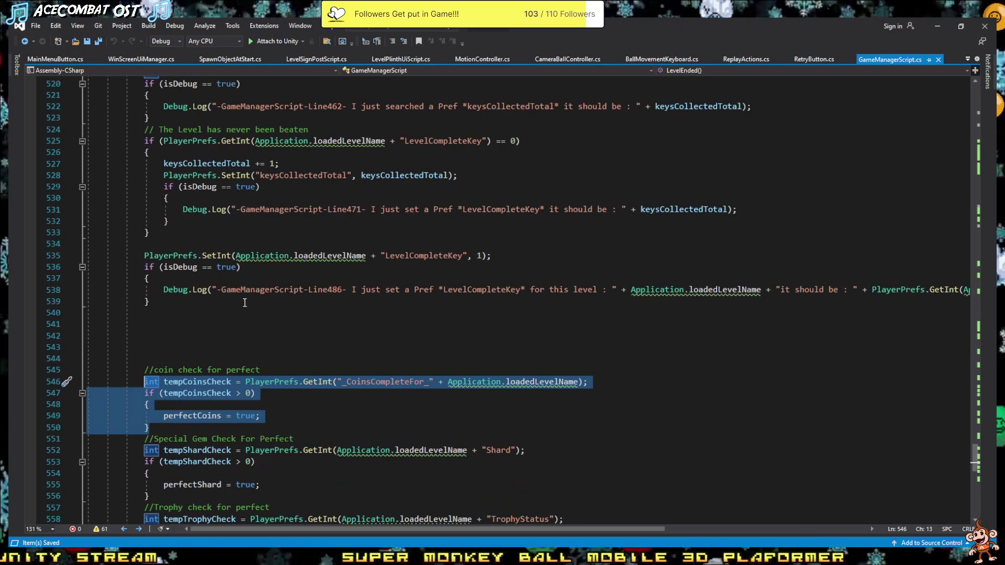
scroll(172, 303, "up", 1)
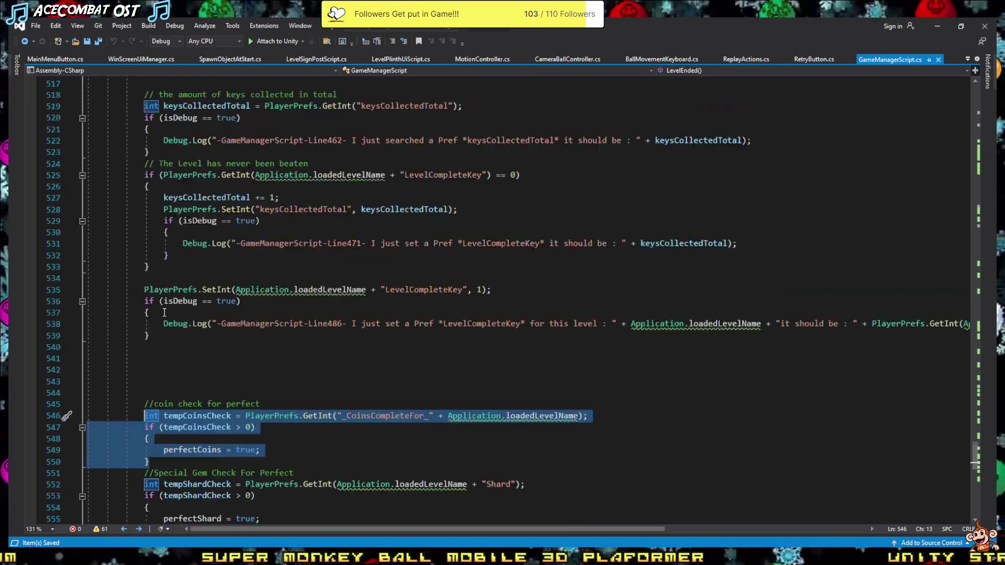
scroll(183, 299, "up", 3)
scroll(194, 294, "up", 3)
scroll(204, 291, "up", 2)
scroll(205, 298, "up", 7)
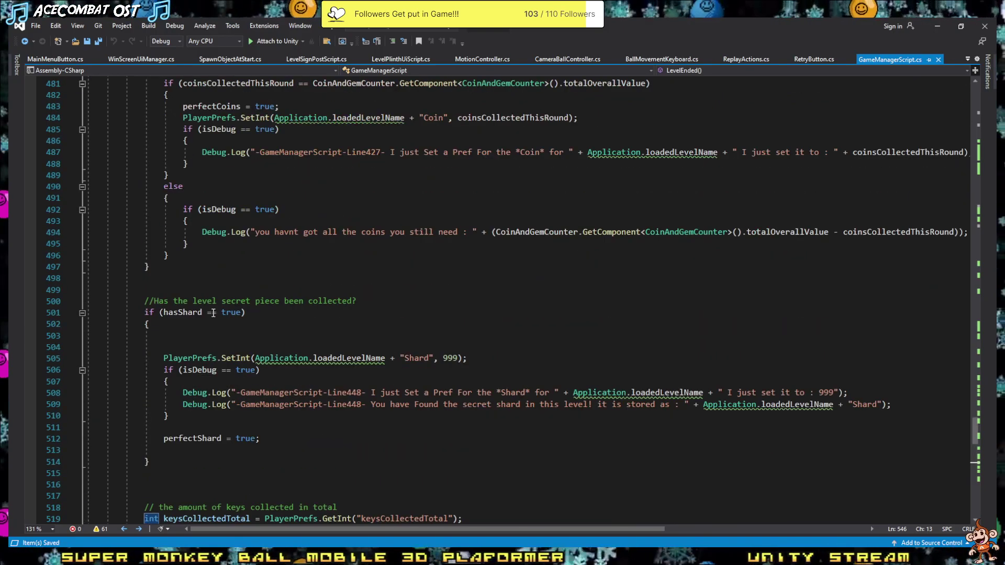
scroll(209, 314, "down", 5)
scroll(211, 321, "down", 2)
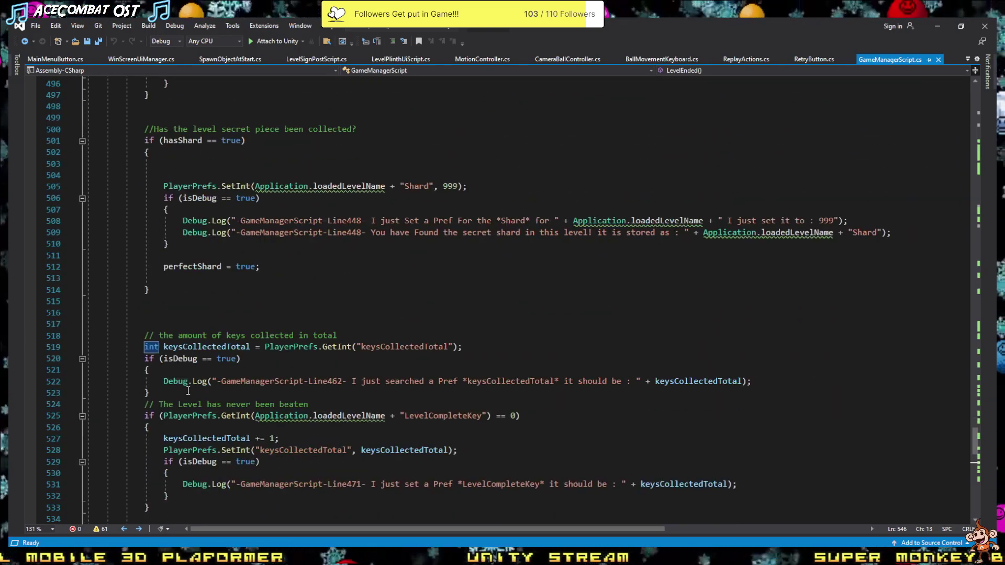
scroll(186, 441, "down", 2)
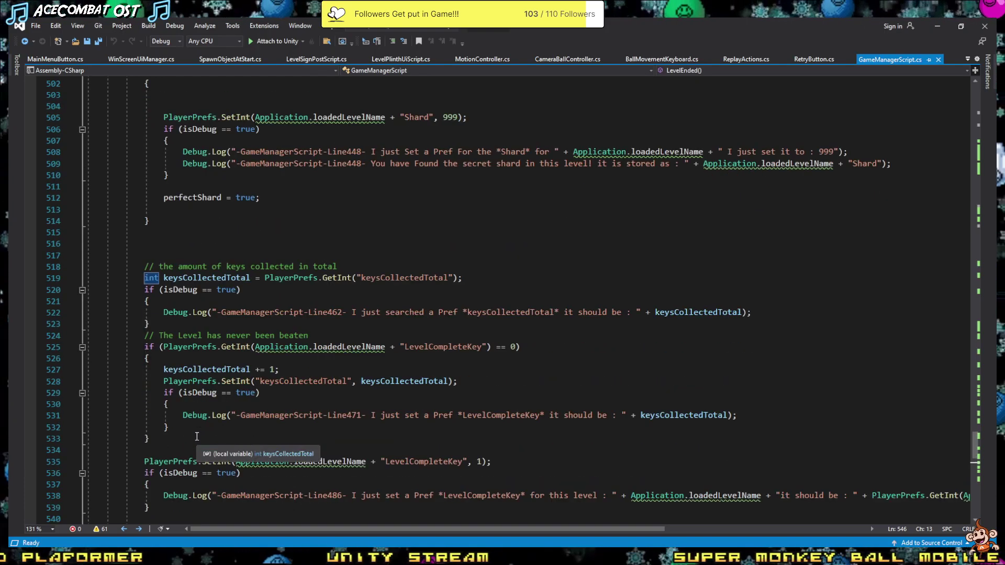
scroll(178, 427, "down", 1)
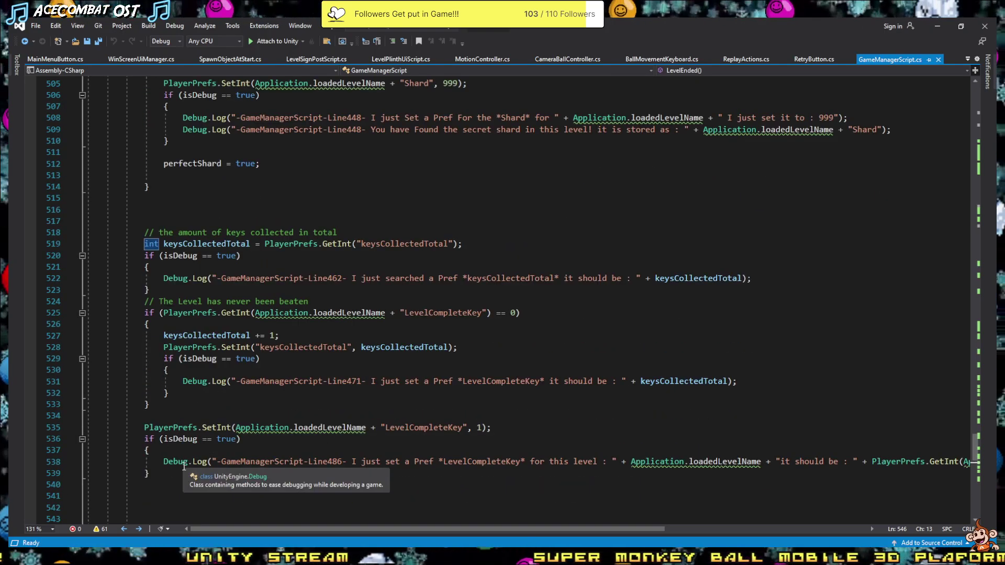
scroll(171, 435, "down", 1)
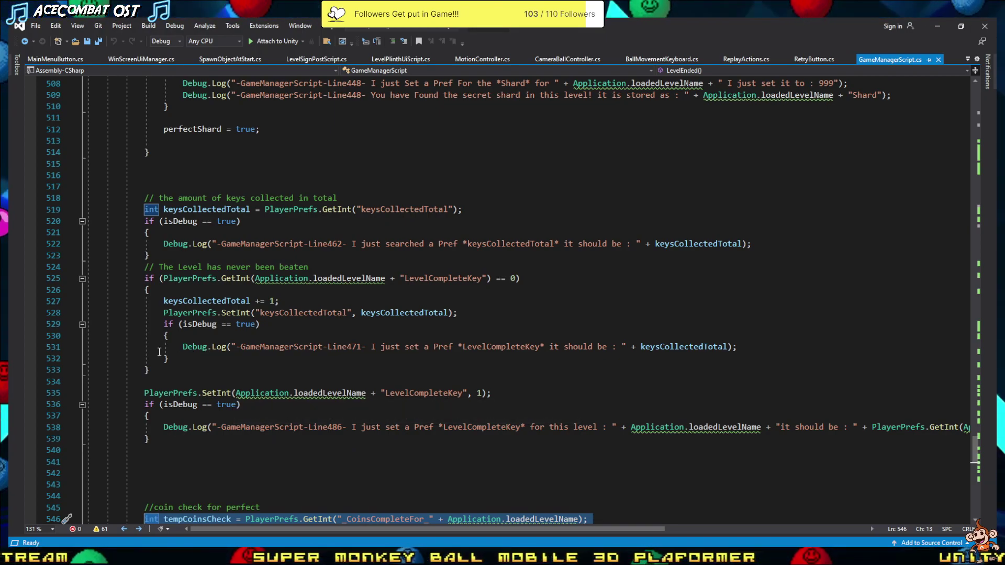
- Select and copy the never-beaten key block (lines 524–533) and bring up LevelSignPostScript.cs
mouse_move(156, 370)
left_mouse_down()
mouse_move(19, 282)
mouse_move(10, 265)
left_mouse_up()
key("ctrl+c")
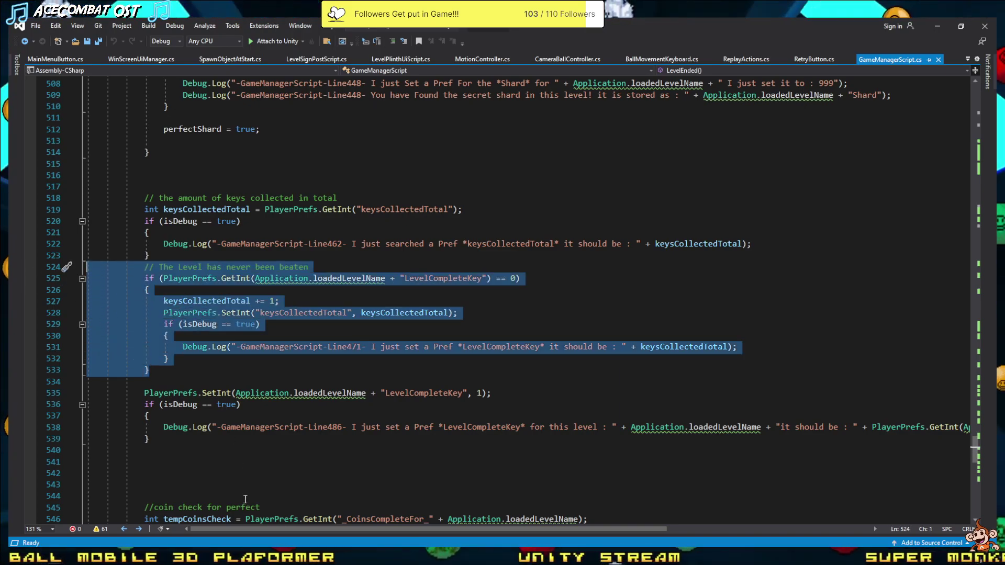
mouse_move(229, 556)
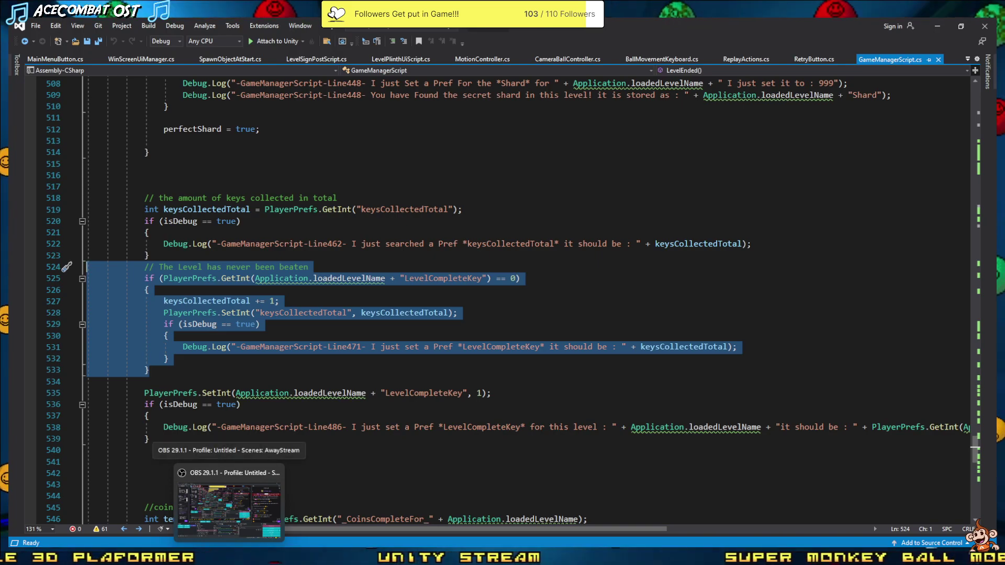
left_click(196, 556)
key("alt+Tab")
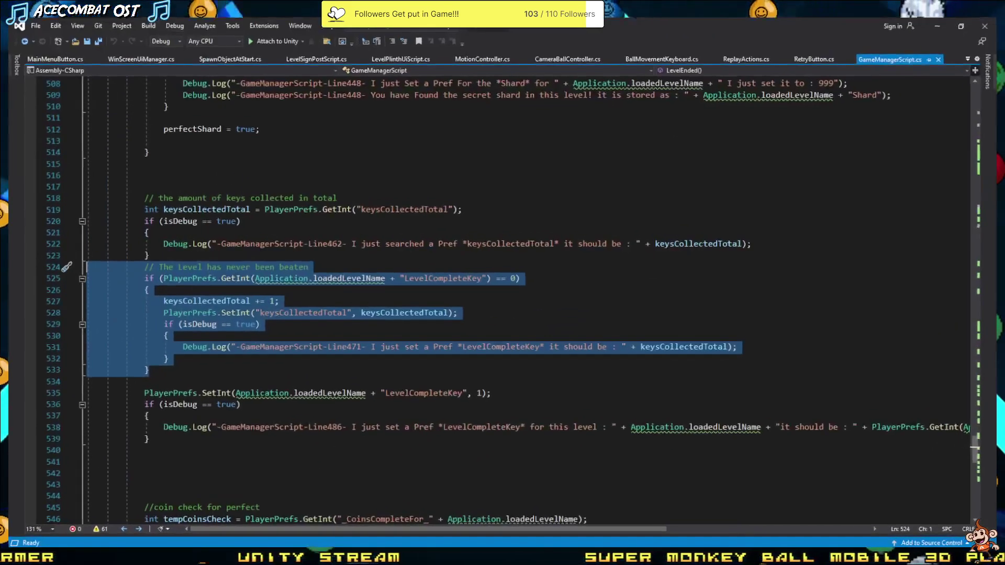
left_click(316, 59)
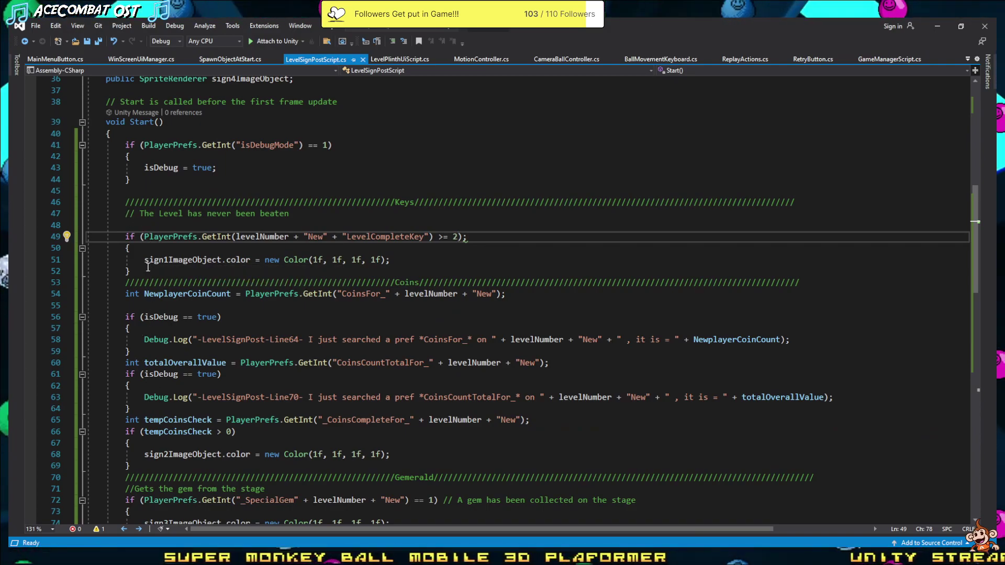
- Paste the never-beaten key block over the old key check and delete the duplicated comment
left_click_drag(130, 271, 94, 225)
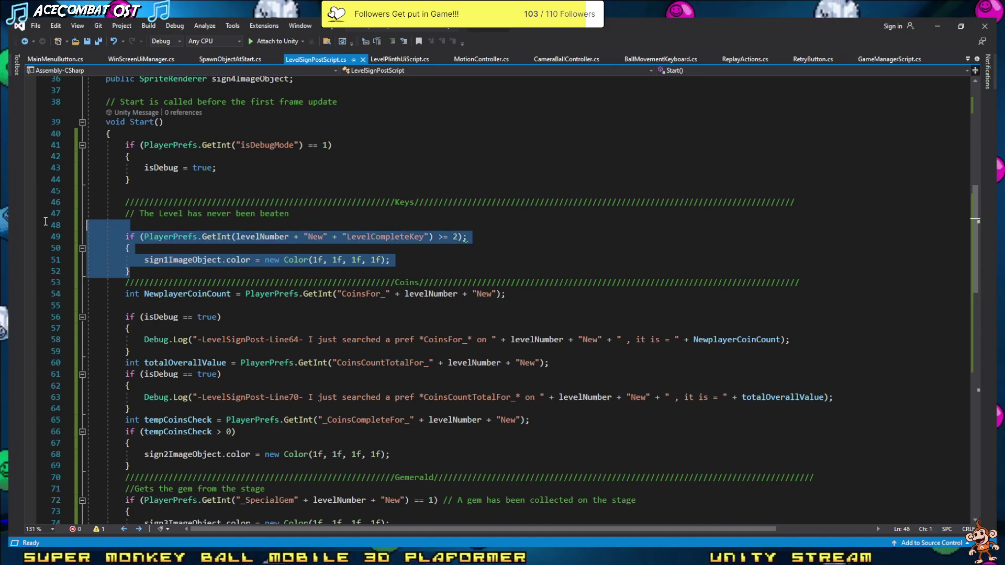
key("ctrl+v")
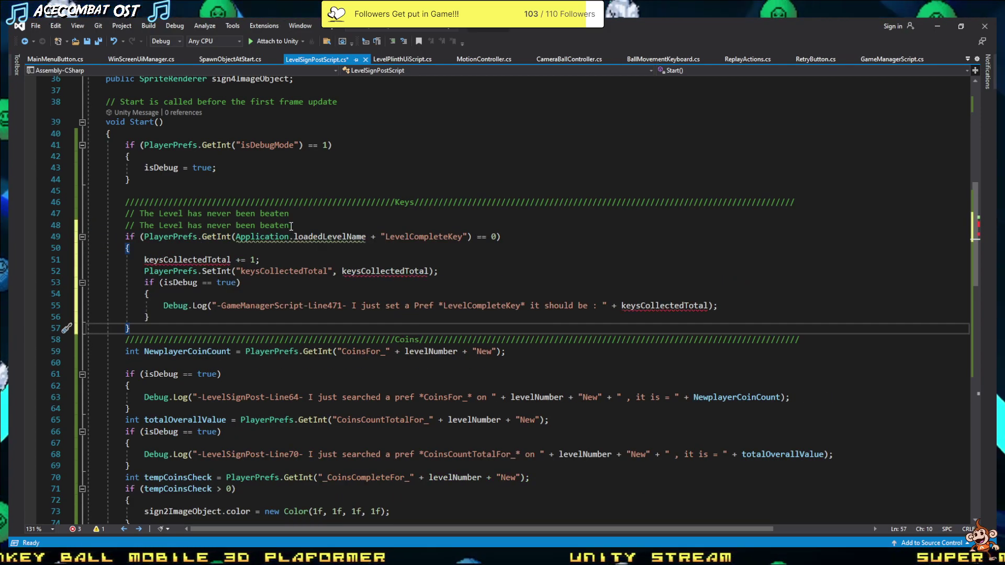
left_click_drag(290, 226, 87, 226)
key("BackSpace")
key("Delete")
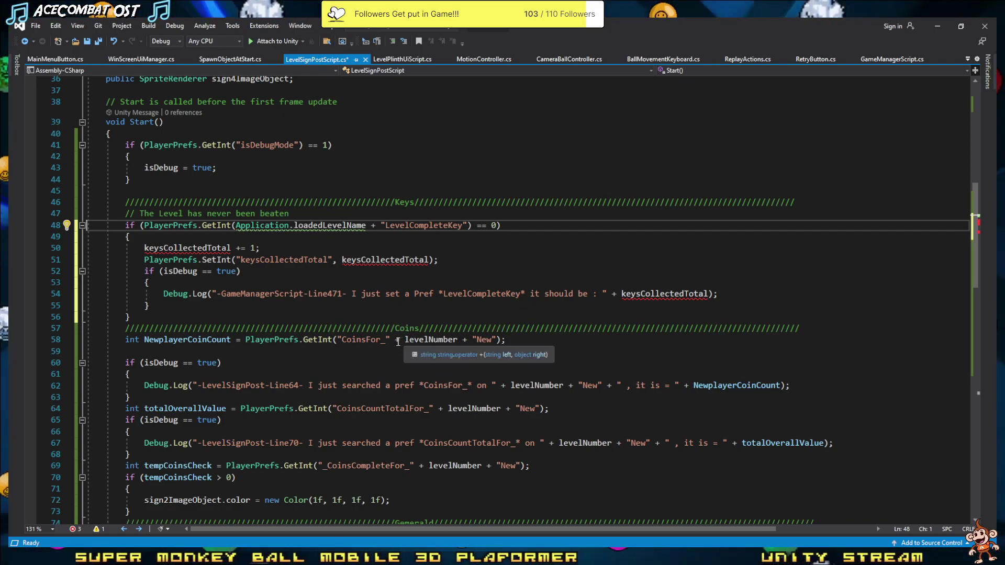
- Key the check on levelNumber + "New" instead of Application.loadedLevelName, comparing LevelCompleteKey to 1
left_click_drag(396, 341, 499, 342)
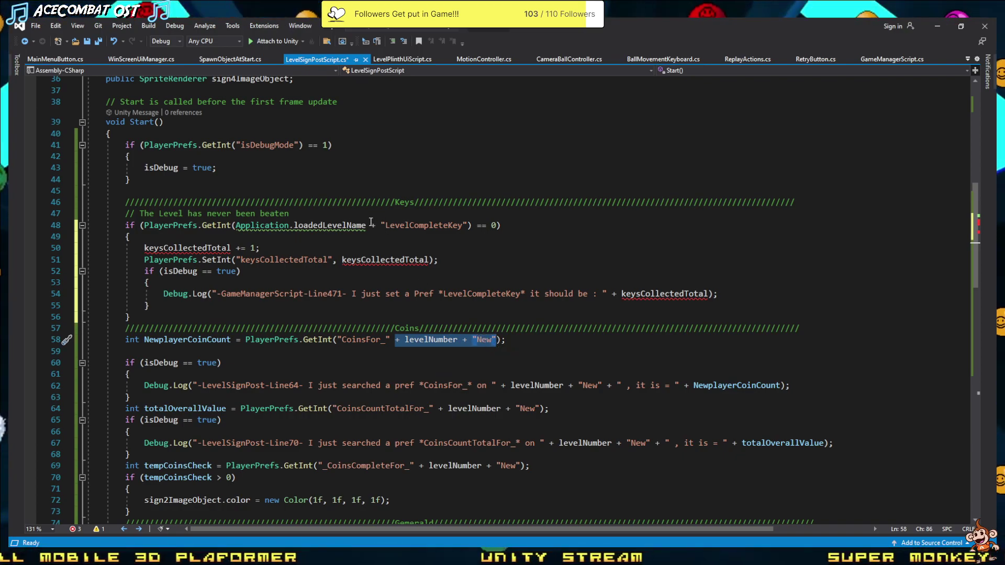
mouse_move(372, 227)
left_click_drag(367, 227, 237, 226)
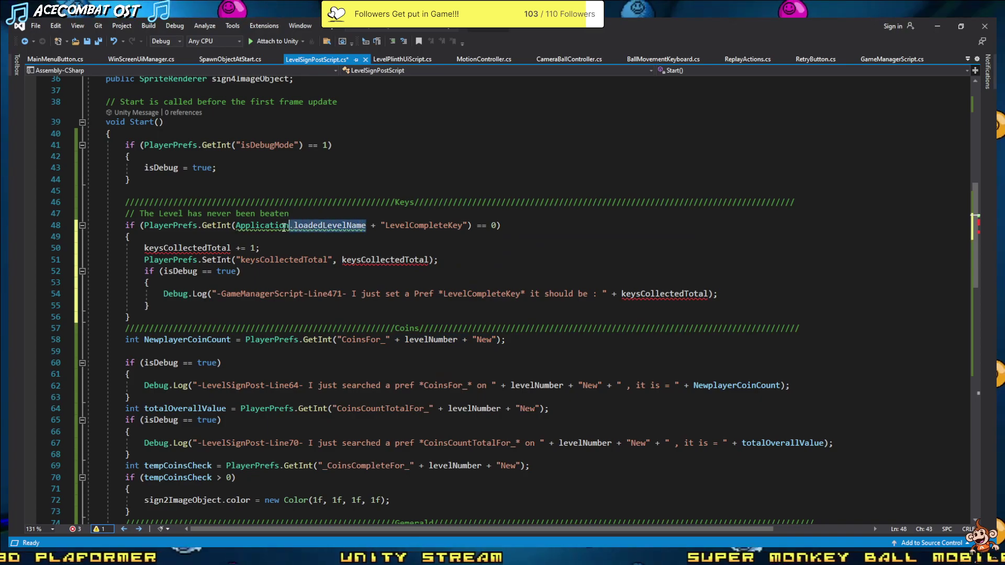
type("+levelNumber + \"New\"")
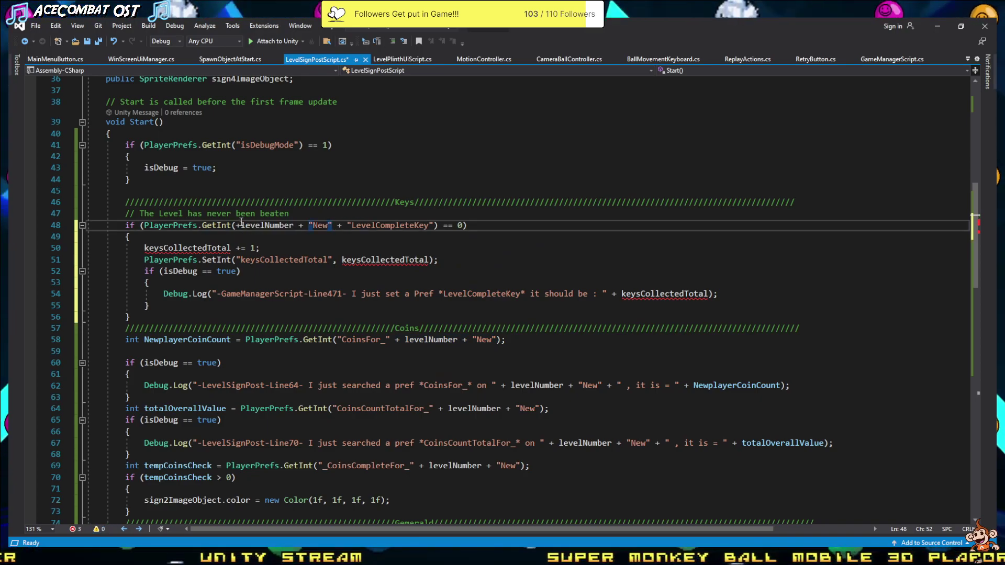
left_click(241, 224)
key("BackSpace")
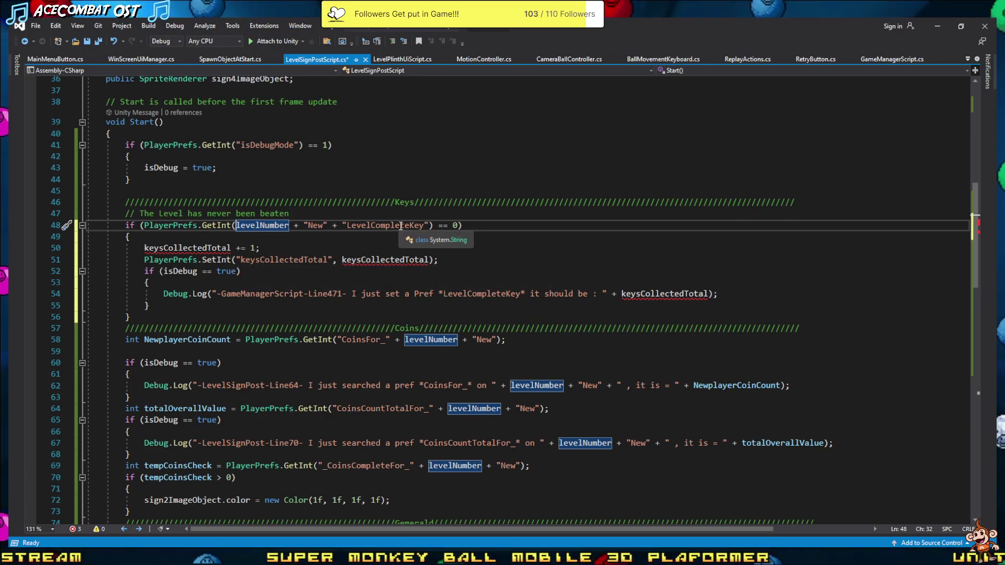
left_click(454, 225)
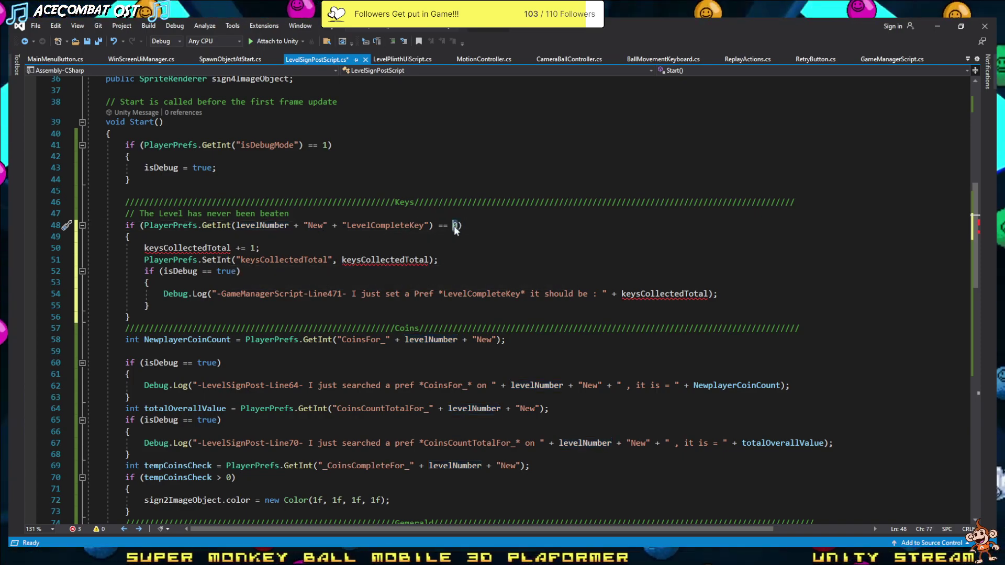
type("1")
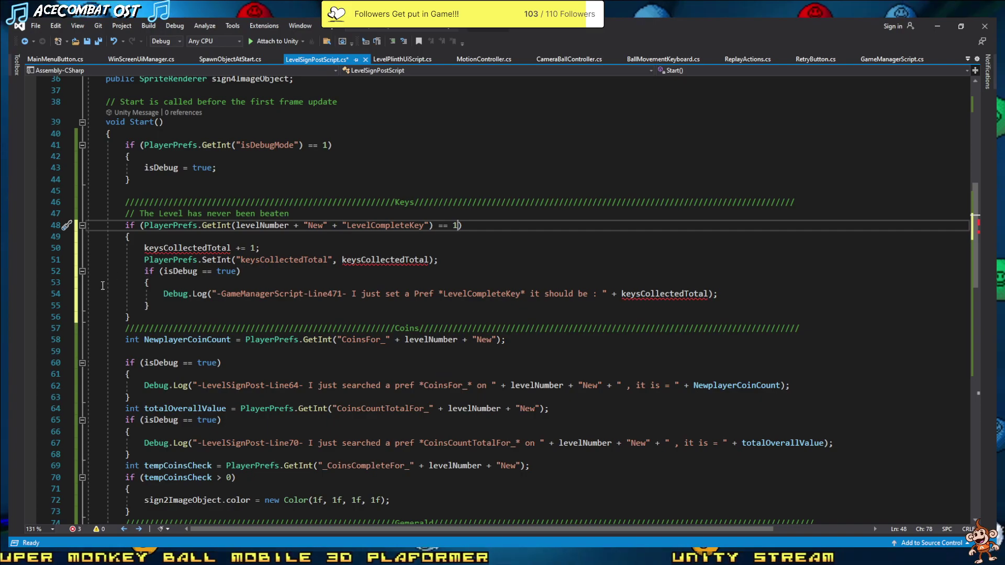
- Rename the key debug log prefix from GameManagerScript to LevelSignPost and adjust its line number
left_click_drag(156, 307, 76, 283)
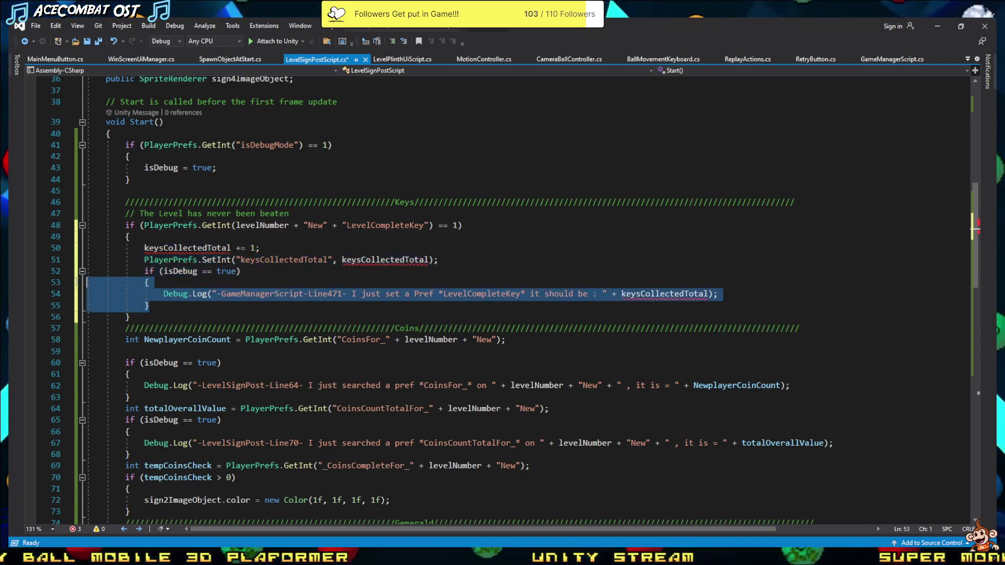
double_click(233, 386)
key("ctrl+c")
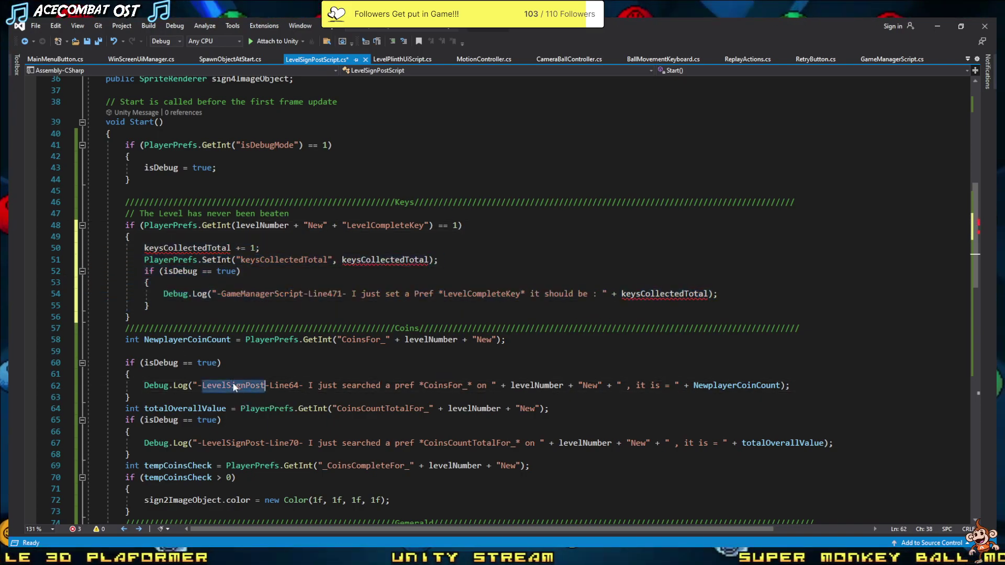
double_click(268, 294)
key("ctrl+v")
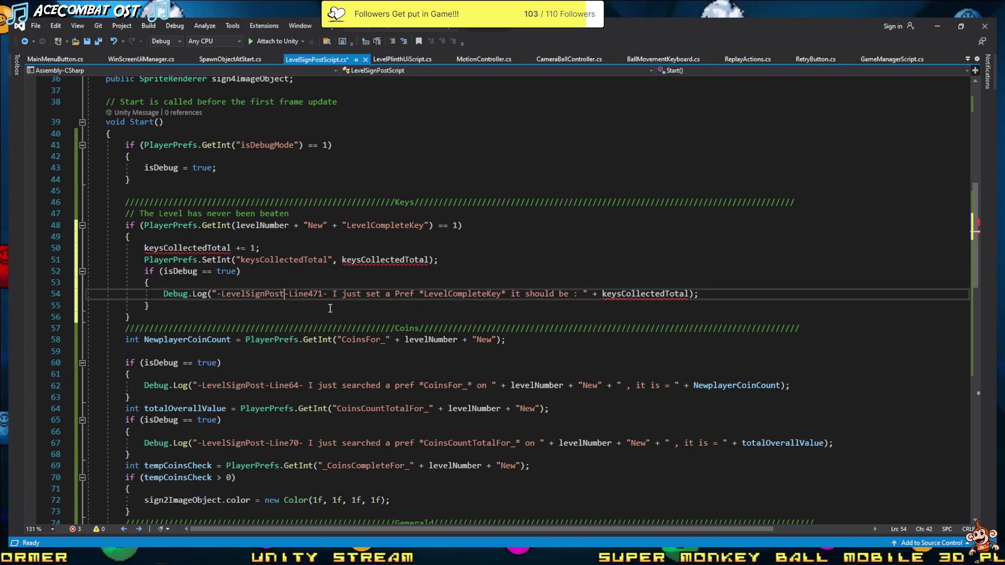
left_click_drag(299, 386, 292, 387)
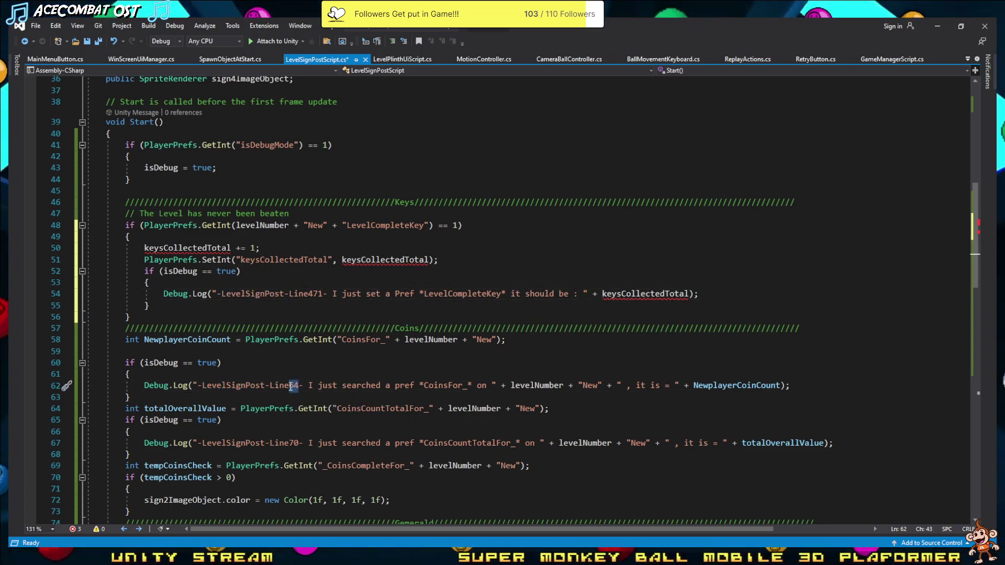
left_click_drag(323, 295, 313, 294)
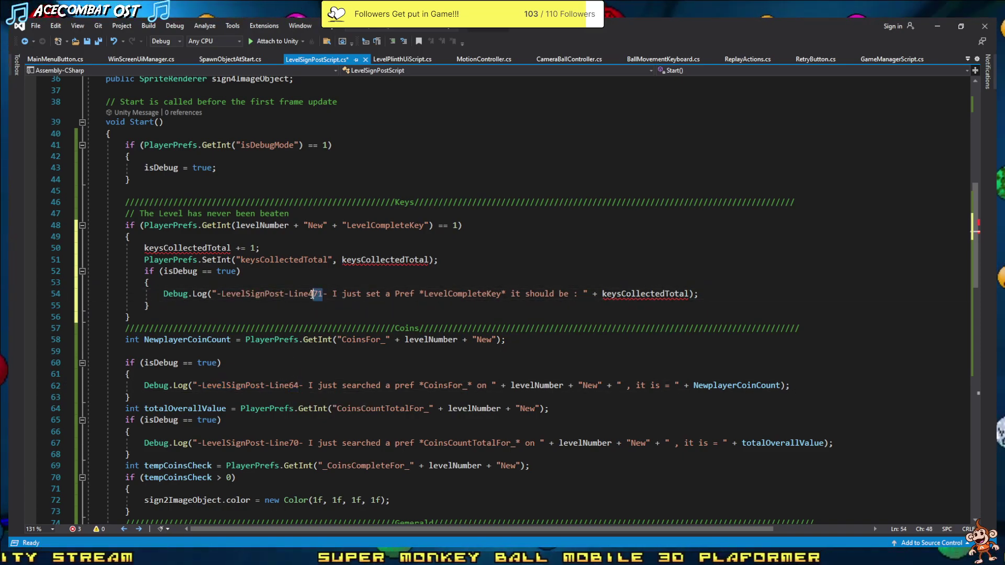
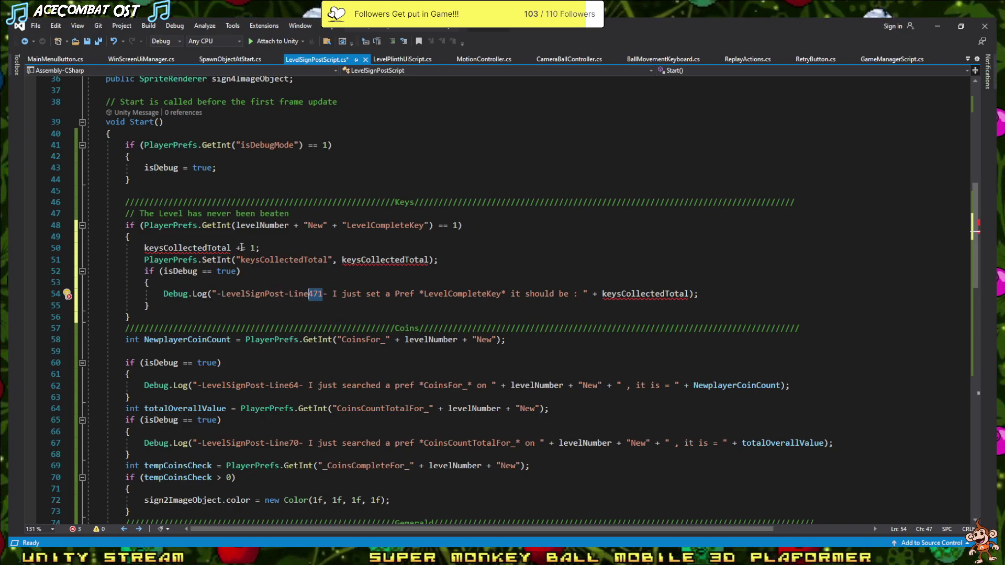
- Relabel the line-54 log as 48 and reword it to 'I just searched a kep pref for level (' +
type("48")
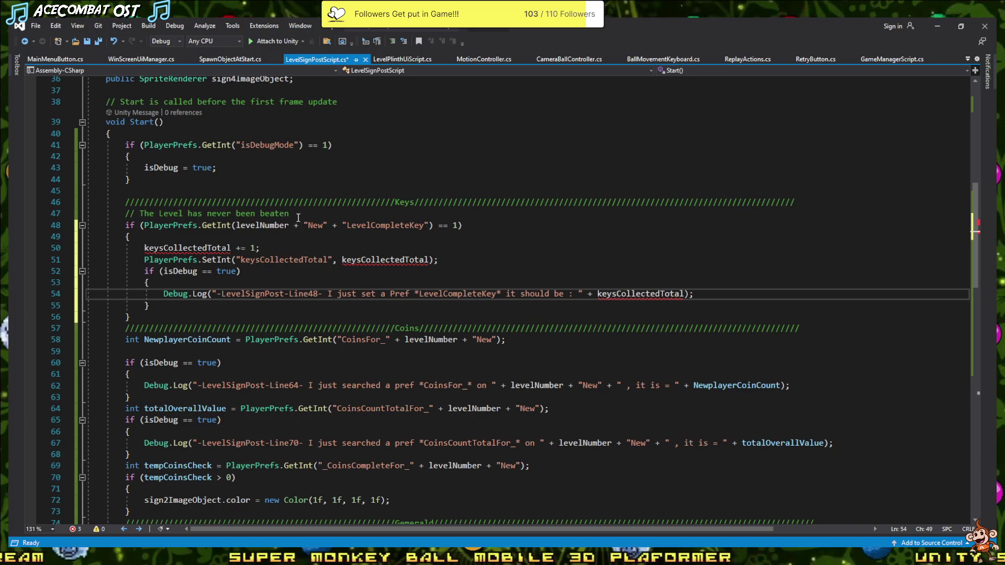
left_click_drag(236, 226, 393, 225)
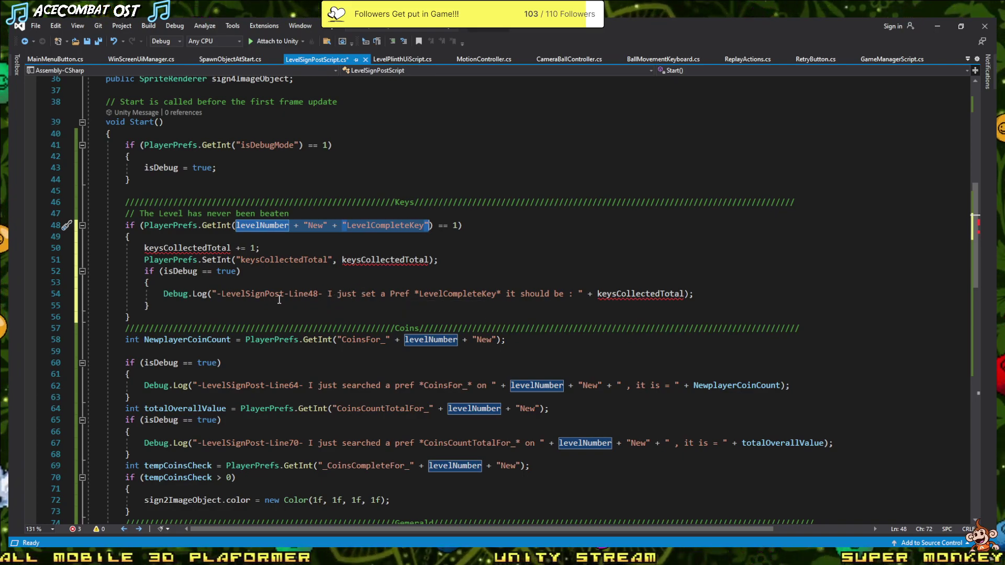
left_click_drag(370, 293, 377, 296)
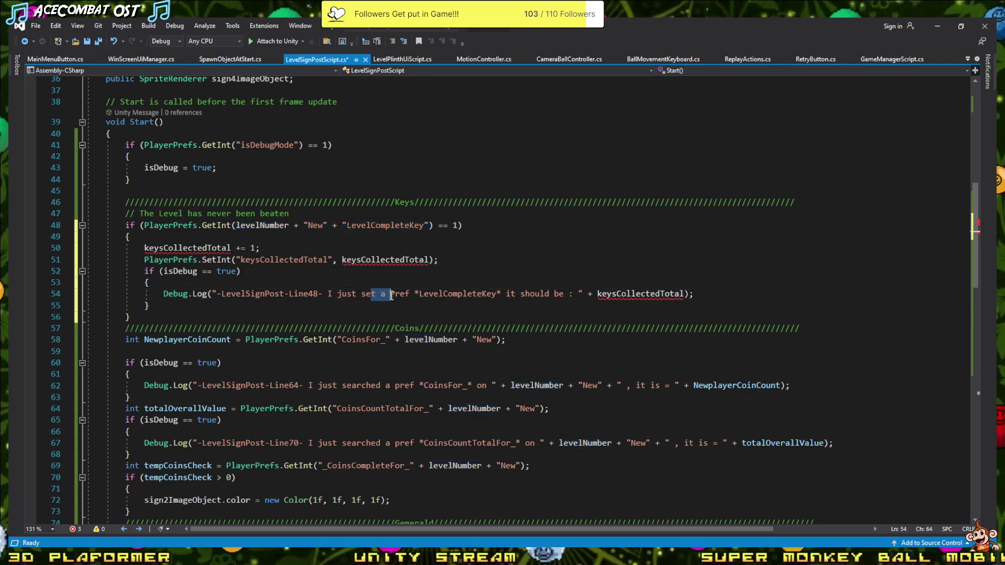
type("A")
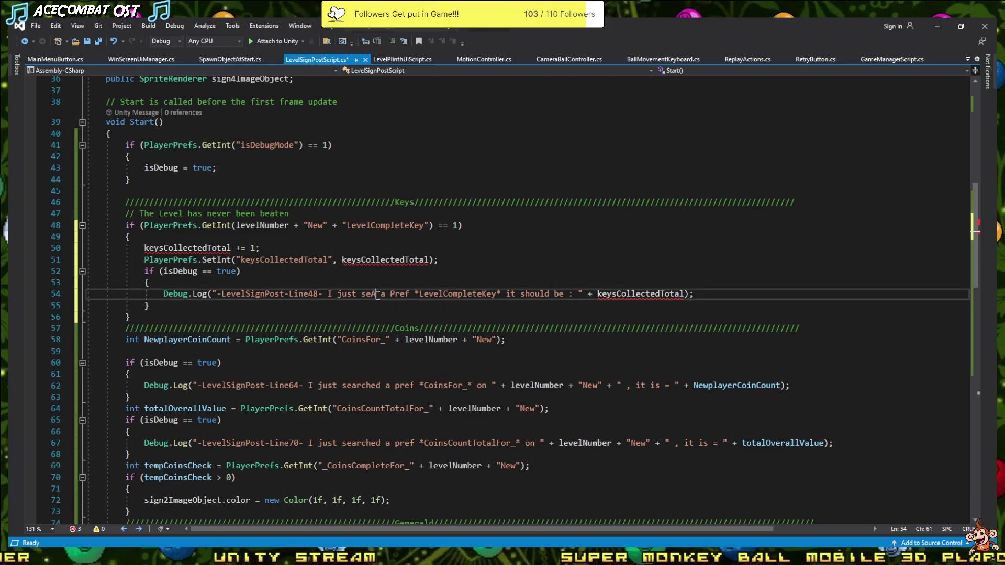
type("RCHED")
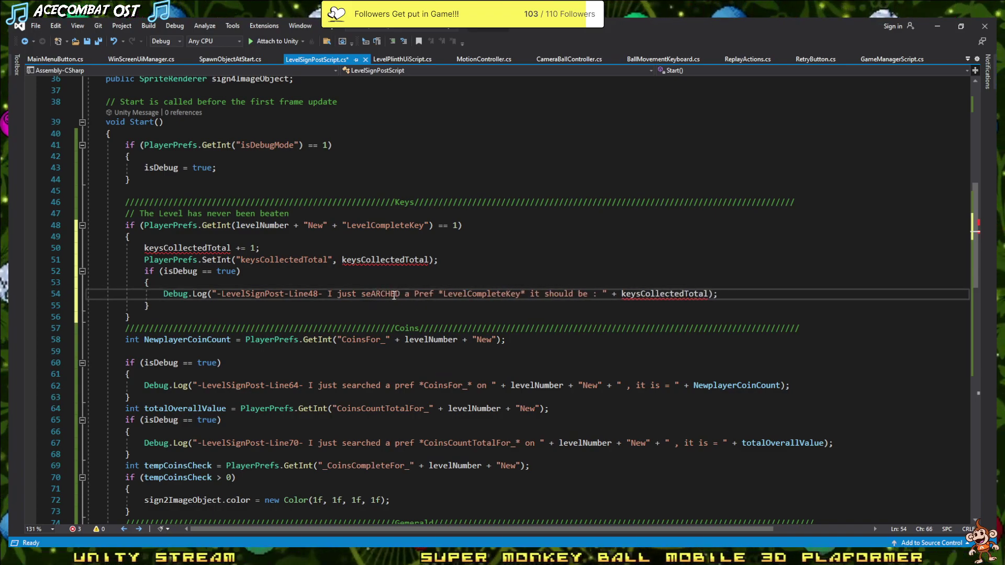
key("BackSpace")
key("BackSpace")
key("BackSpace")
key("BackSpace")
key("BackSpace")
key("BackSpace")
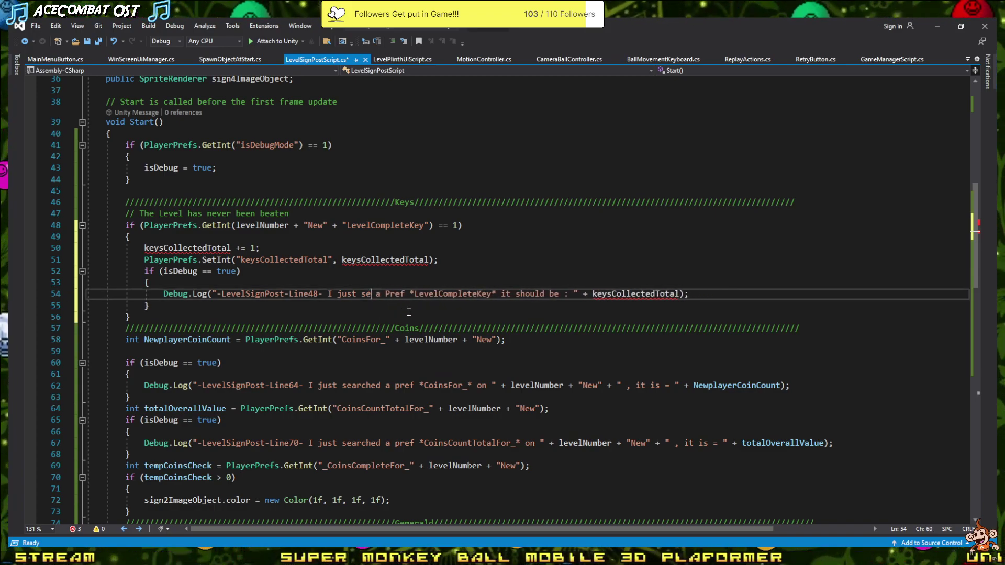
type("arch")
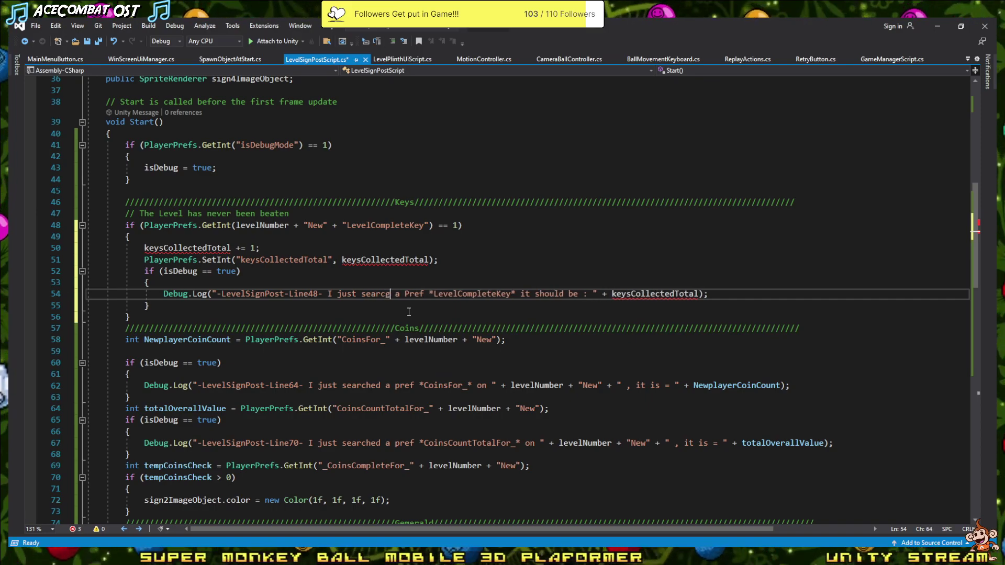
type("ed")
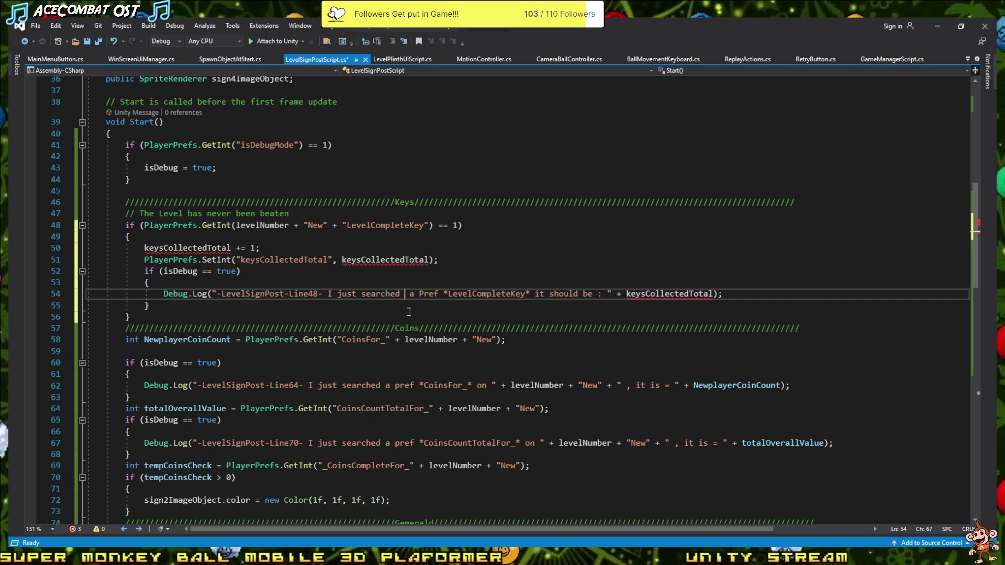
type(" a kep ")
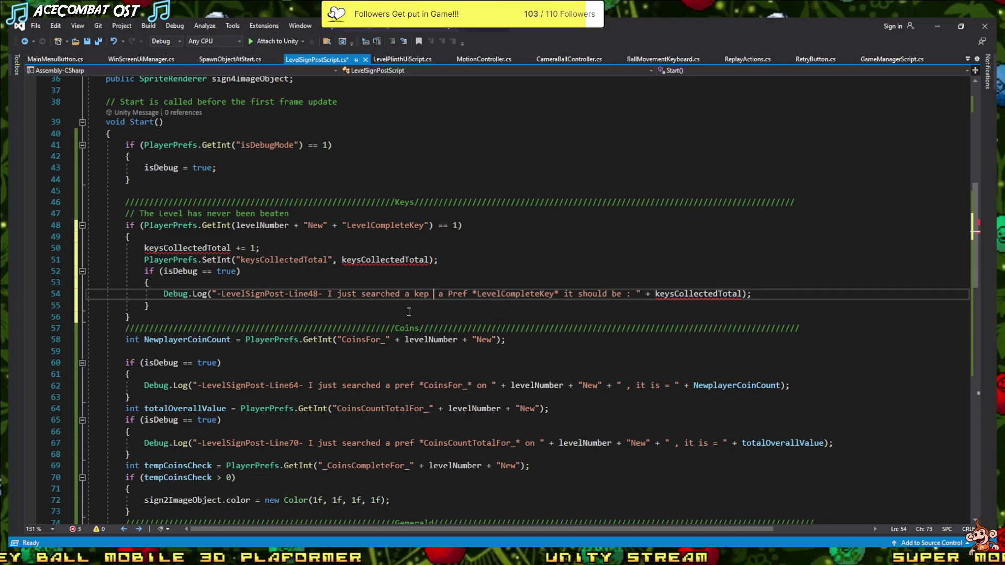
type("pref ")
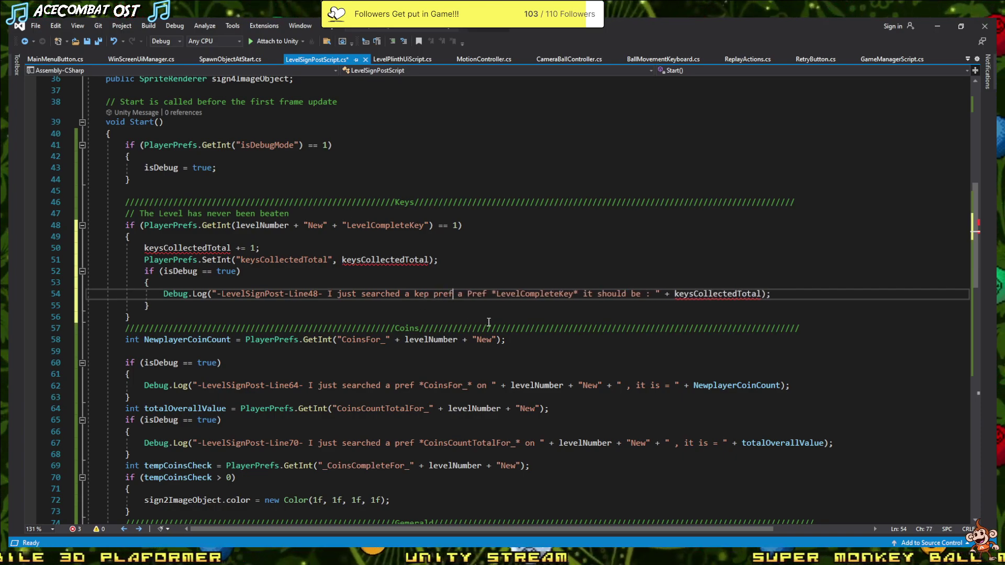
type("for  ")
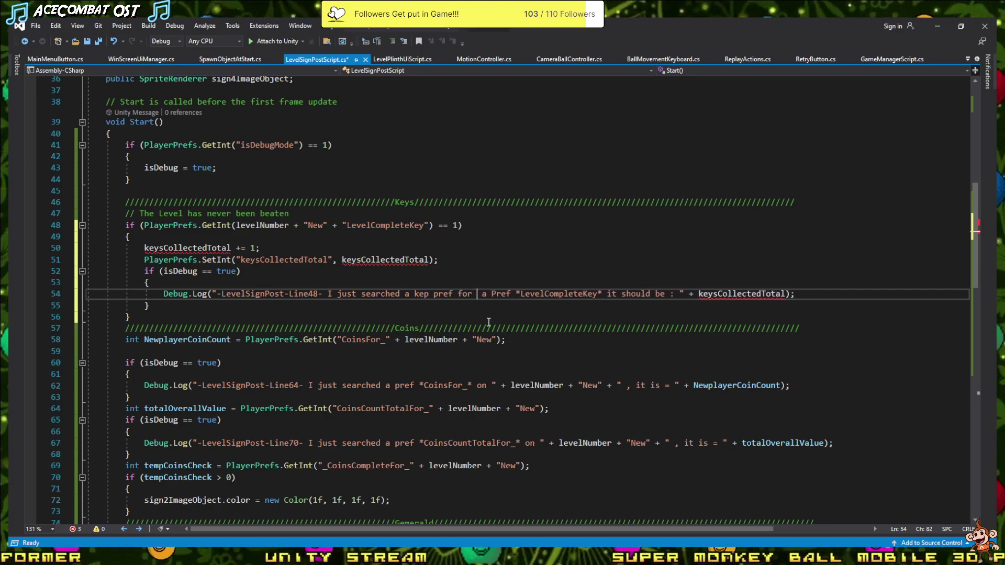
type("leve")
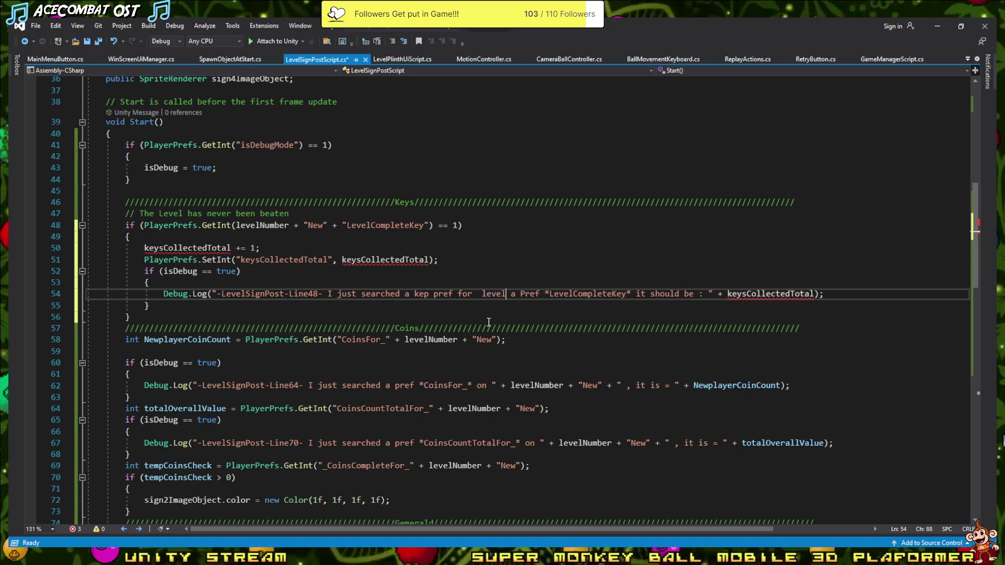
type("l ")
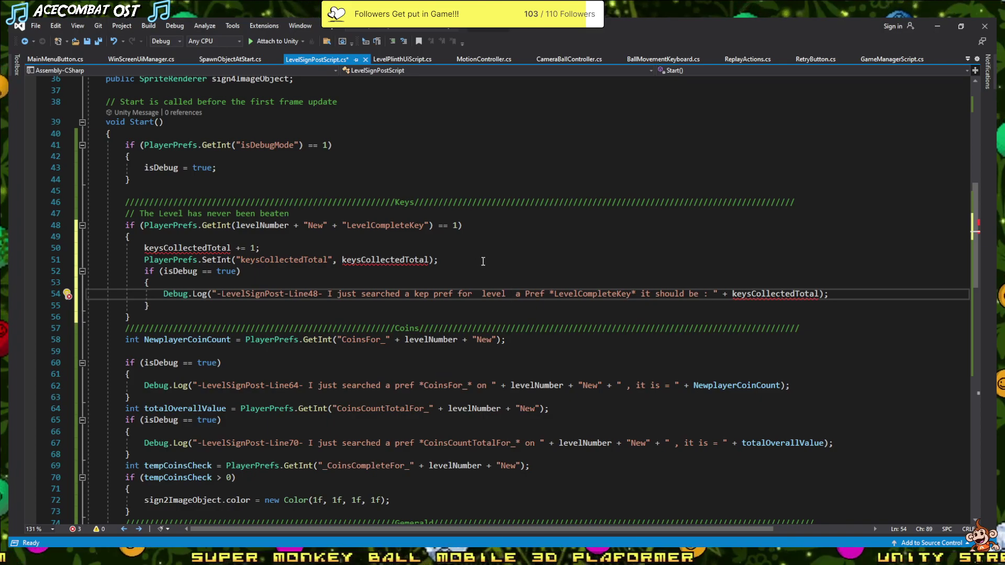
type(")")
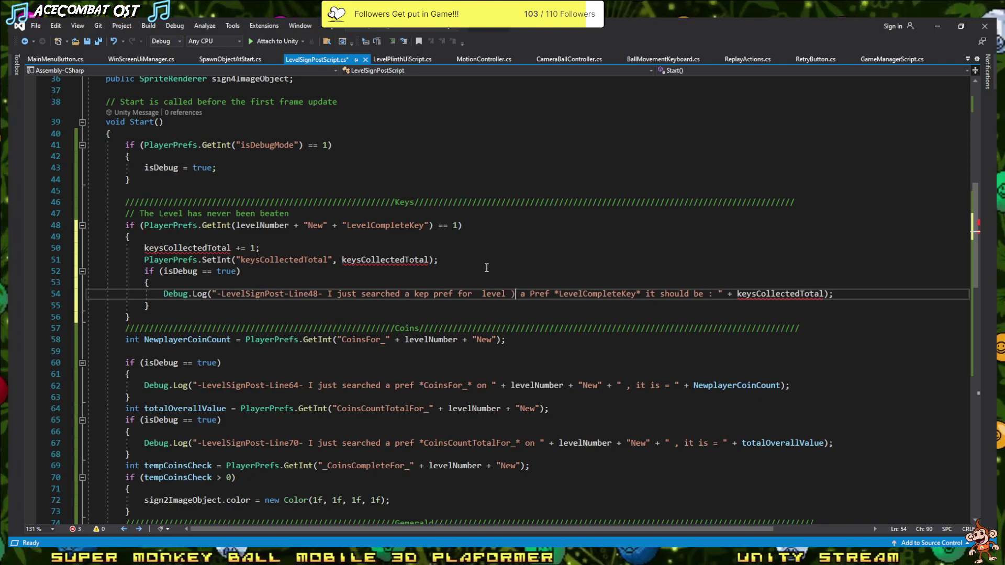
key("BackSpace")
type("(")
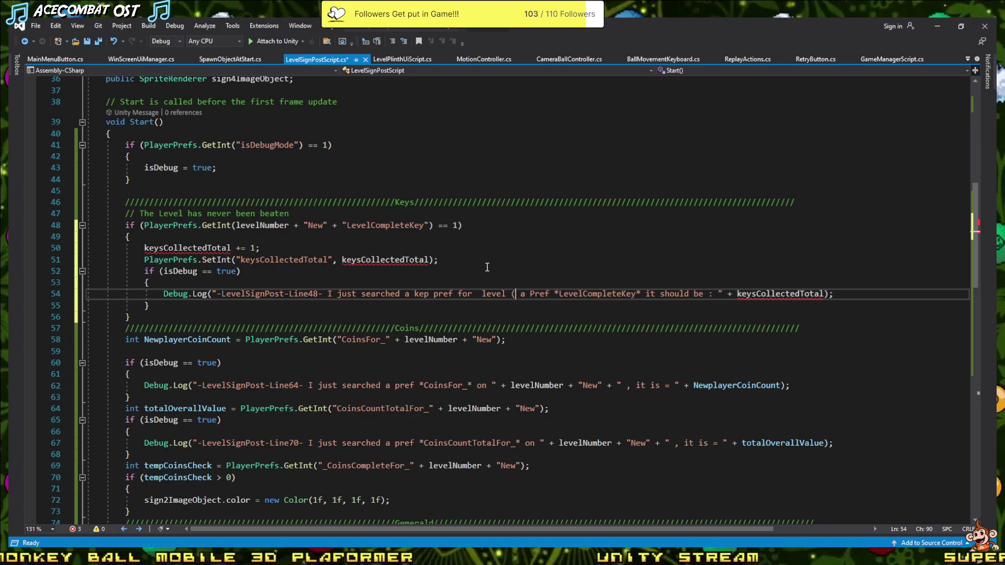
type("\"")
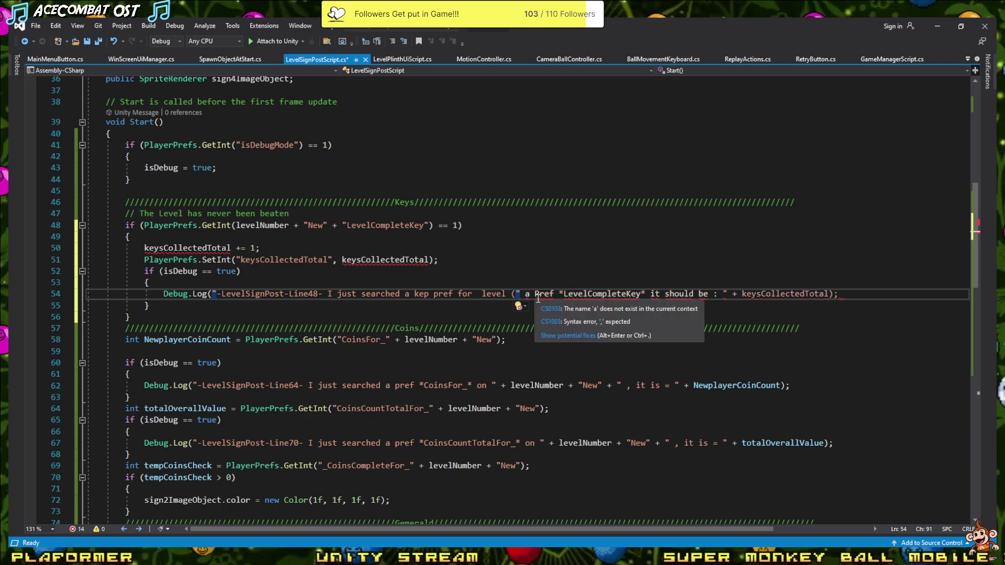
type("+")
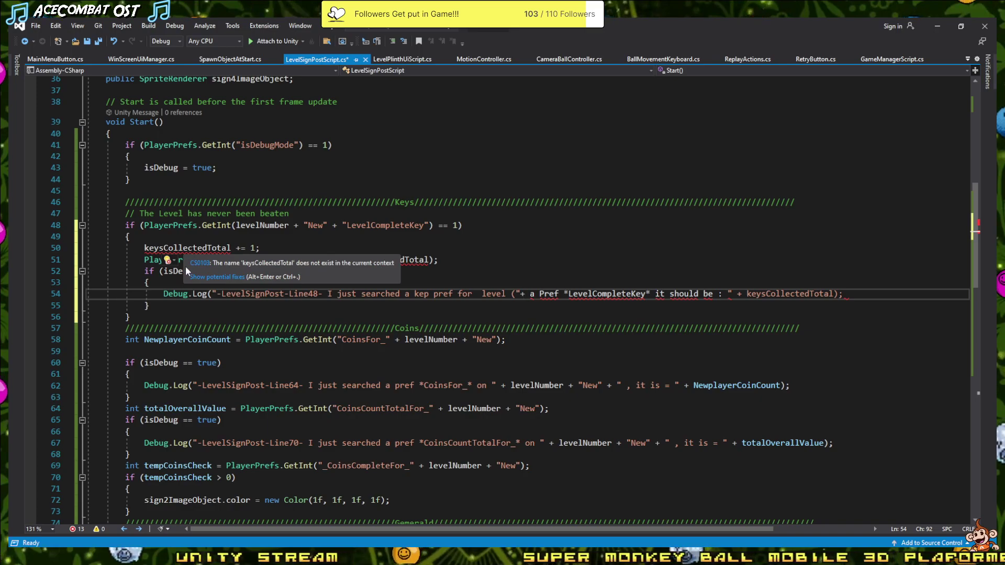
- Copy levelNumber into the debug message's brackets, concatenated with +")"
double_click(250, 226)
key("ctrl+c")
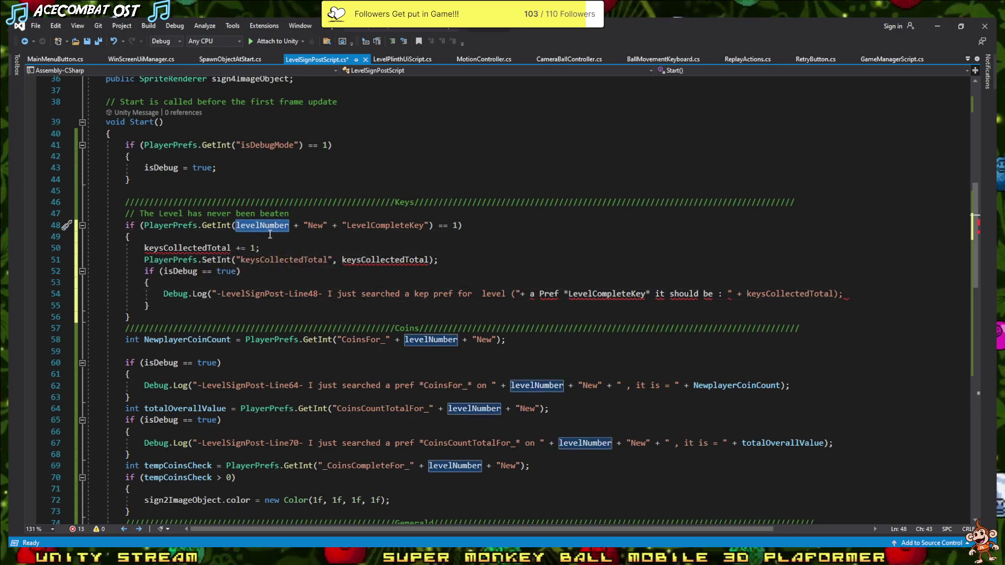
left_click(524, 295)
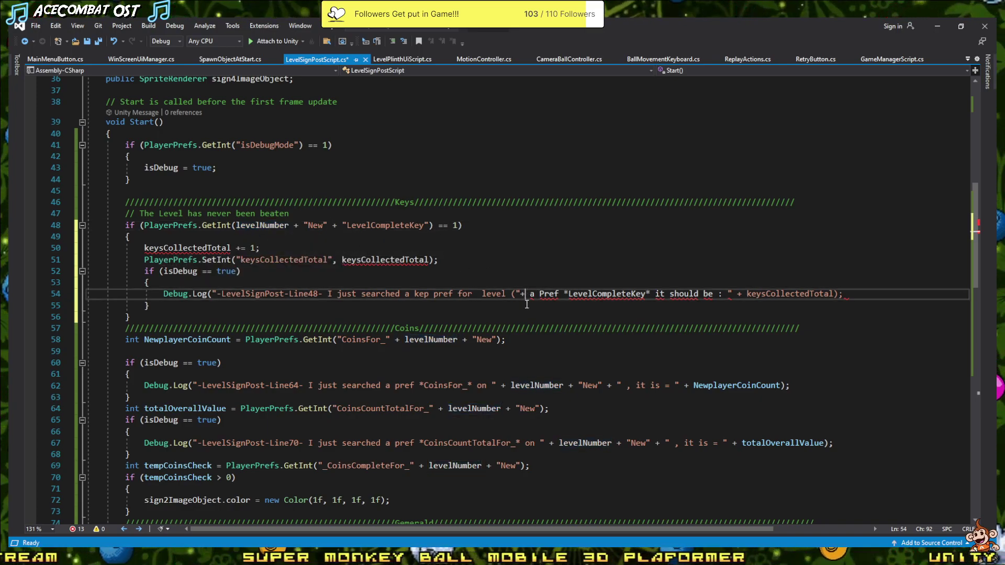
key("ctrl+v")
left_click(527, 294)
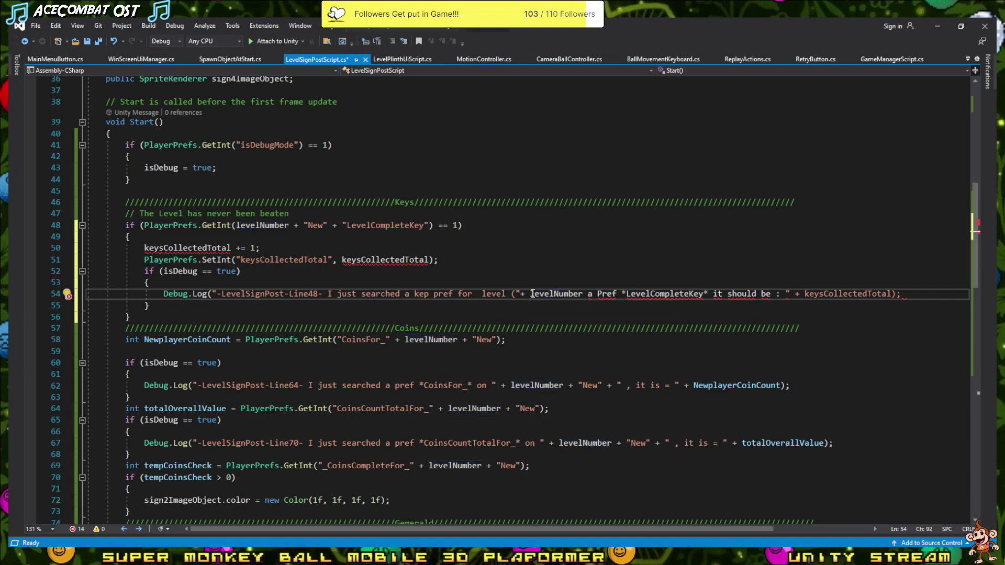
key("BackSpace")
left_click(577, 294)
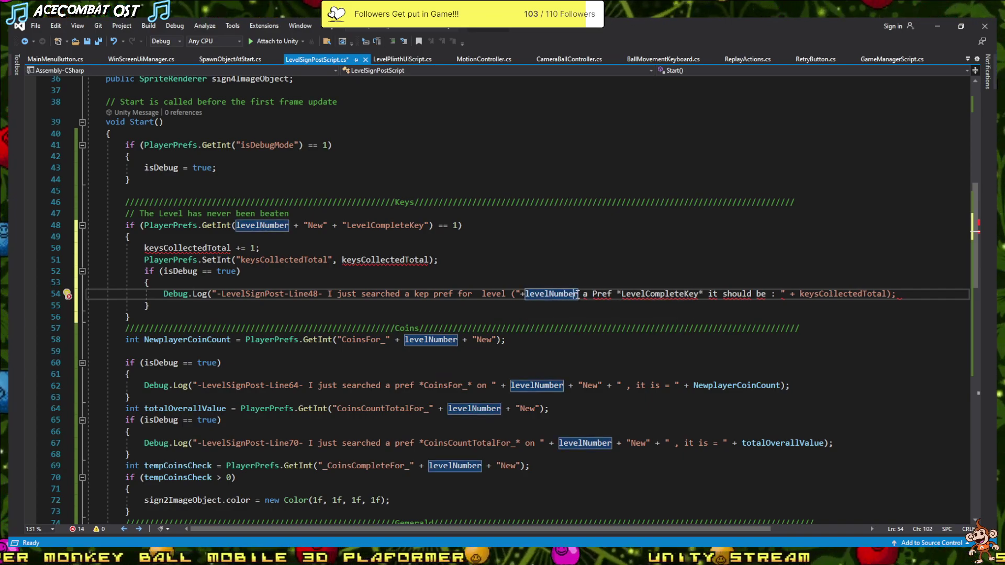
key("Right")
type("+")
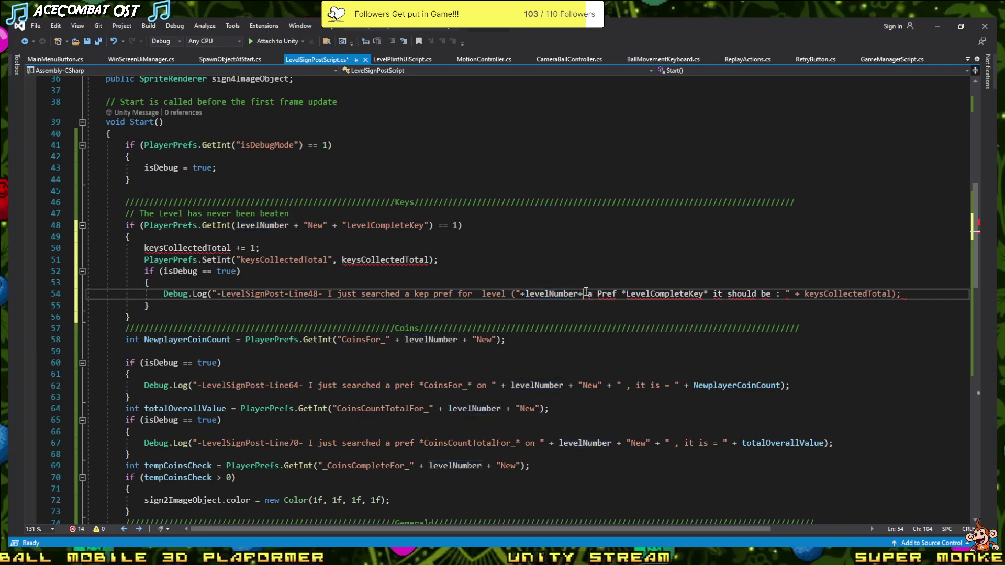
type("\"")
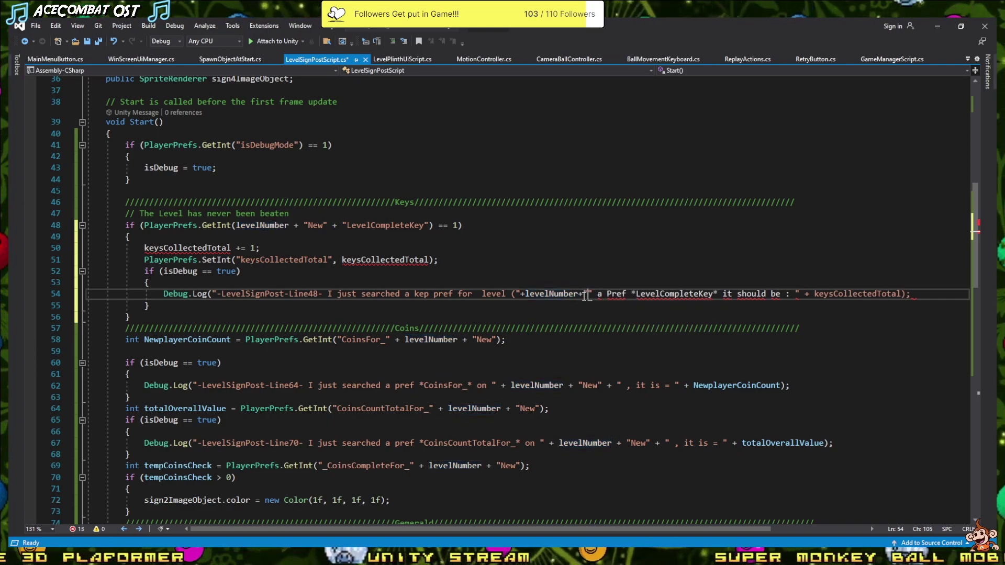
type(")")
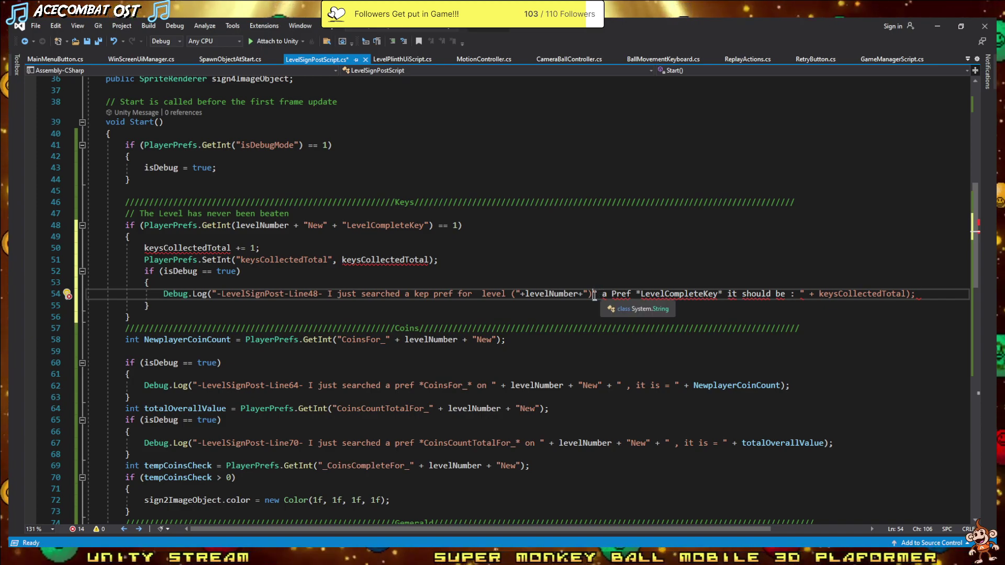
key("Delete")
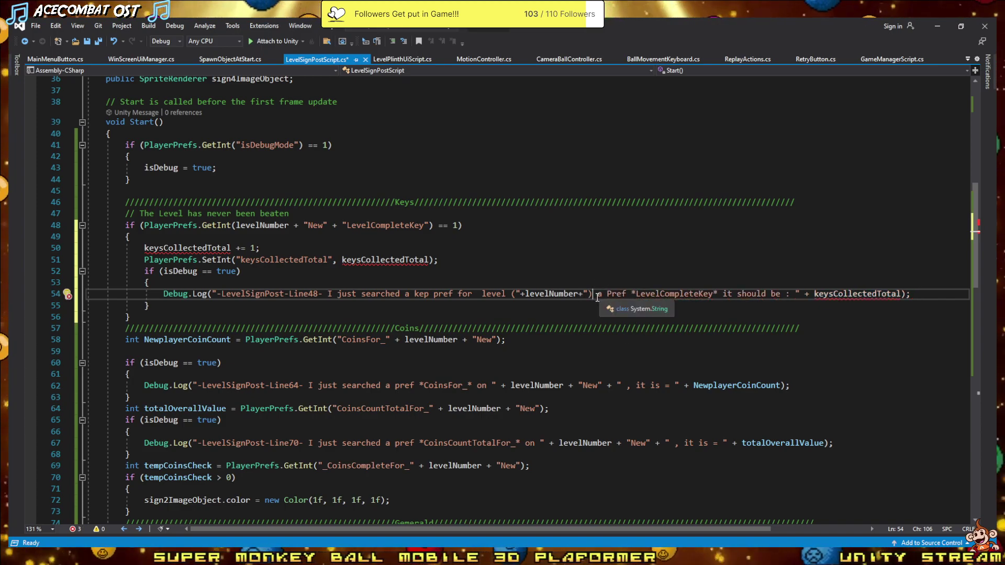
- Delete the outdated 'a Pref LevelCompleteKey' wording from the line-54 message
left_click(727, 294)
left_click_drag(725, 294, 586, 294)
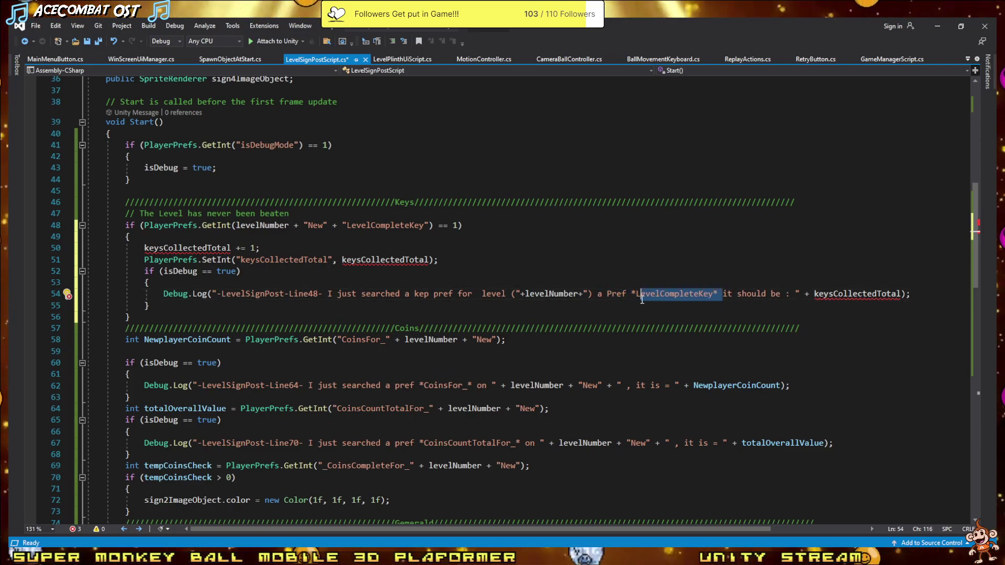
key("Delete")
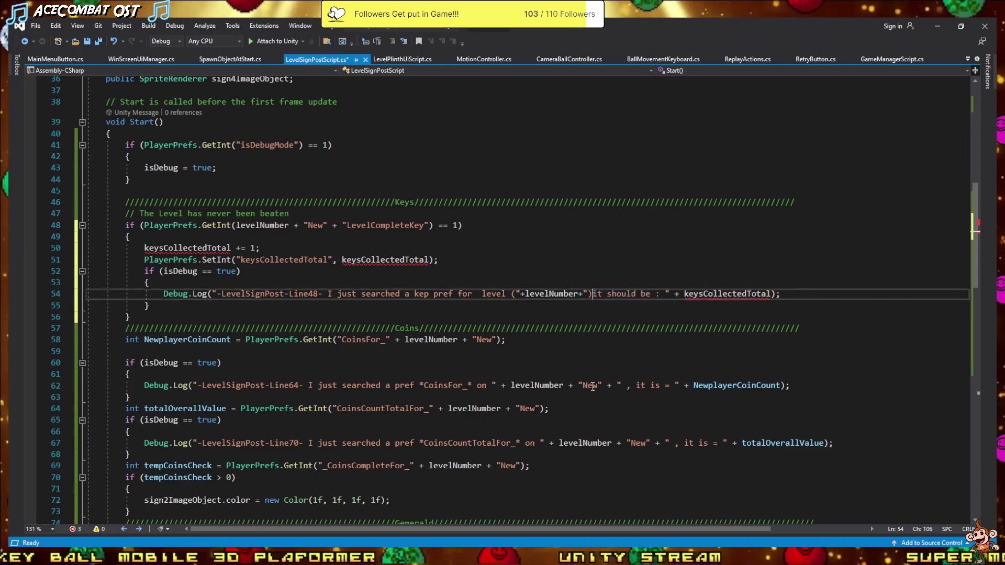
left_click(429, 294)
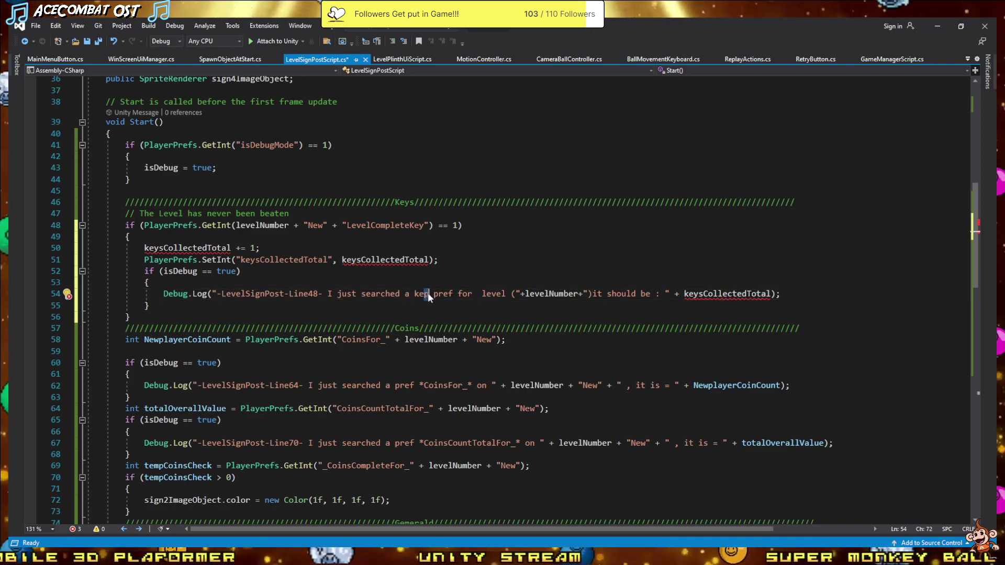
- Correct 'kep' to 'key' and replace keysCollectedTotal with the line-48 key name expression
key("BackSpace")
type("y")
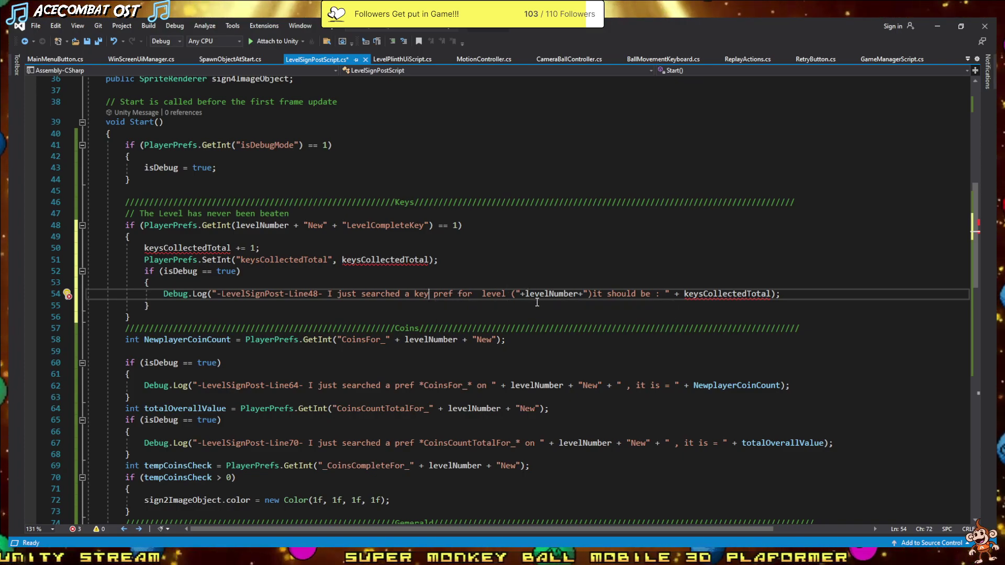
double_click(697, 294)
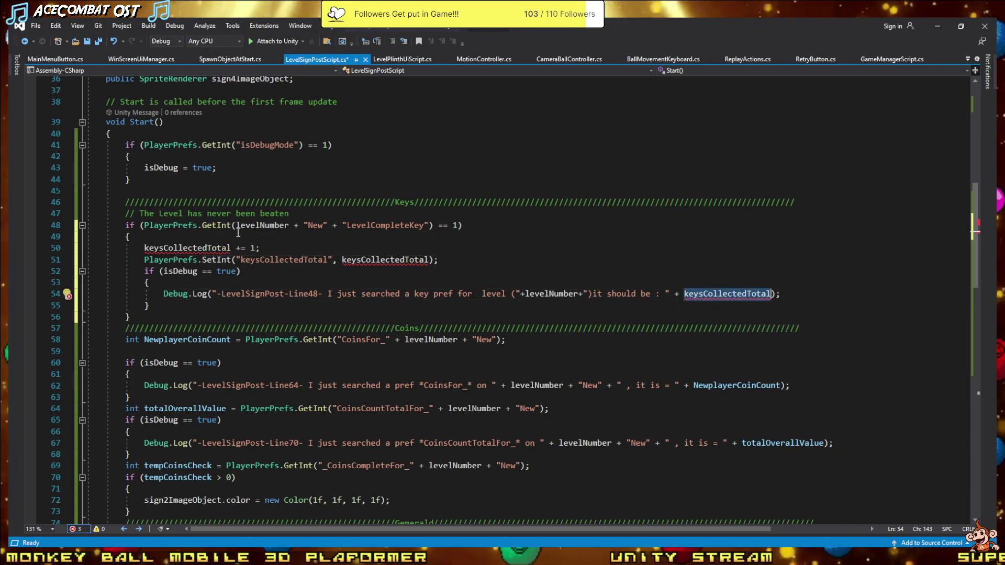
left_click_drag(235, 226, 430, 225)
key("ctrl+c")
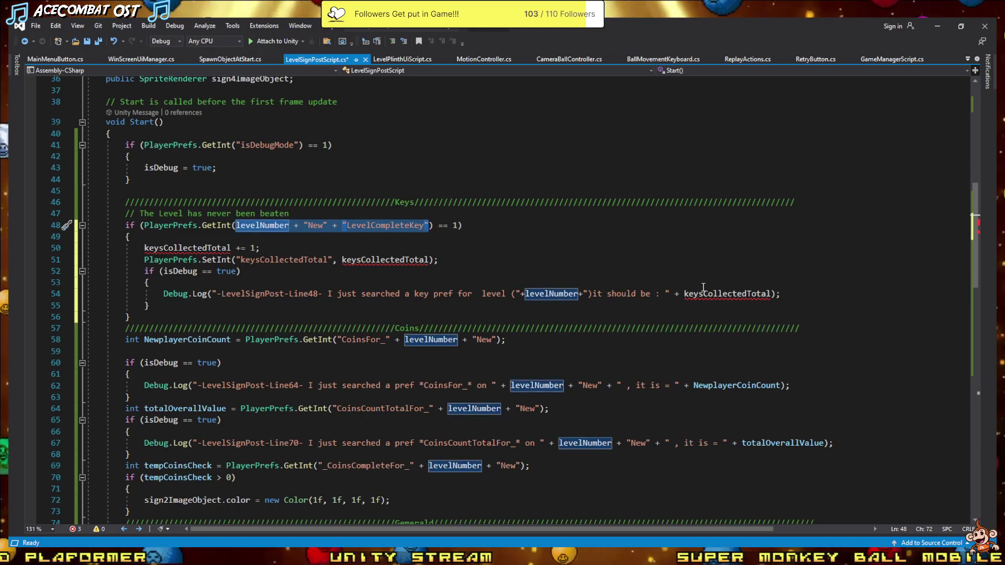
mouse_move(689, 296)
left_click_drag(685, 294, 767, 294)
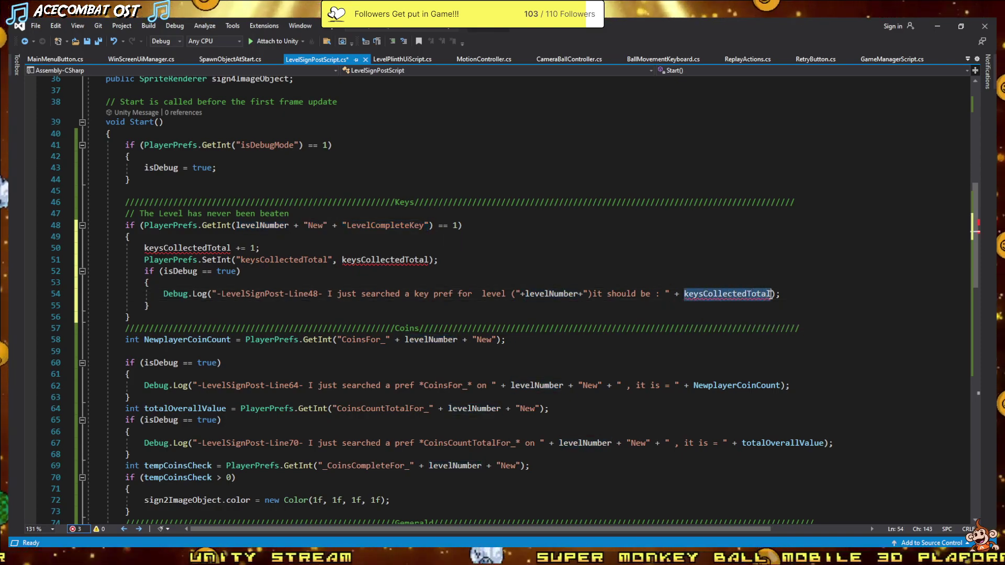
key("ctrl+v")
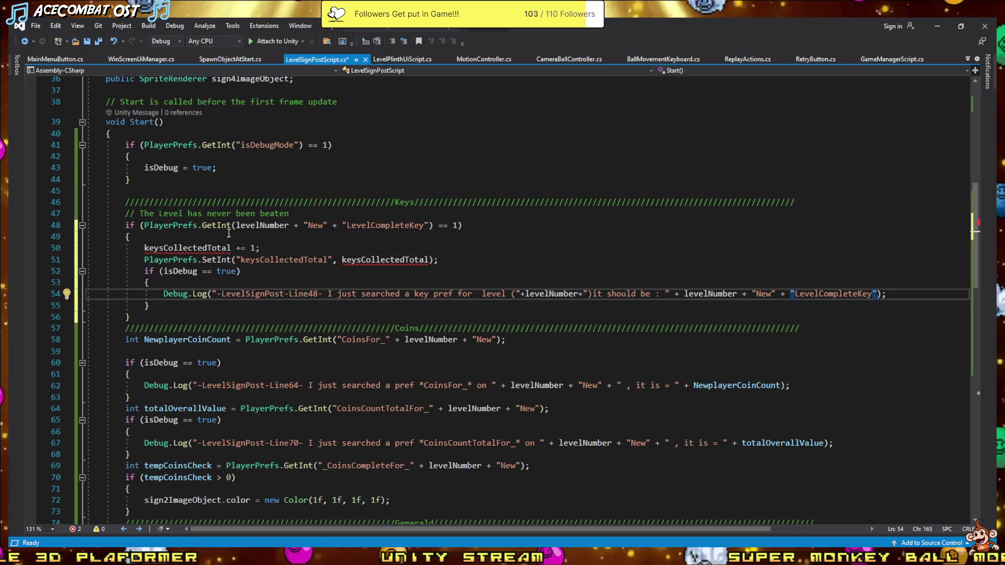
- Replace the pasted expression with the full PlayerPrefs.GetInt(levelNumber + "New" + "LevelCompleteKey") call
left_click_drag(144, 226, 433, 225)
key("ctrl+c")
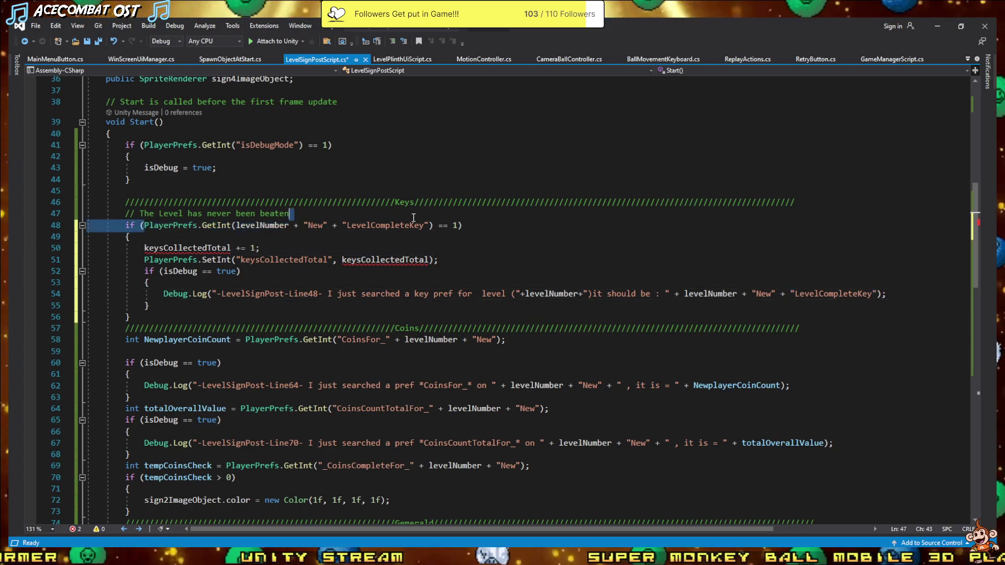
left_click(433, 225)
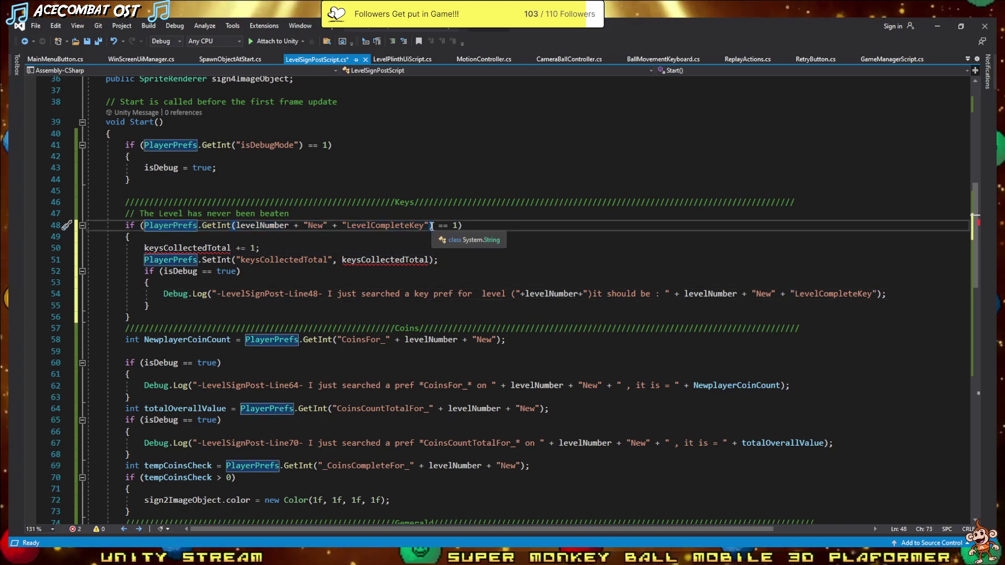
left_click_drag(435, 226, 154, 228)
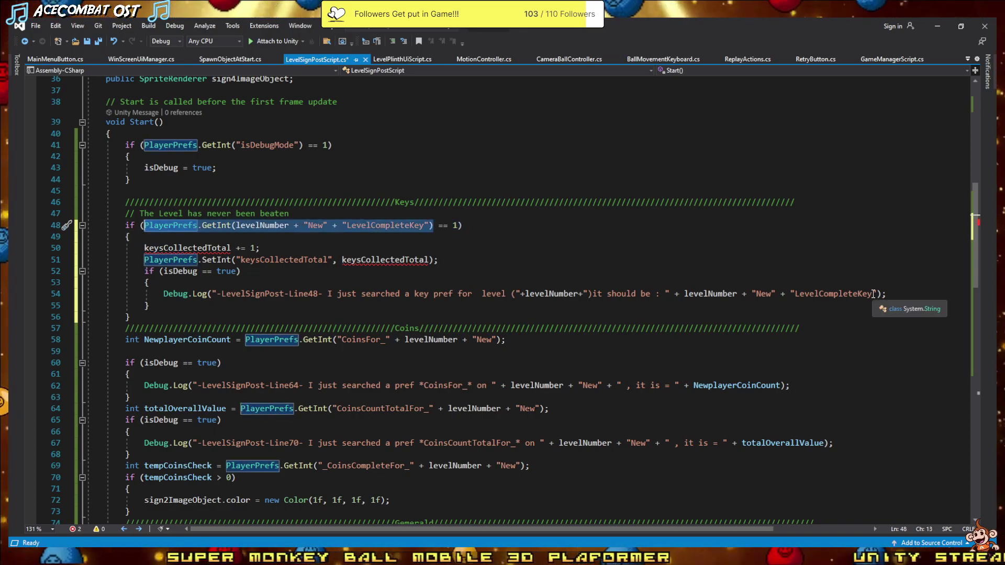
left_click_drag(873, 294, 788, 295)
left_click(811, 309)
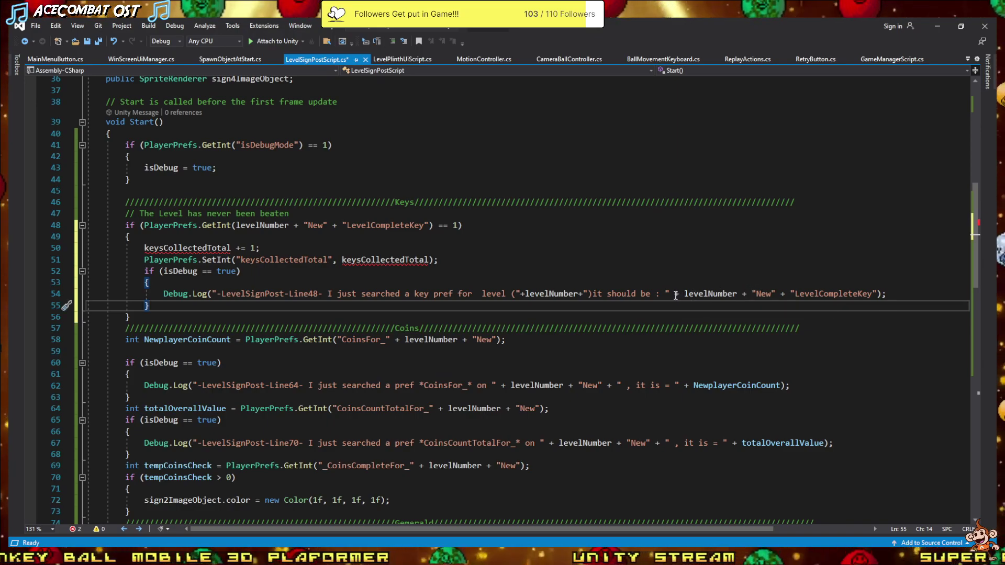
left_click_drag(685, 294, 879, 295)
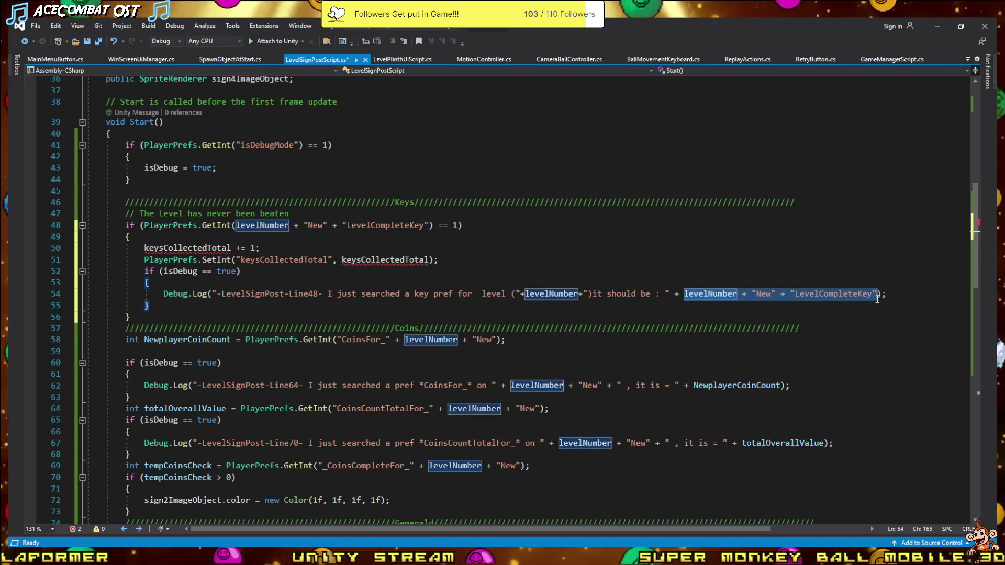
key("ctrl+v")
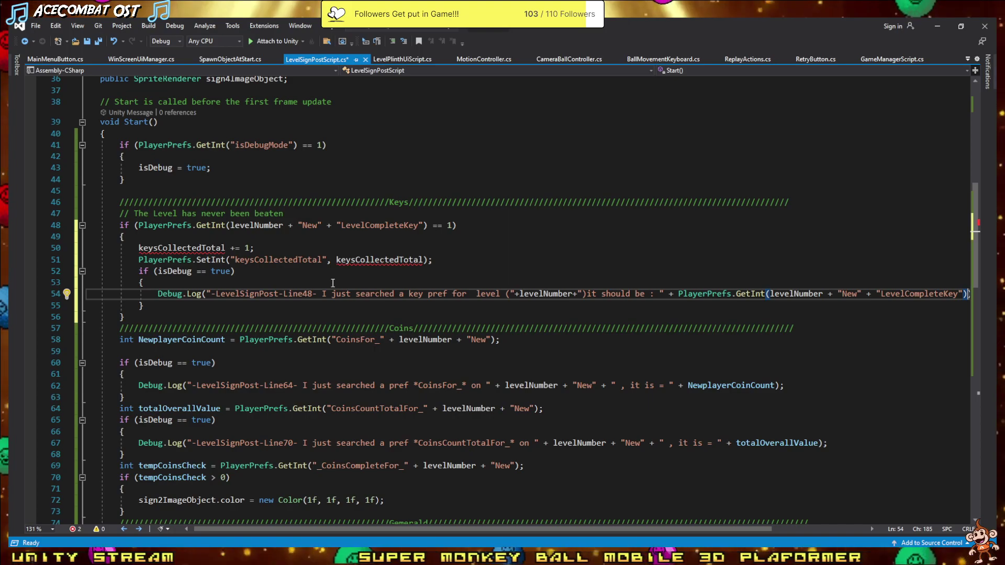
left_click_drag(439, 260, 69, 254)
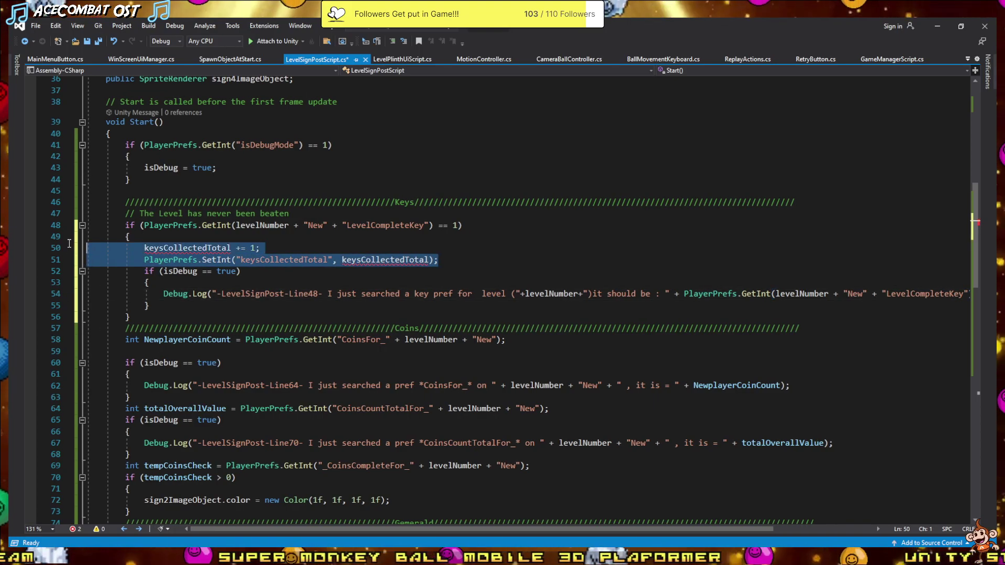
- Delete the keysCollectedTotal lines, save, and drop 'never' from the line-47 comment
key("Delete")
key("Delete")
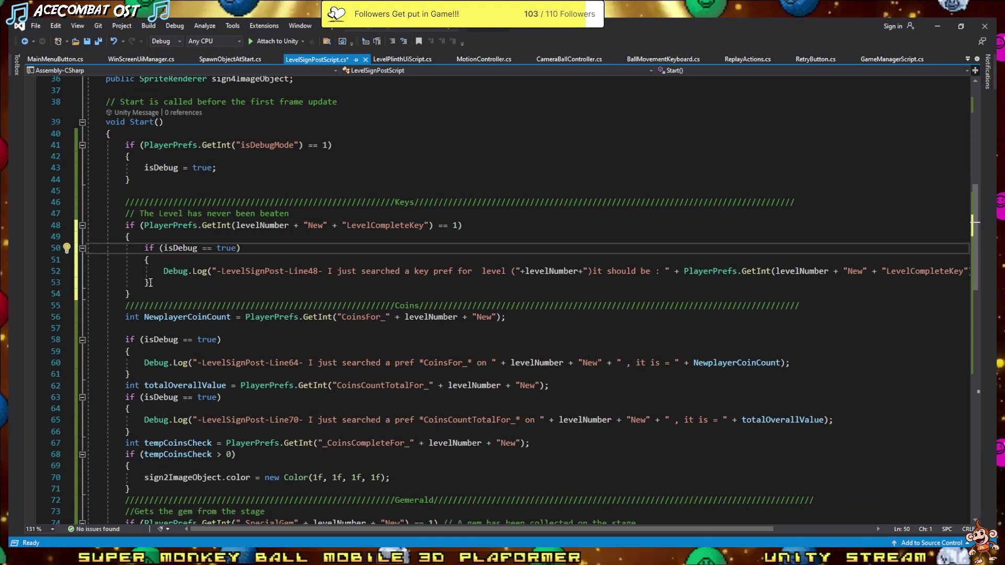
key("ctrl+s")
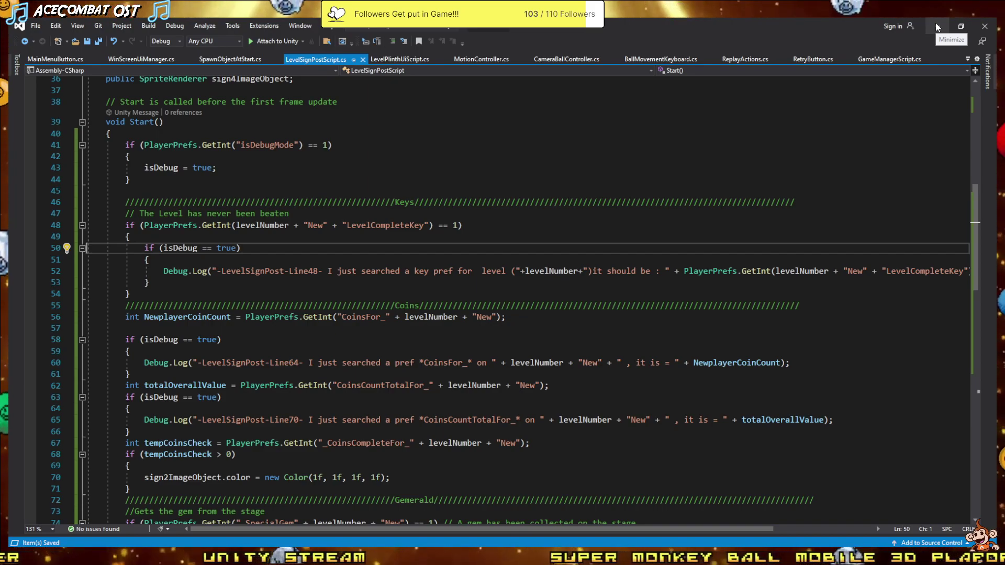
double_click(219, 214)
key("BackSpace")
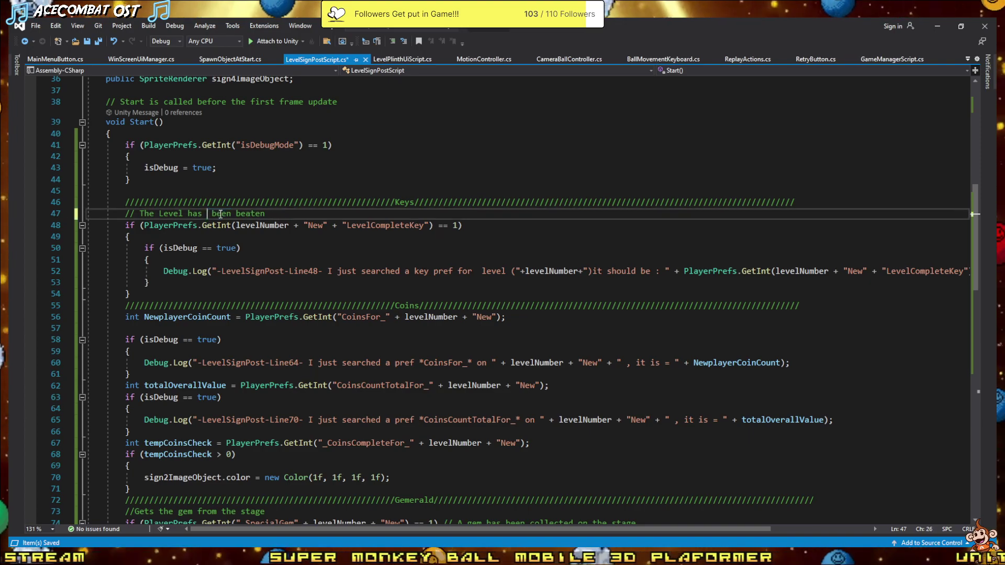
left_click(962, 30)
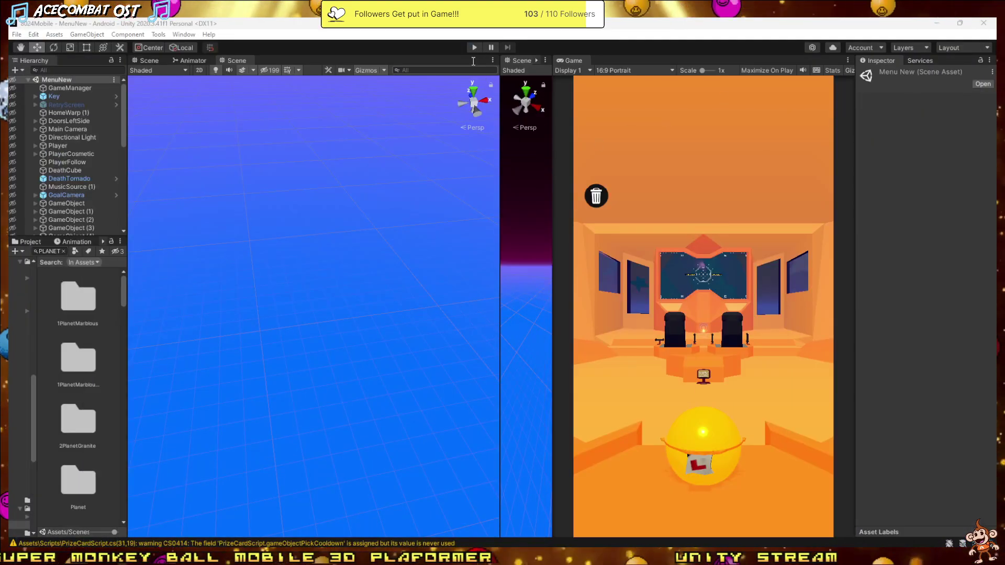
- Play Planet Marblous and trace the IndexOutOfRangeException to LevelSignPostScript.cs line 103
left_click(475, 47)
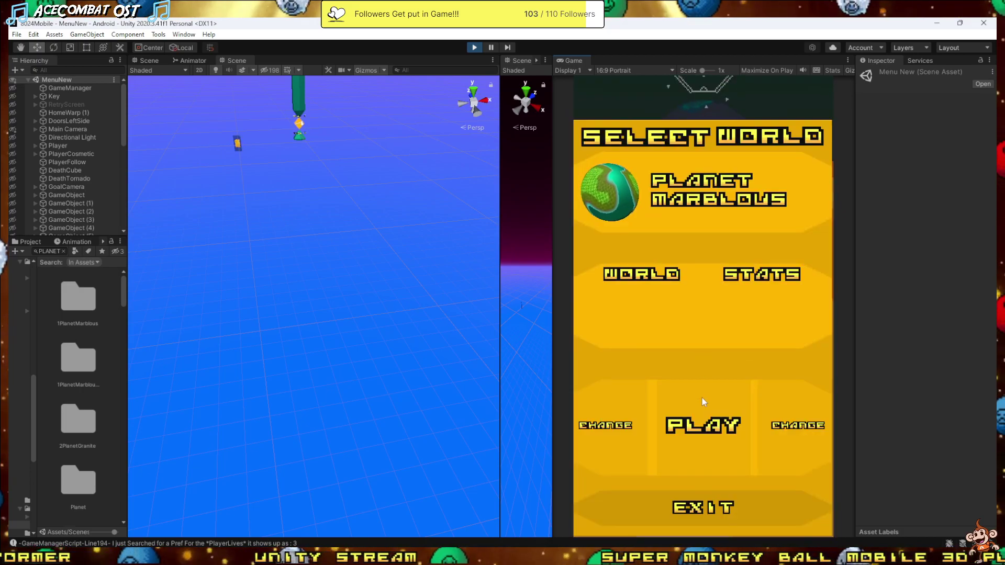
left_click(702, 398)
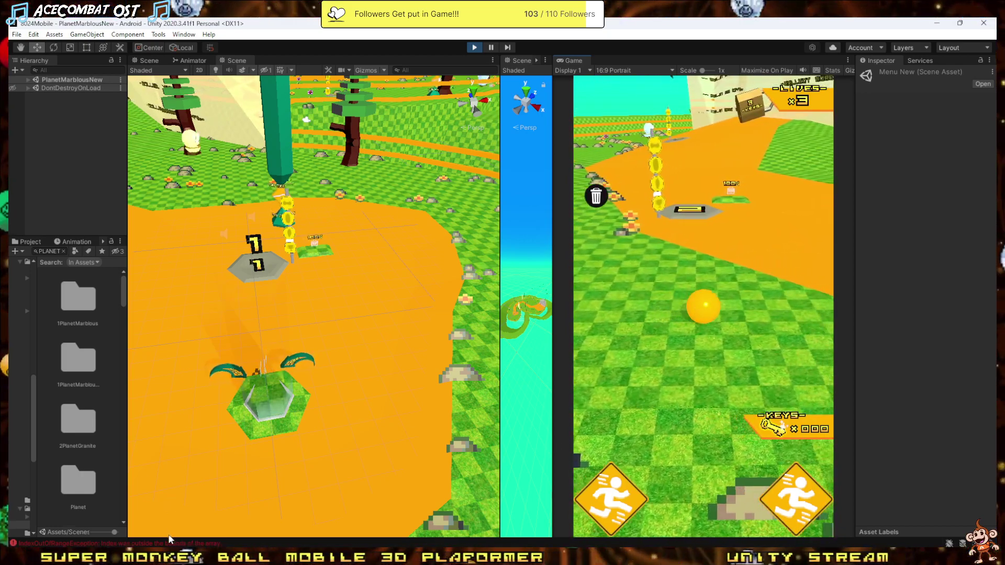
left_click(170, 539)
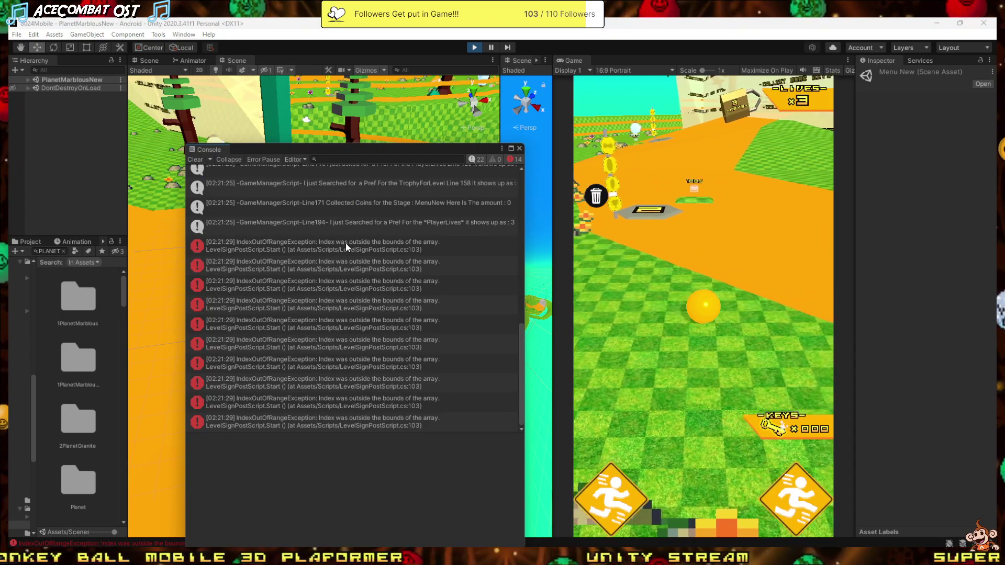
double_click(348, 242)
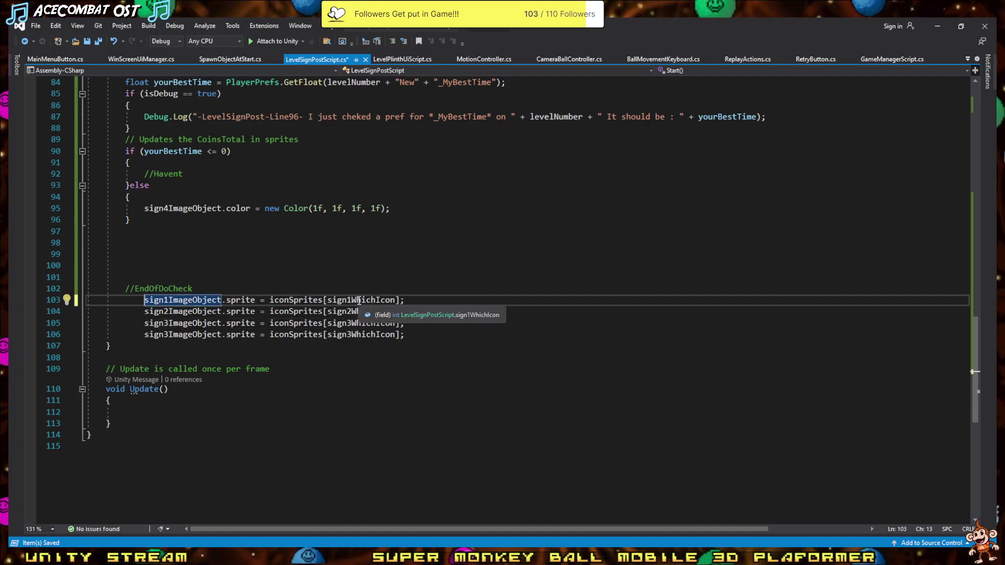
- Delete the EndOfDoCheck sprite-assignment block from LevelSignPostScript.cs
scroll(313, 366, "up", 3)
scroll(314, 367, "up", 1)
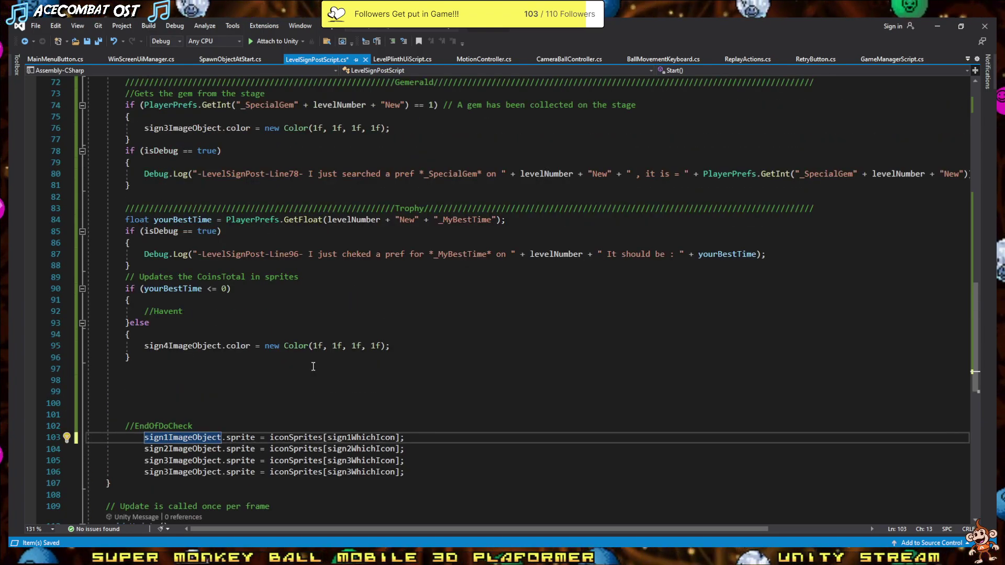
scroll(313, 366, "down", 3)
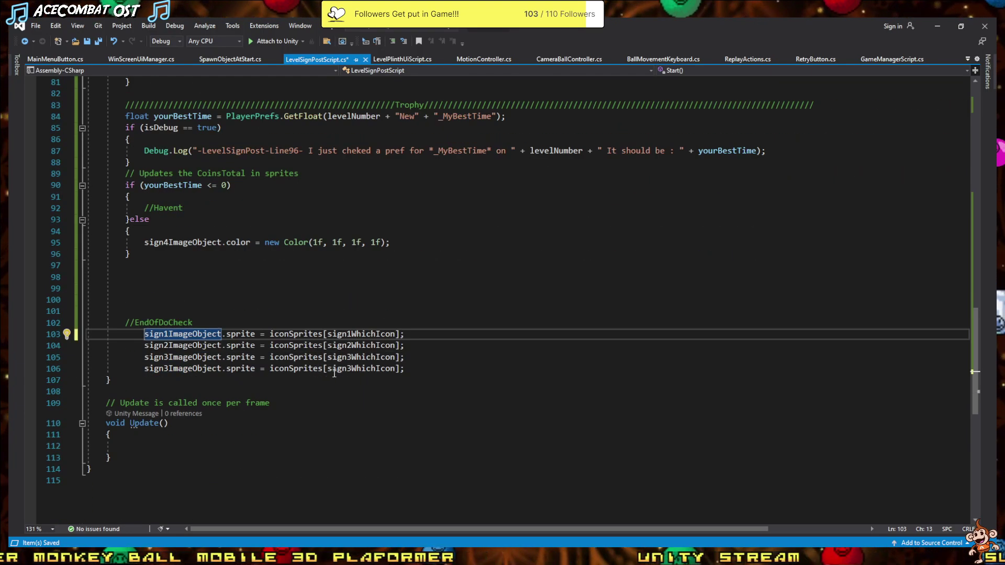
left_click_drag(452, 374, 14, 333)
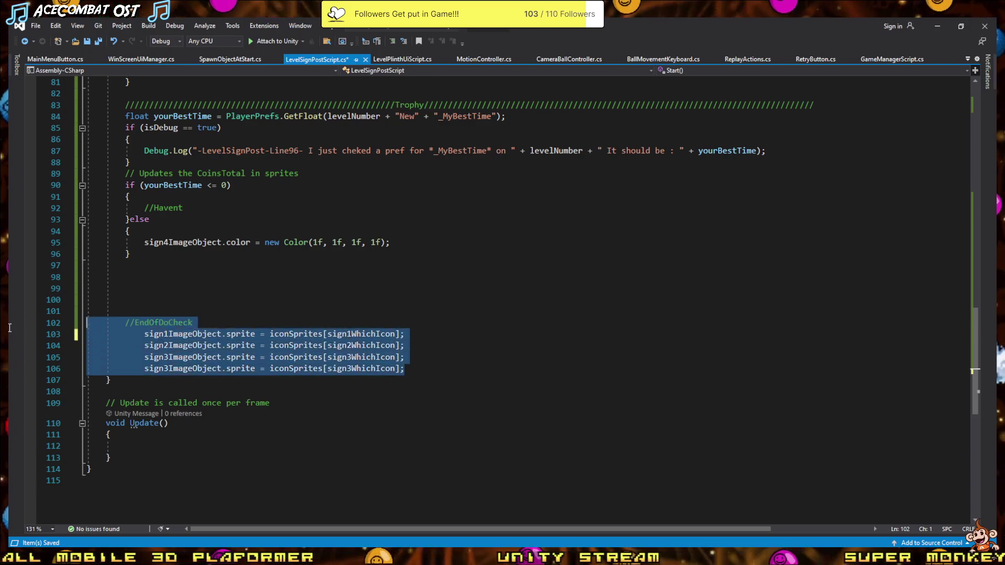
key("Delete")
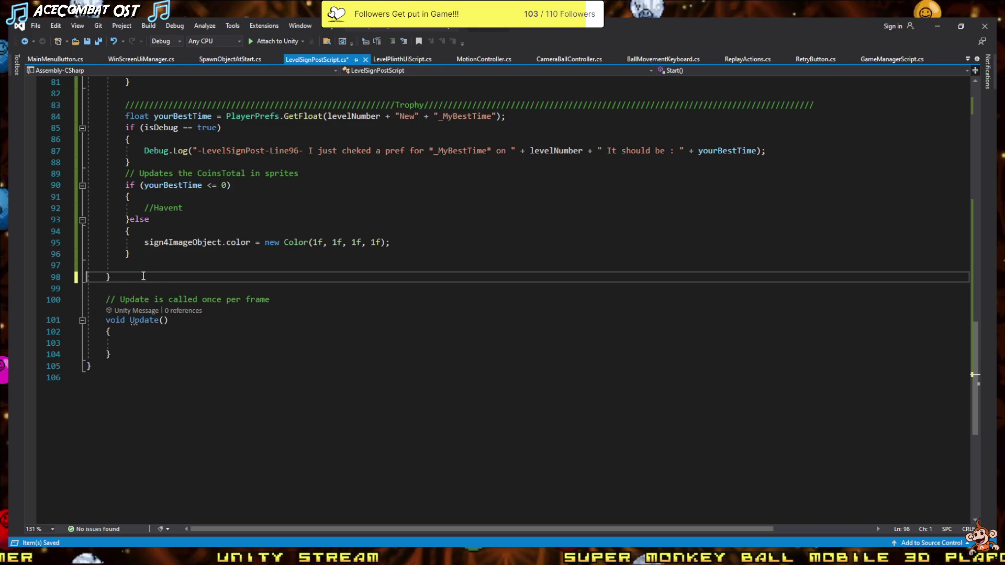
- Add a line after the debug block and change sign4ImageObject to sign1ImageObject on line 54
scroll(155, 295, "up", 4)
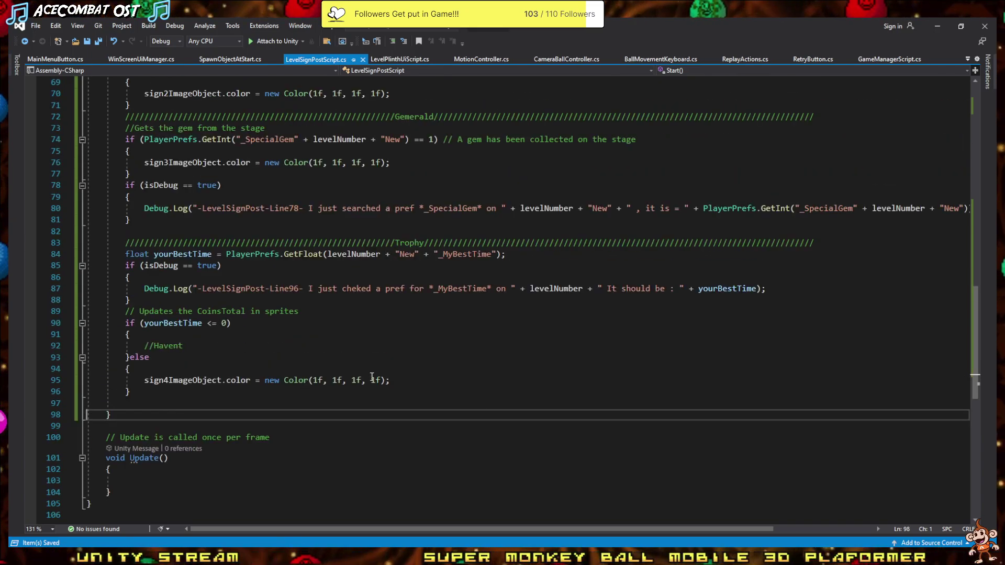
left_click_drag(391, 380, 155, 380)
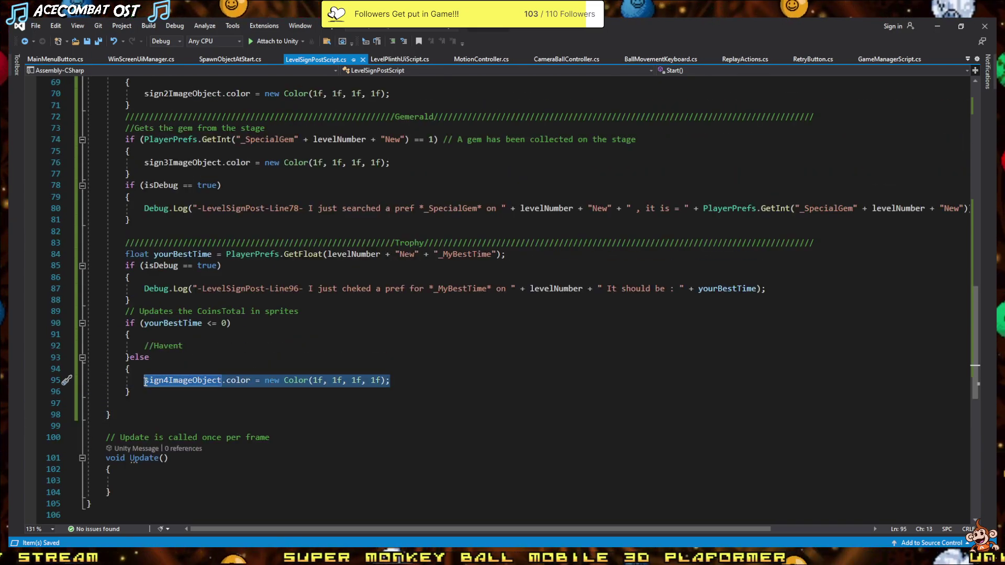
scroll(173, 340, "up", 9)
scroll(221, 282, "up", 5)
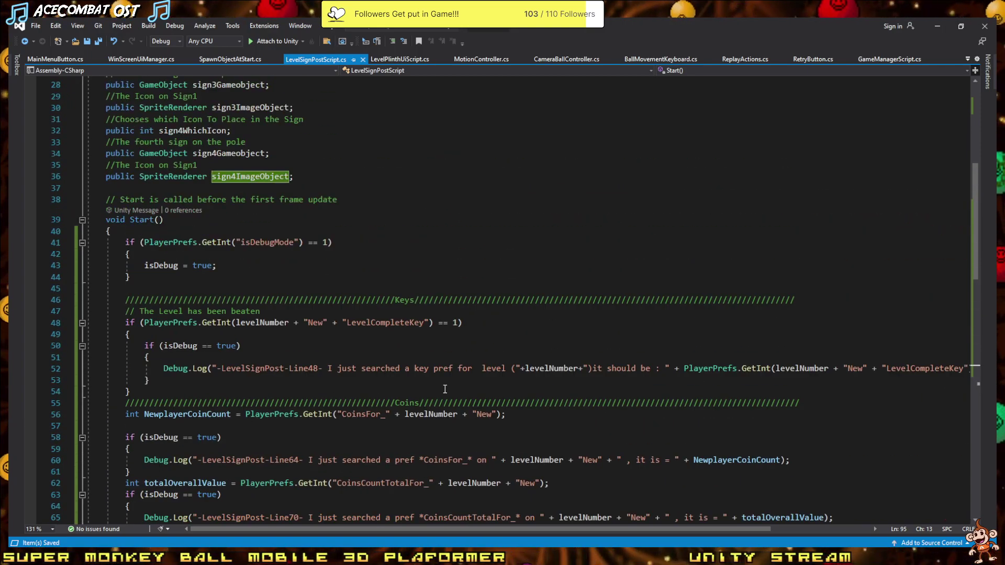
left_click(159, 381)
key("Return")
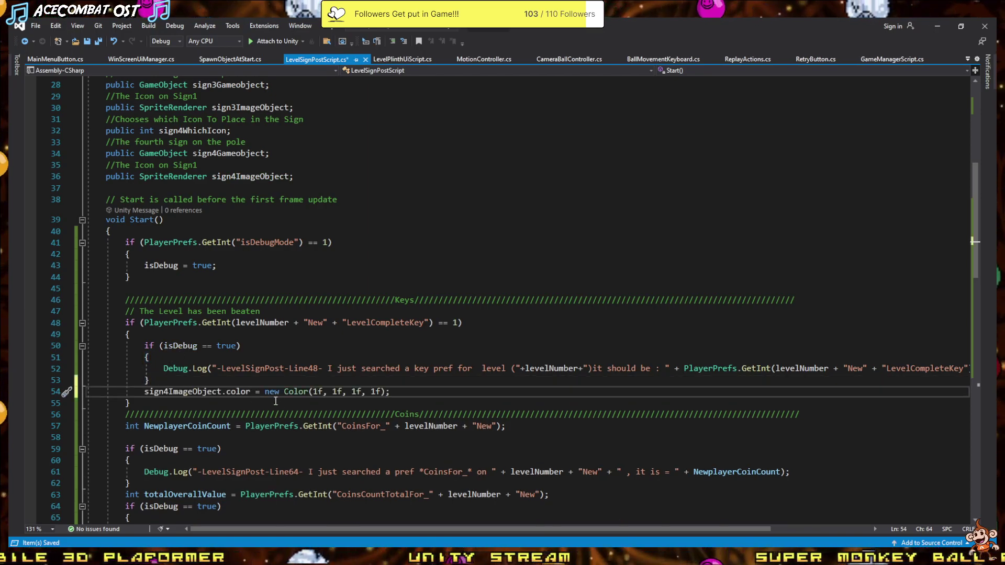
left_click(170, 392)
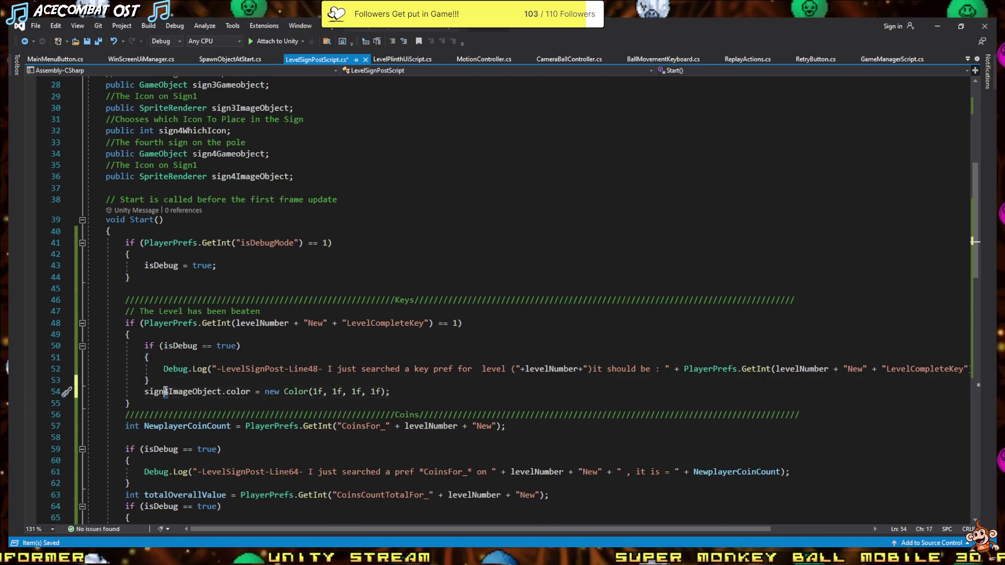
key("BackSpace")
type("1")
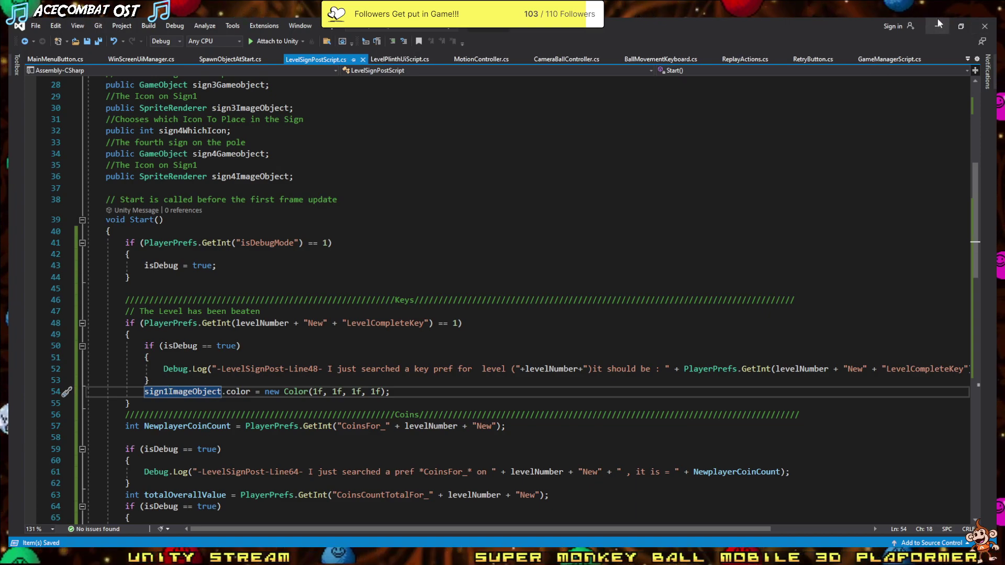
left_click(938, 25)
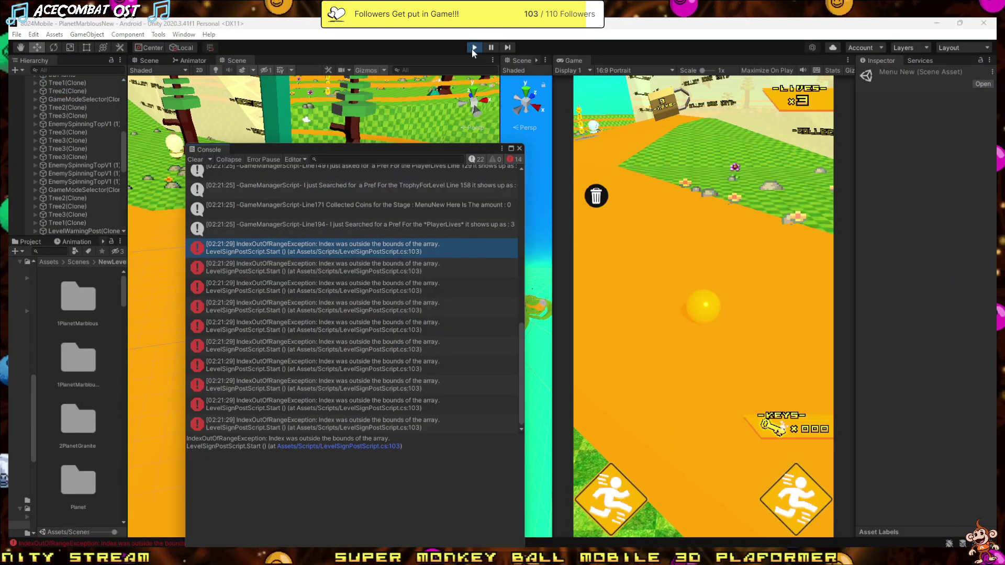
- Restart Play mode, enter Planet Marblous, and complete Level 1
left_click(473, 48)
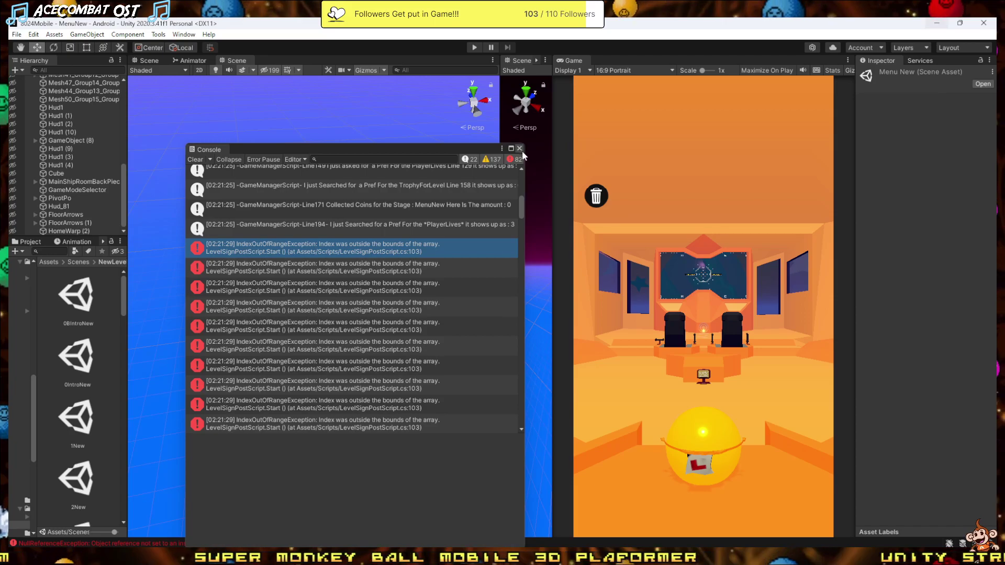
left_click(520, 149)
left_click(472, 48)
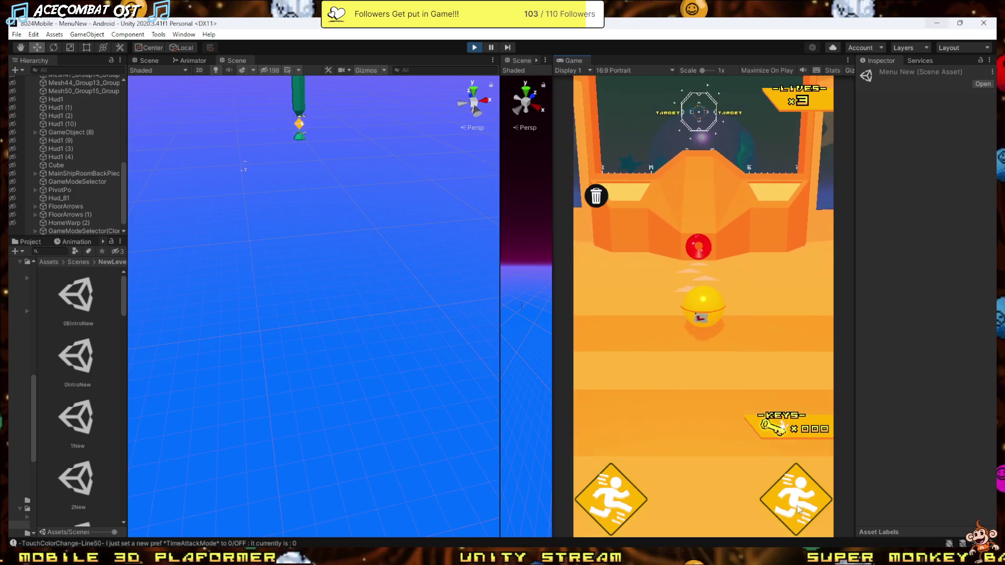
left_click(703, 438)
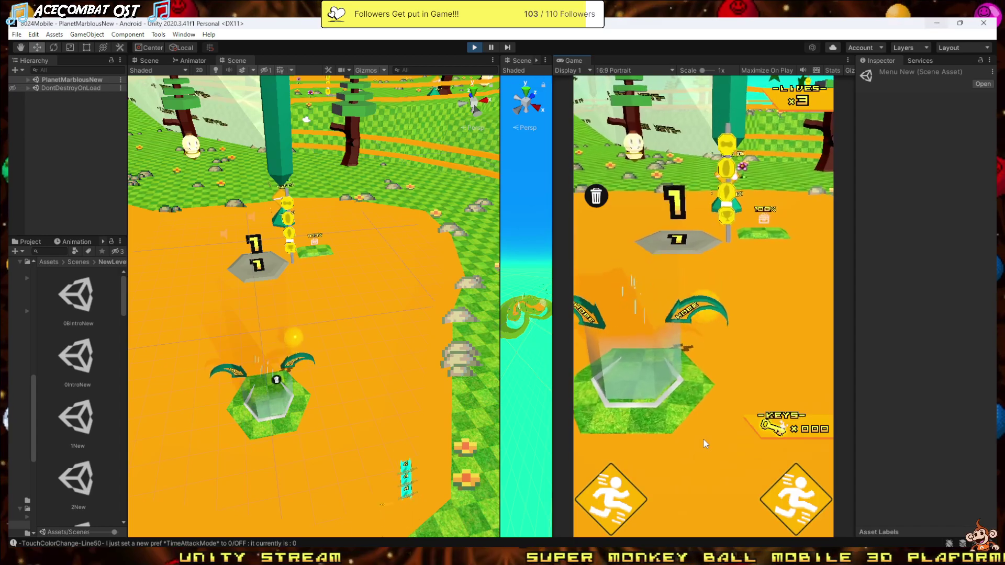
left_click(655, 486)
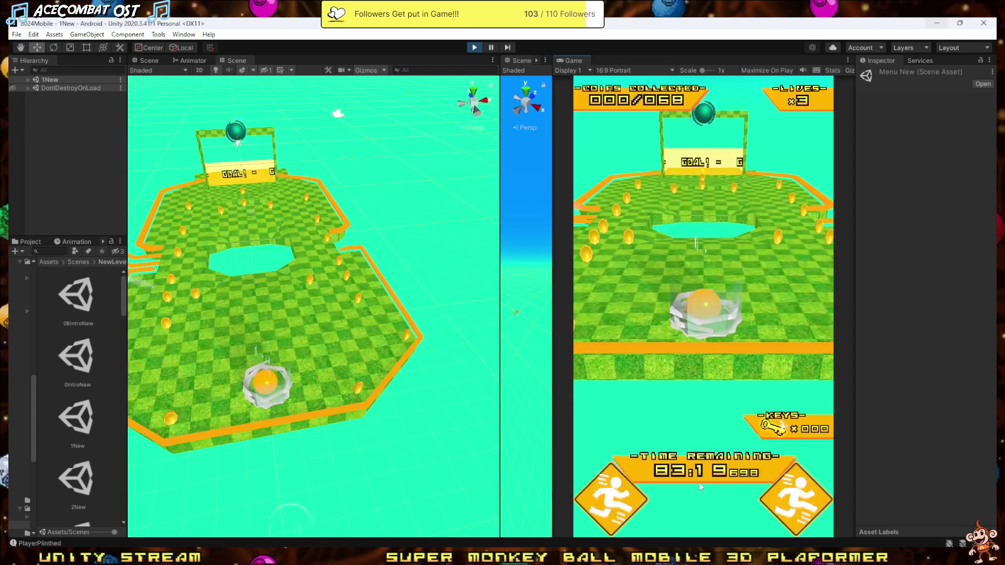
key("Up")
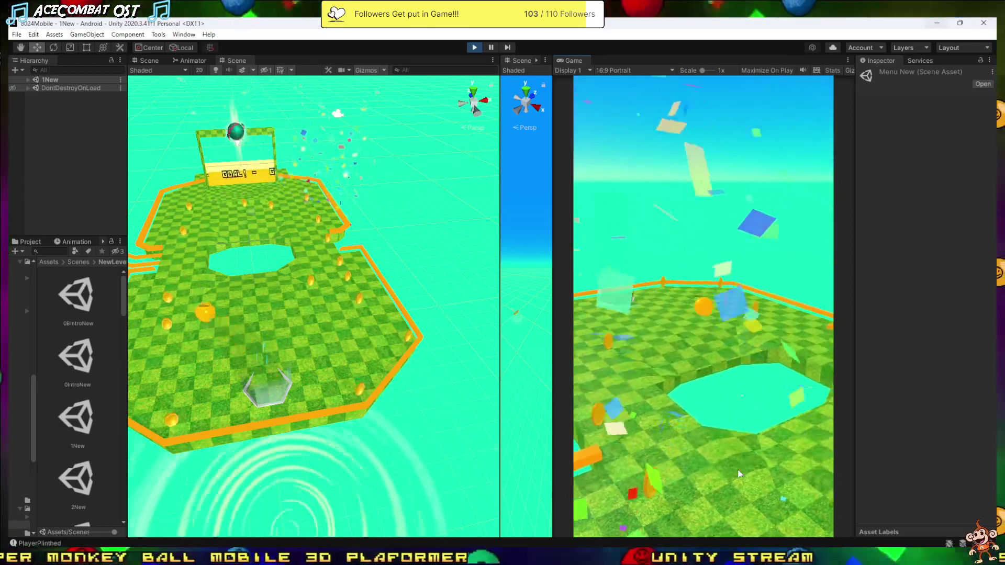
key("Up")
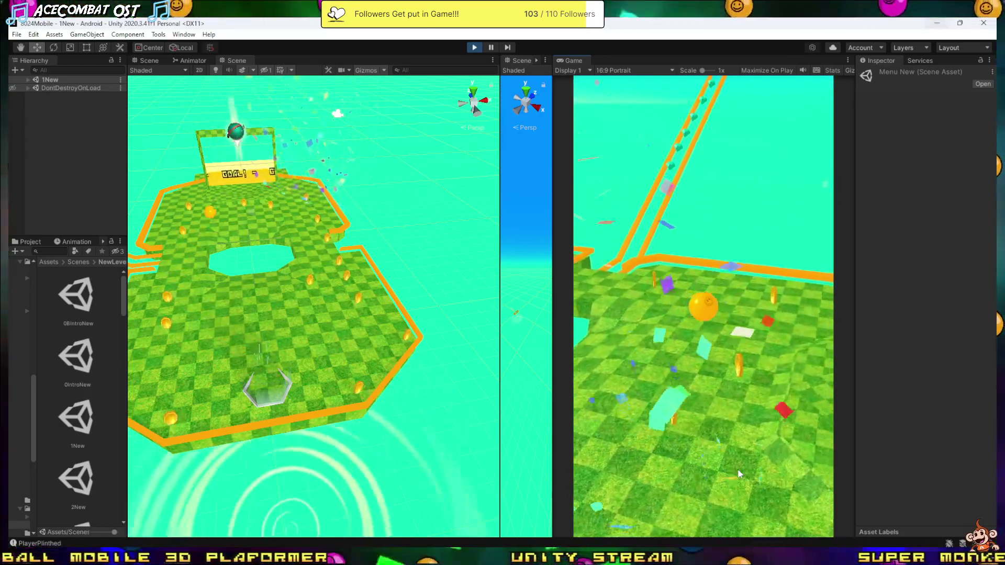
left_click(767, 459)
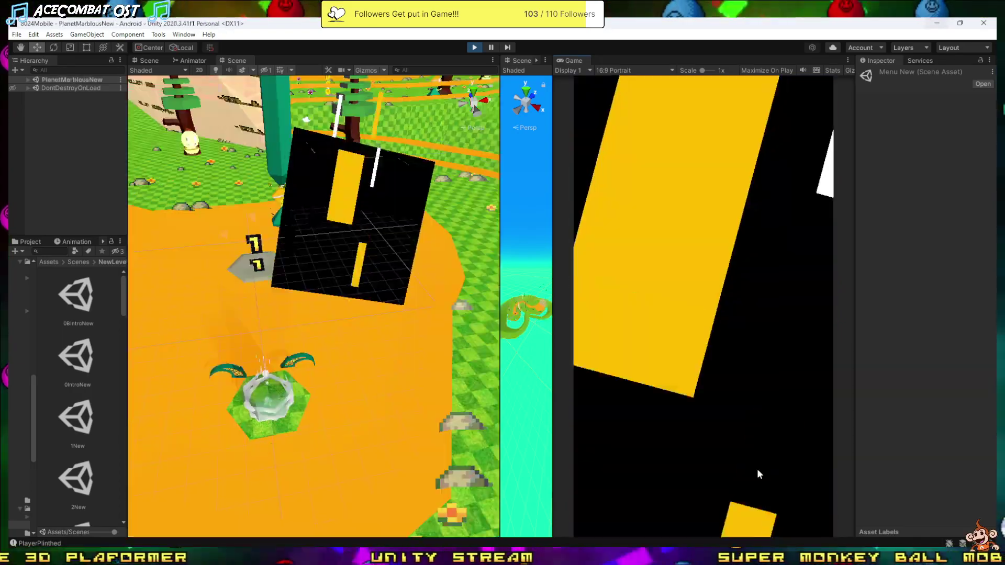
- Roll to the next pad, complete Level 2, and return to the hub
key("Up")
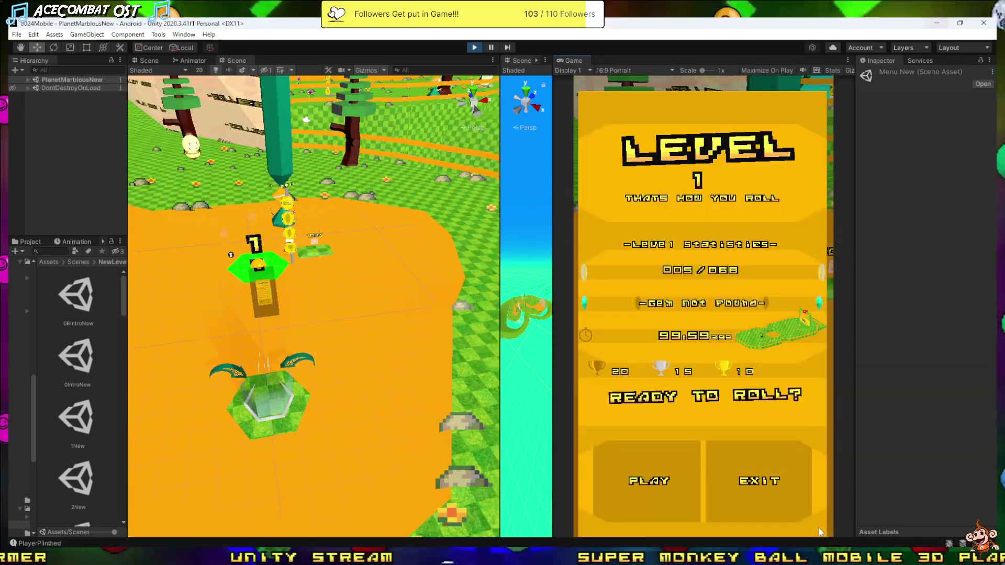
left_click(772, 490)
key("Right")
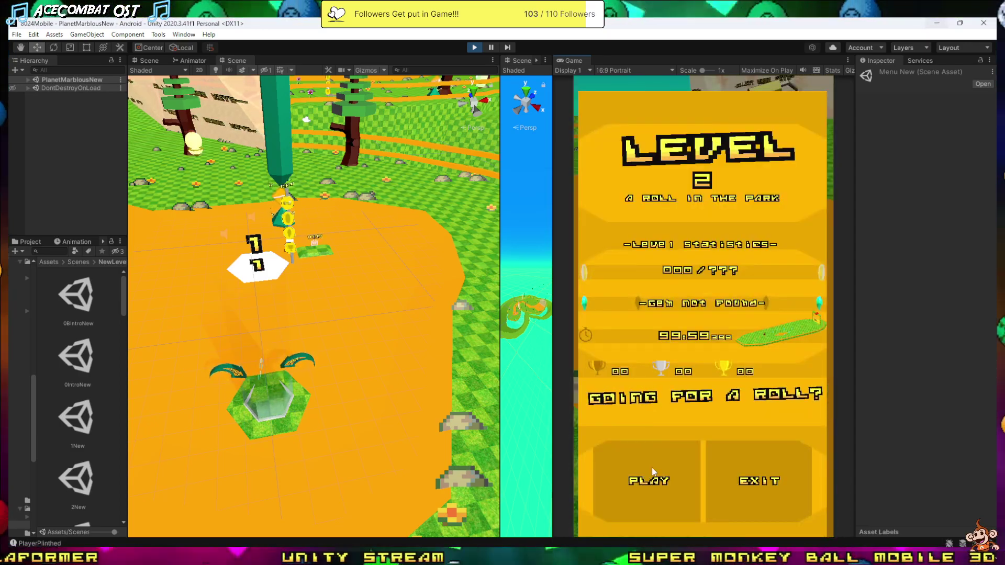
left_click(652, 474)
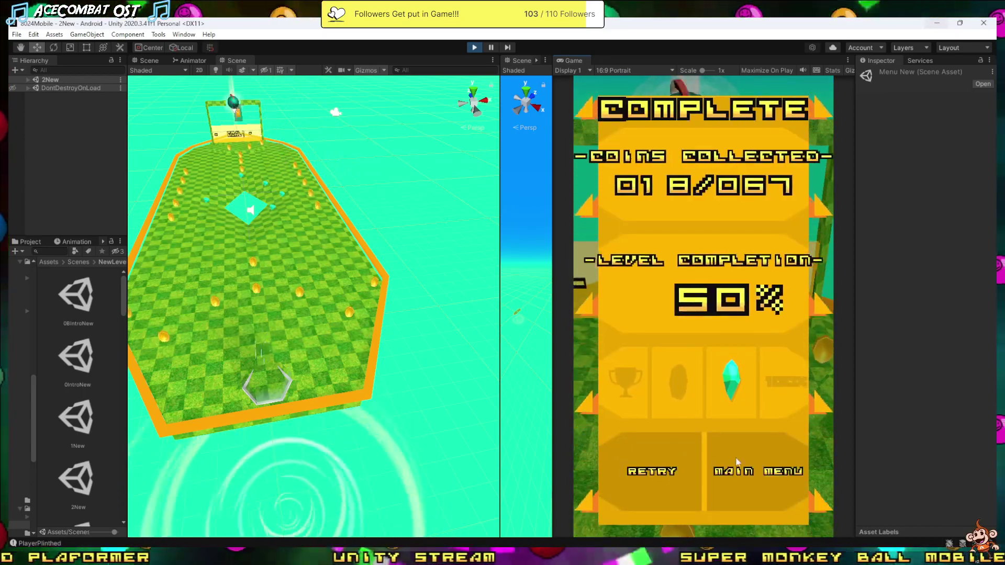
left_click(748, 466)
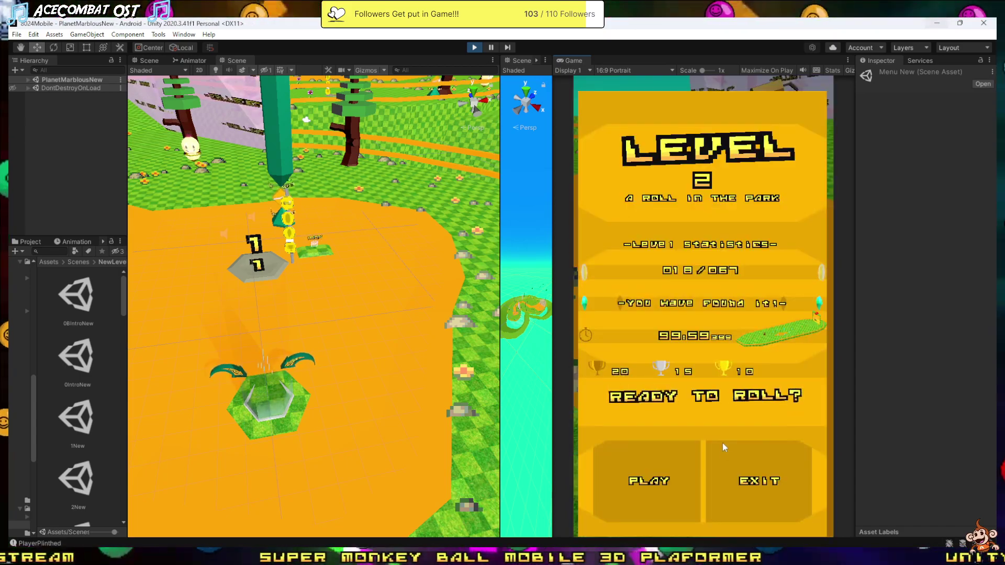
left_click(768, 481)
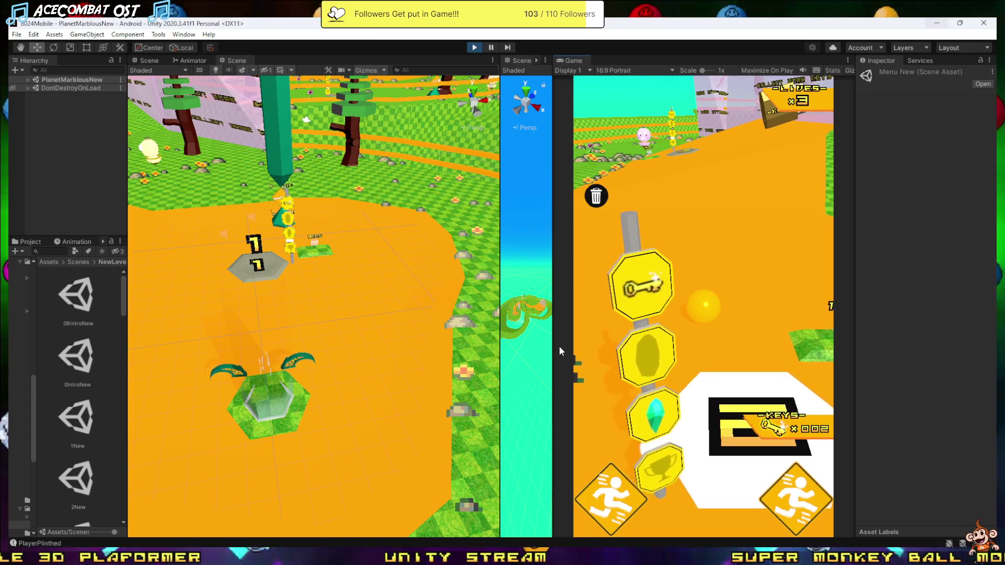
- Snip the Game view showing the level signpost's unlocked icons
key("super+shift+s")
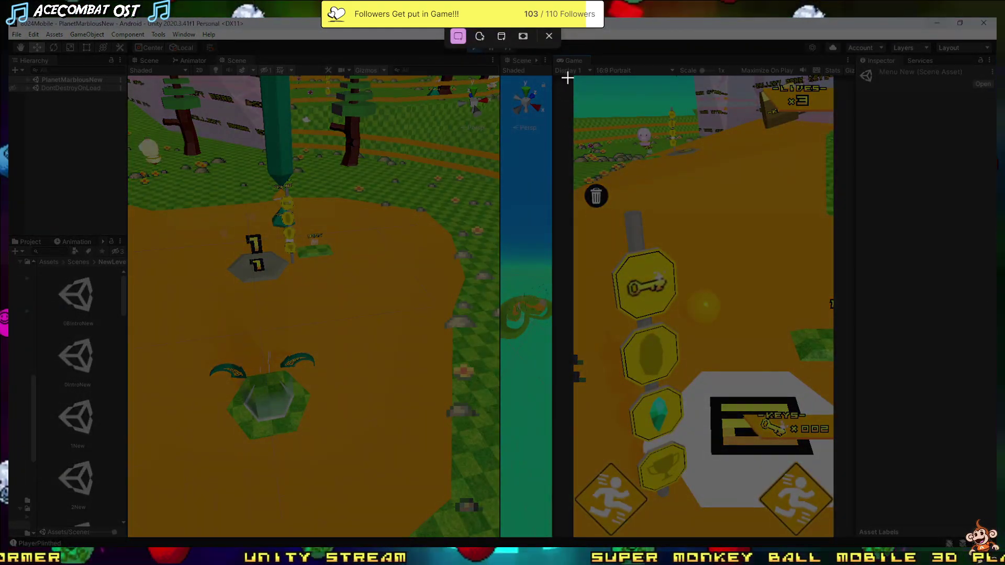
left_click_drag(574, 76, 825, 539)
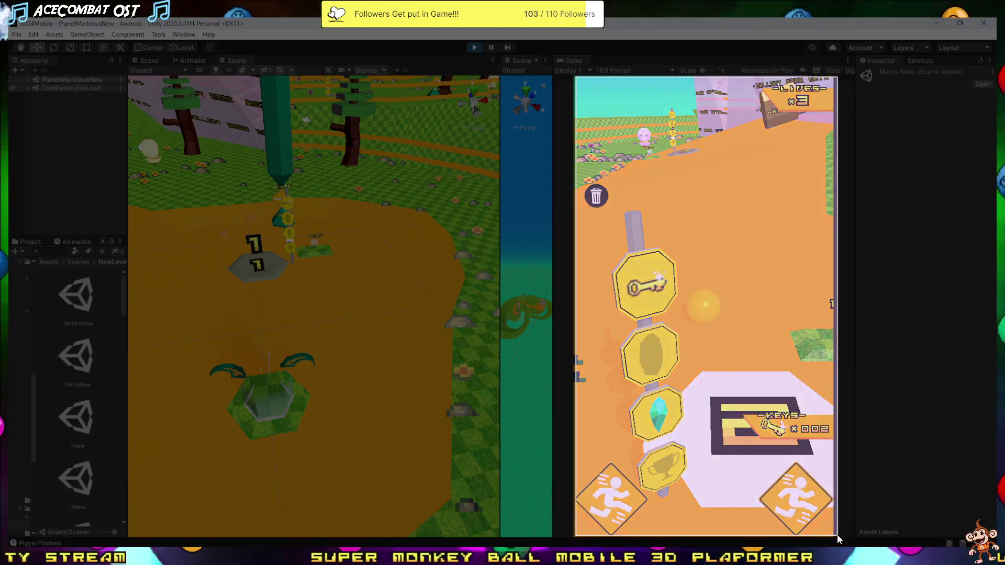
left_click_drag(836, 539, 836, 538)
key("alt+Tab")
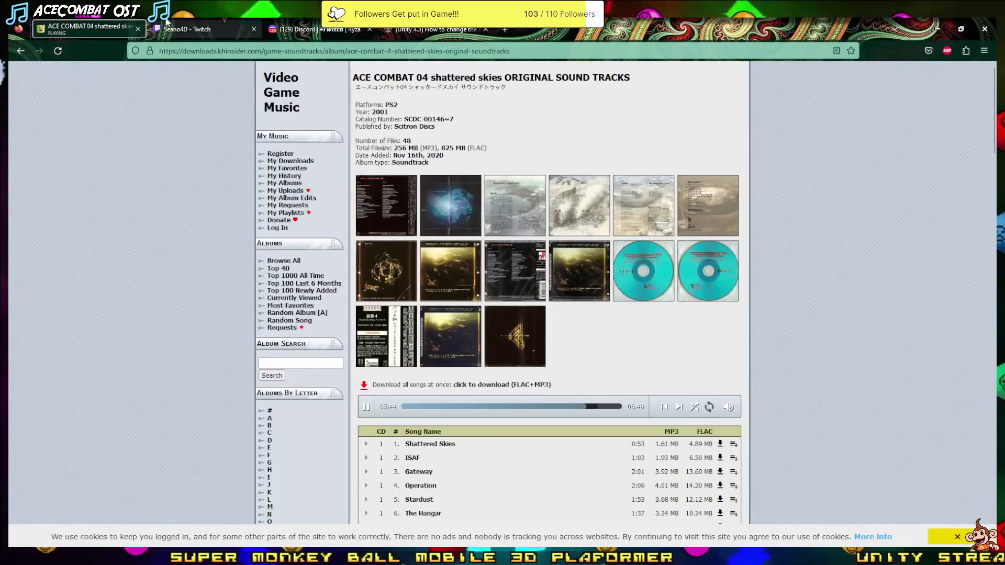
- Post the 'Good news, everyone!' GIF in the game-dev-to-do-list-game-ideas-mechanics Discord channel
left_click(302, 24)
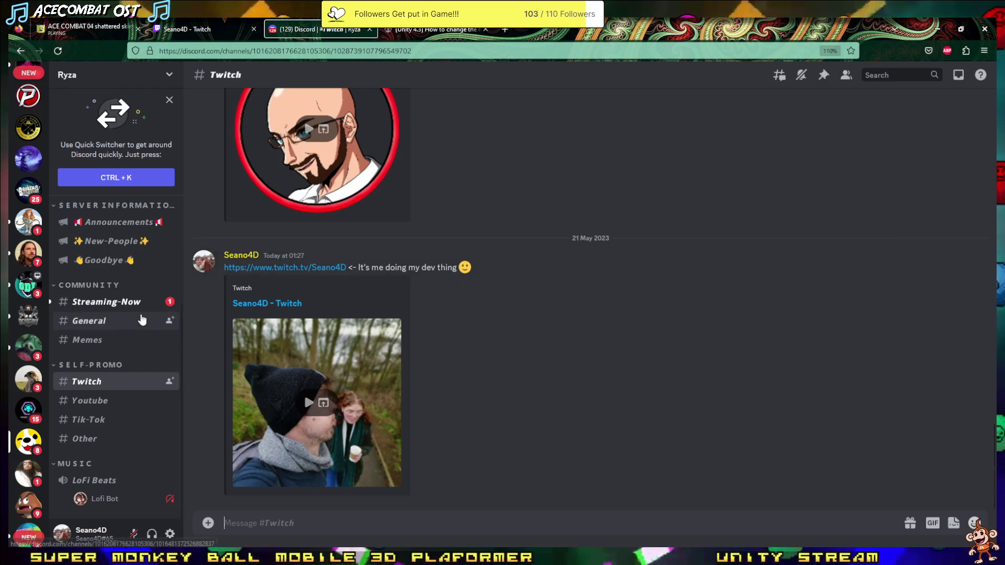
scroll(21, 479, "down", 7)
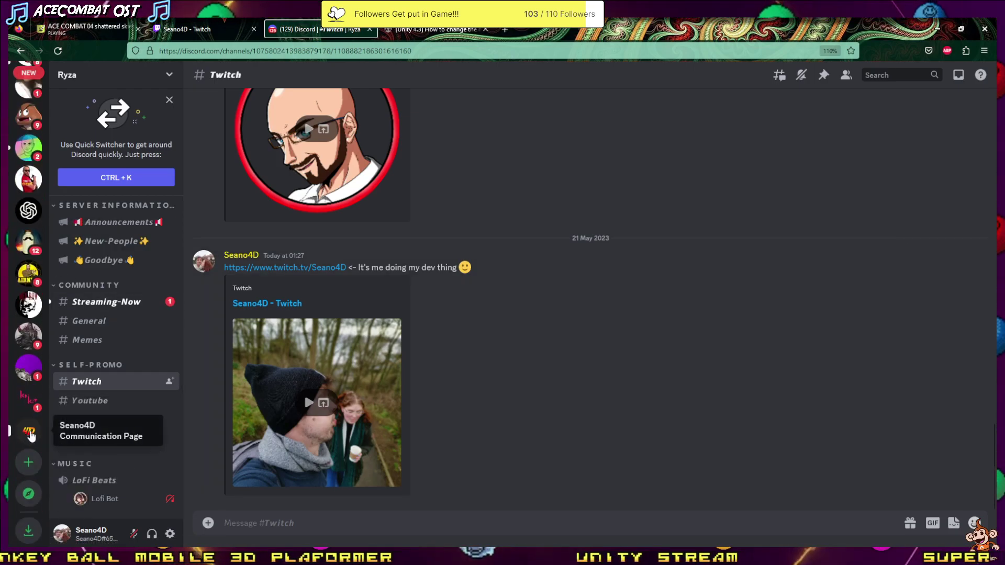
left_click(29, 430)
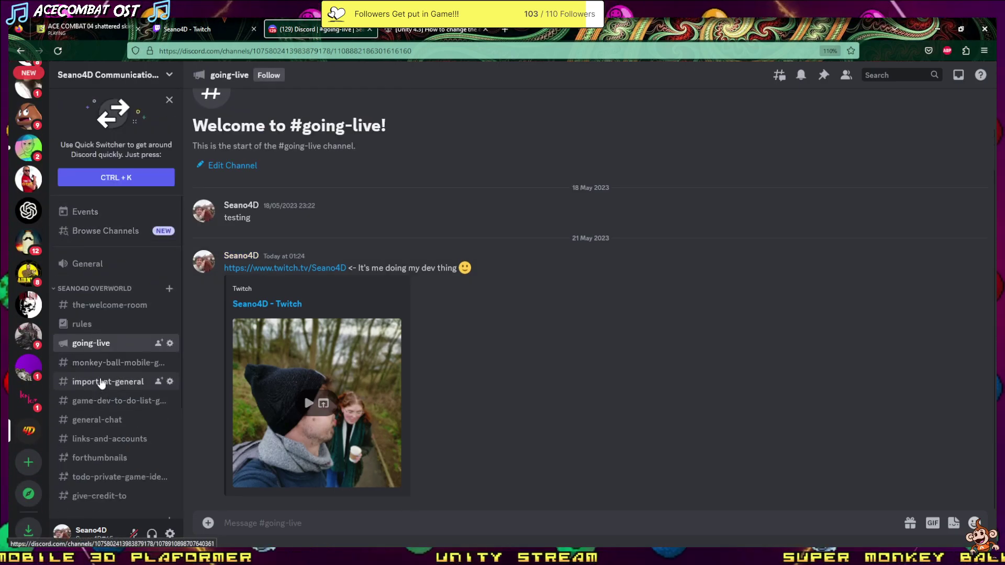
left_click(100, 403)
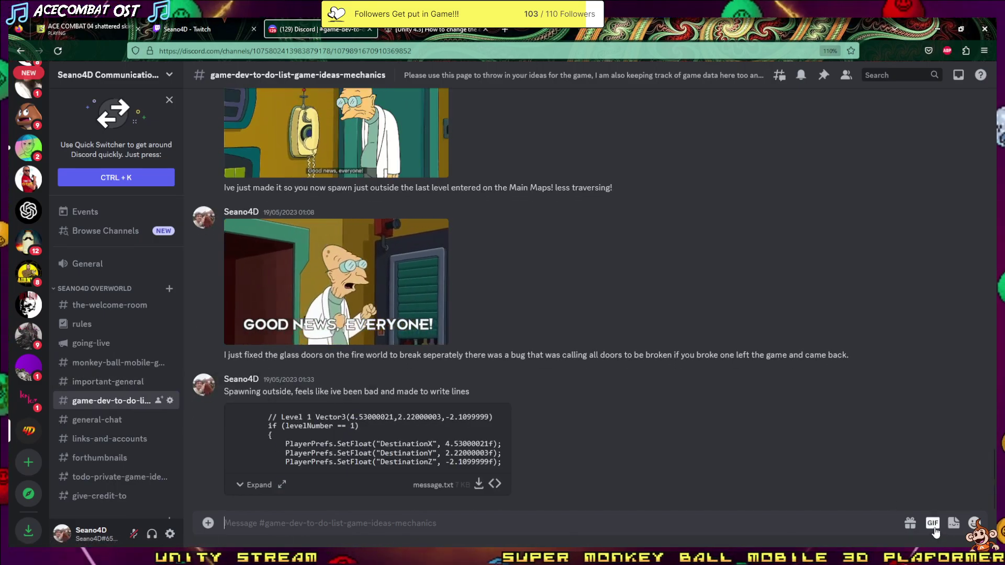
key("ctrl+g")
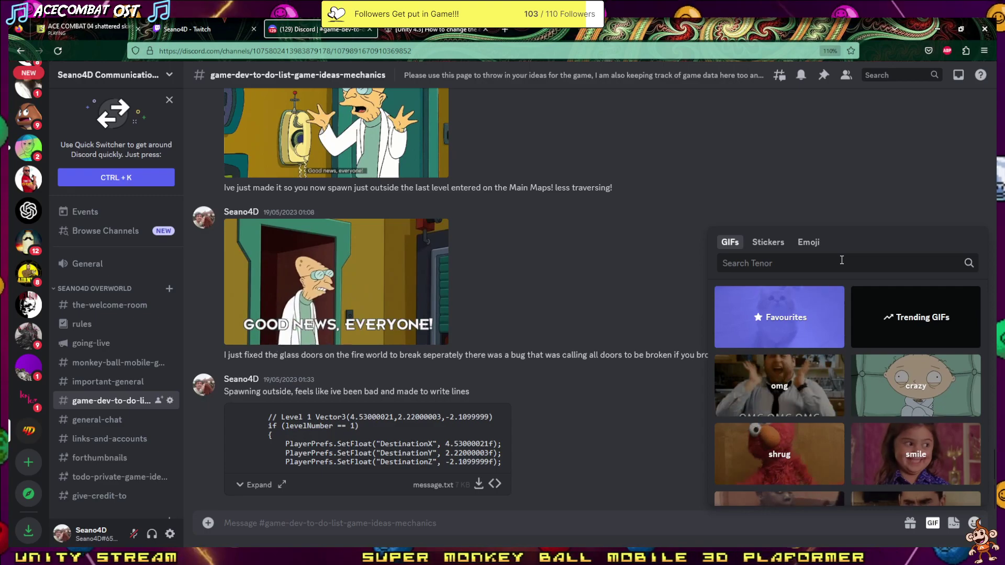
type("goo")
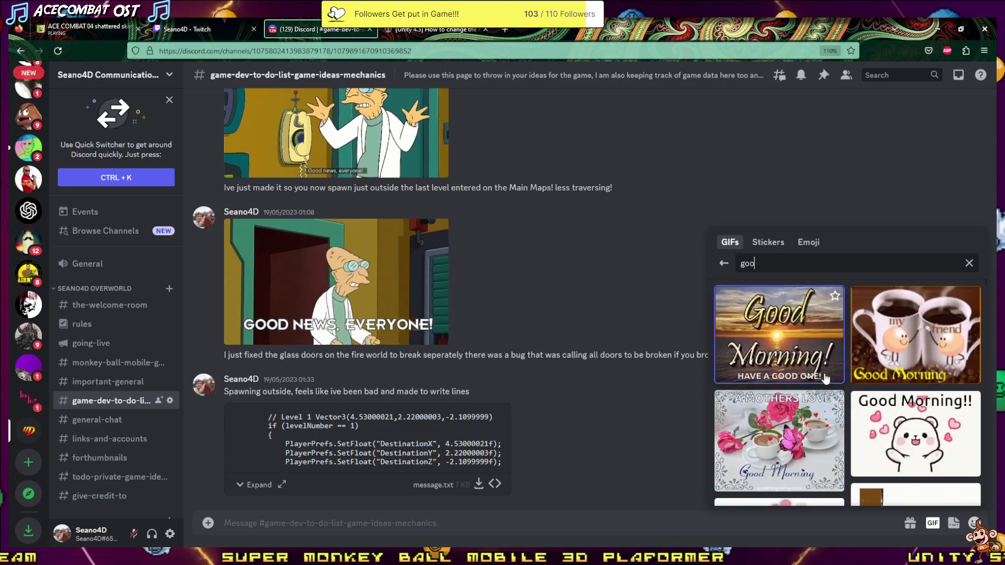
type("d news")
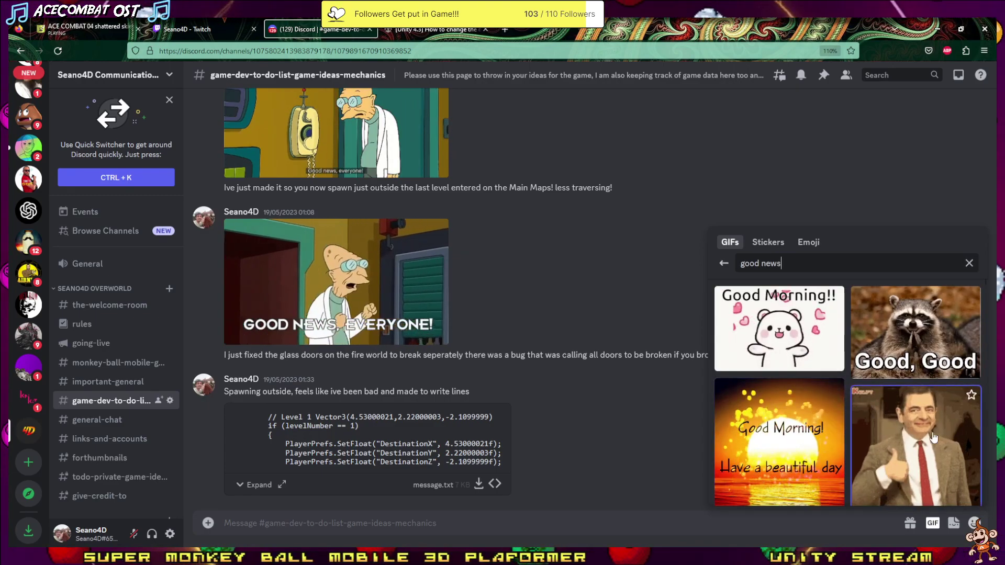
left_click(797, 301)
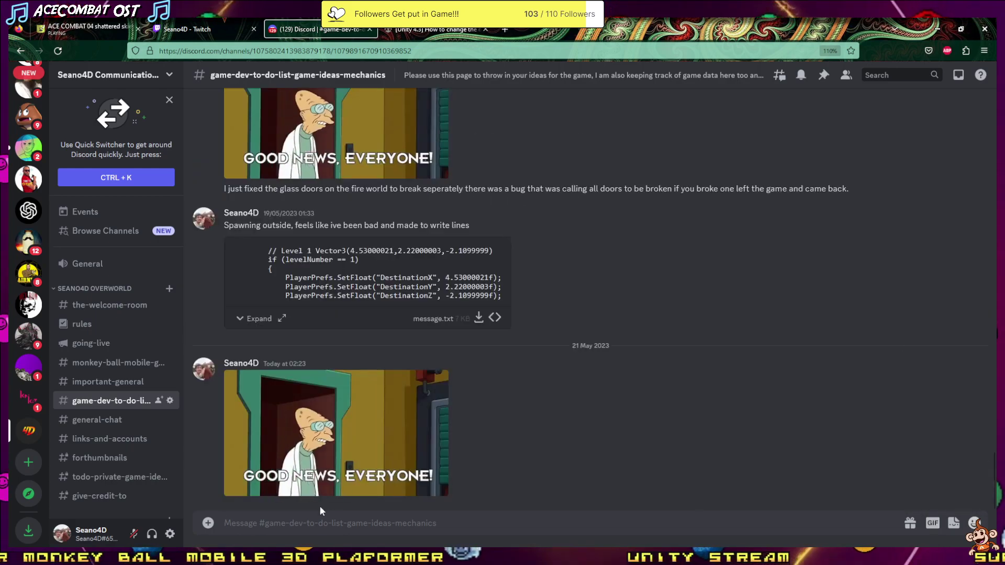
- Send the game screenshot, view it enlarged, then close the Discord and tutorial tabs
key("ctrl+v")
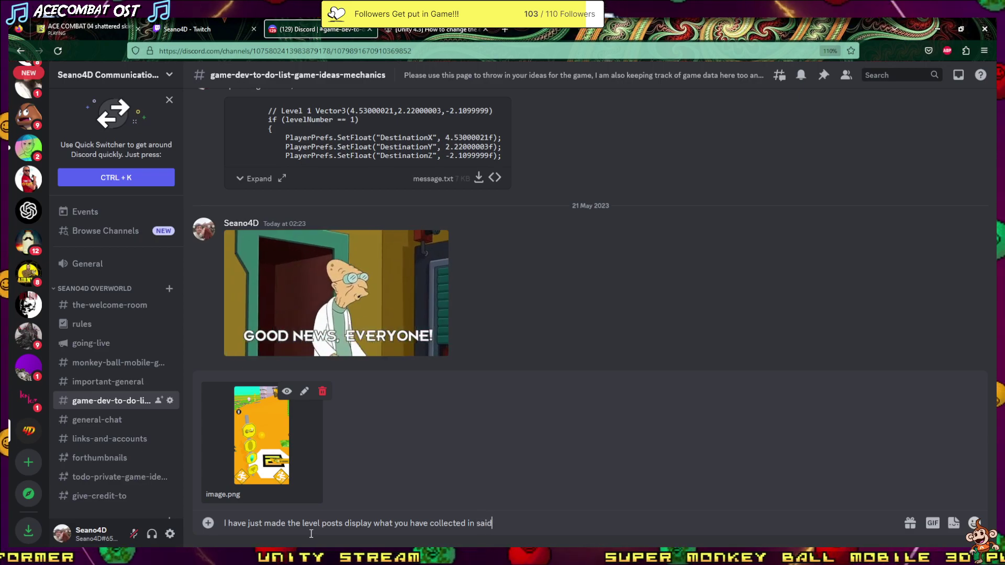
type("levels")
key("Return")
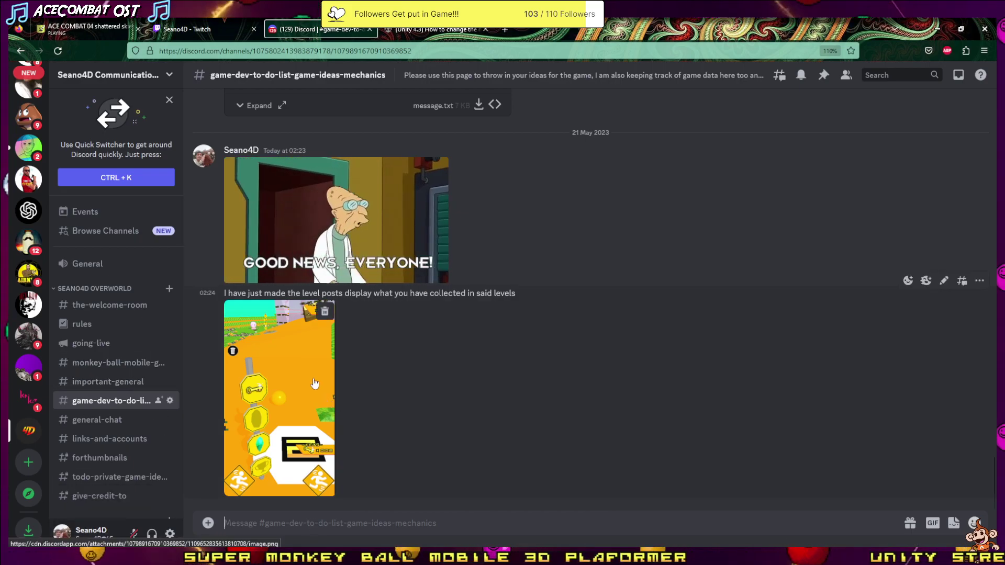
left_click(279, 373)
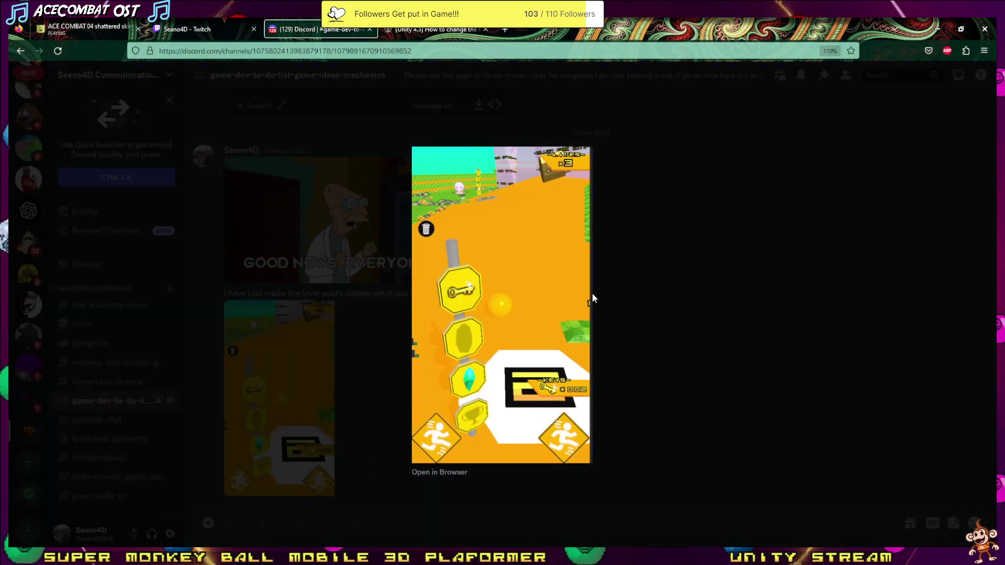
left_click(884, 209)
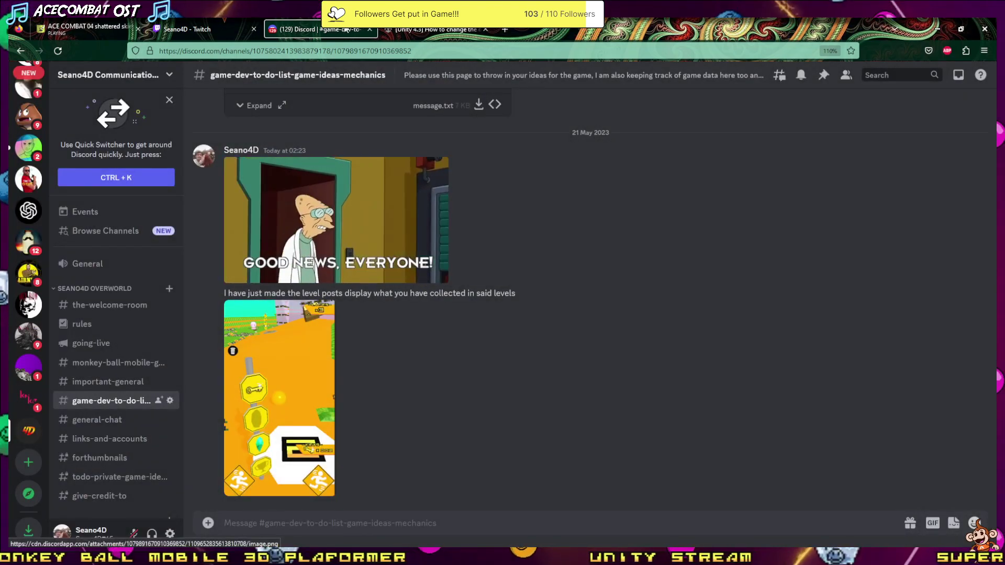
left_click(369, 29)
left_click(370, 30)
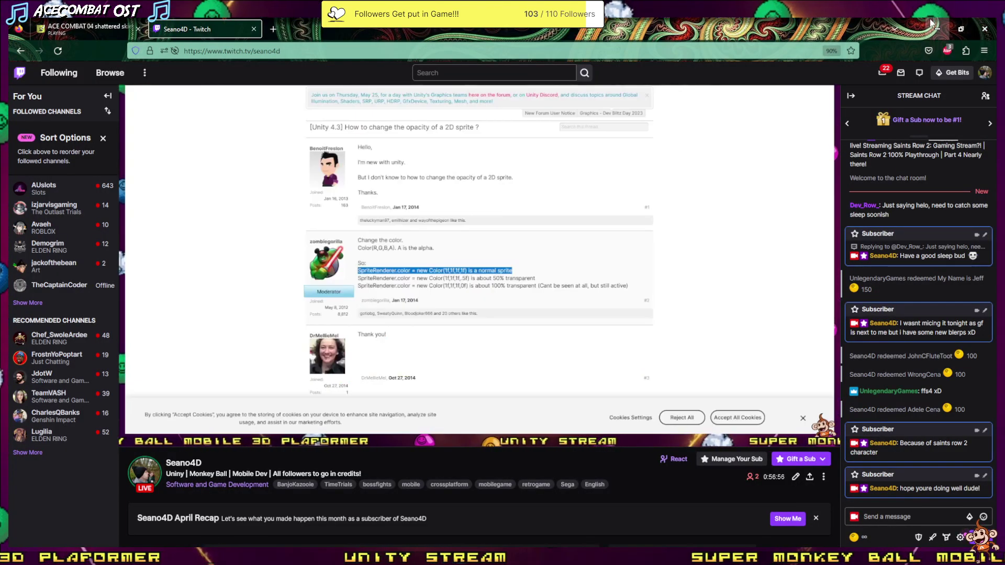
- Stop the game and relaunch it from the 0IntroNew scene to the calibration screen
left_click(935, 28)
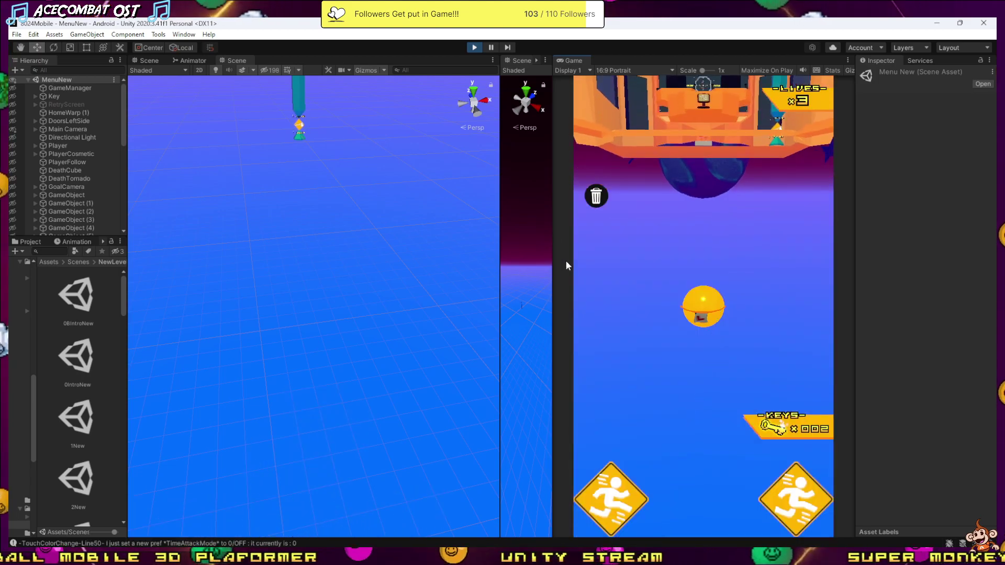
left_click(476, 48)
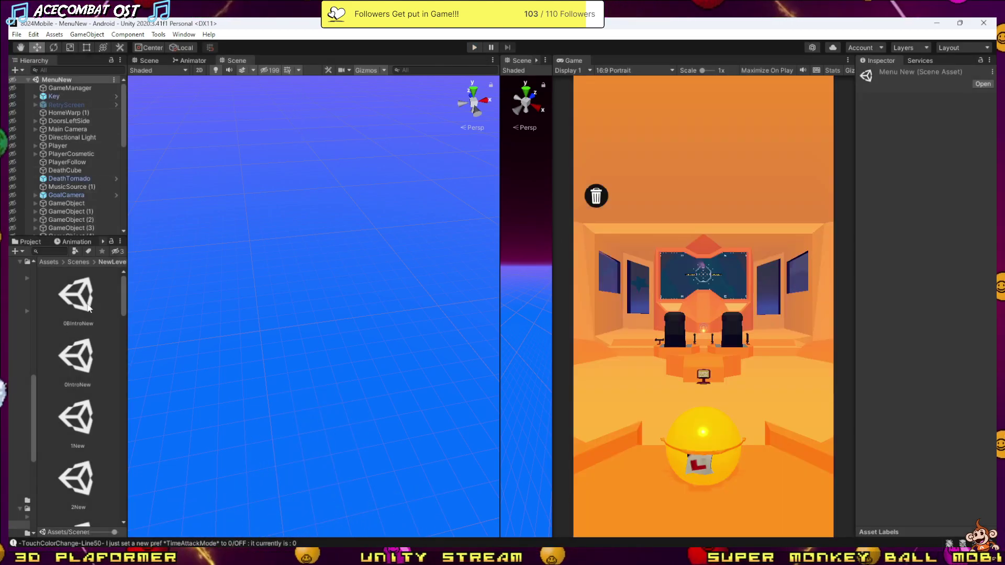
double_click(77, 365)
left_click(480, 48)
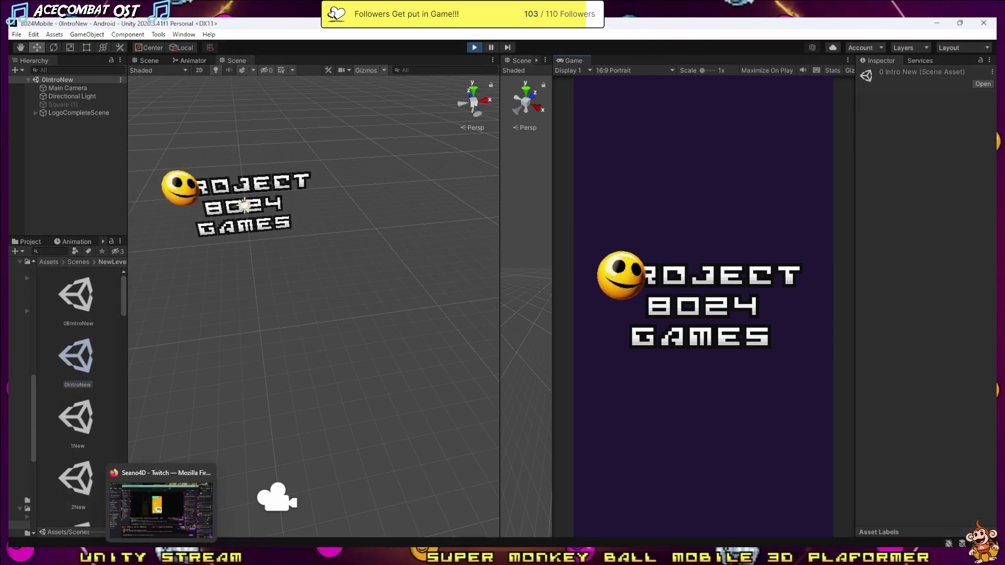
left_click(161, 509)
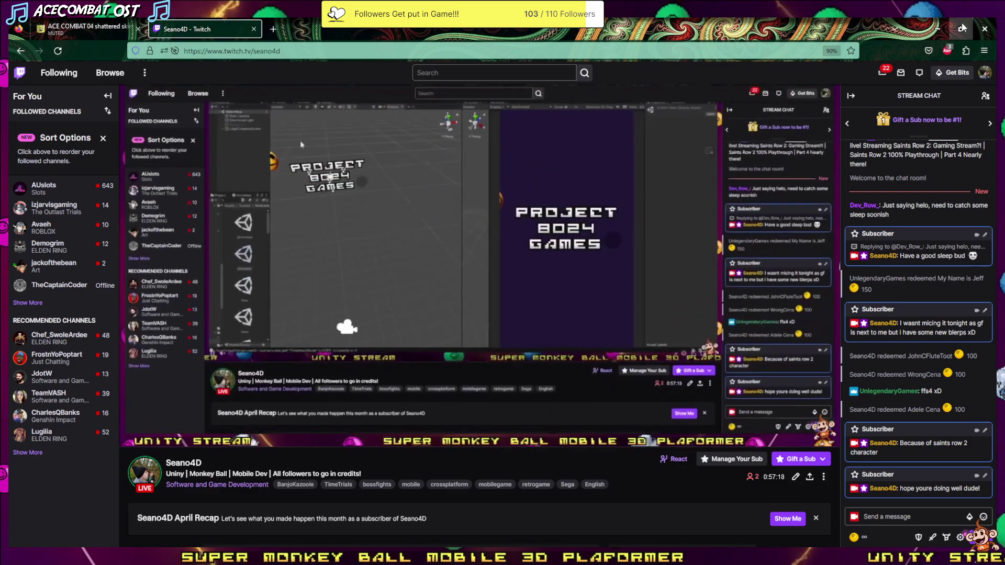
left_click(937, 29)
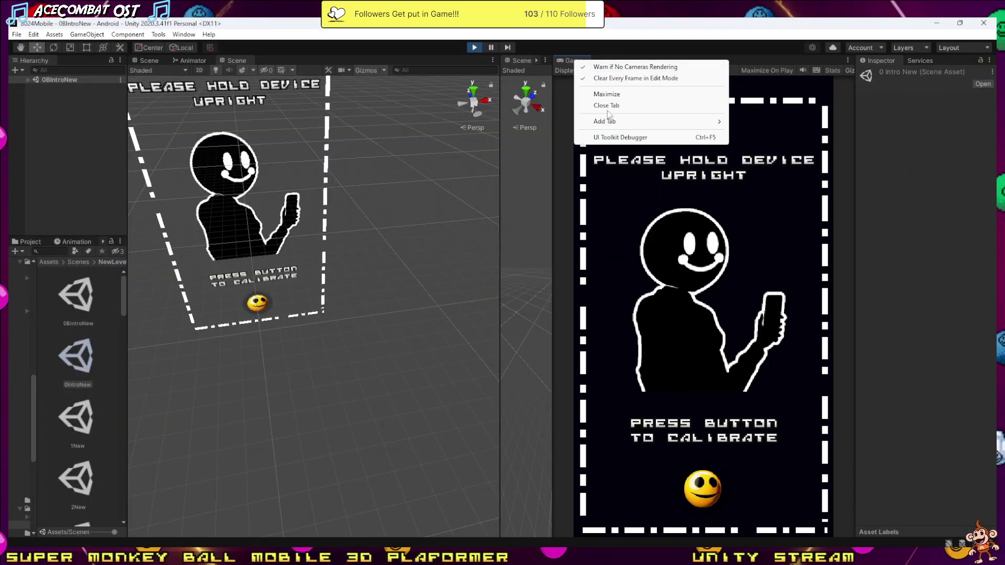
- Maximize the Game view and play past calibration and the ship menu into Planet Marblous
left_click(597, 94)
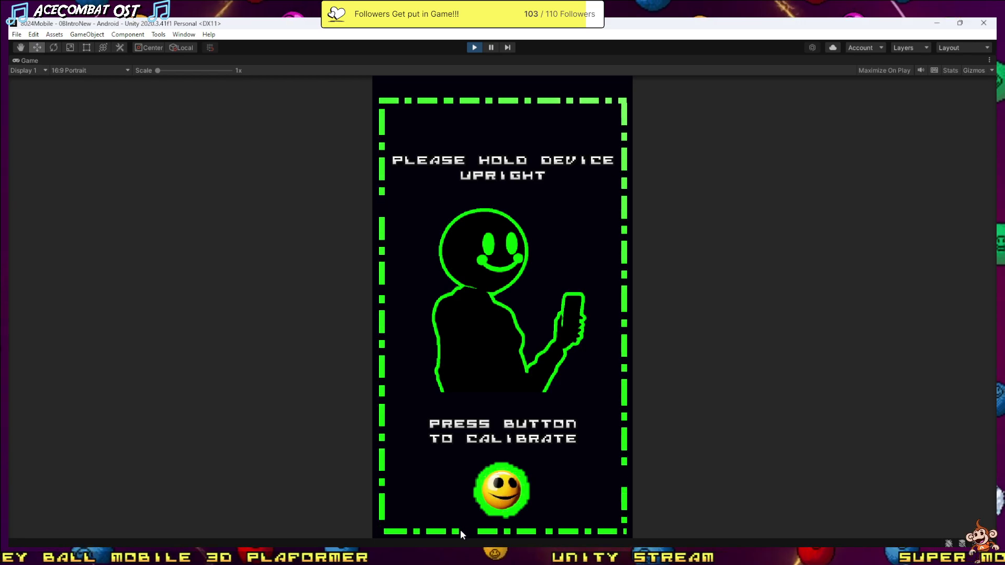
left_click(452, 303)
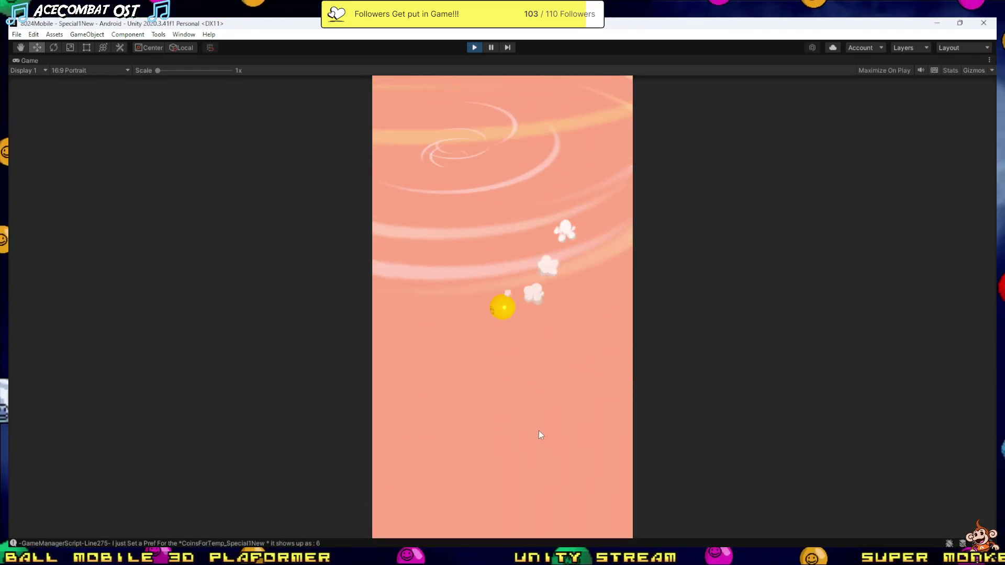
left_click(565, 478)
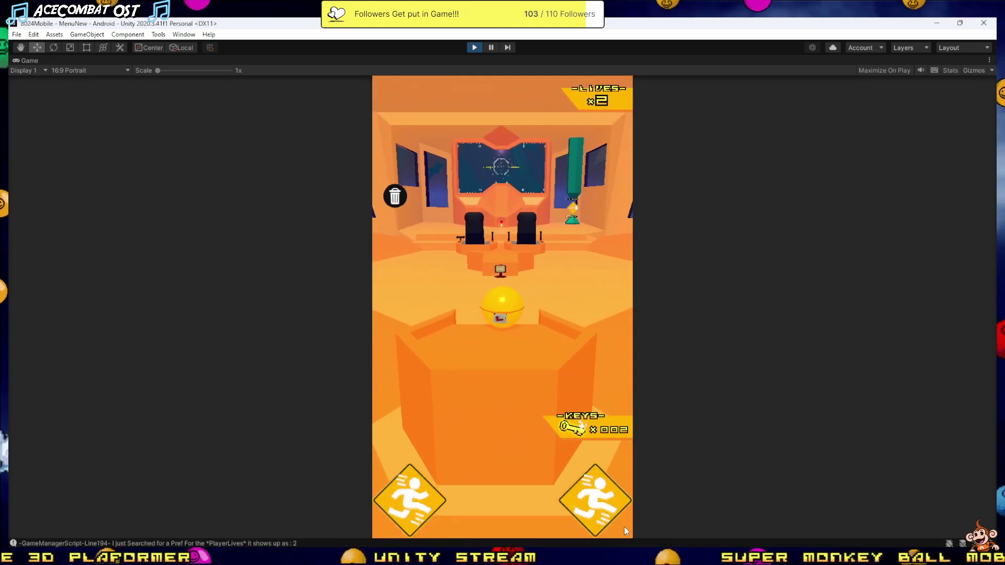
left_click(626, 509)
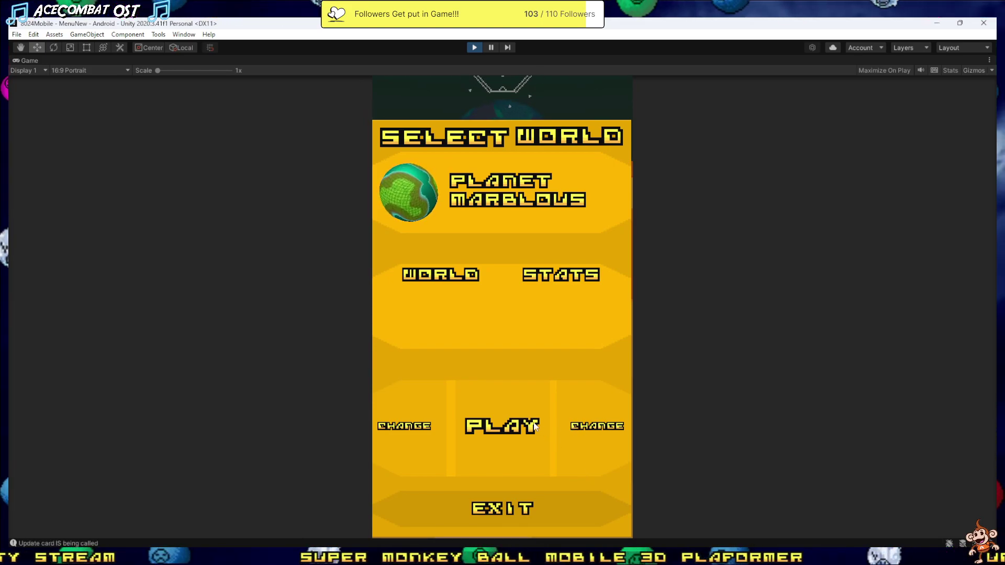
left_click(455, 516)
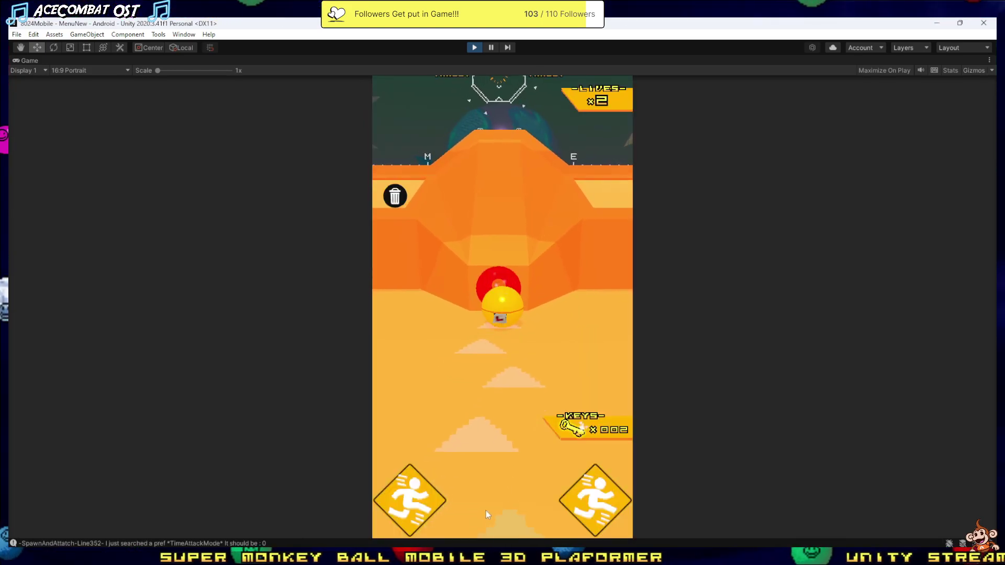
left_click(609, 496)
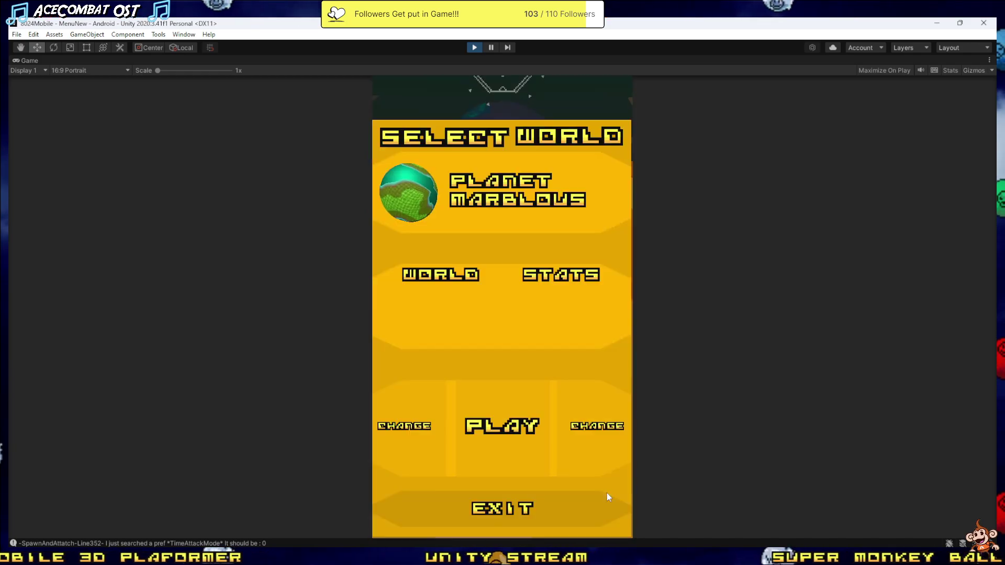
left_click(512, 445)
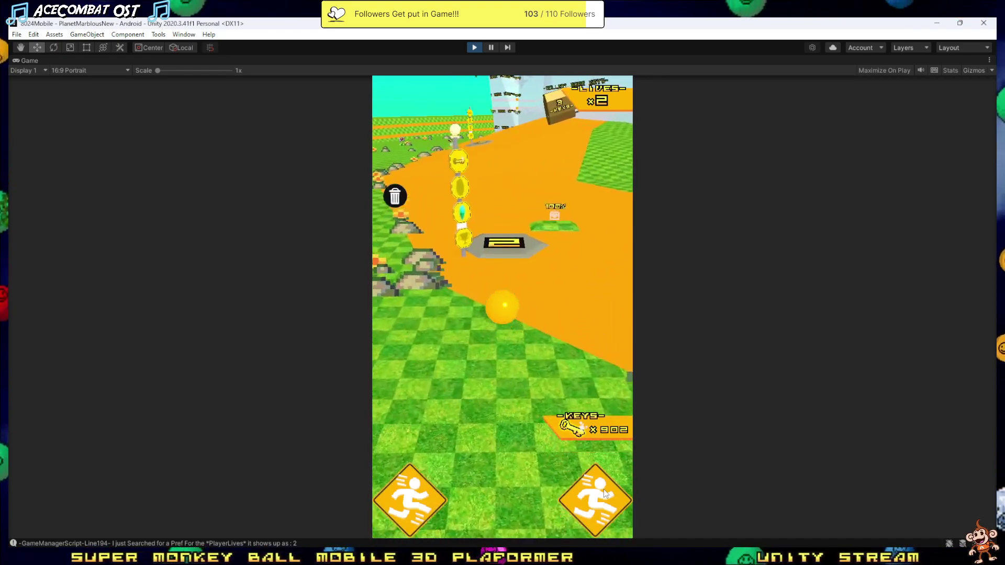
- Clear Level 2 of Planet Marblous and start Level 3
left_click(471, 476)
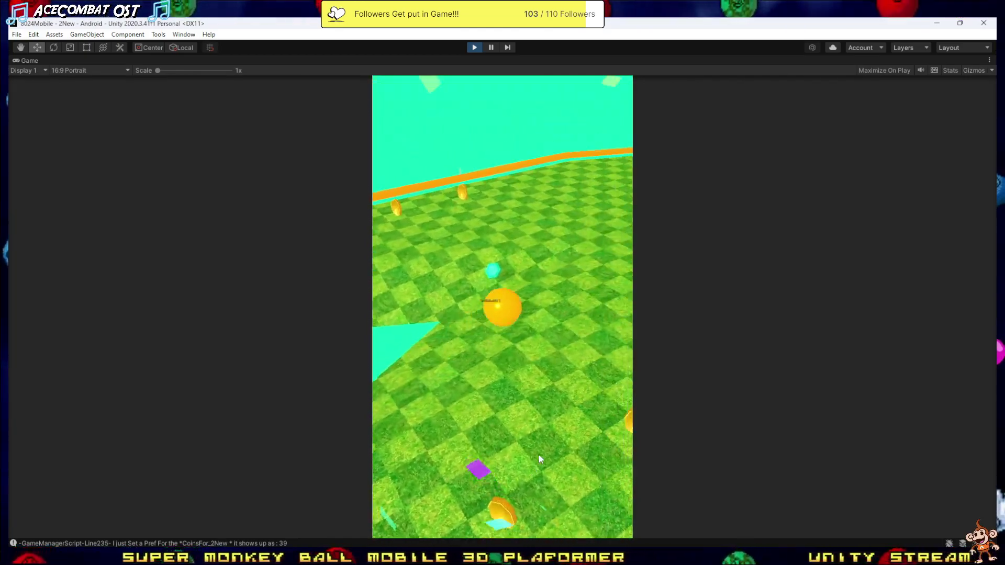
left_click(556, 473)
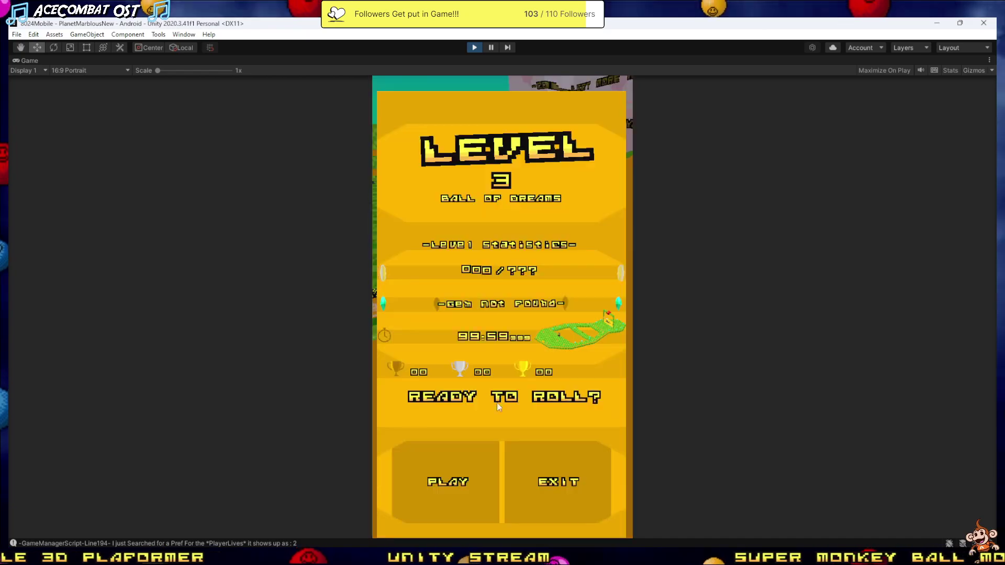
left_click(398, 469)
- Roll through Level 3 with the arrow keys, collecting coins and the super gem, then begin Level 4
key("Up")
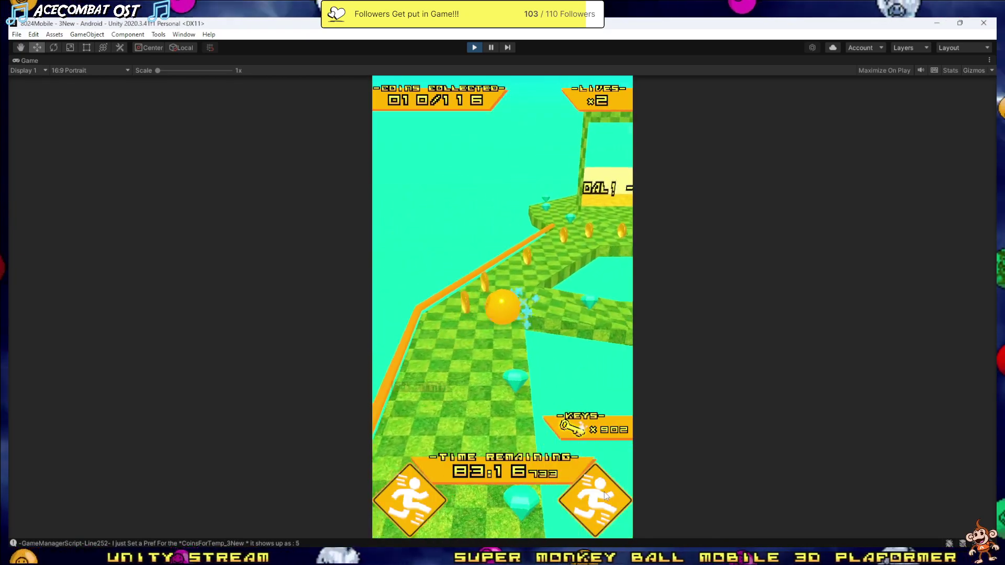
key("Left")
key("Up")
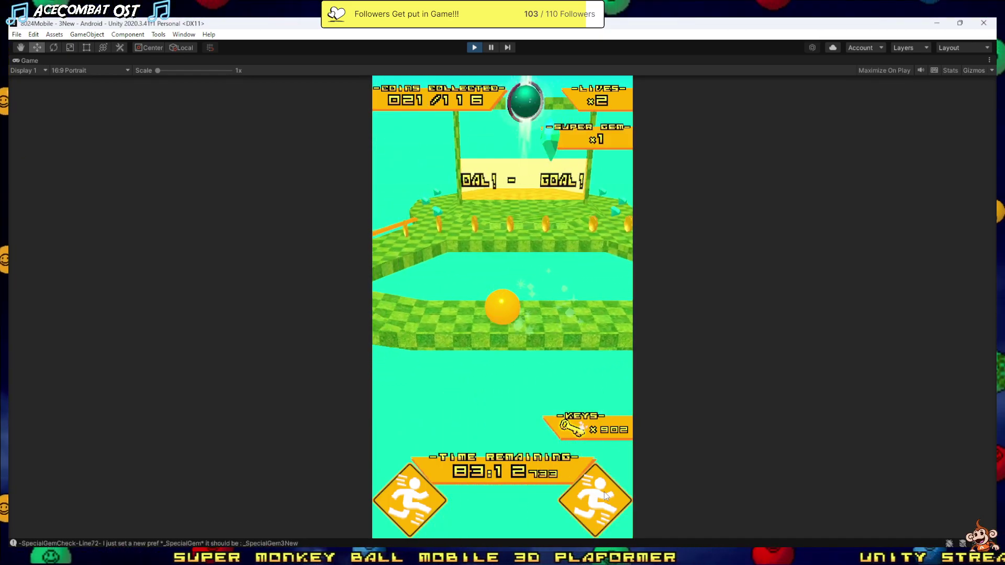
key("Right")
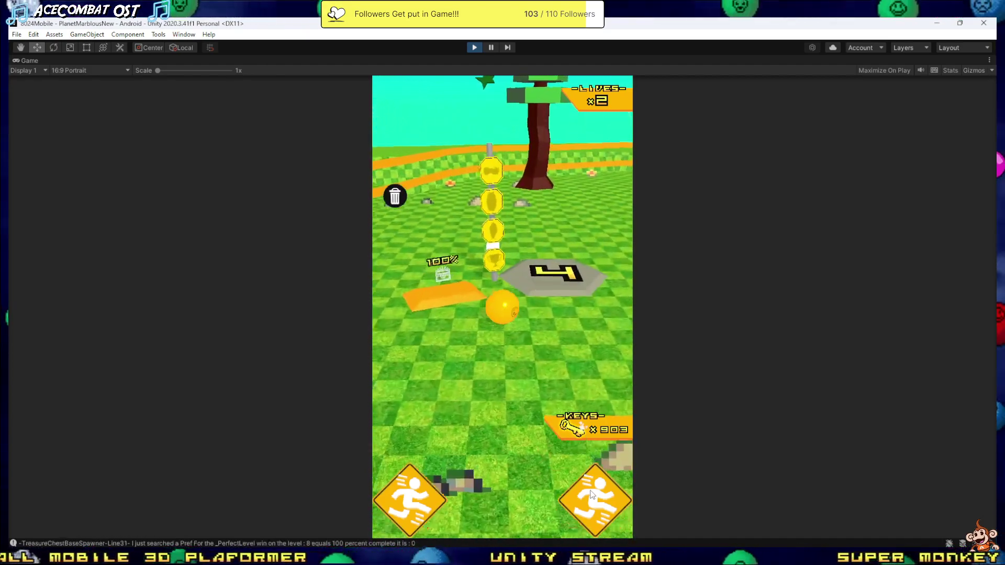
left_click(450, 474)
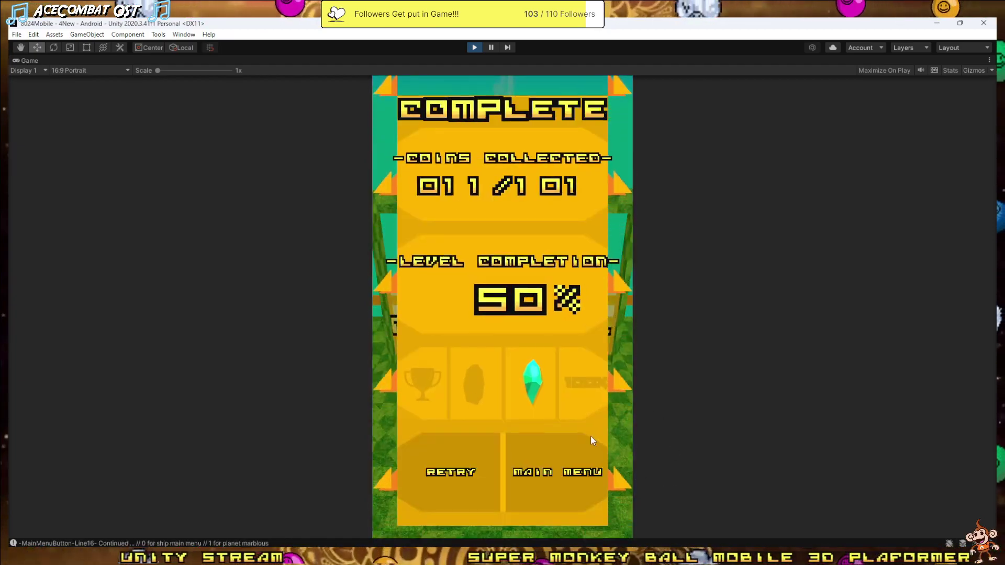
- Return to the overworld after Level 4, dash to the Level 5 post and play Level 5
left_click(552, 470)
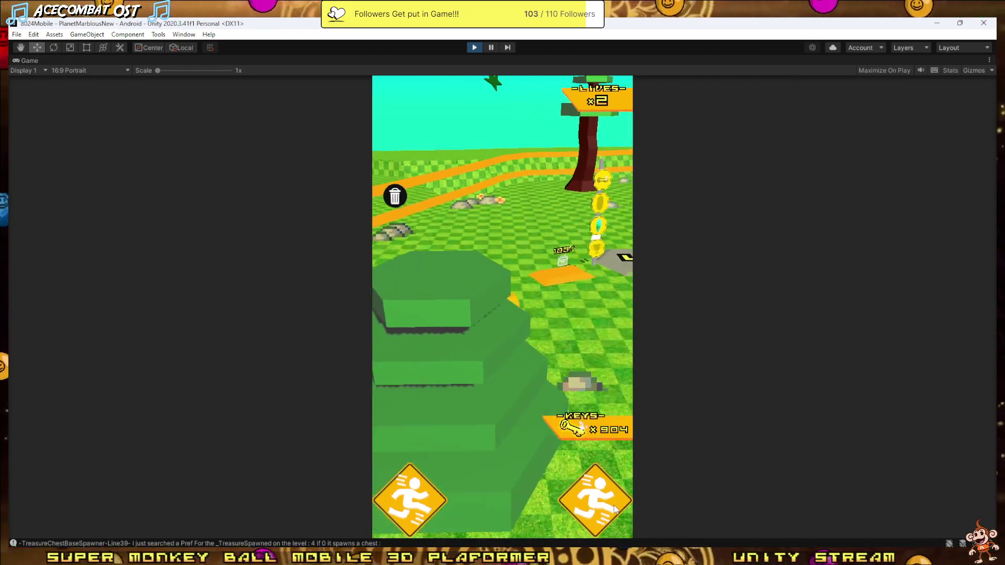
left_click(615, 510)
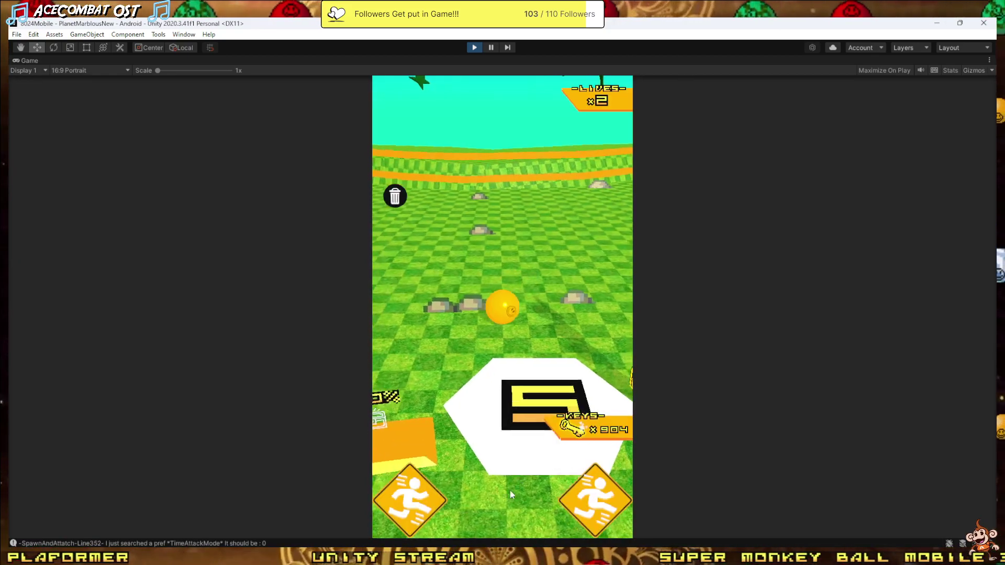
left_click(451, 460)
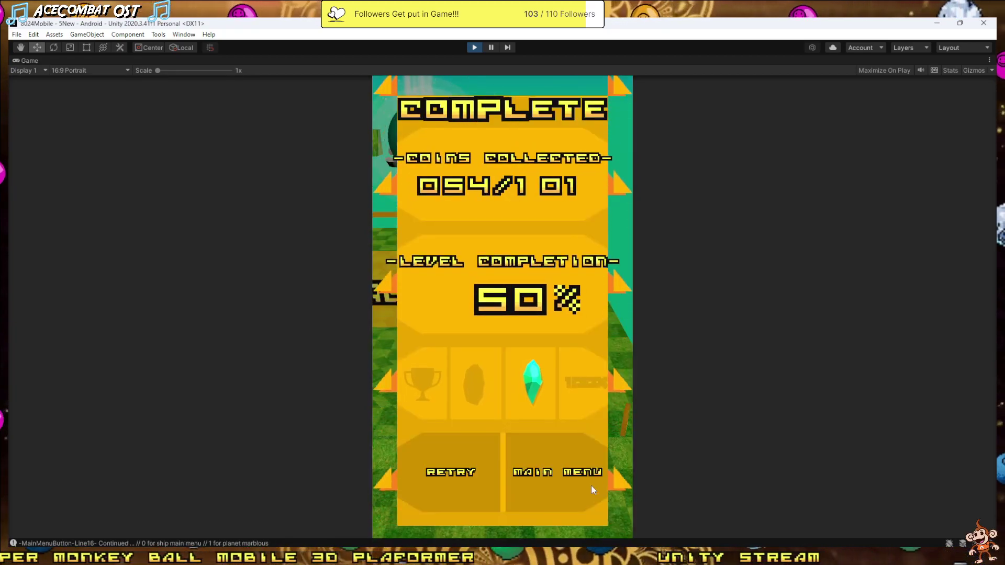
- Back on the overworld, play the Level 11 boss fight and return to the map
left_click(571, 489)
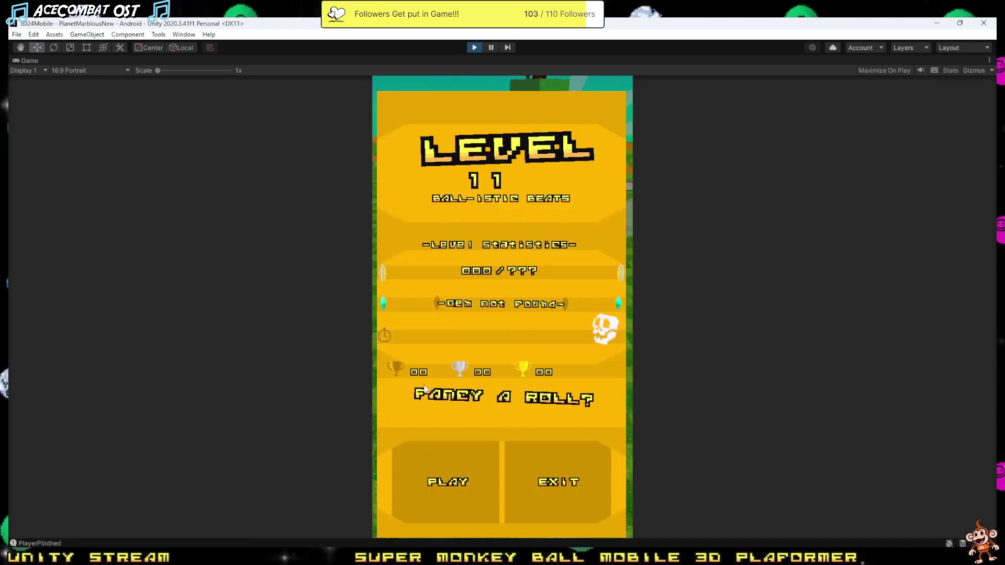
left_click(441, 478)
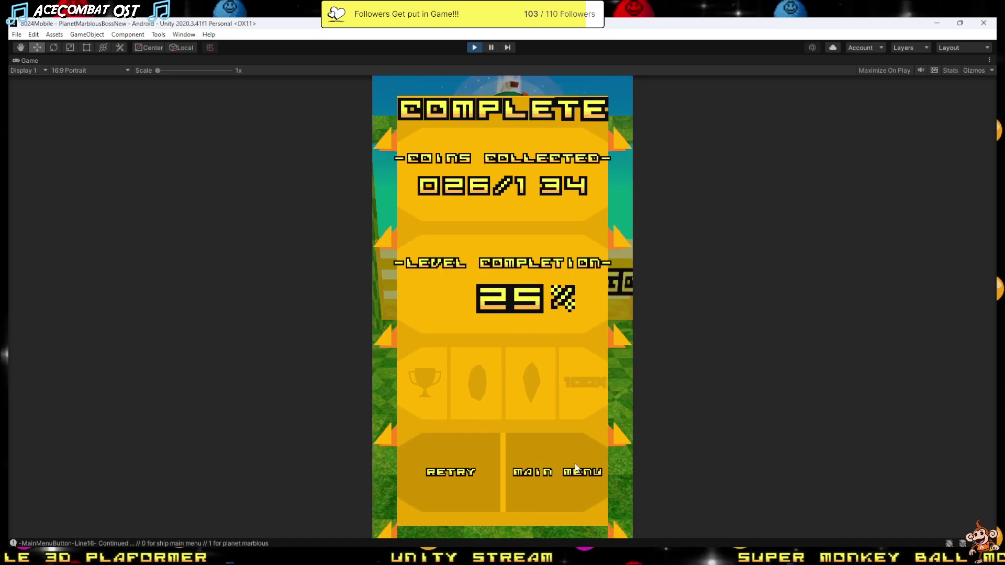
left_click(576, 468)
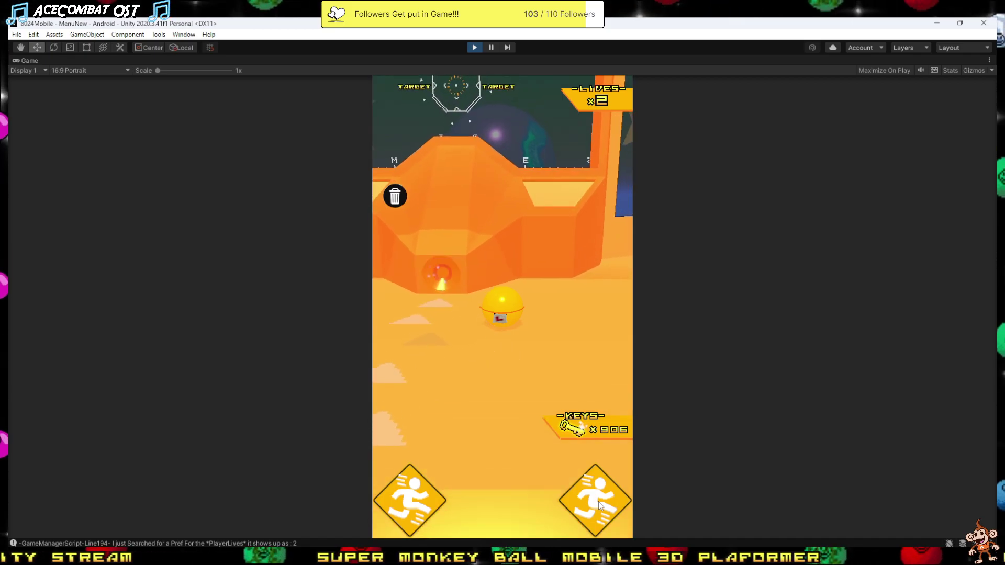
- Enter Planet HoneyBerry, play Level 12 to its 005/205 coin finish, and return to the map
left_click(534, 429)
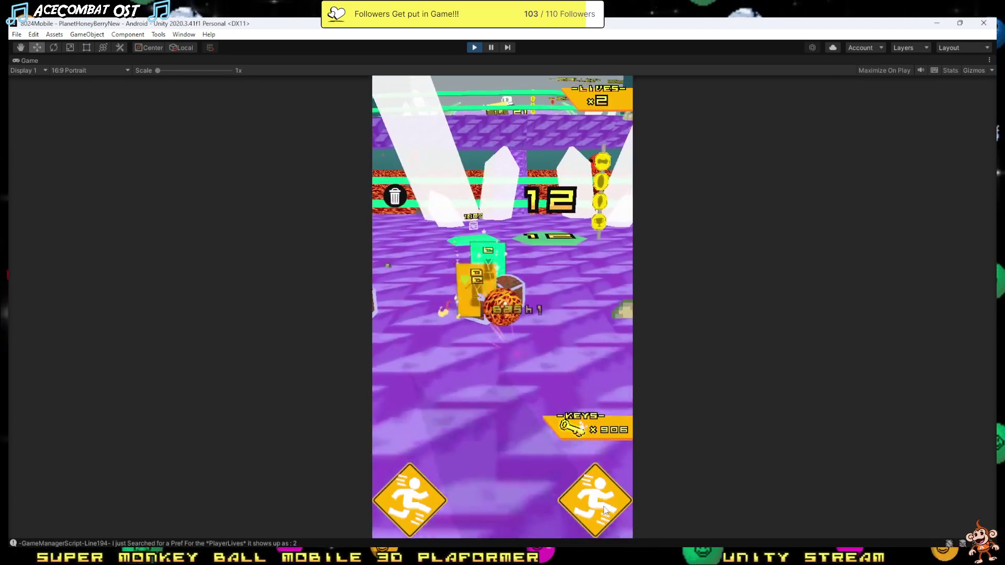
left_click(476, 495)
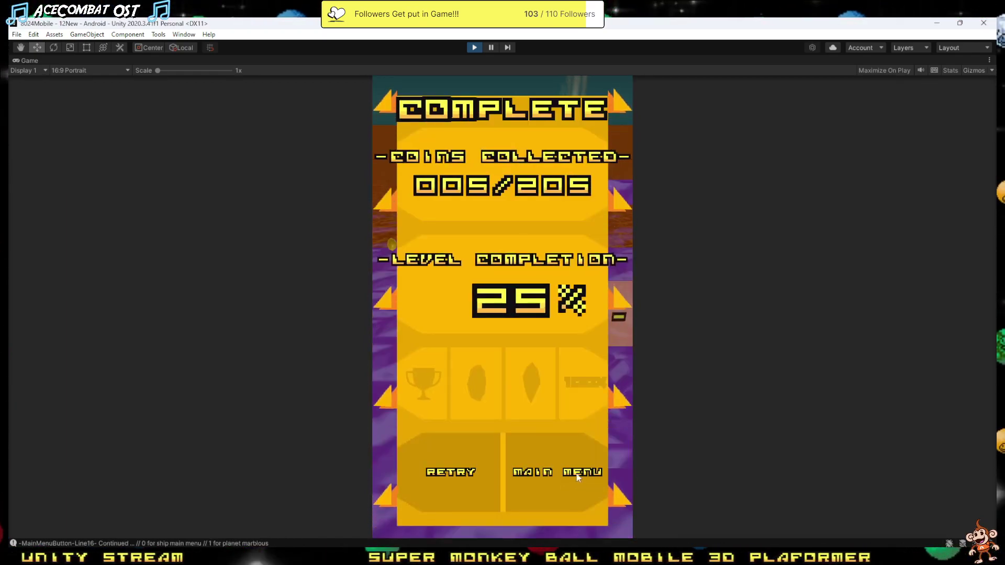
left_click(566, 477)
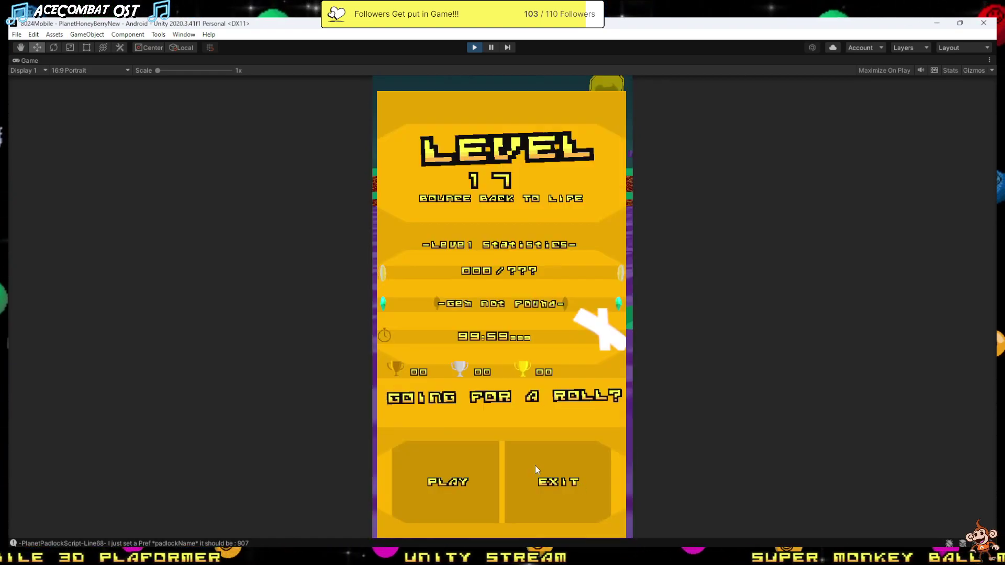
- Complete Levels 17 and 18, returning to the map after each, then start the Level 23 boss
left_click(474, 479)
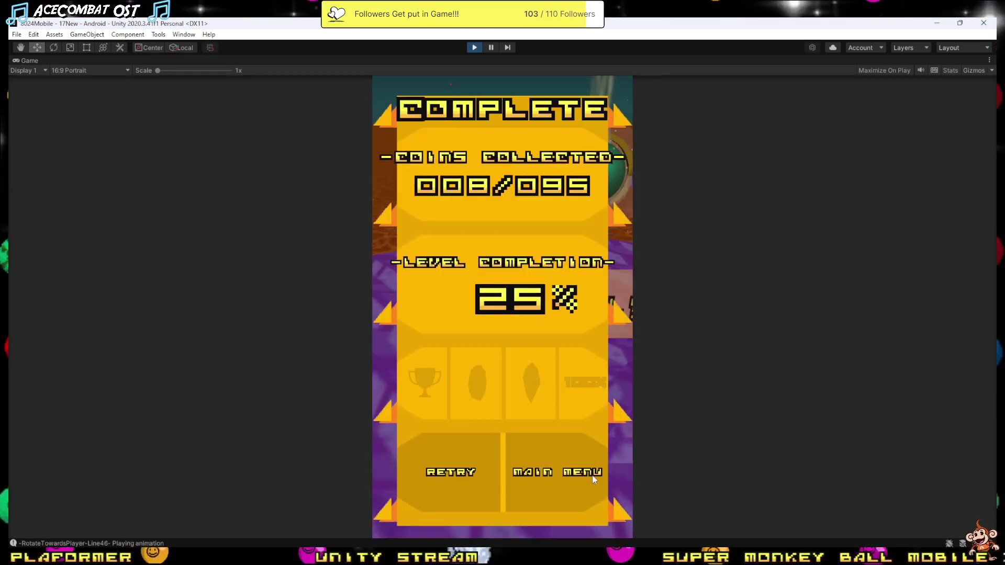
left_click(579, 487)
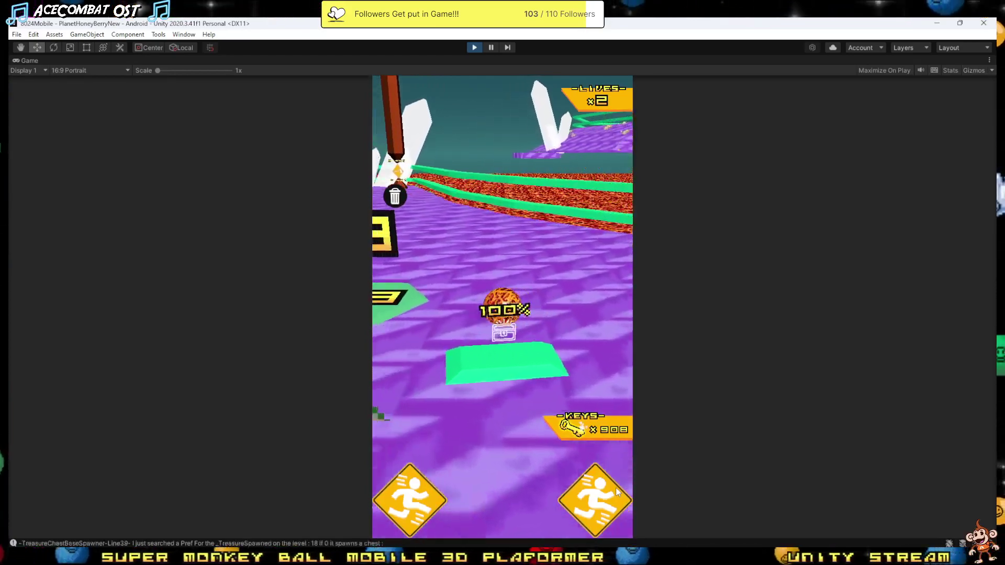
key("Return")
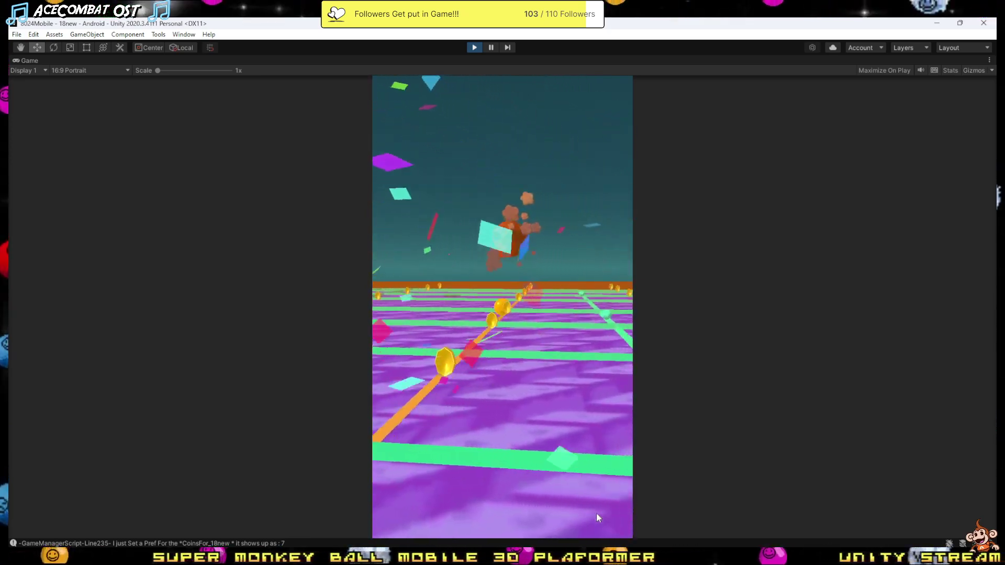
left_click(559, 479)
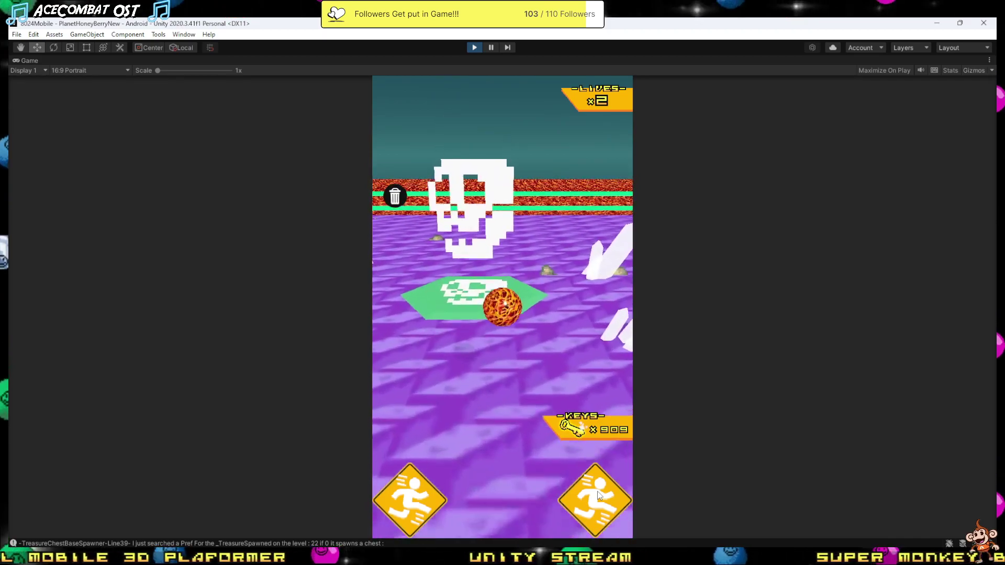
left_click(469, 482)
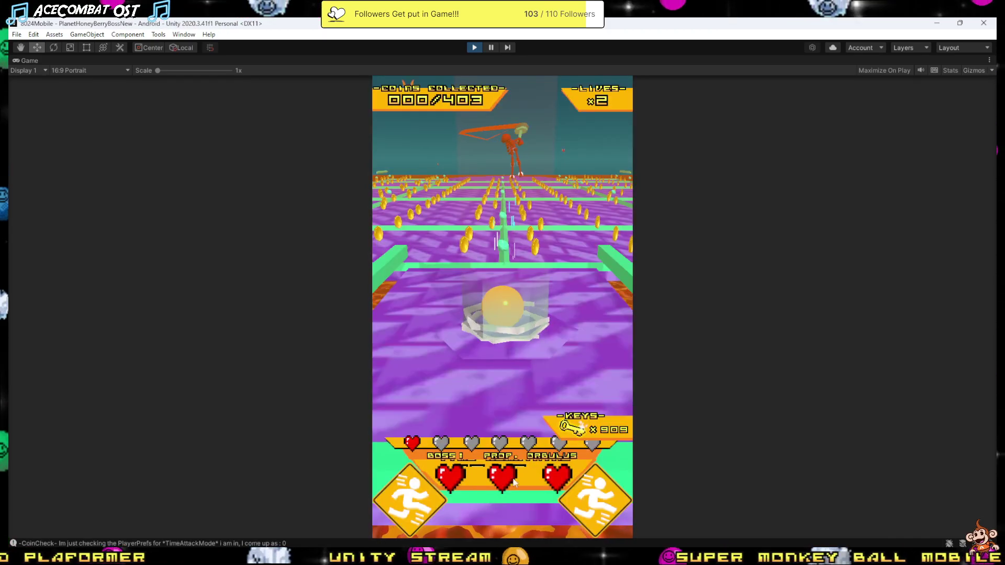
- Roll out toward the Level 23 boss and fight until failing with 035 coins
key("Up")
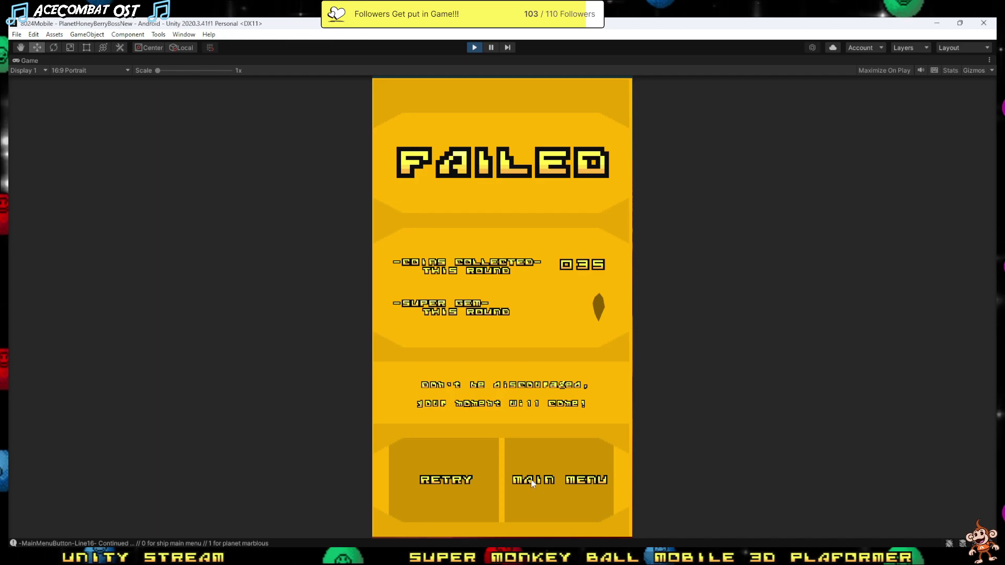
- Return to the map and roll along the lava lanes past the 22 marker, smashing crates
left_click(526, 482)
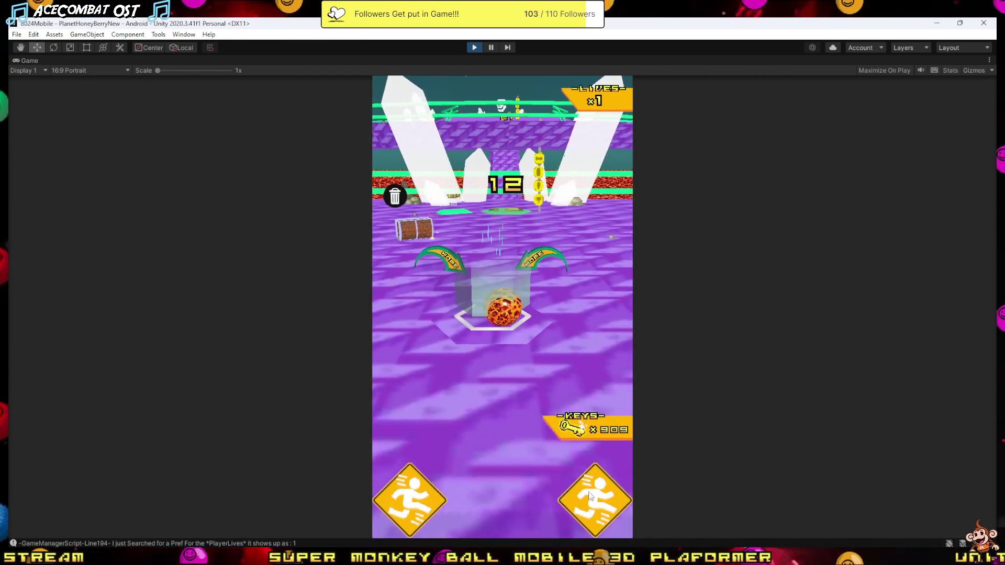
key("Up")
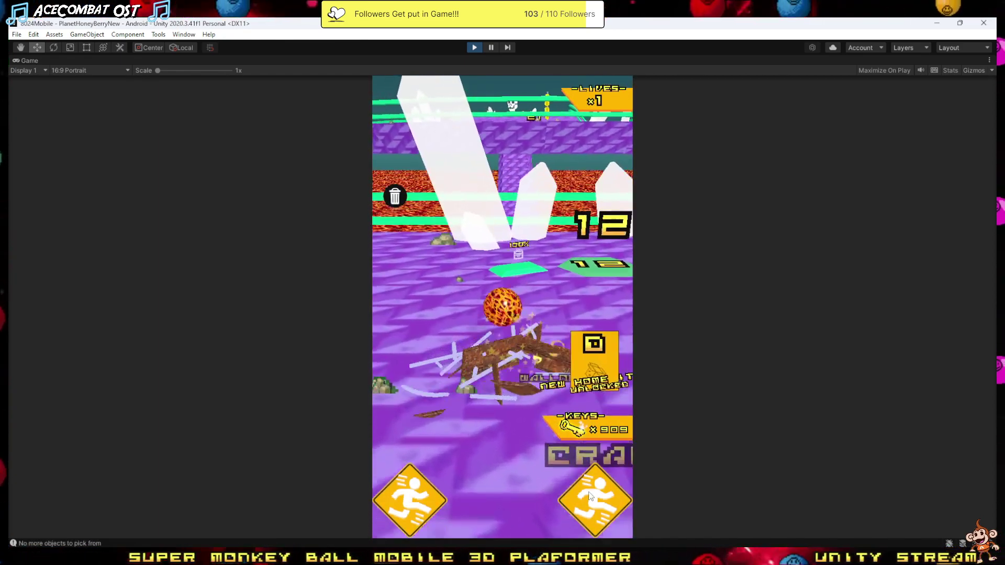
key("Right")
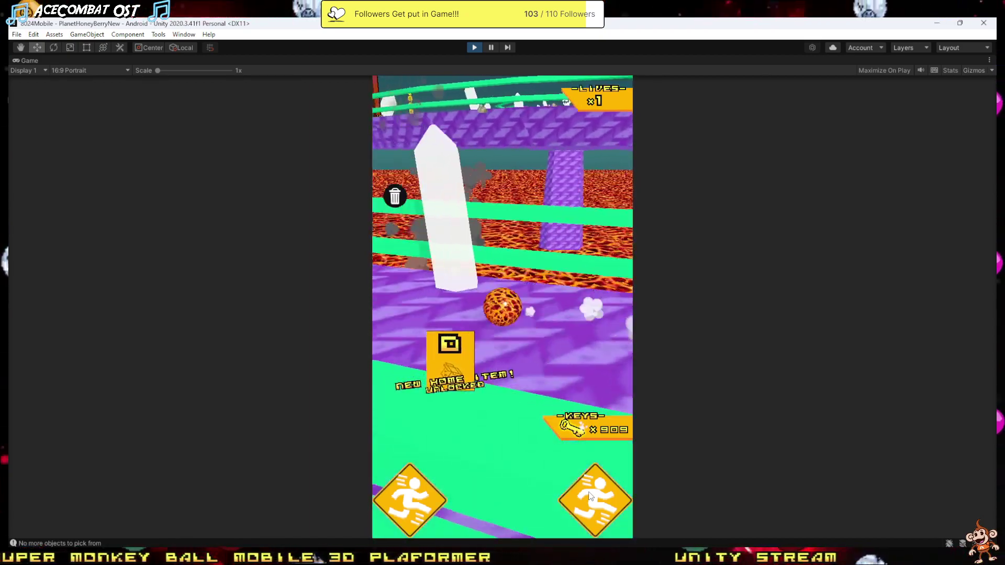
key("Left")
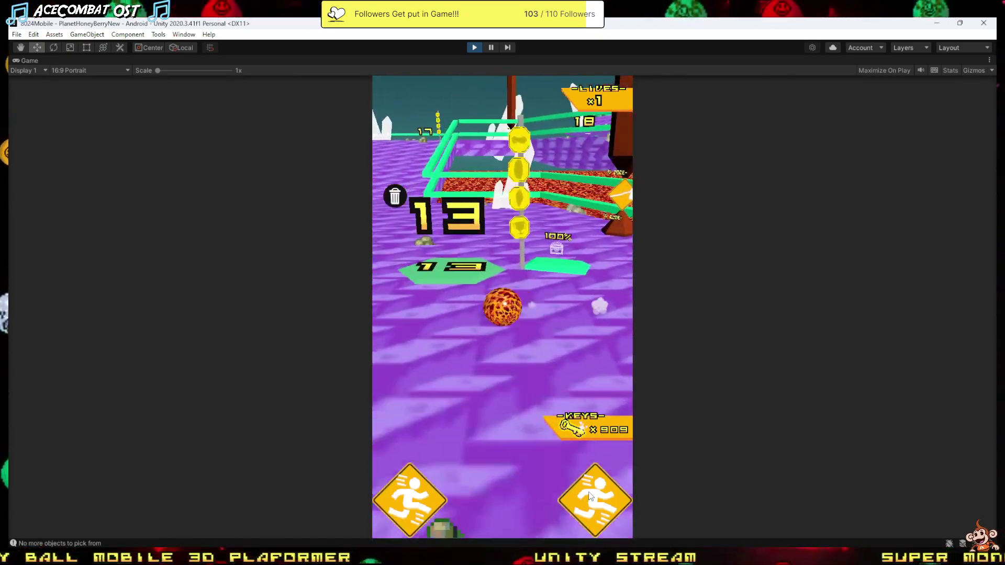
key("Left")
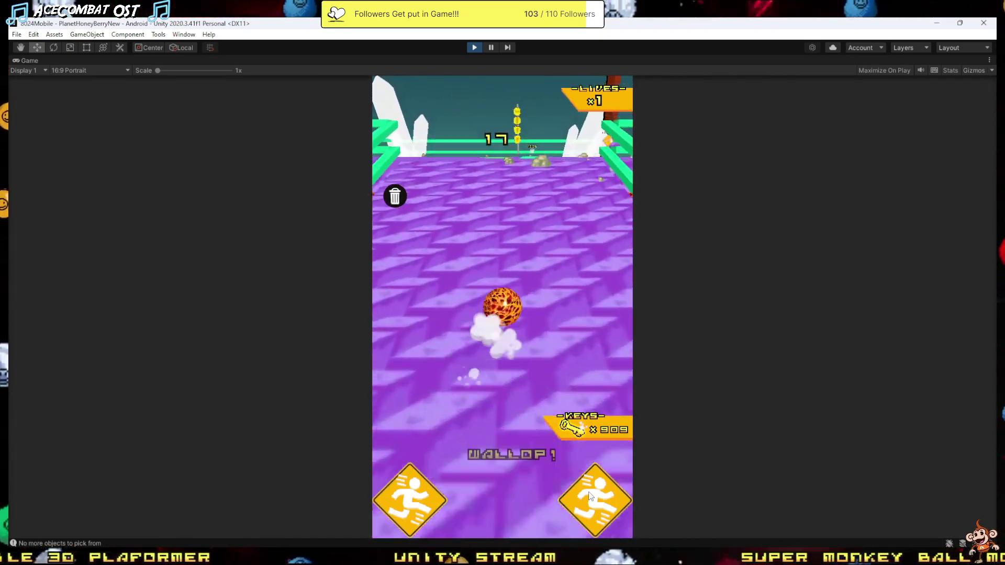
key("Right")
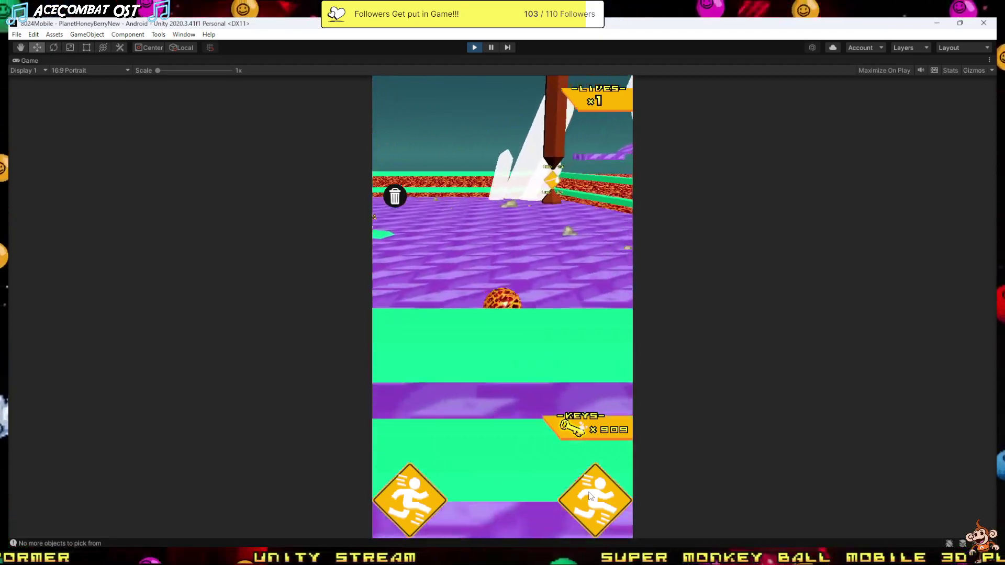
key("Right")
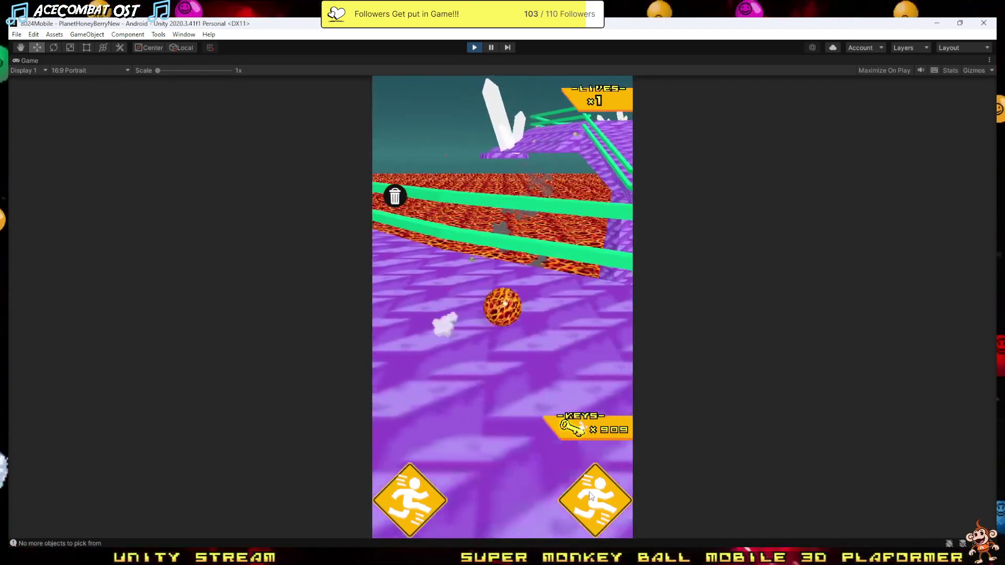
key("Left")
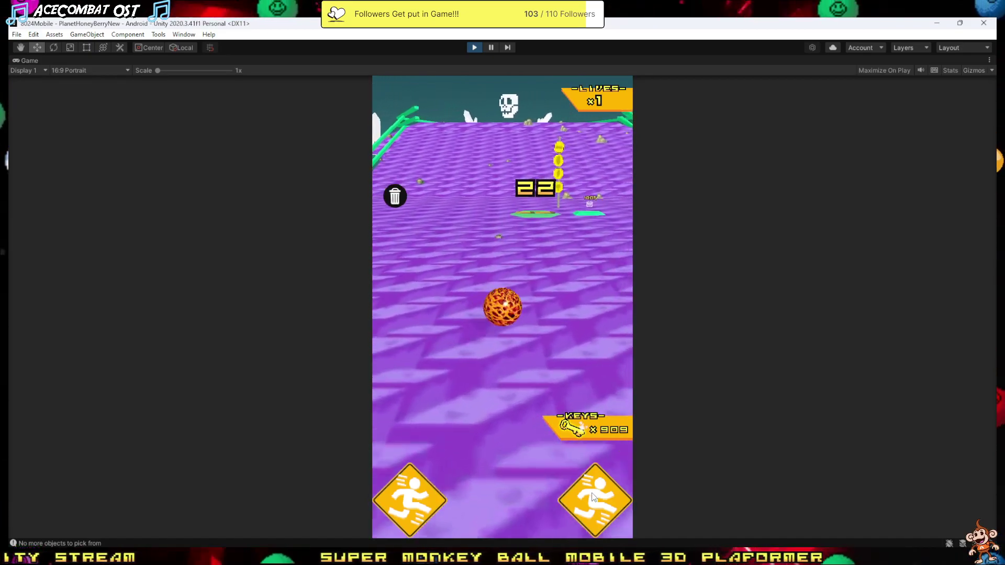
key("Left")
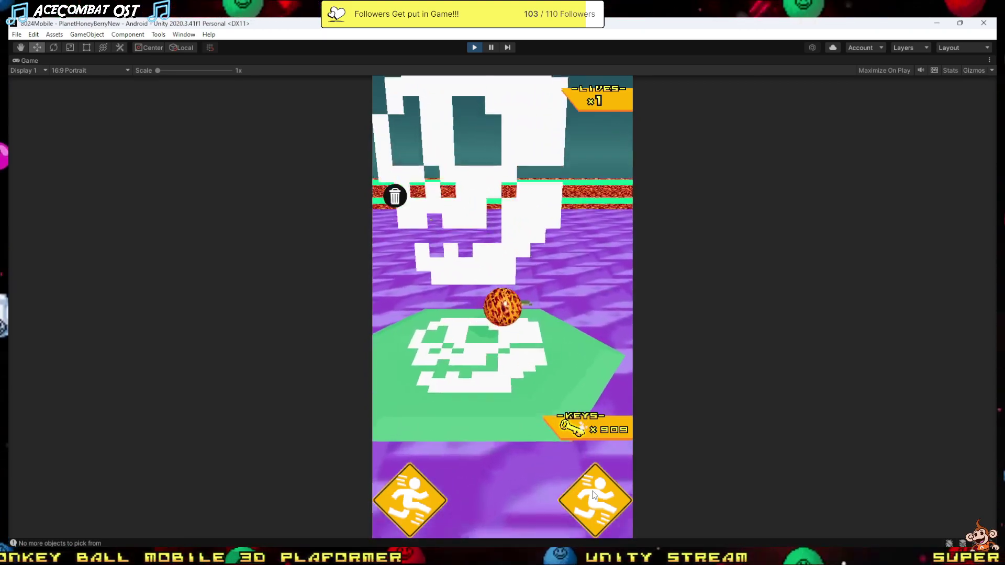
- Retry the Level 23 boss, clearing it with 052/403 coins, then smash another hub crate
left_click(484, 473)
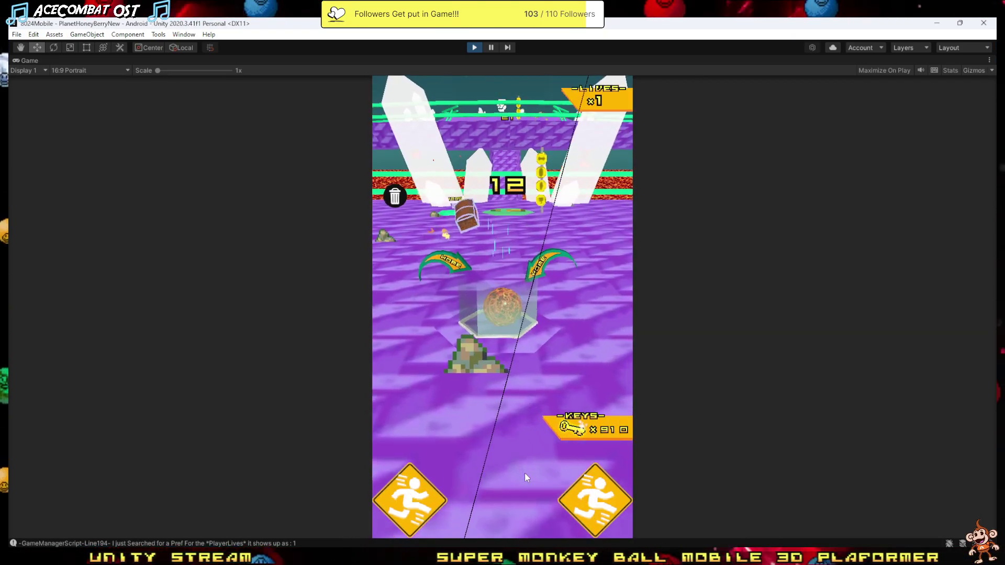
key("Up")
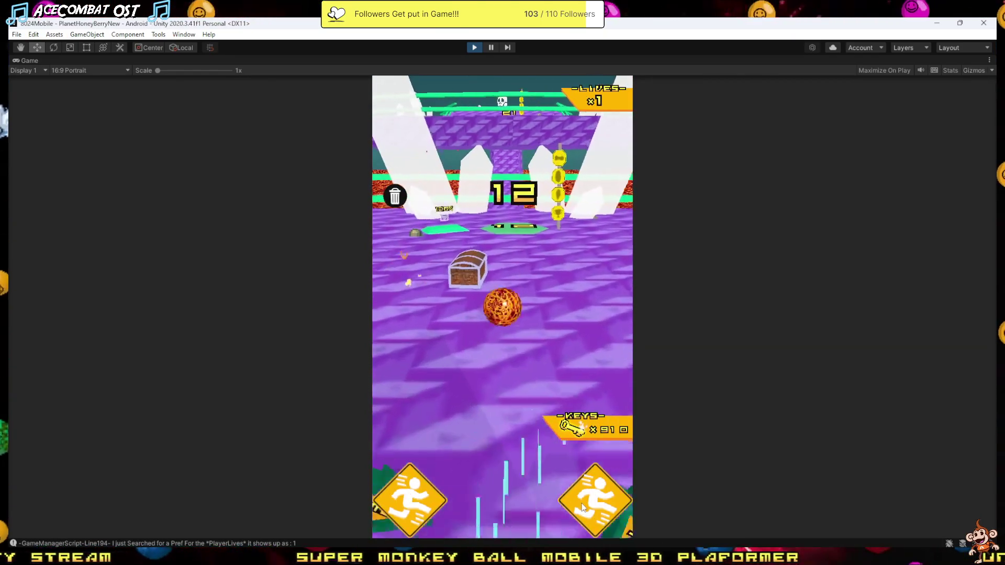
key("Left")
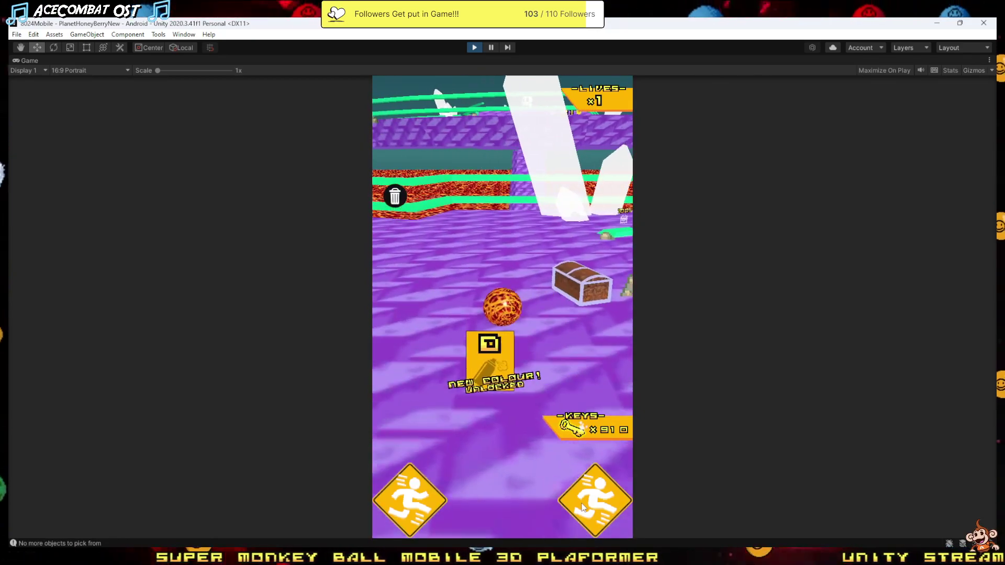
key("Right")
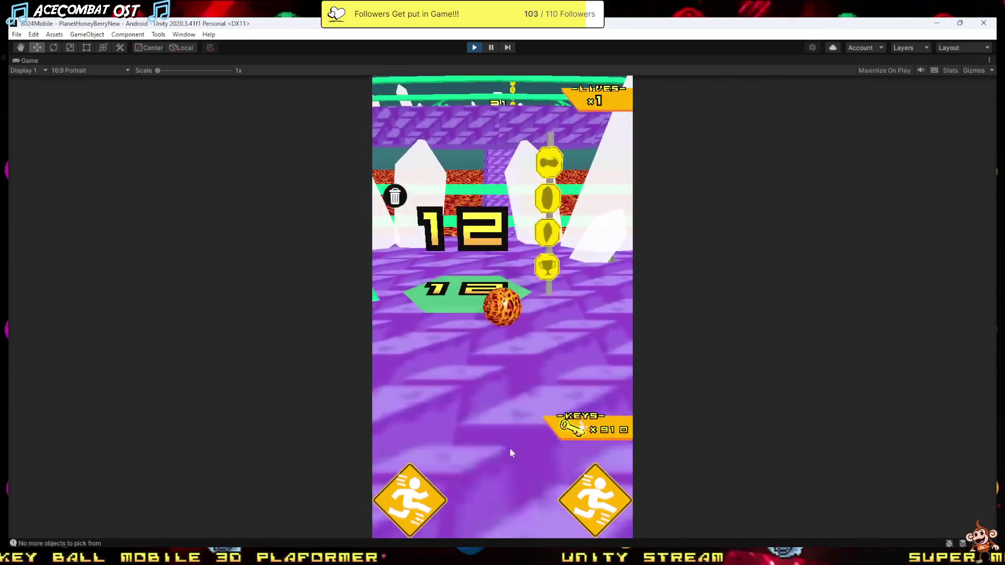
- Replay Level 12 to the finish, then return to the map and roll to the Level 17 marker
key("Up")
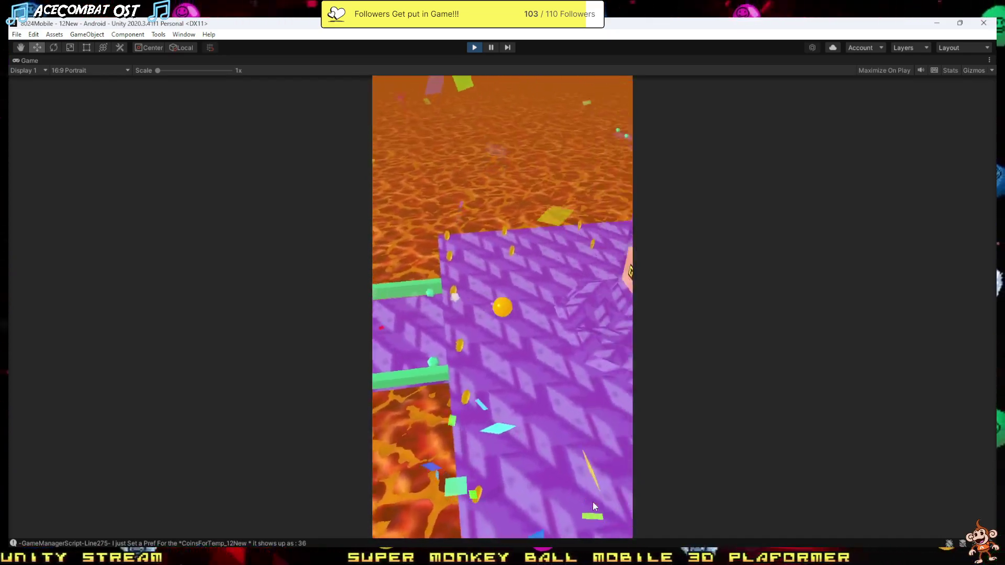
left_click(568, 497)
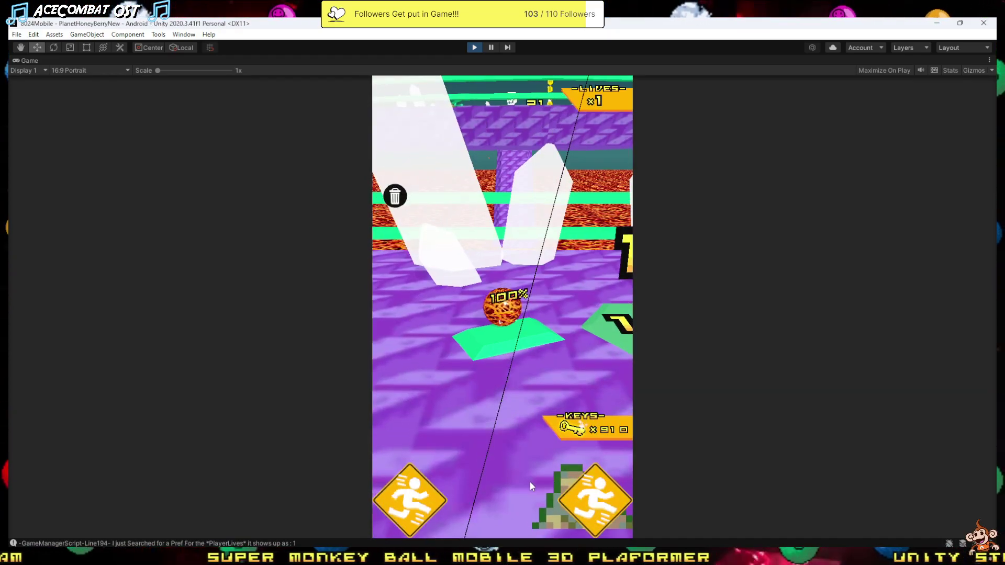
left_click_drag(596, 504, 604, 503)
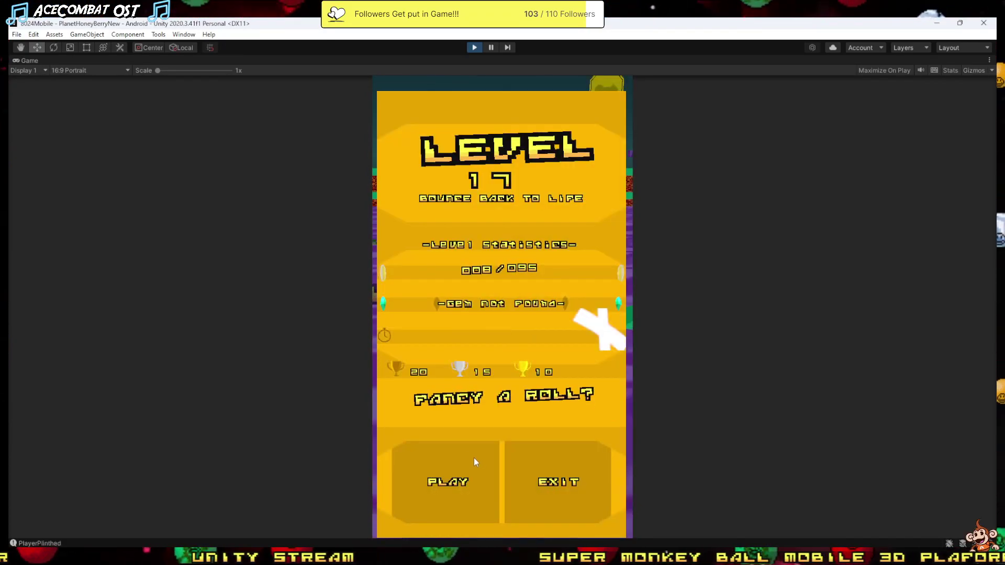
- Start a Level 17 run and roll forward, picking up 13 of 095 coins
left_click(474, 458)
left_click_drag(602, 489, 602, 490)
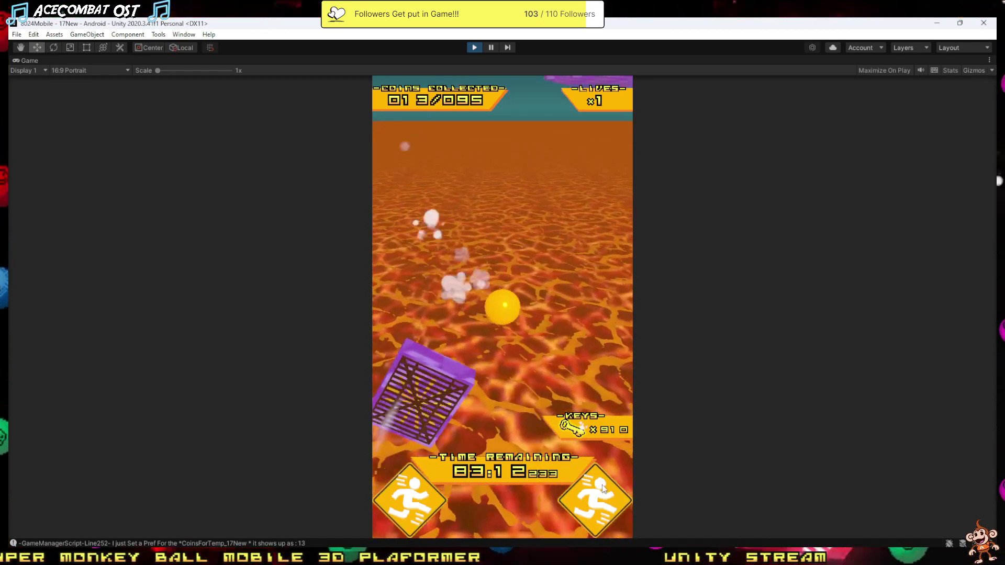